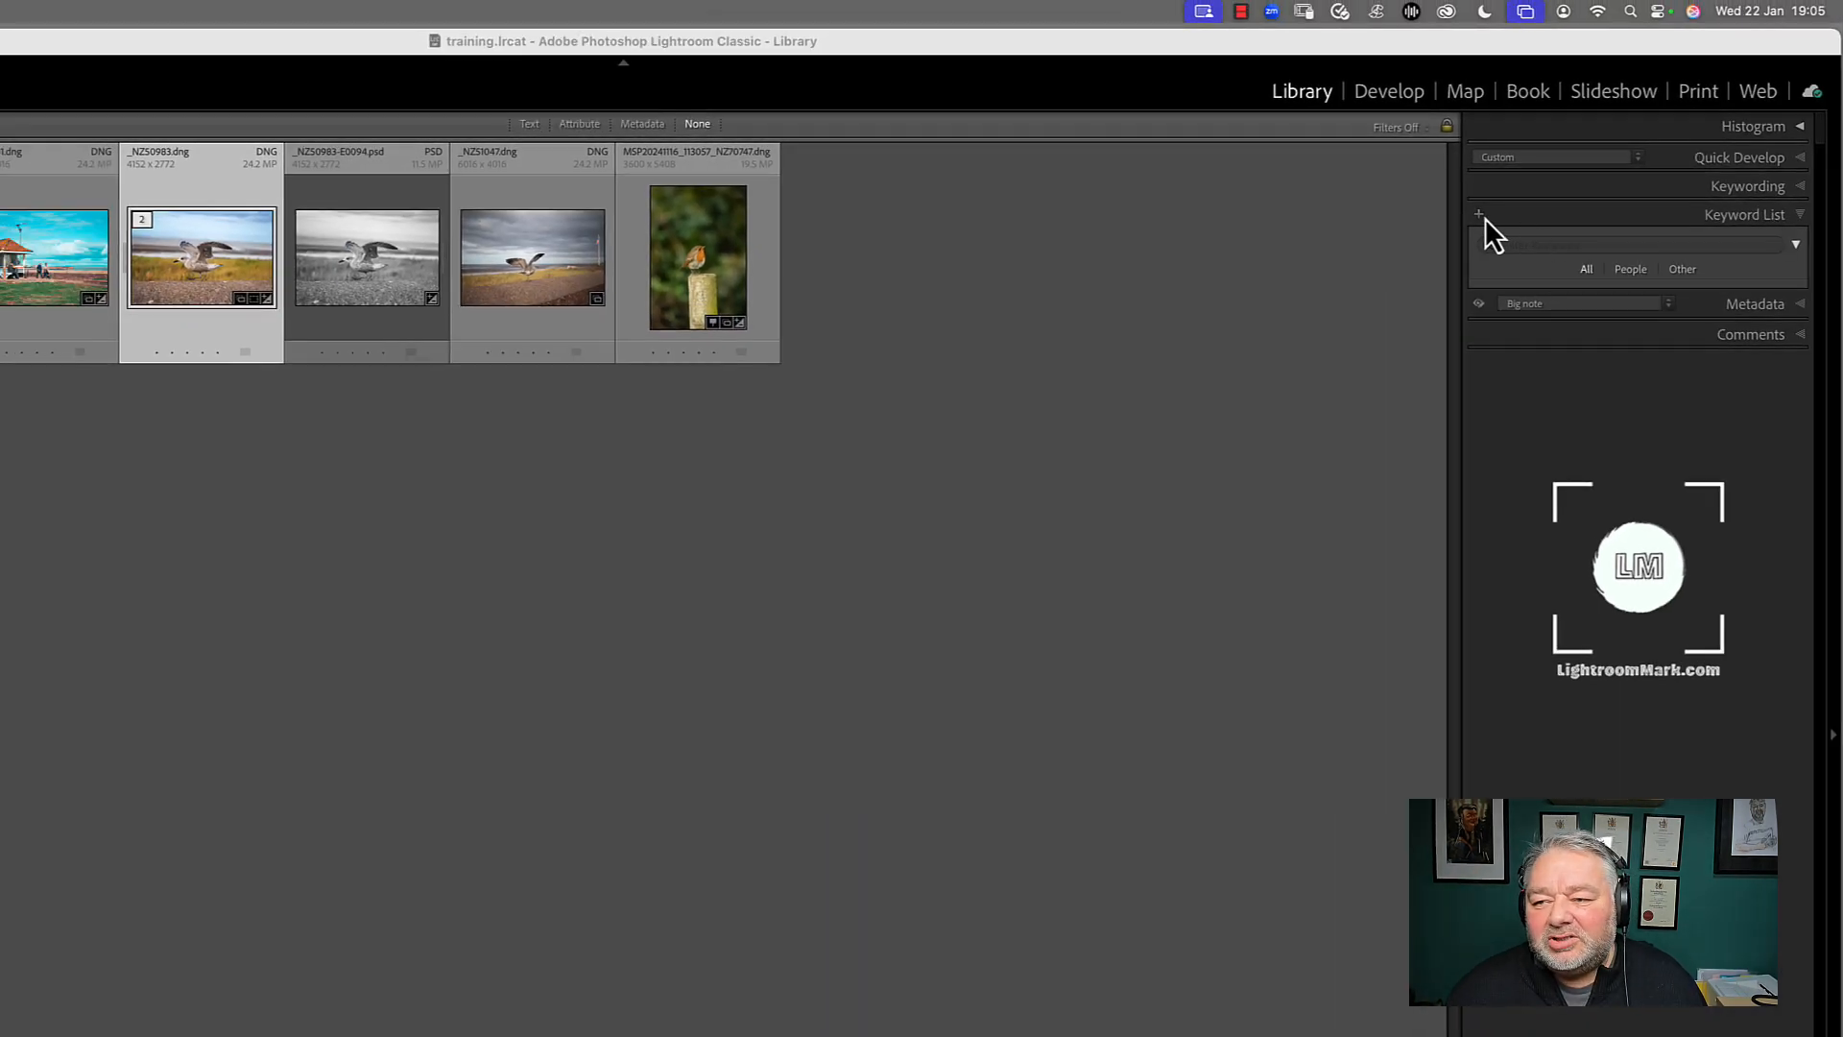
Create two new keyword tags in the keyword list, named beach and coastline
click(1480, 215)
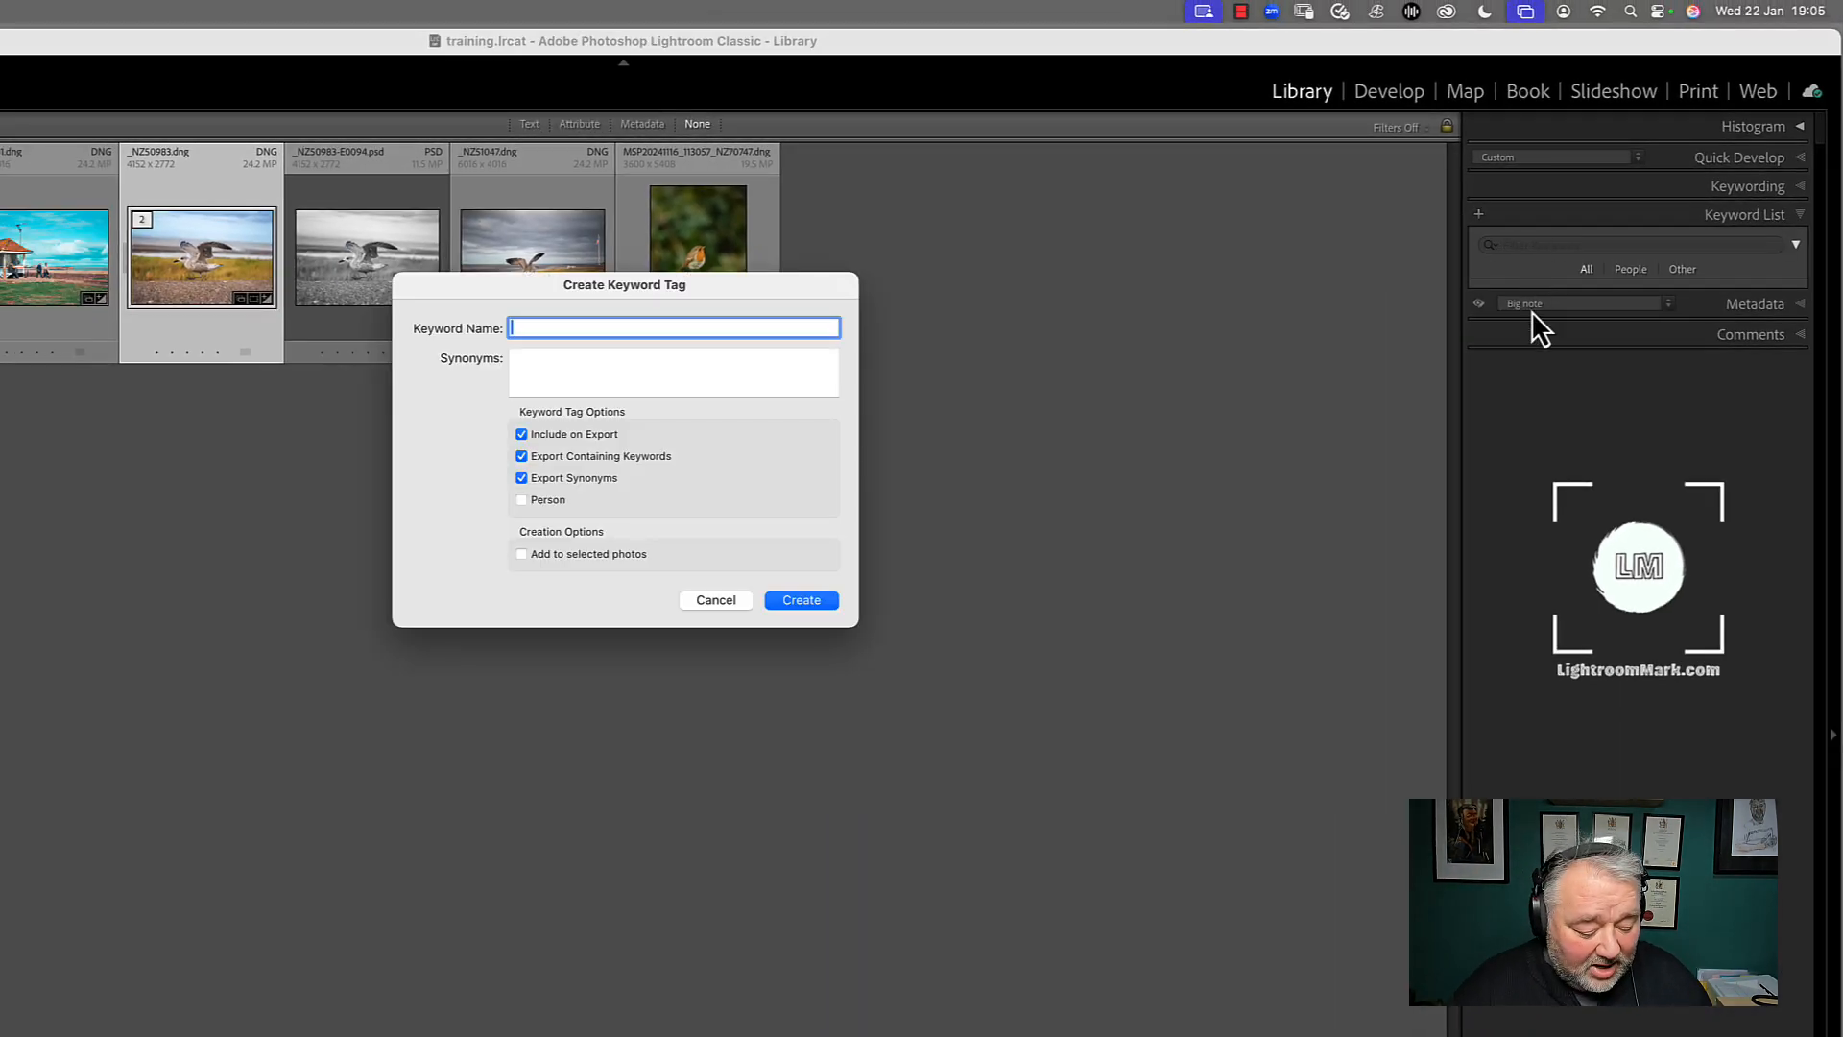
text(beach)
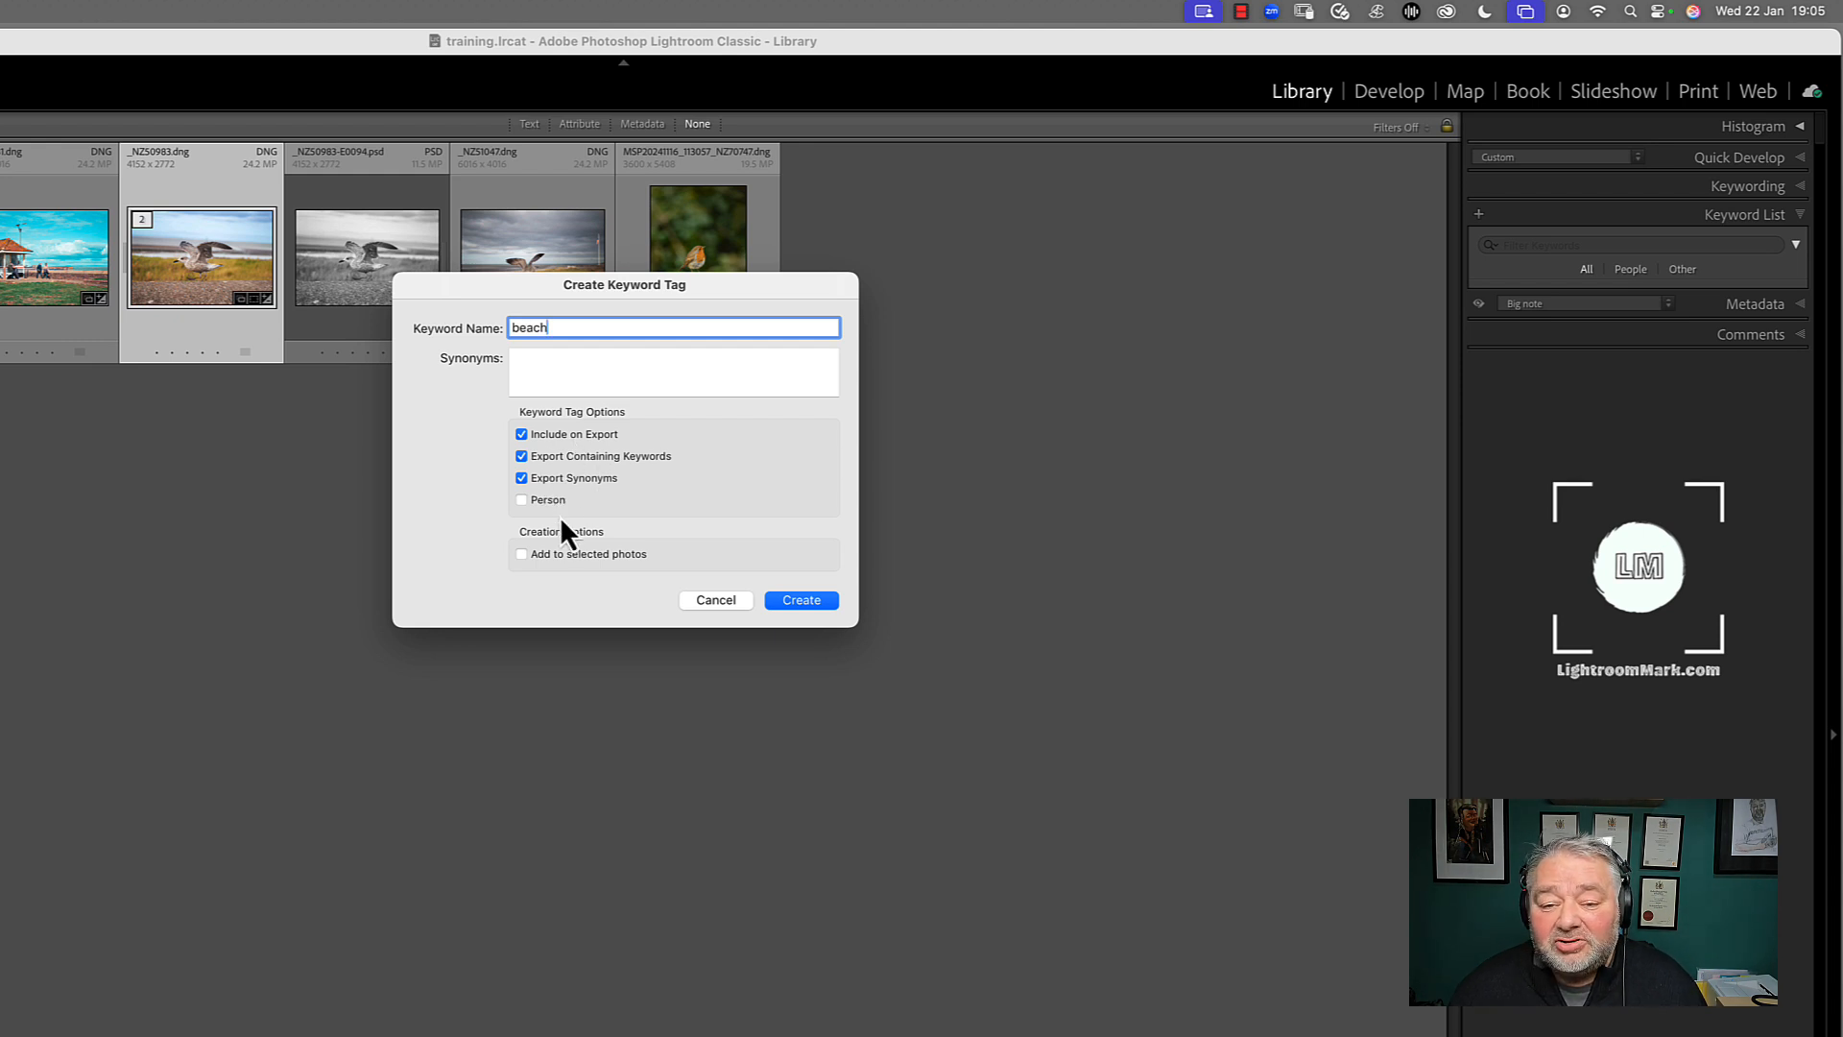
click(803, 602)
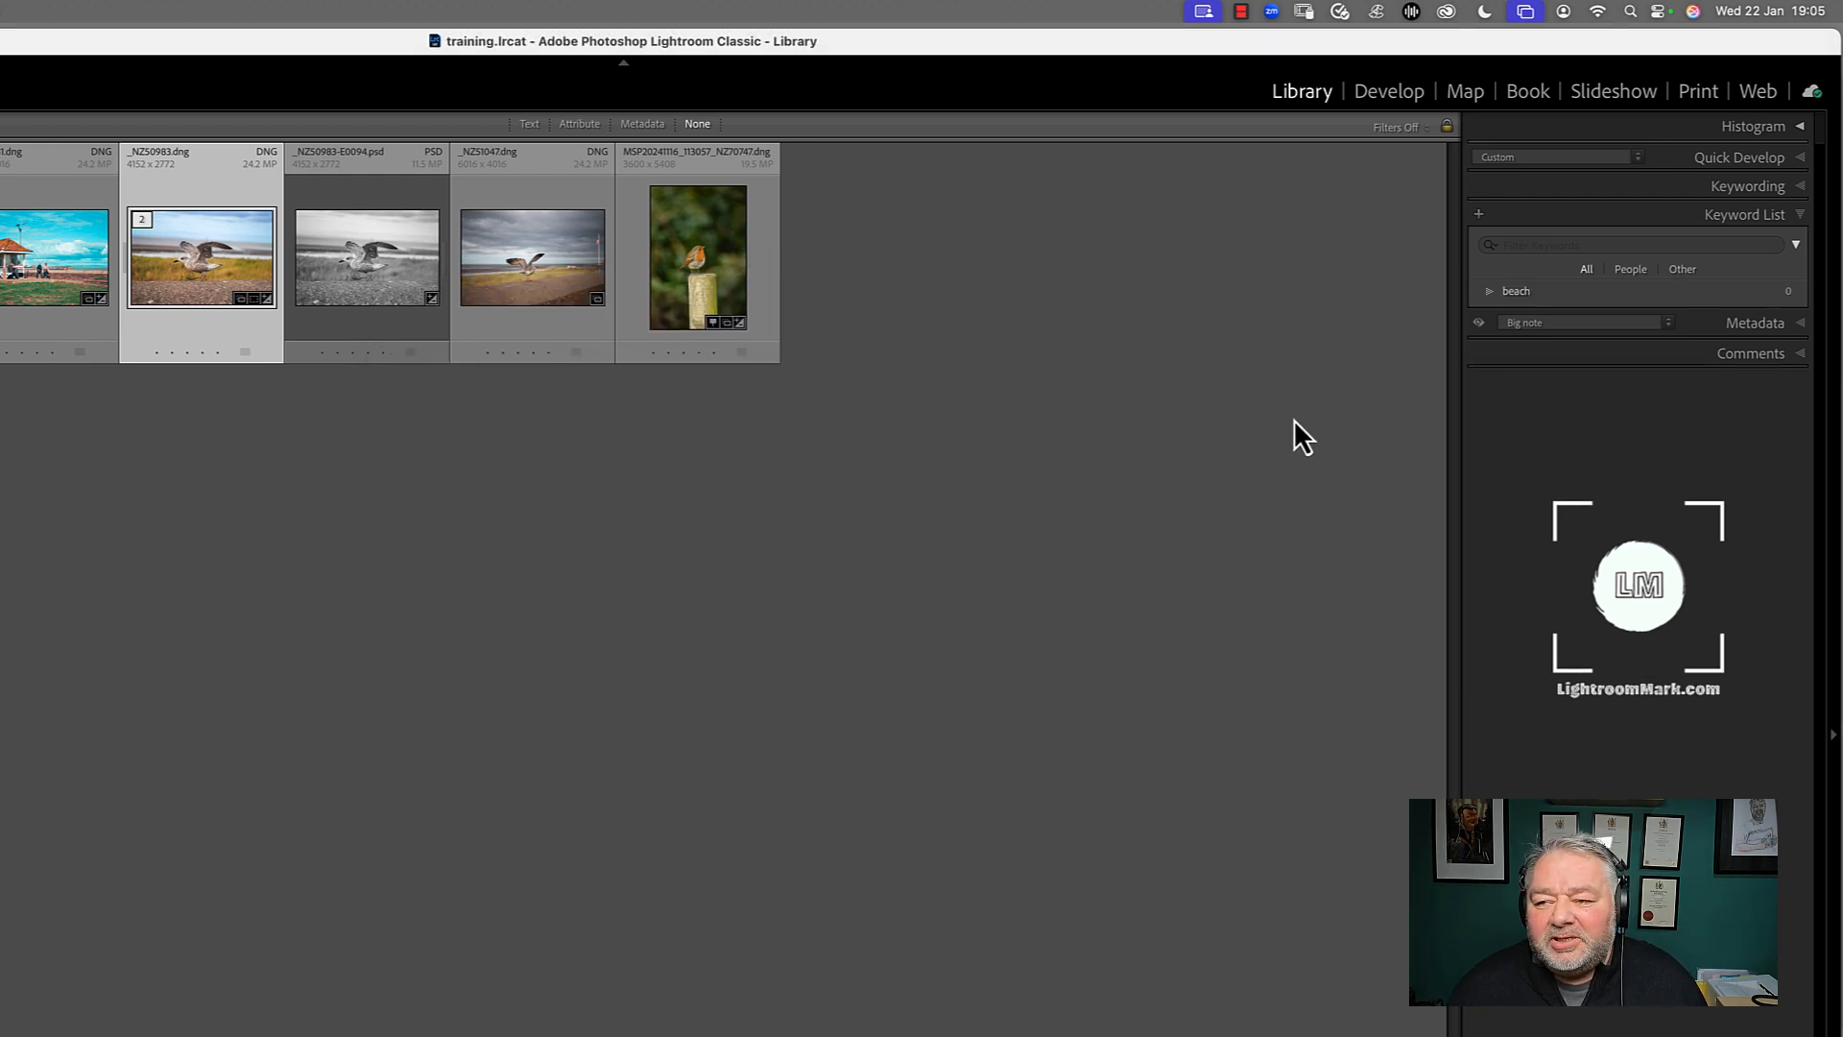
click(1479, 215)
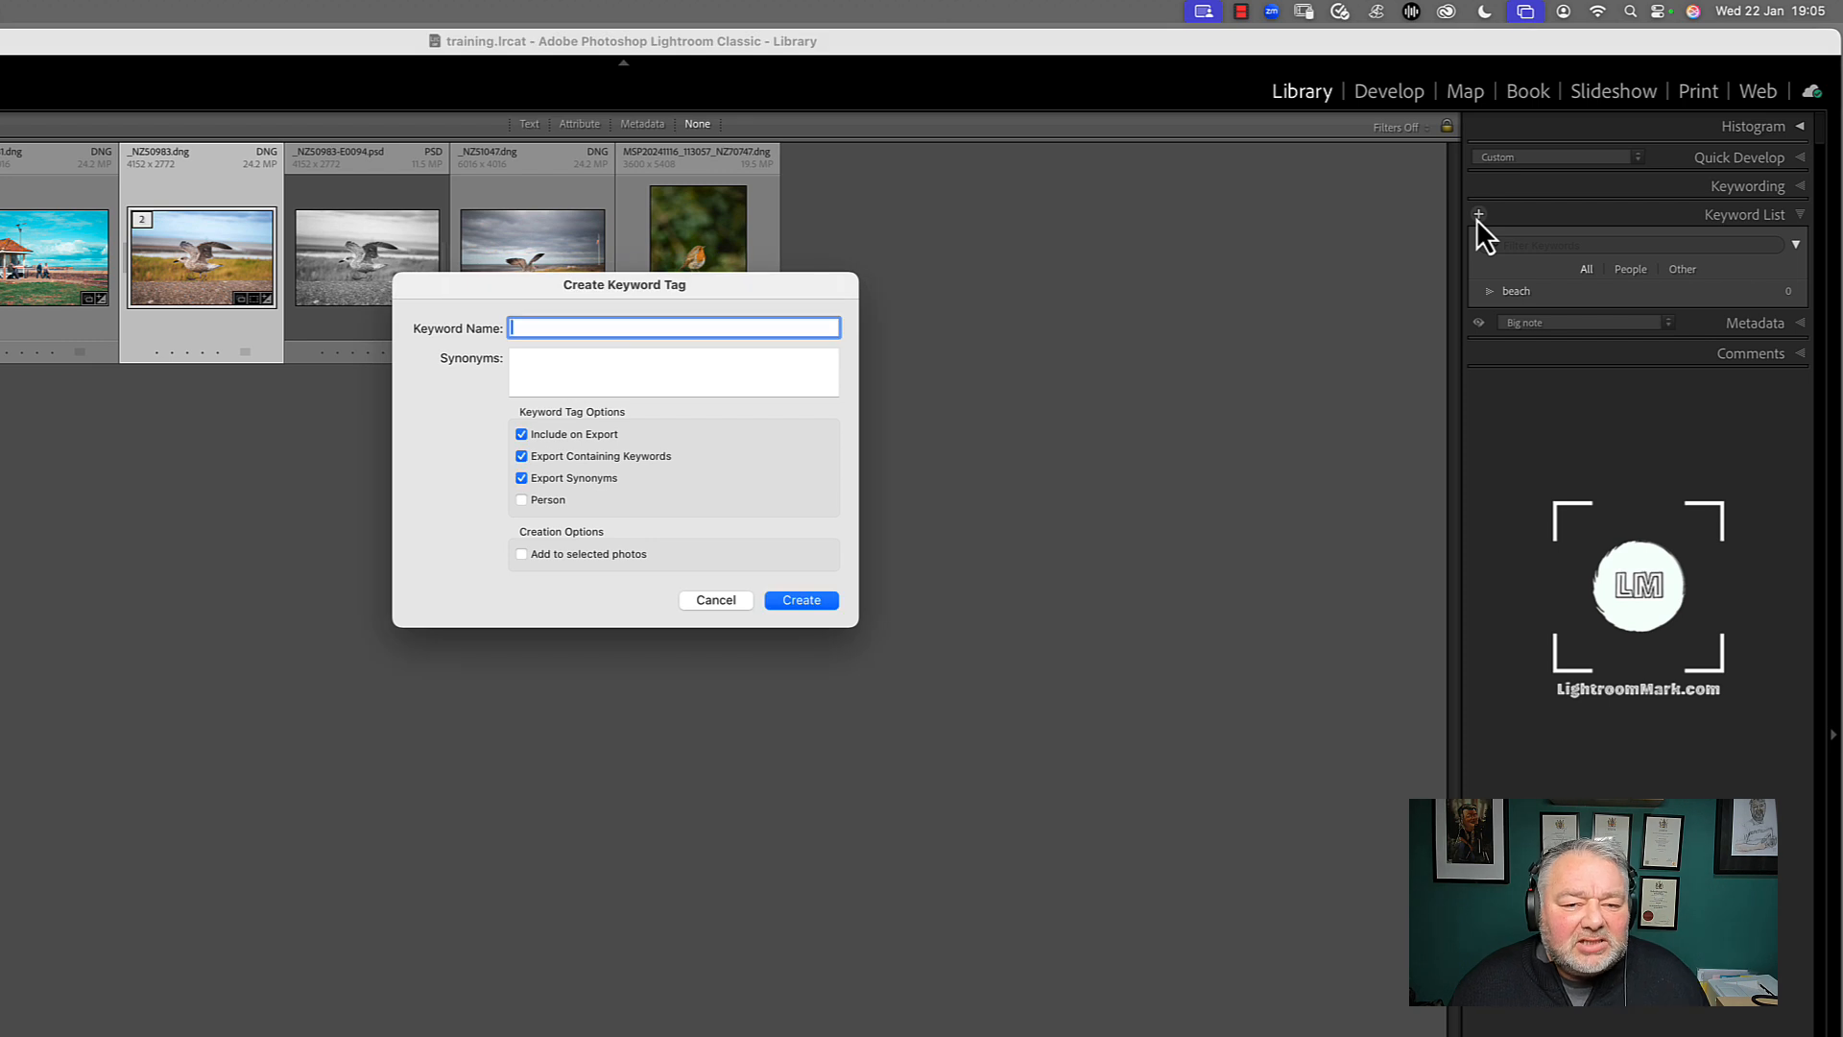
text(coastline)
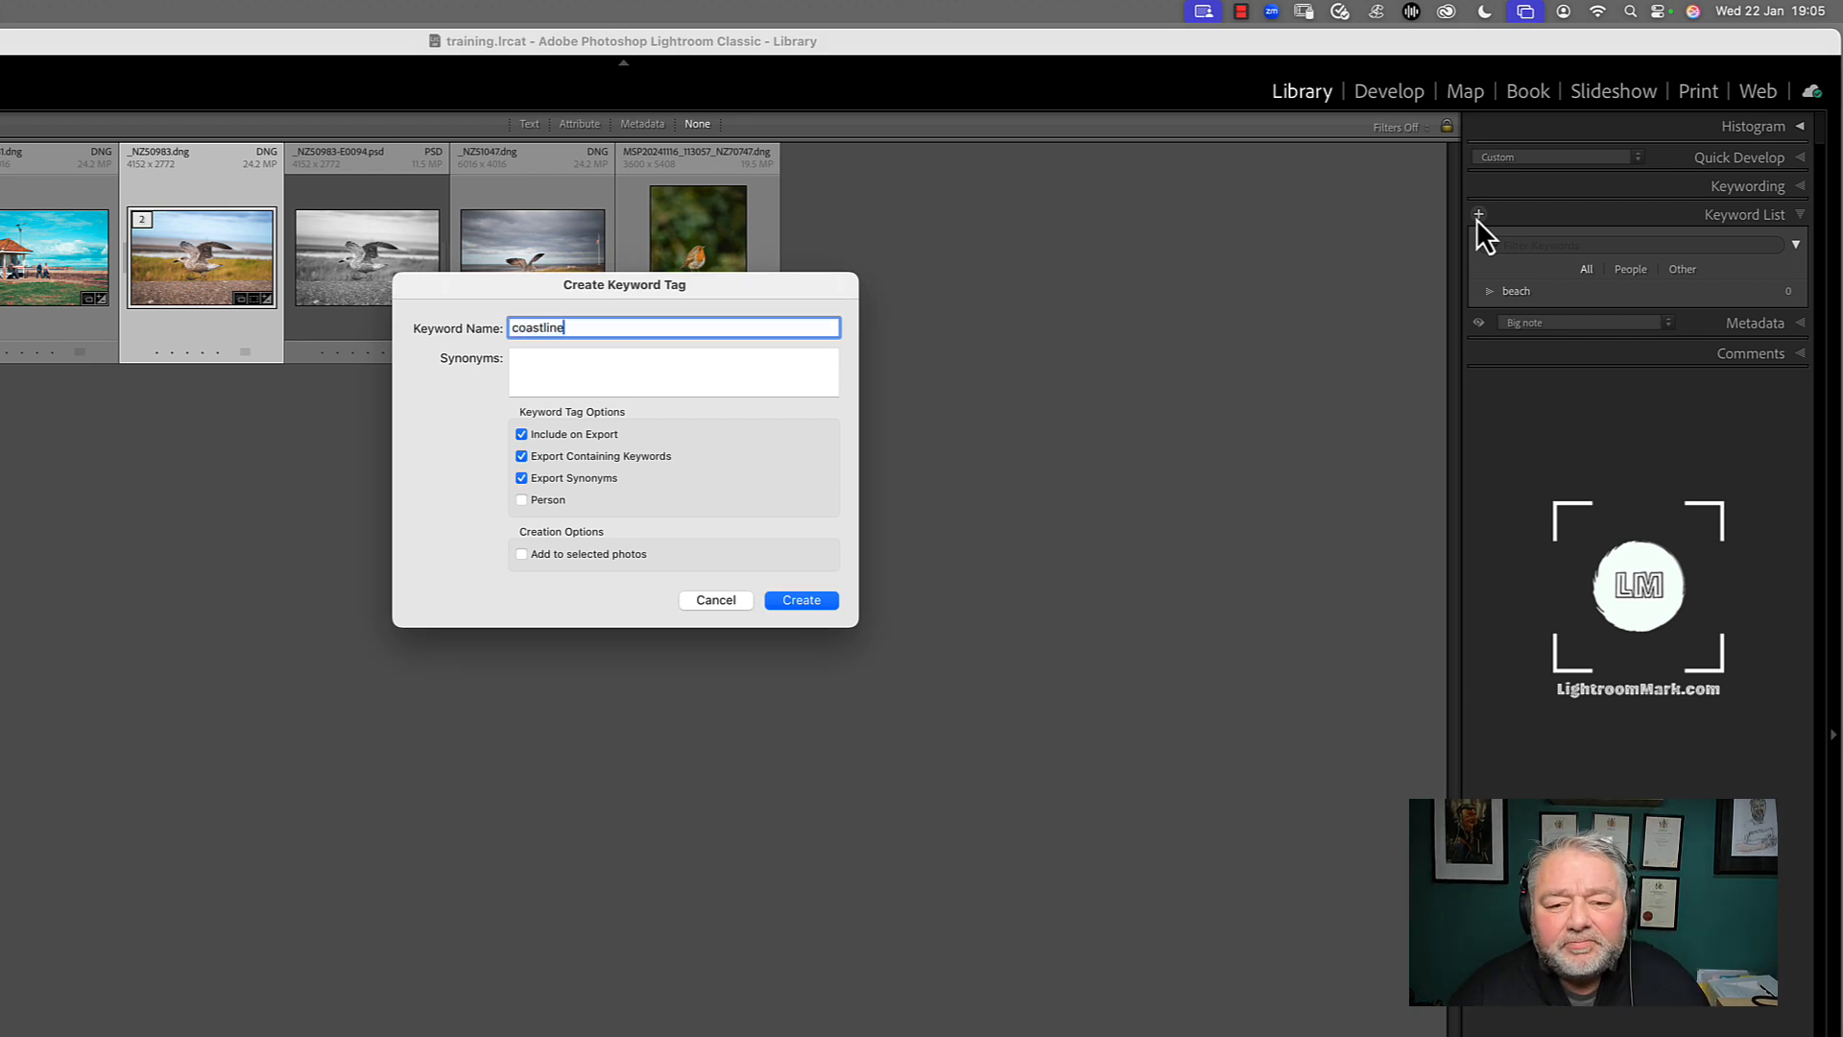
key(Return)
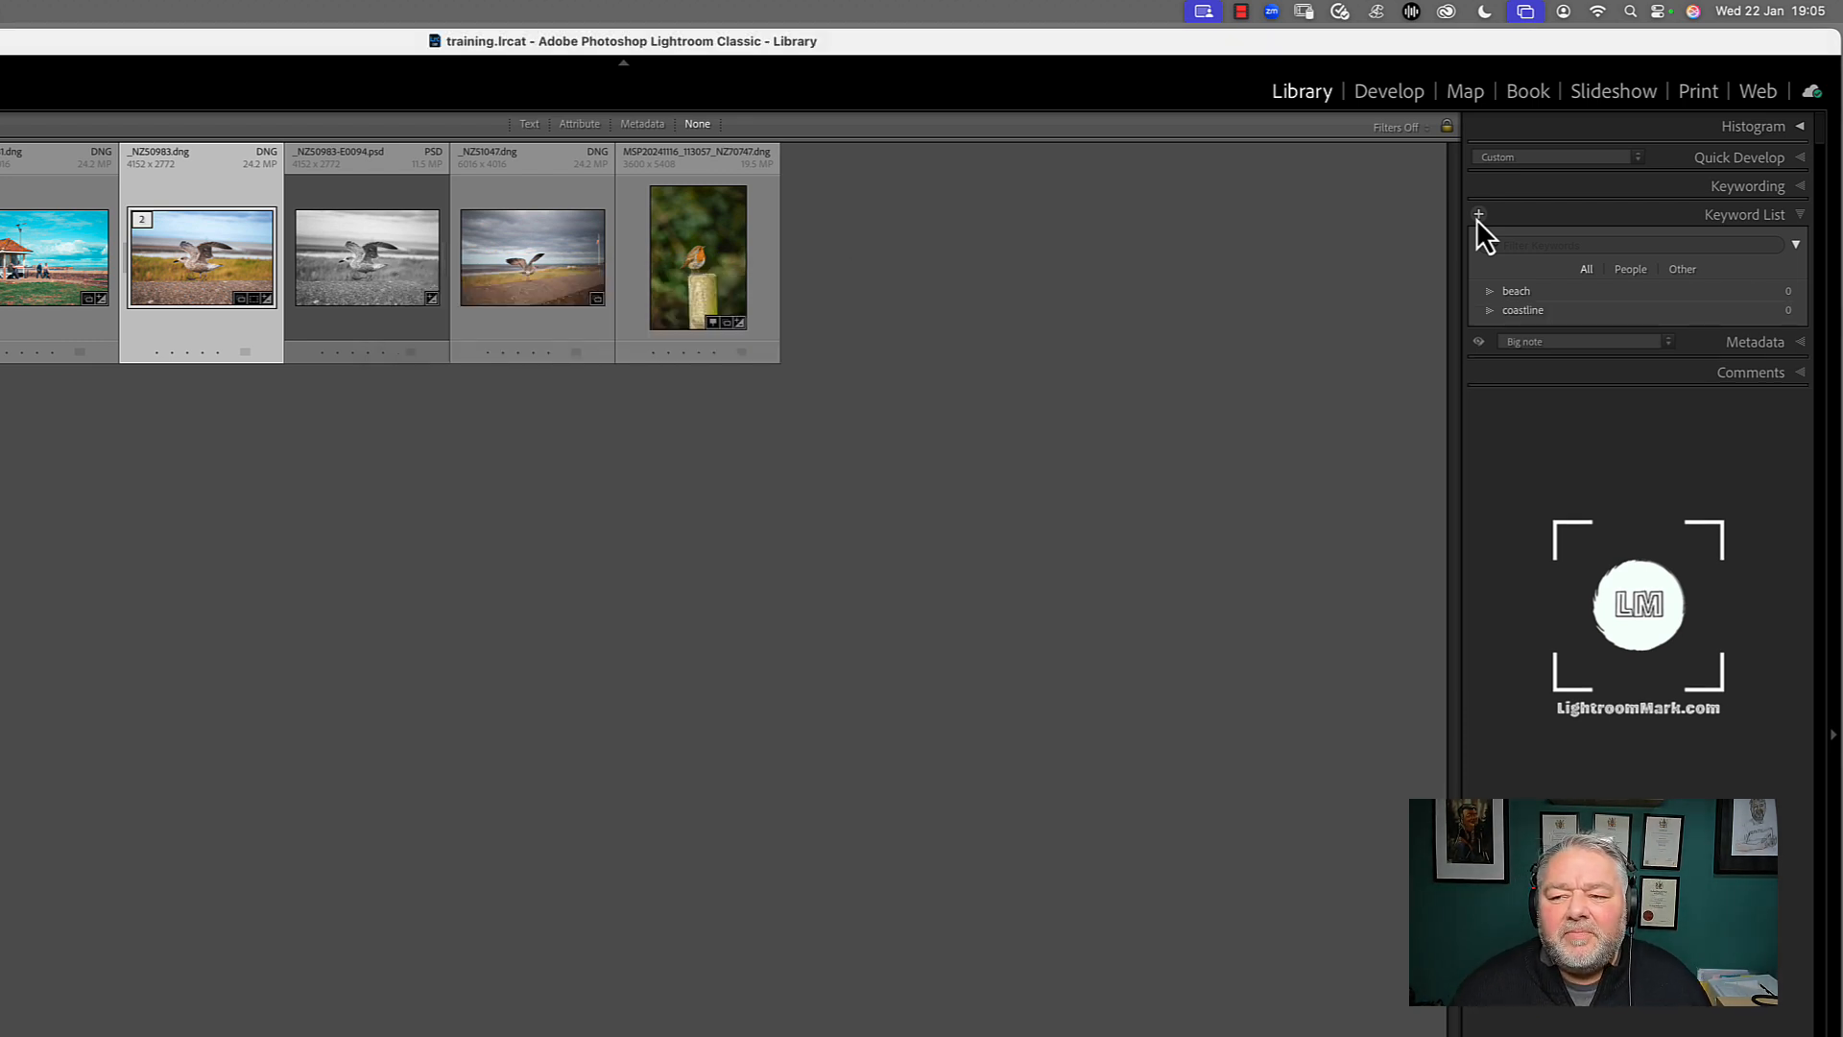
Create two more keyword tags named wave and ocean with the default options
click(1476, 221)
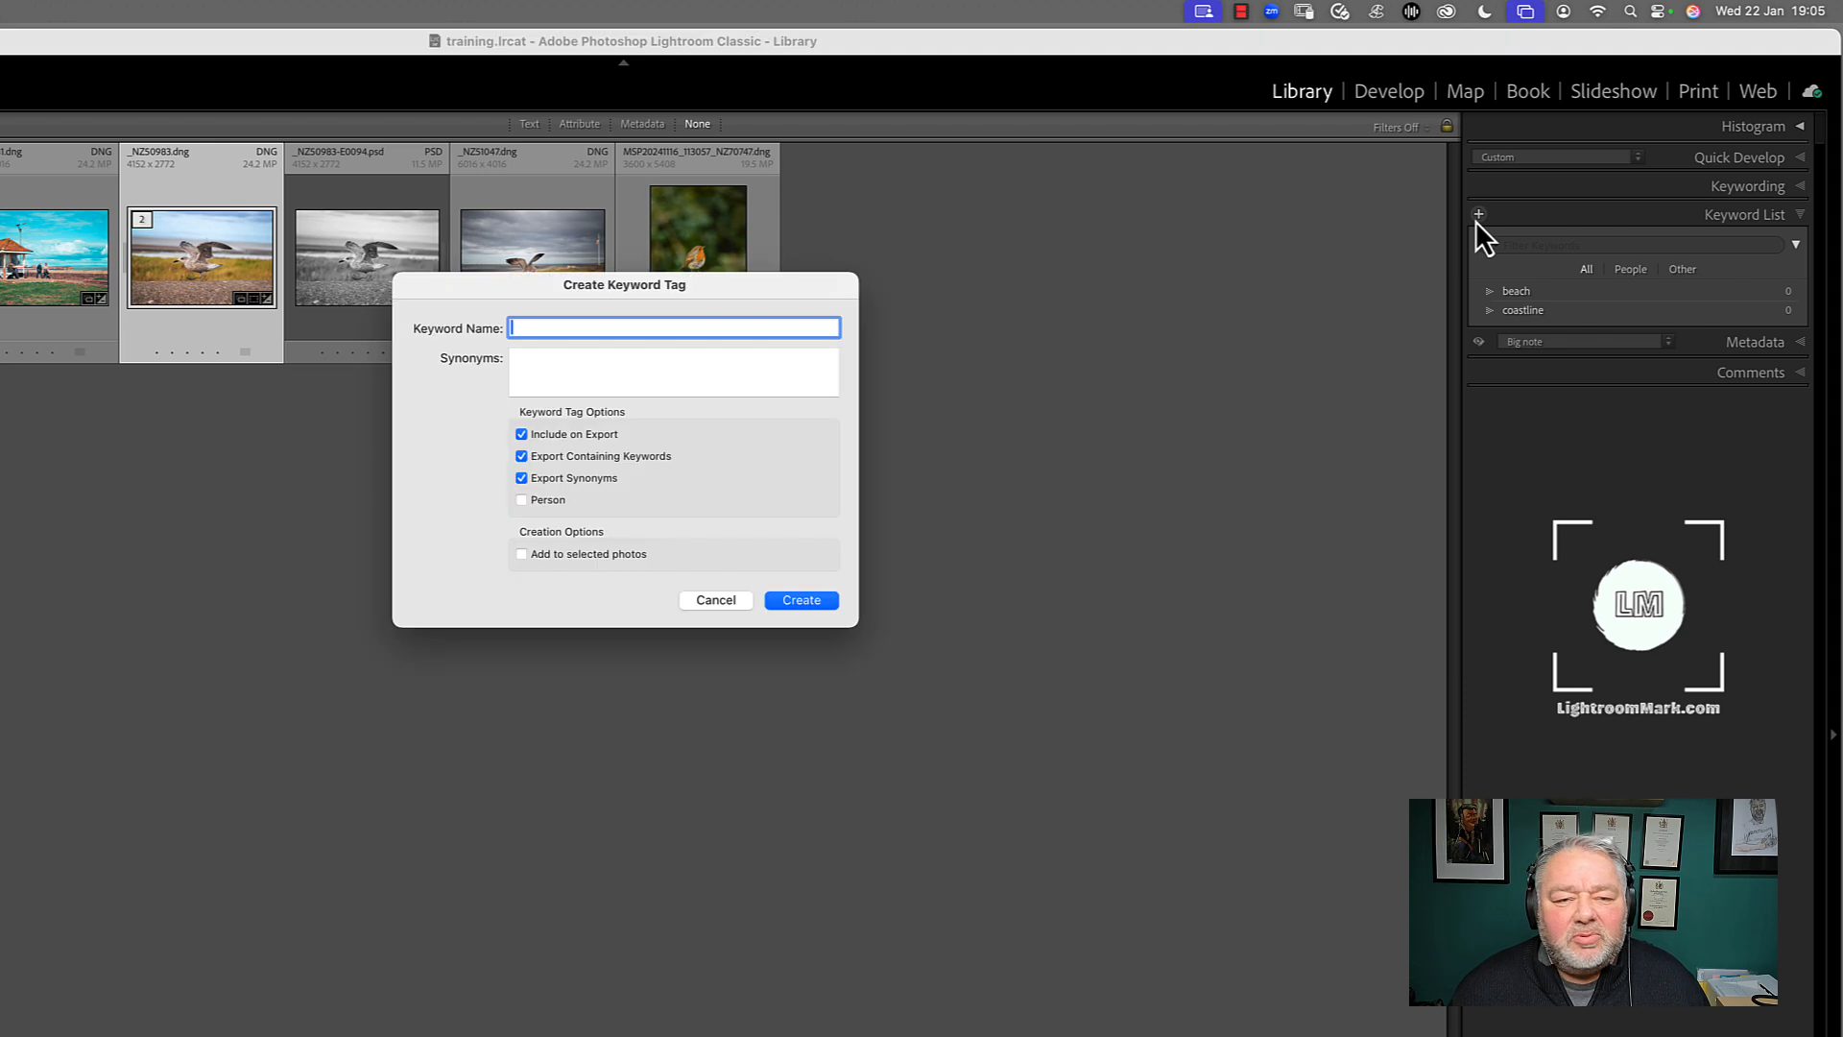
text(wave)
key(Return)
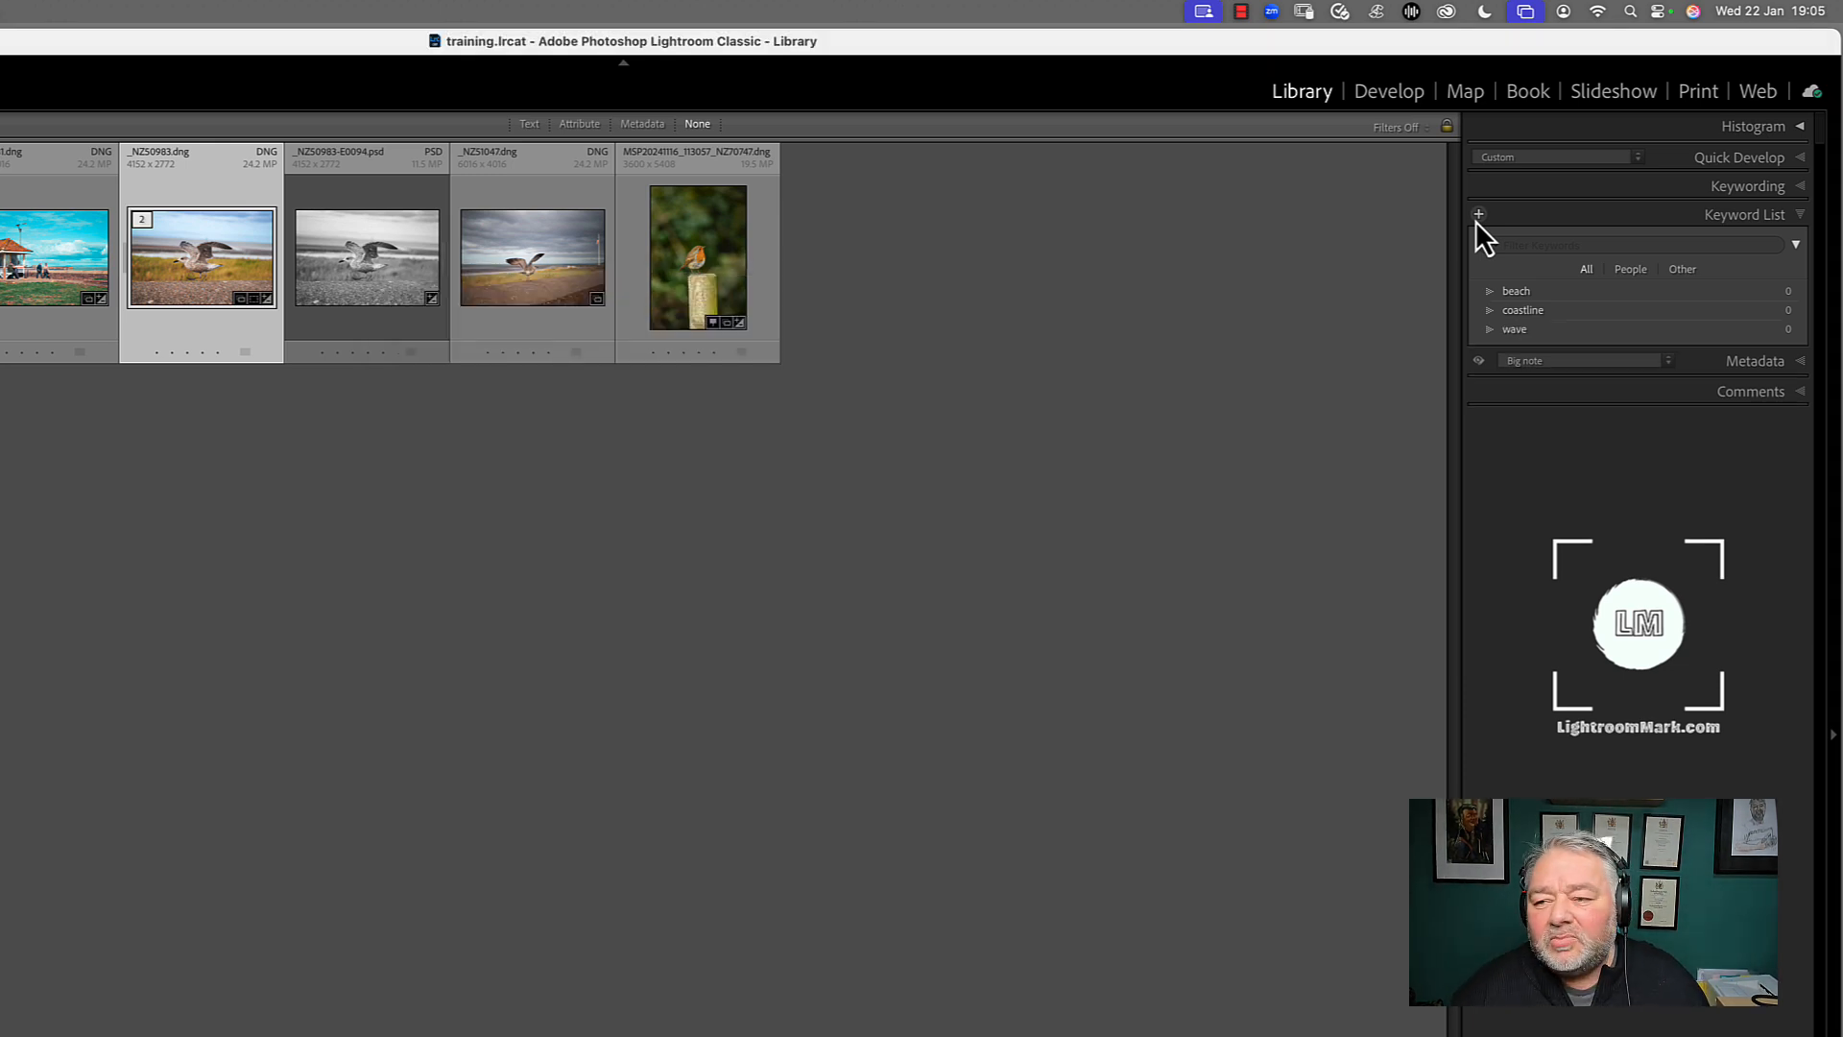
click(1479, 213)
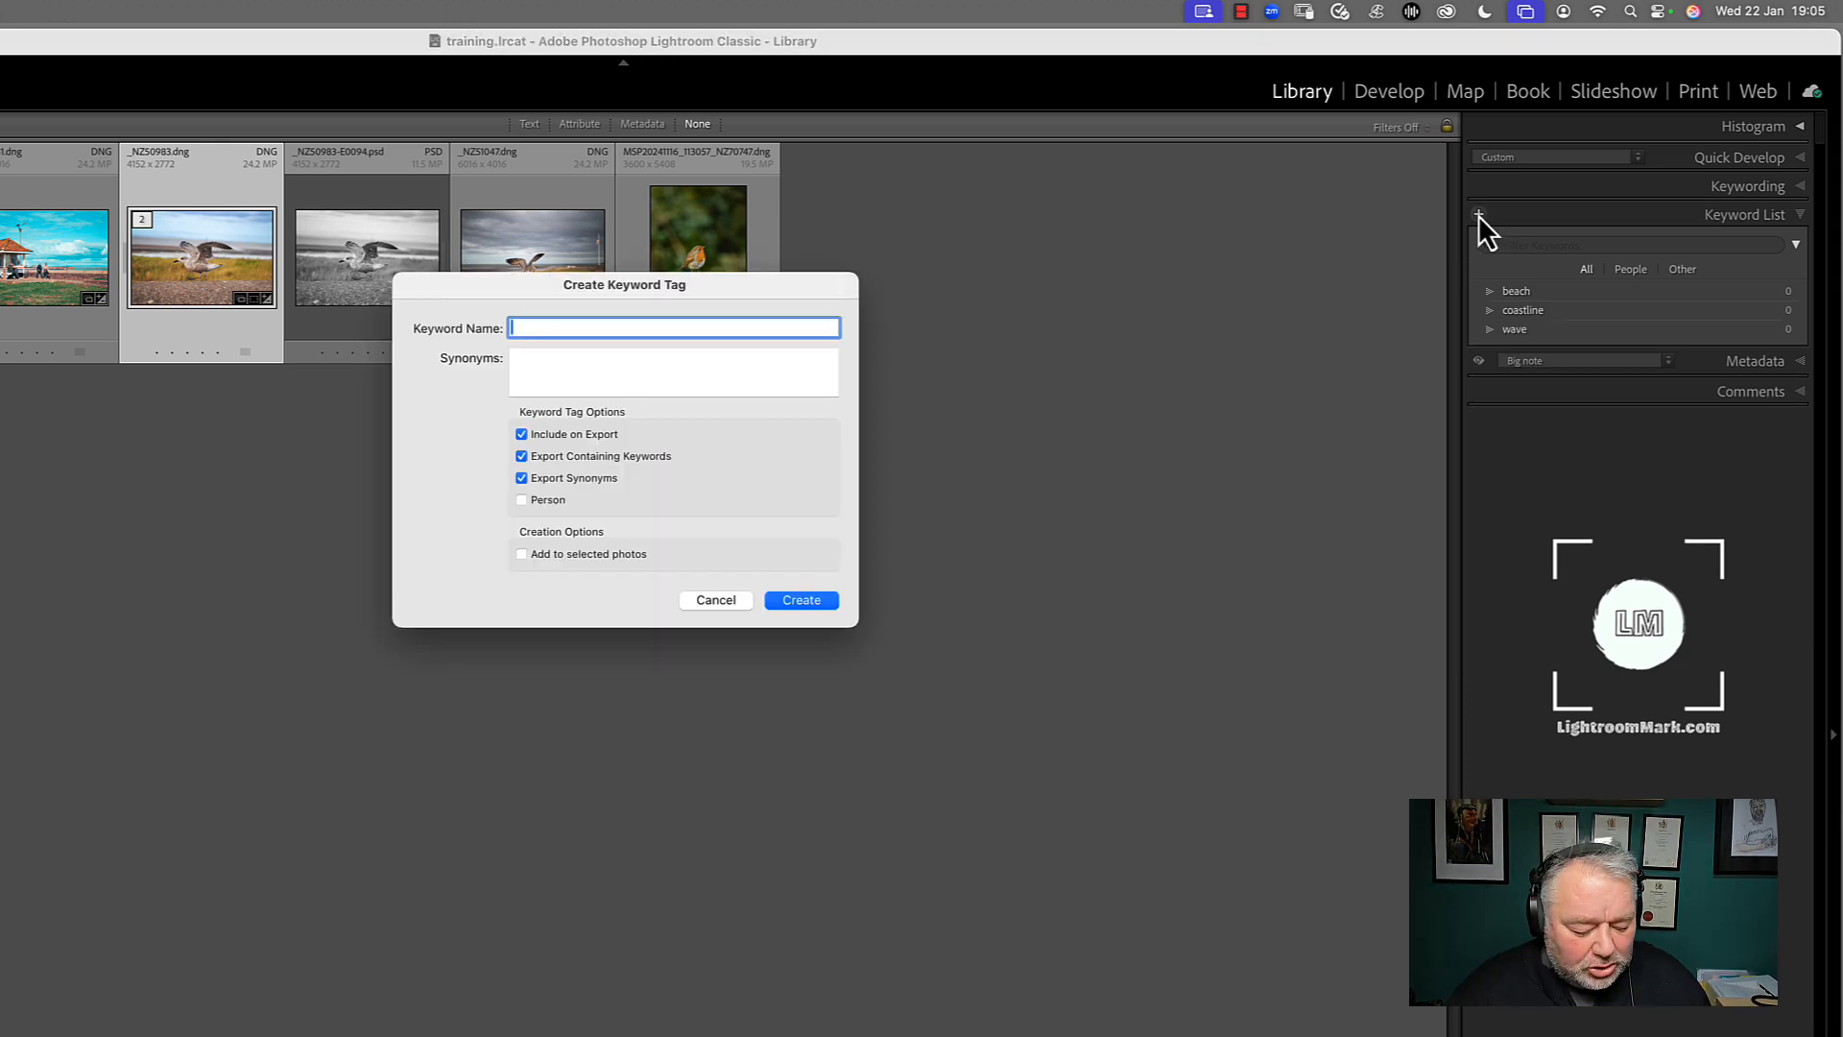
text(ocean)
key(Return)
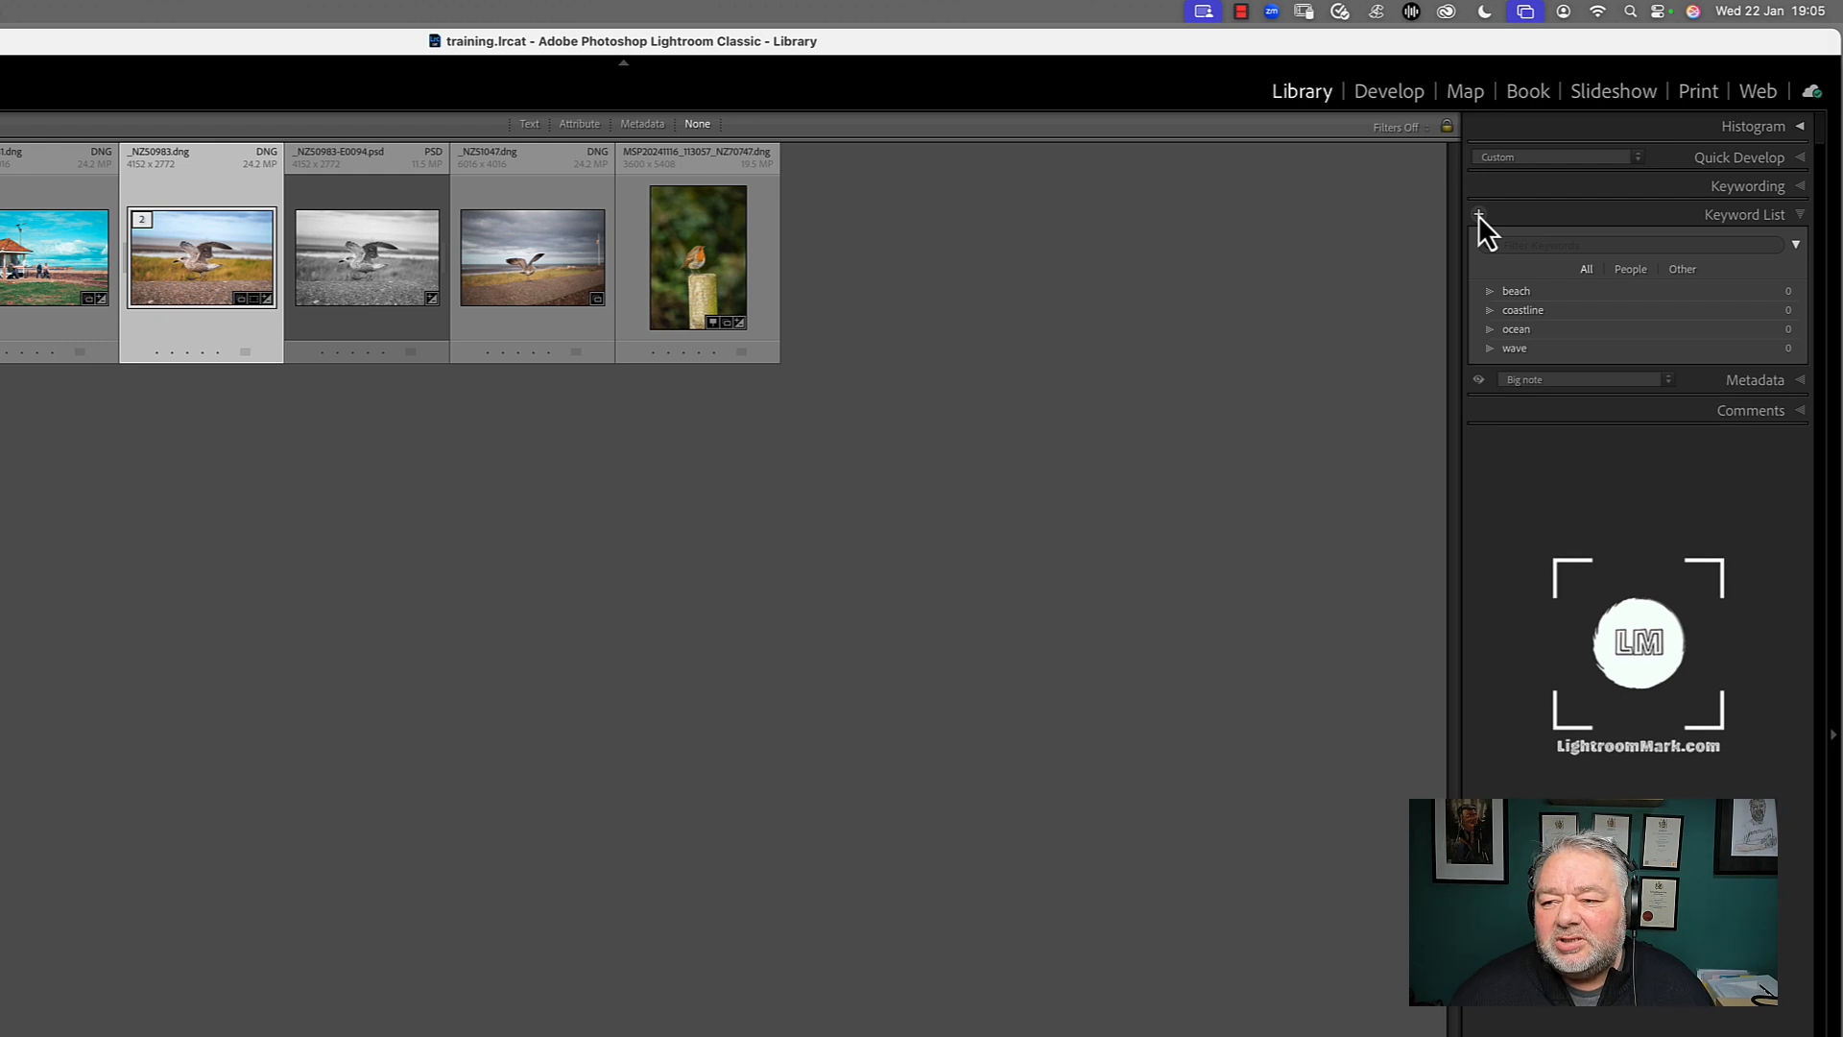
Add a keyword tag named sea to the keyword list
click(1478, 213)
text(sea)
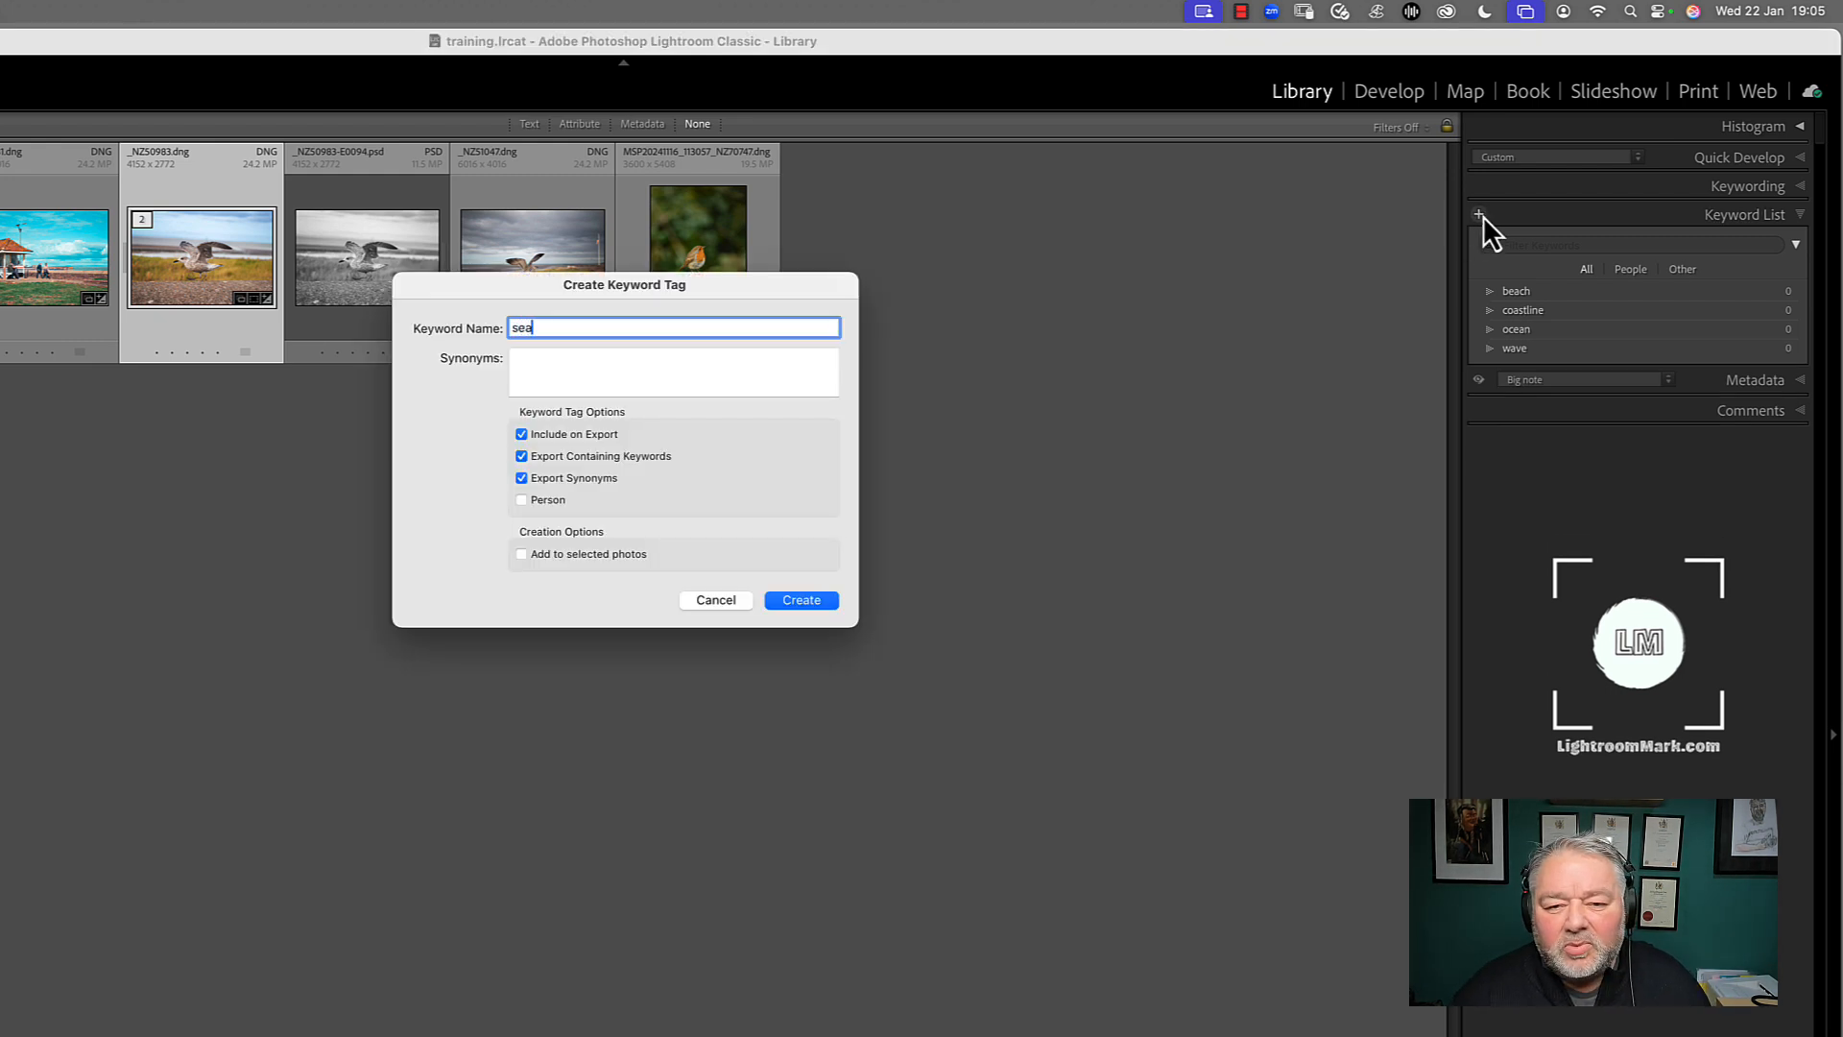
key(Return)
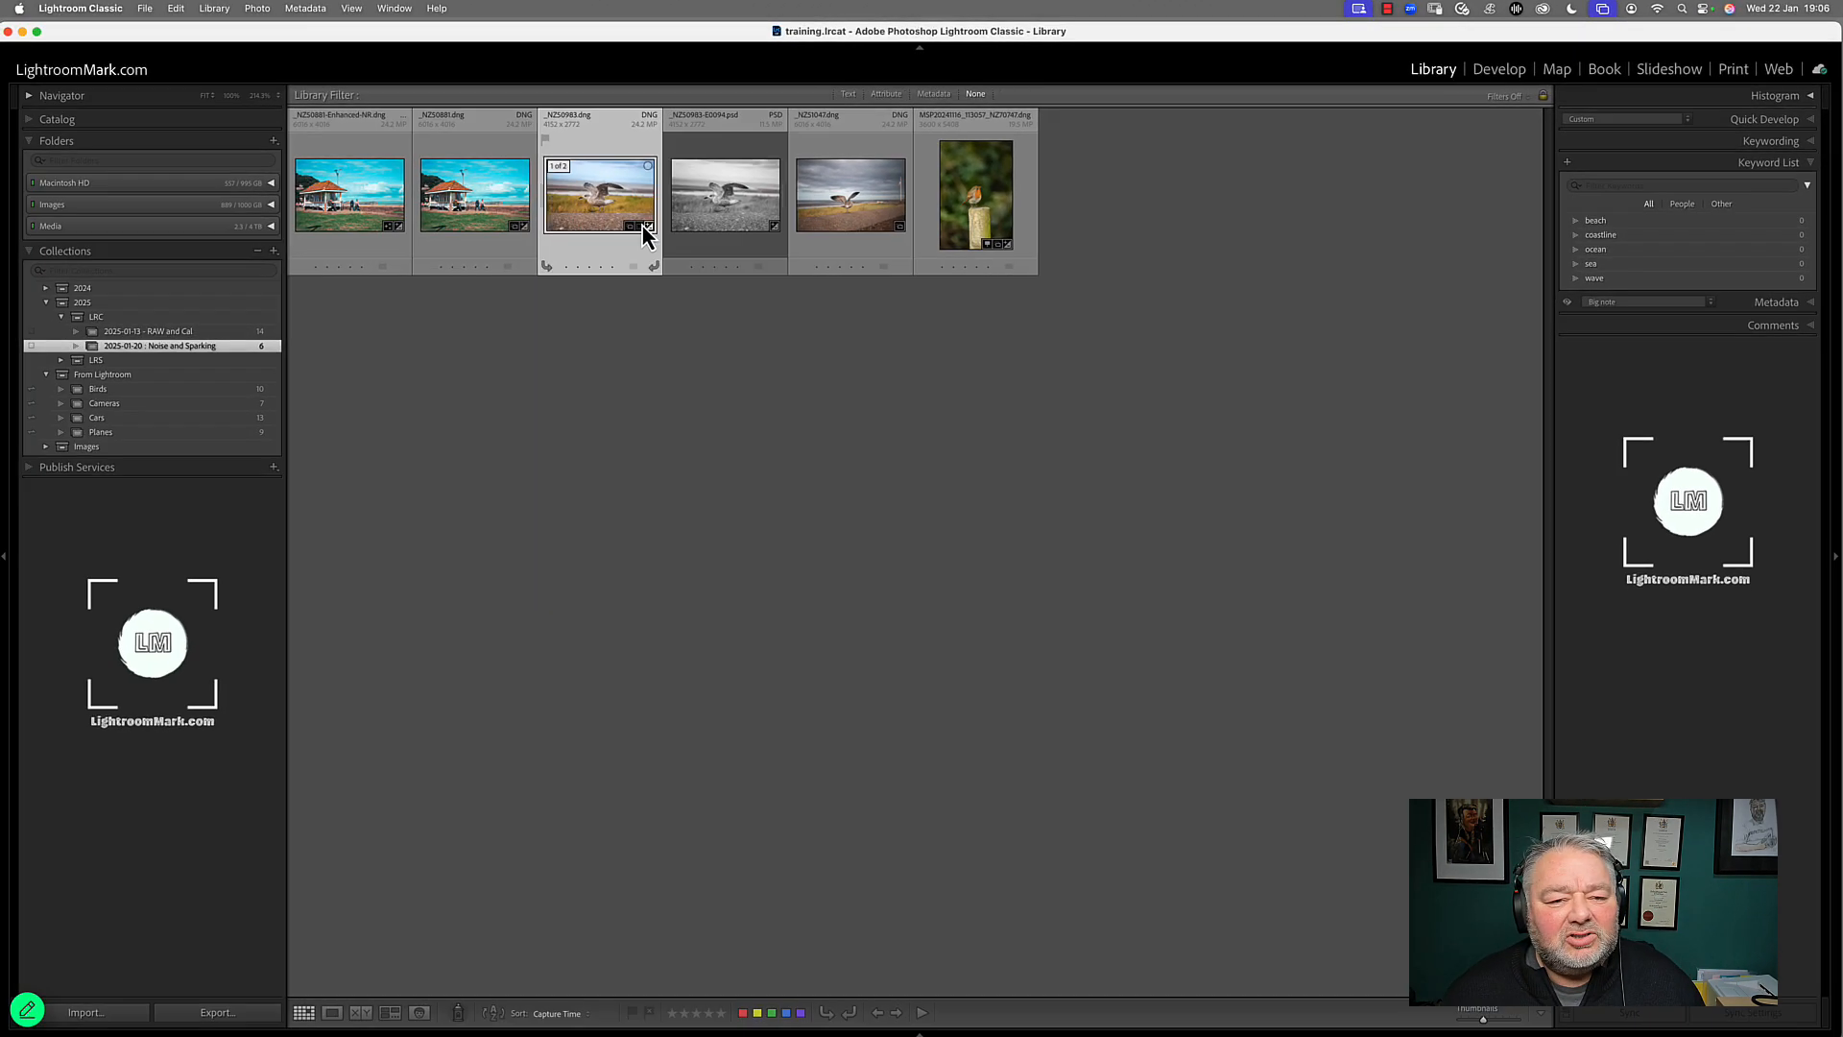
Examine the colour seagull photo _NZ50983.dng enlarged in Loupe view, and return to the thumbnail grid
double_click(632, 228)
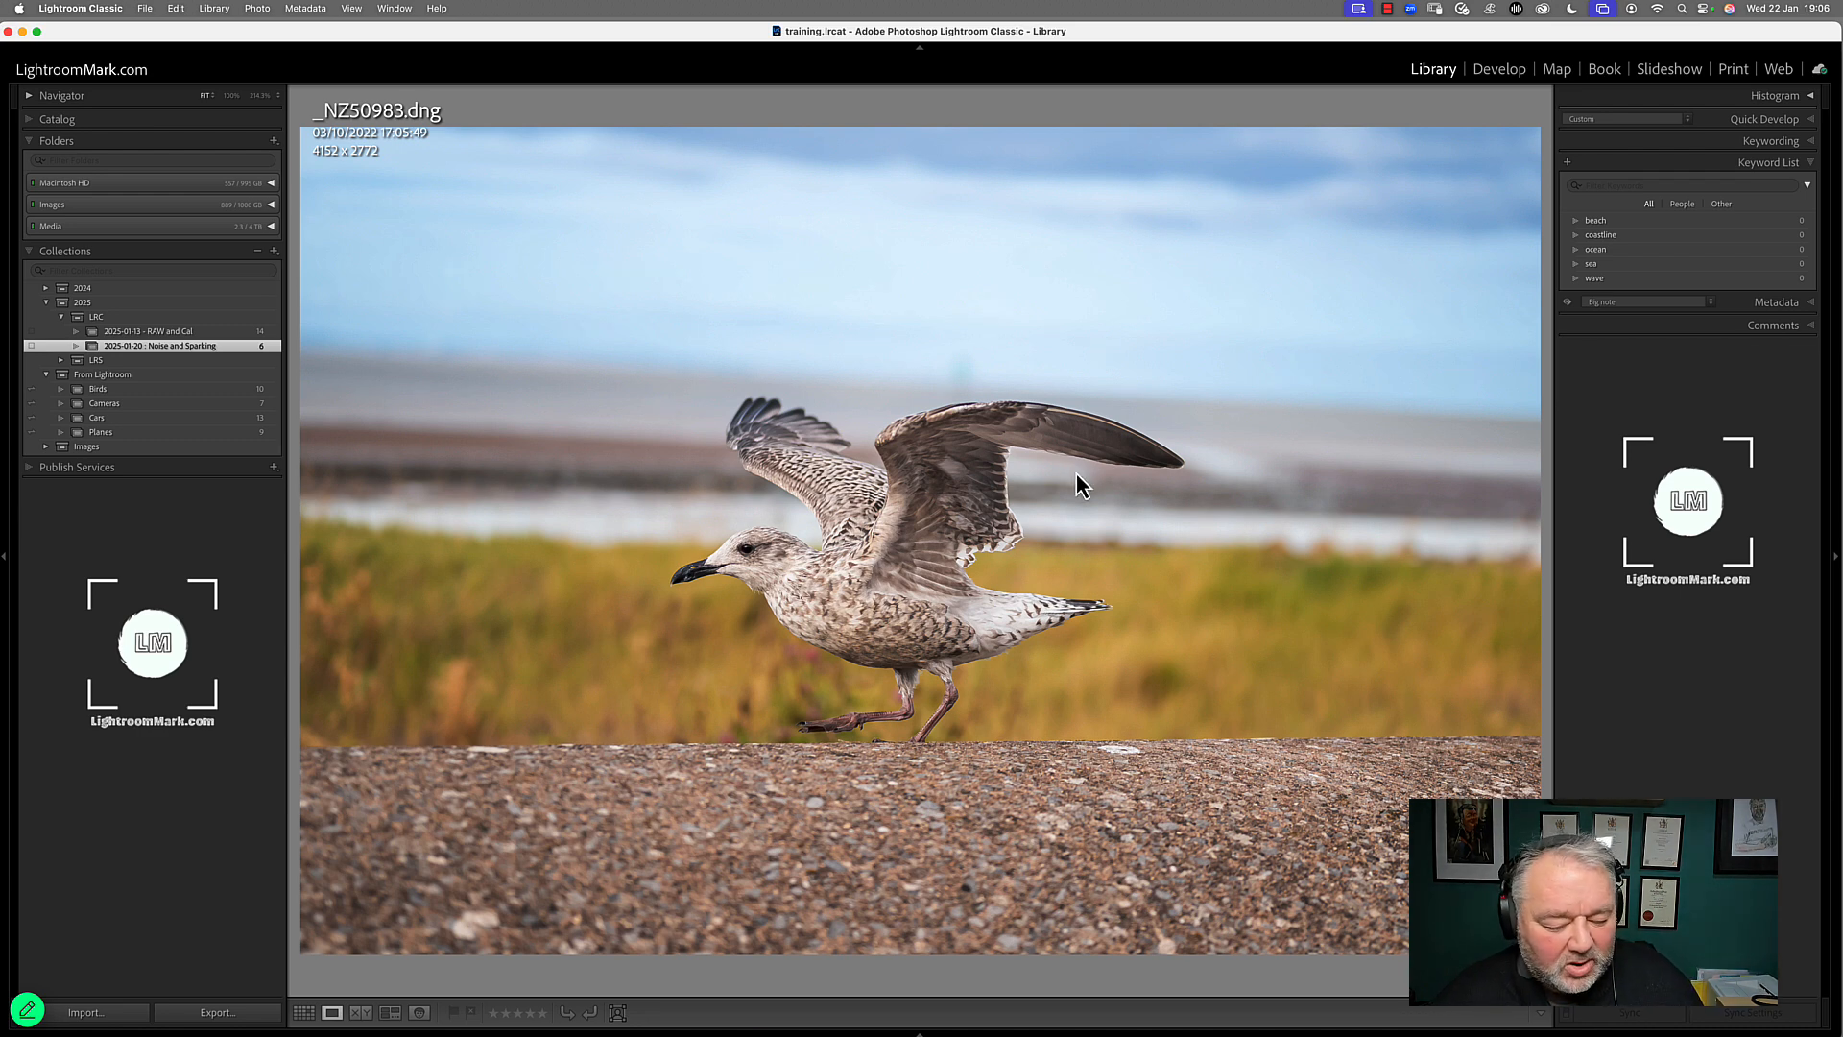
key(g)
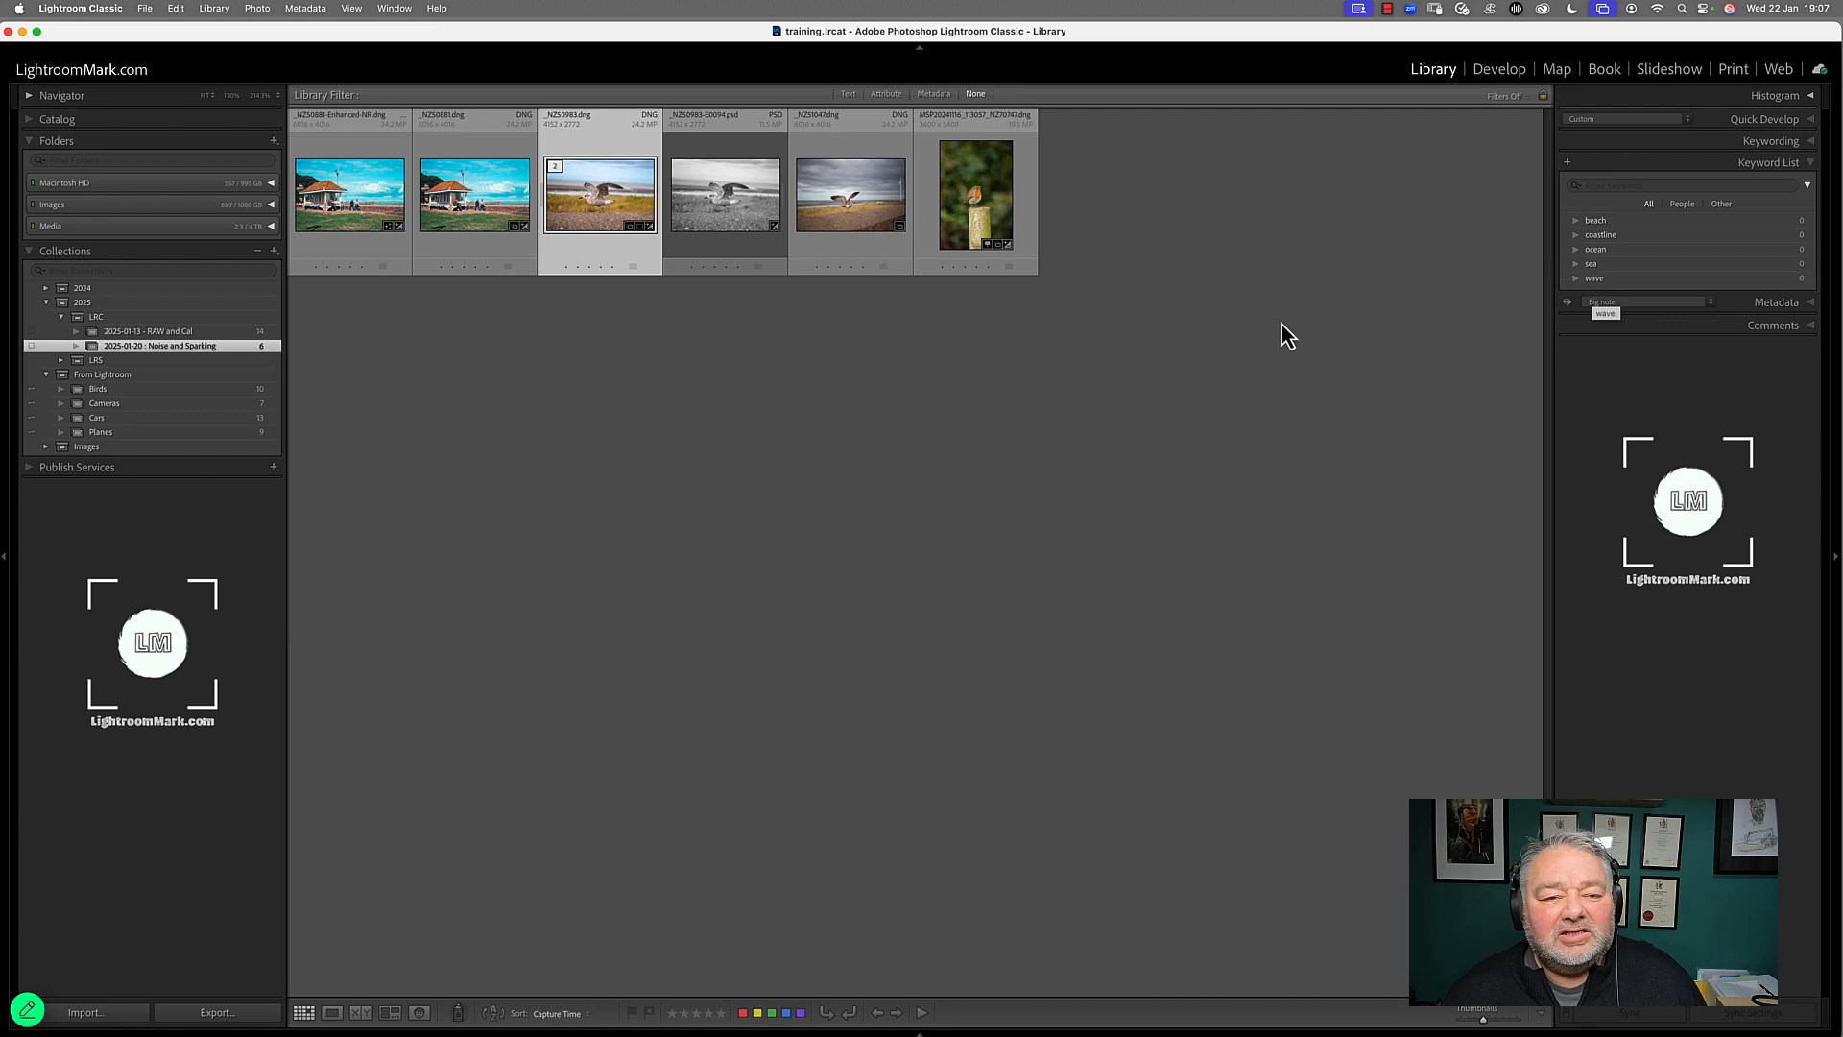
key(e)
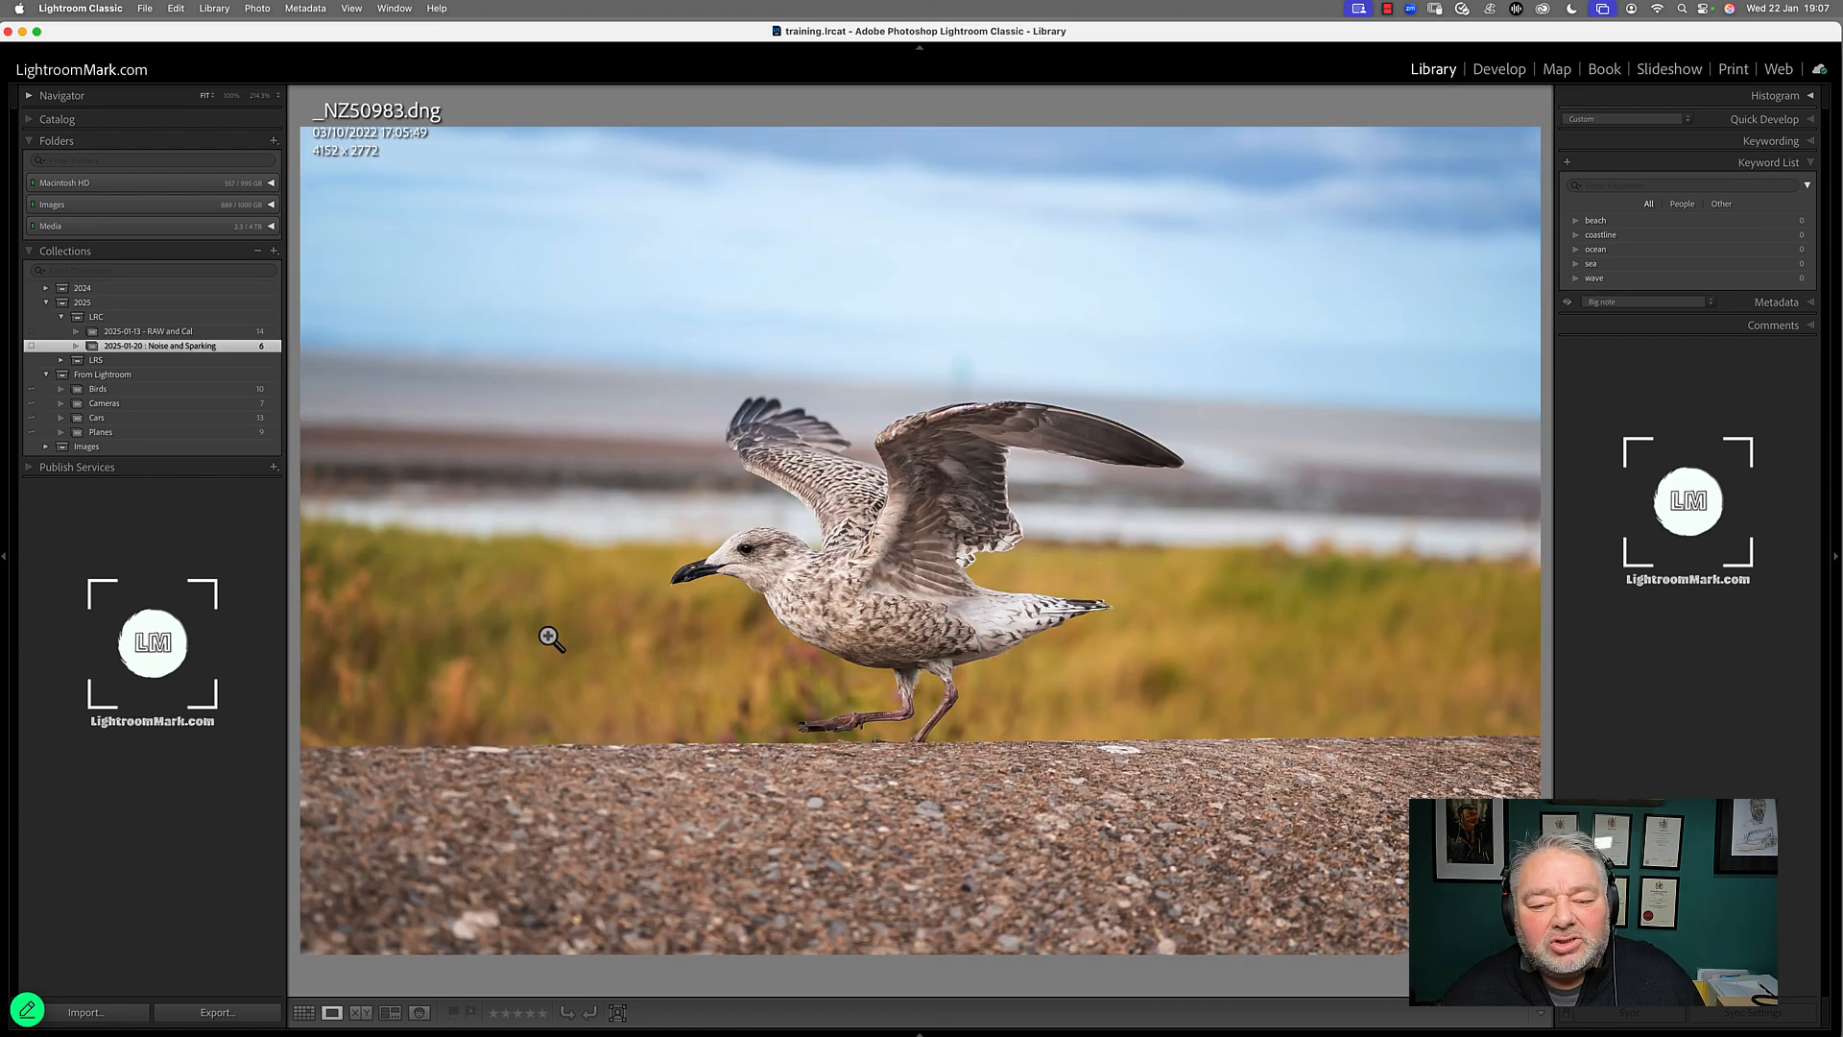
click(1104, 650)
click(1104, 652)
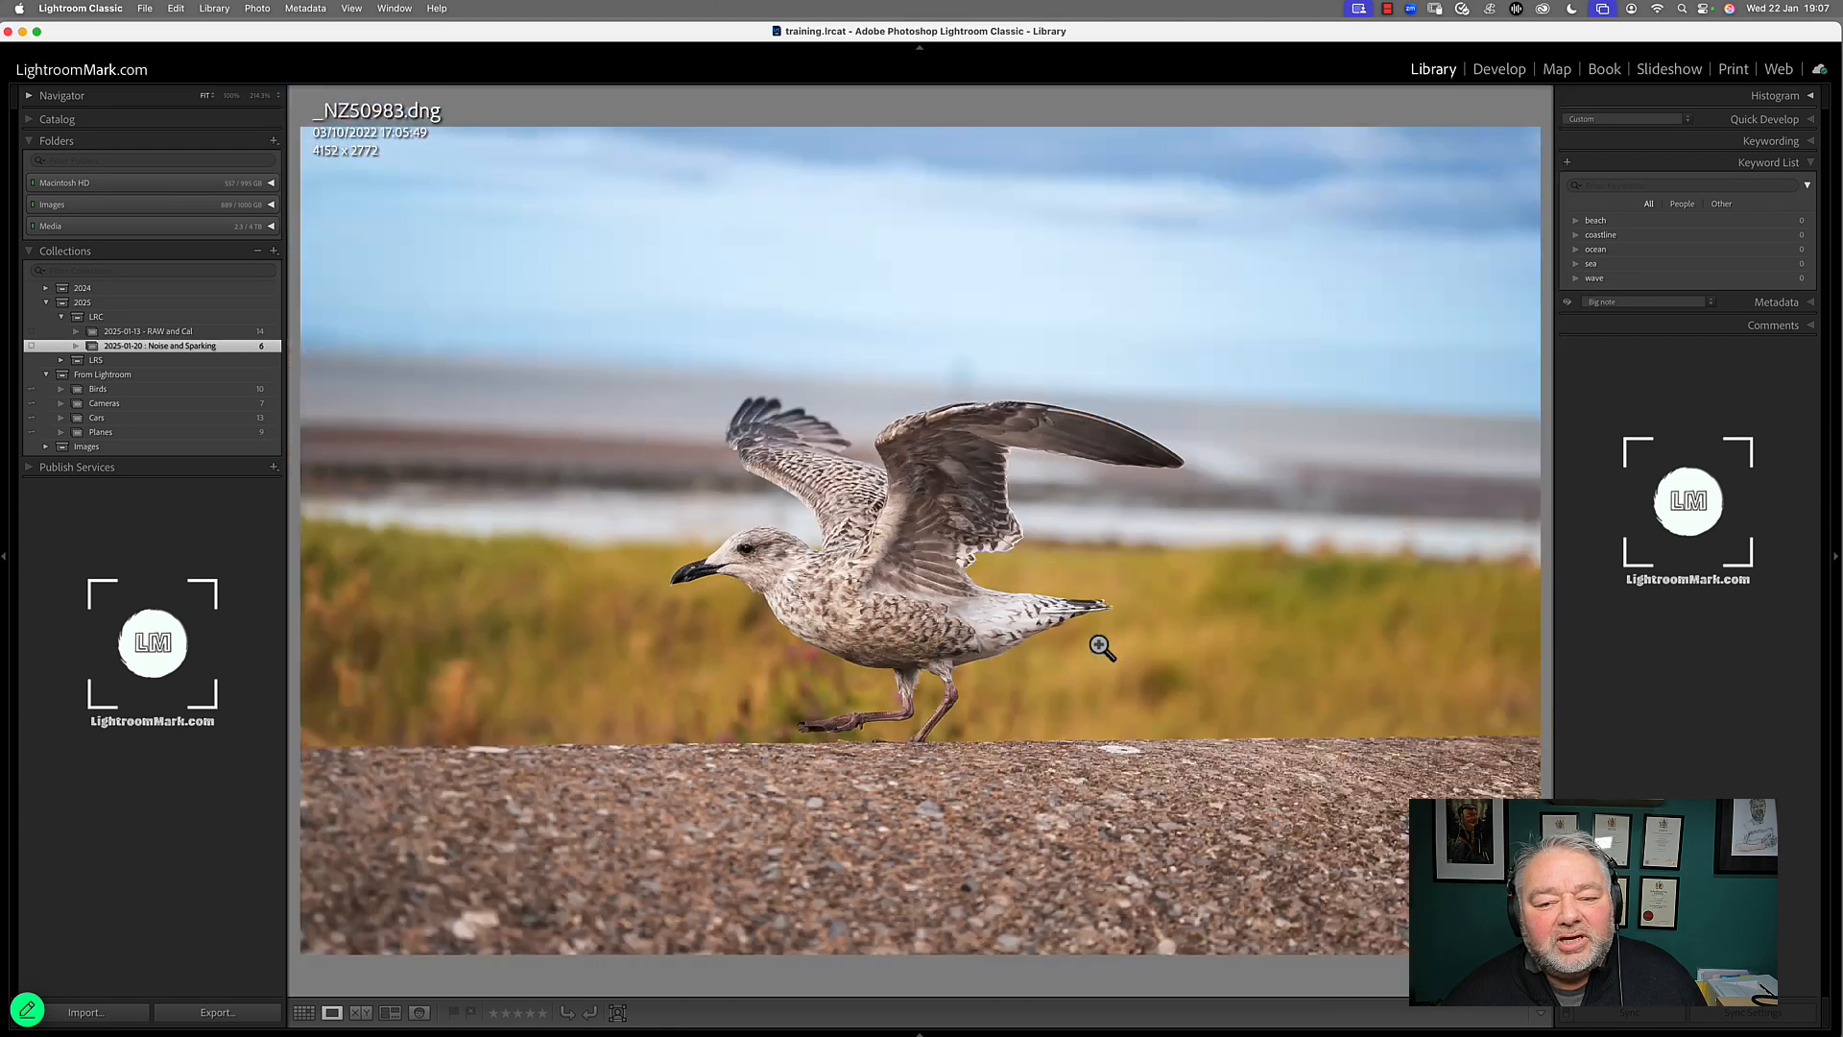
key(g)
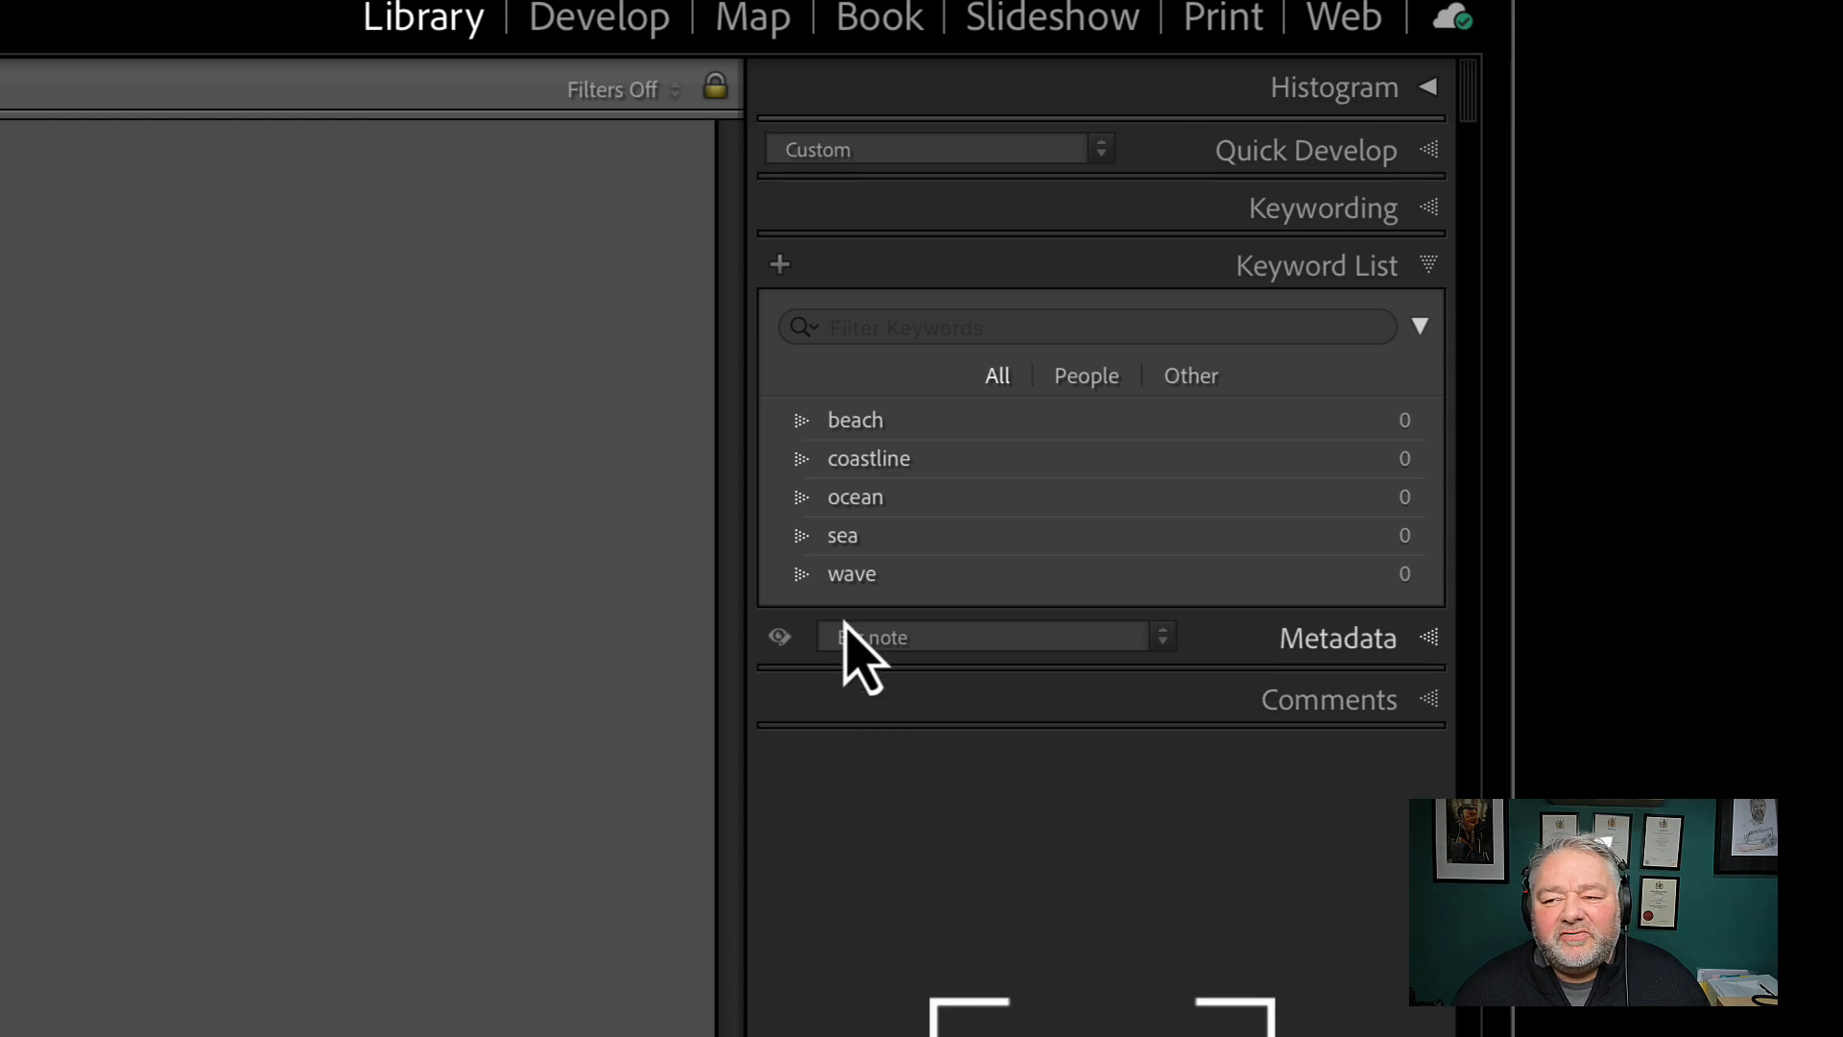
Filter the keyword list for wave, select that keyword, and clear the filter
click(926, 326)
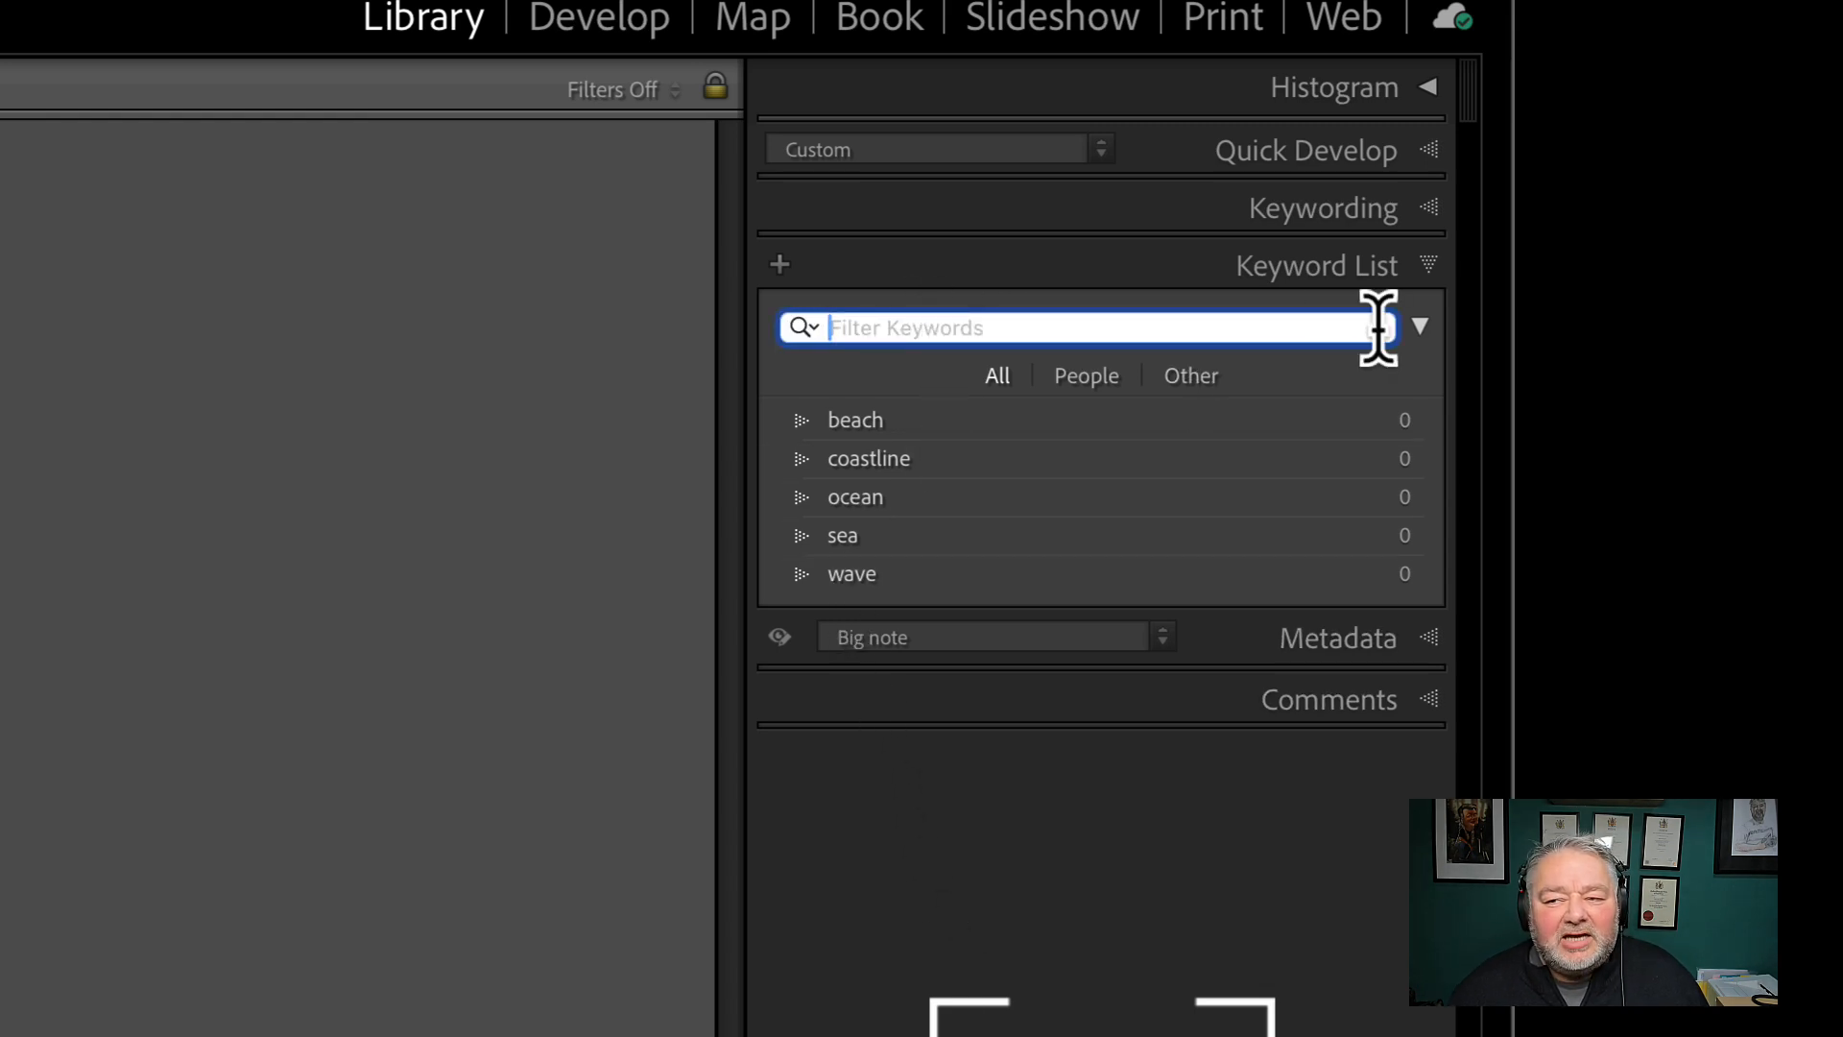
text(wave)
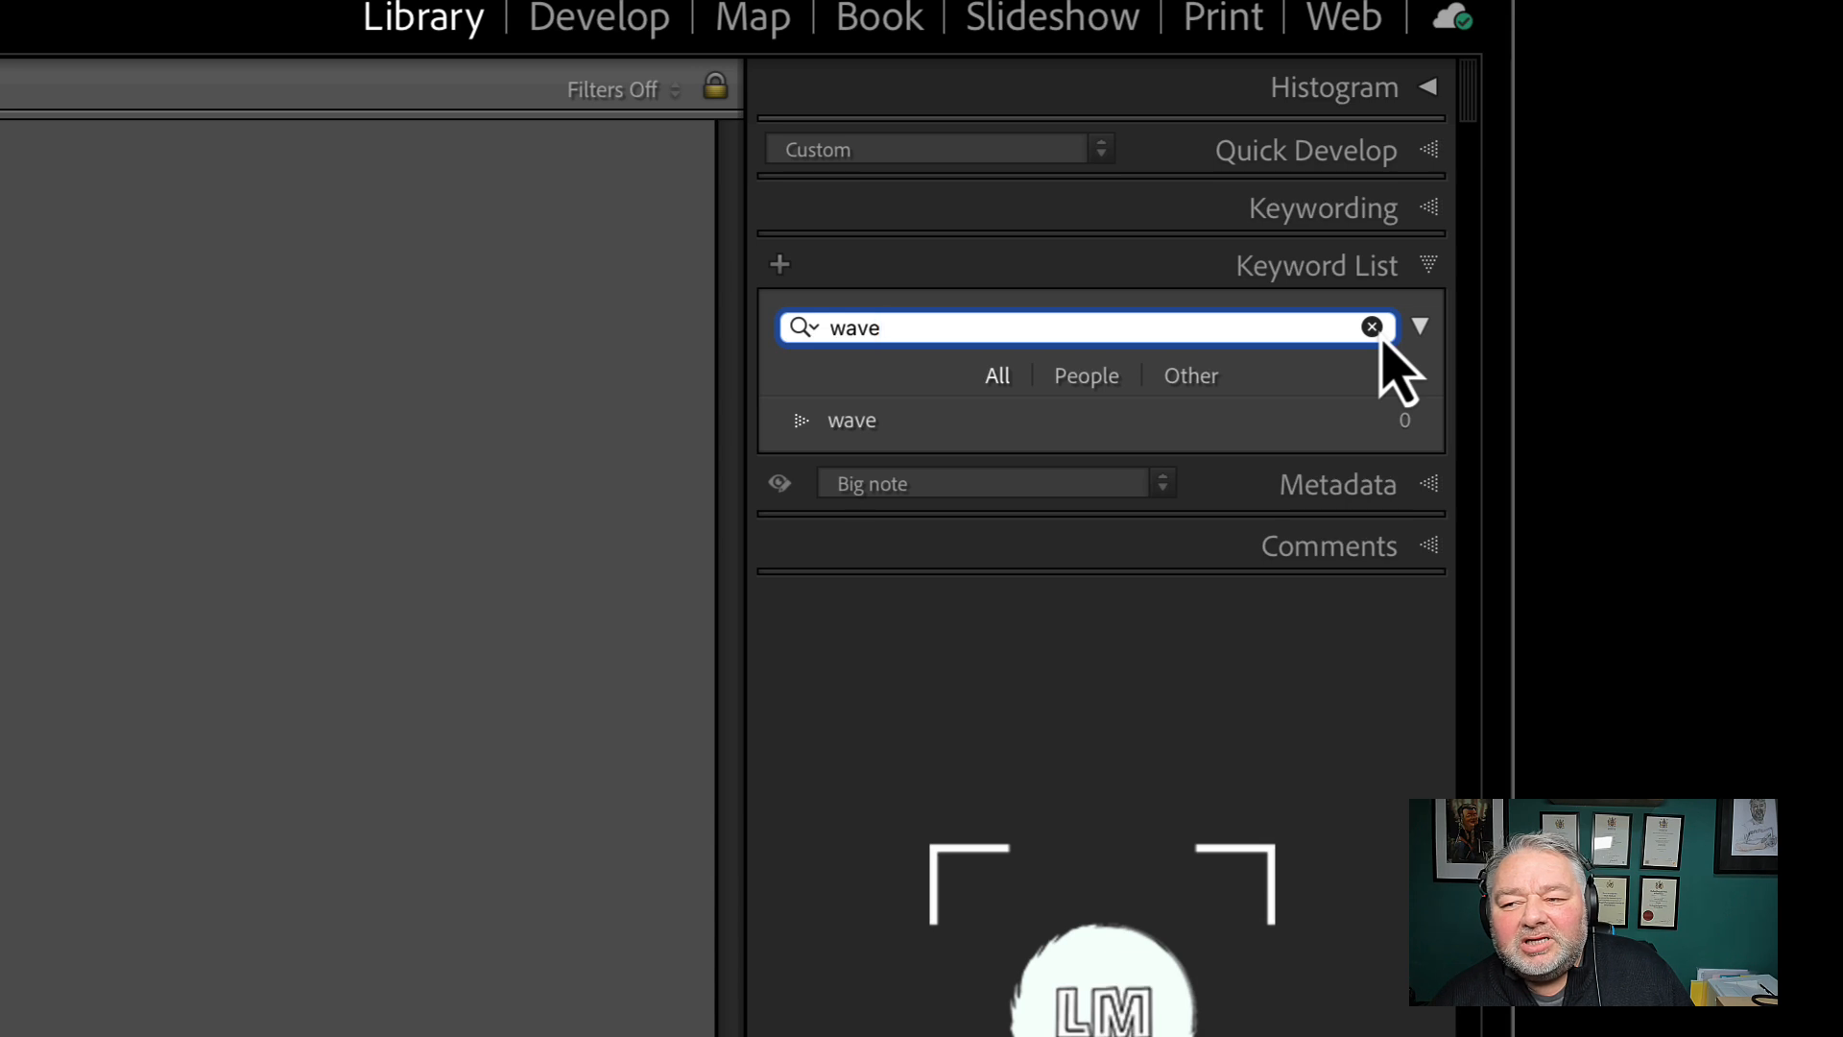
click(869, 420)
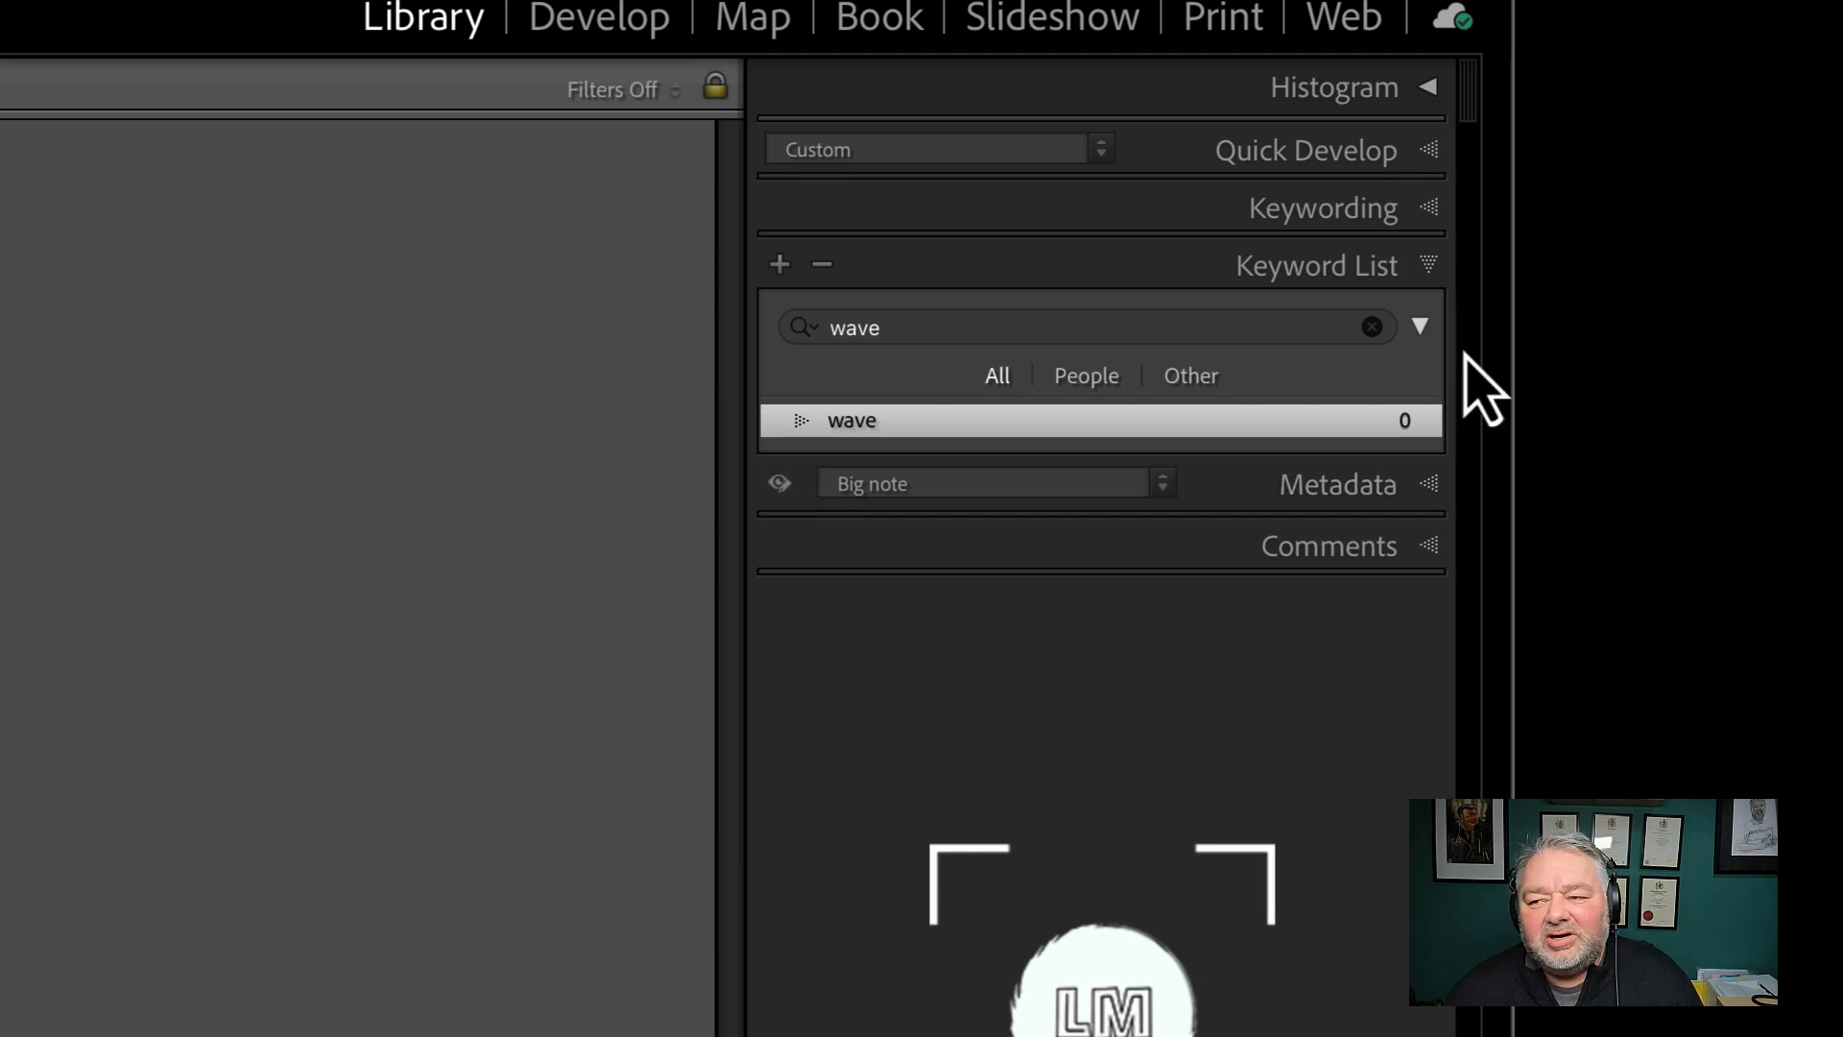
click(1371, 327)
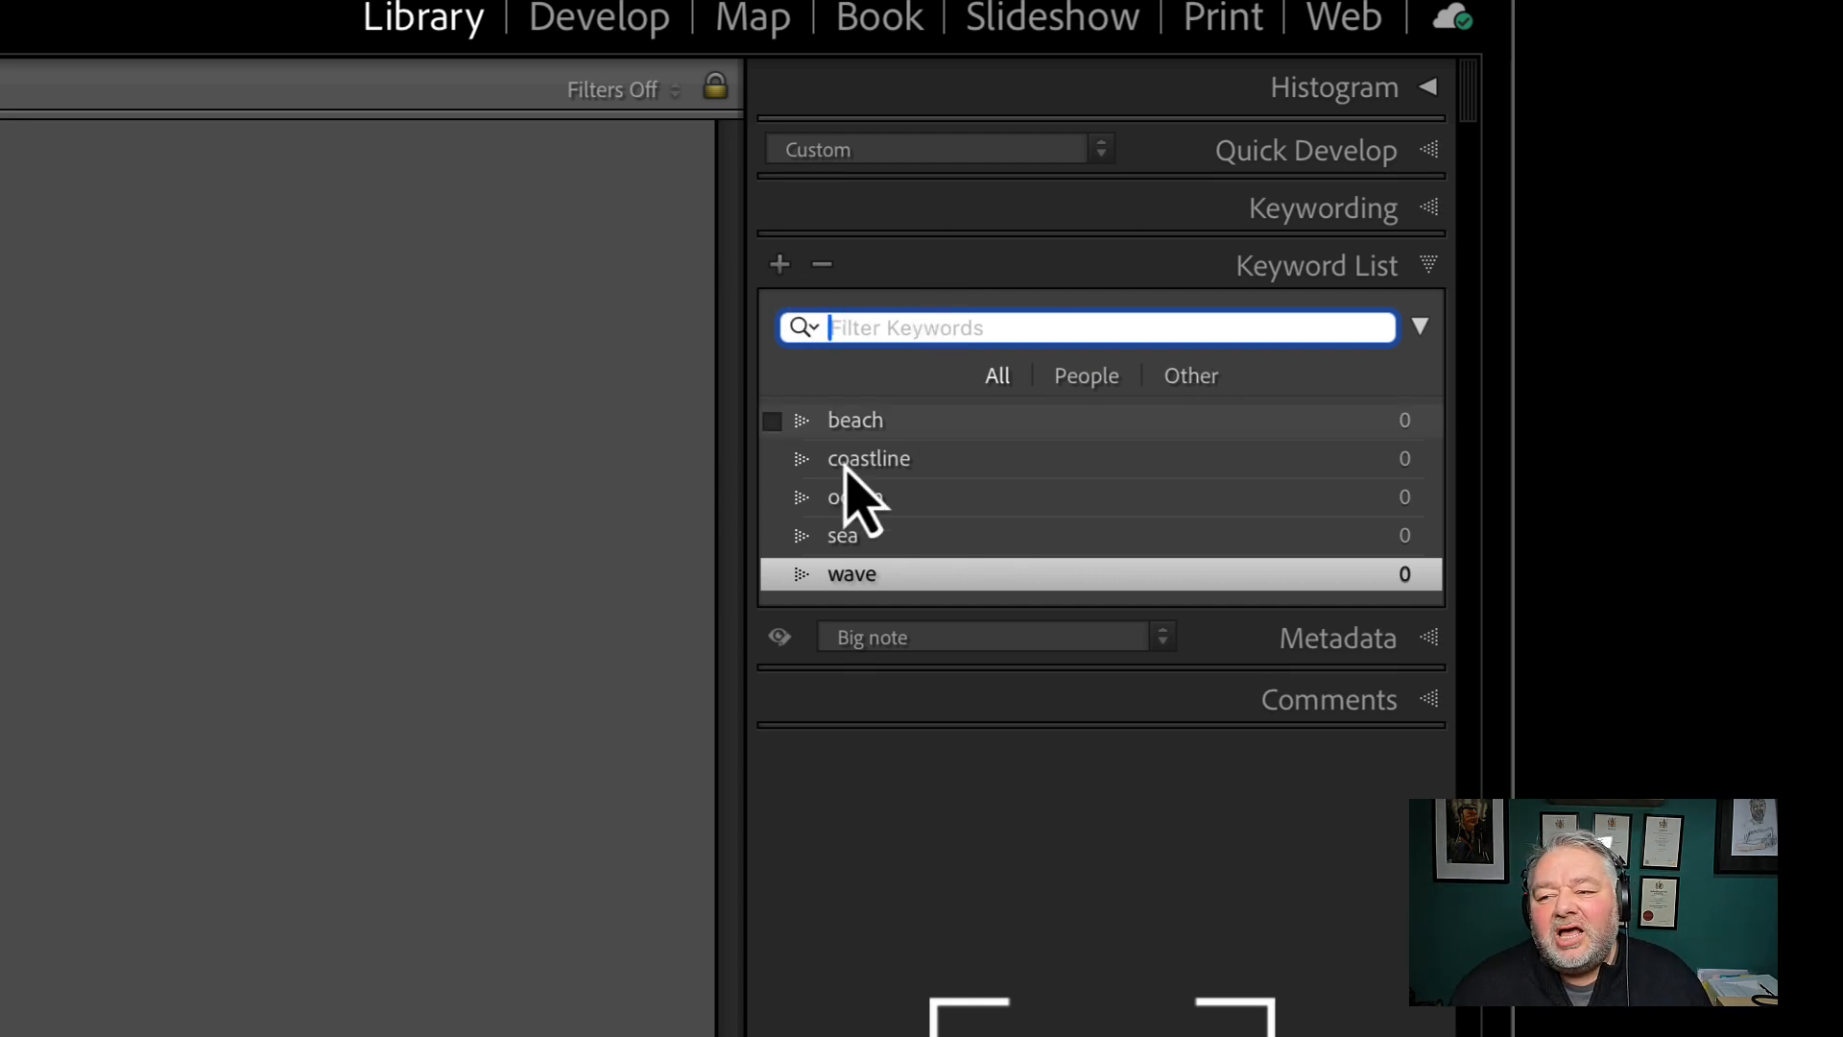
Highlight the keywords beach, coastline, ocean, sea and wave one after another, ending on beach
click(866, 427)
click(883, 463)
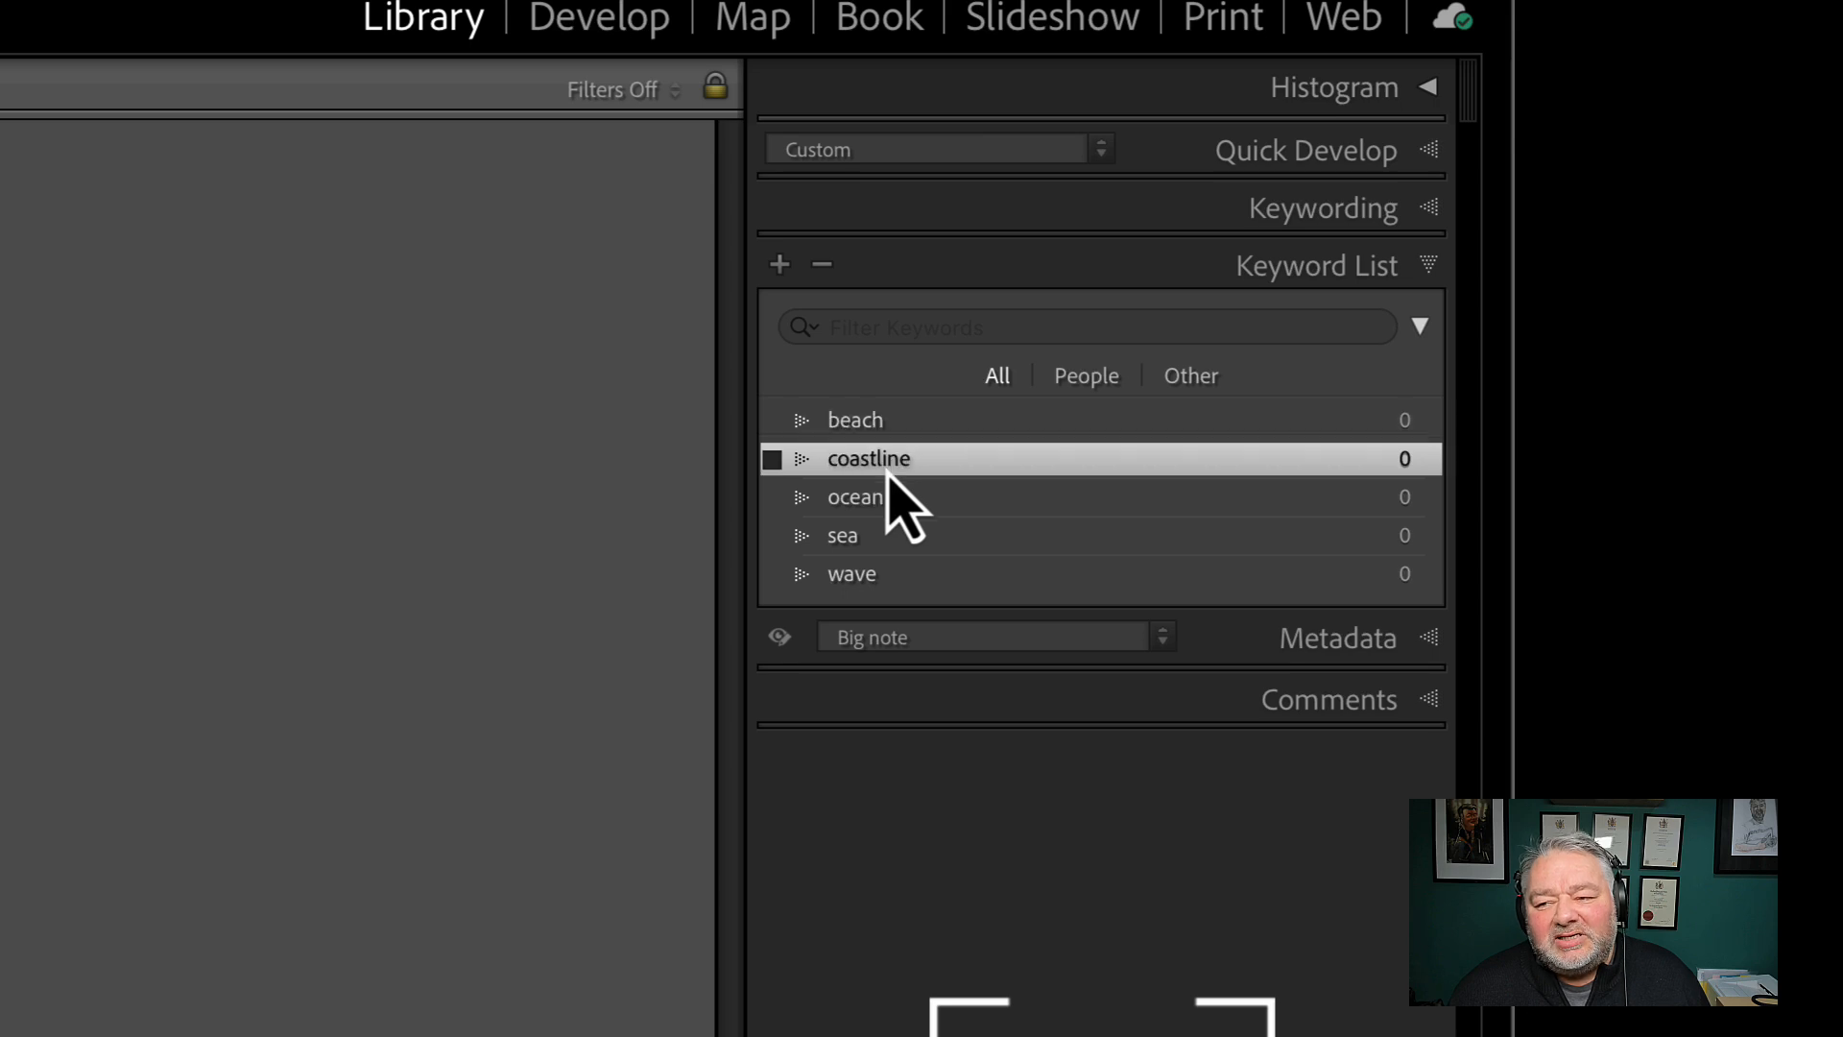
click(898, 504)
click(913, 546)
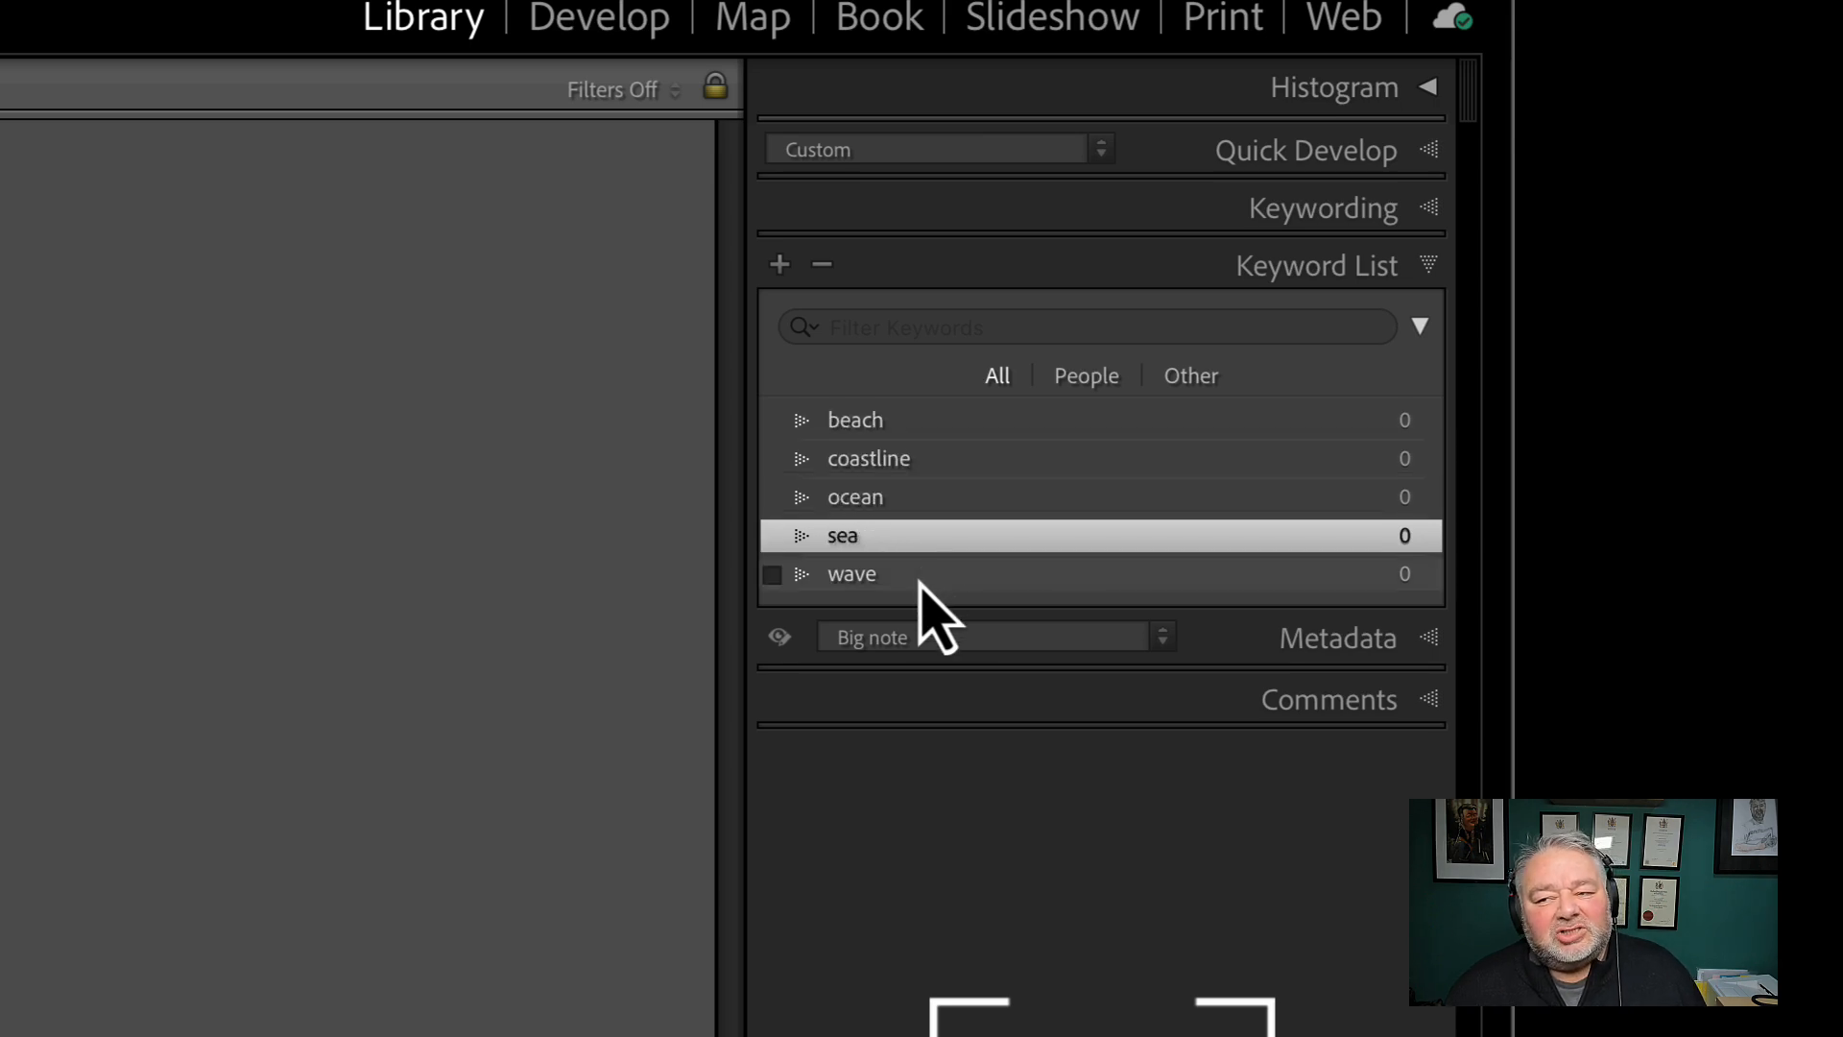
click(919, 576)
click(920, 428)
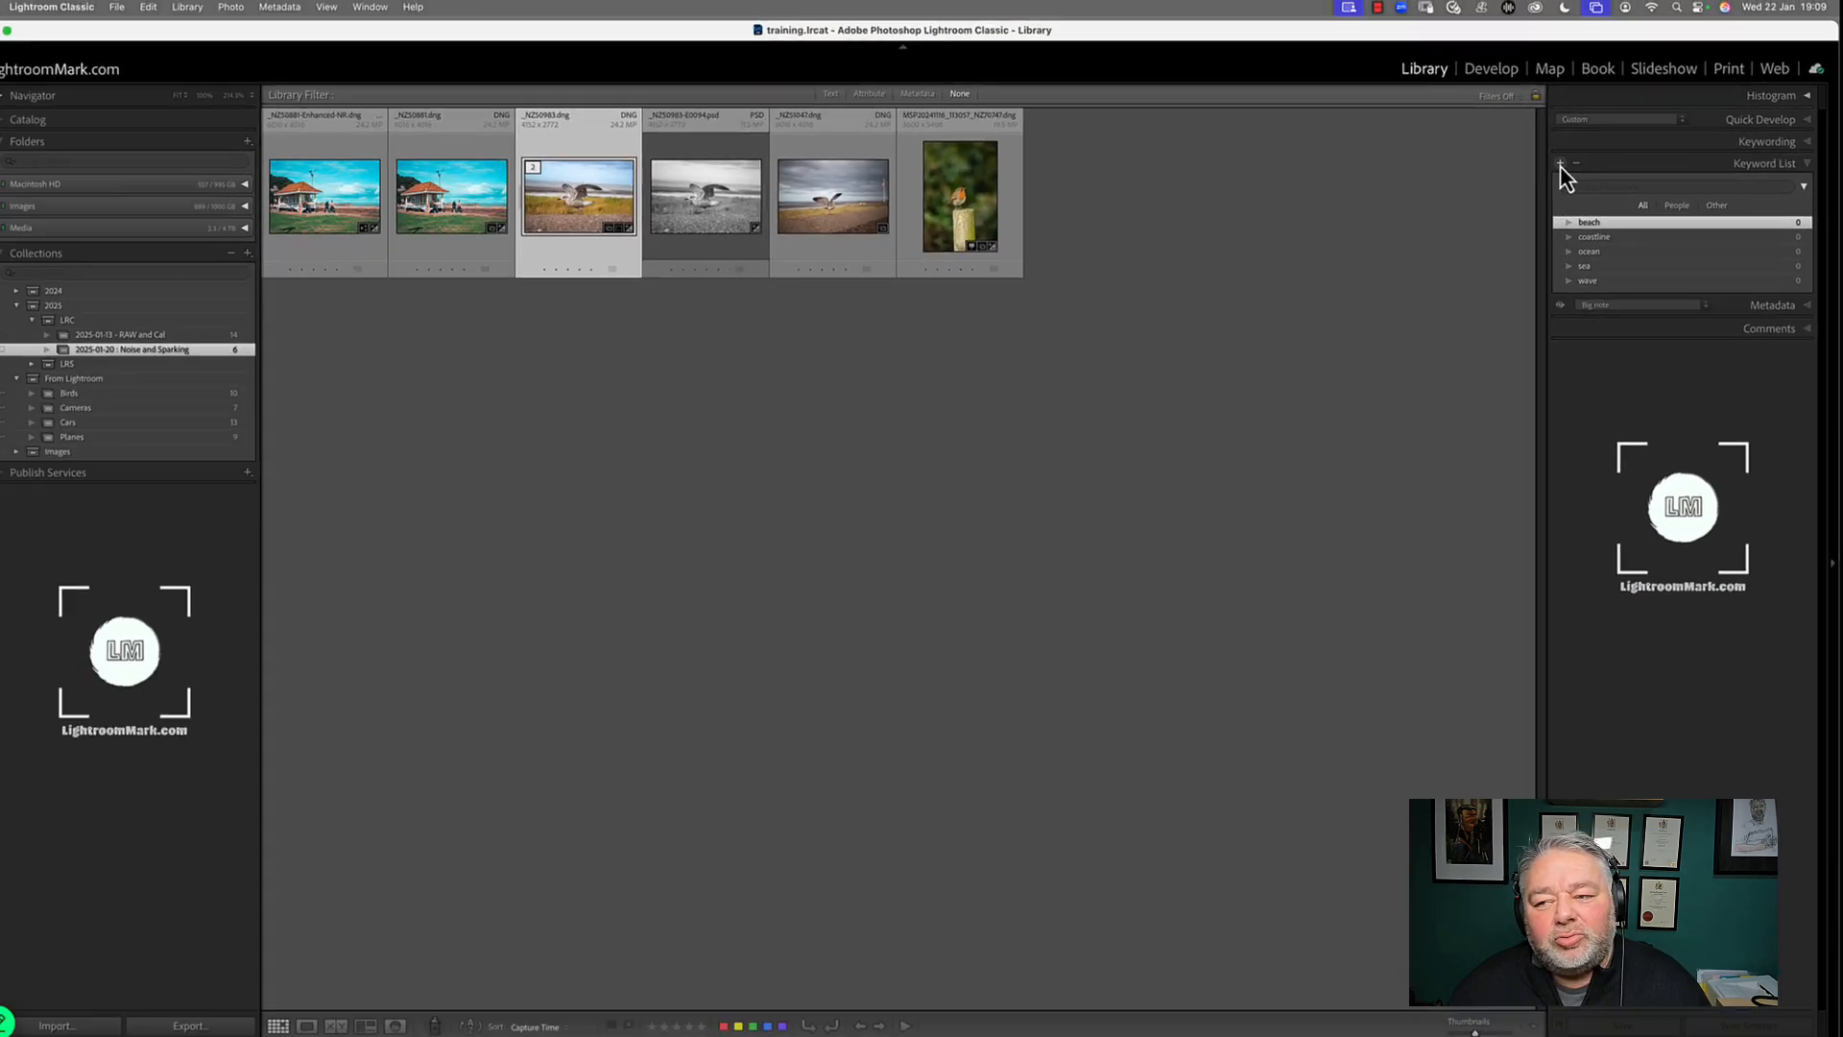
Start a new keyword tag and name it Space
click(779, 263)
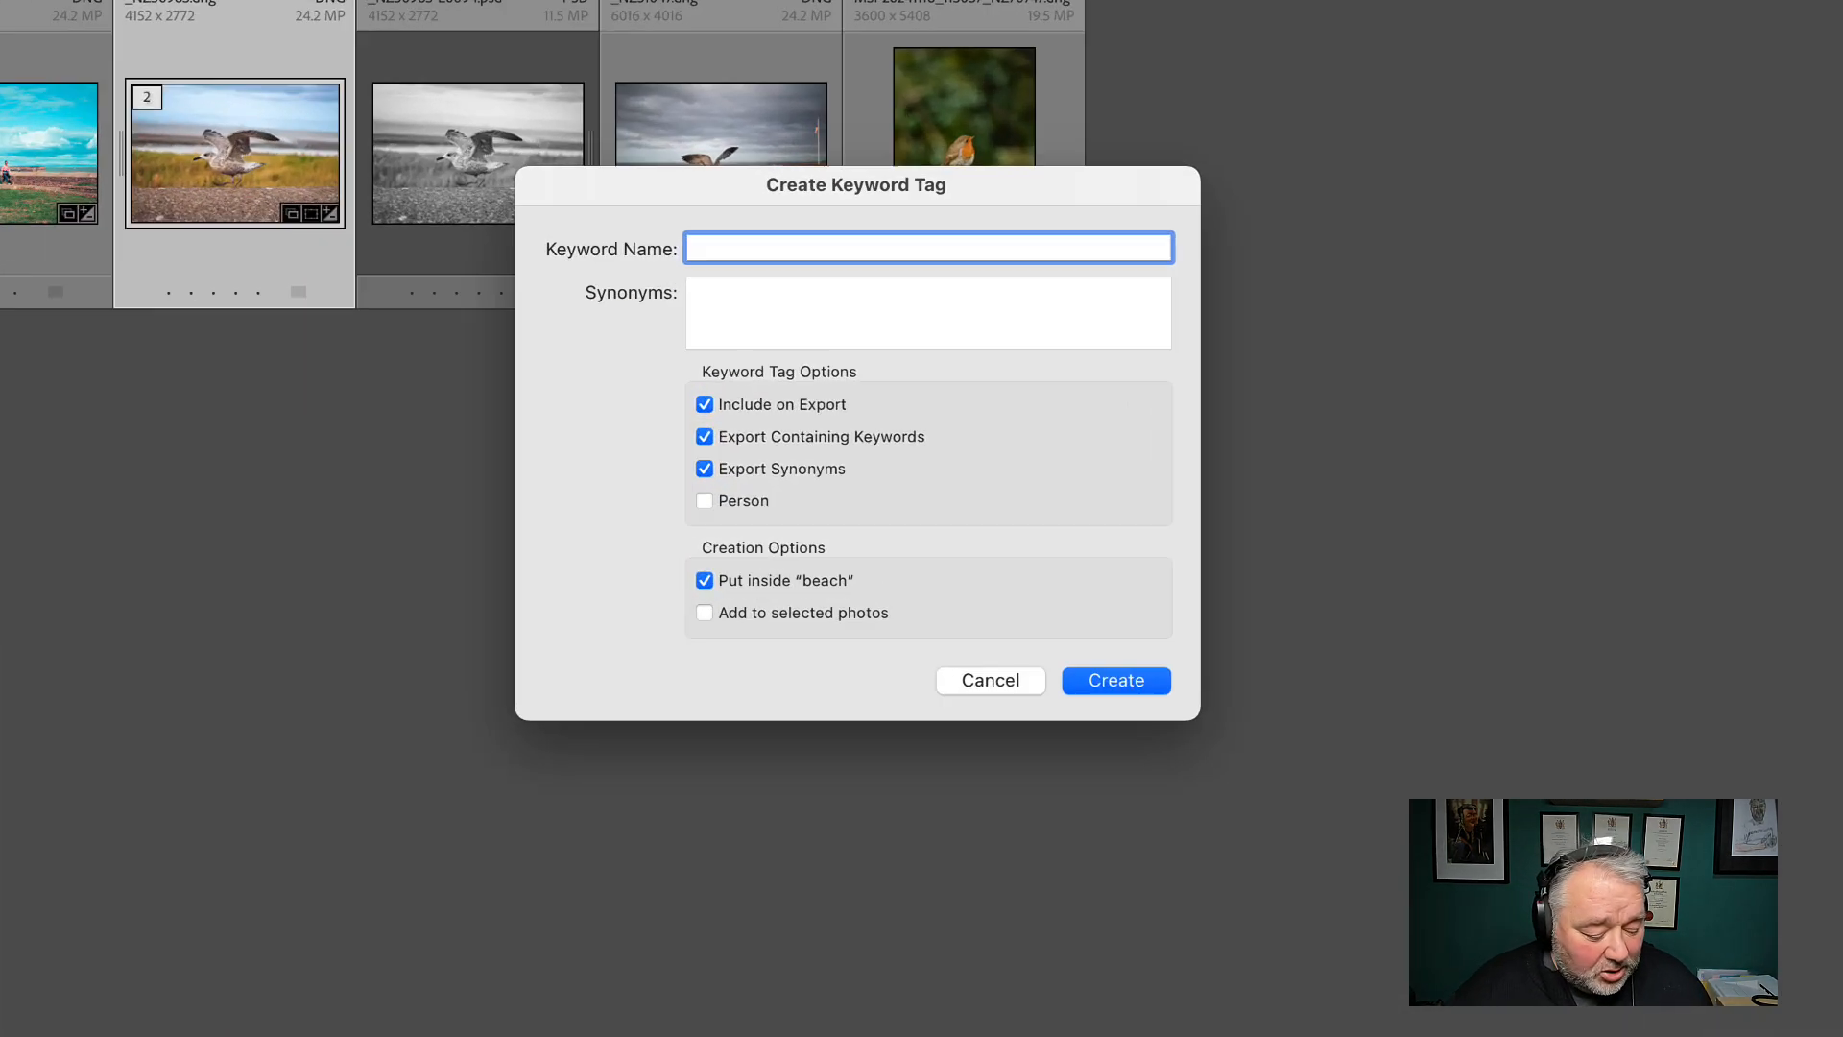
text(Space)
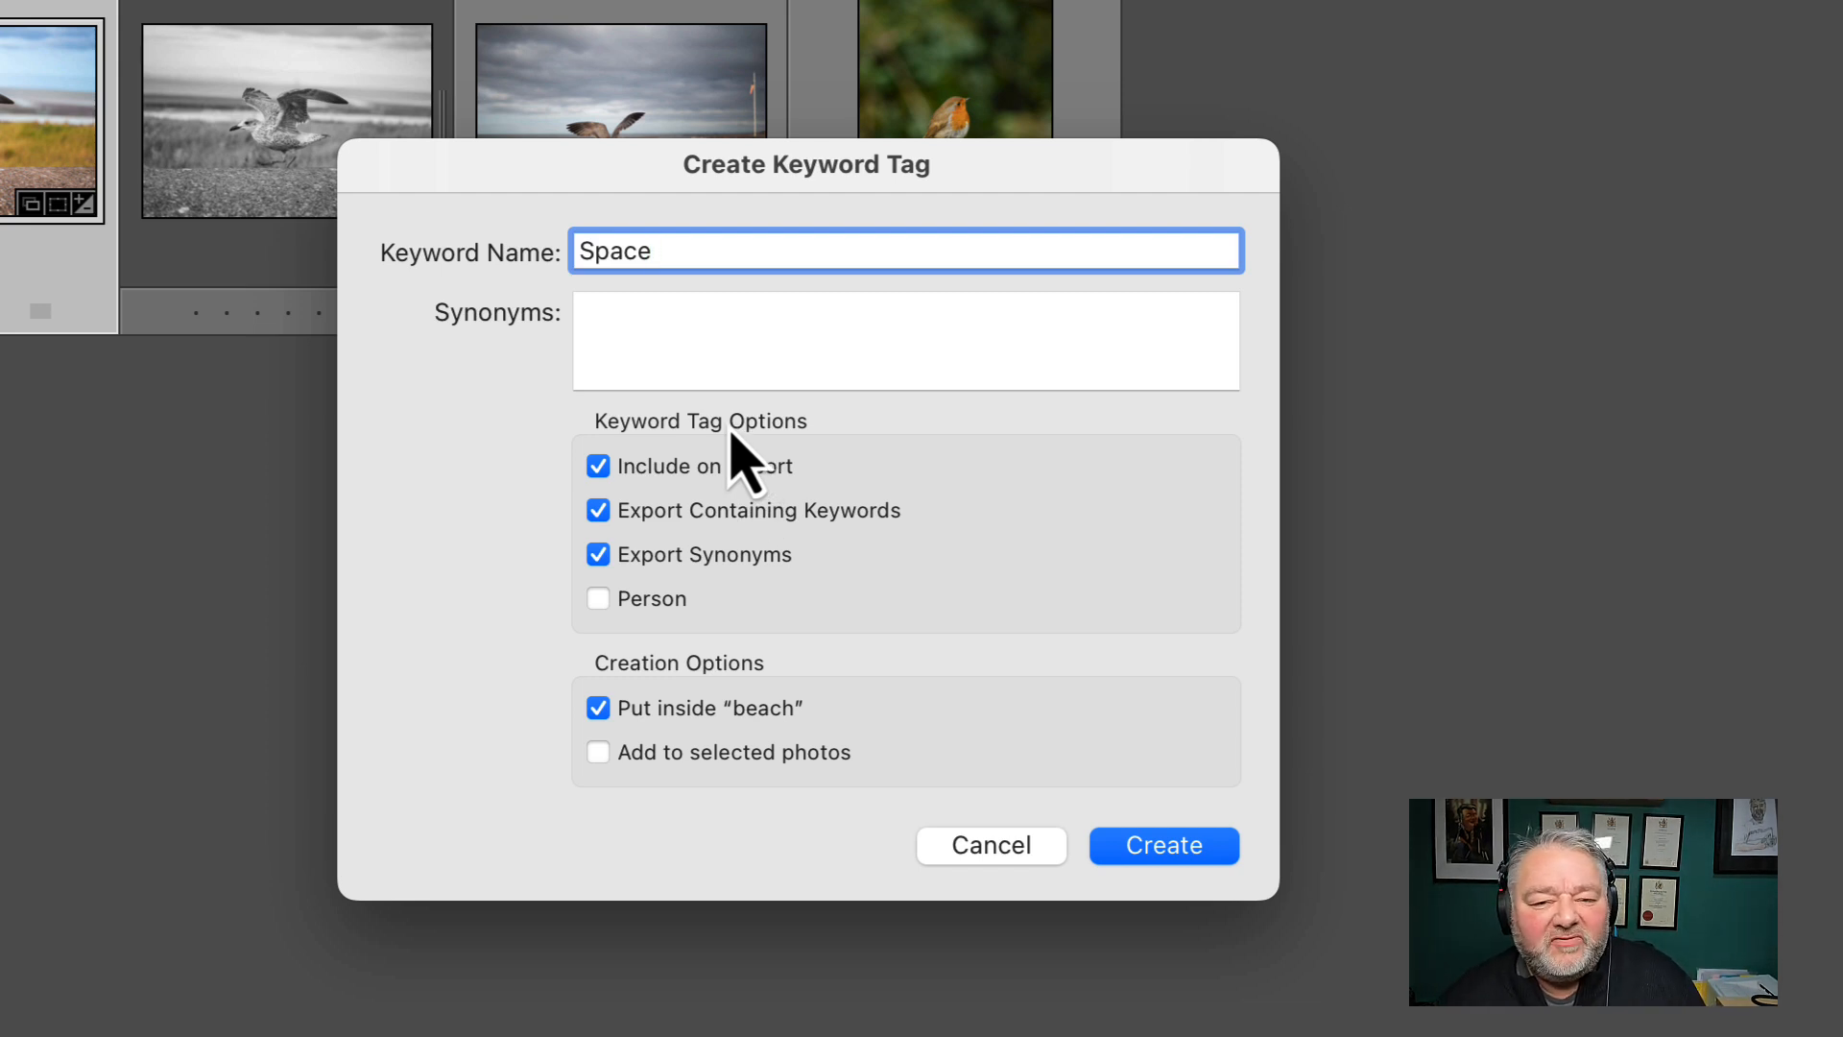
key(super+a)
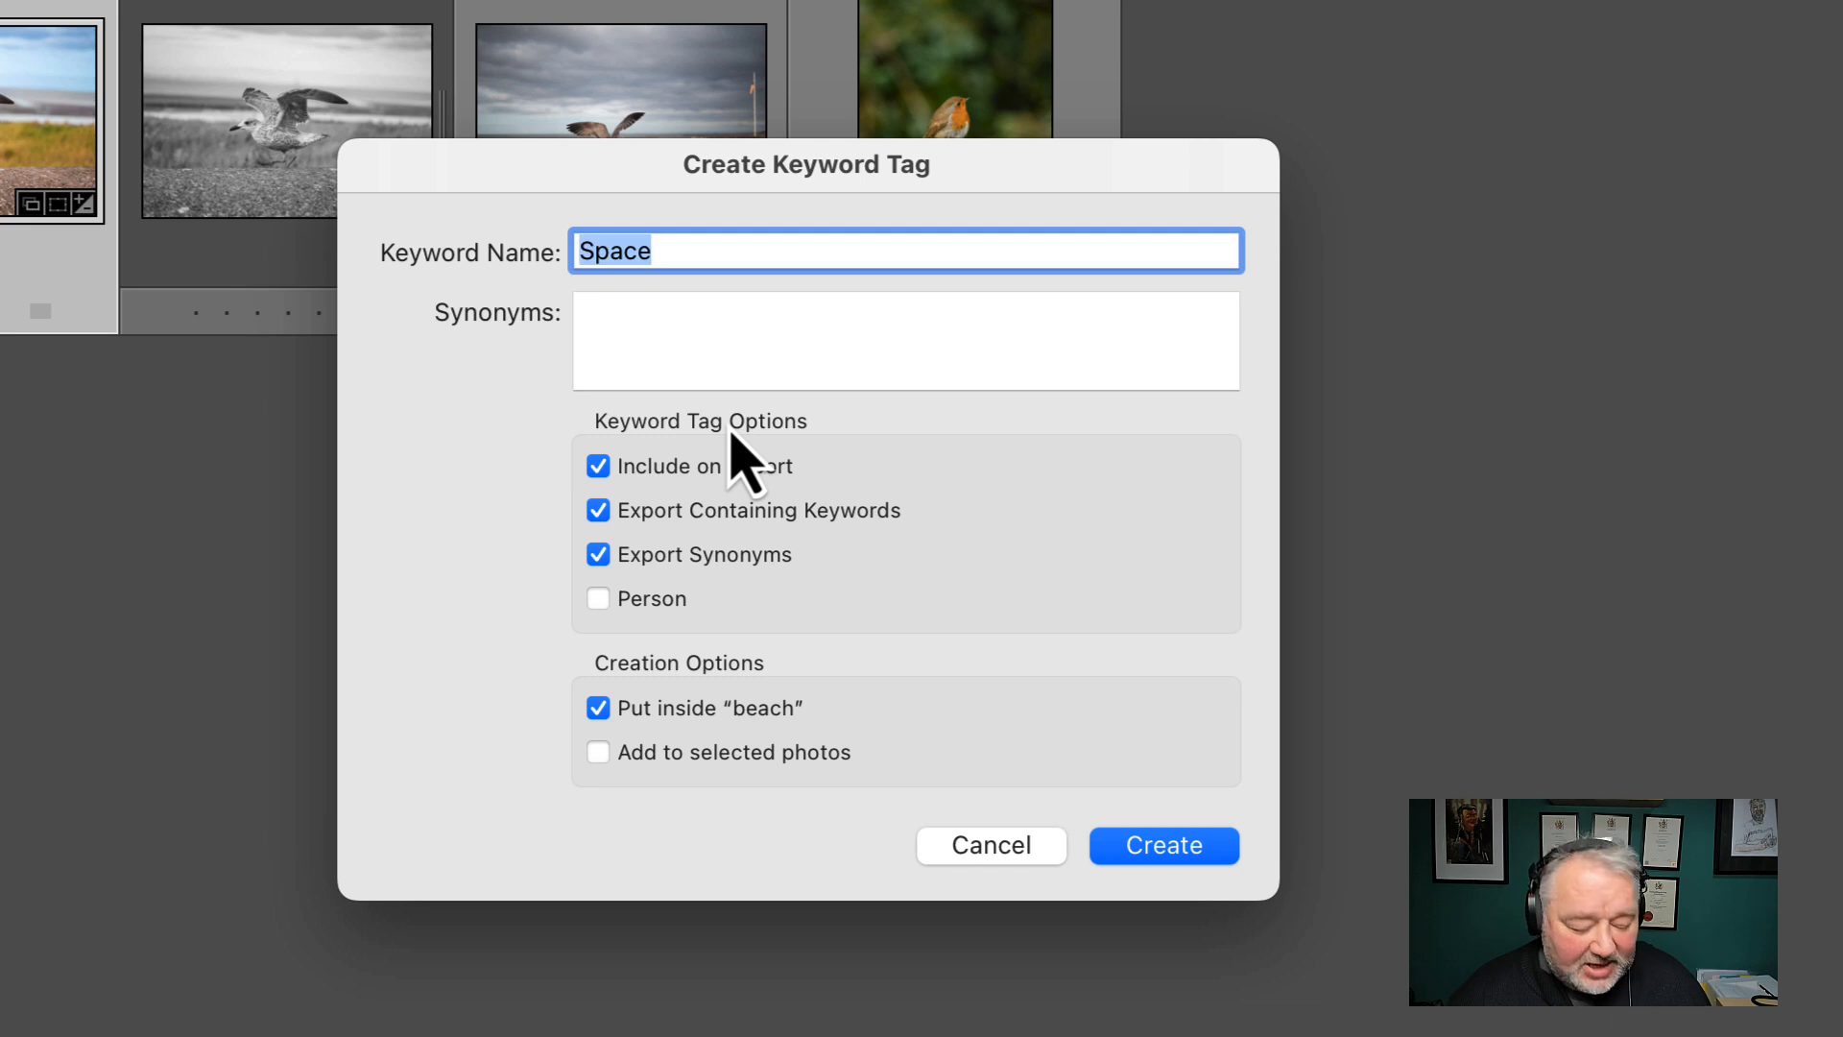
text(SPACE)
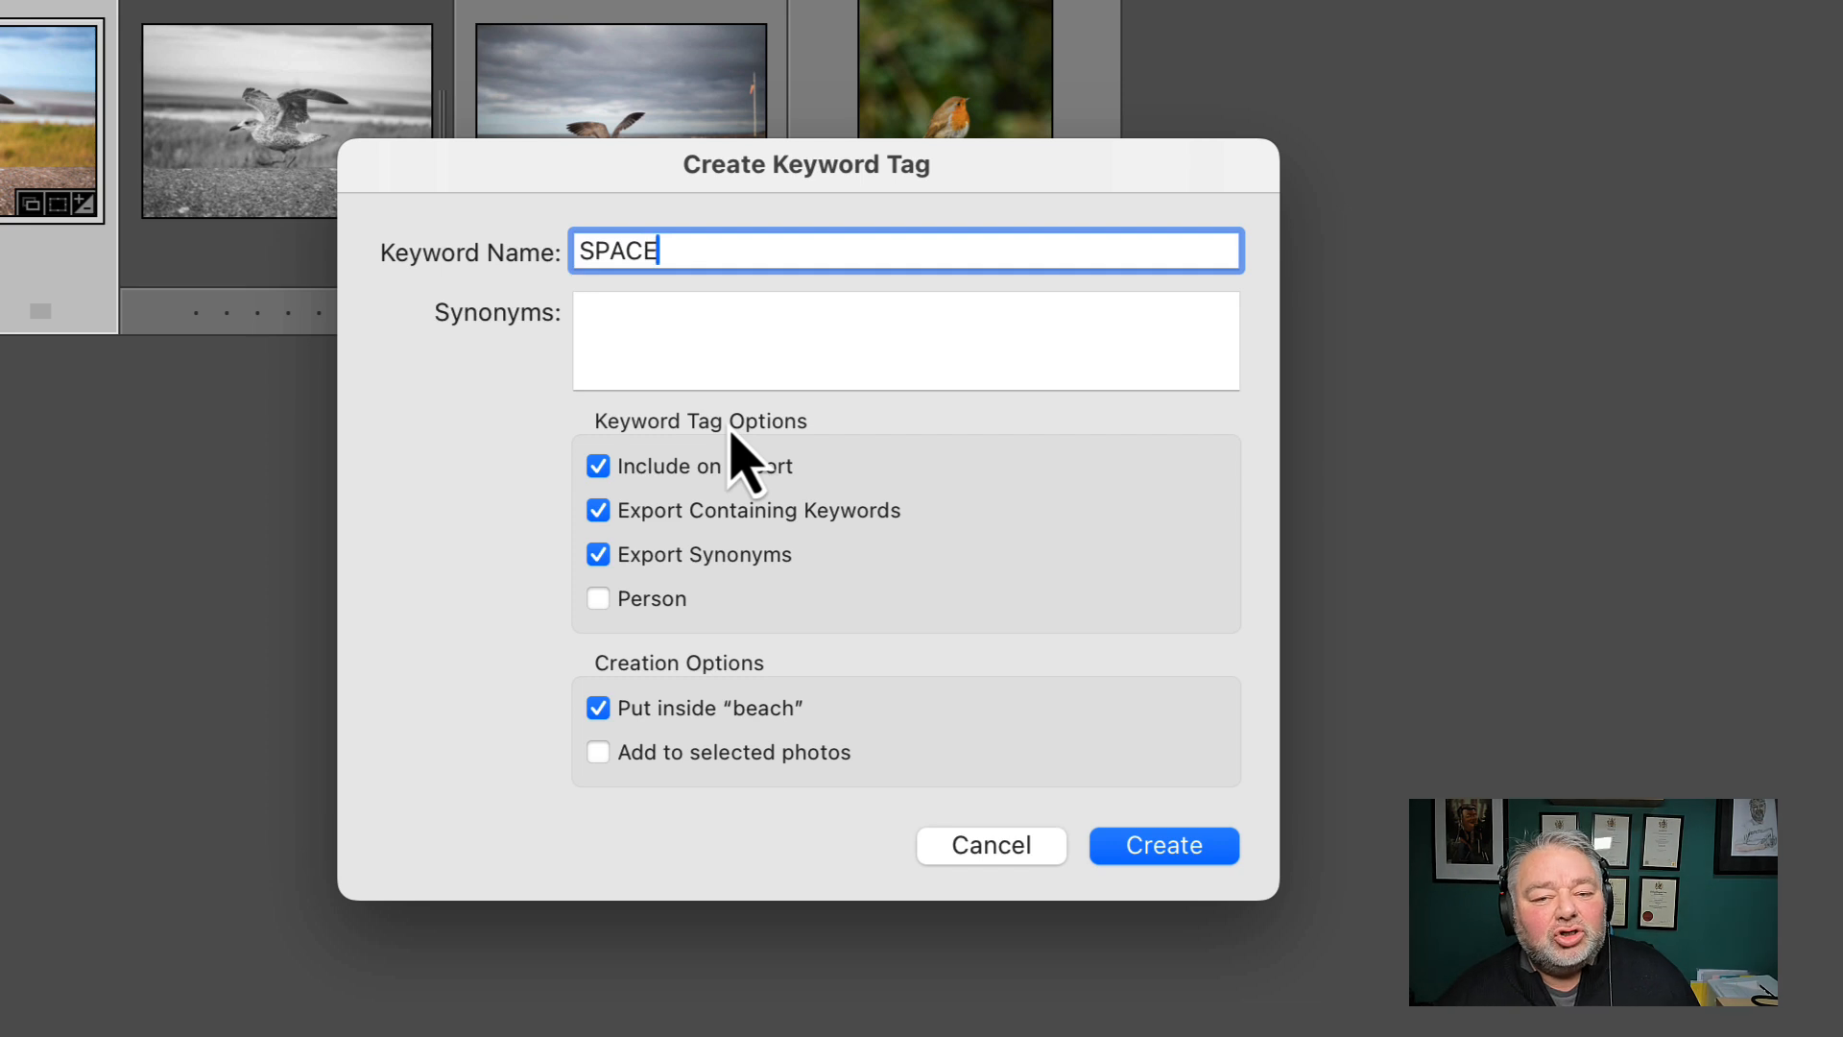
key(super+a)
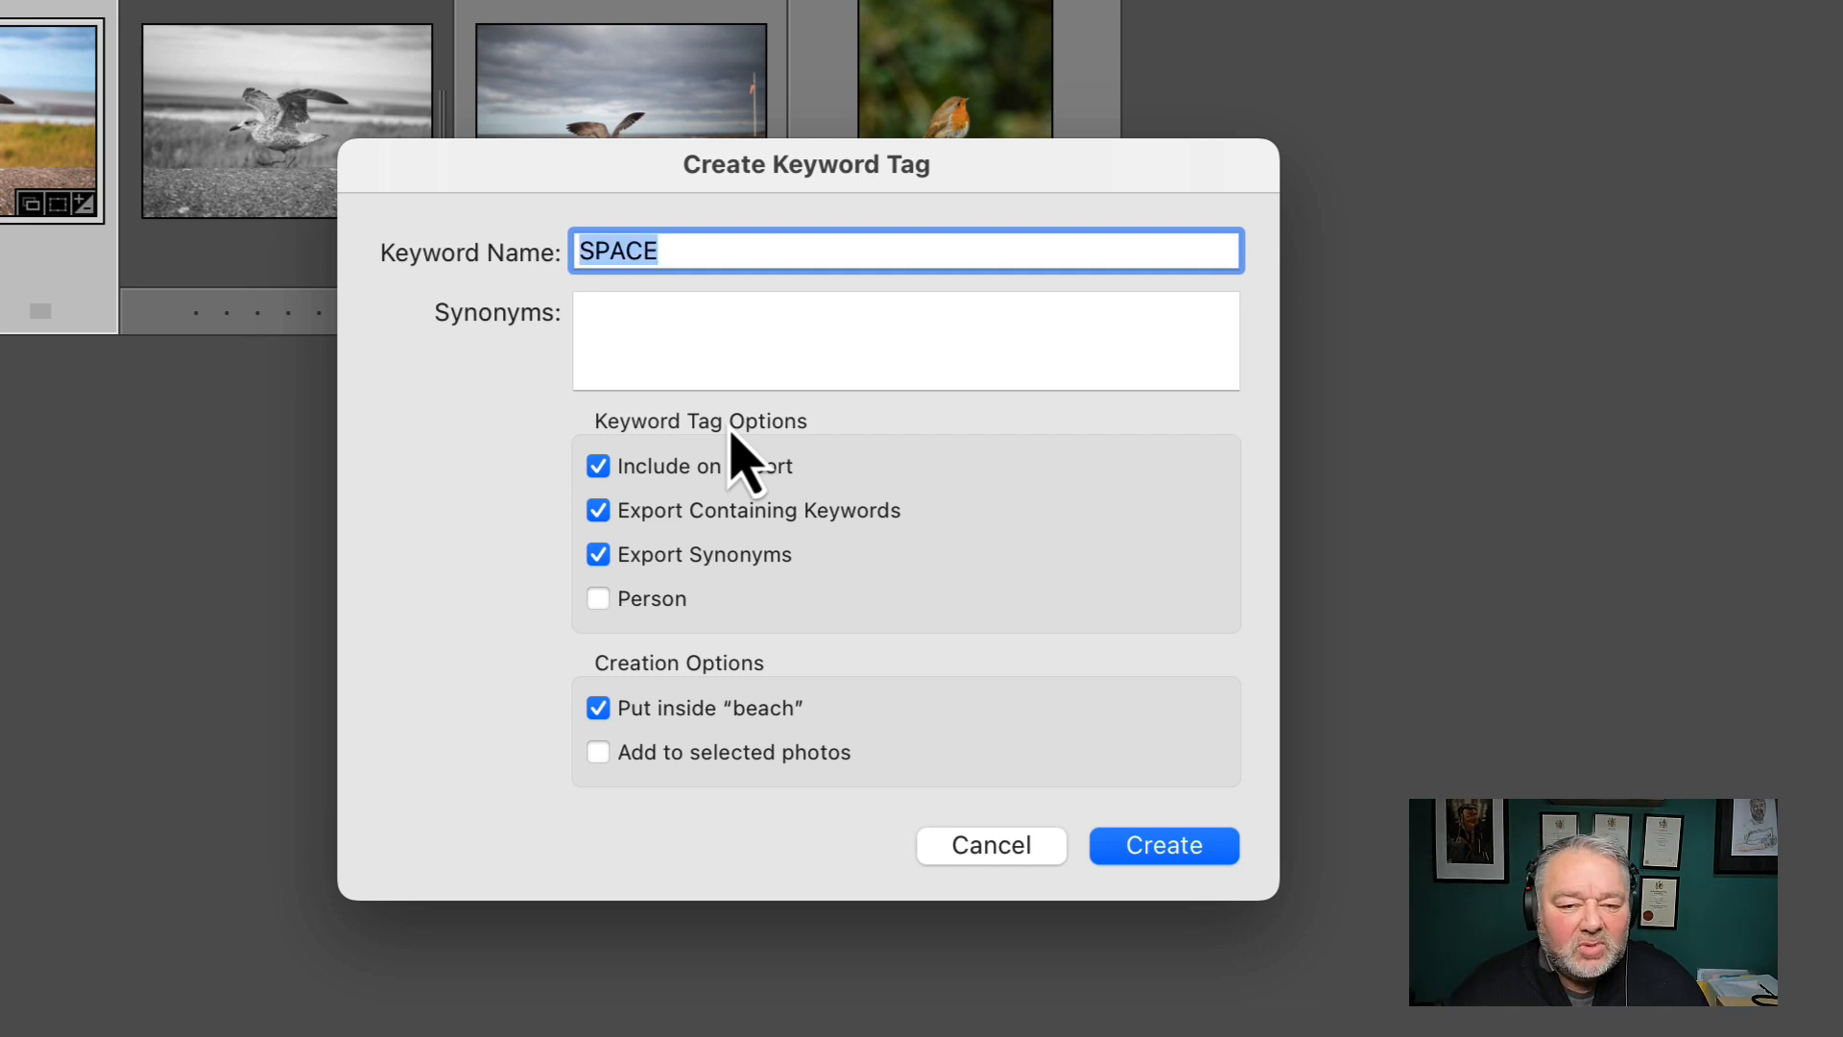
text(Space)
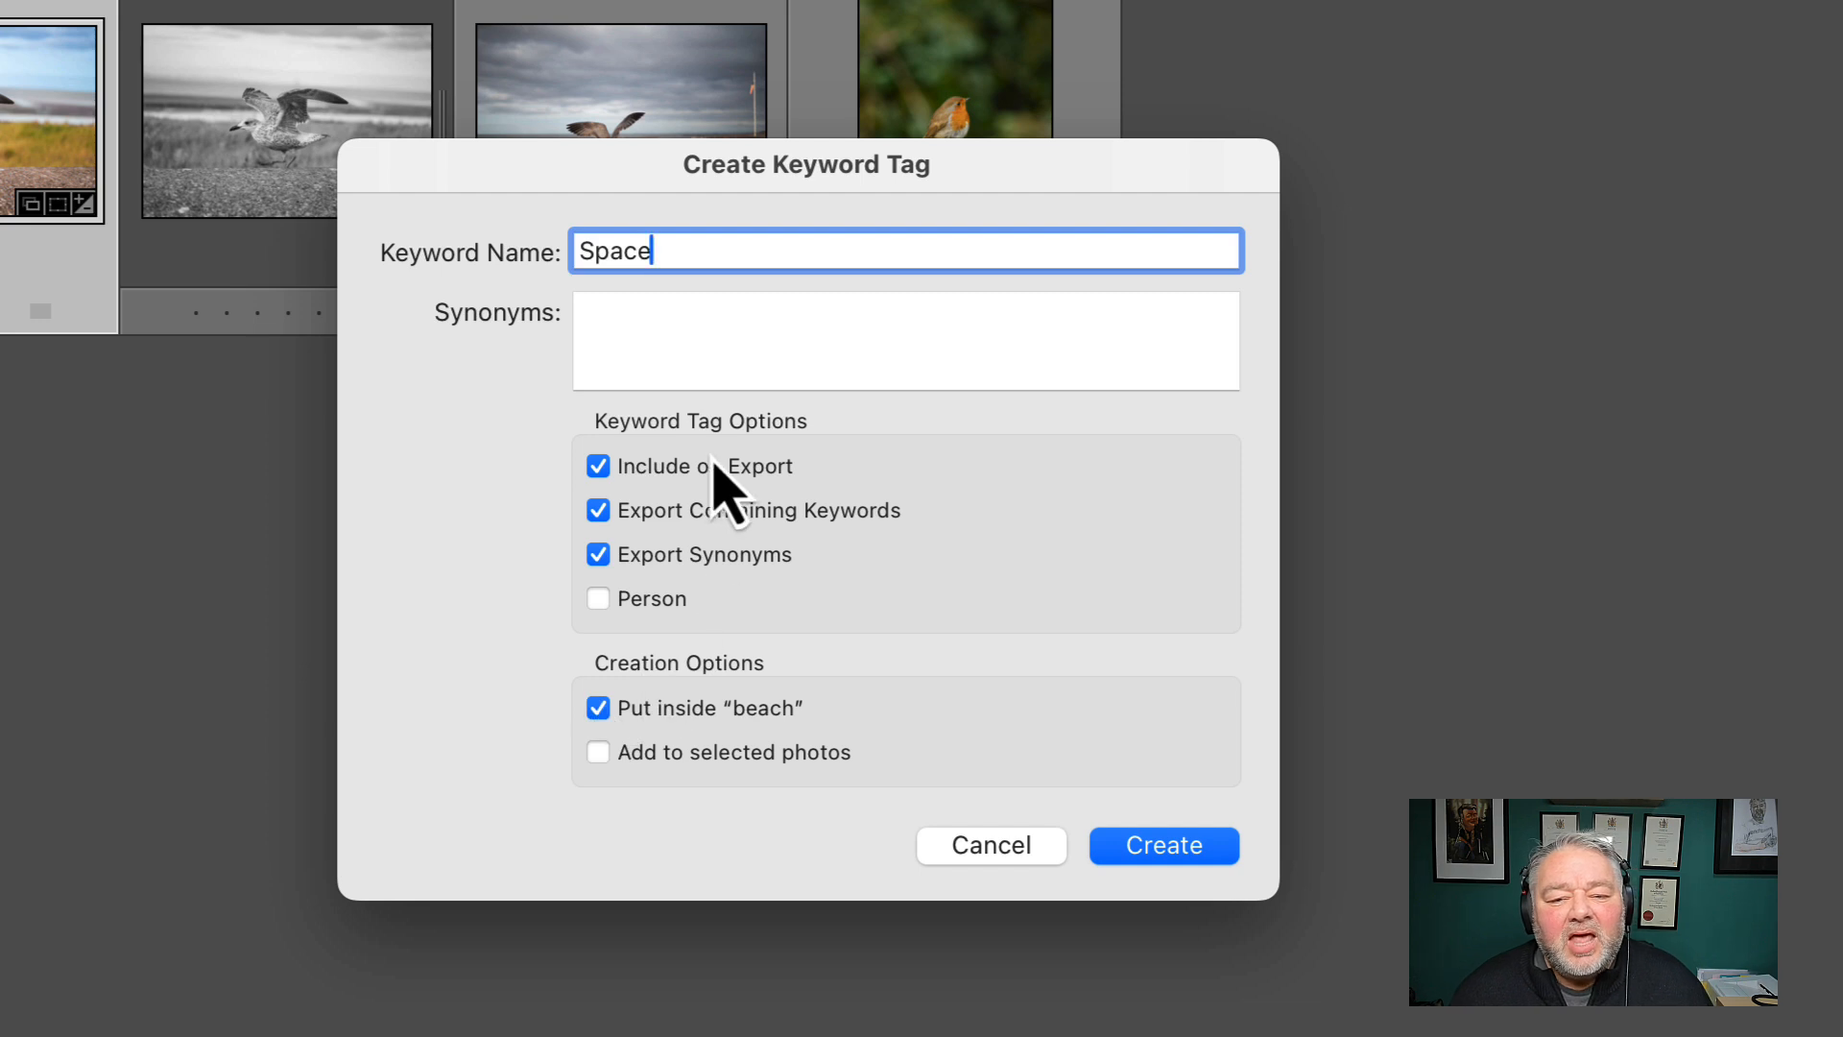
Create the Space keyword with Include on Export and Put inside “beach” turned off
click(705, 465)
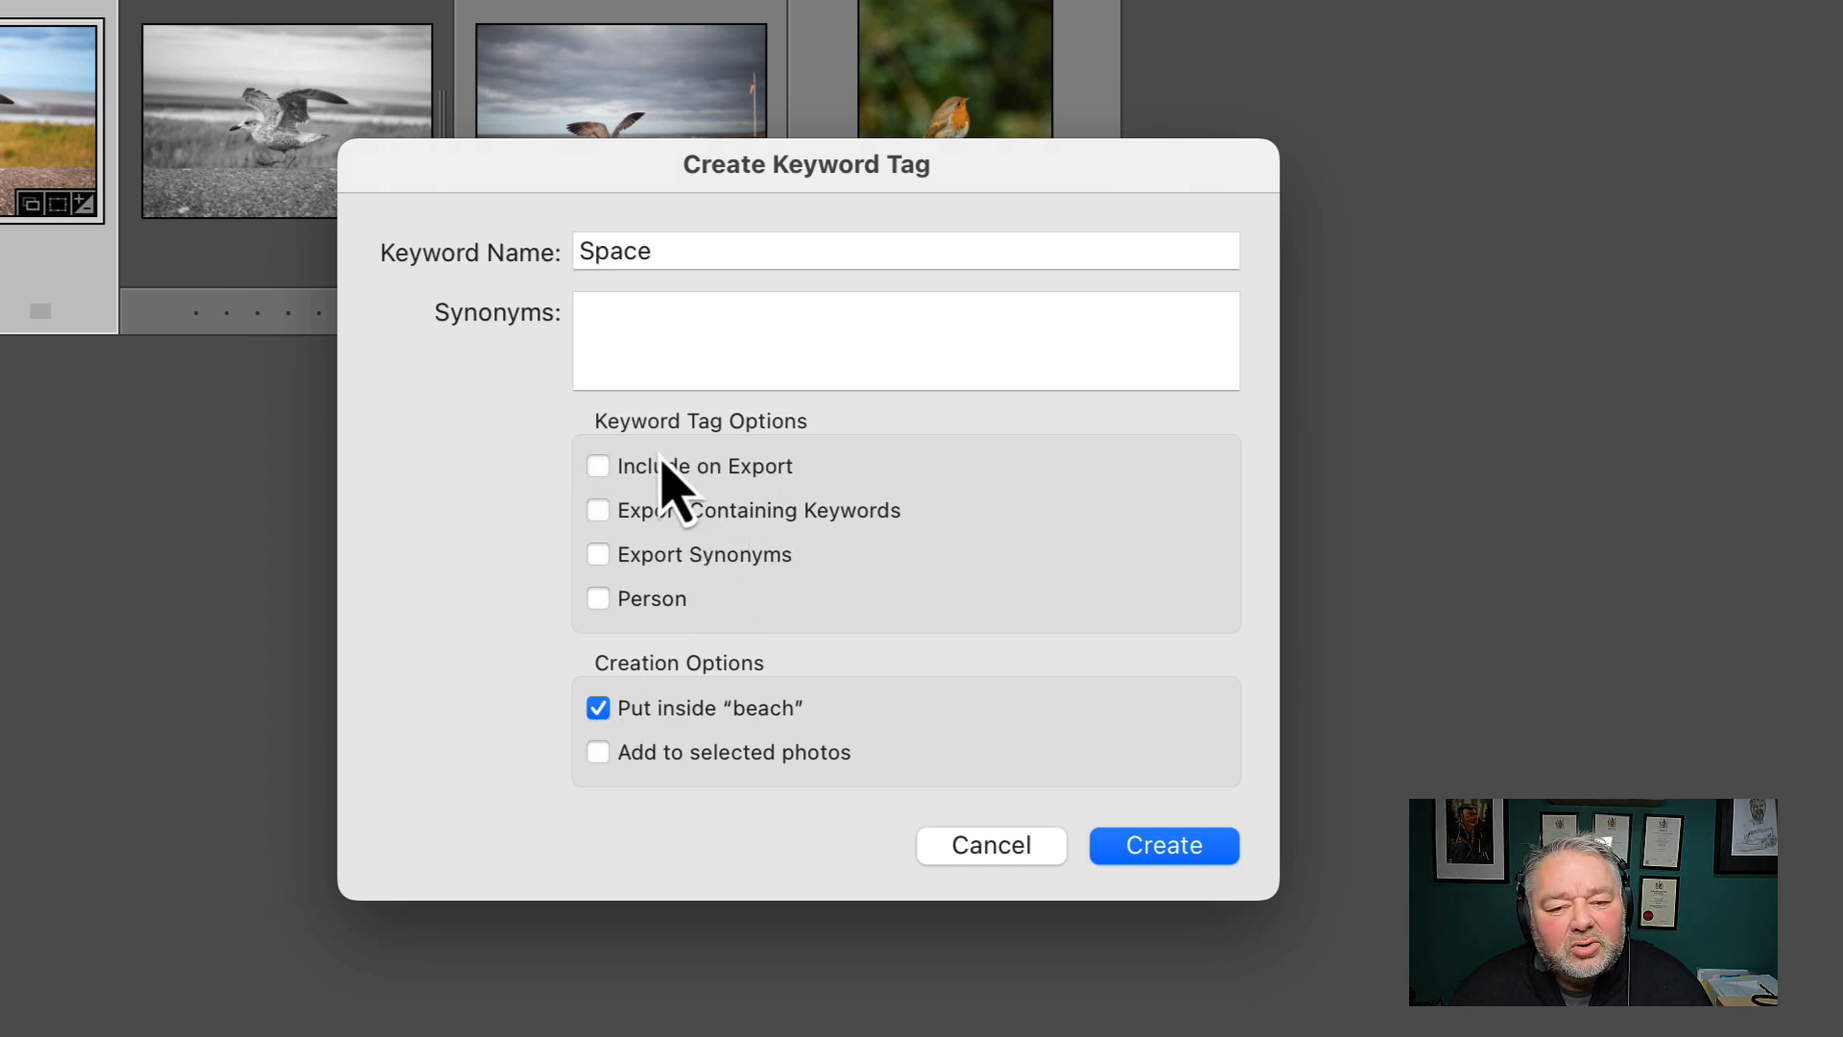
click(659, 715)
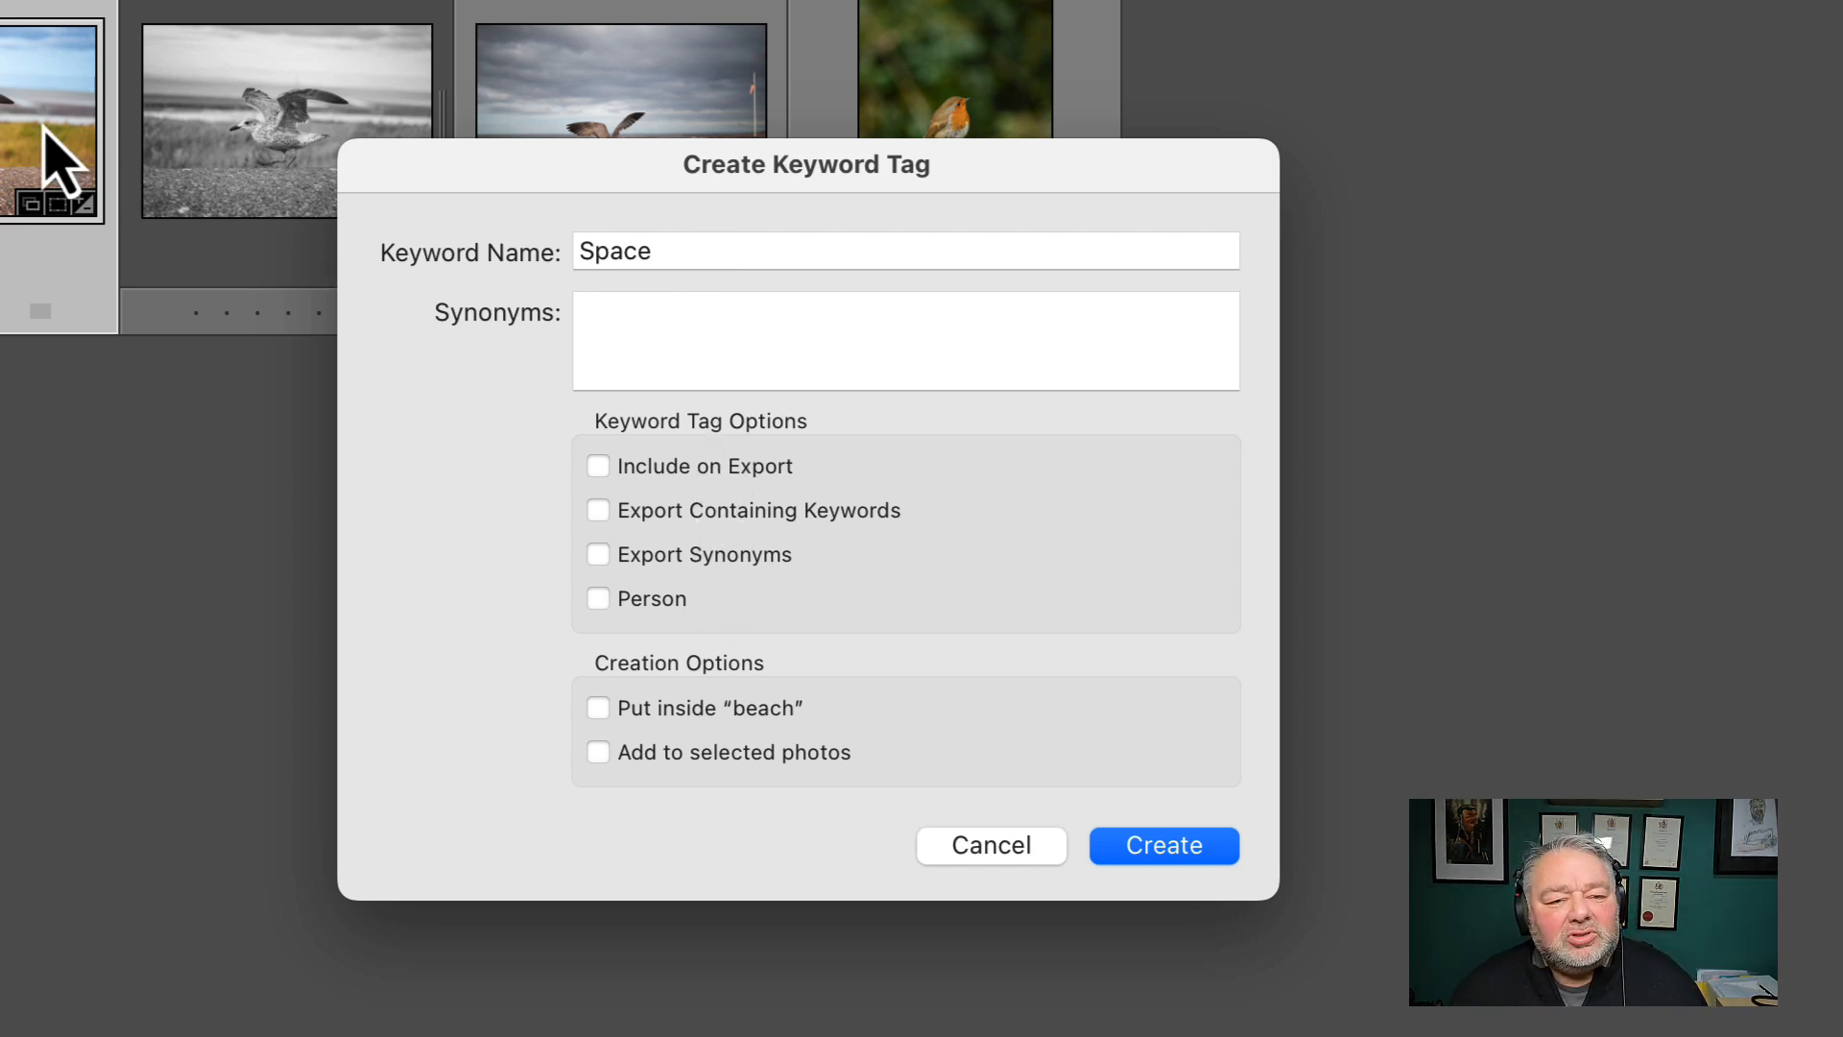
click(1128, 860)
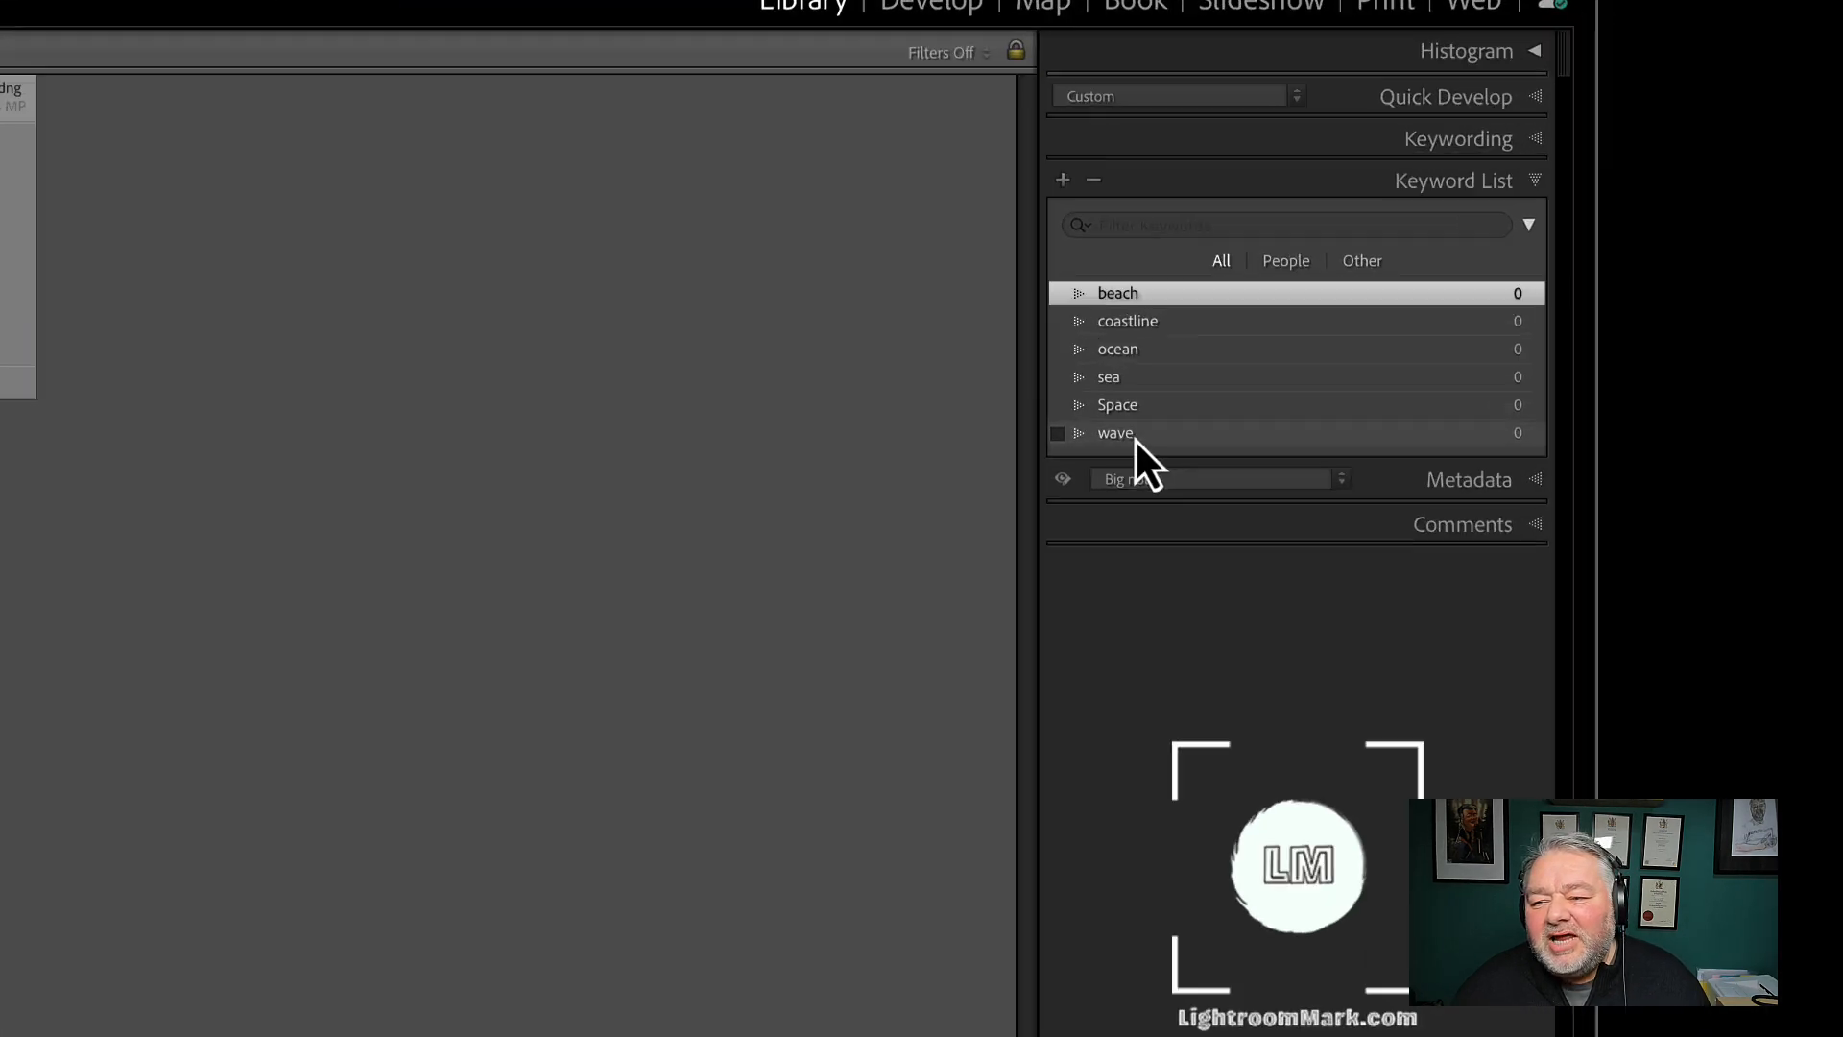
click(1820, 315)
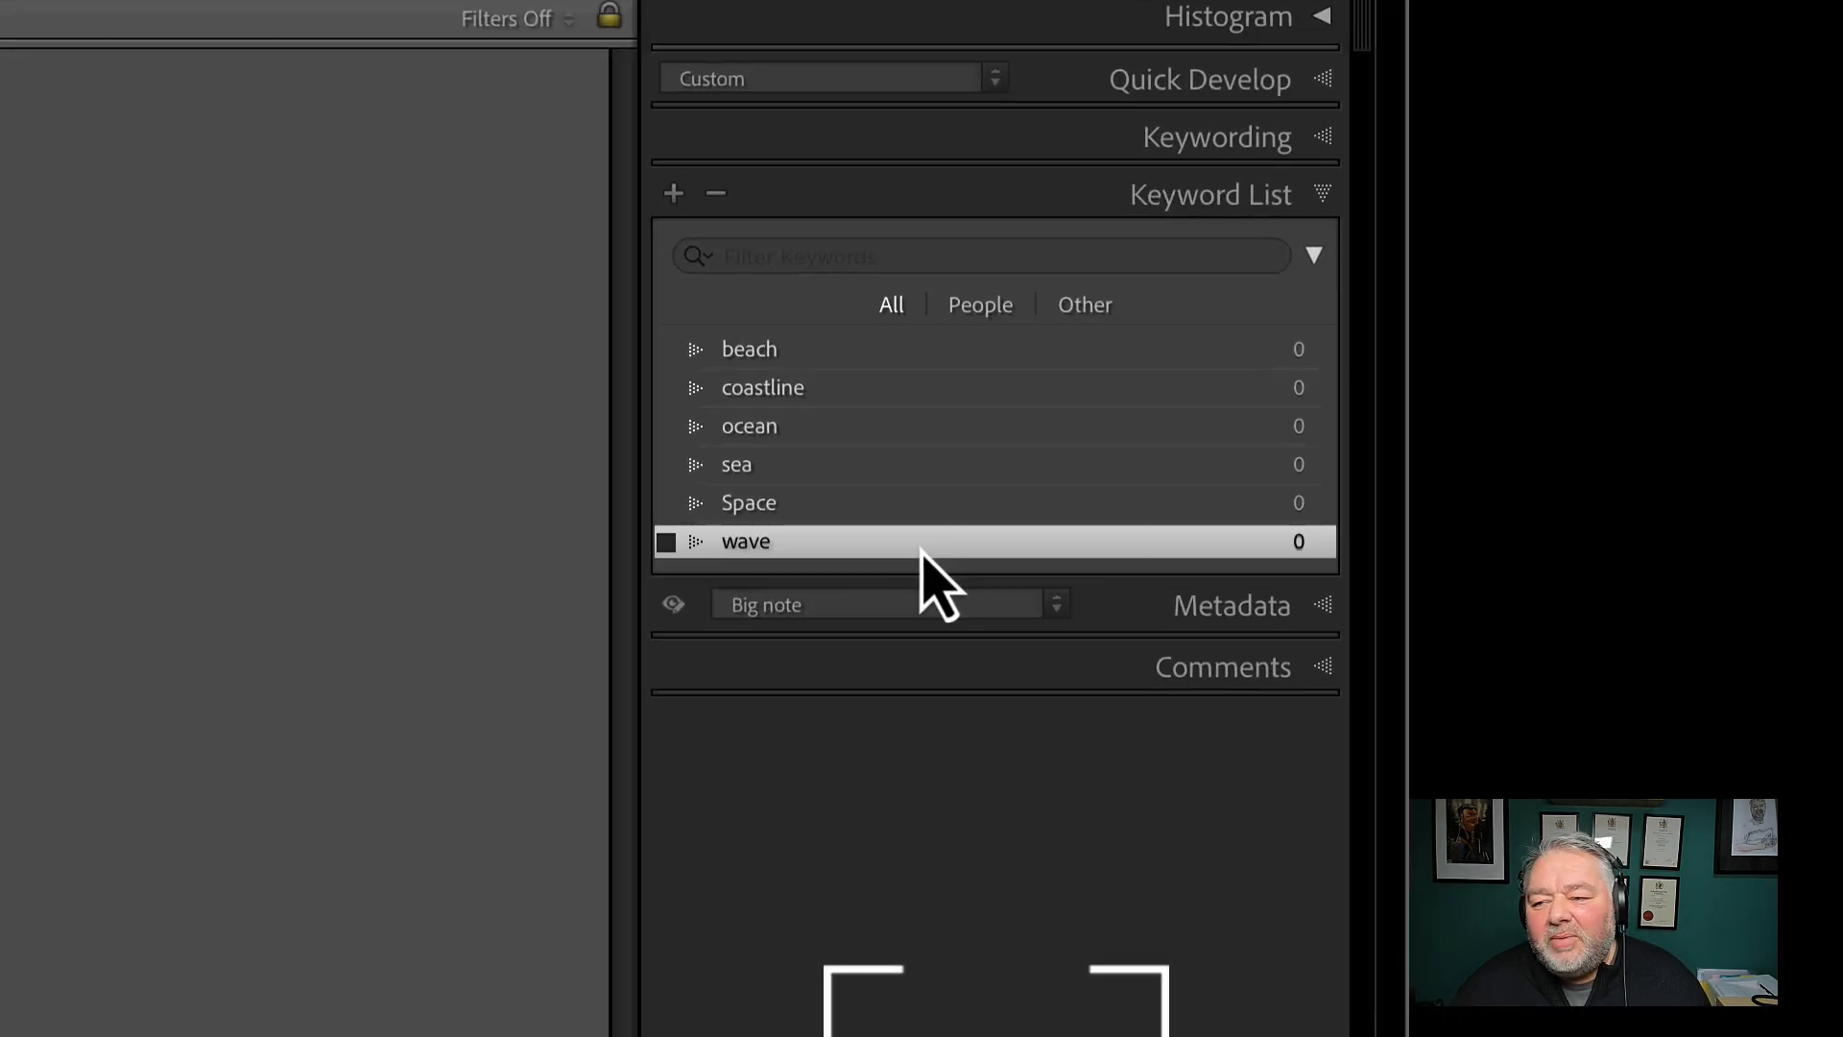
Create a Coastline keyword inside Space with Include on Export turned off
click(772, 508)
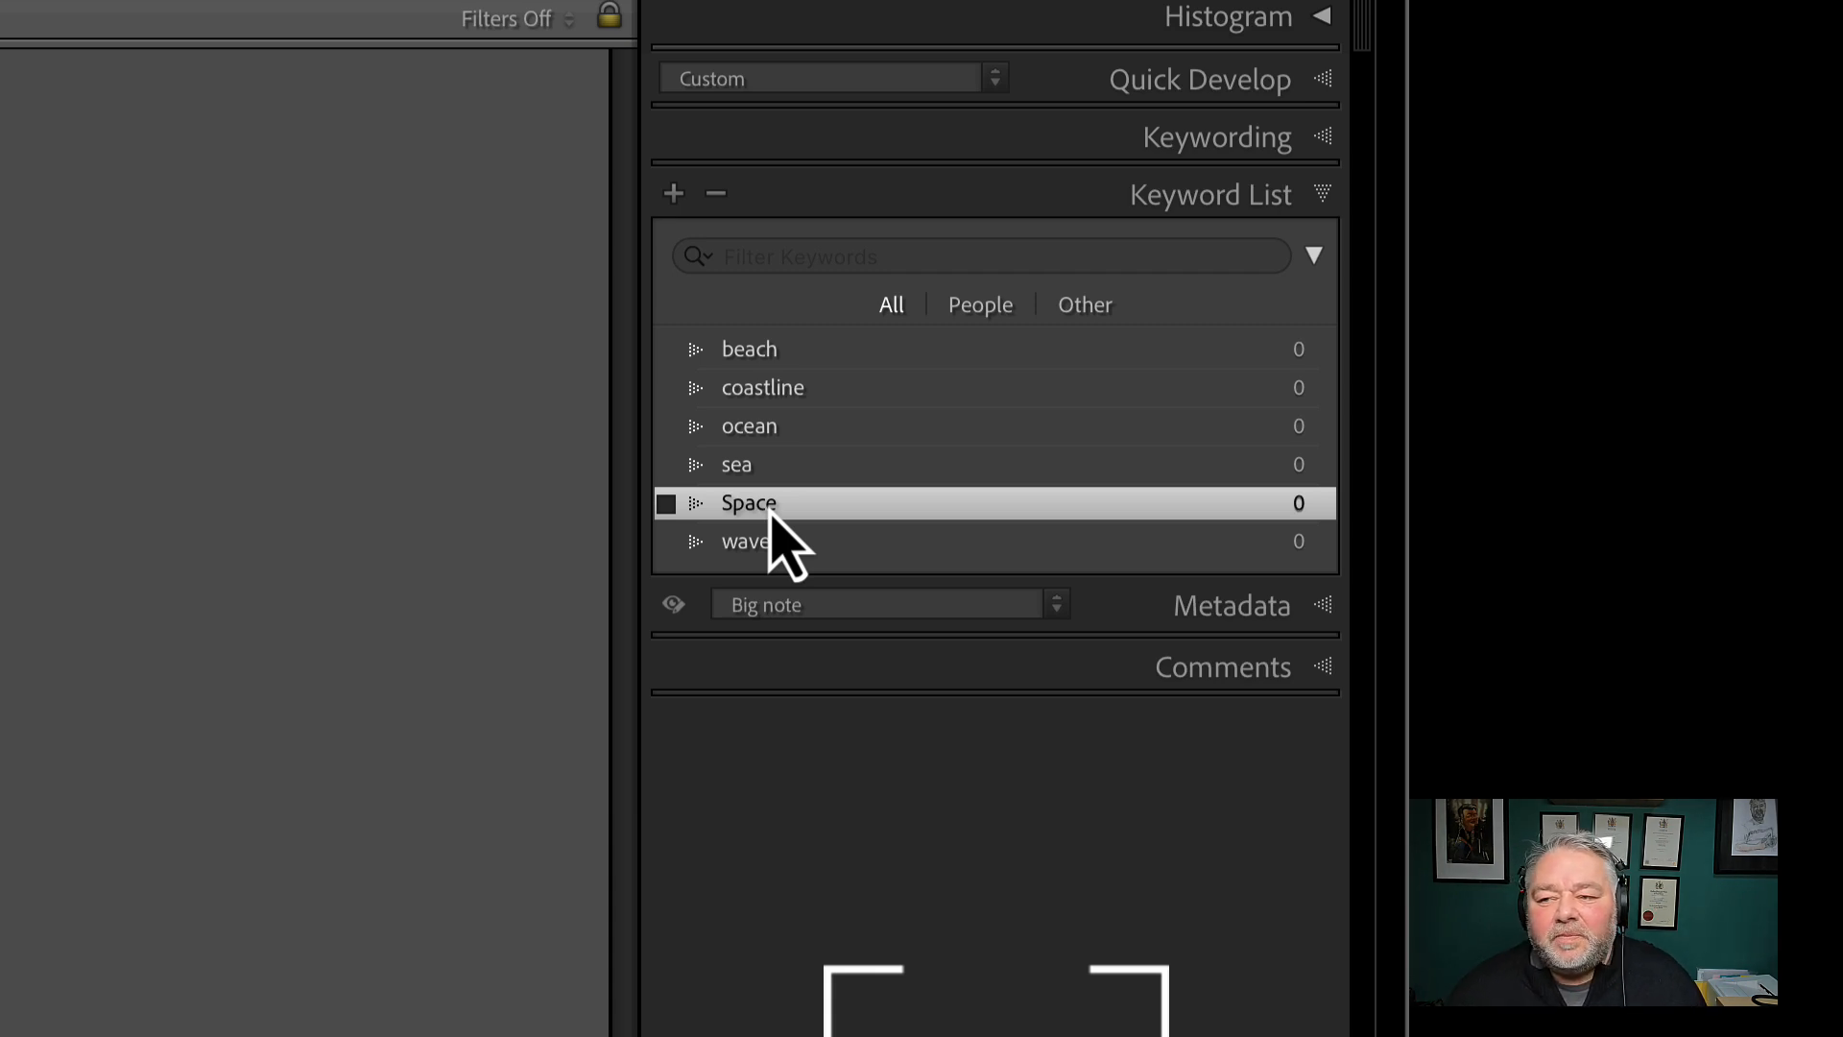
click(674, 193)
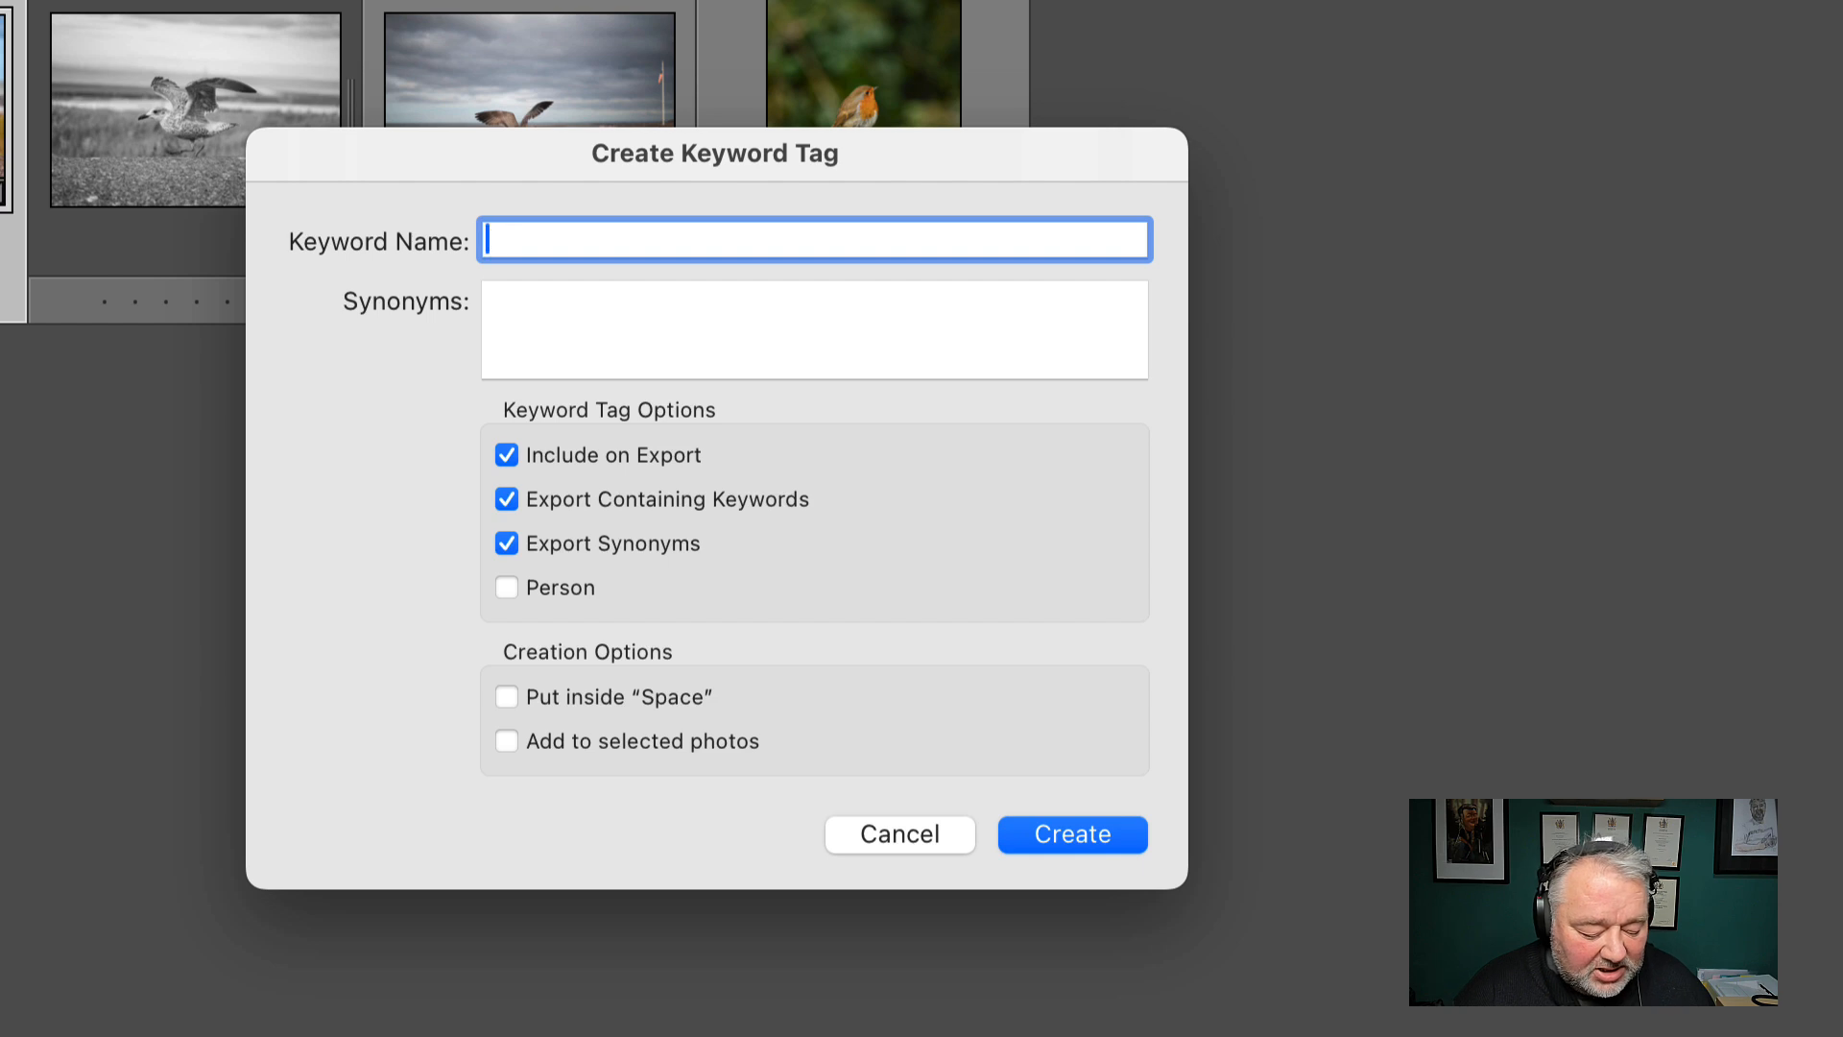
text(Coastline)
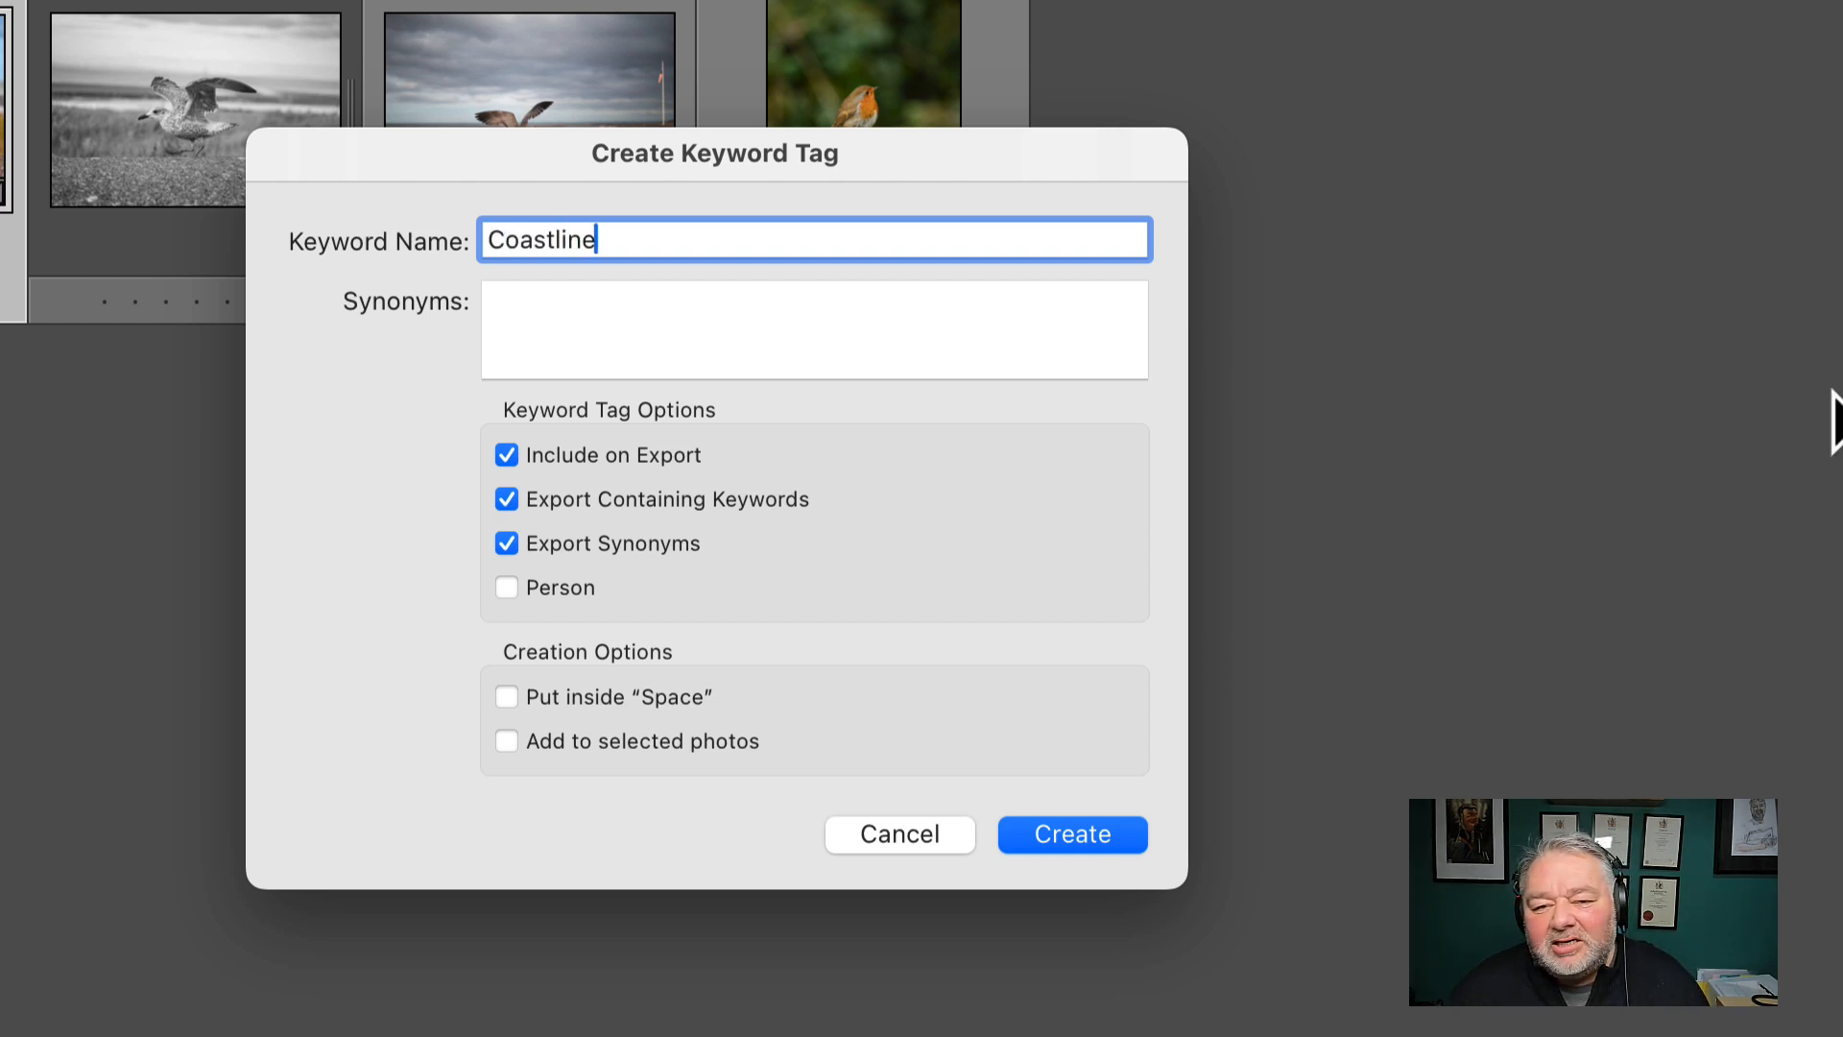
click(642, 457)
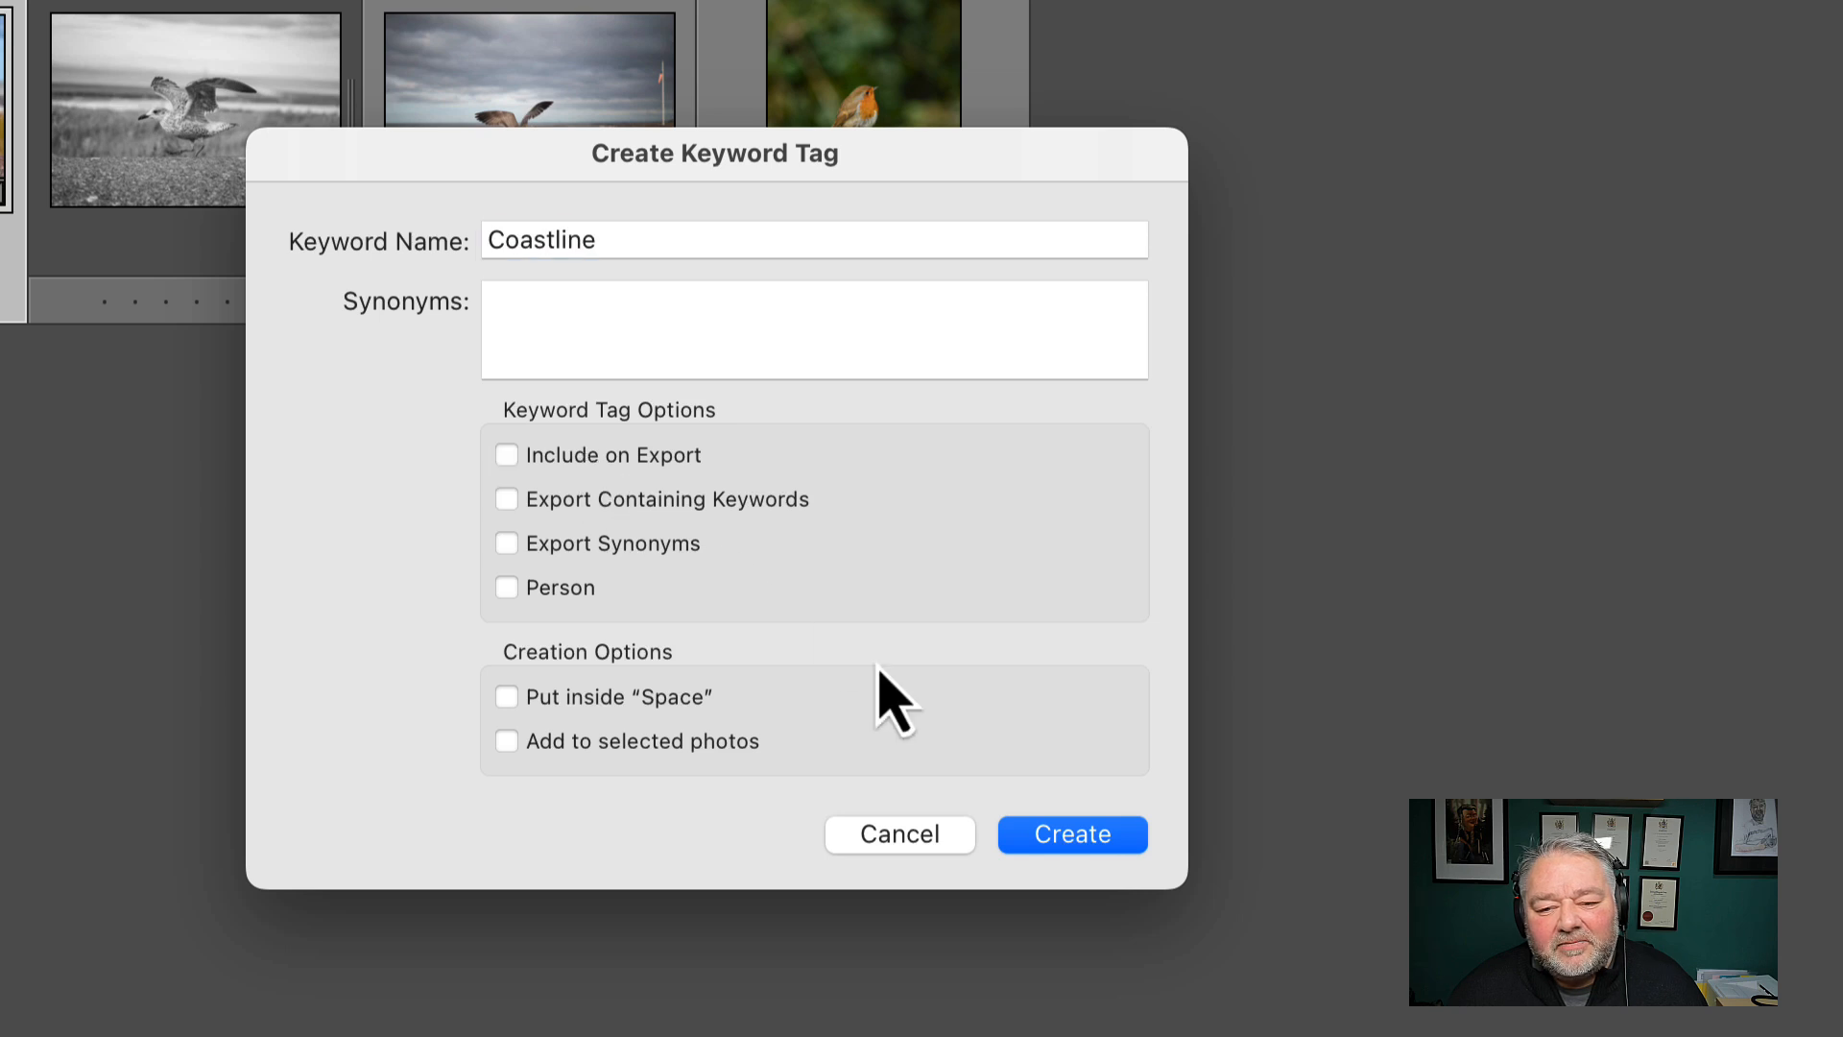
click(614, 706)
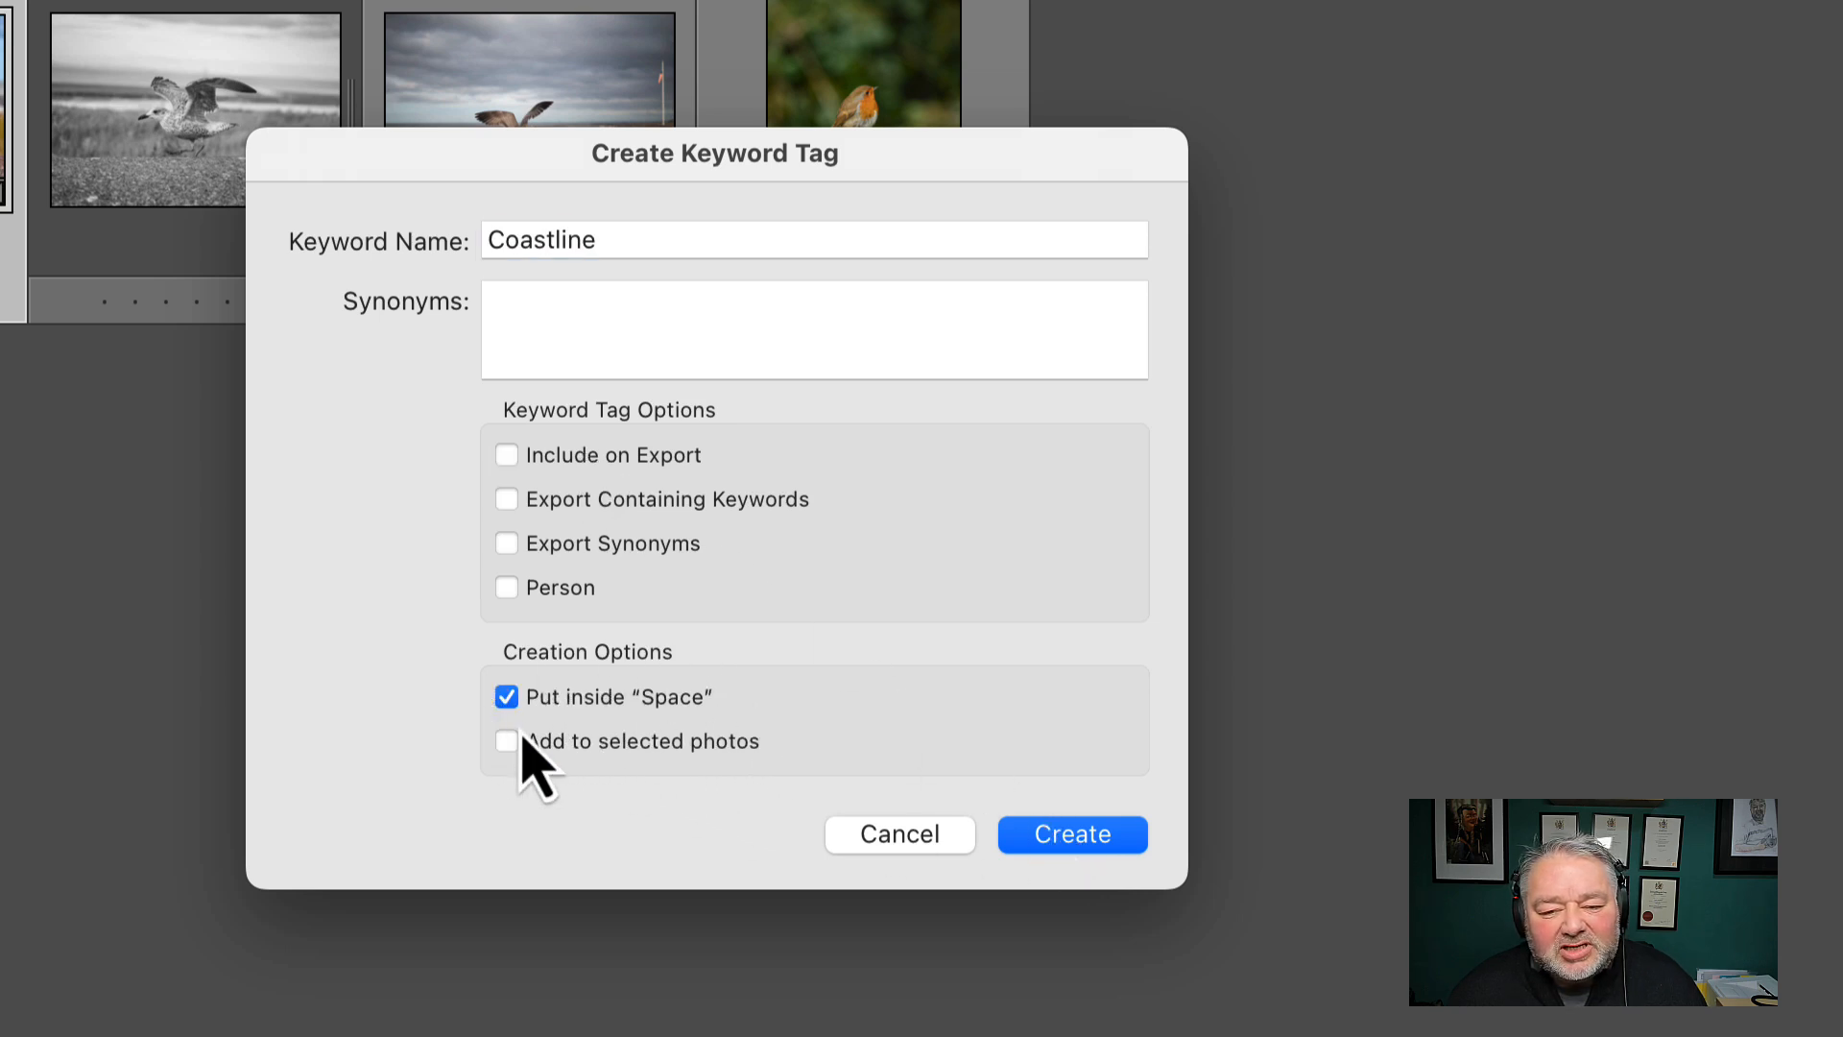
click(1025, 845)
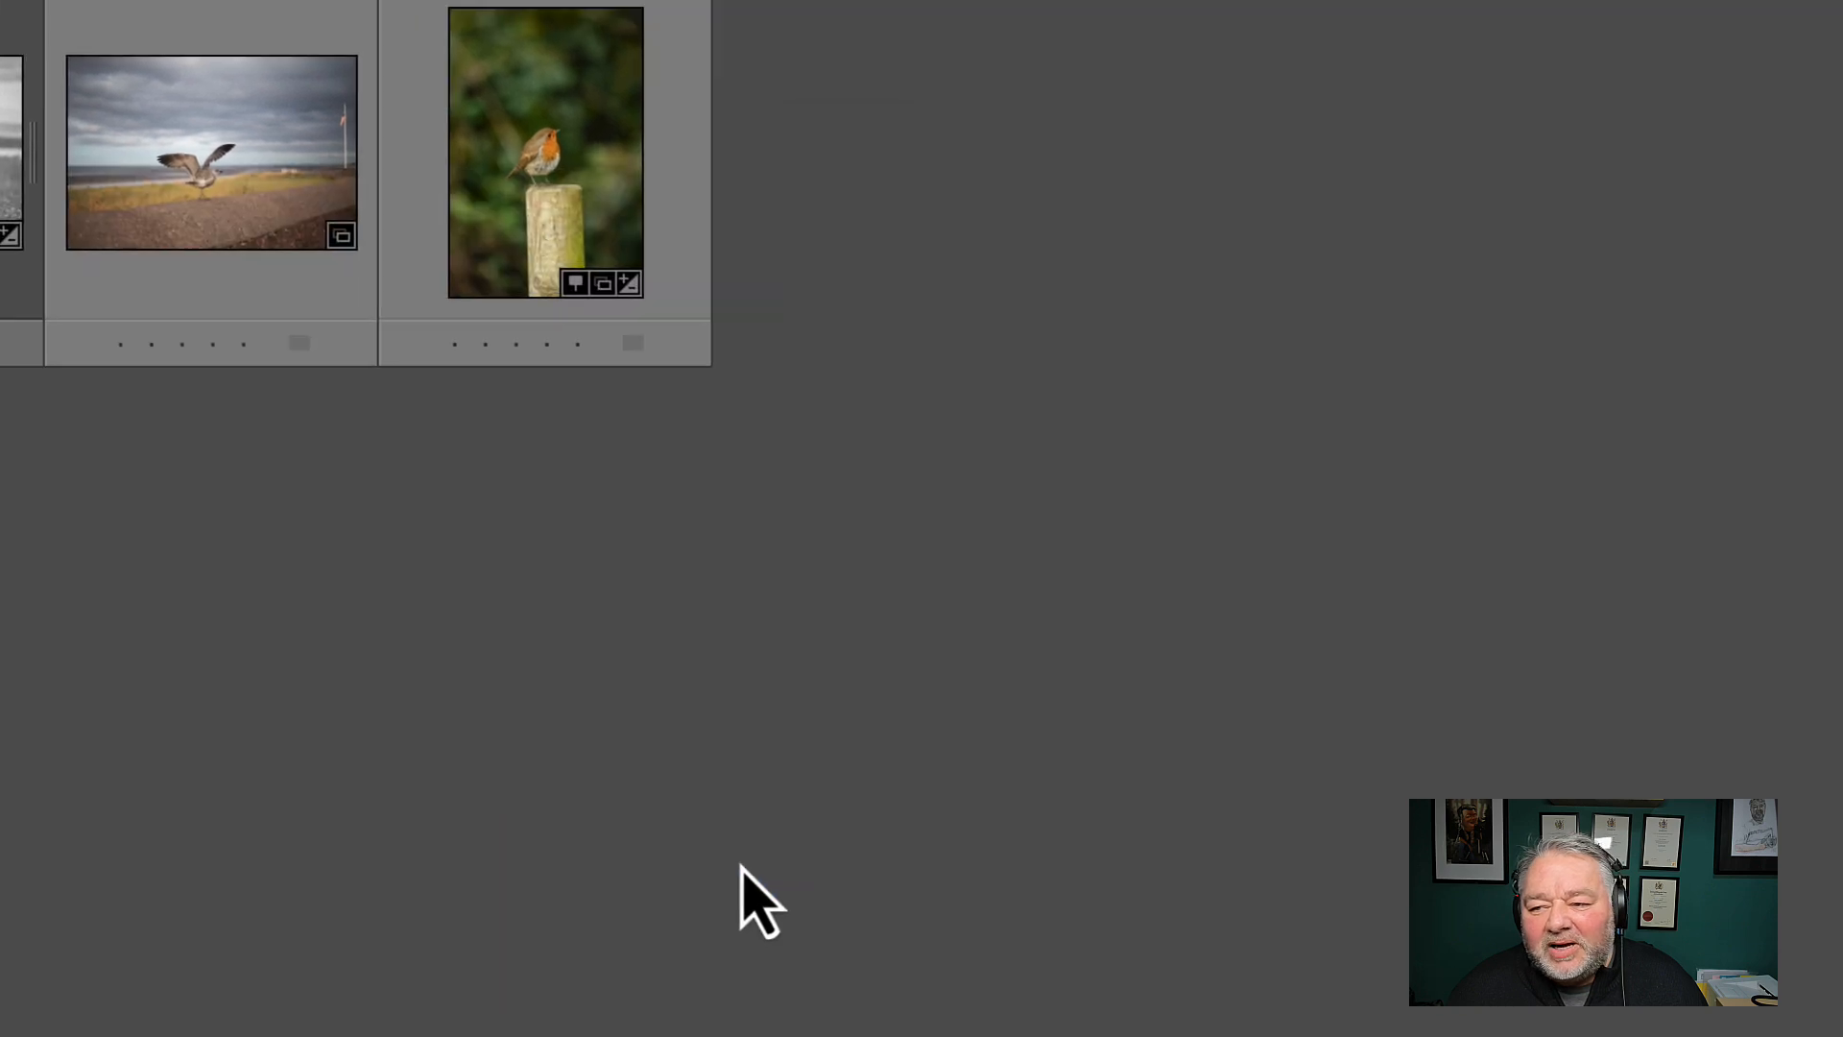
Expand Space and move the beach, coastline, ocean, sea and wave keywords into its Coastline keyword
click(697, 577)
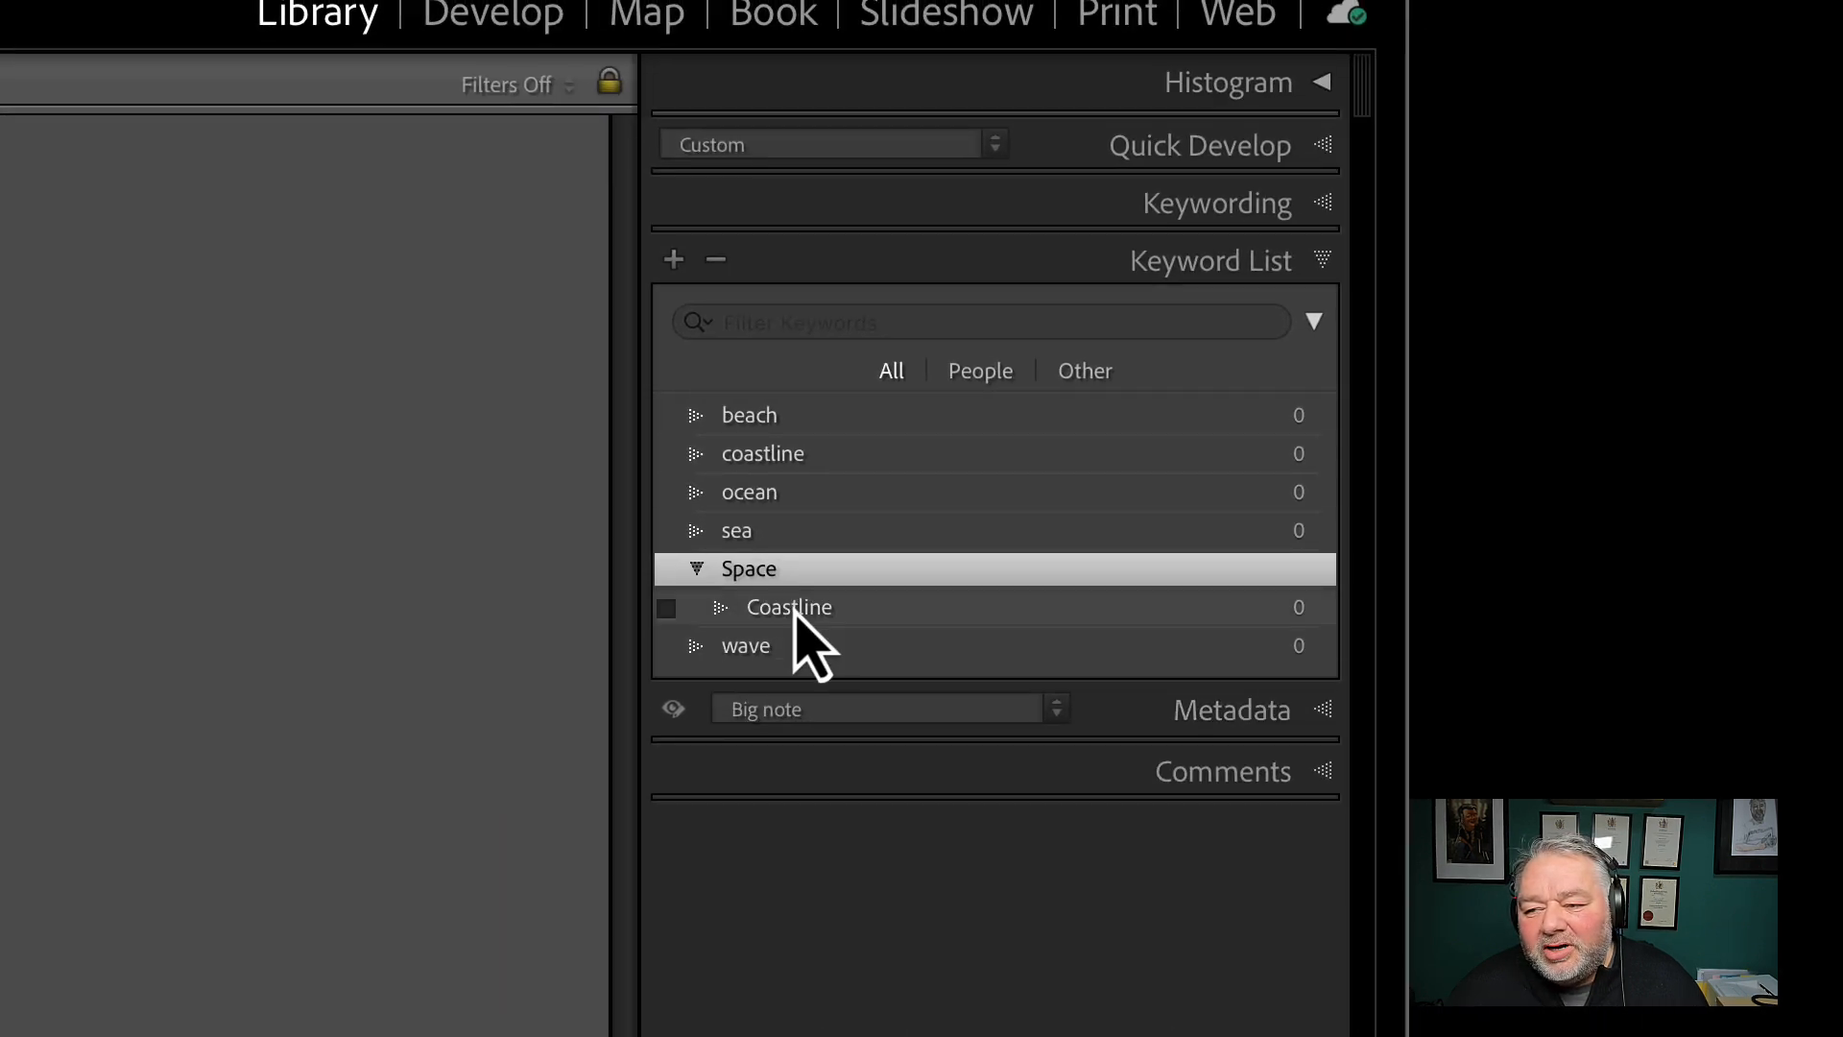
click(795, 612)
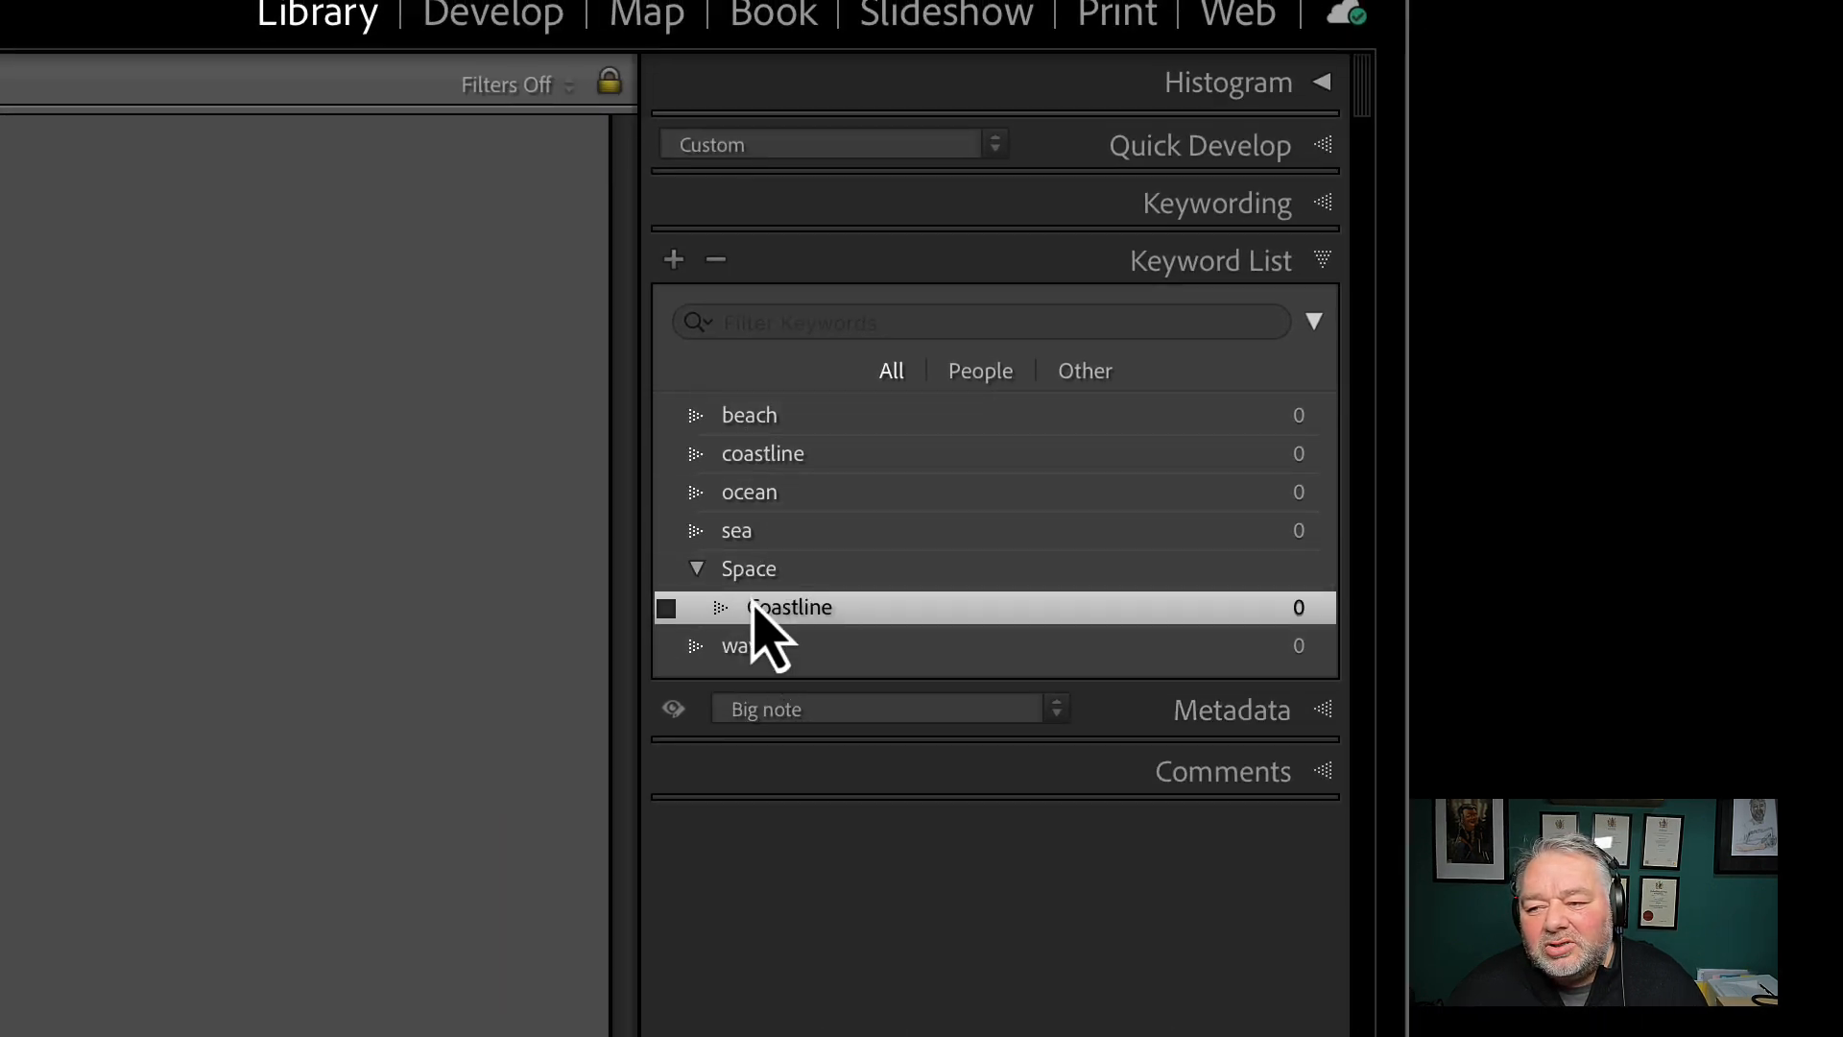
click(749, 580)
click(812, 620)
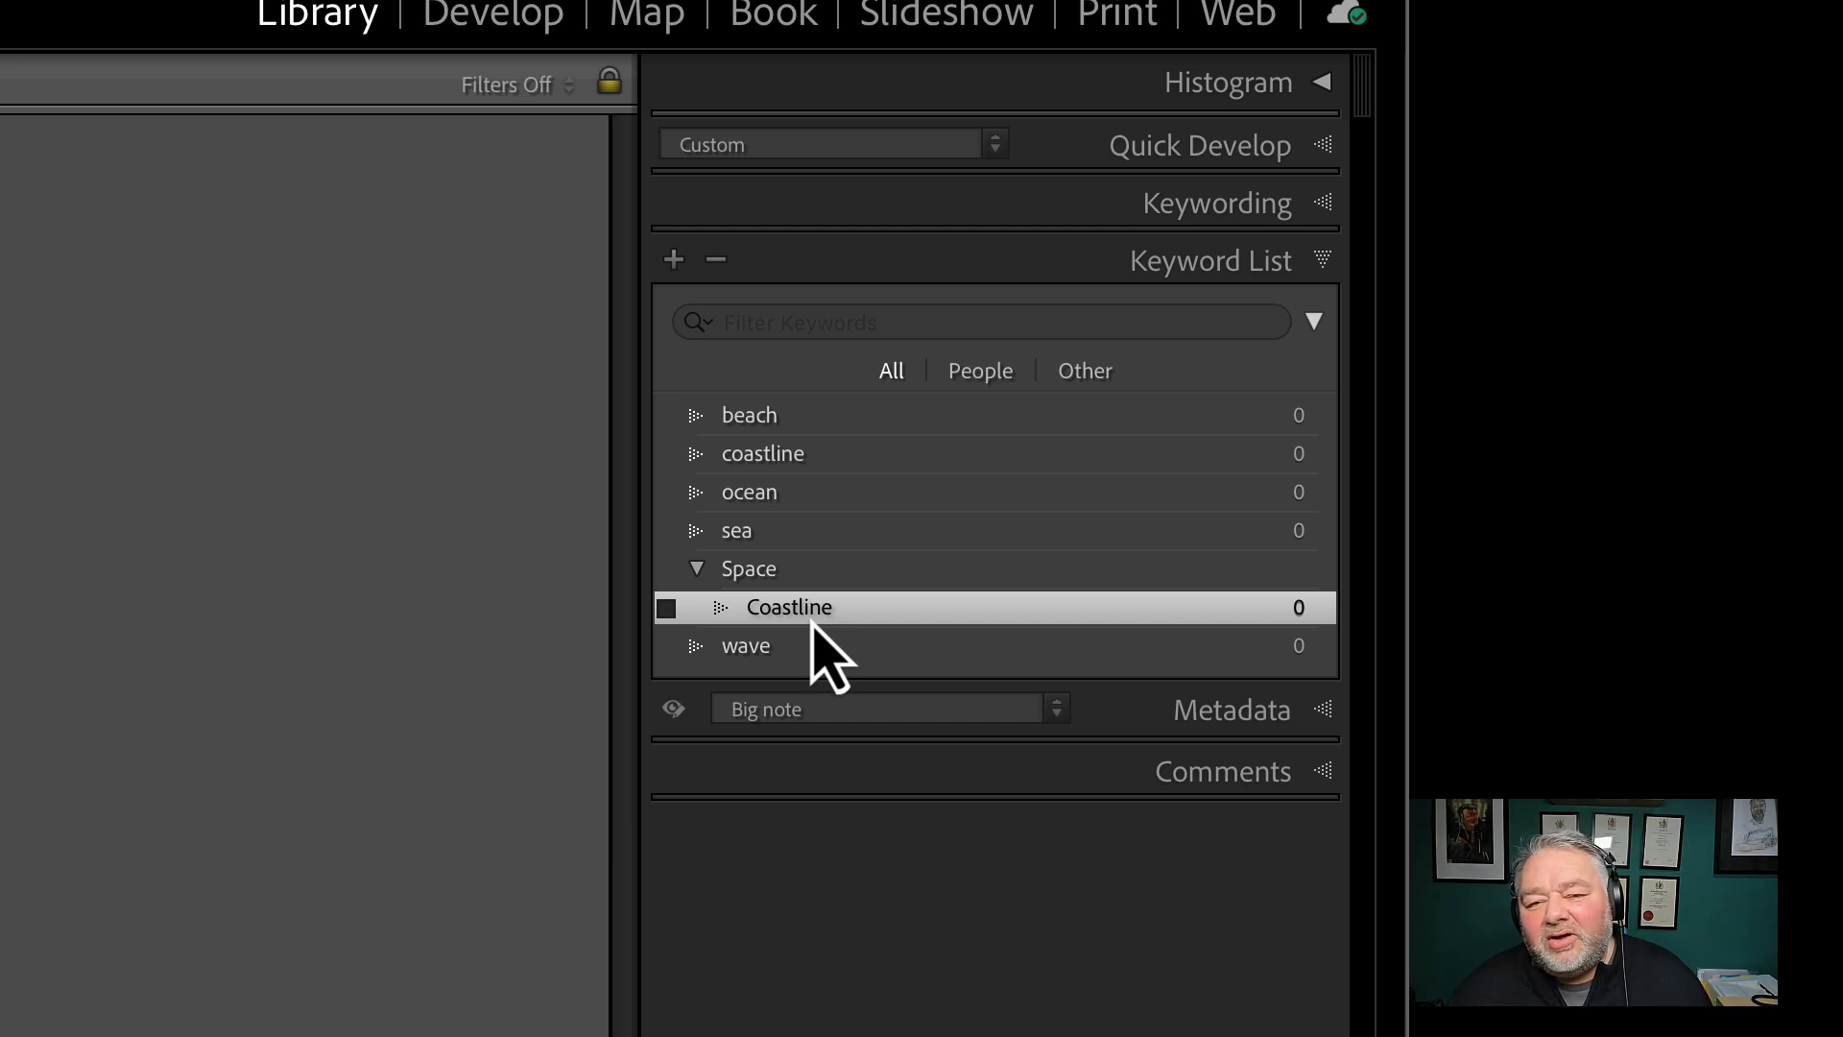
click(774, 422)
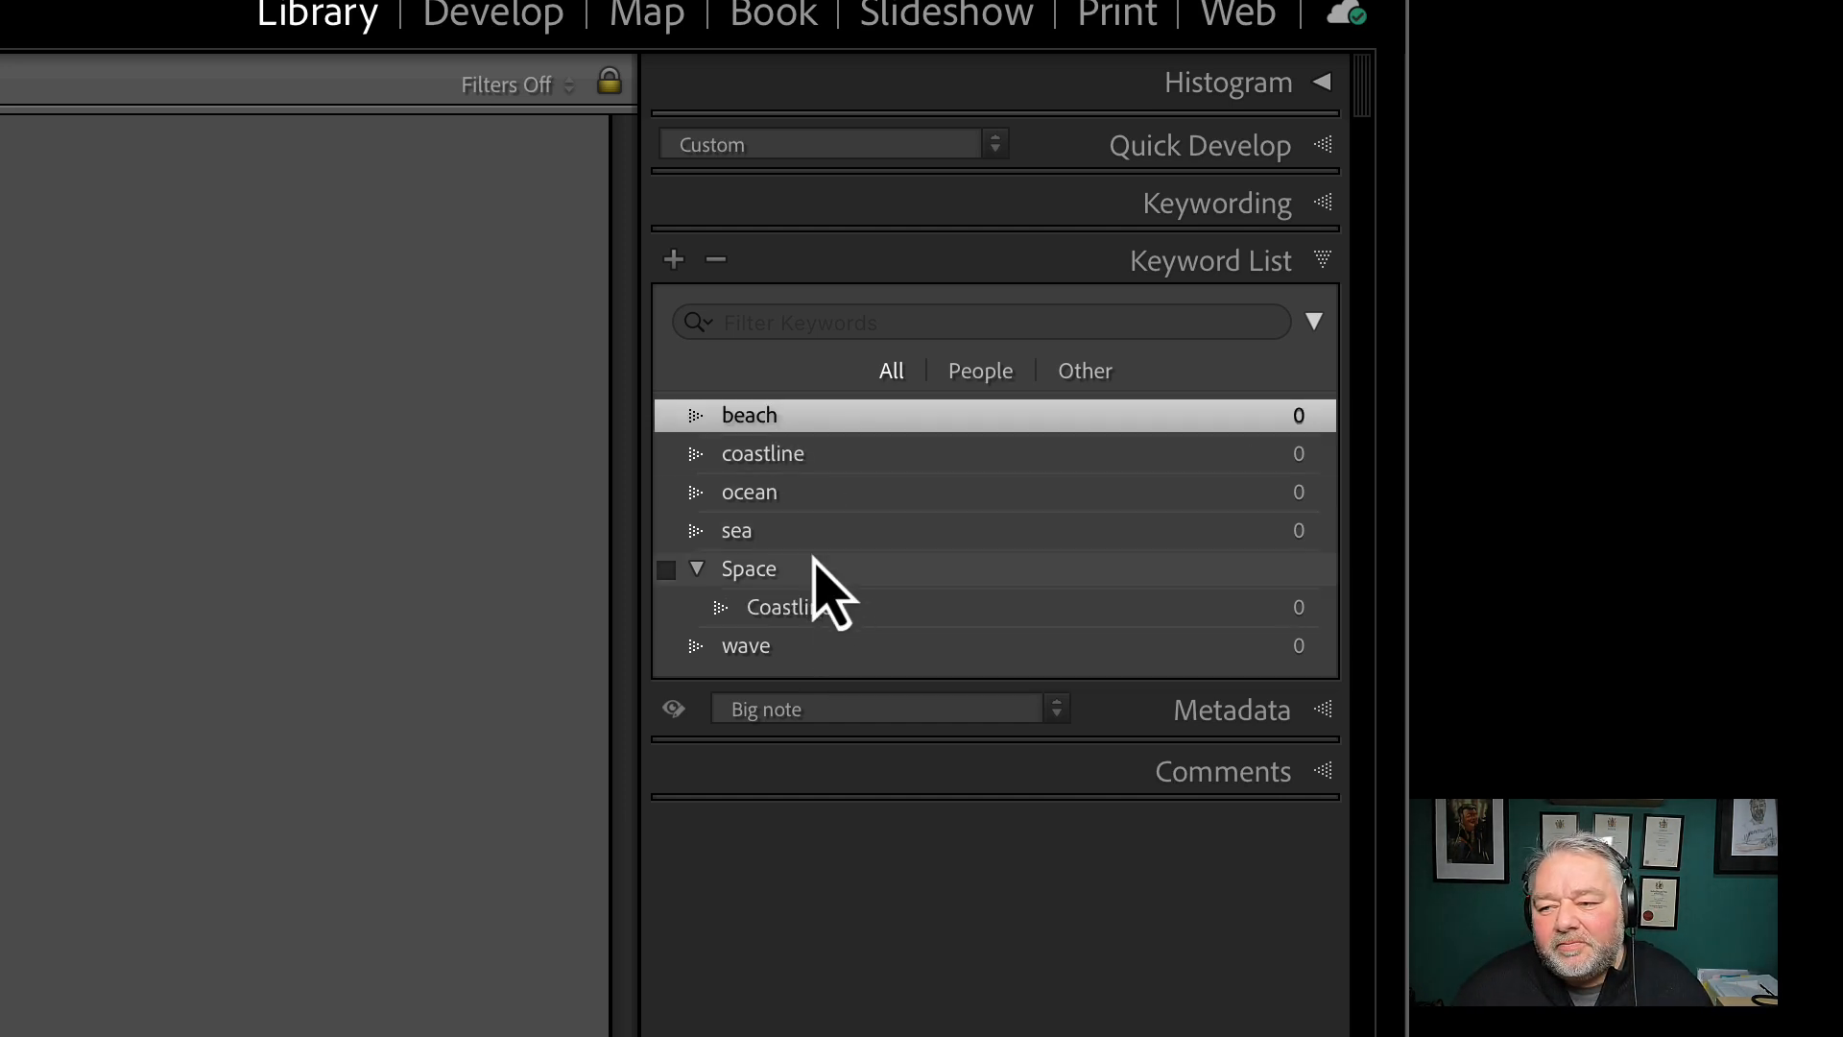
shift+click(764, 537)
drag(763, 539, 834, 462)
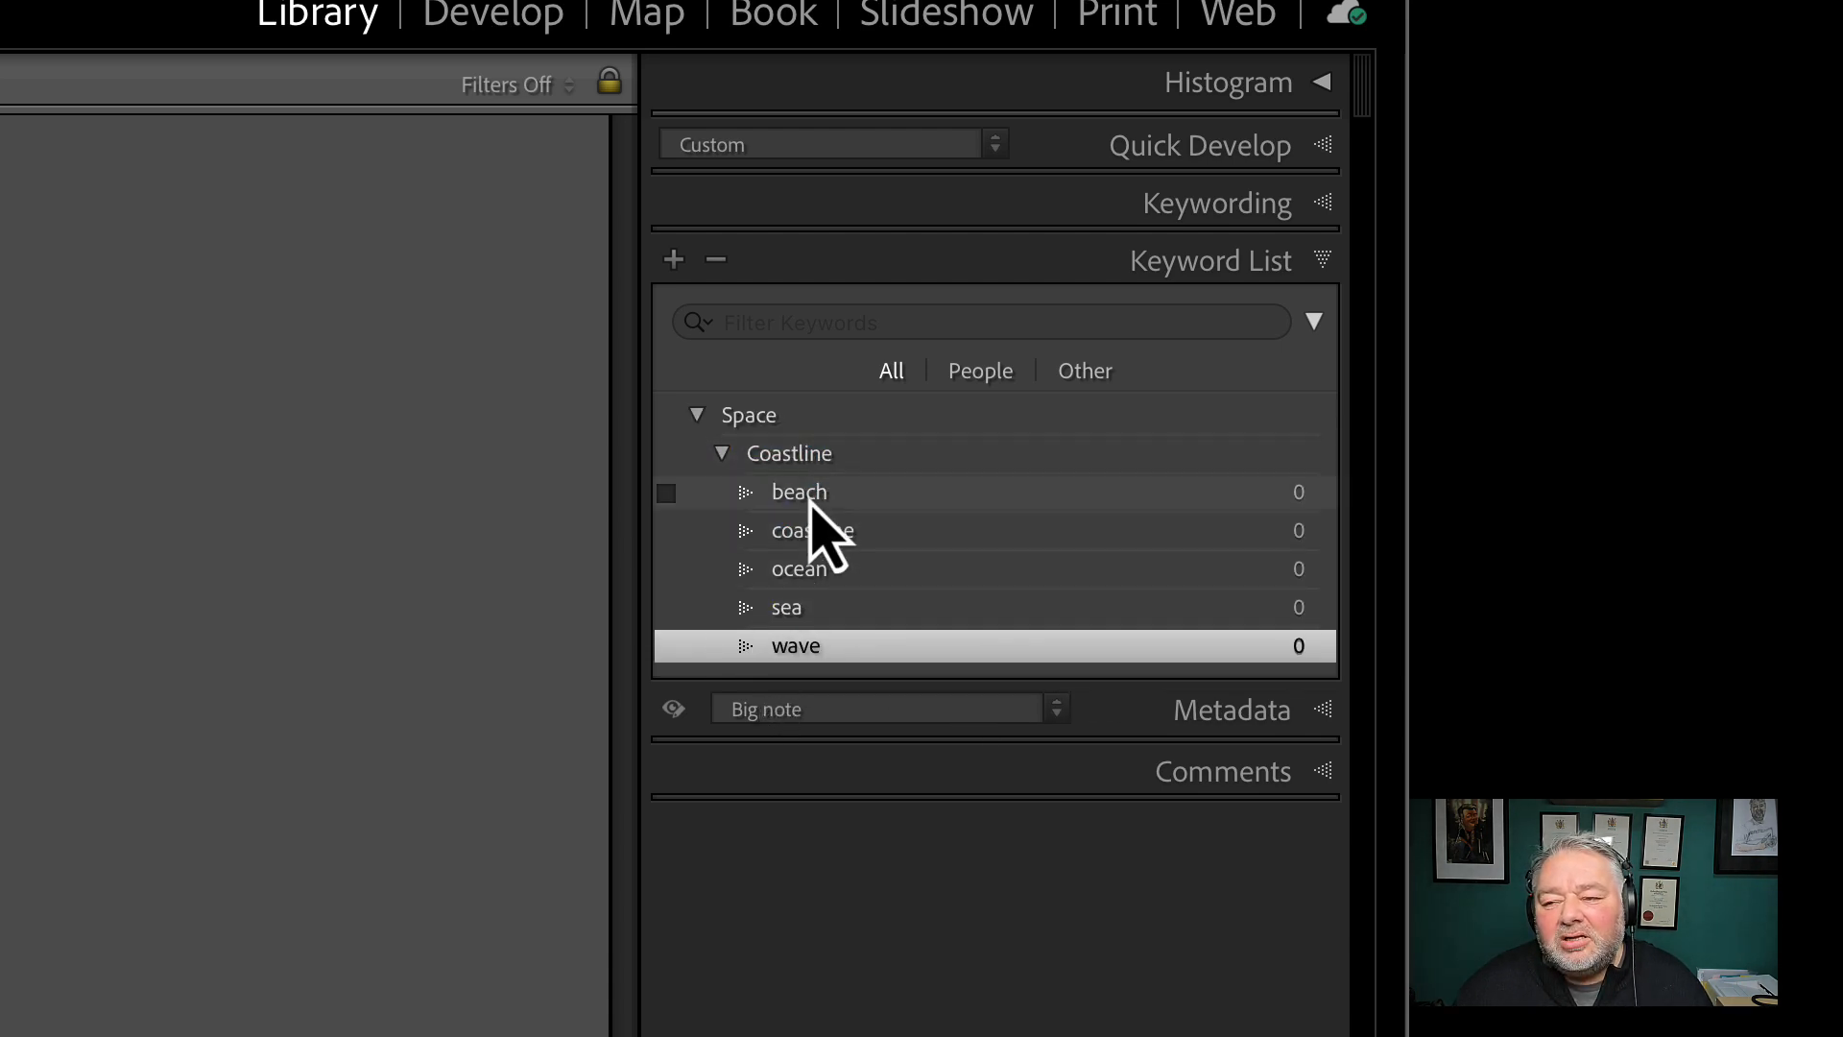
click(725, 457)
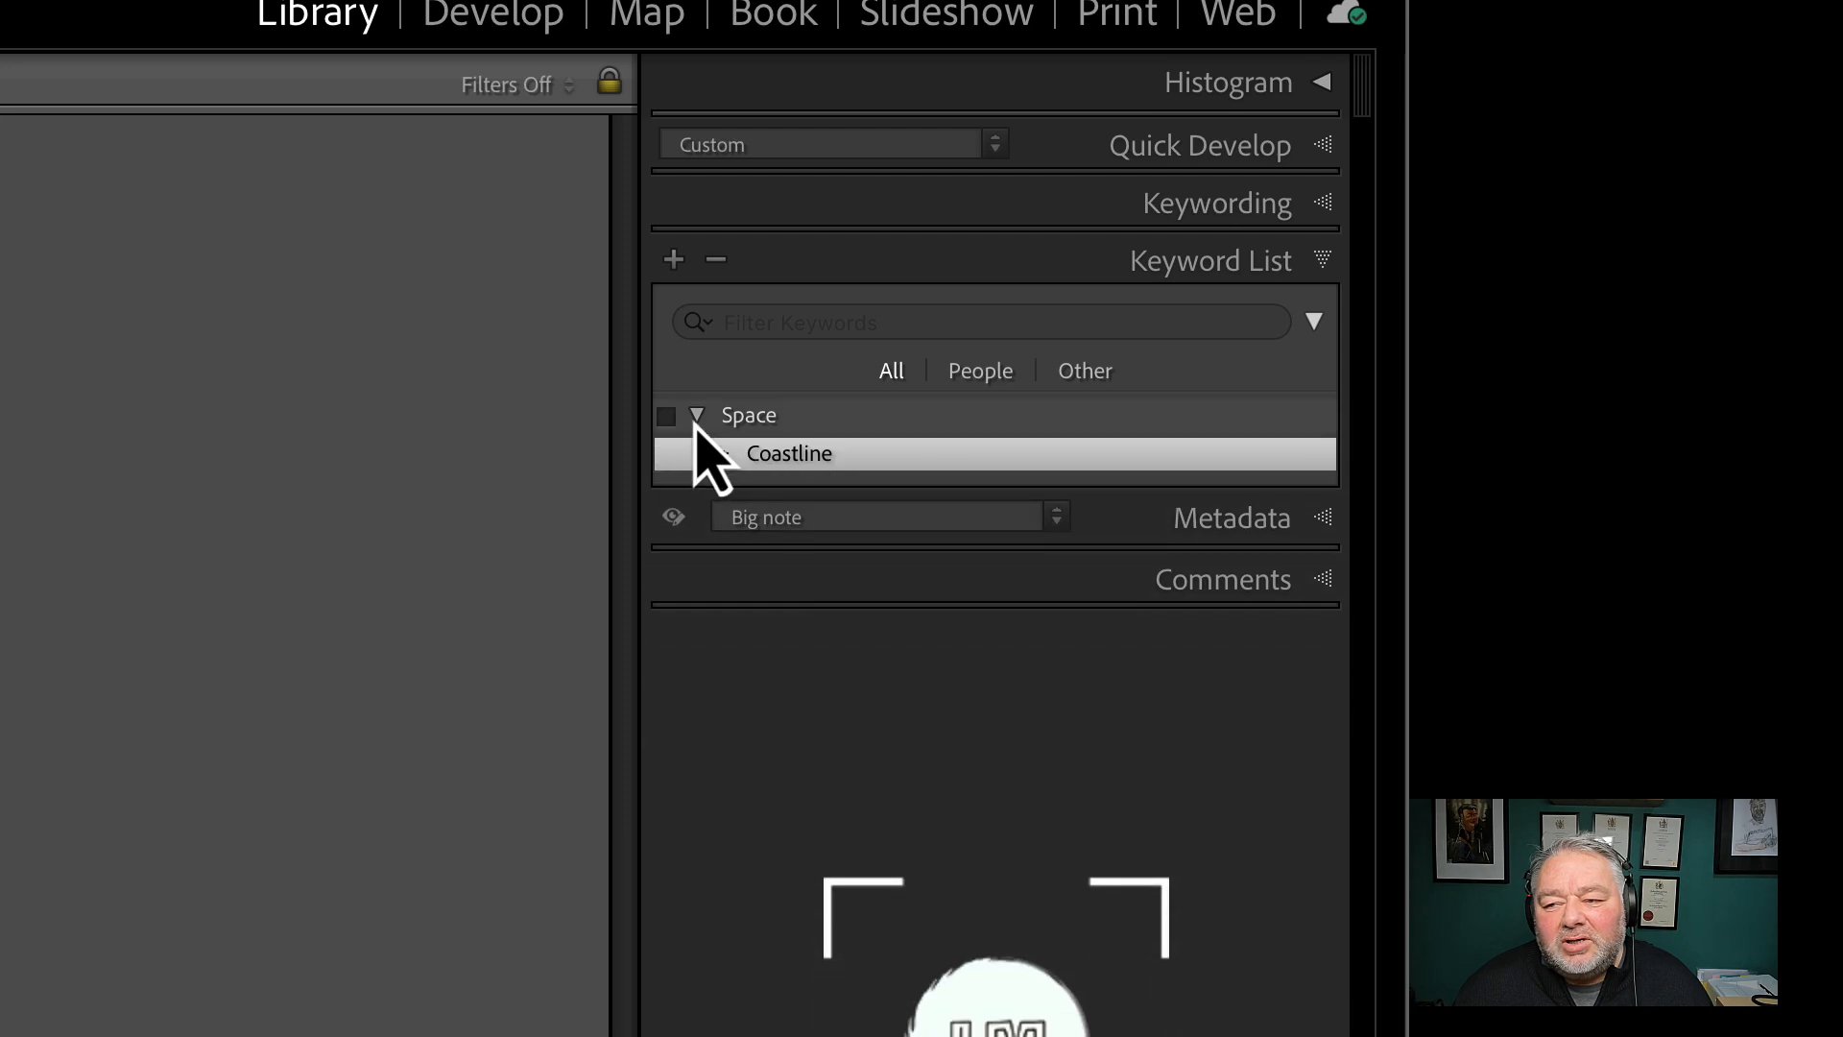
click(697, 418)
click(698, 418)
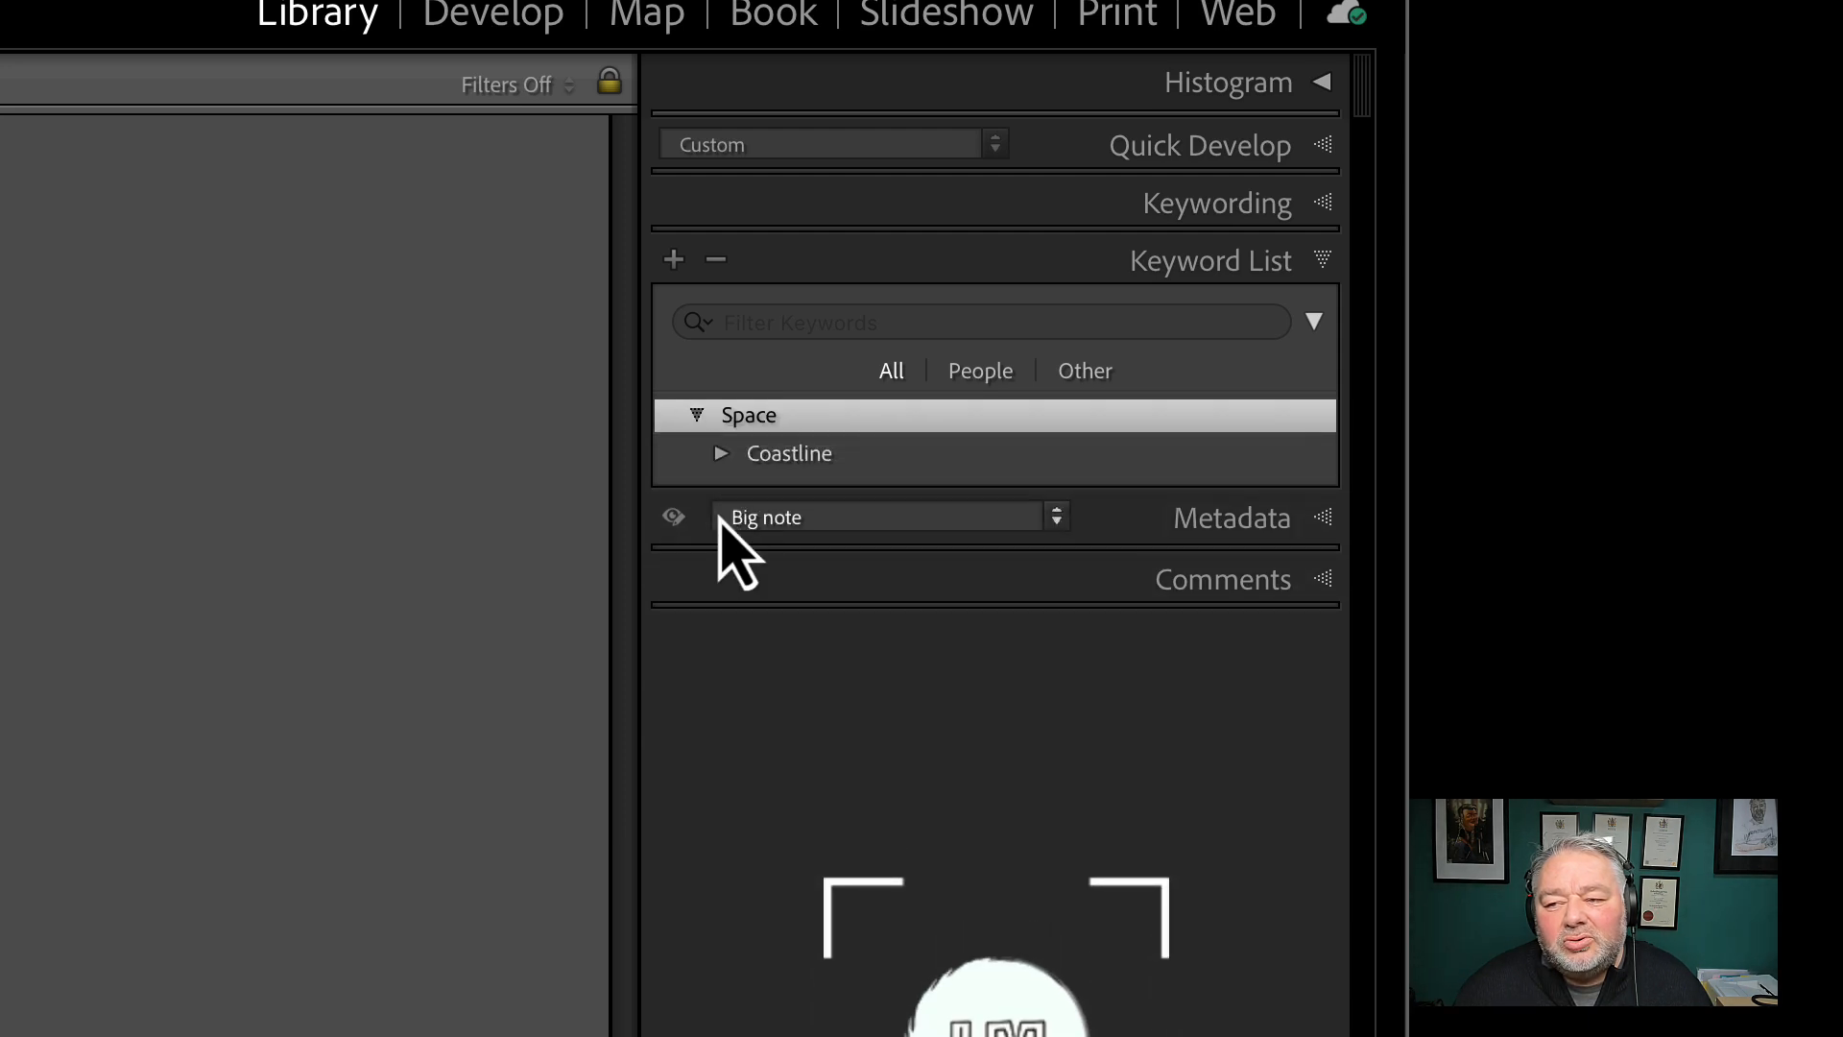
click(721, 455)
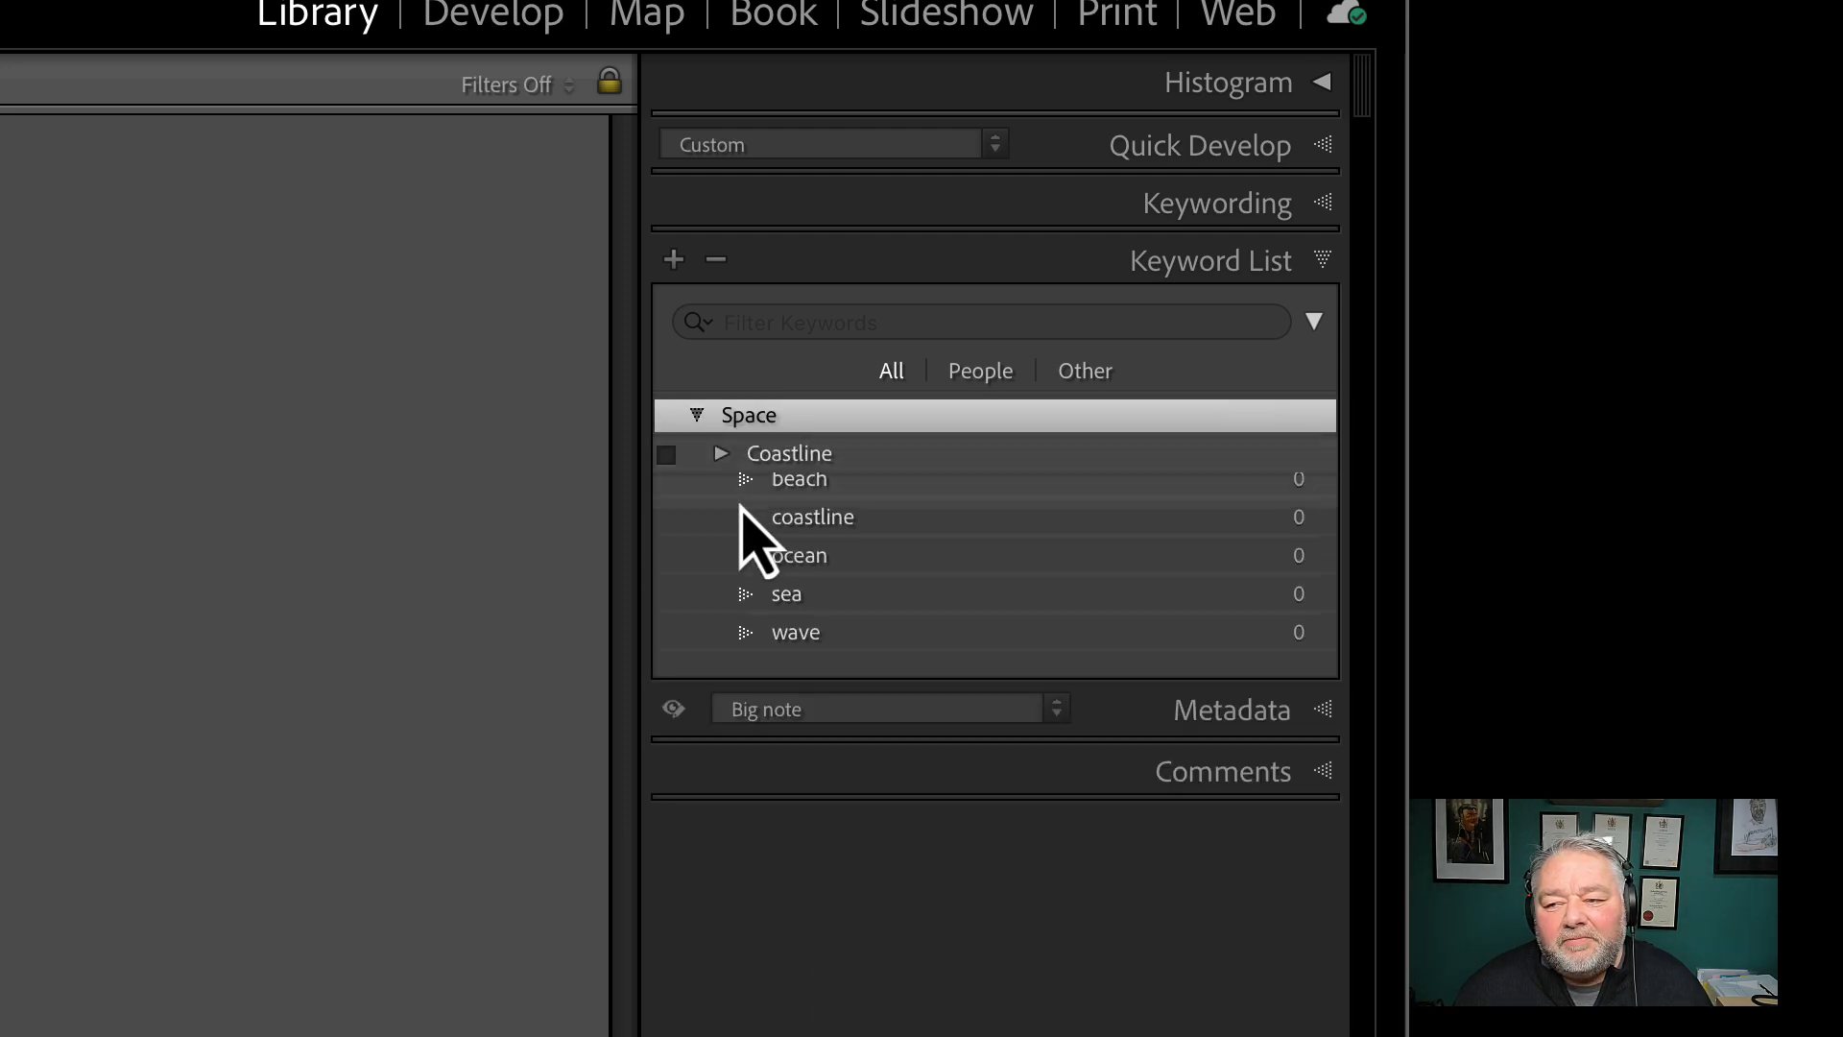
Create a sand keyword inside Coastline, keeping Include on Export turned on
click(793, 457)
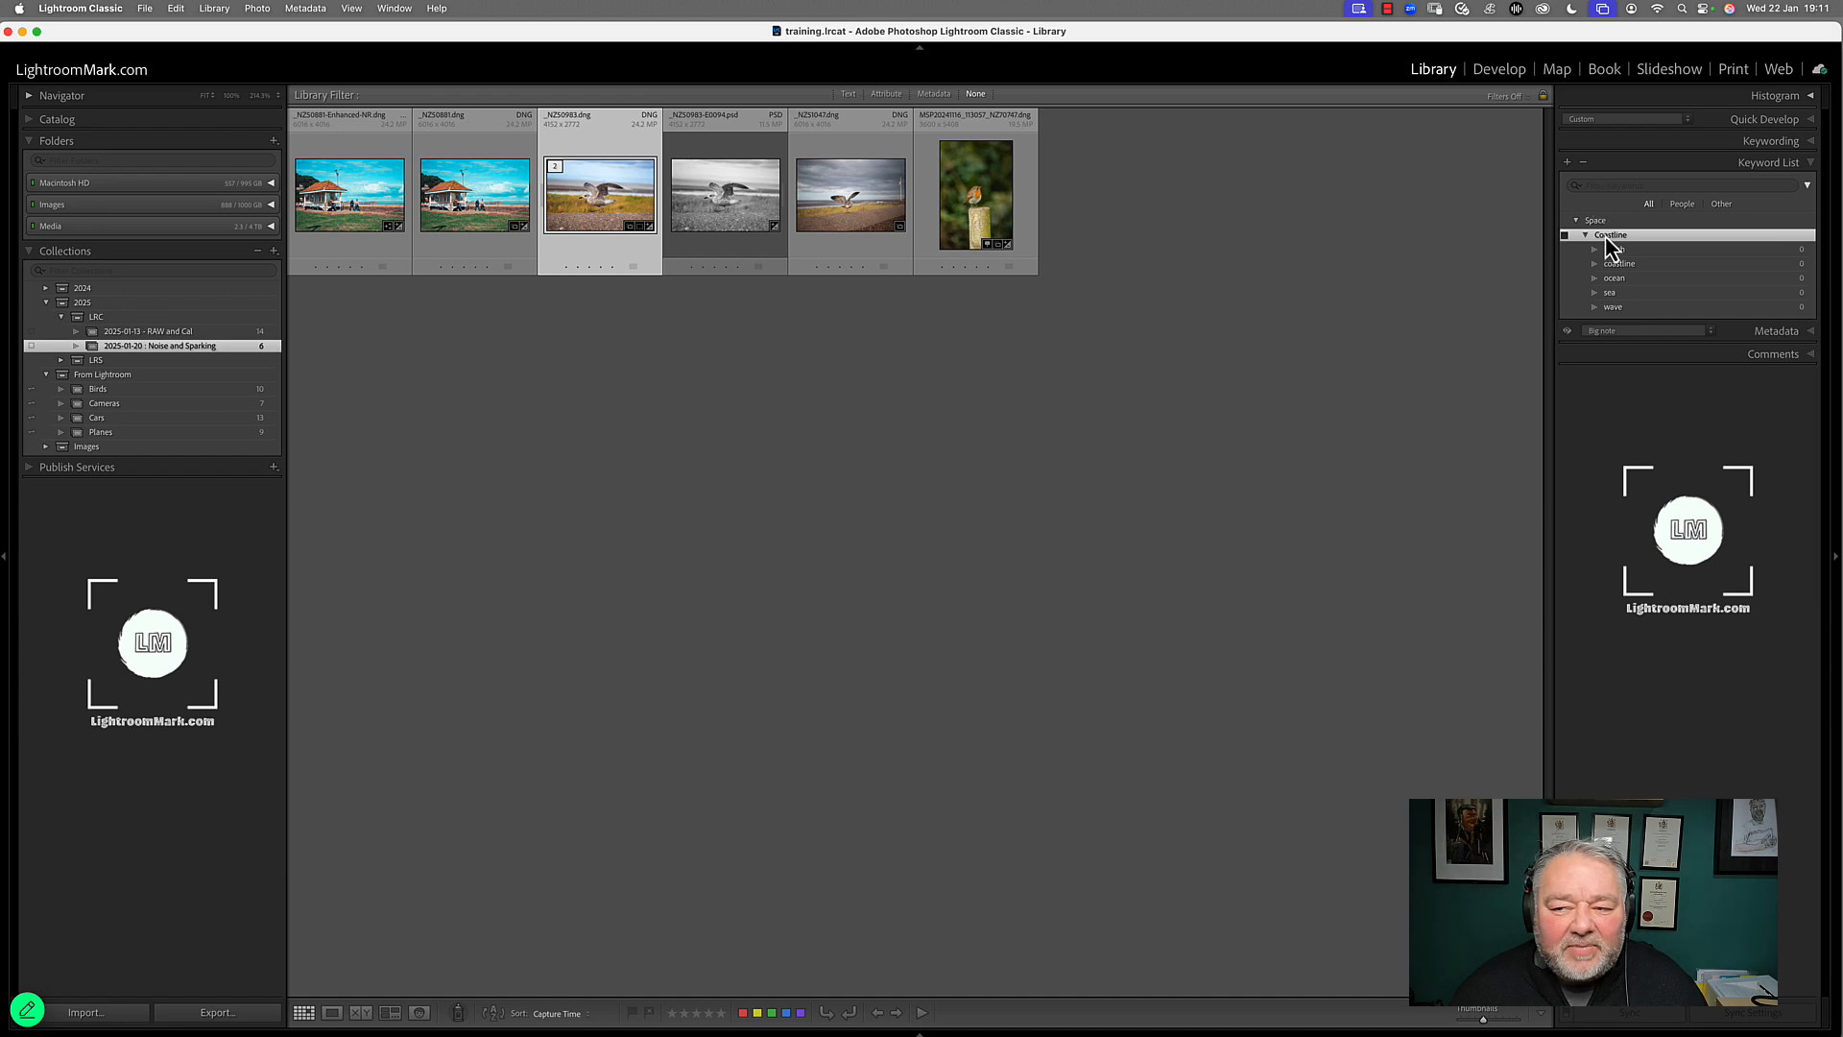
click(1569, 163)
text(sand)
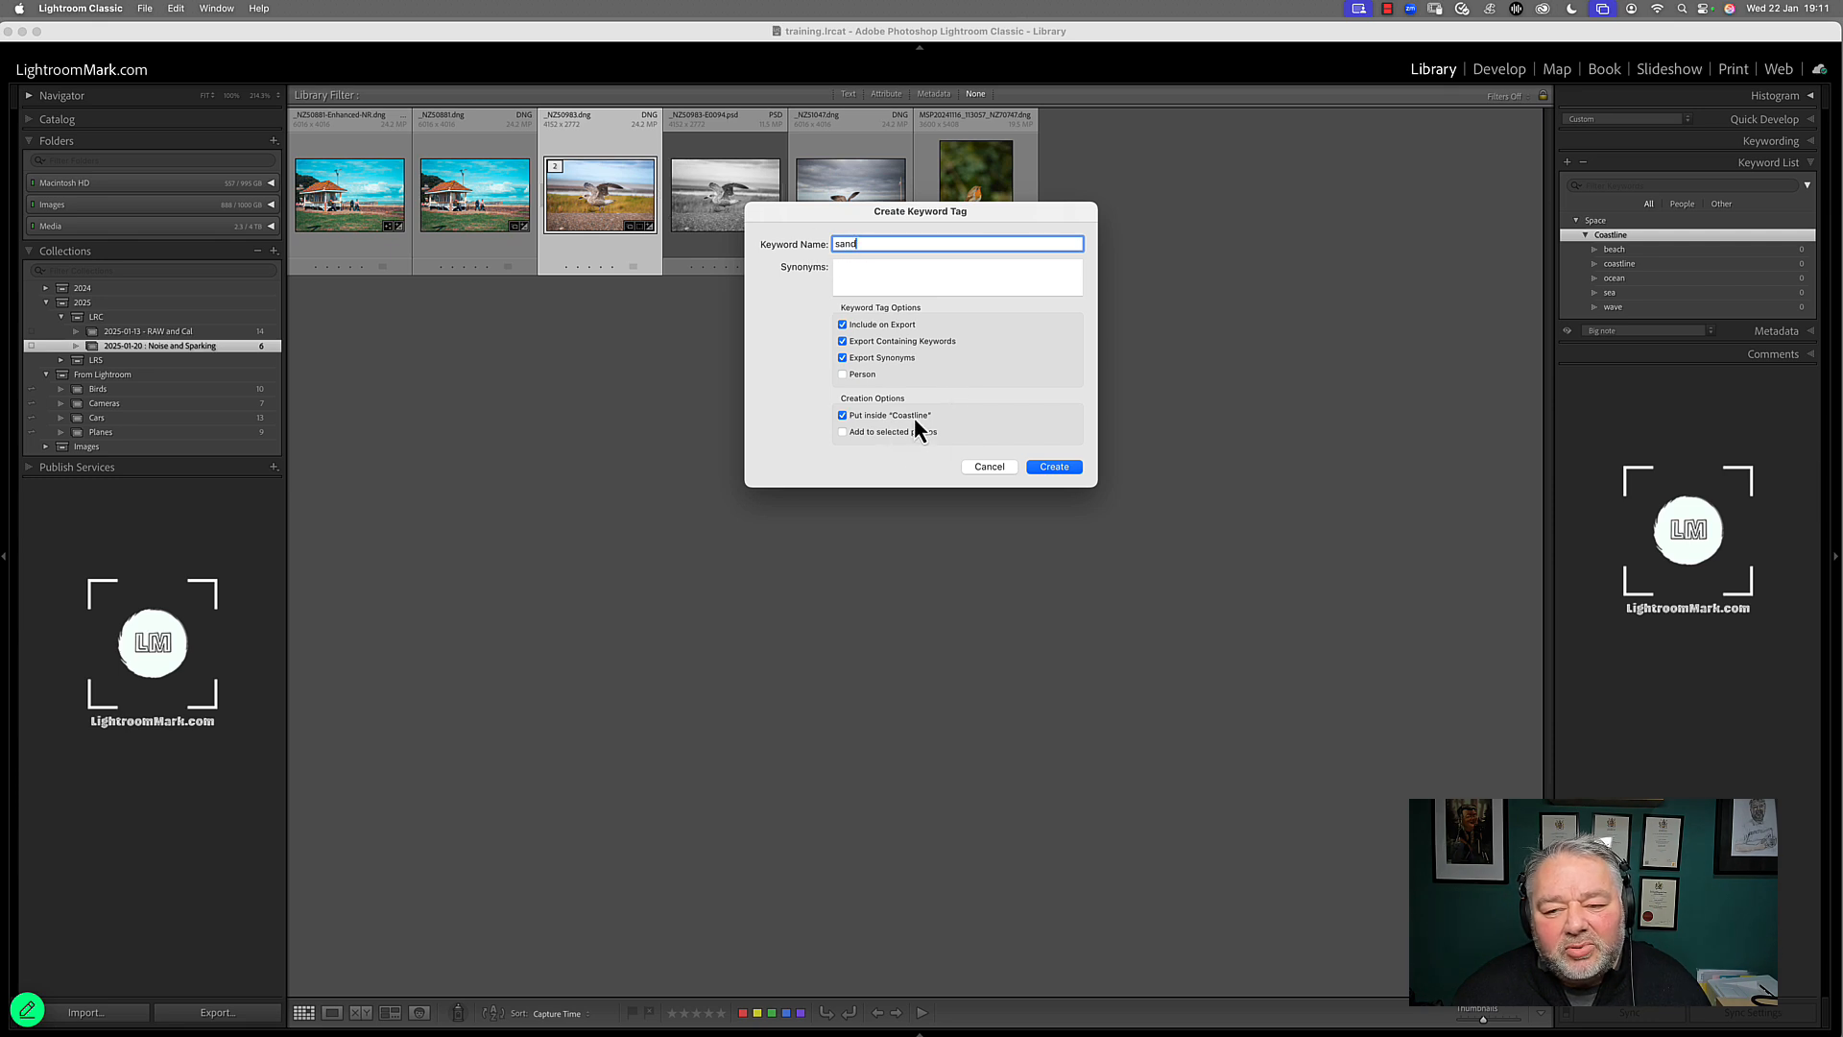
click(1049, 469)
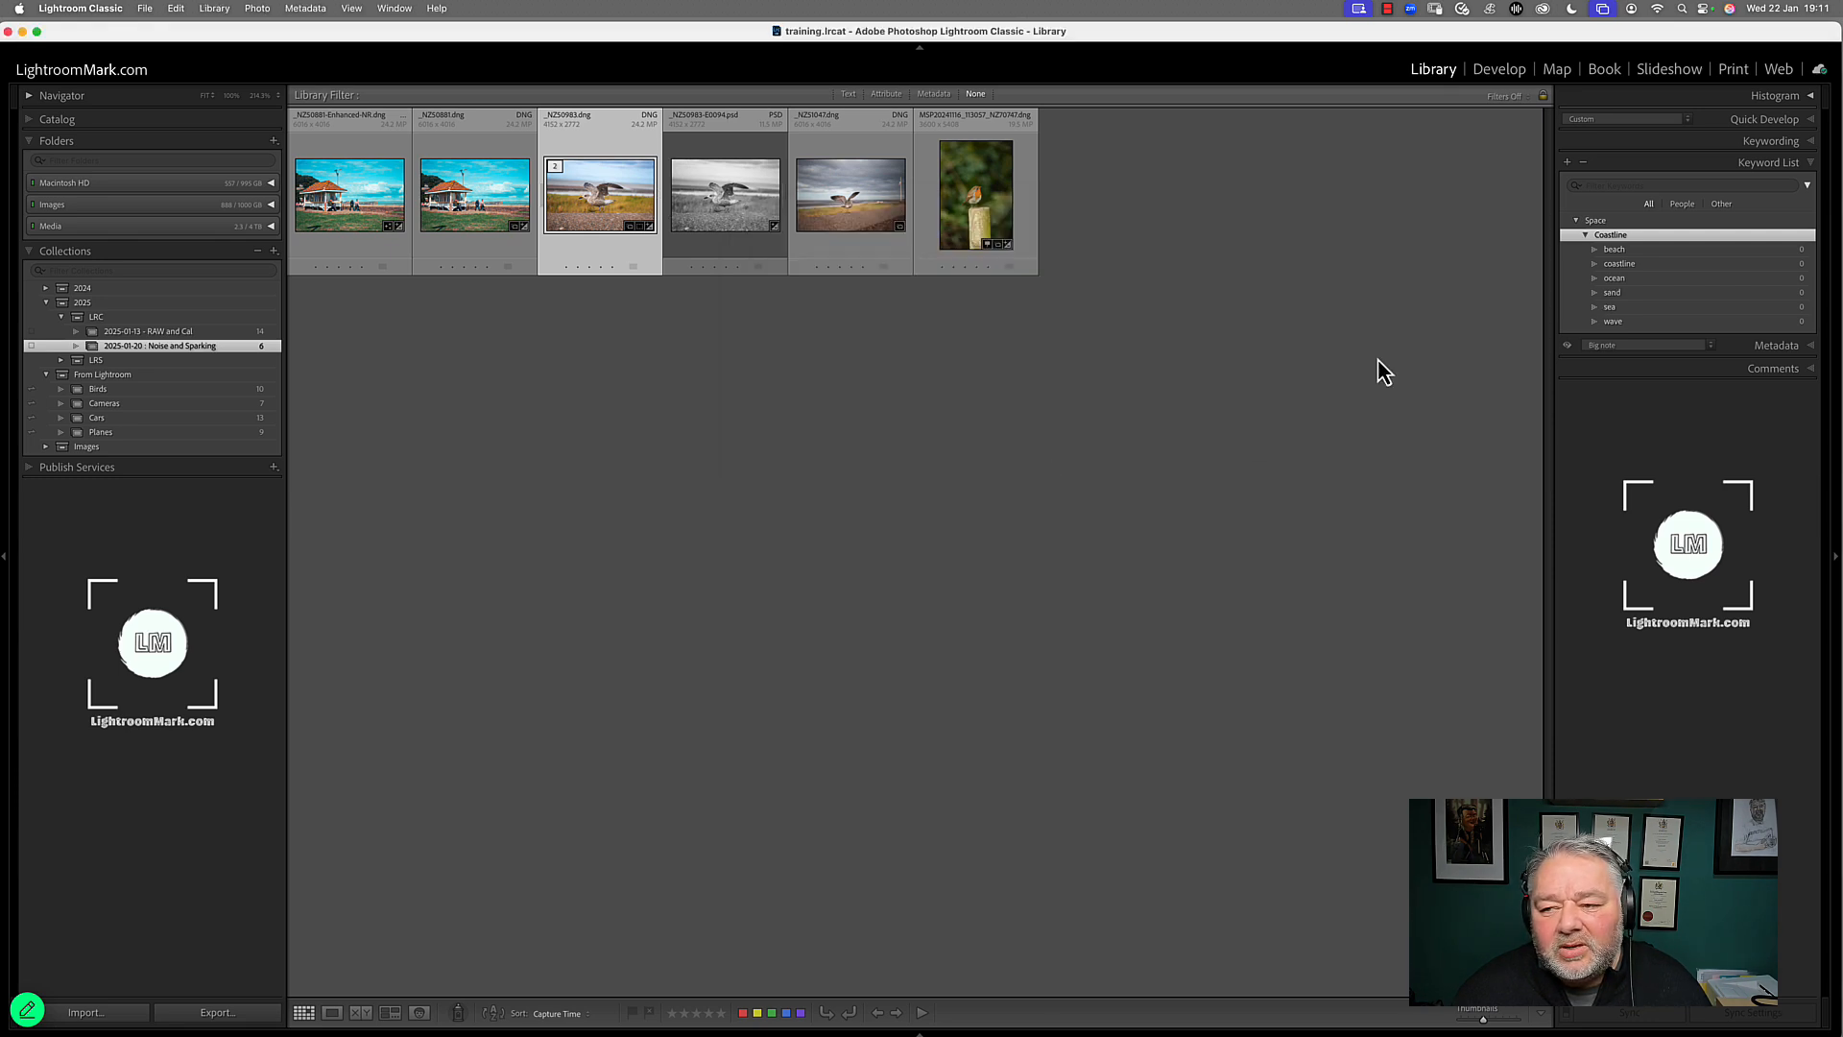
Create a grass keyword inside Coastline, keeping Include on Export turned on
click(1610, 234)
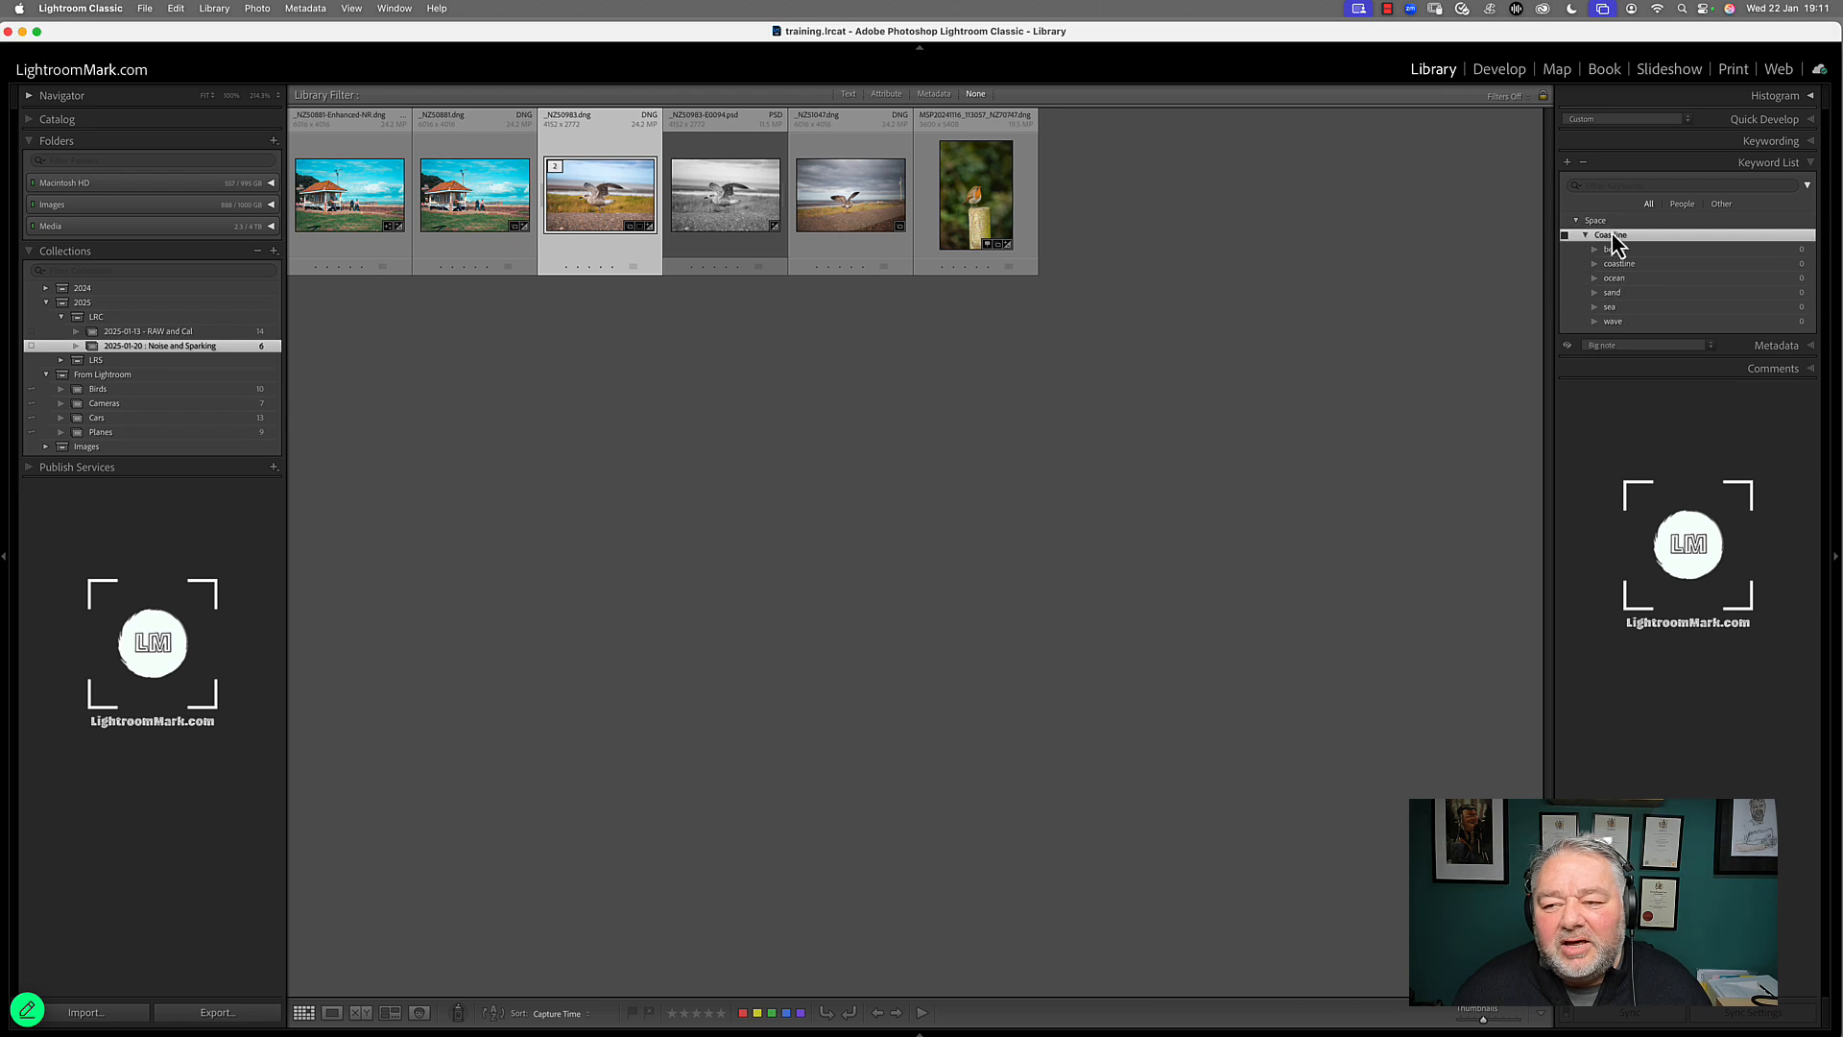
click(1567, 163)
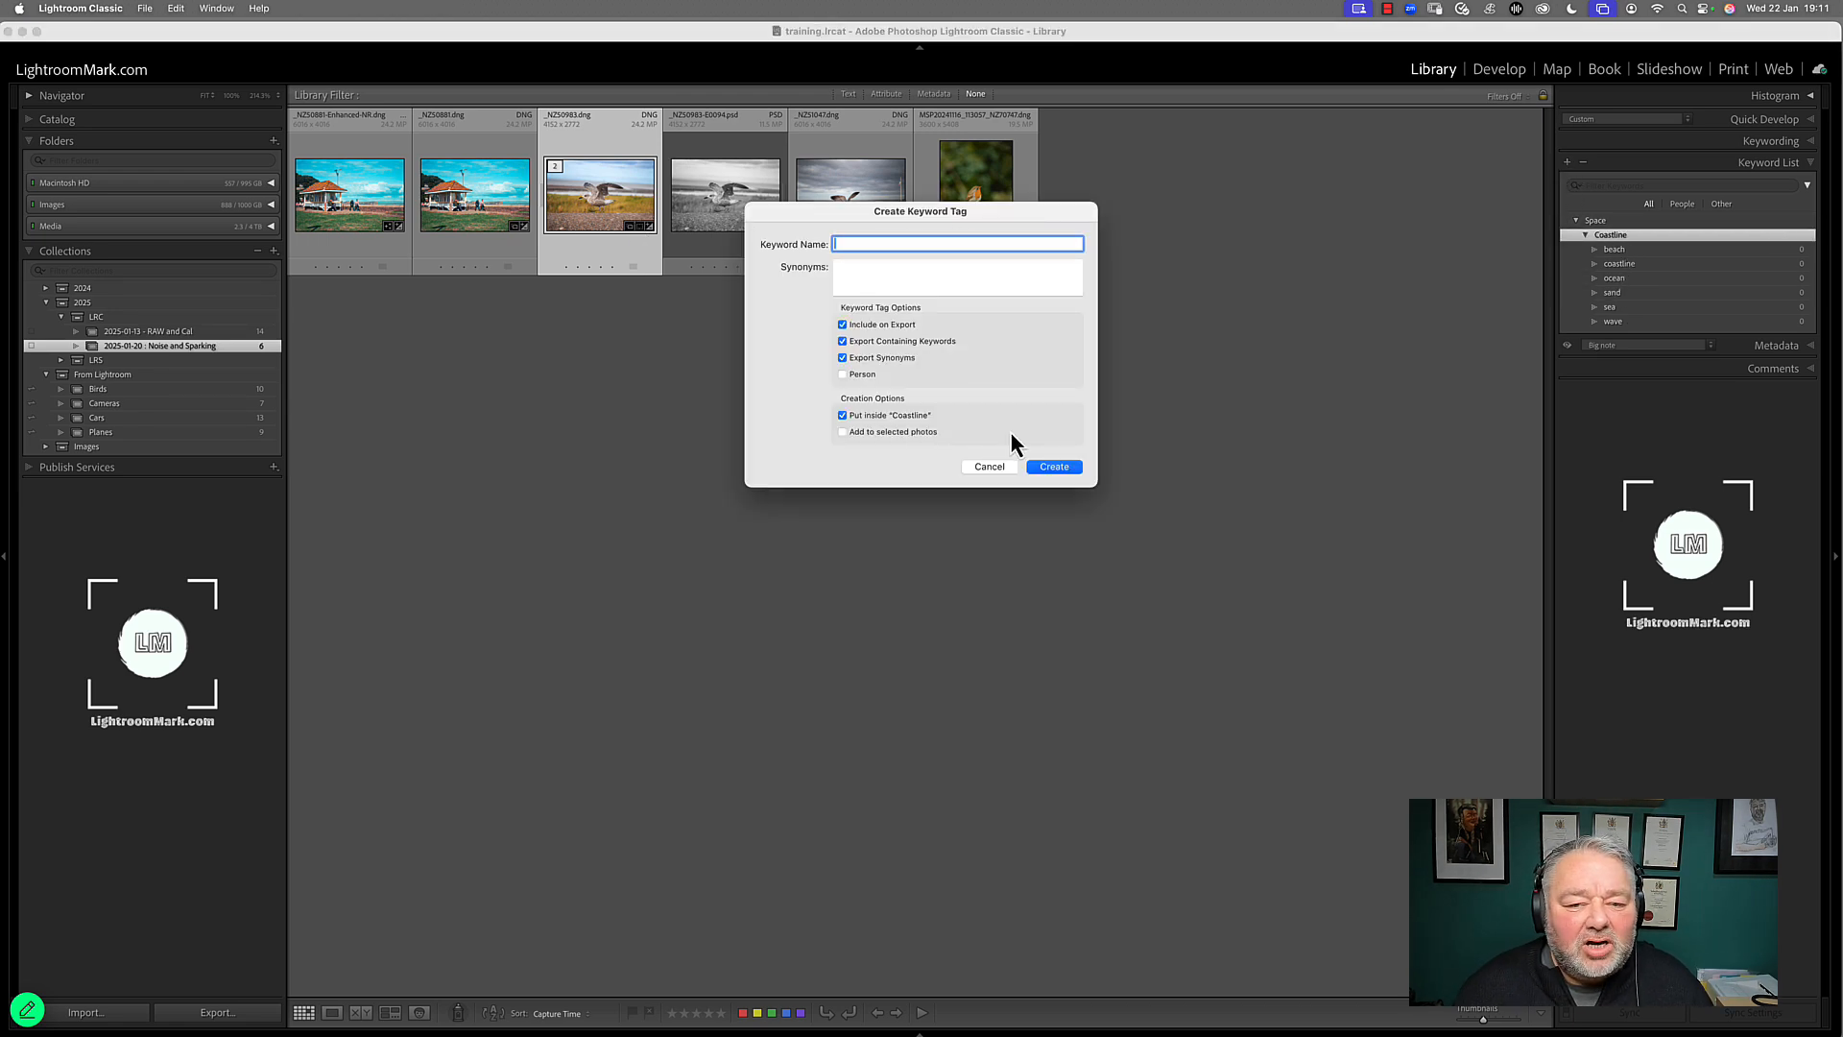
text(grass)
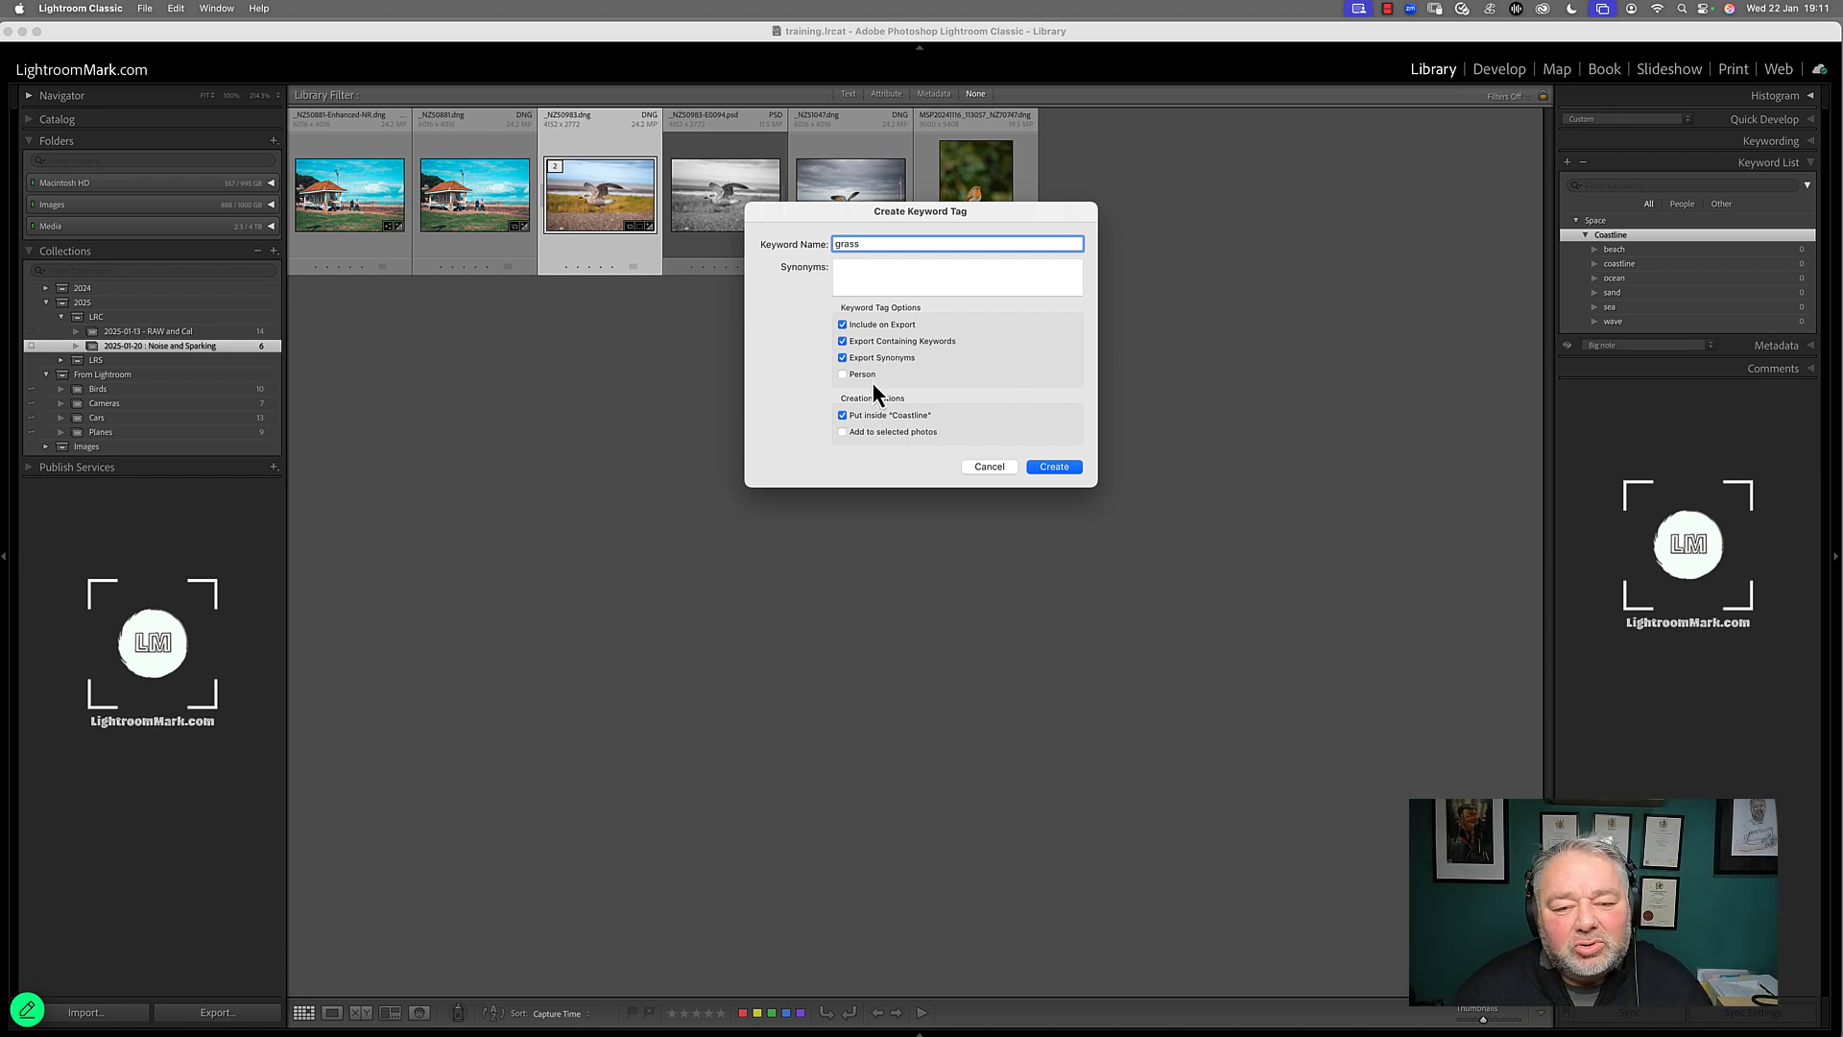
click(1060, 470)
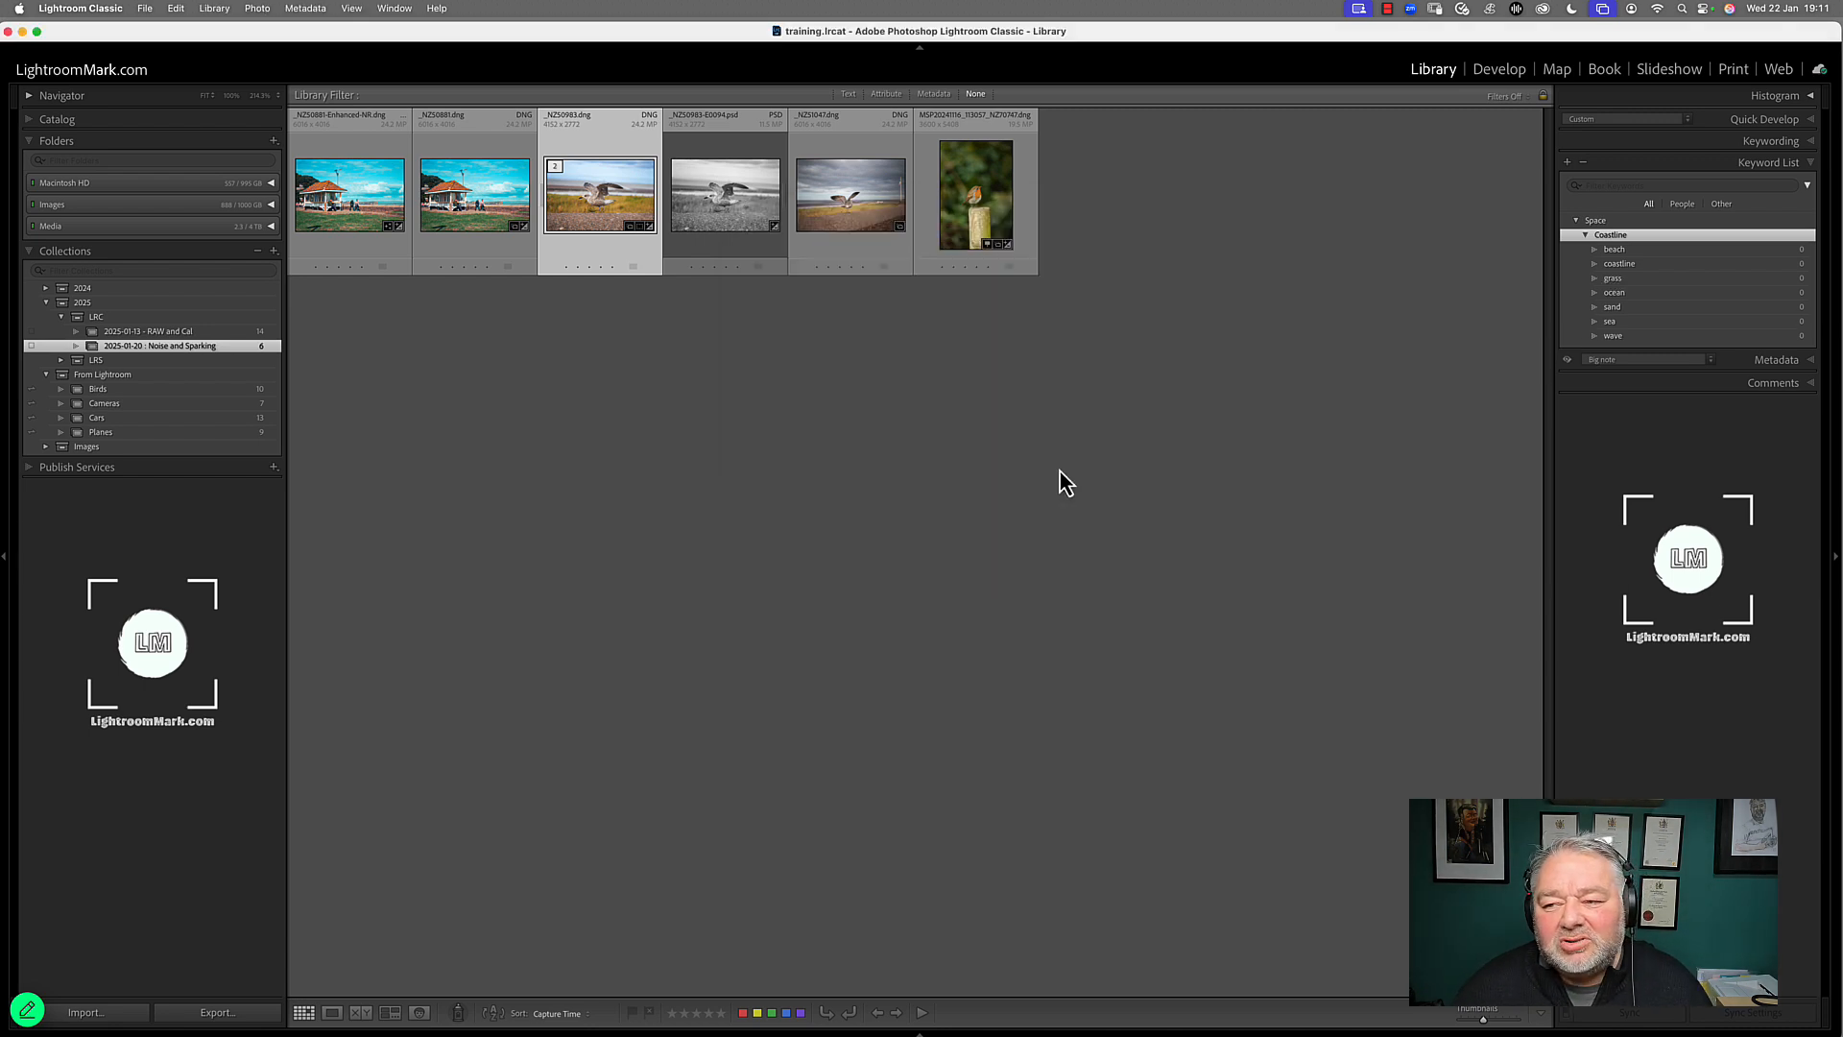
Highlight all the keywords inside Coastline, from beach to wave
click(1615, 251)
shift+click(1617, 338)
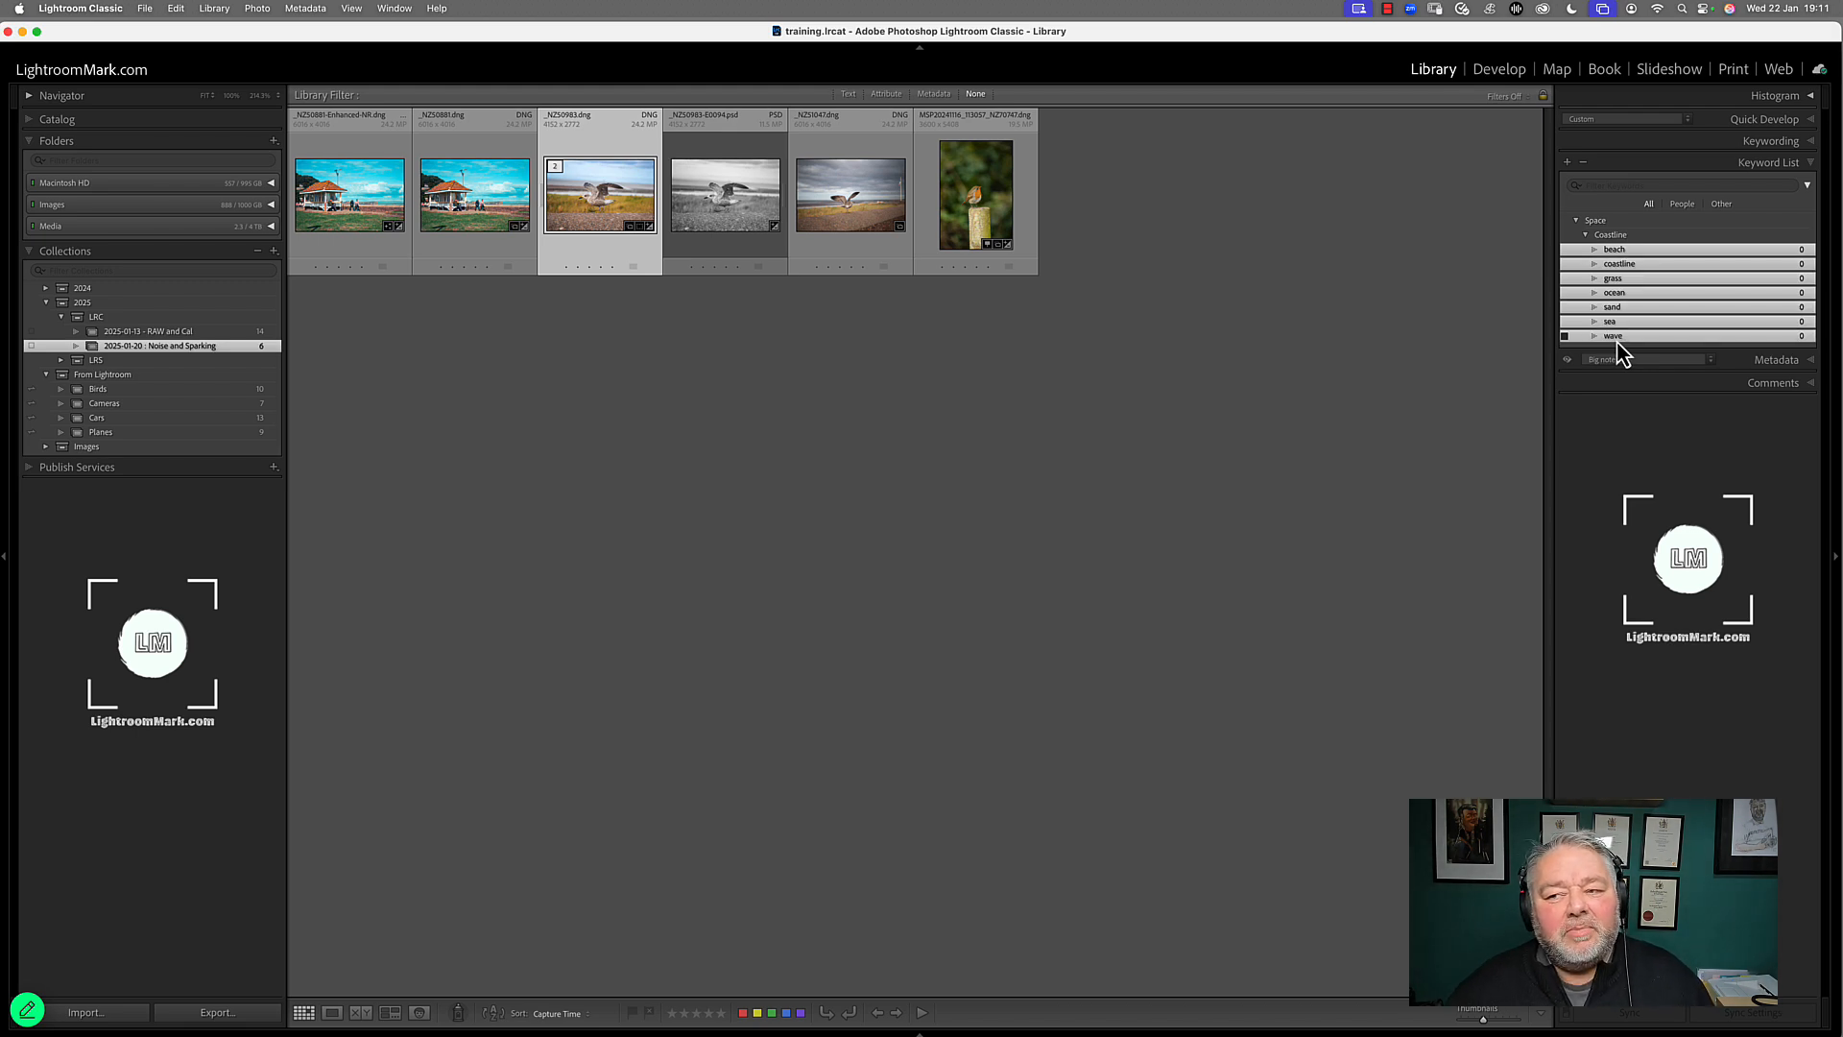
Create a top-level Place keyword with Include on Export and Put inside “Space” turned off
click(1613, 222)
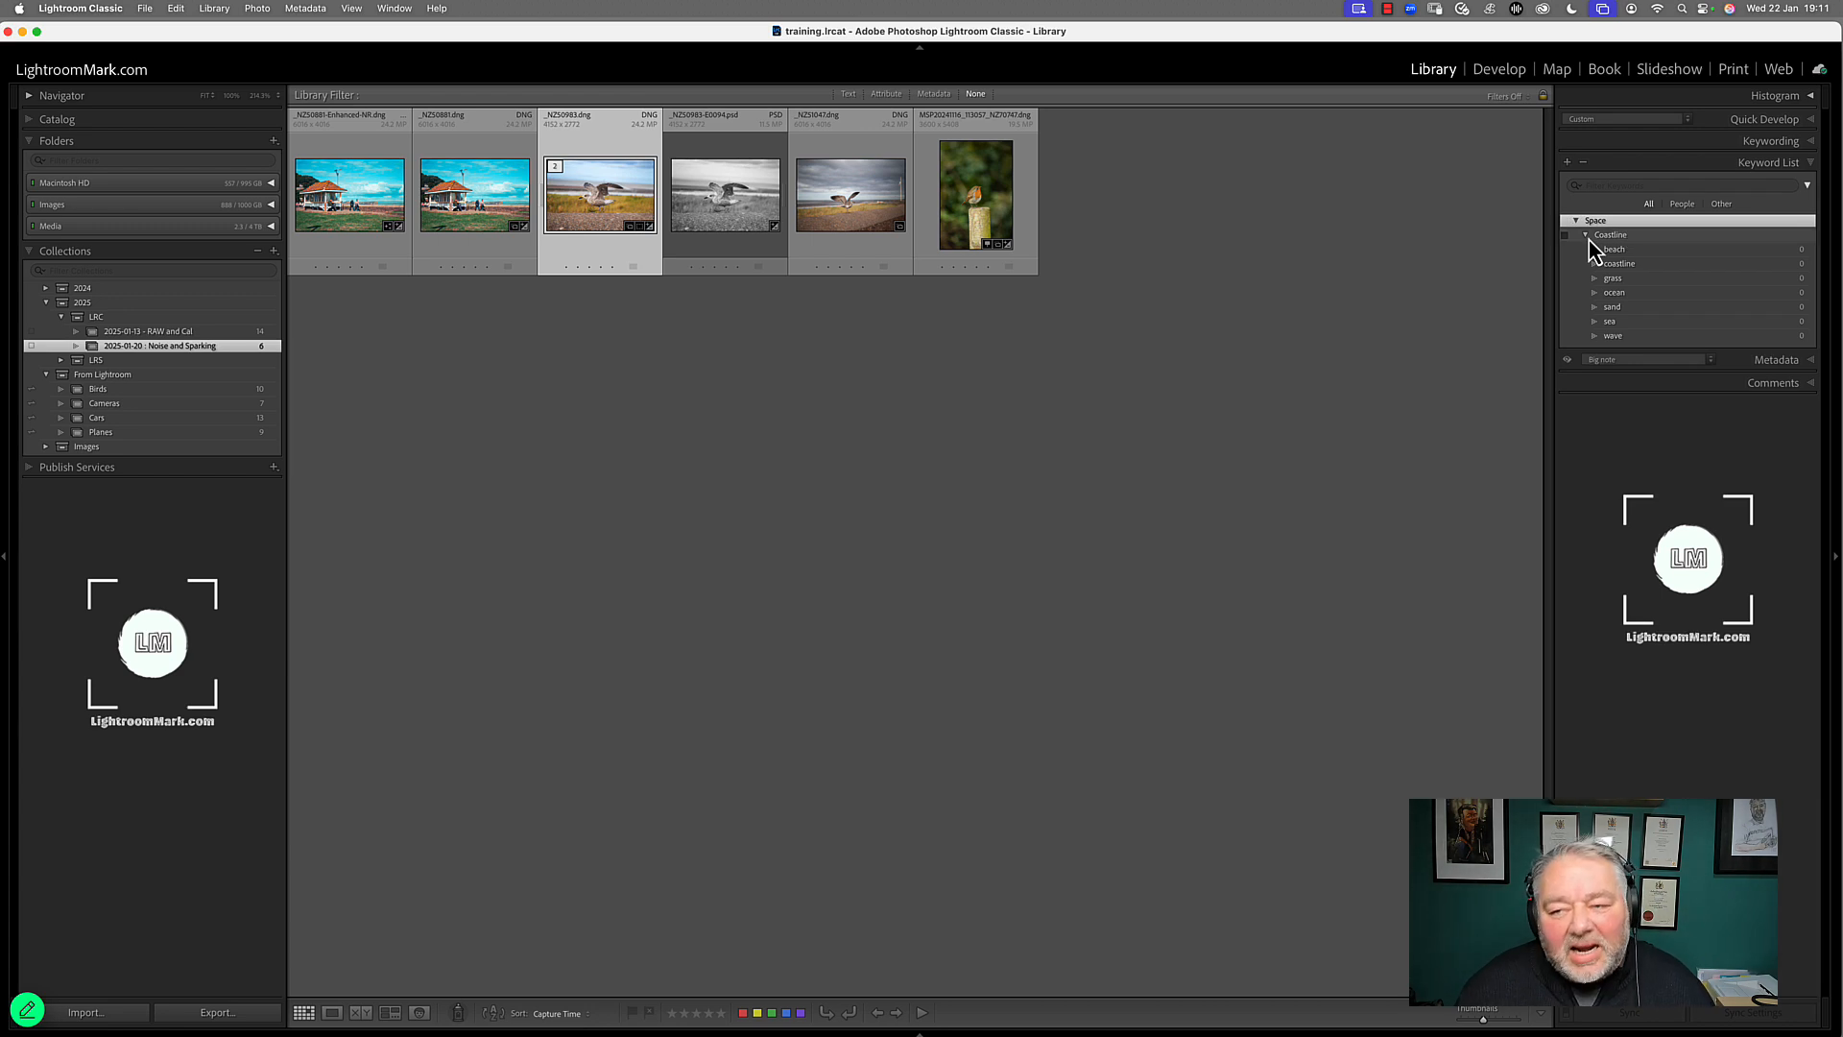
click(1582, 187)
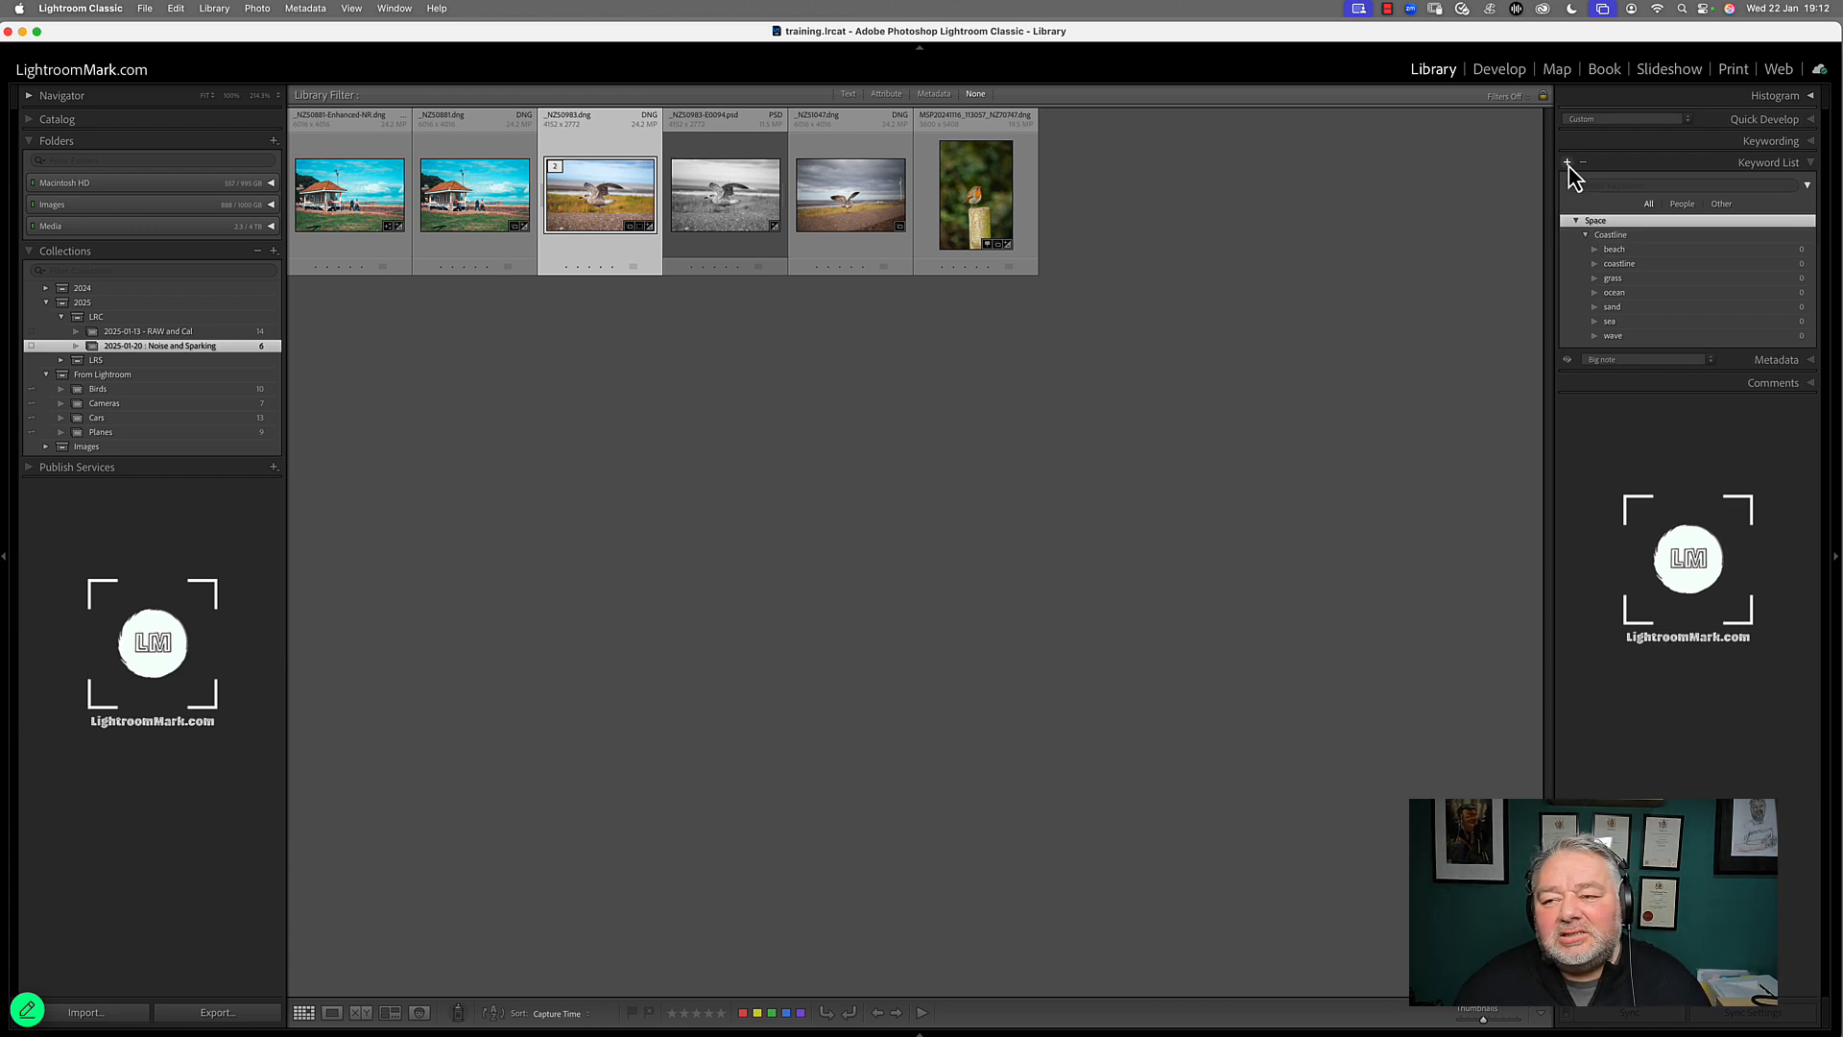
click(1568, 163)
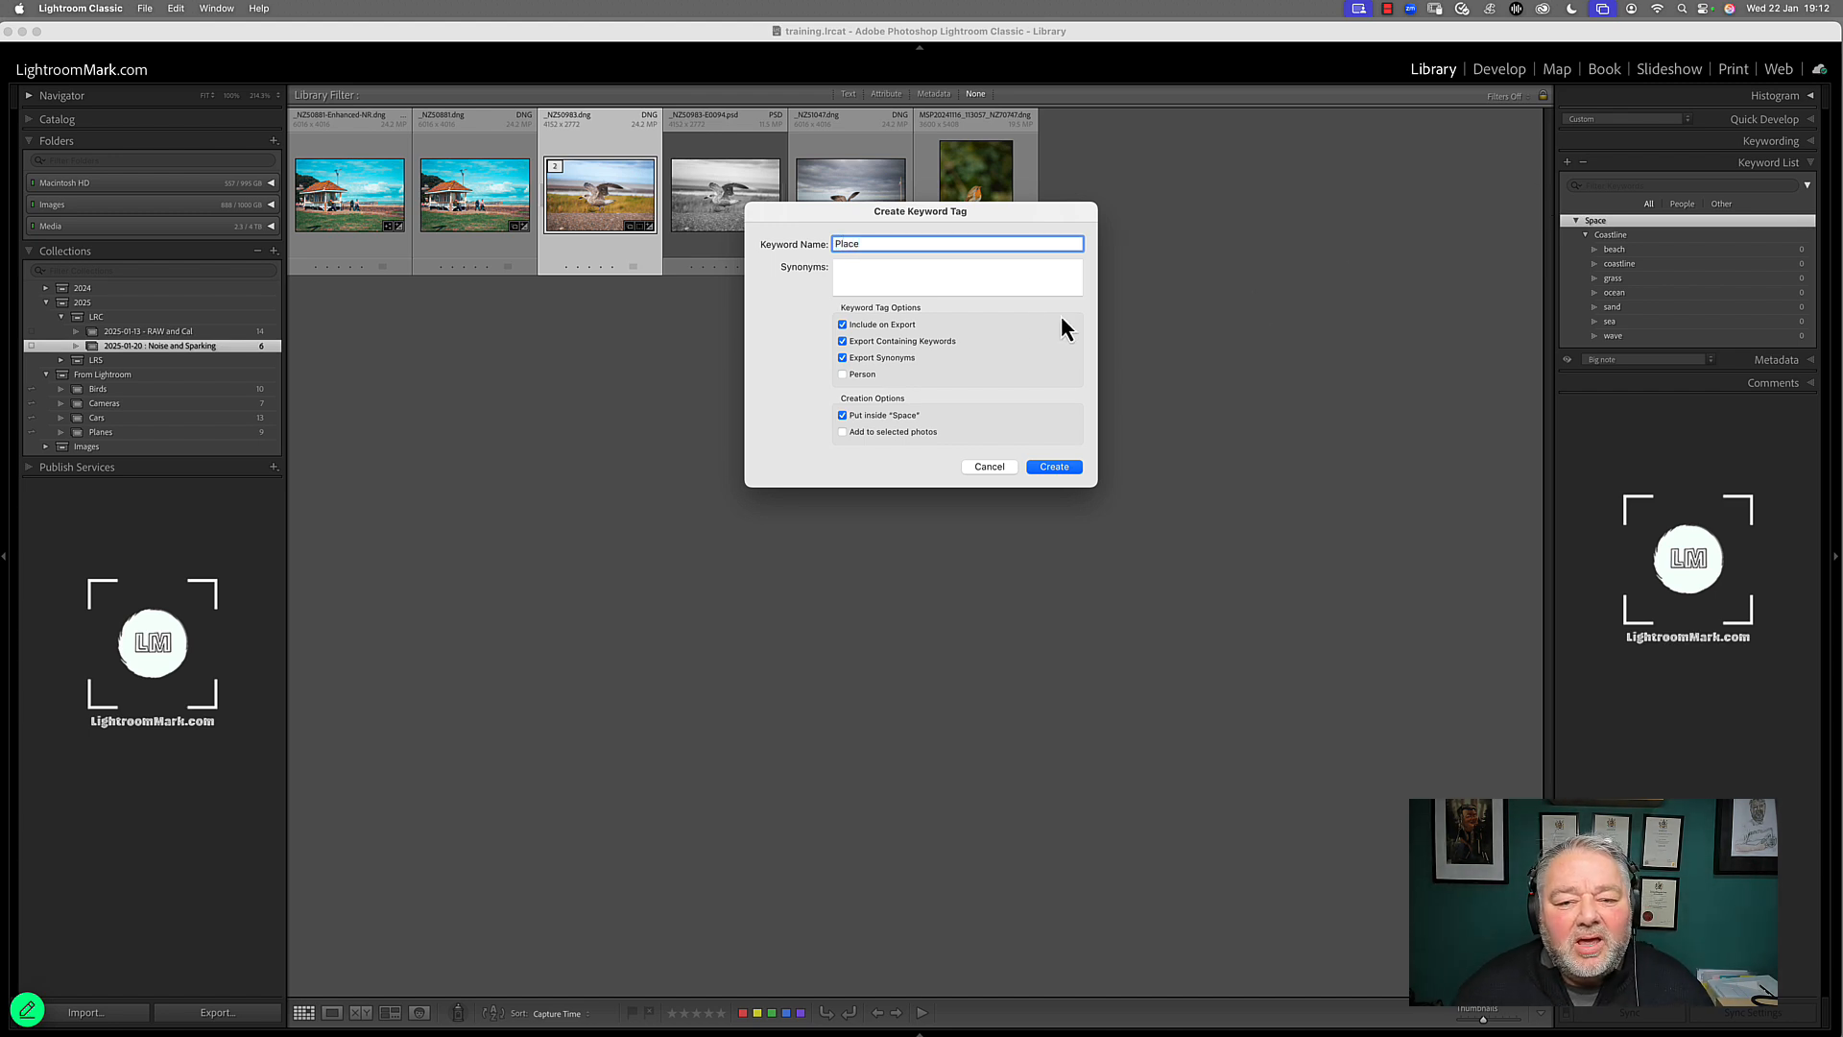
click(874, 323)
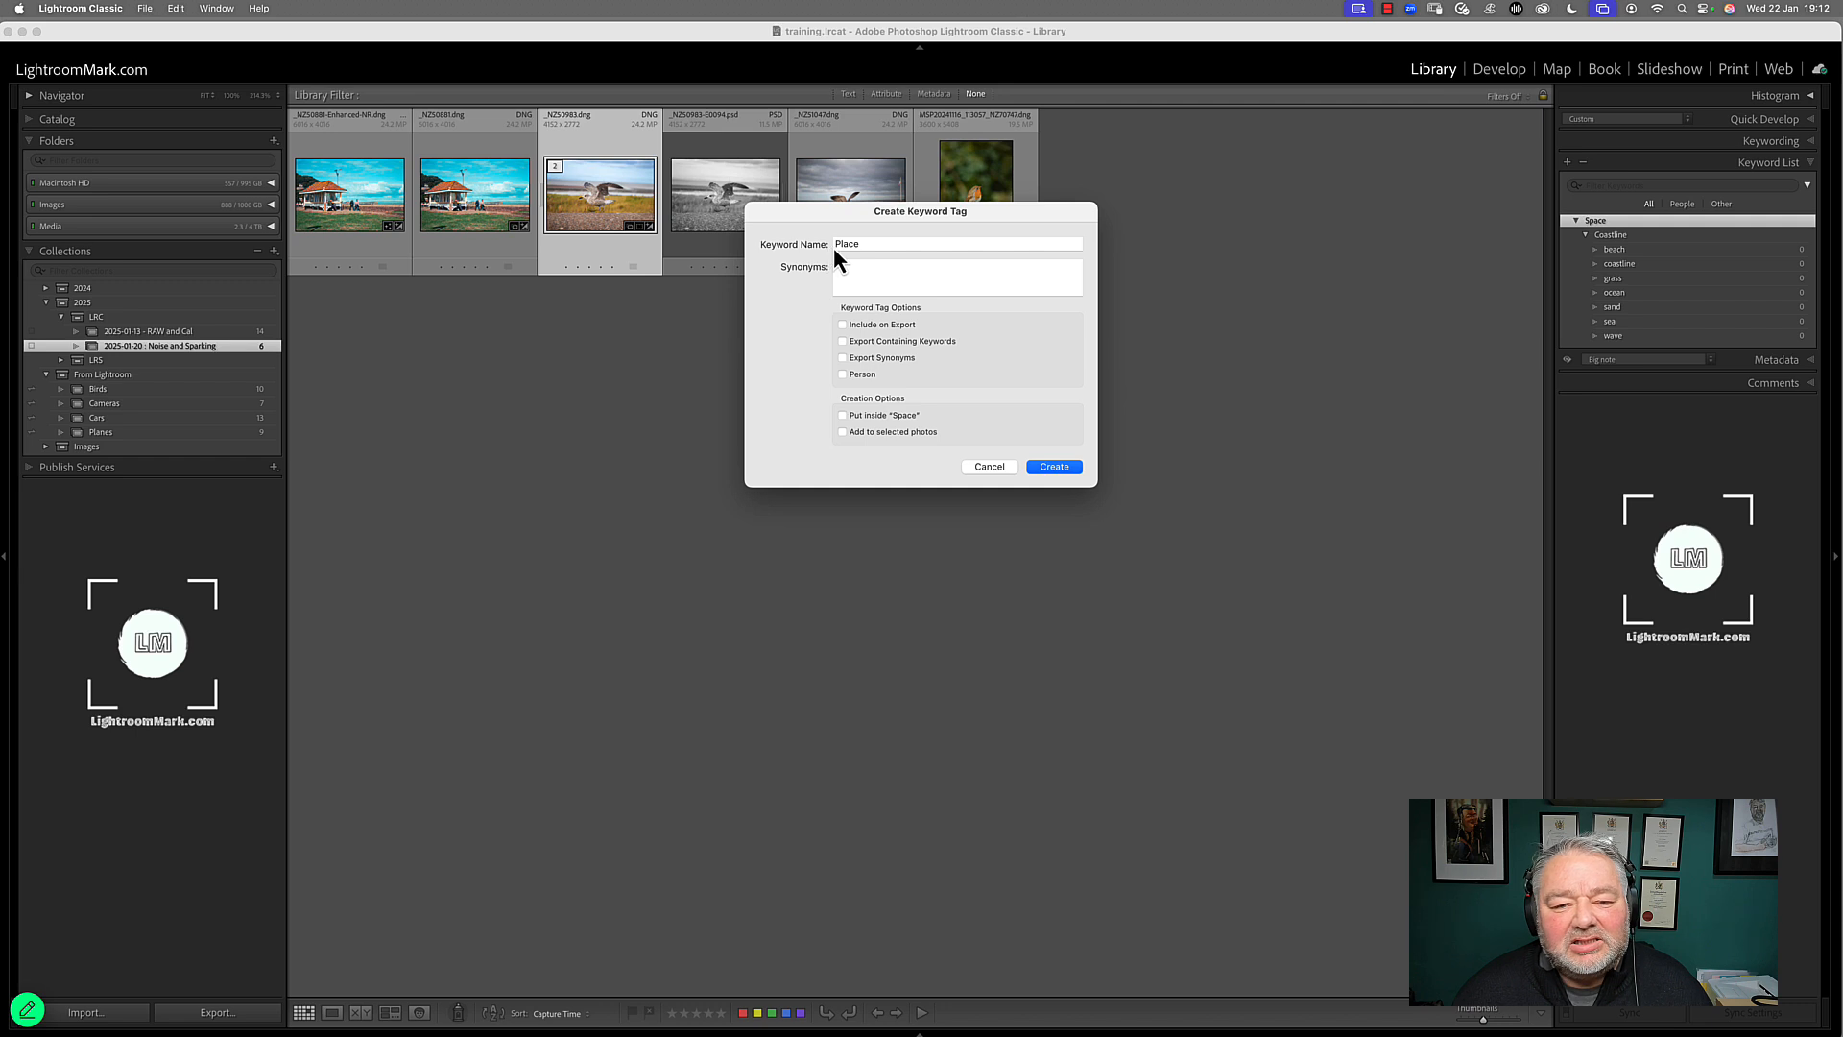
click(884, 243)
click(884, 243)
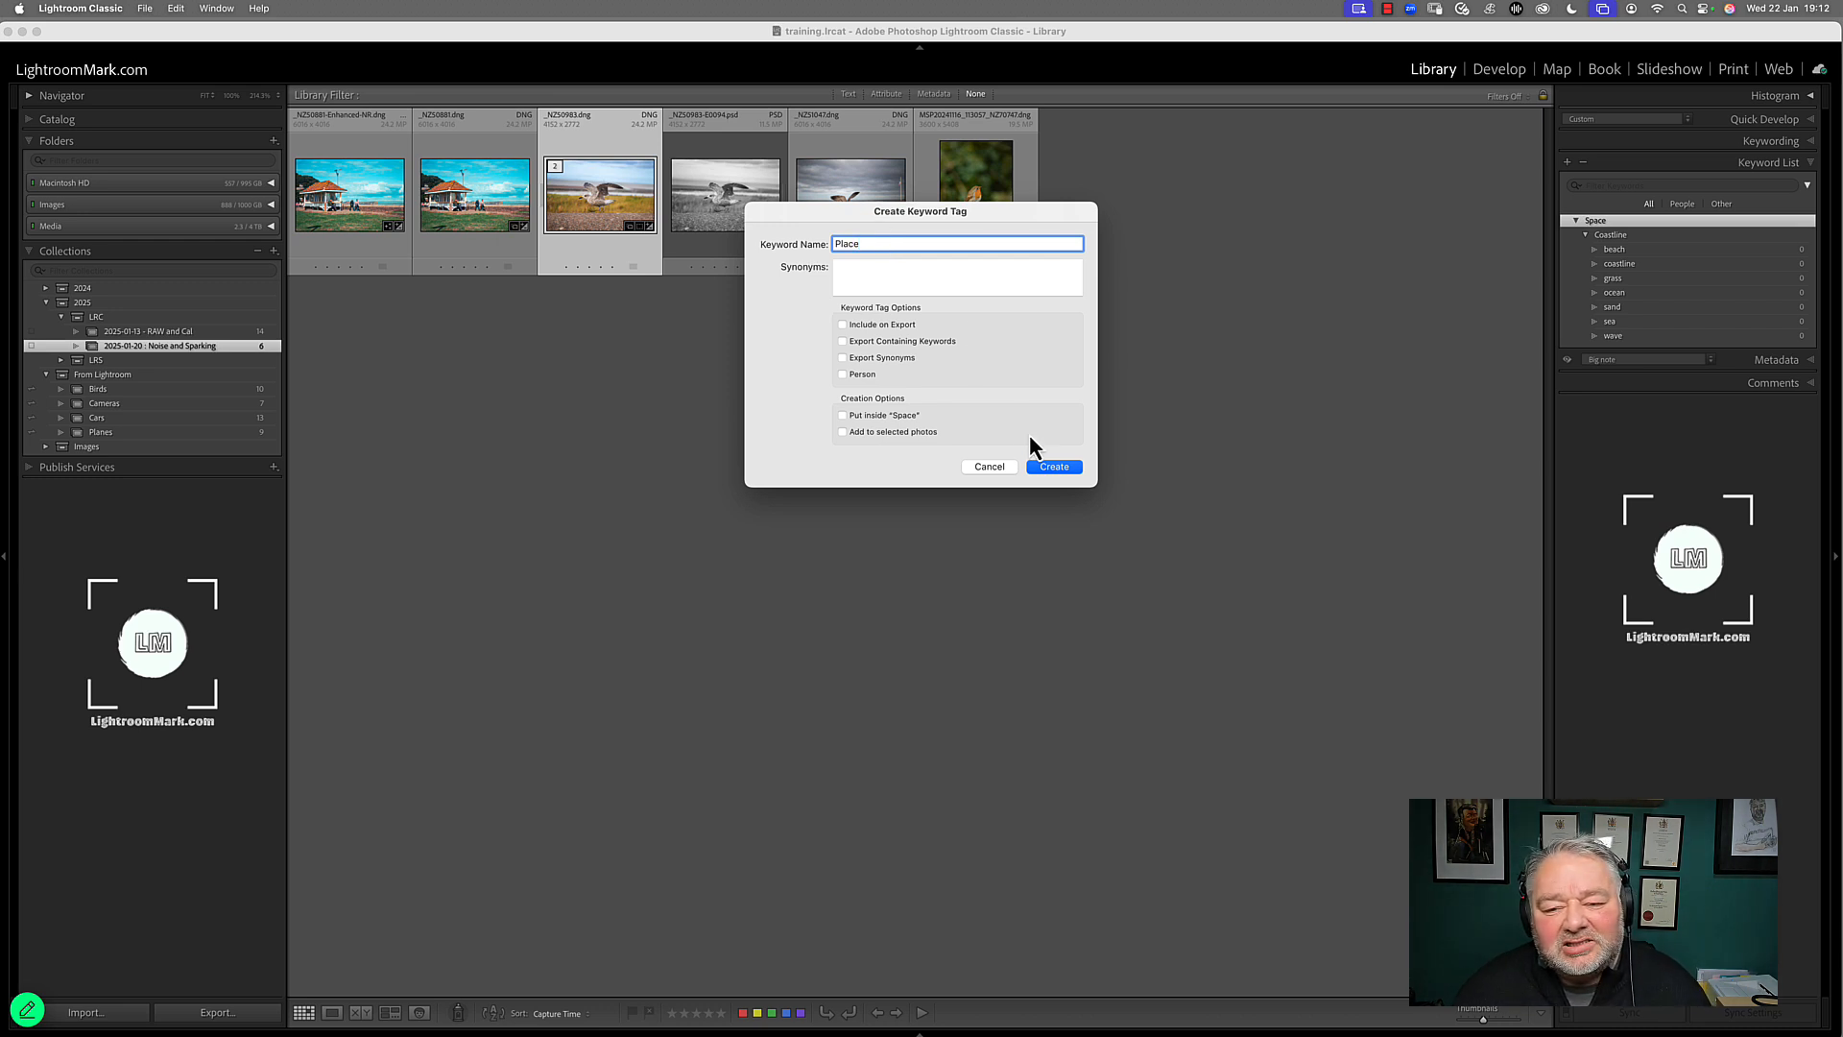
click(1046, 466)
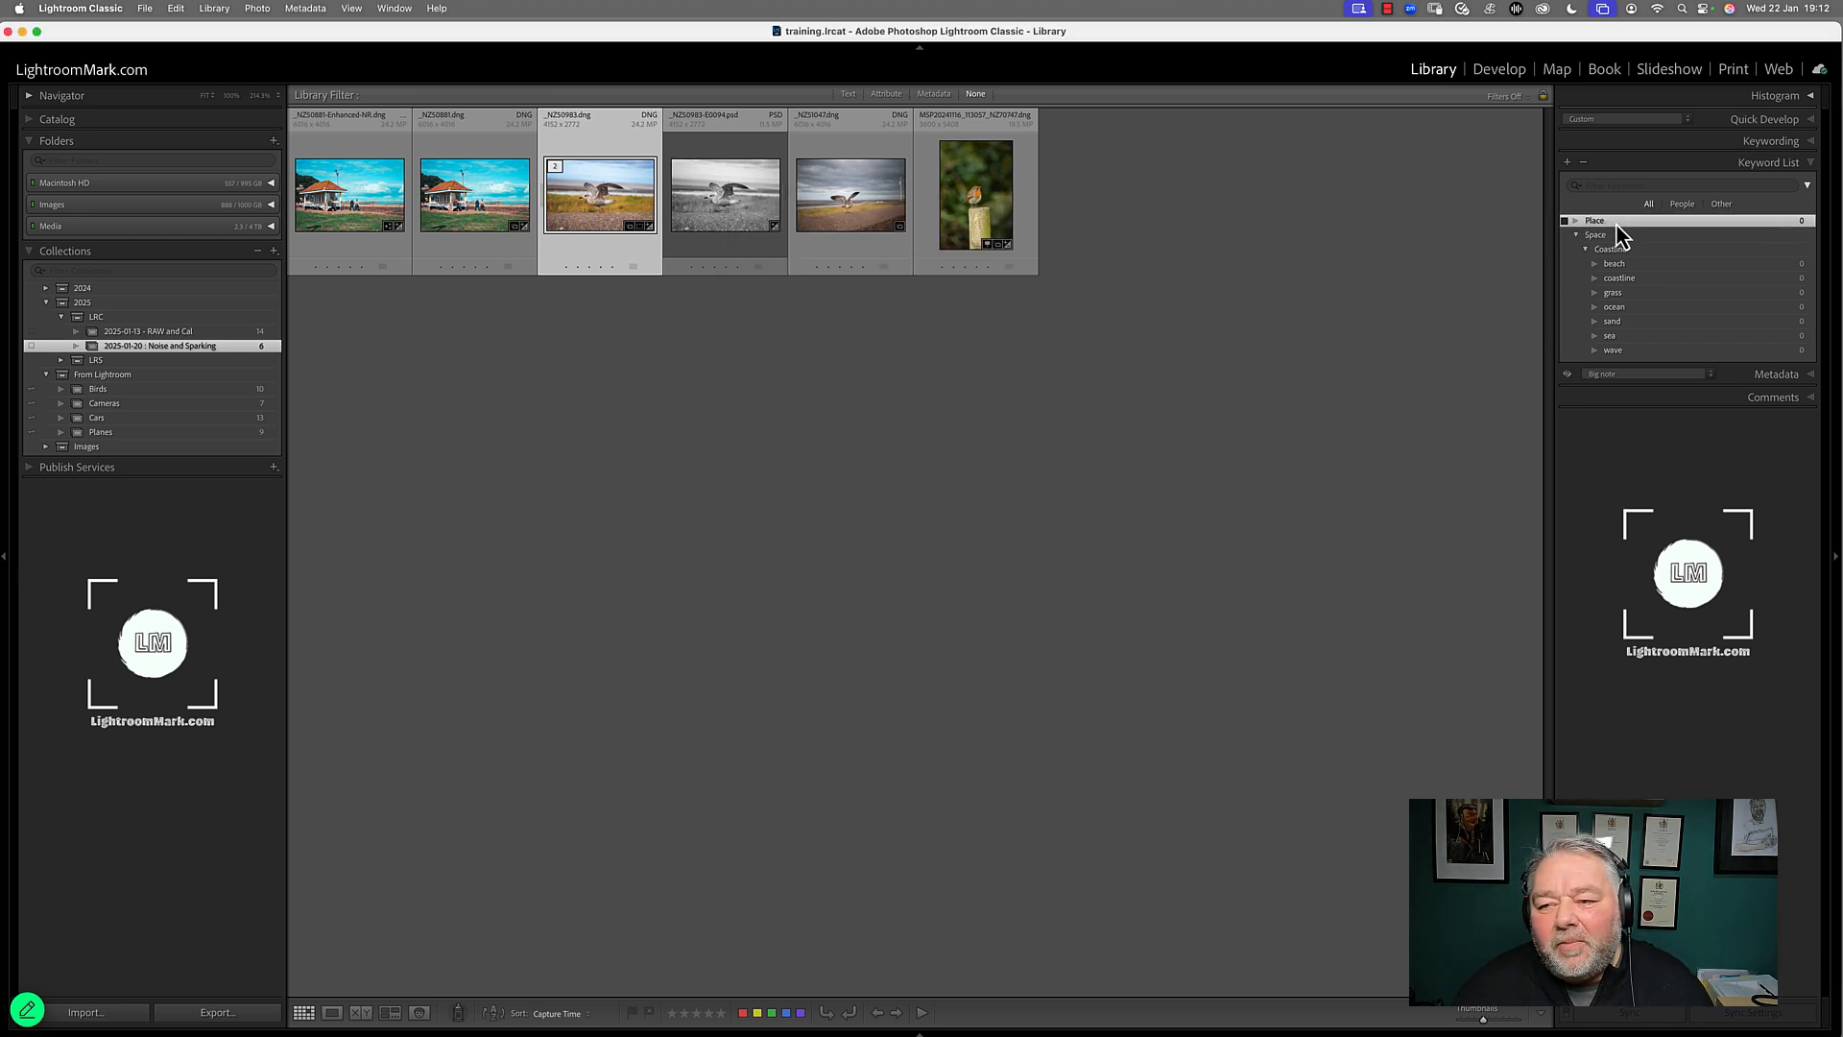
Create an exportable minehead keyword and move it inside Place
click(1567, 162)
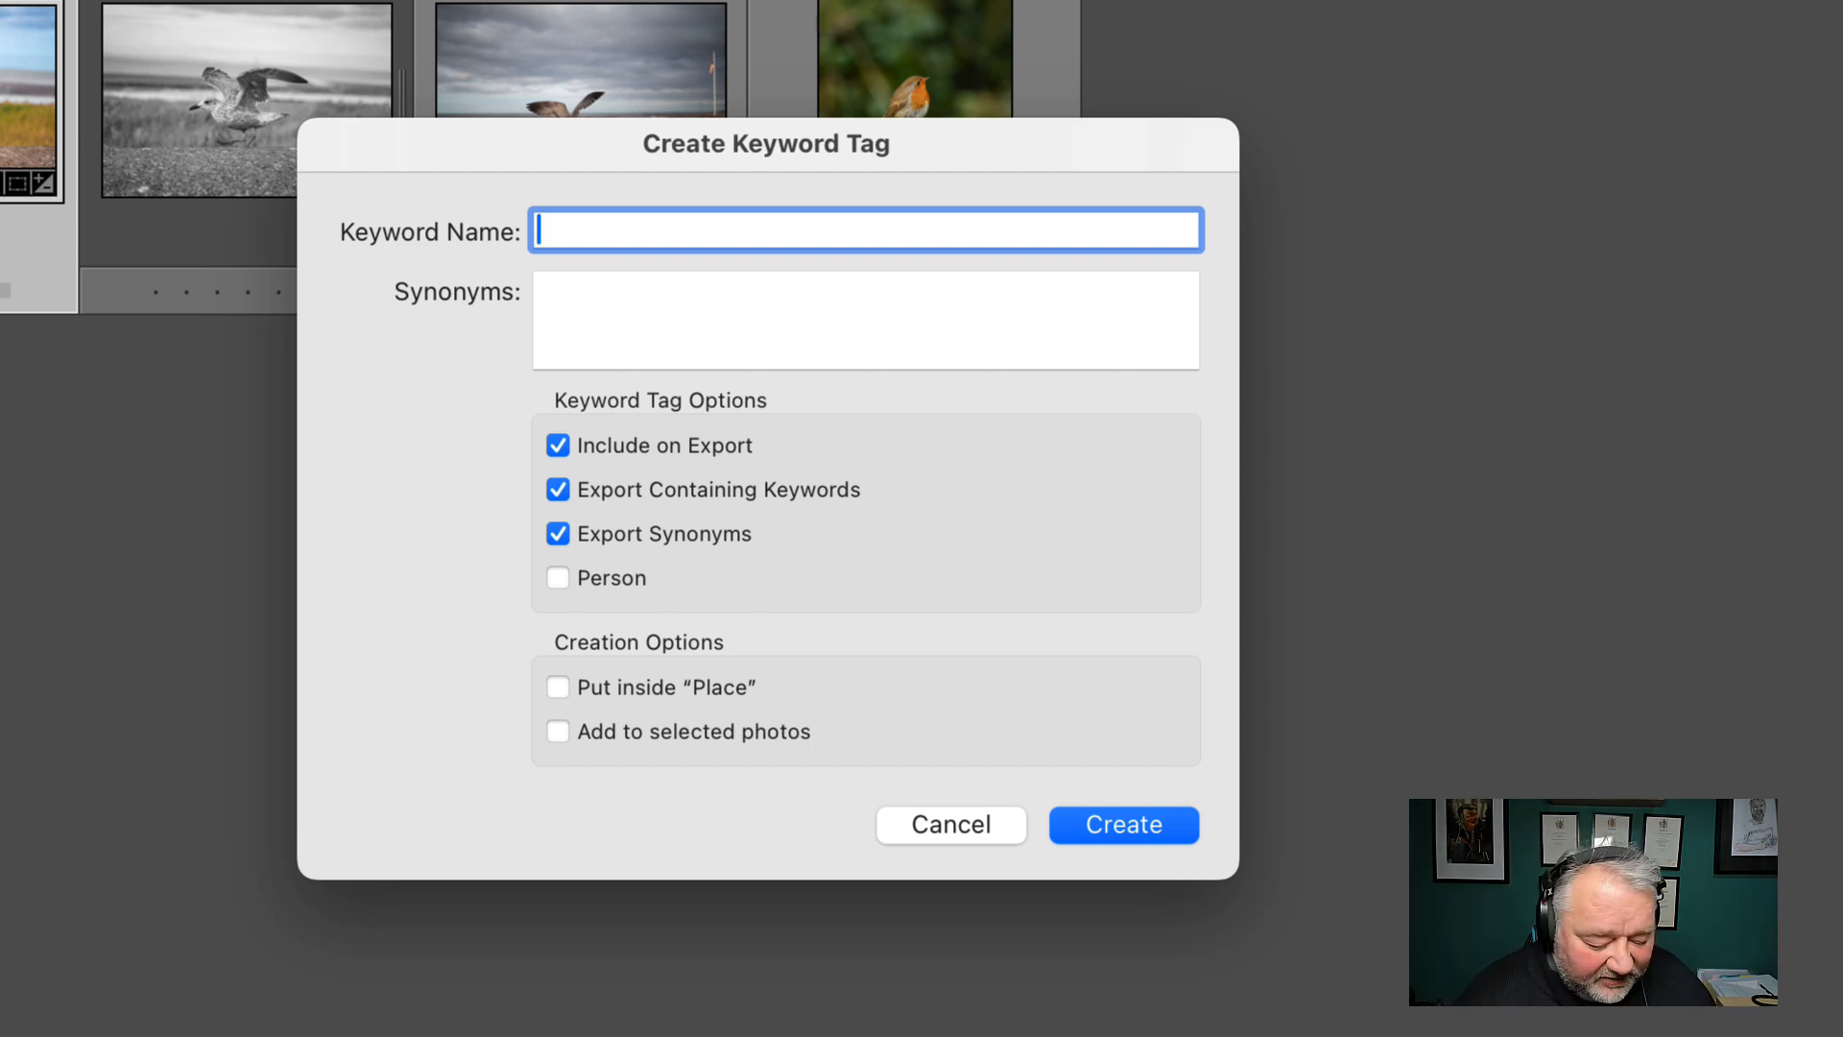
text(minehead)
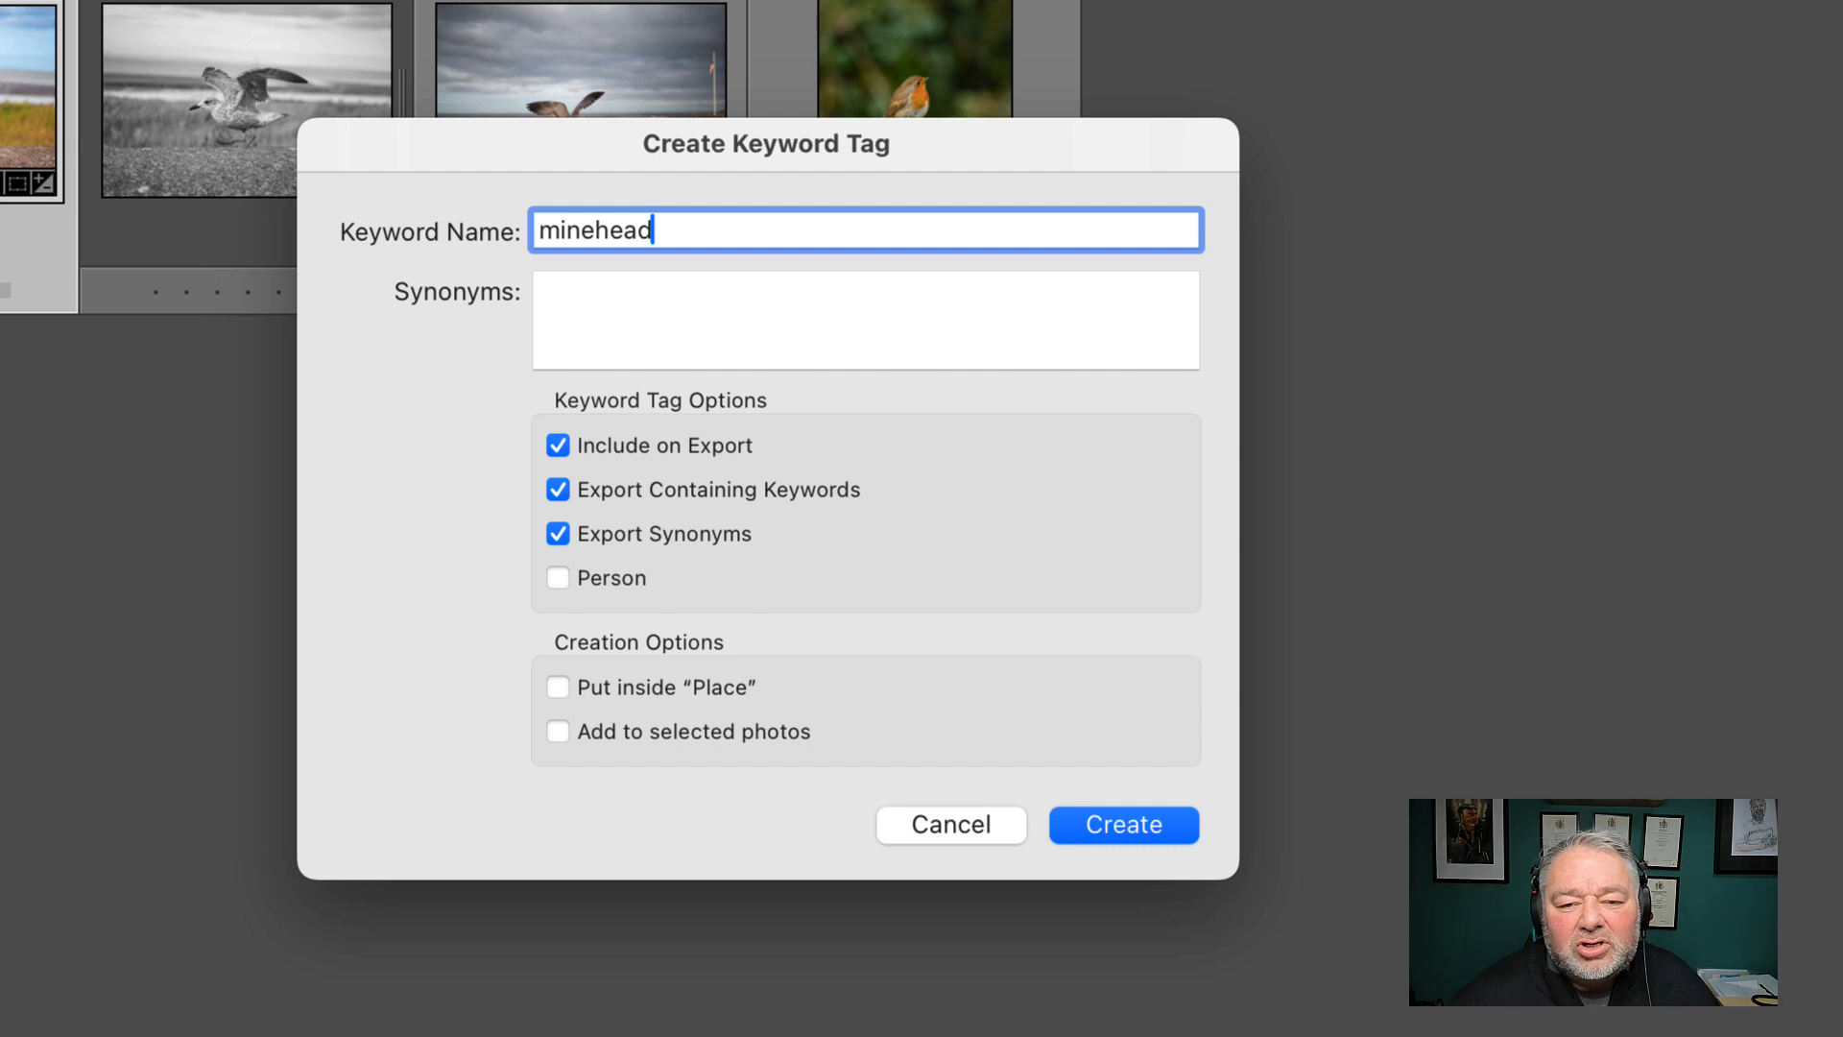
click(1104, 840)
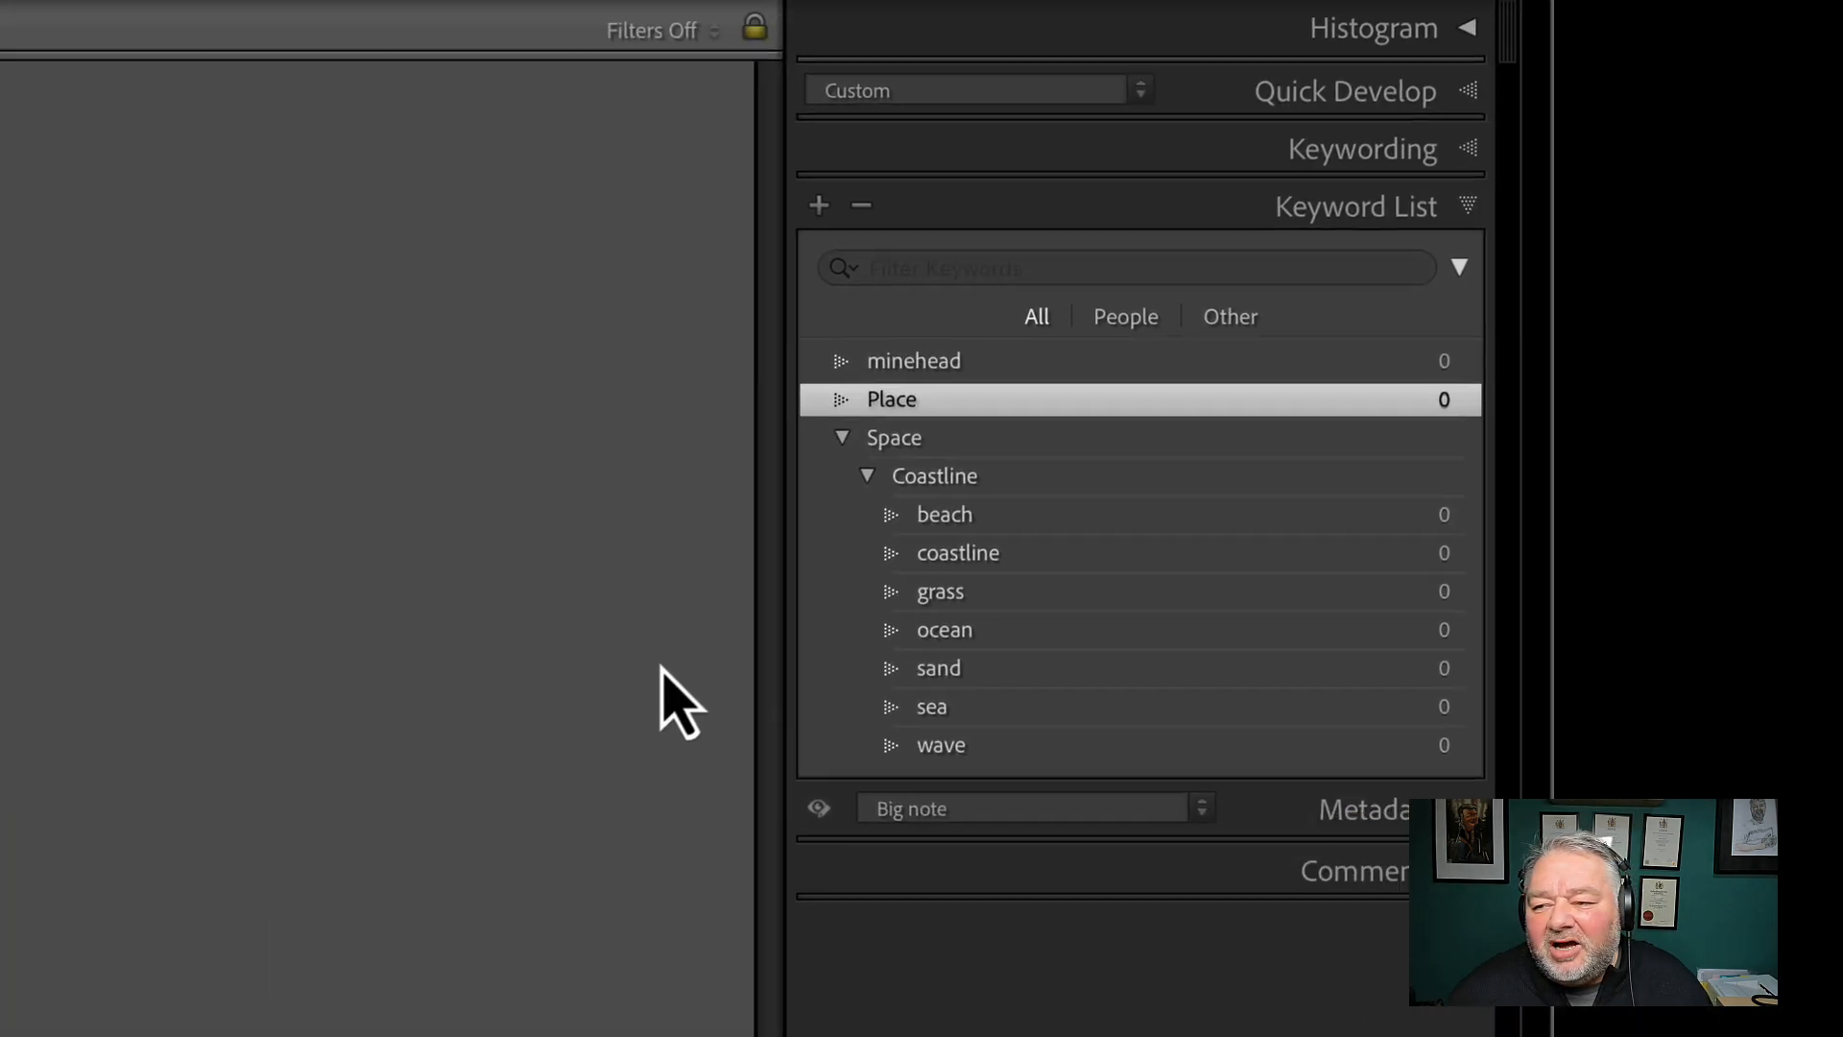
drag(939, 362, 963, 399)
drag(816, 406, 815, 388)
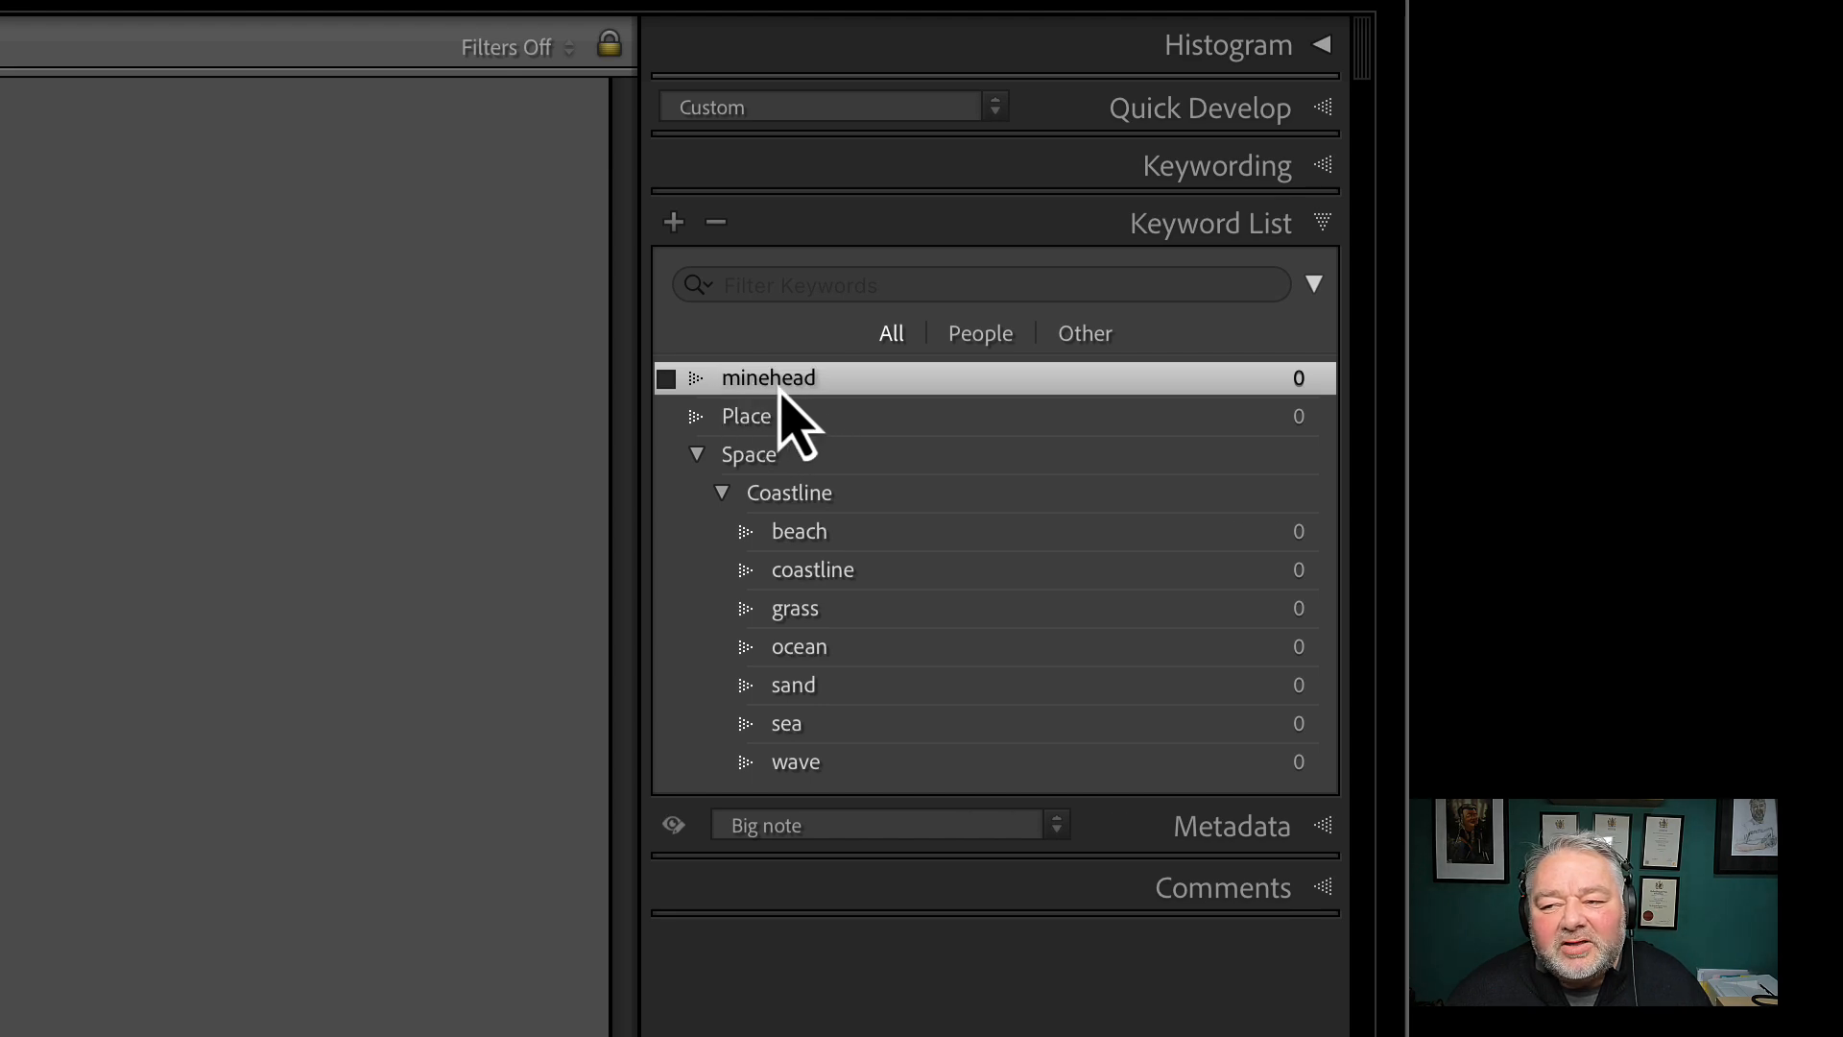
drag(780, 389, 807, 434)
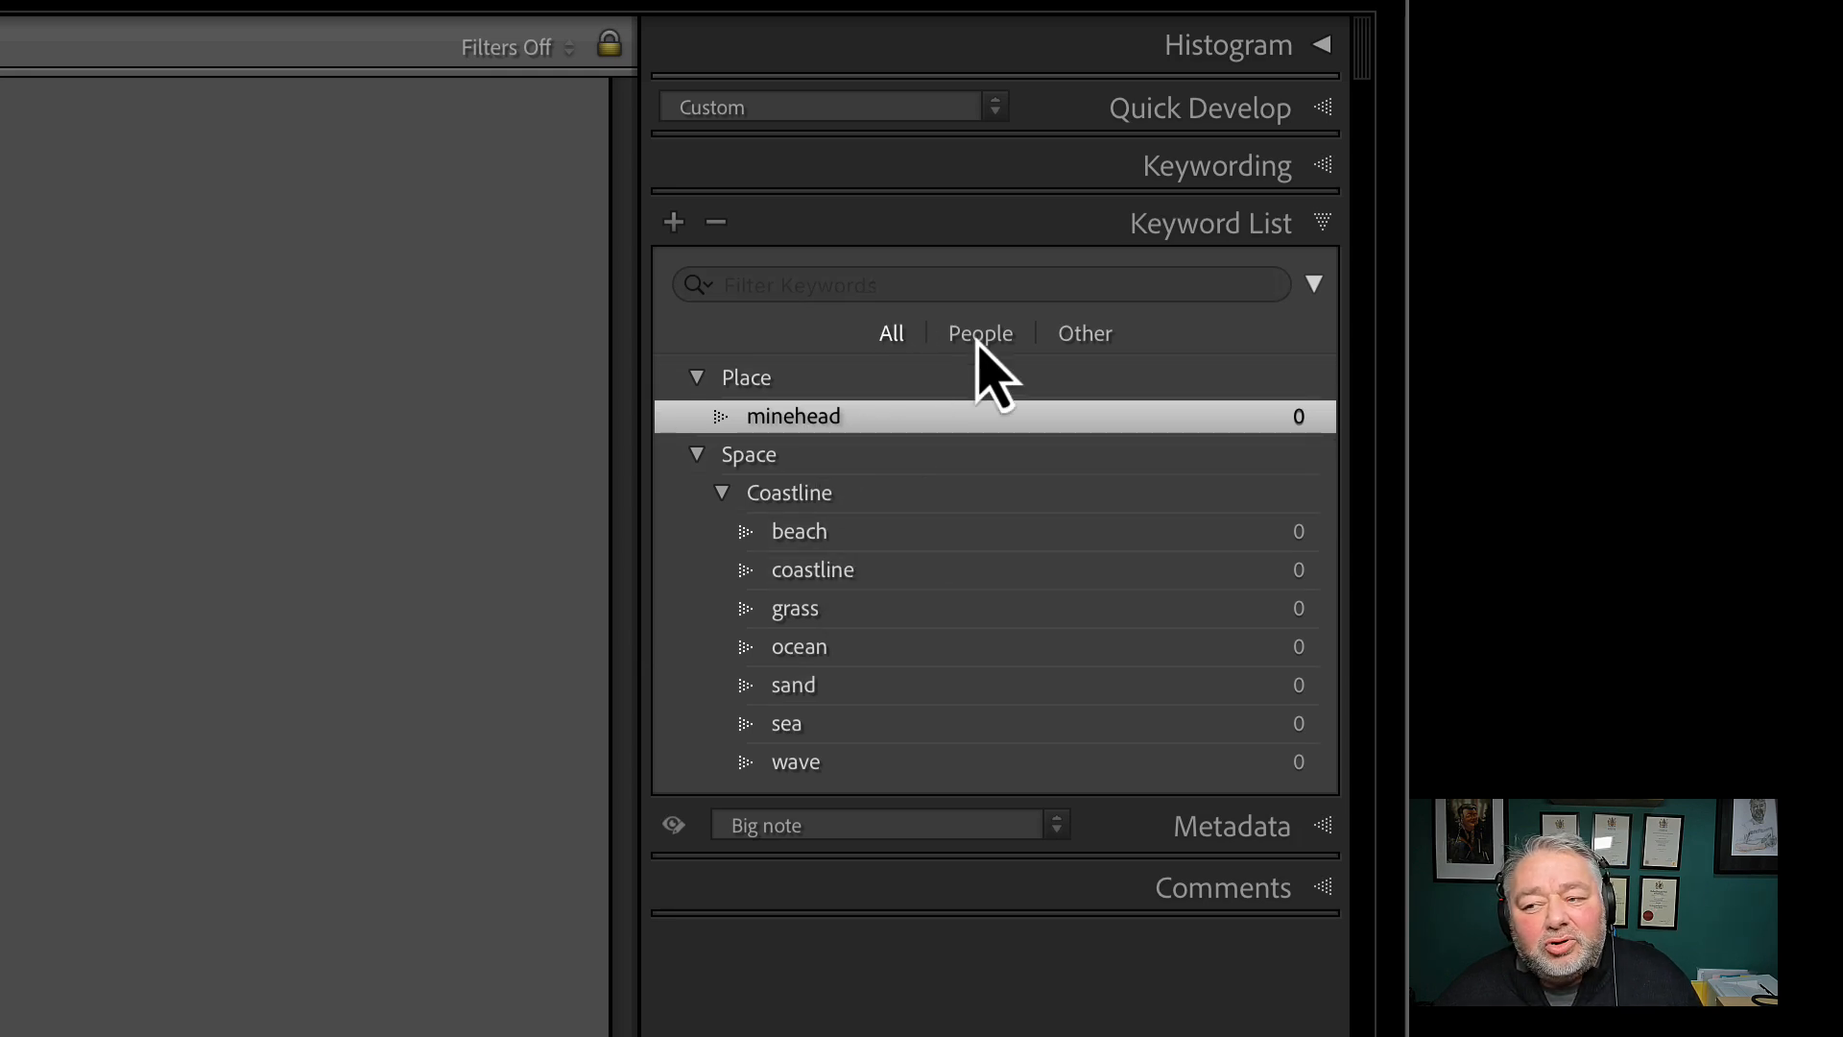
Create a UK keyword inside Place and select the minehead keyword
click(786, 382)
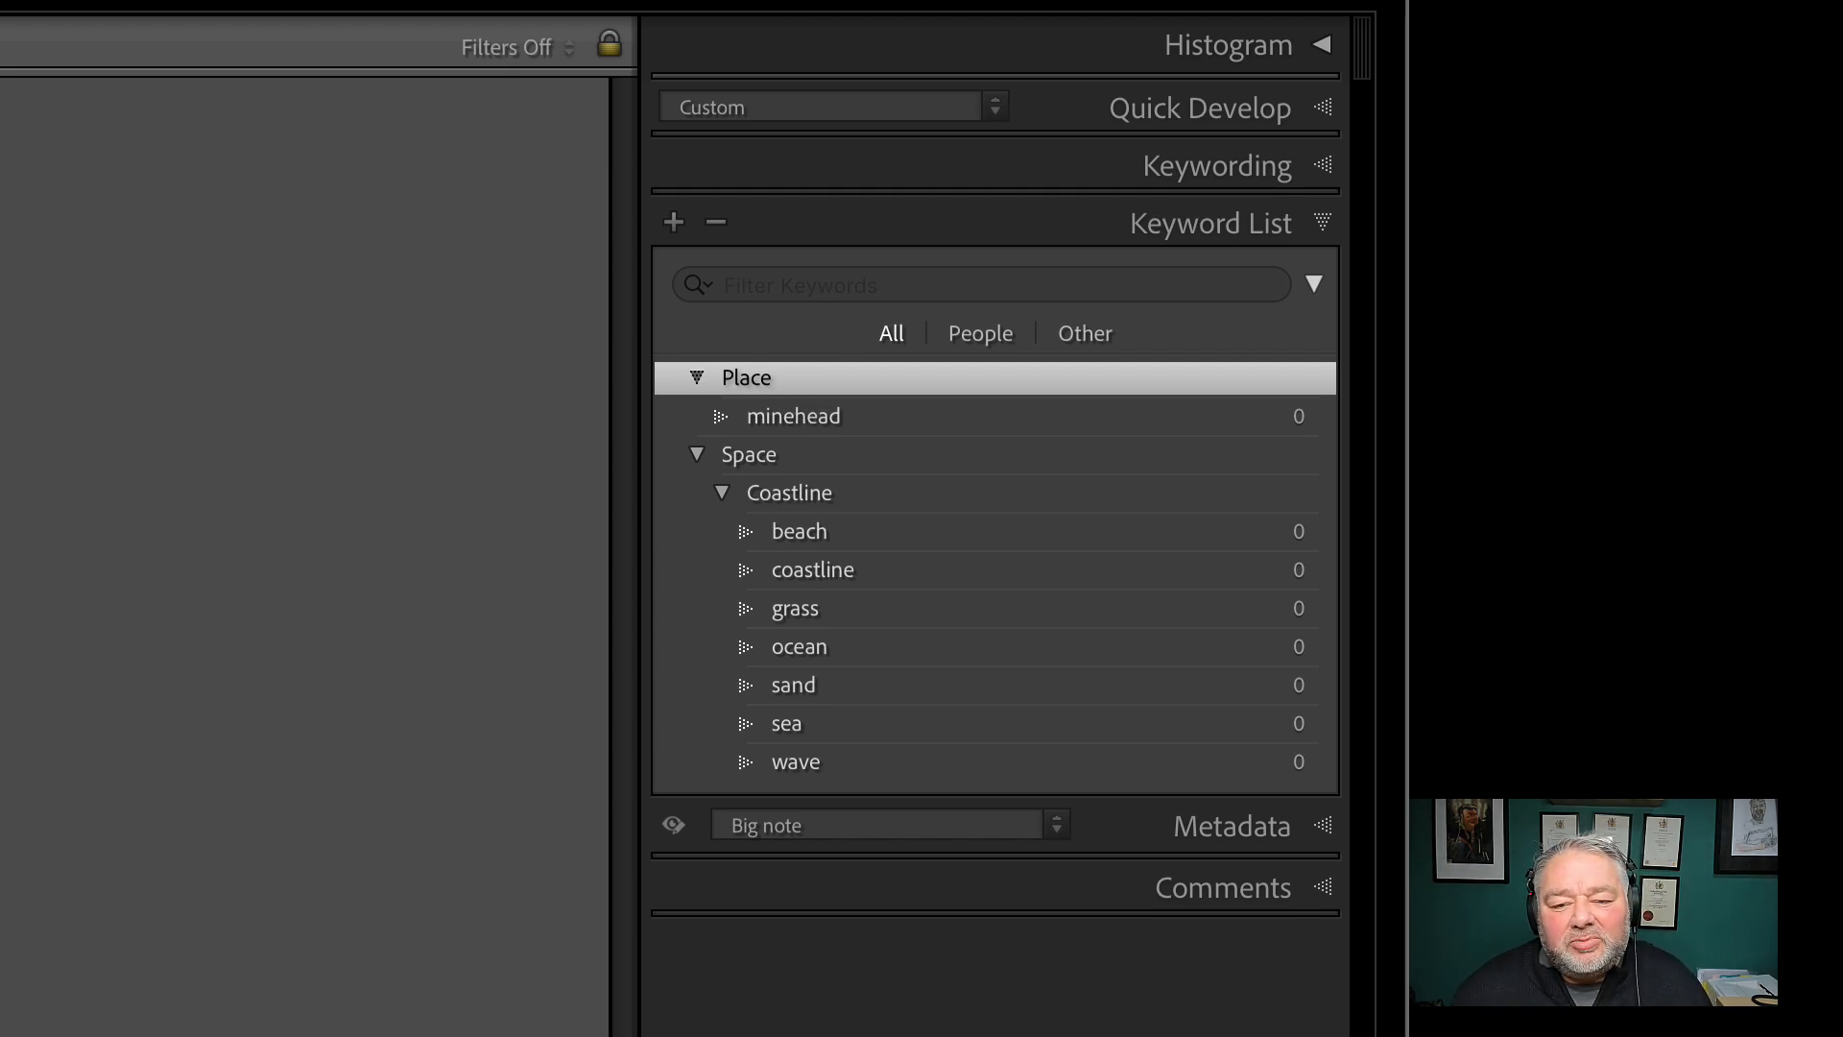
click(838, 423)
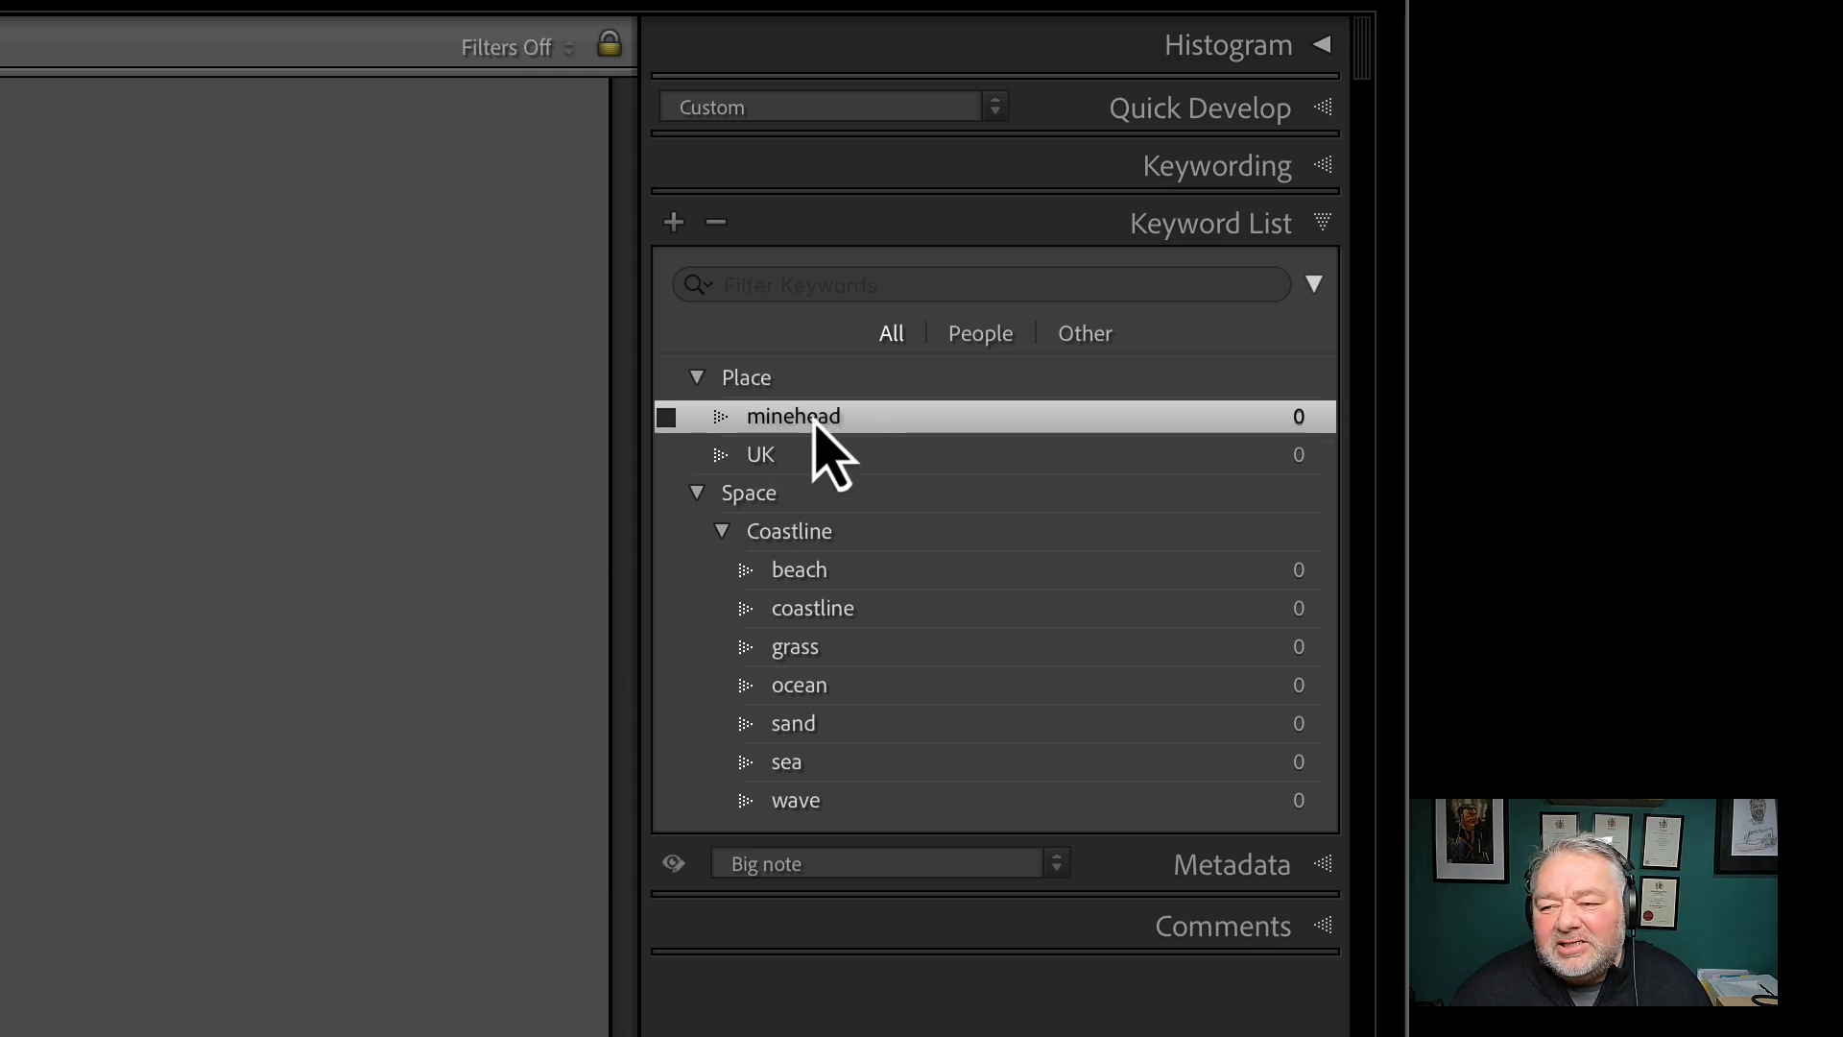
Move the minehead keyword inside UK and enlarge the photo thumbnails in the grid
drag(814, 422, 853, 459)
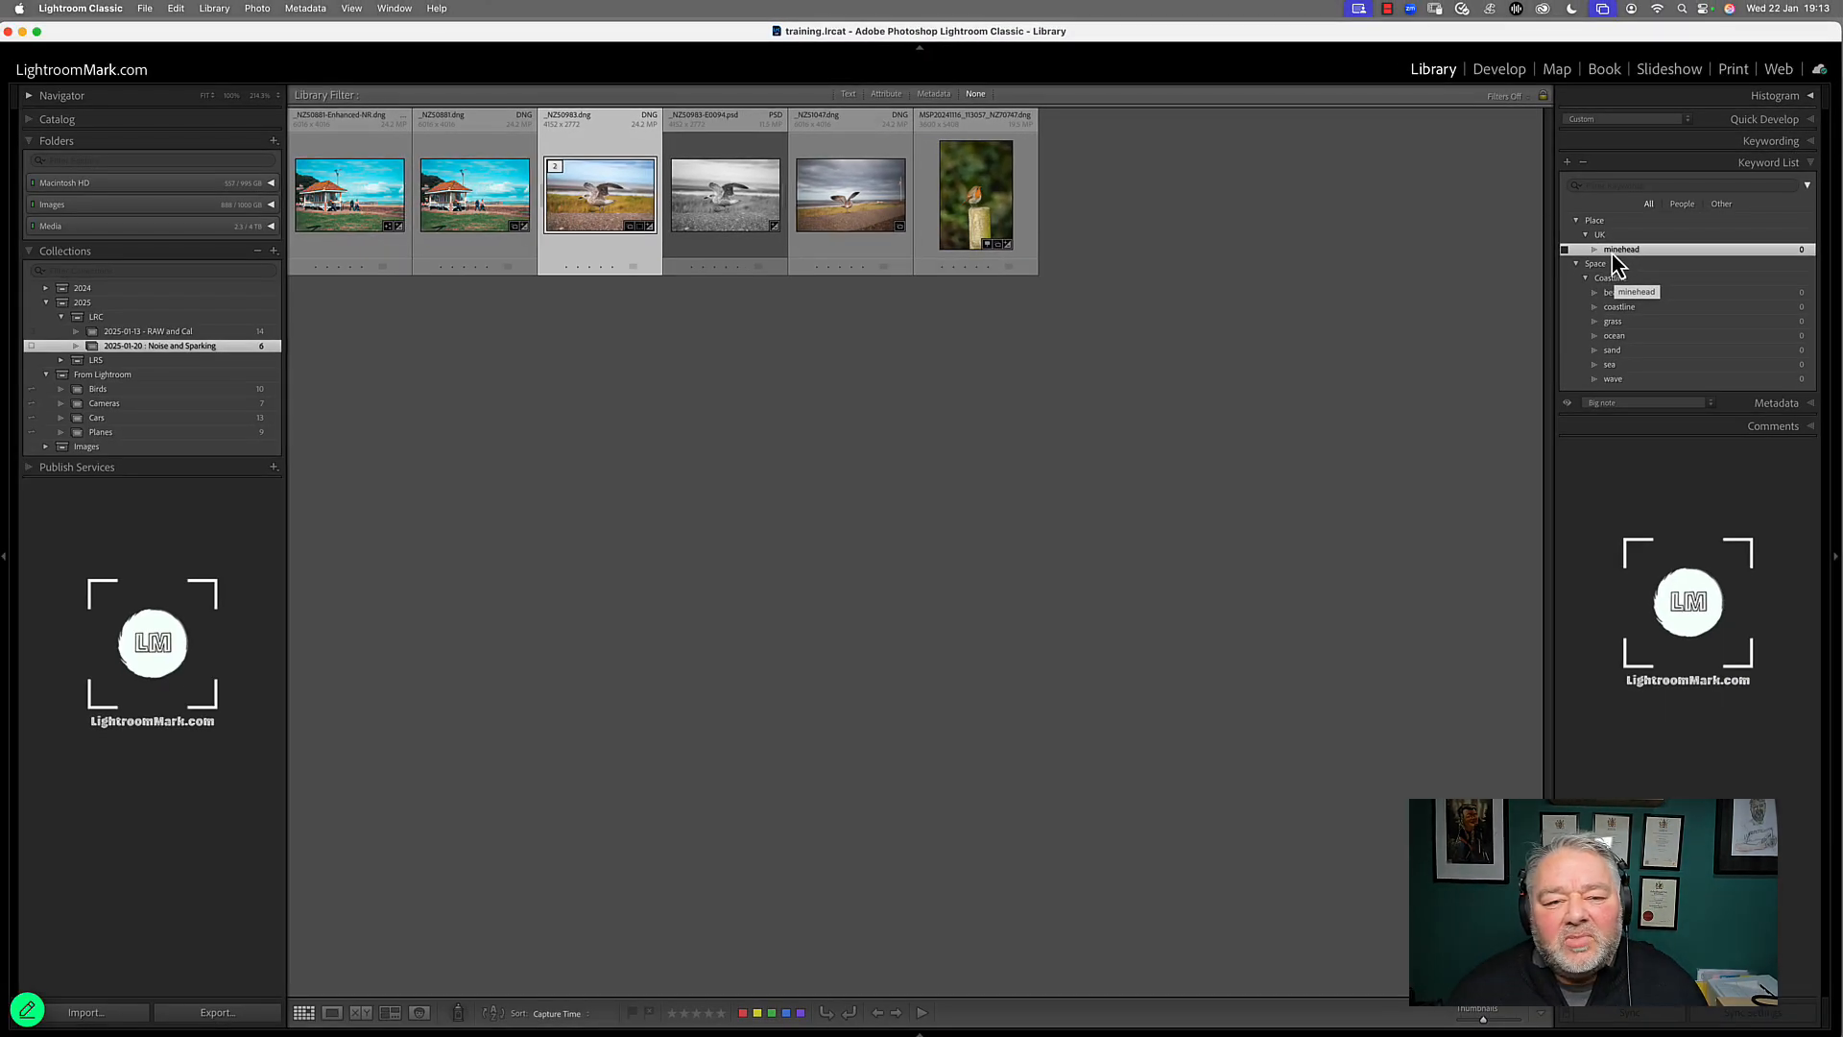
double_click(610, 200)
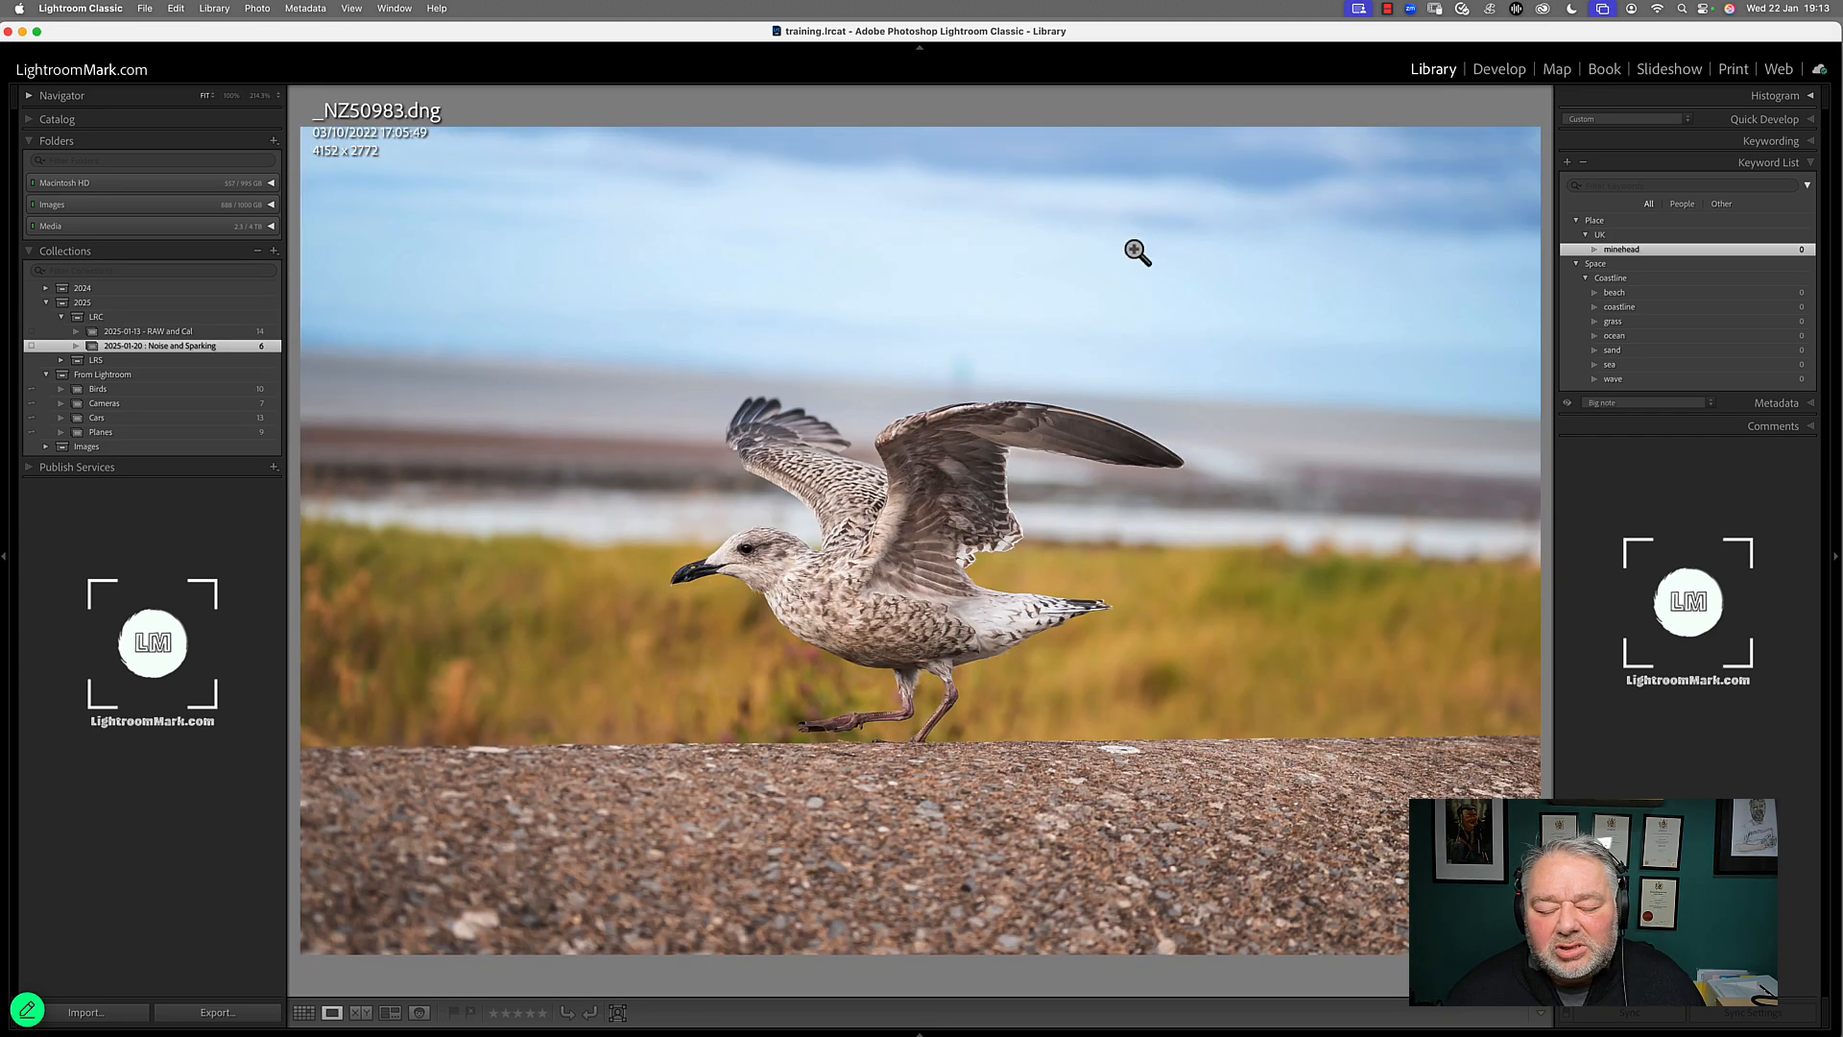
key(g)
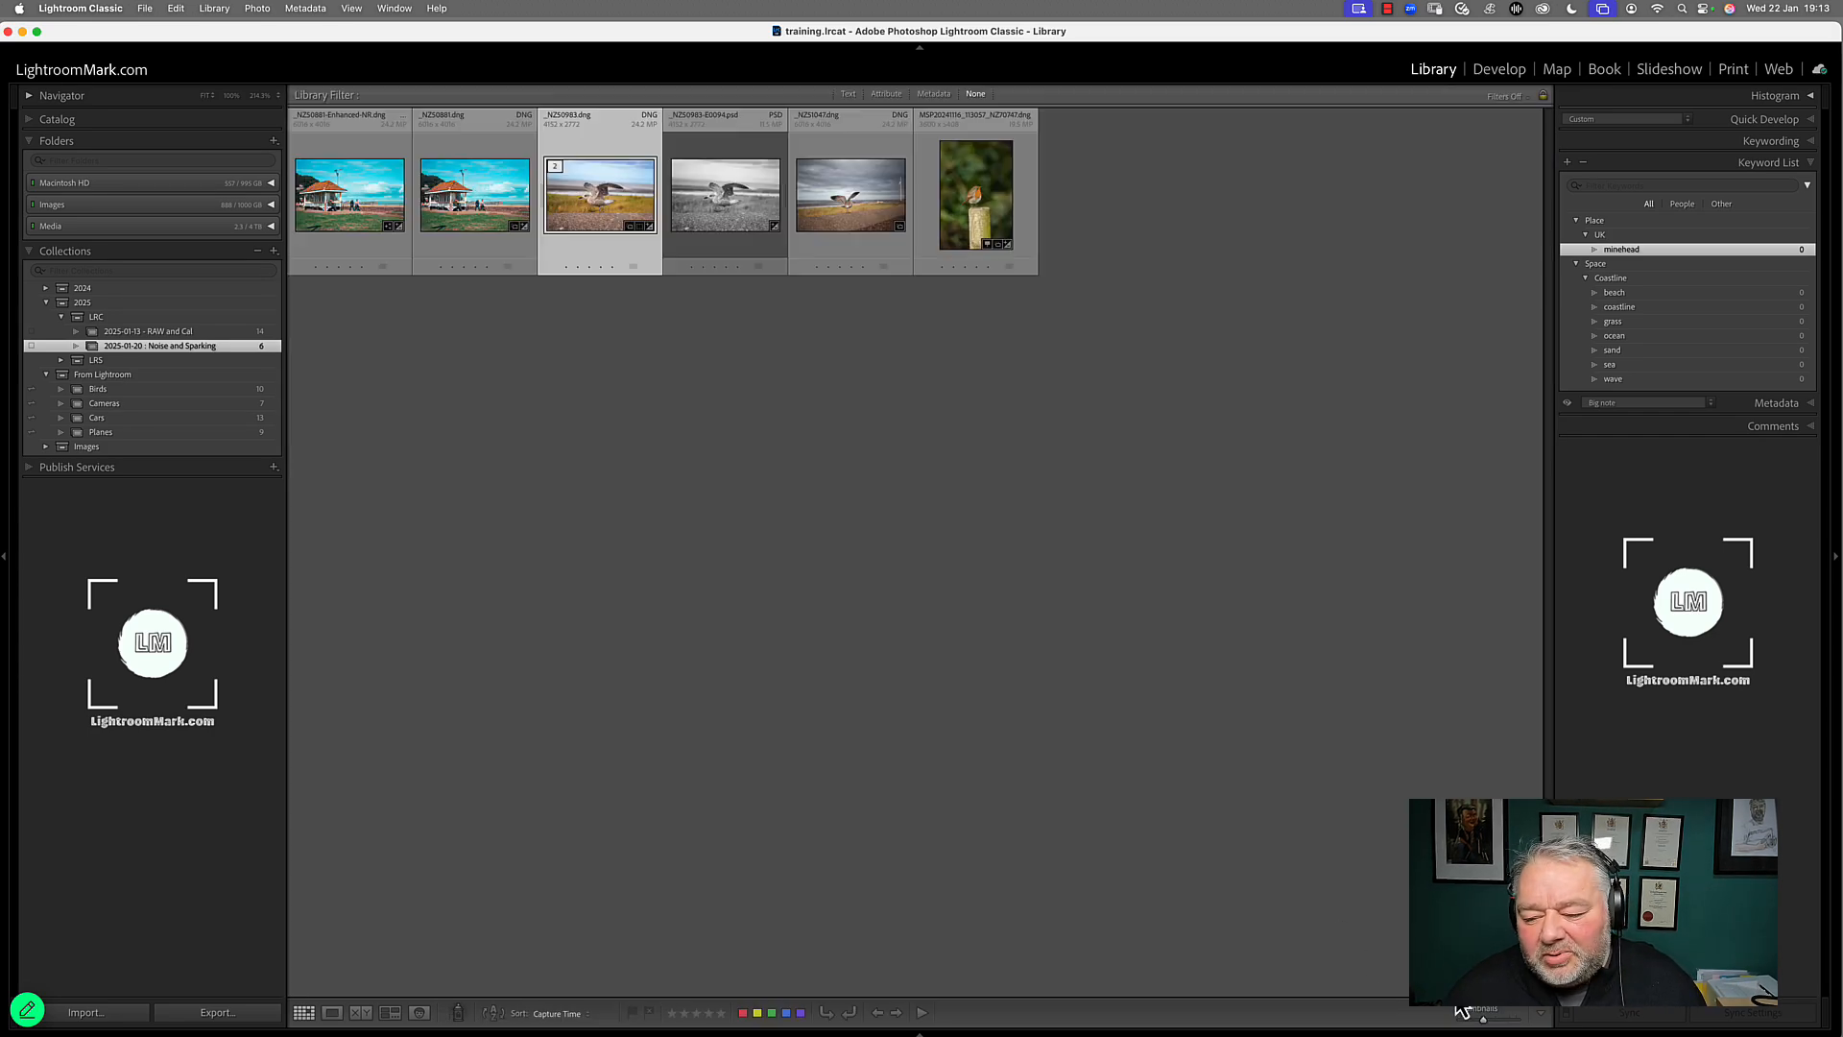
drag(1486, 1026, 1504, 1027)
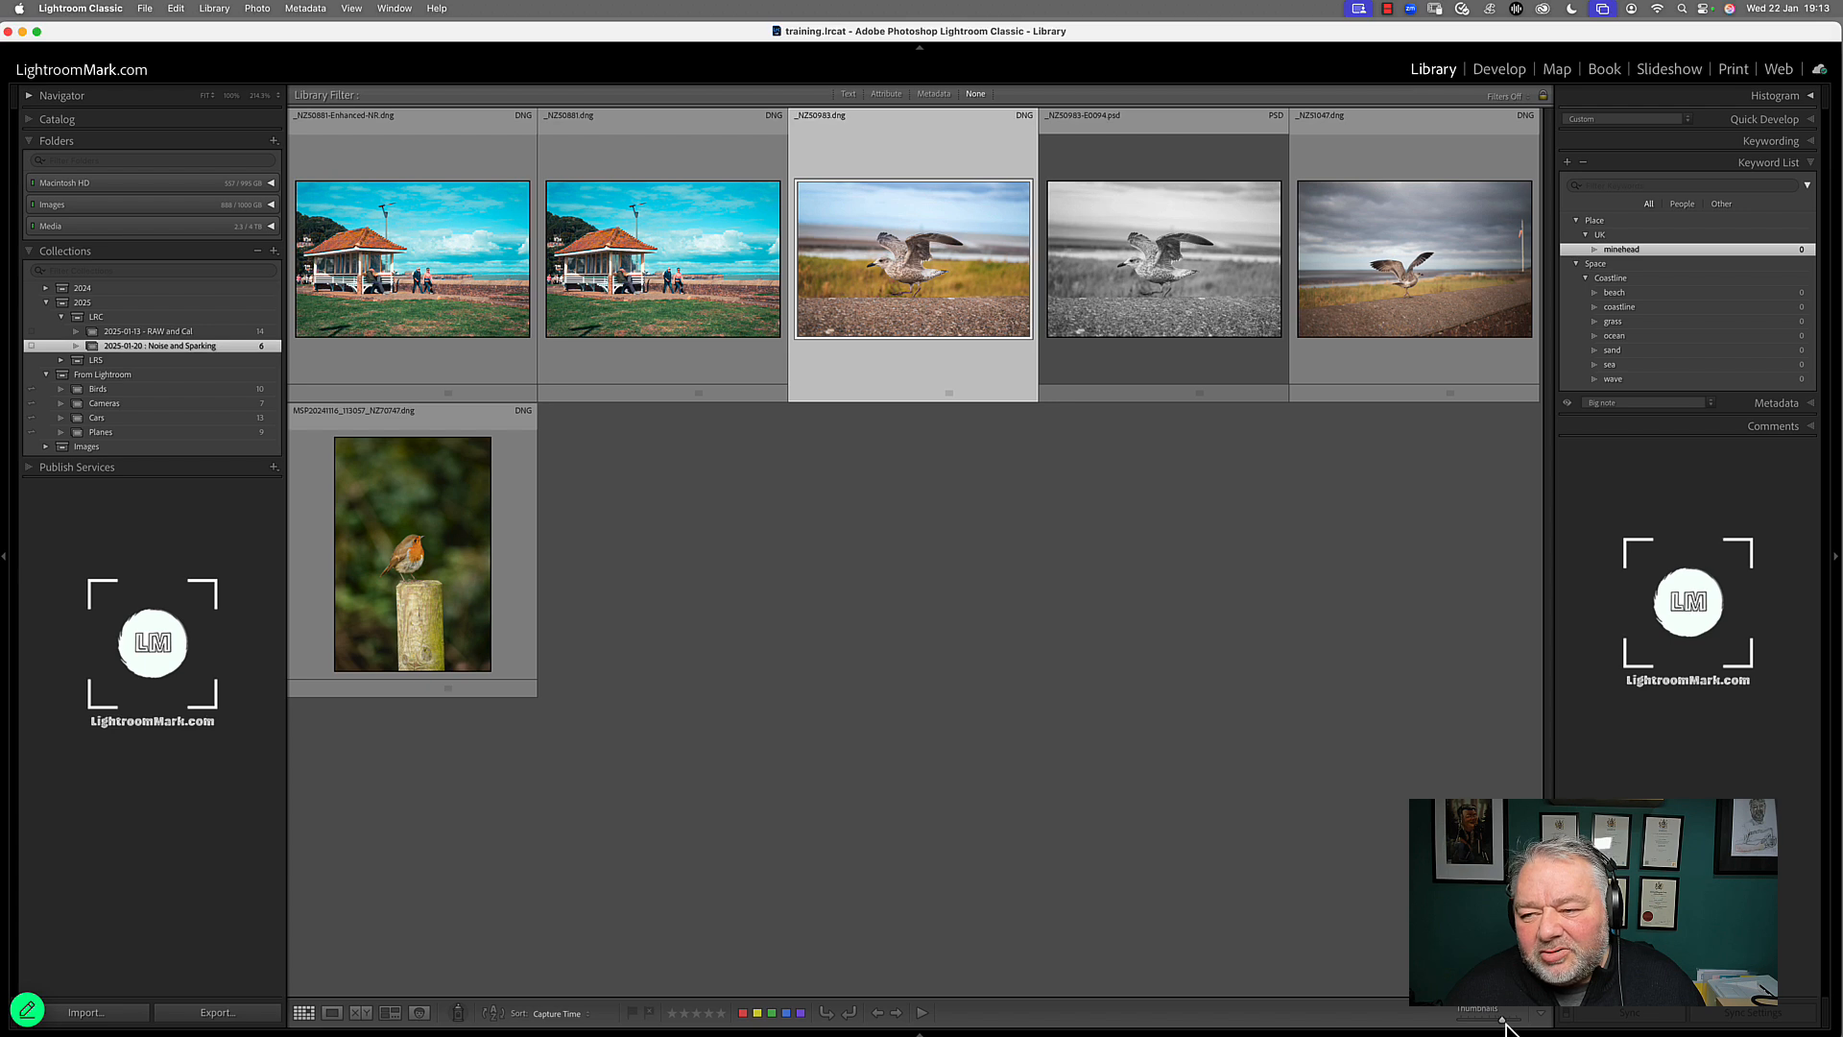
Apply the minehead, beach and grass keywords to the colour gull photo _NZ50983.dng and show its keyword tags
drag(1613, 257, 936, 259)
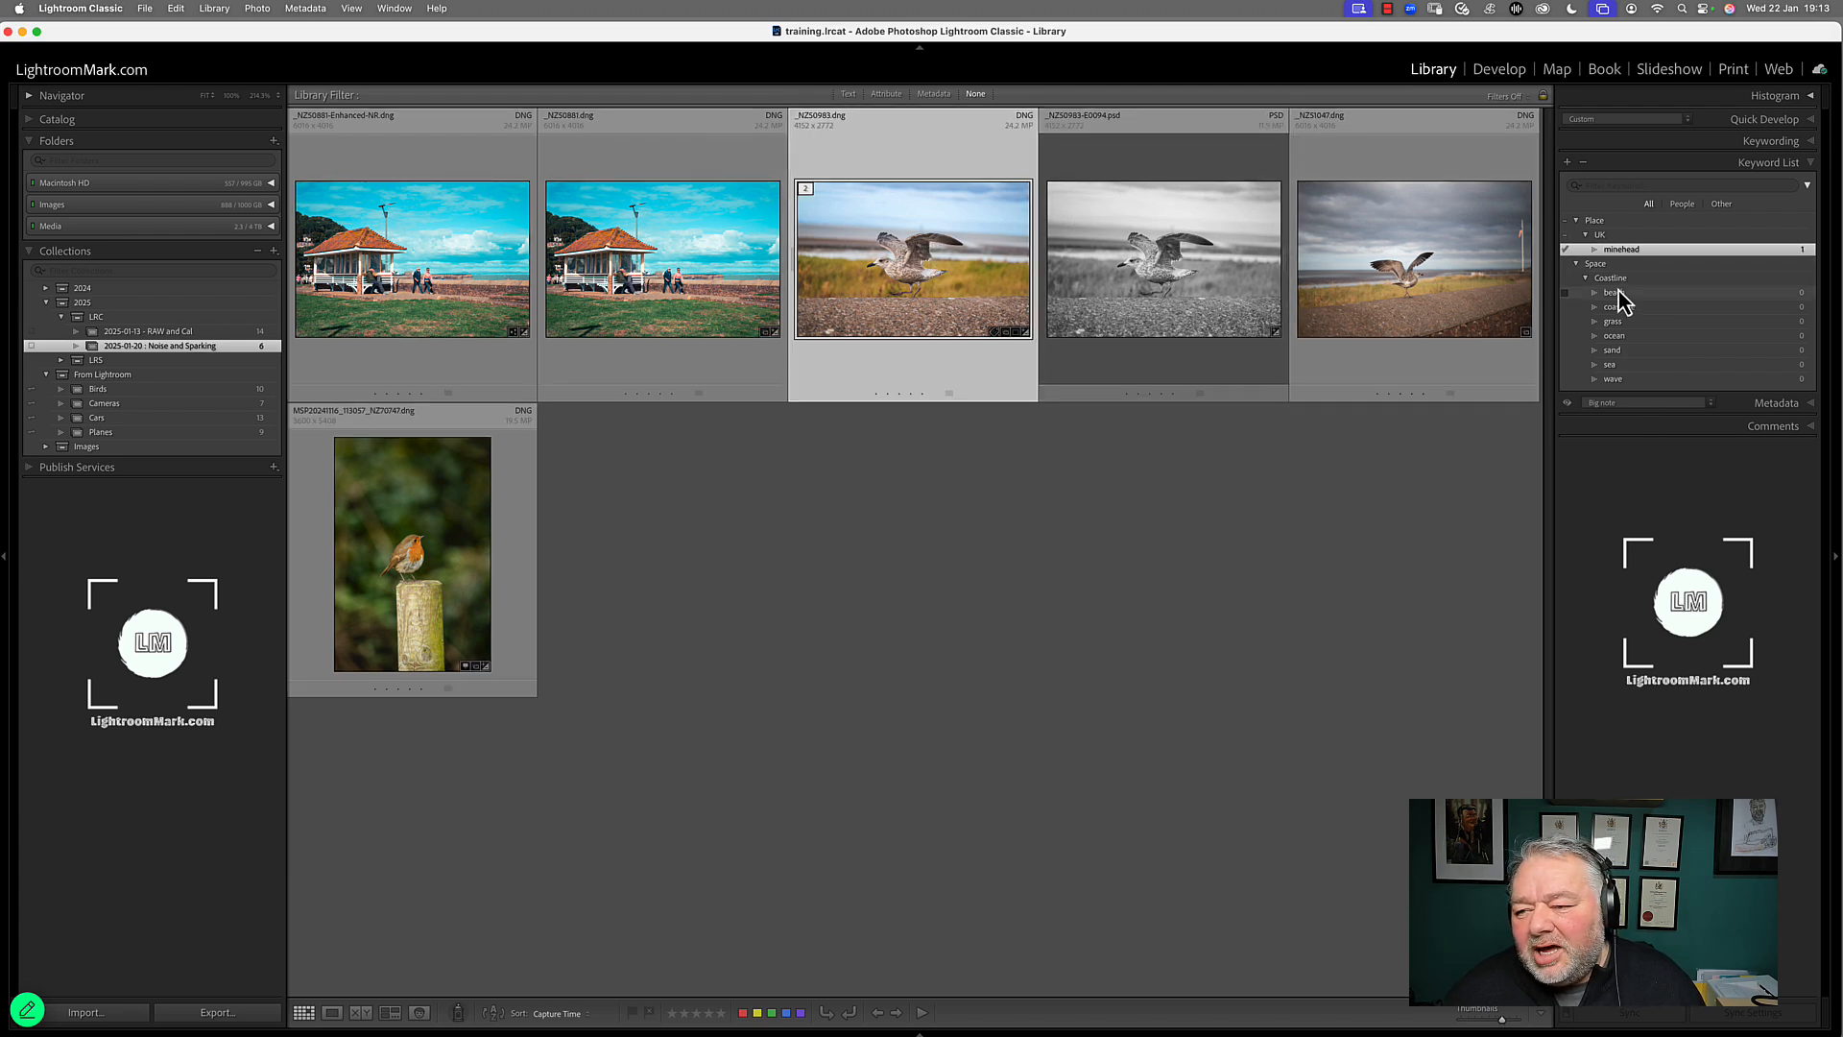
drag(1621, 293, 944, 273)
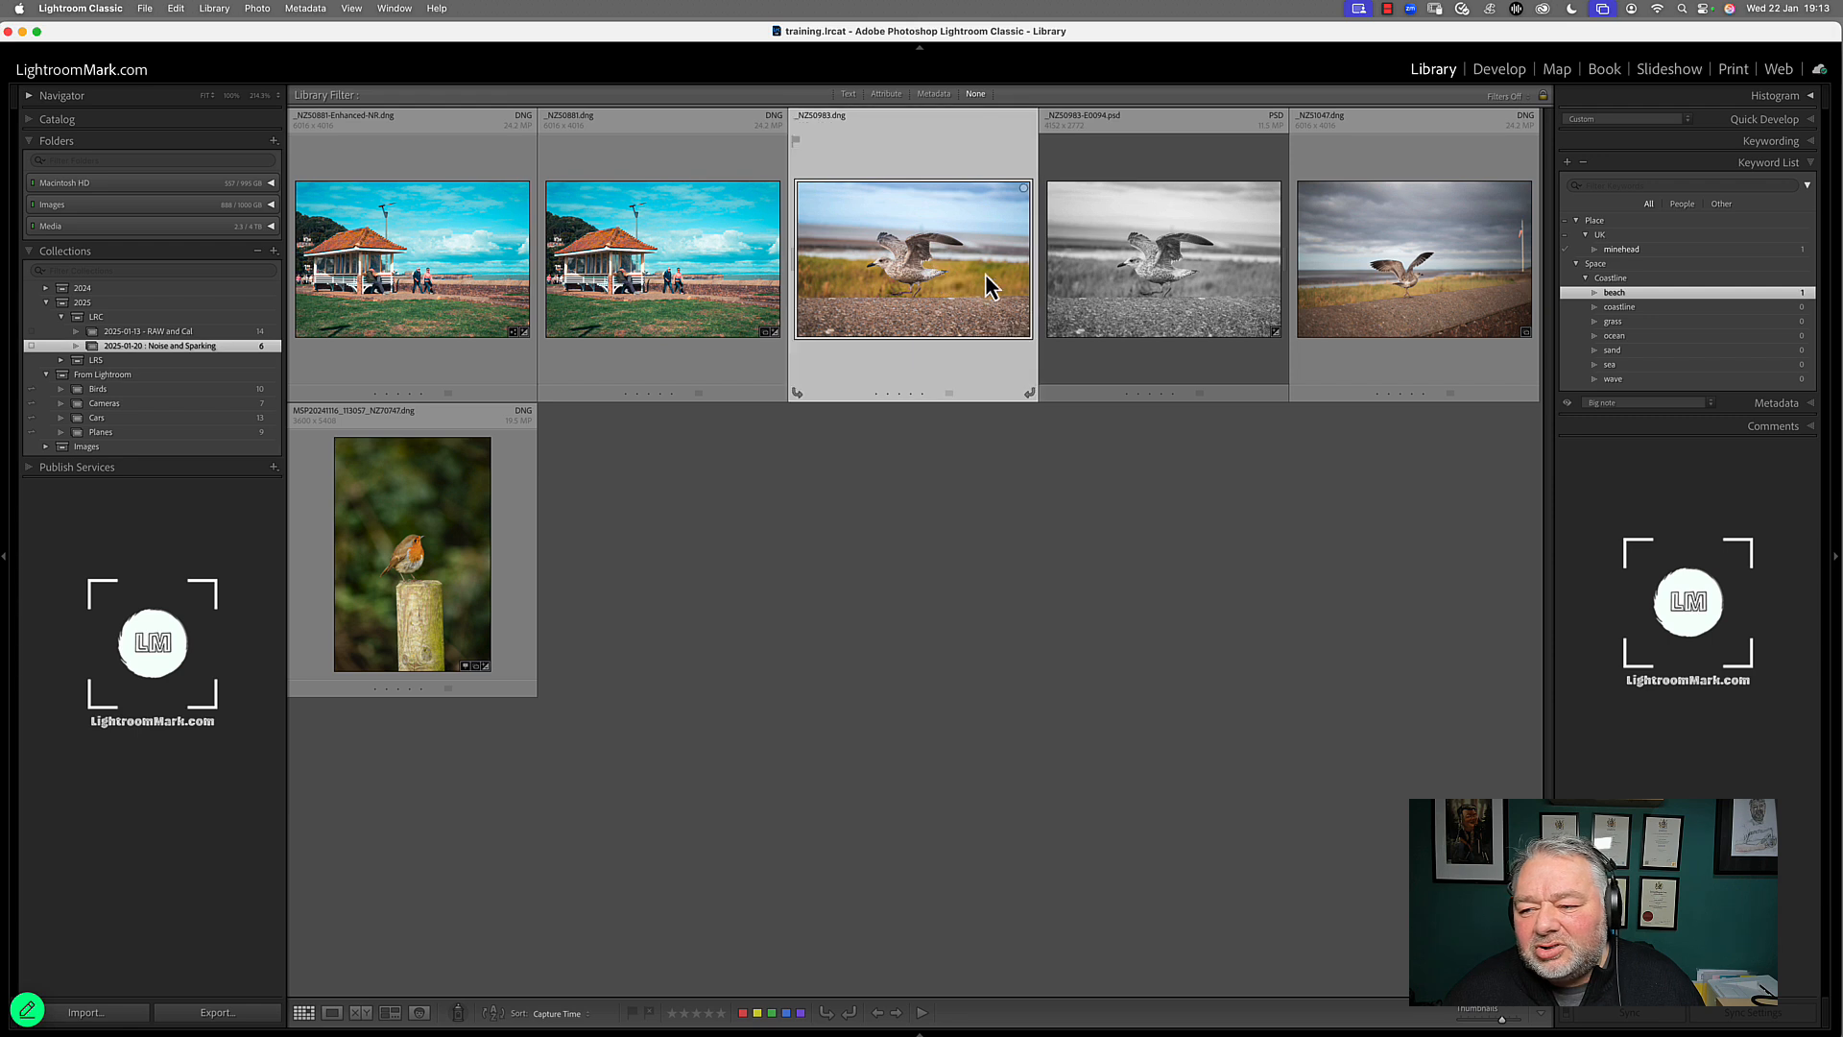
click(1627, 324)
drag(1626, 327, 981, 281)
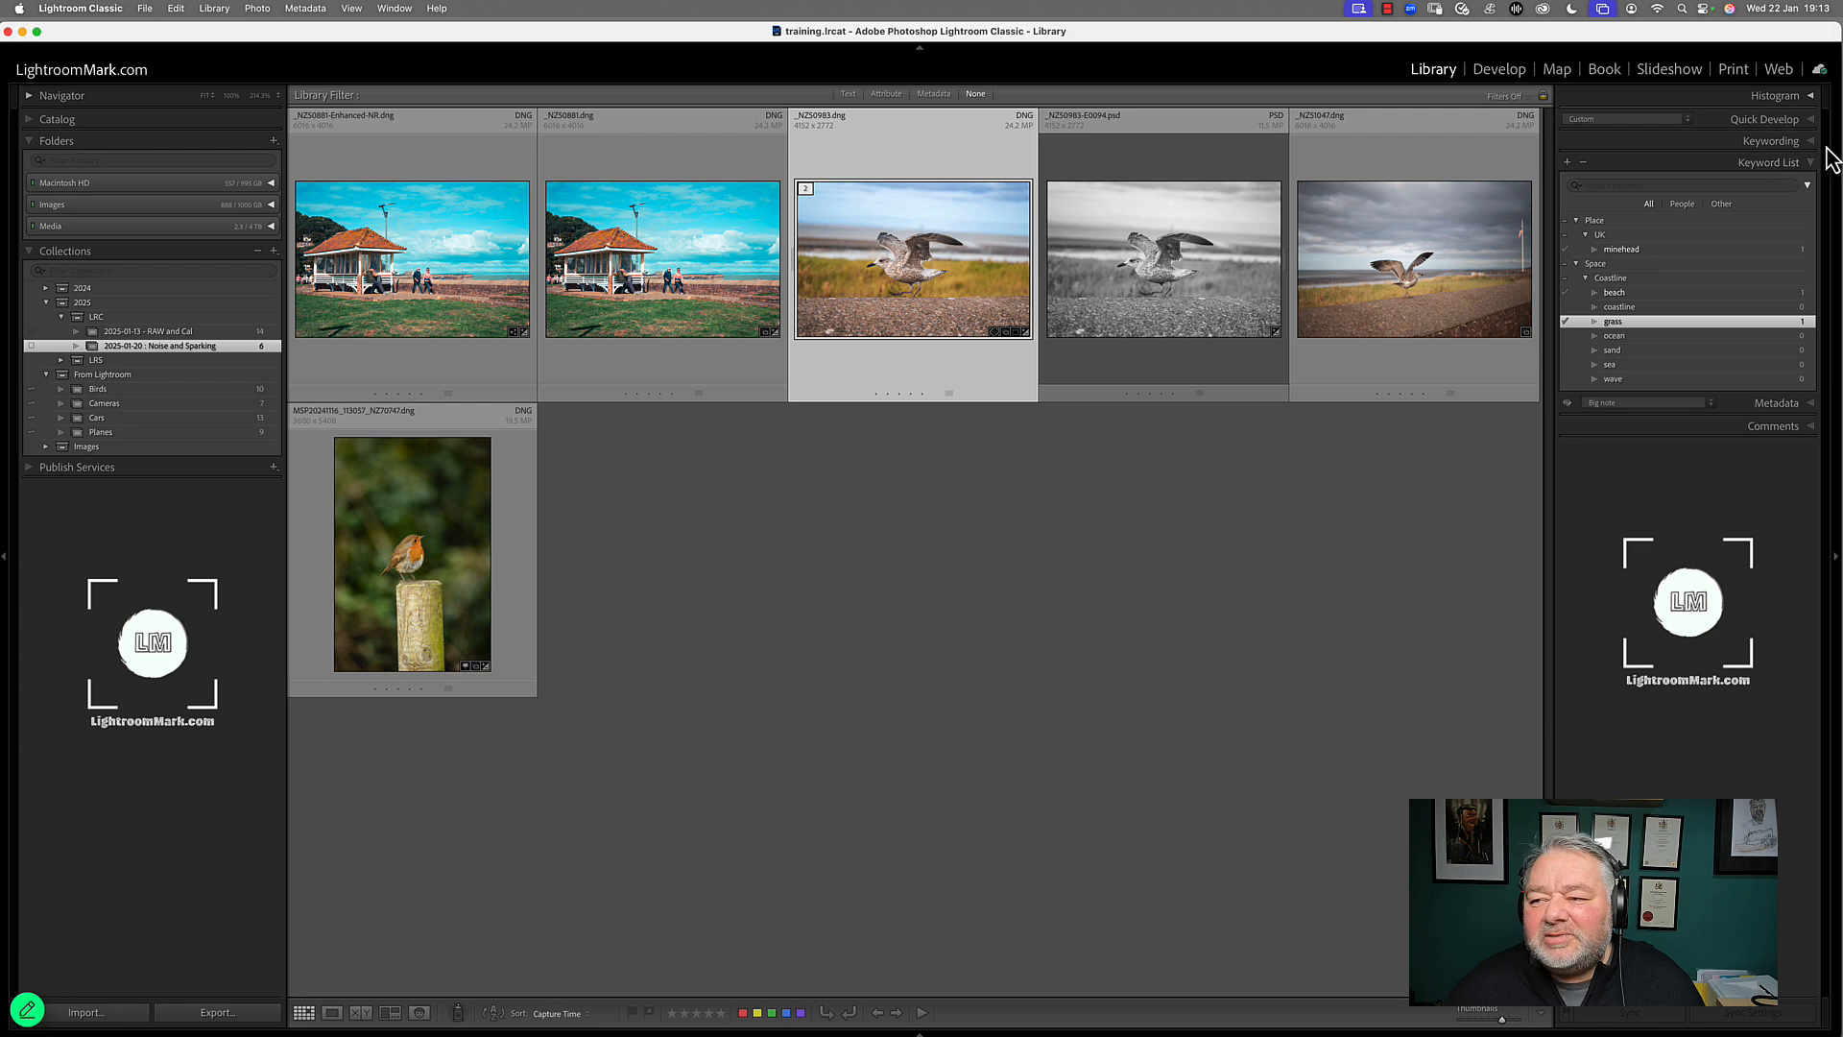
click(1789, 144)
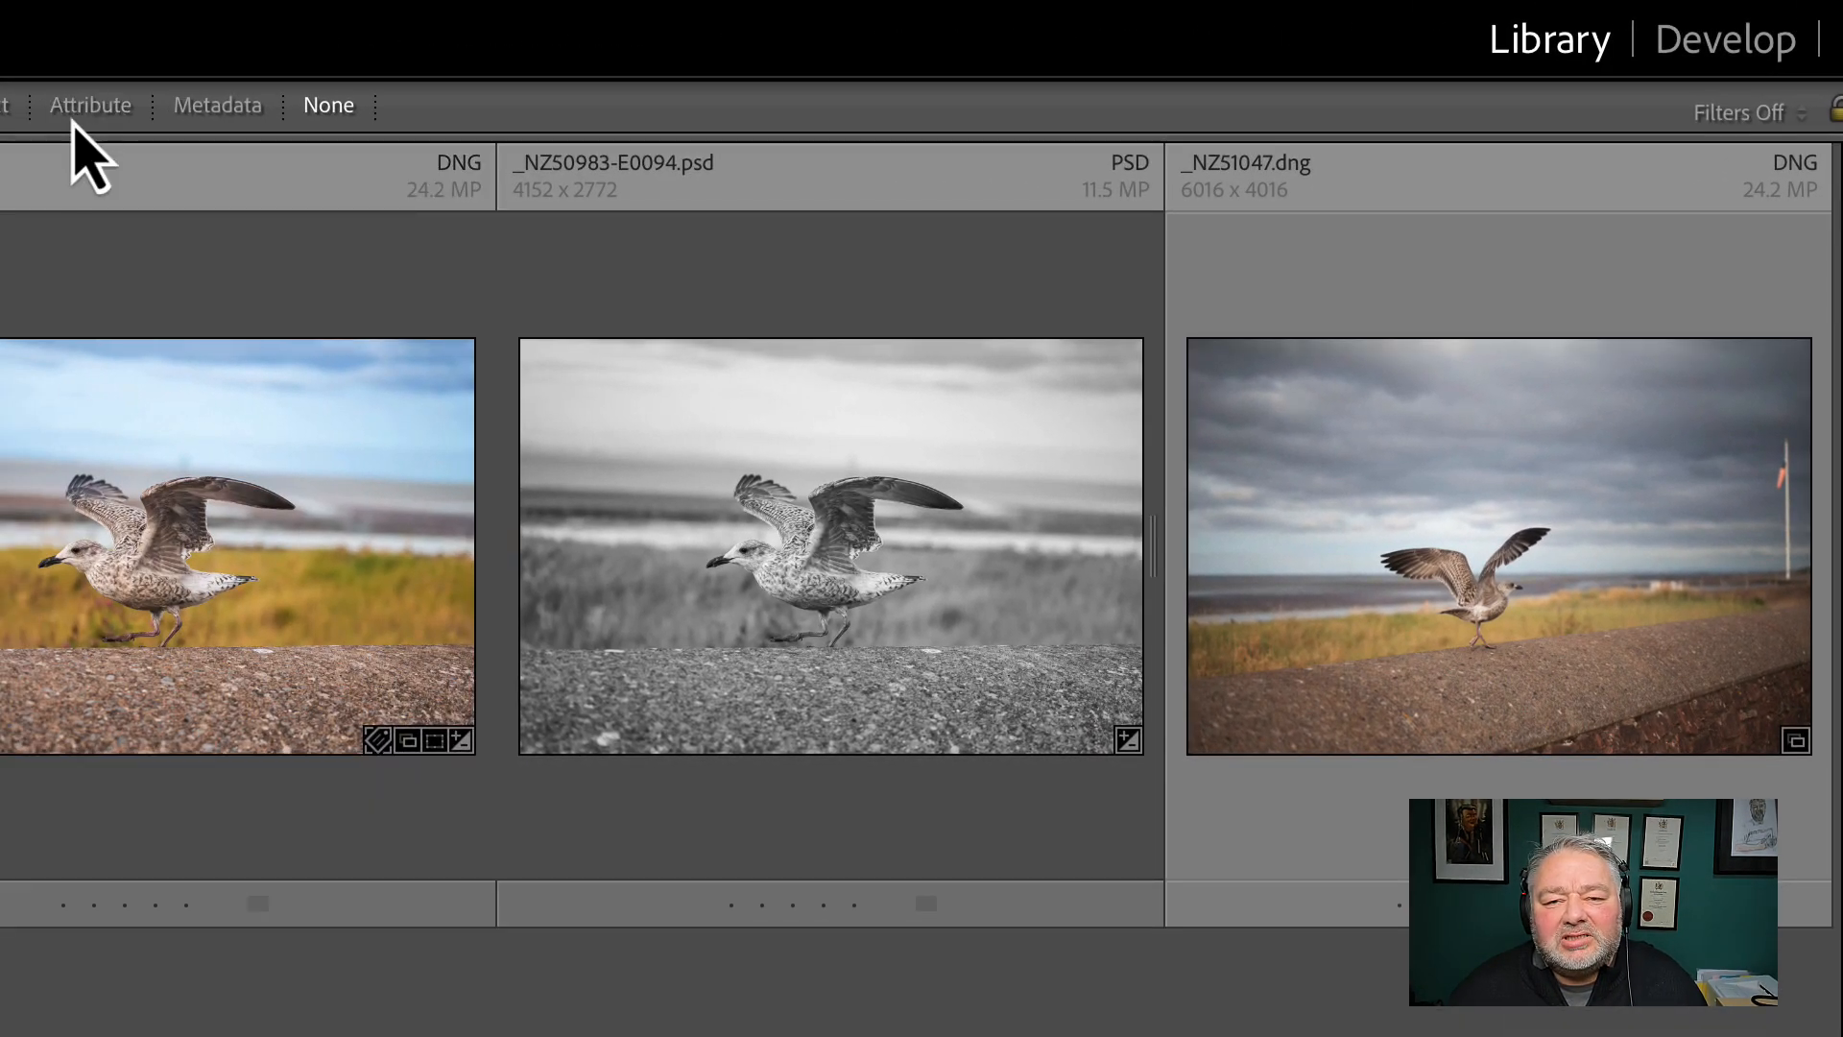
Filter the collection by text to photos whose Keywords Contain All of "minehead beach", and clear the search text
click(4, 107)
click(827, 161)
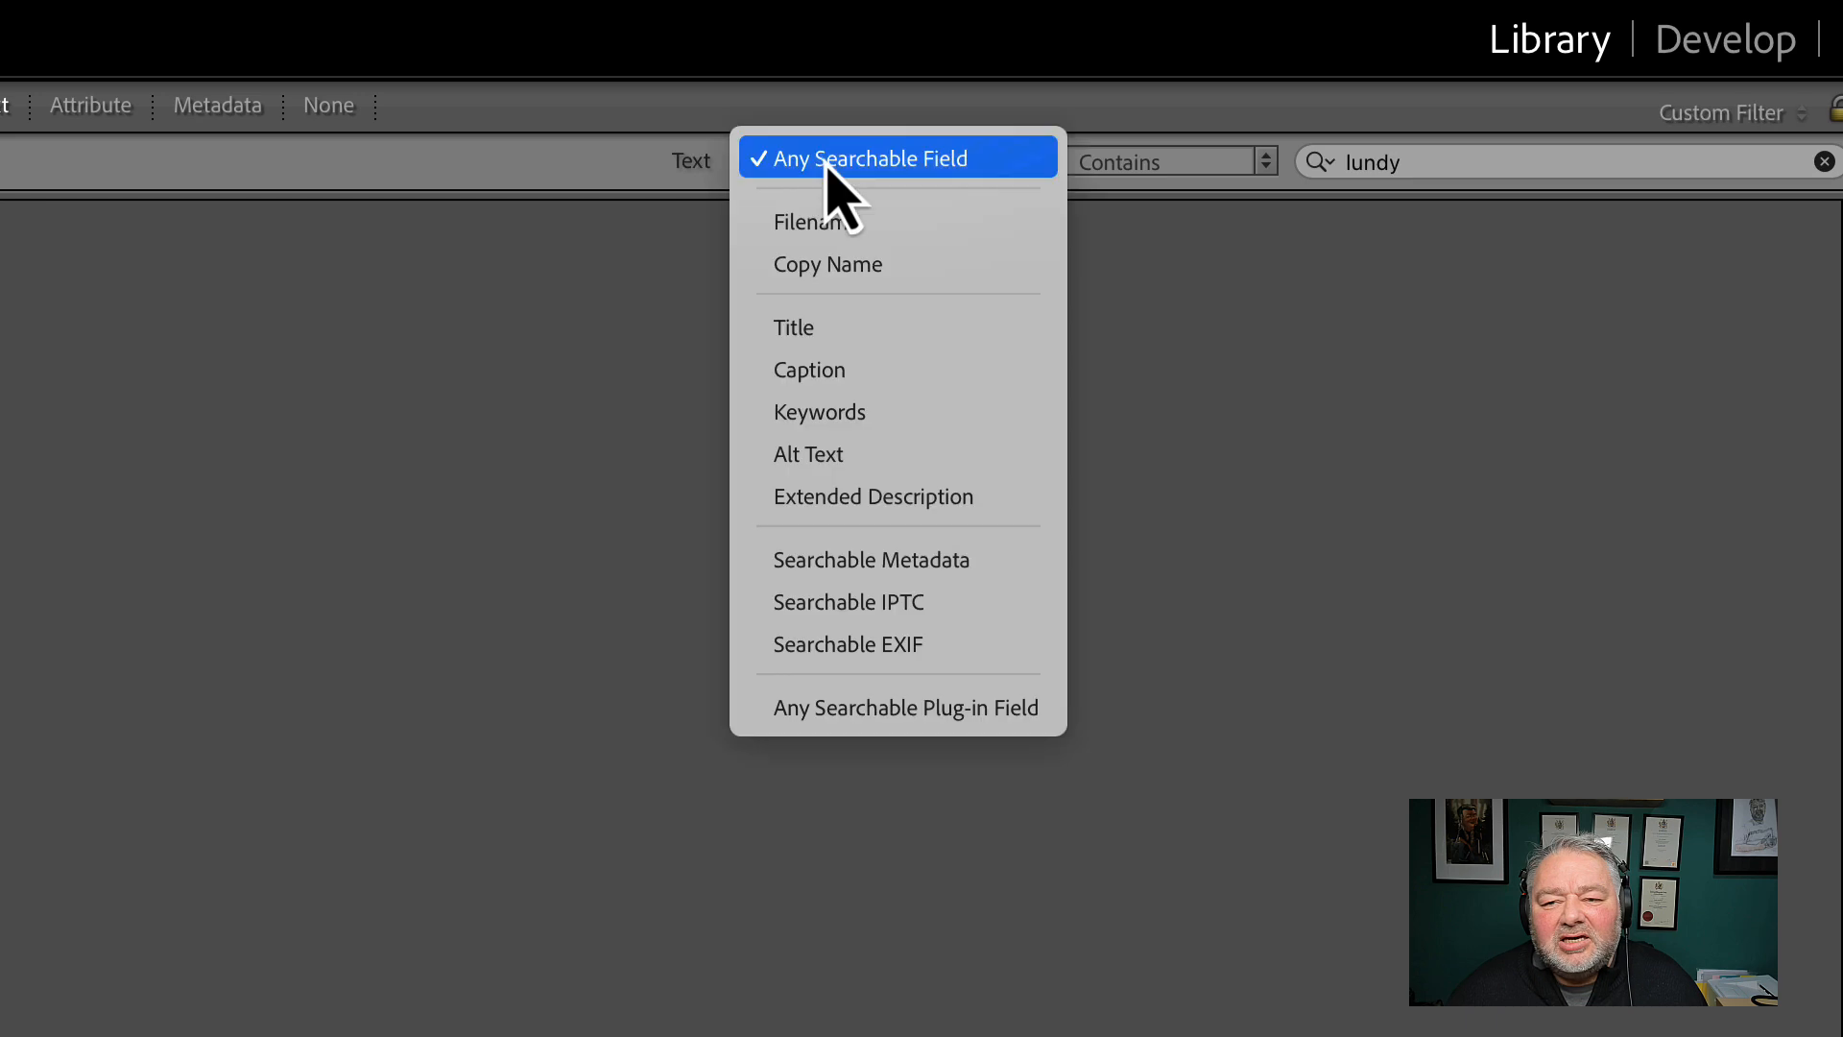
click(873, 410)
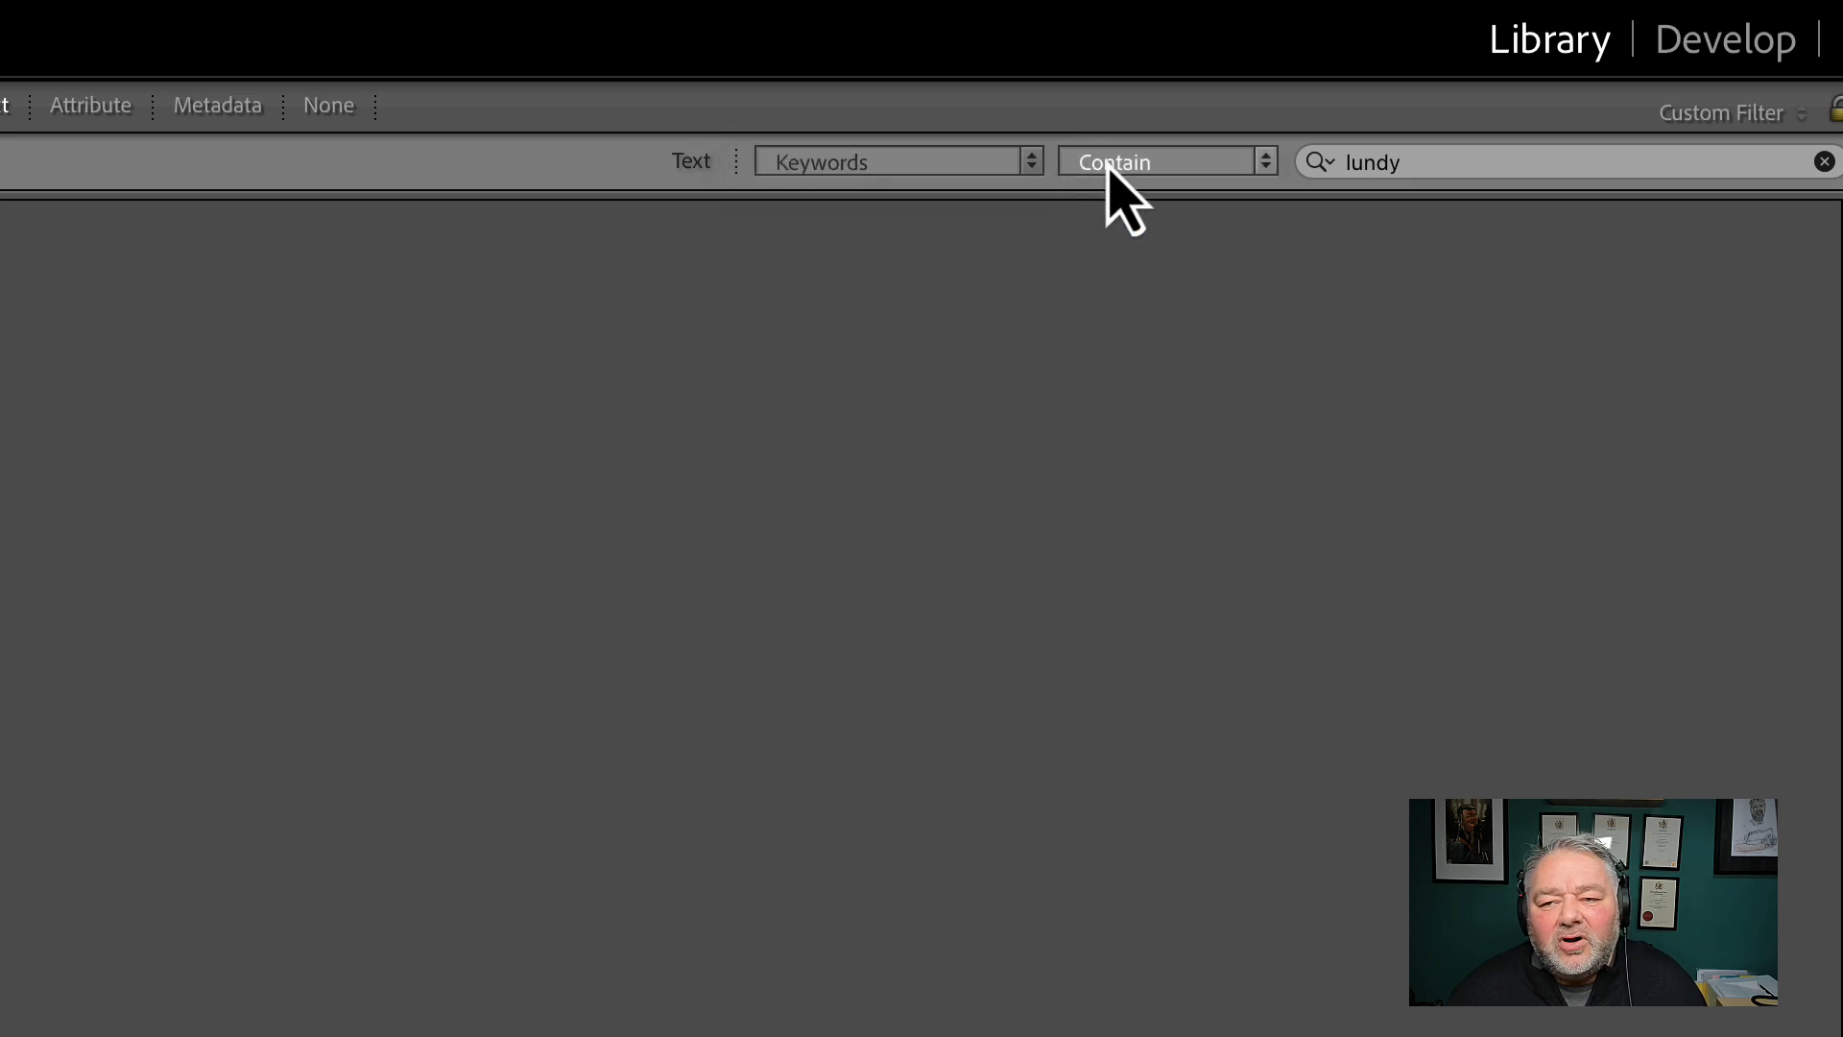
click(1117, 163)
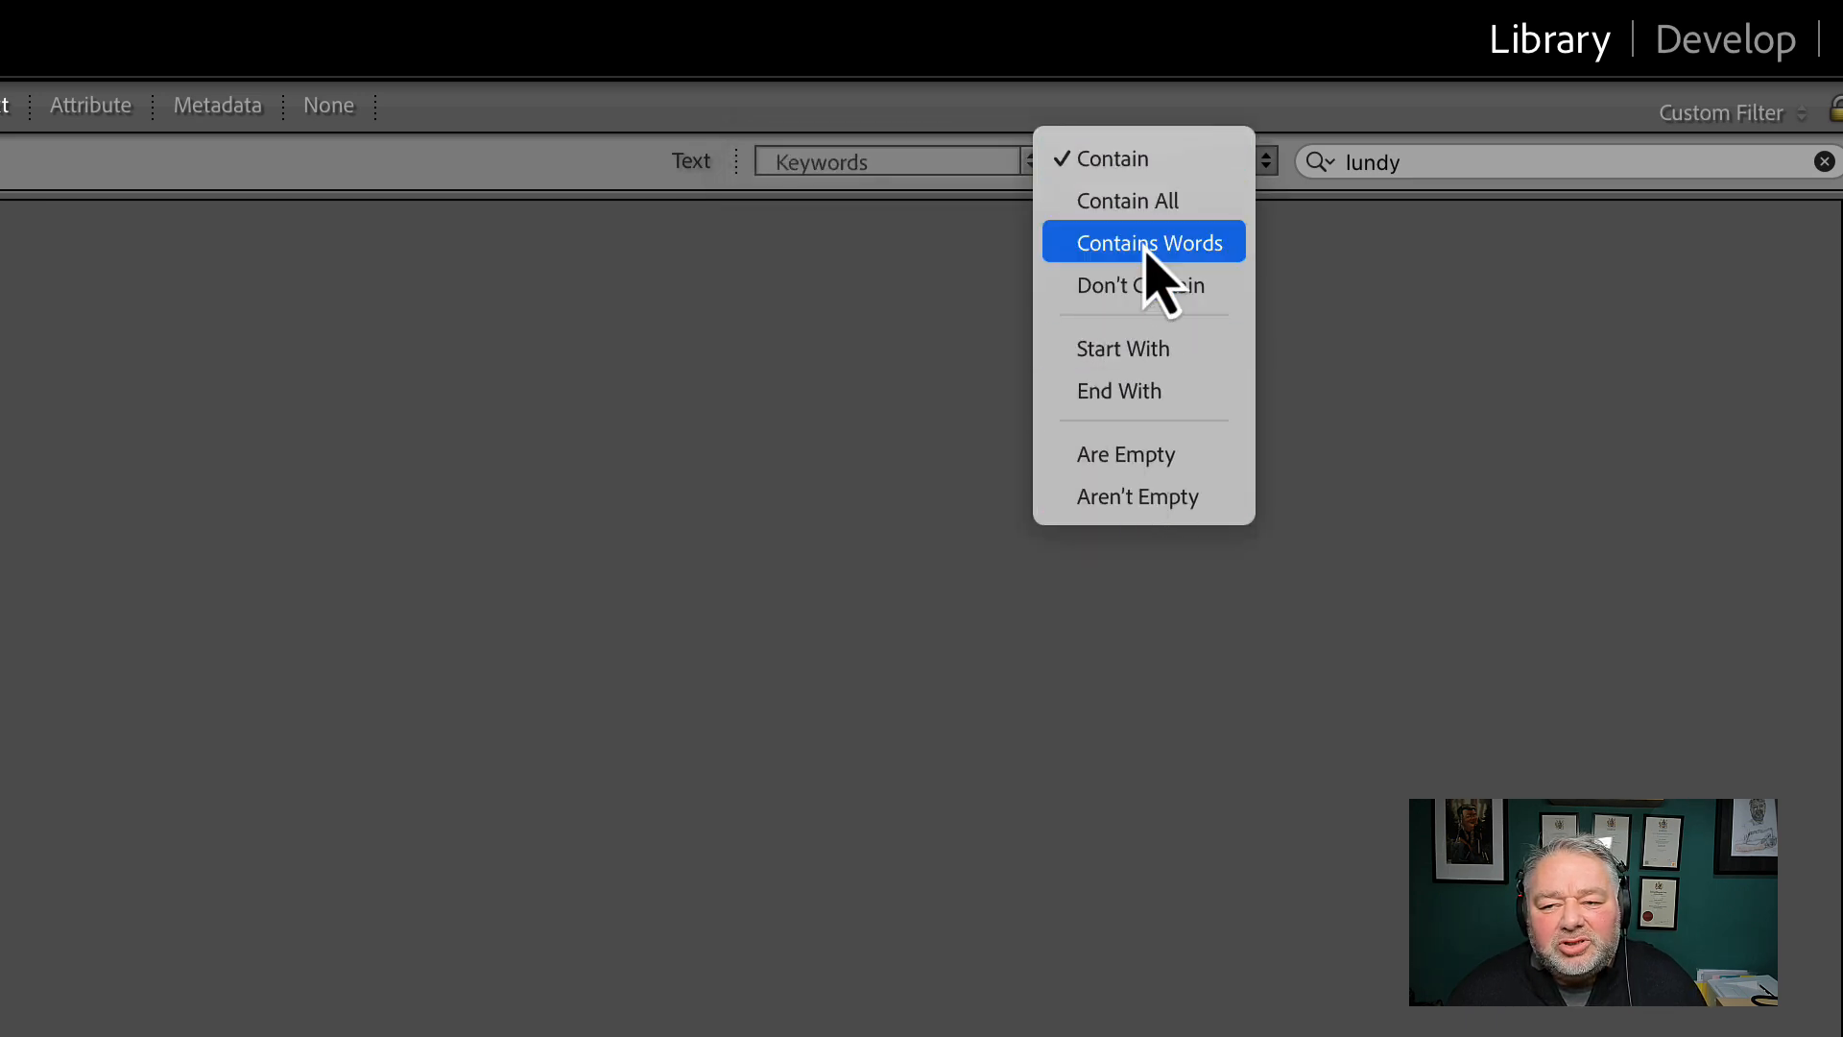
click(1166, 211)
click(1464, 158)
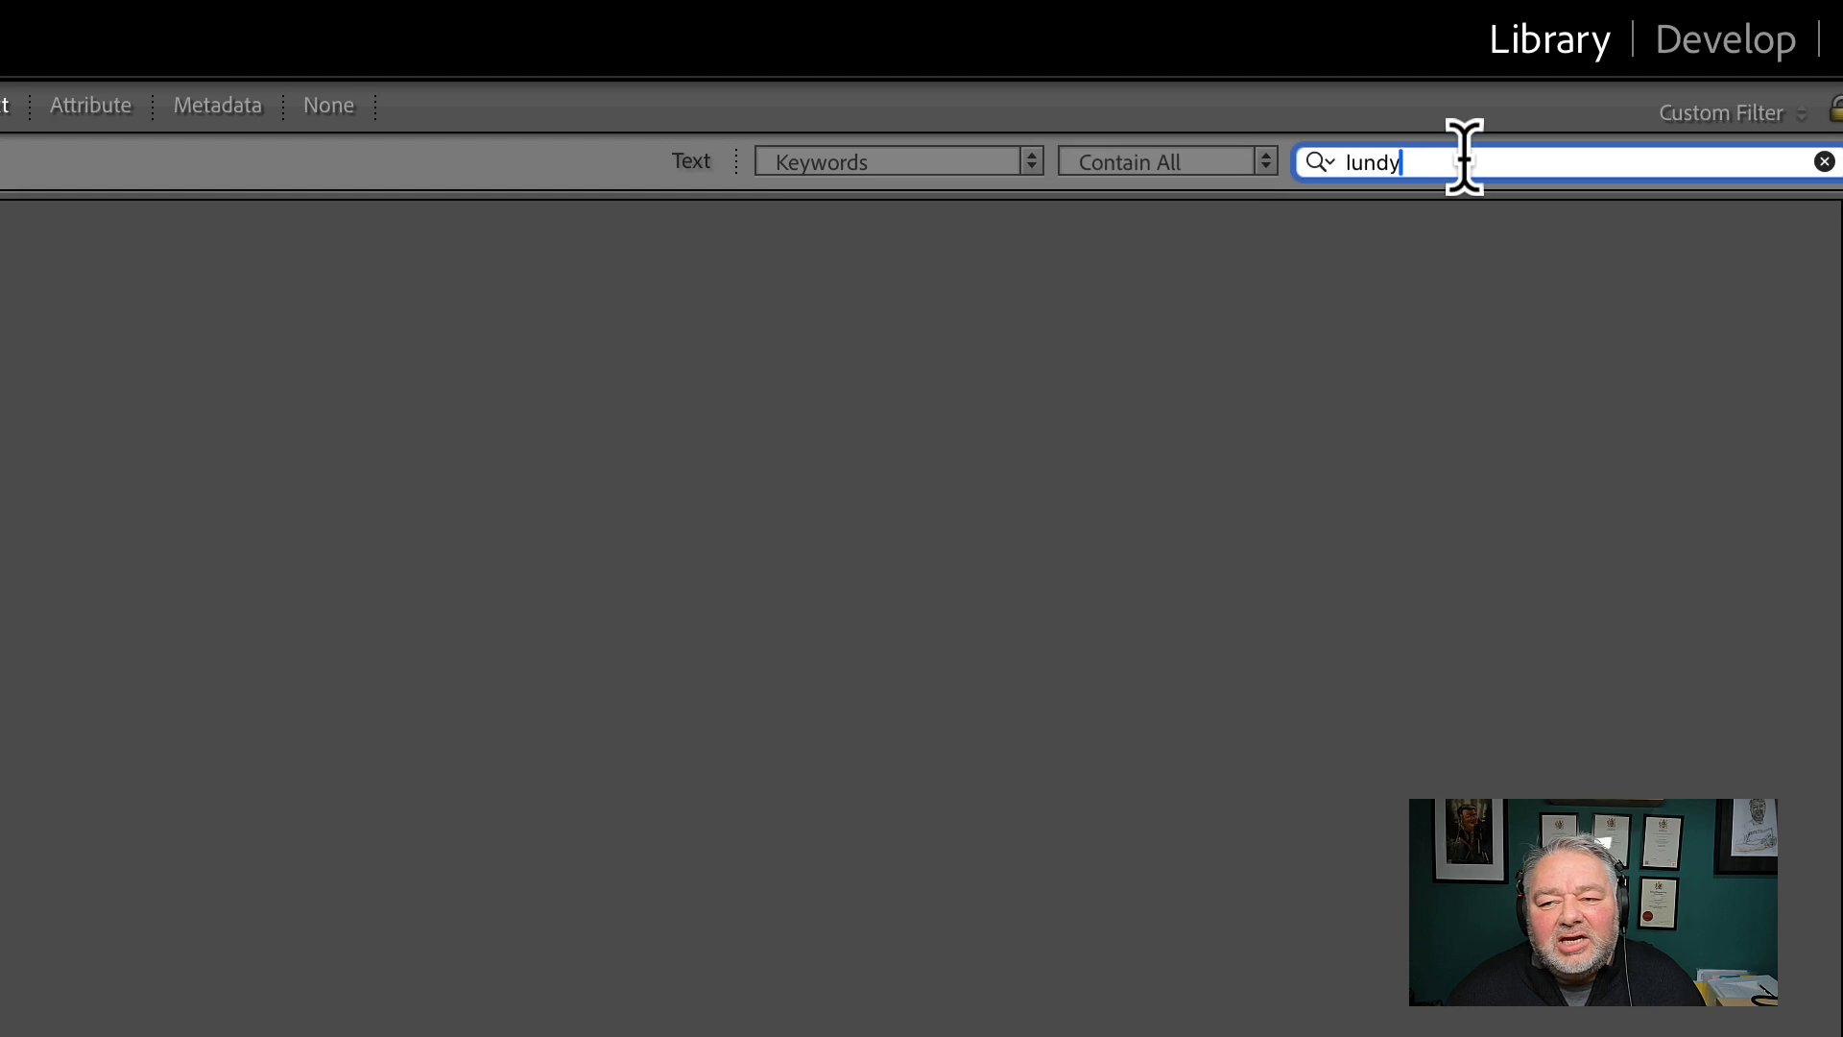
drag(1464, 159, 1243, 157)
text(minehead )
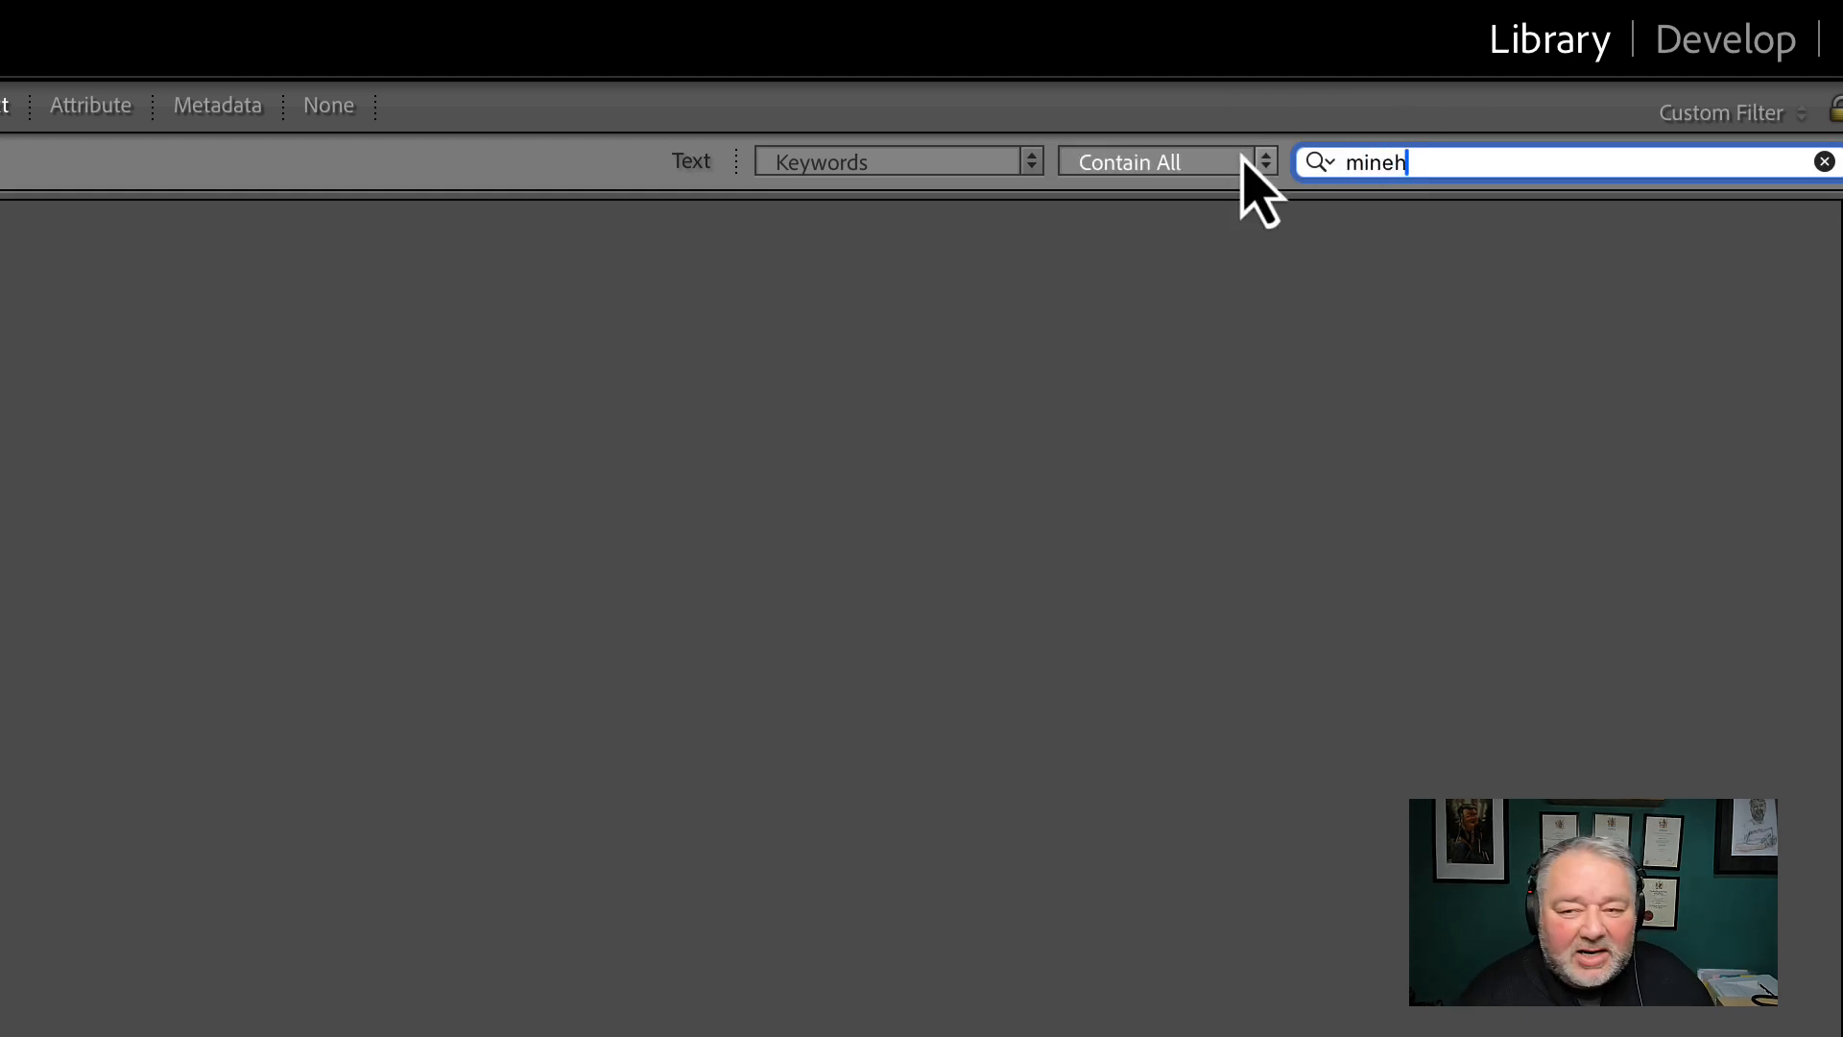
text(beach)
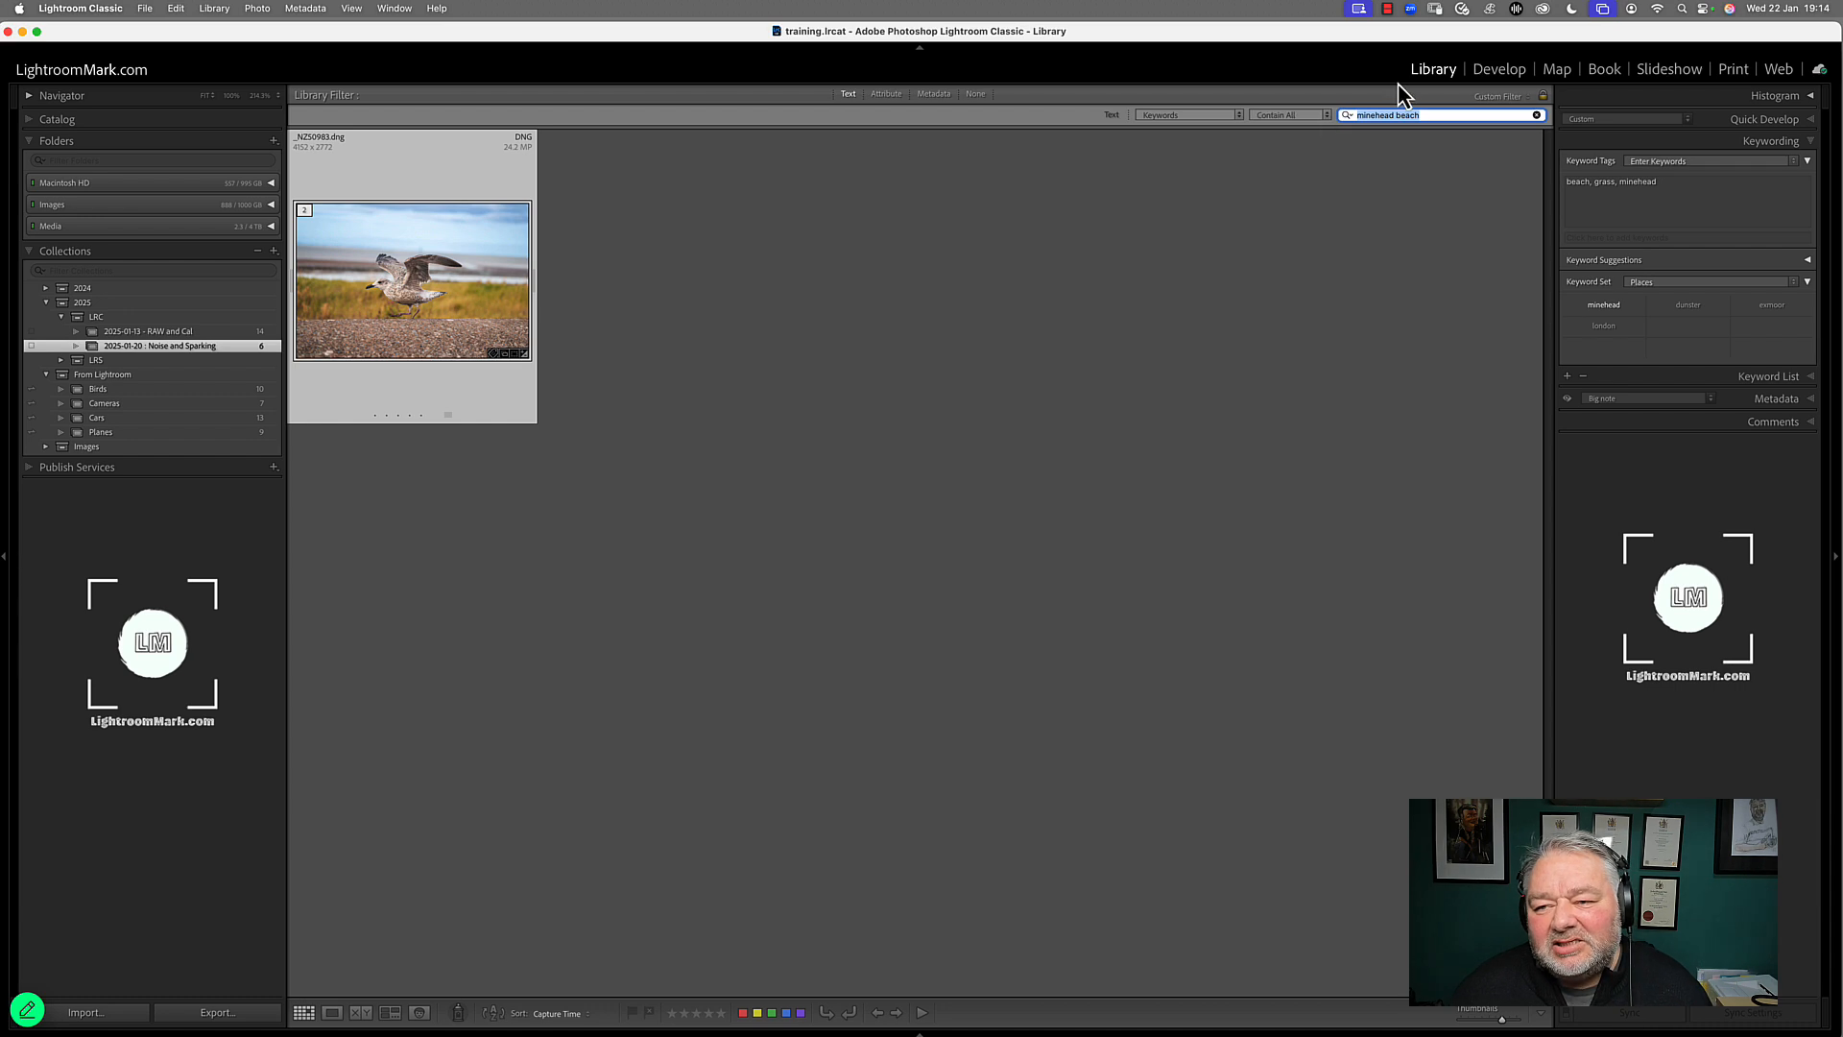
click(1536, 115)
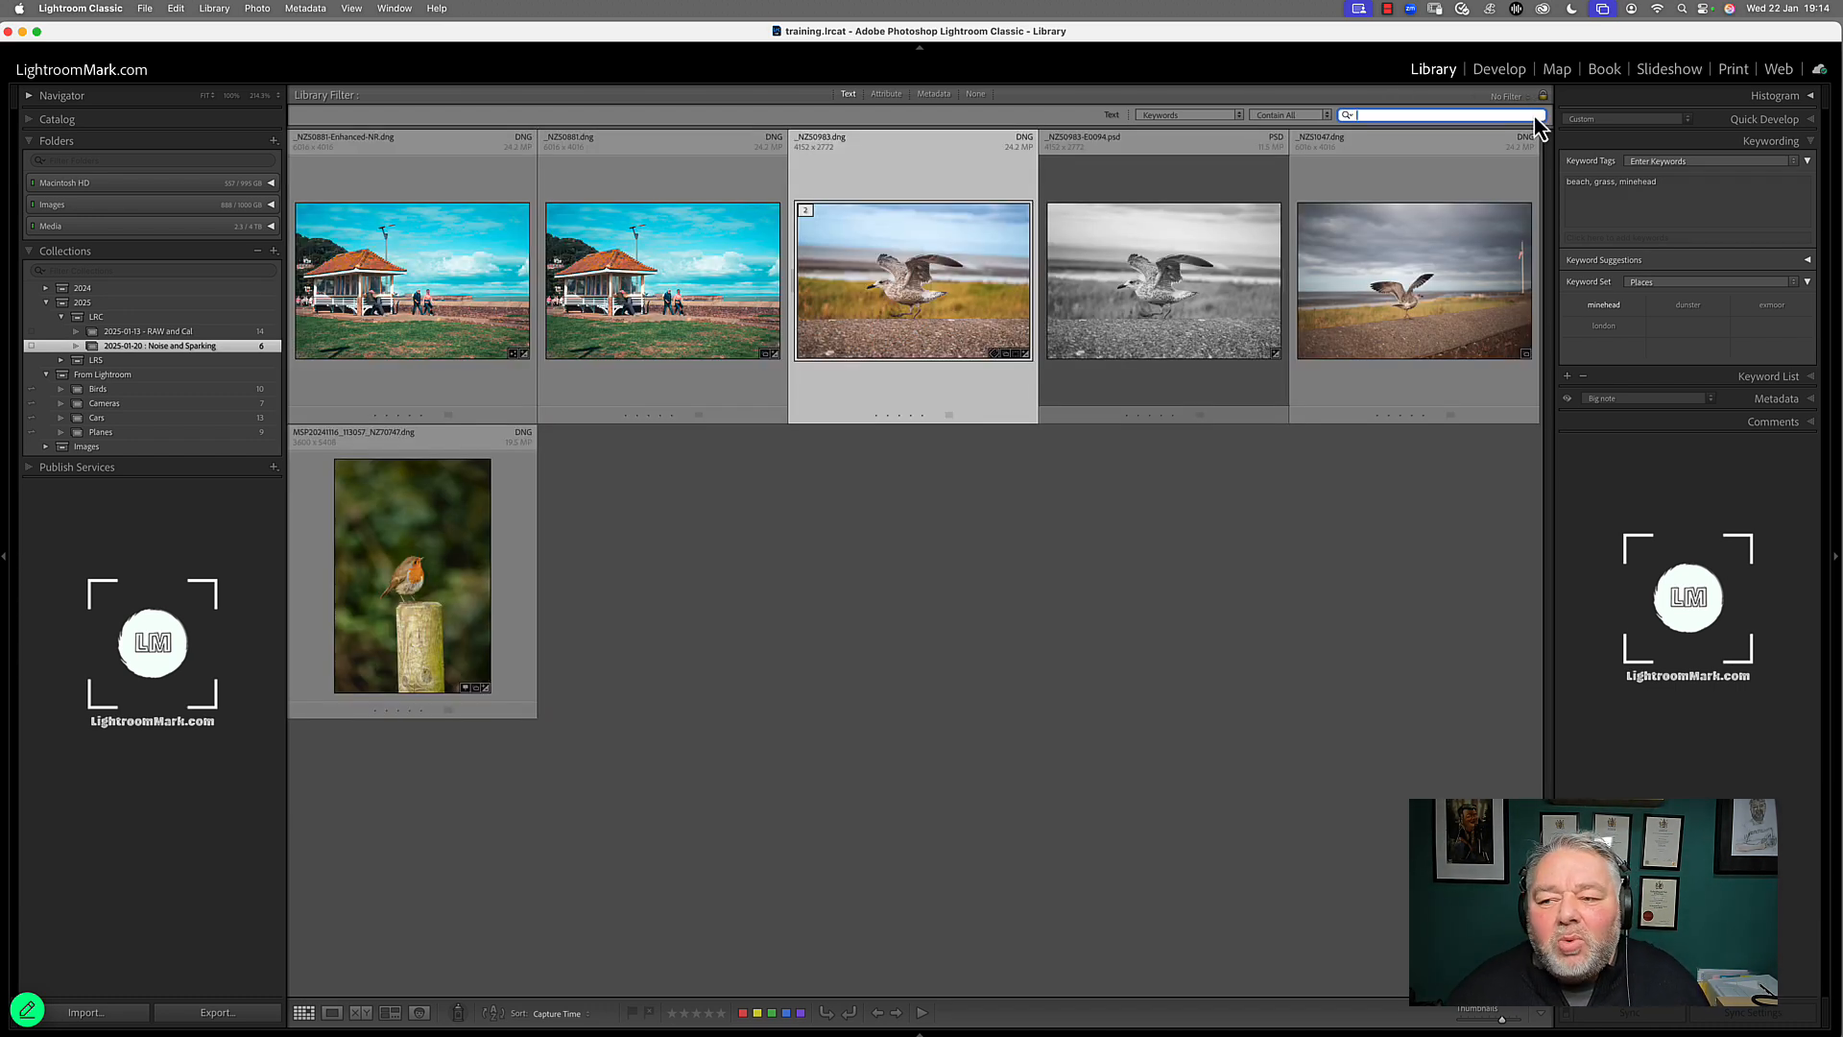
Create a minehead beach keyword inside UK in the keyword list
click(1810, 144)
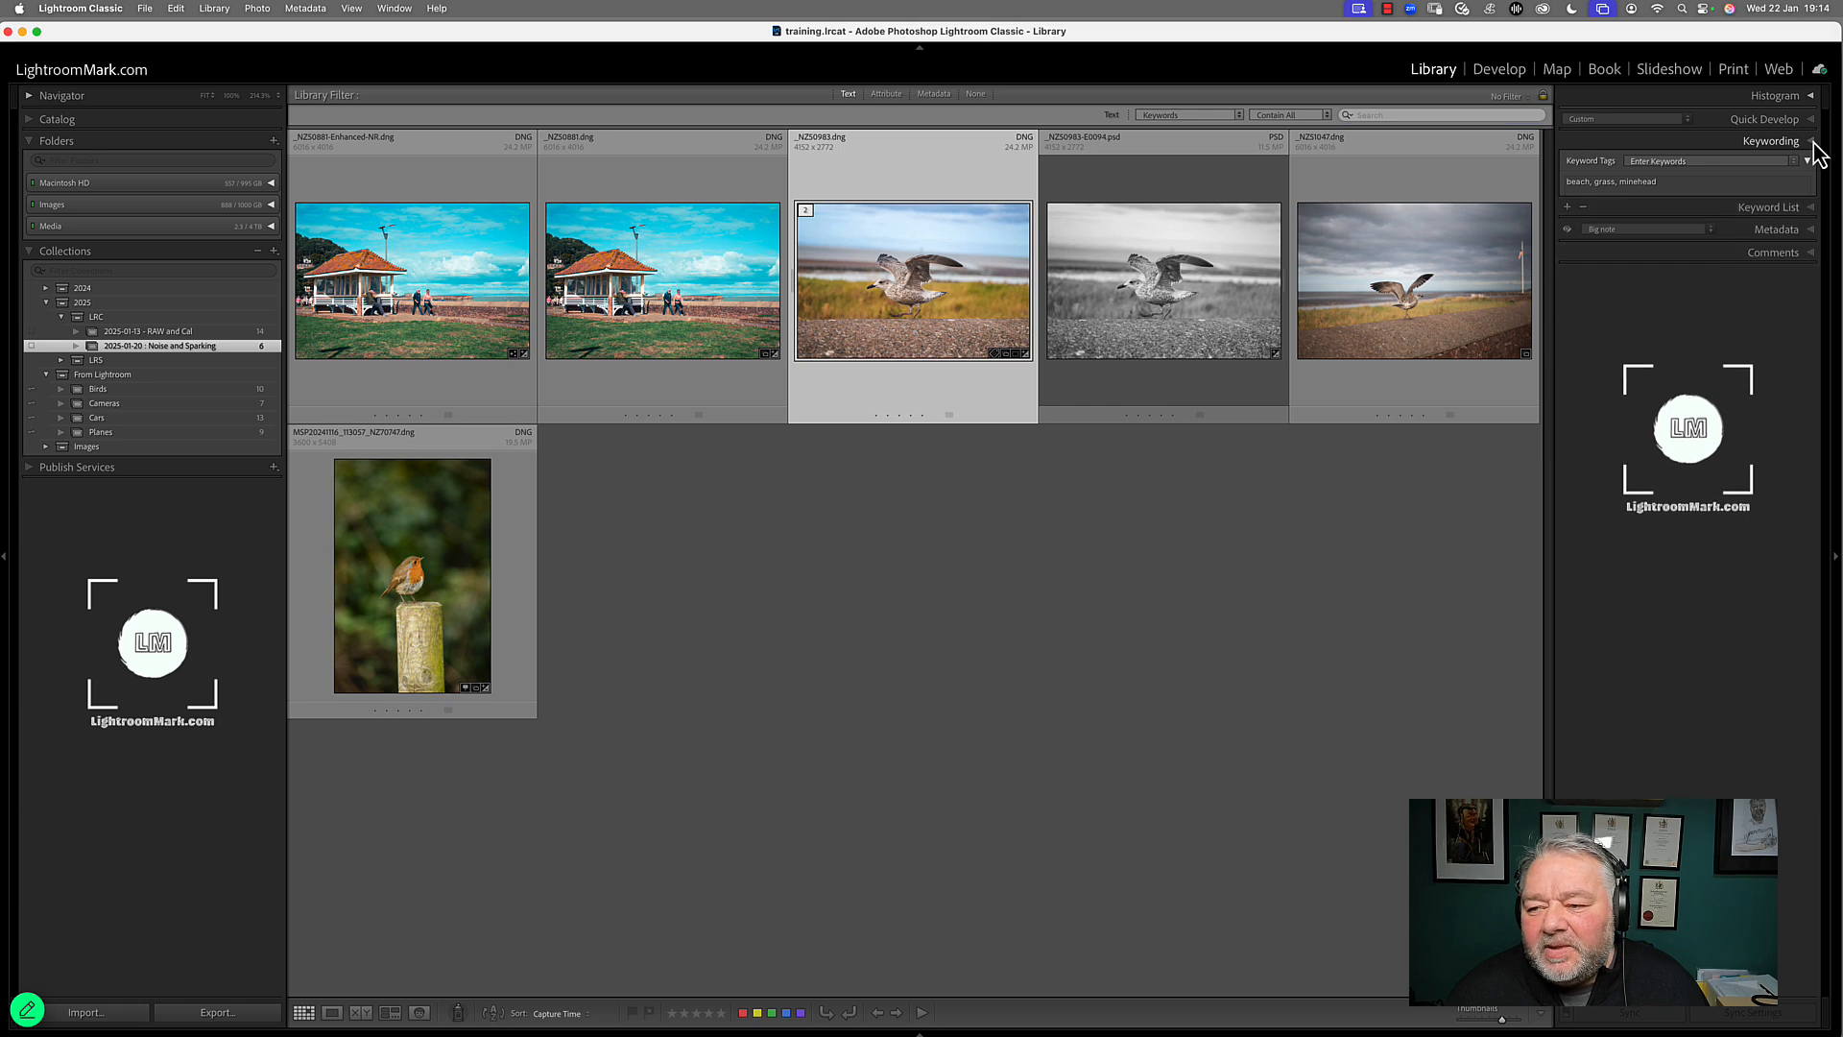
click(1811, 162)
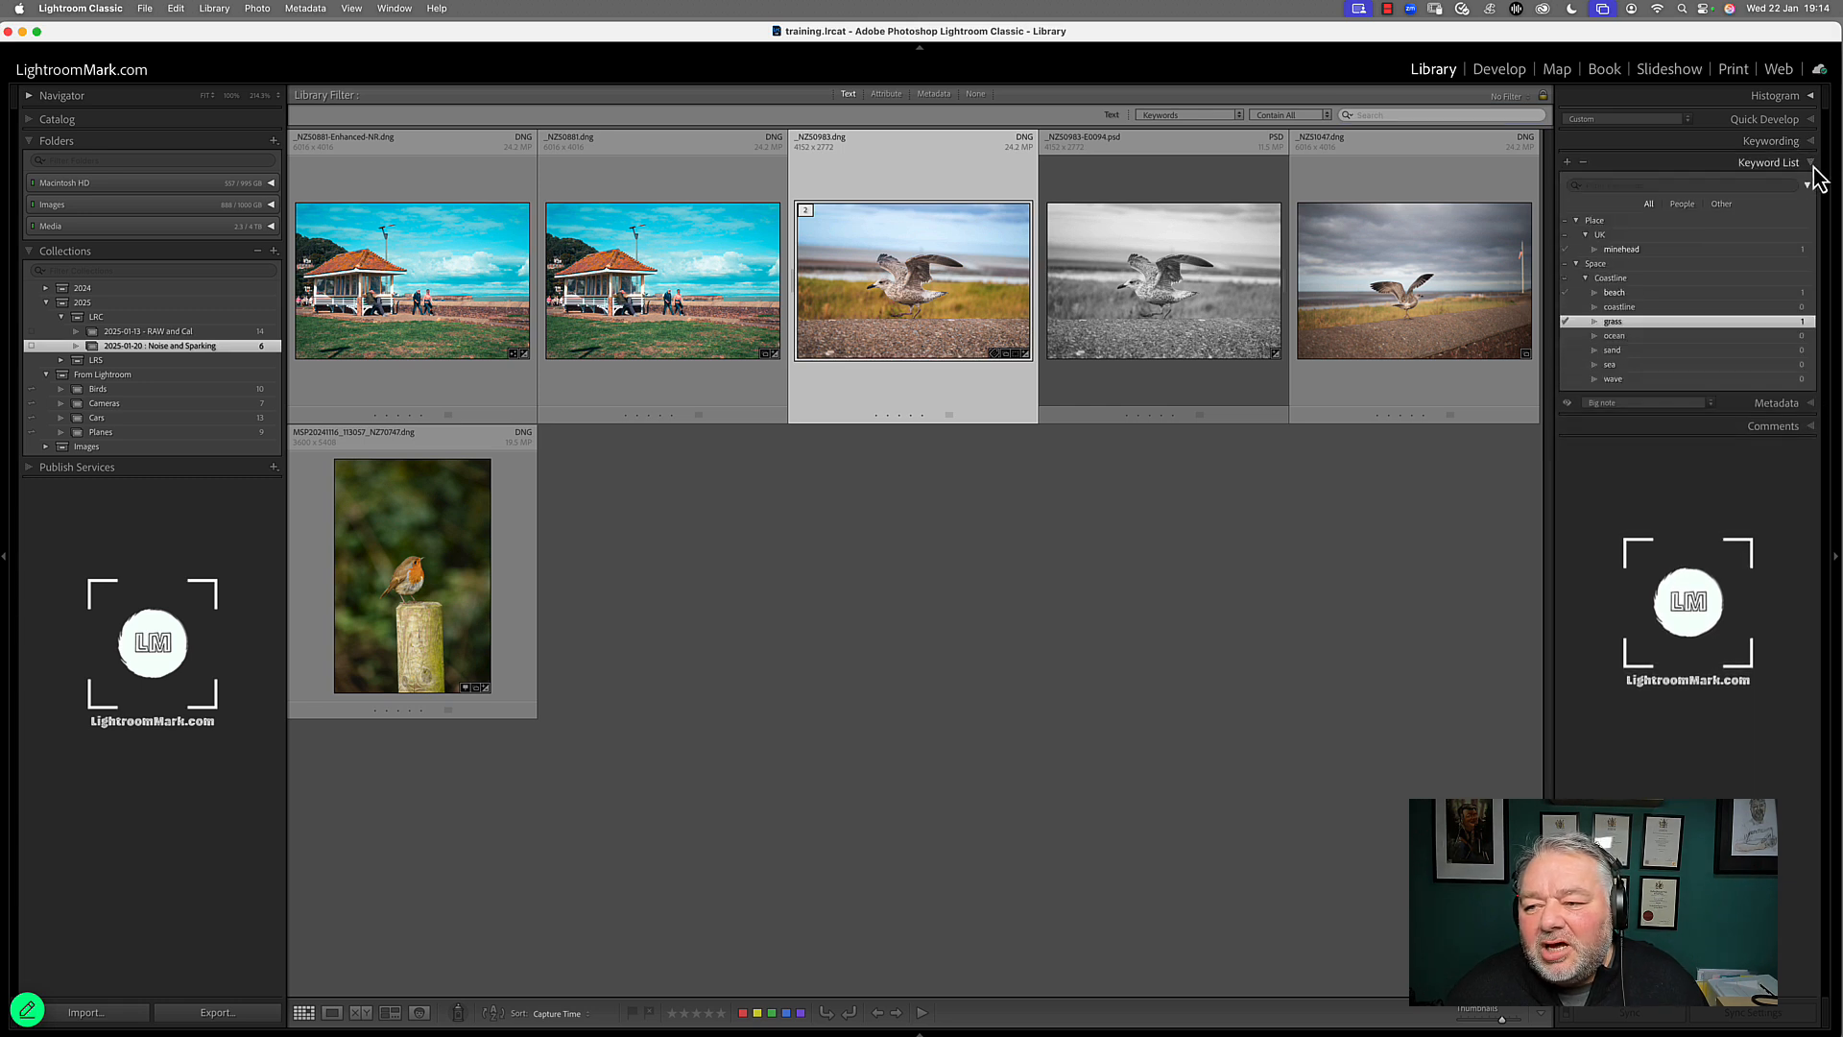
click(1628, 248)
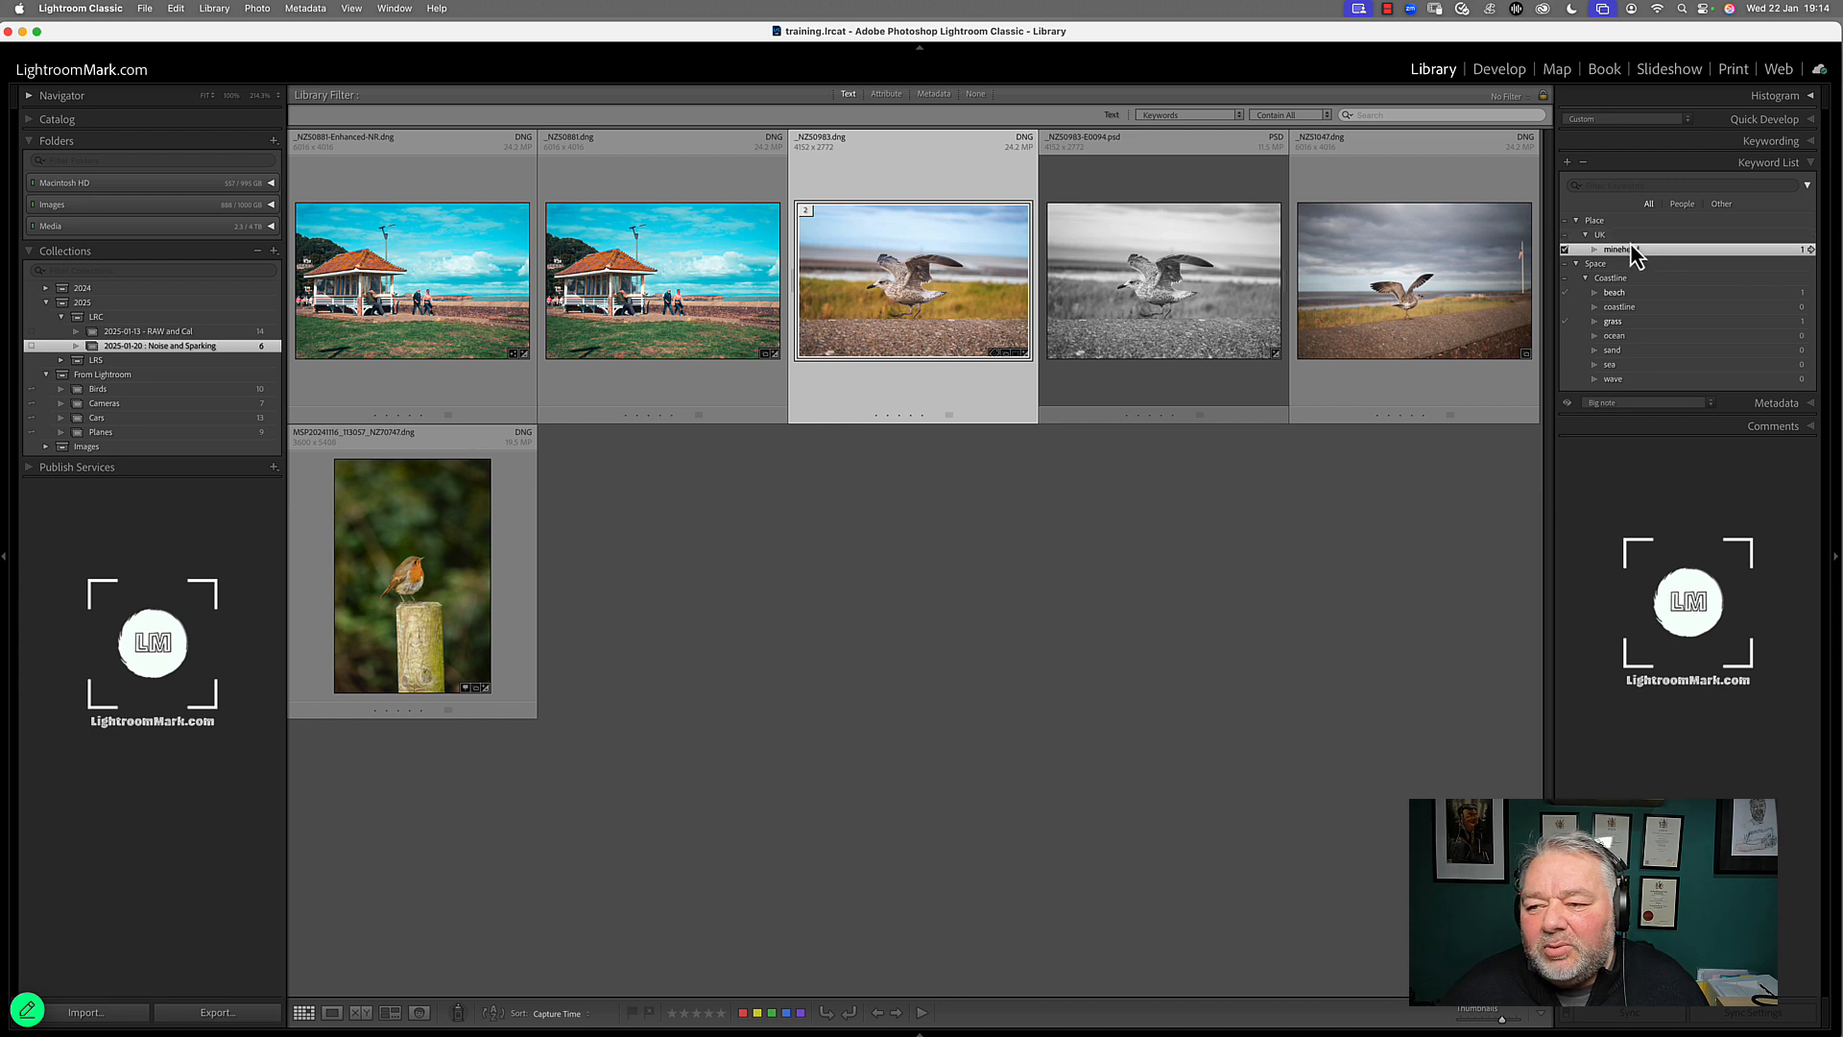
click(1625, 236)
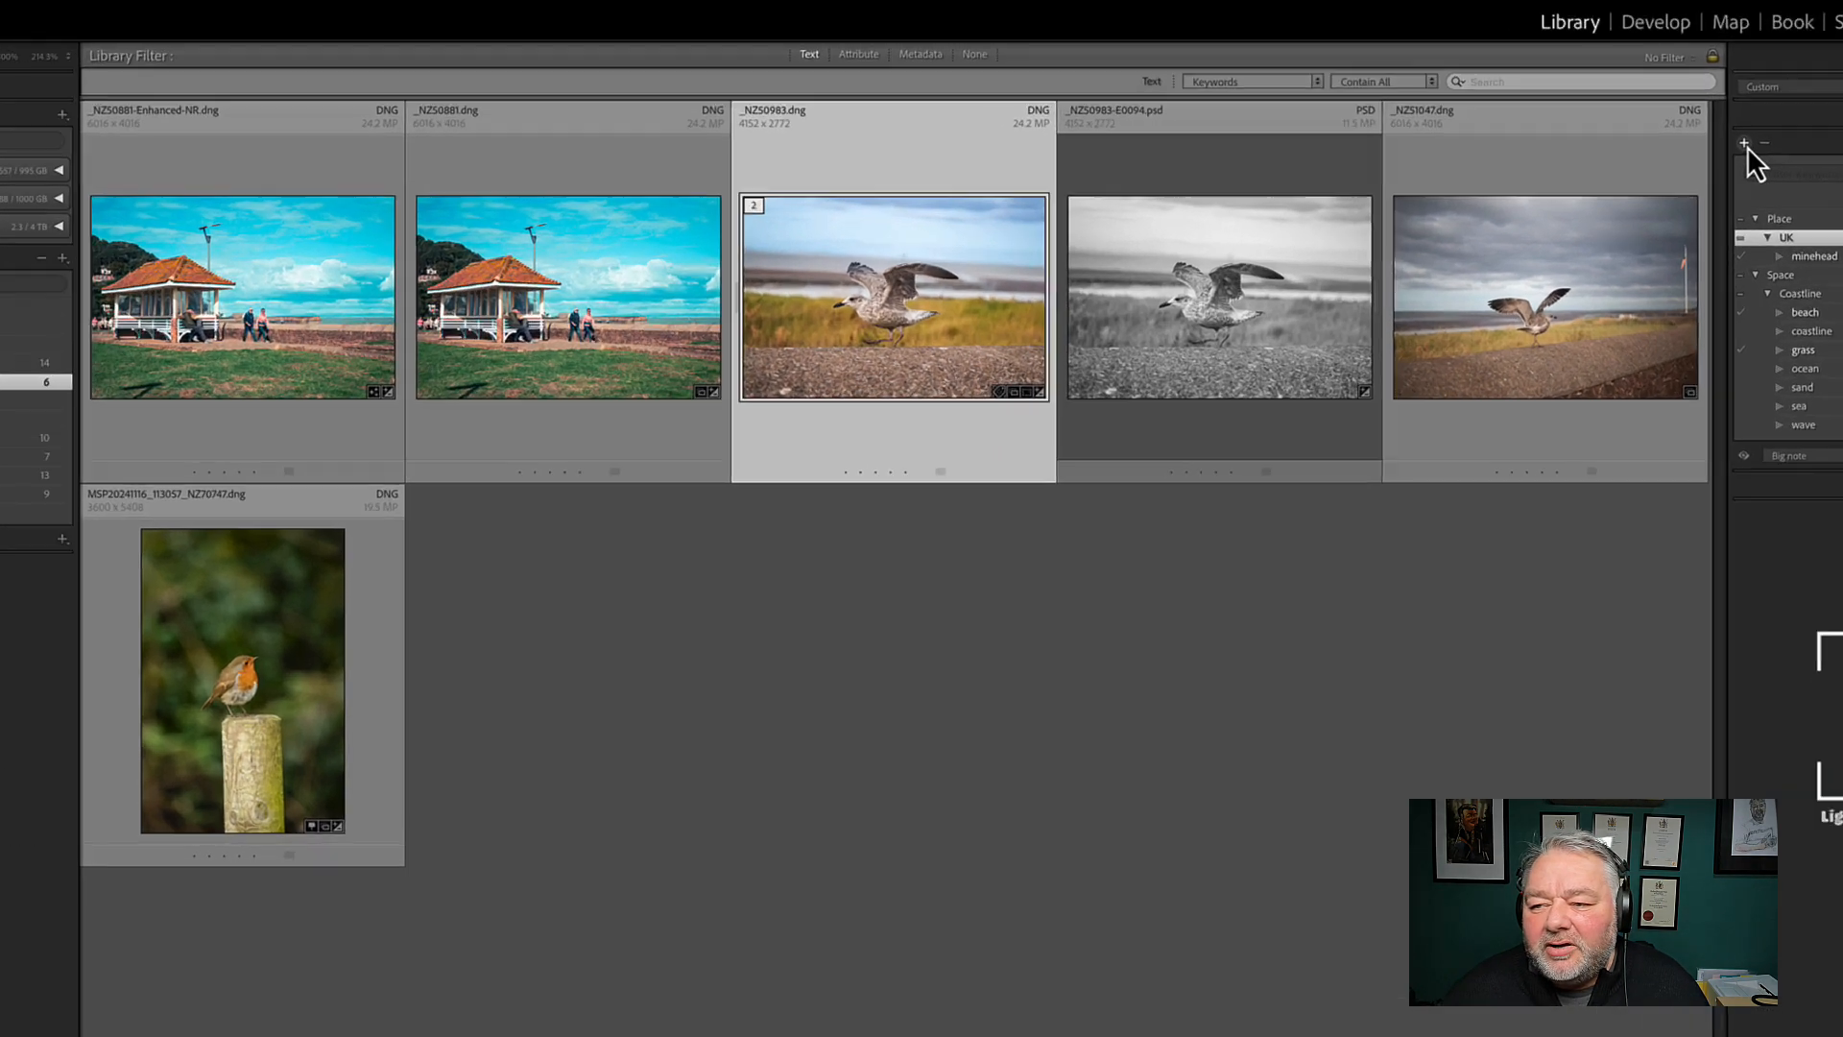
click(1746, 144)
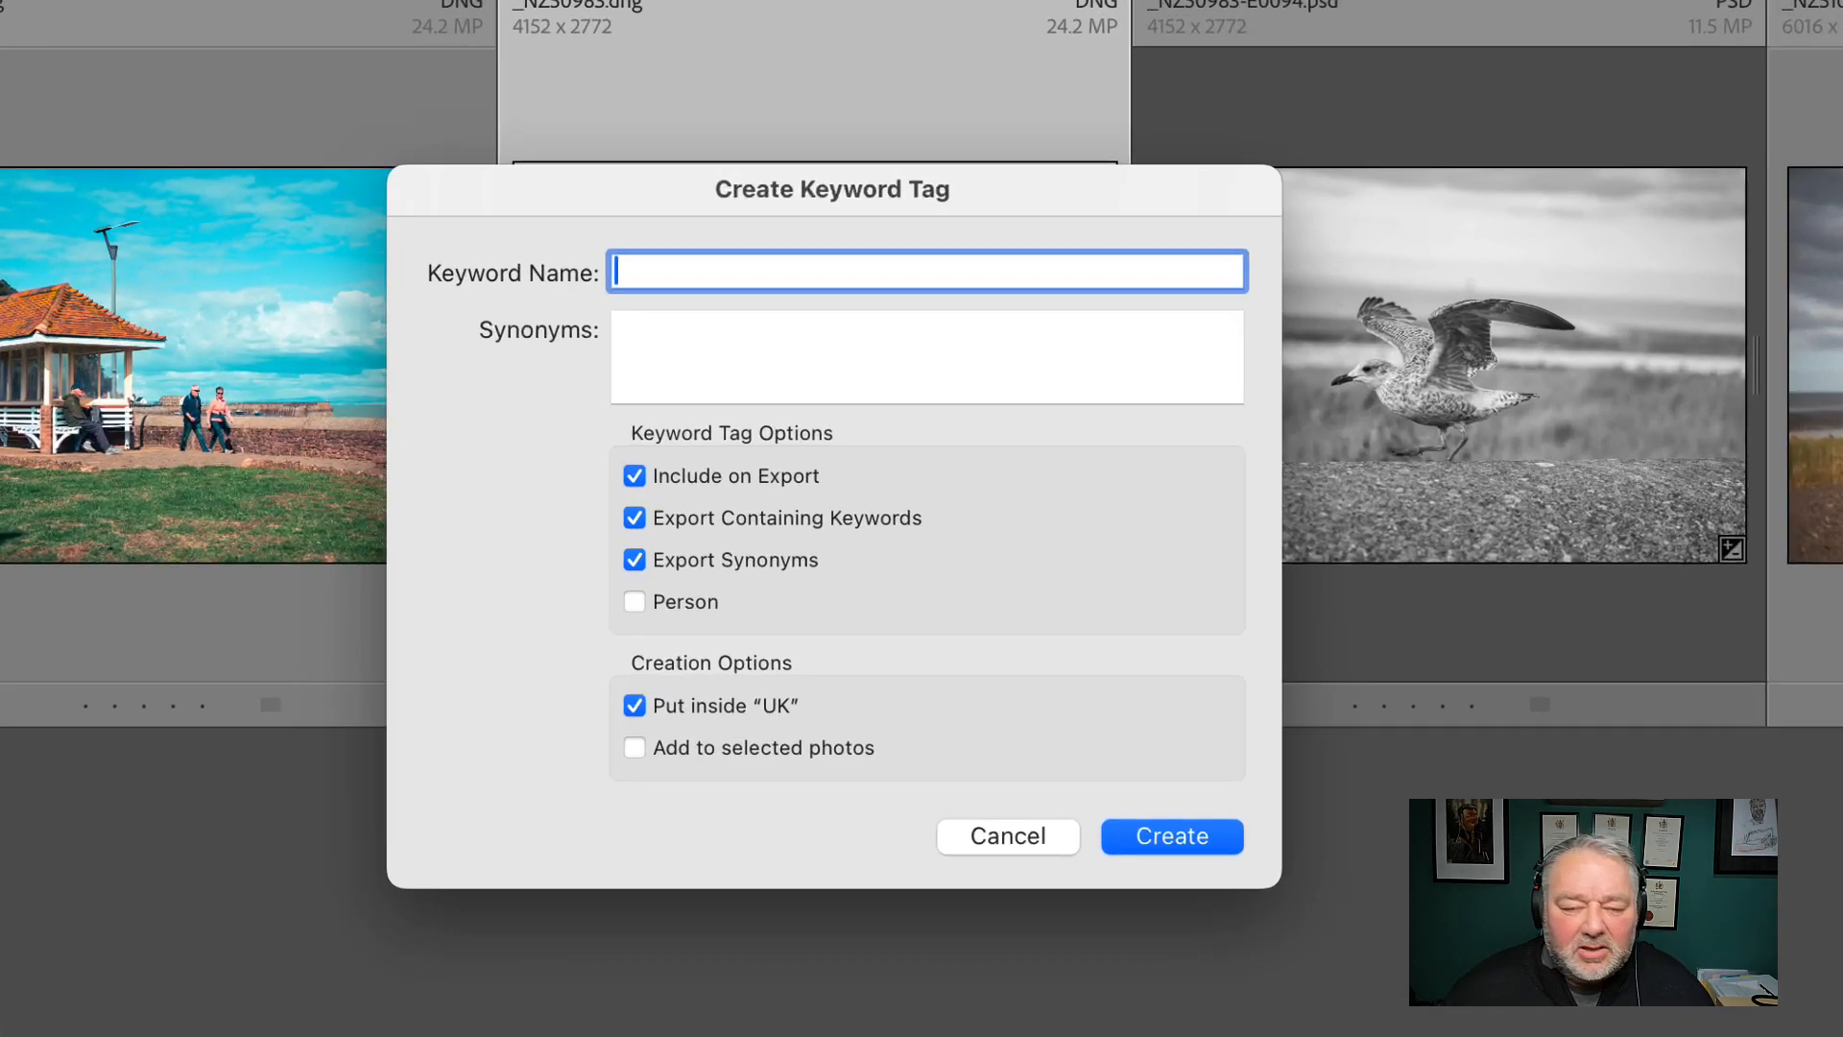
text(minehead)
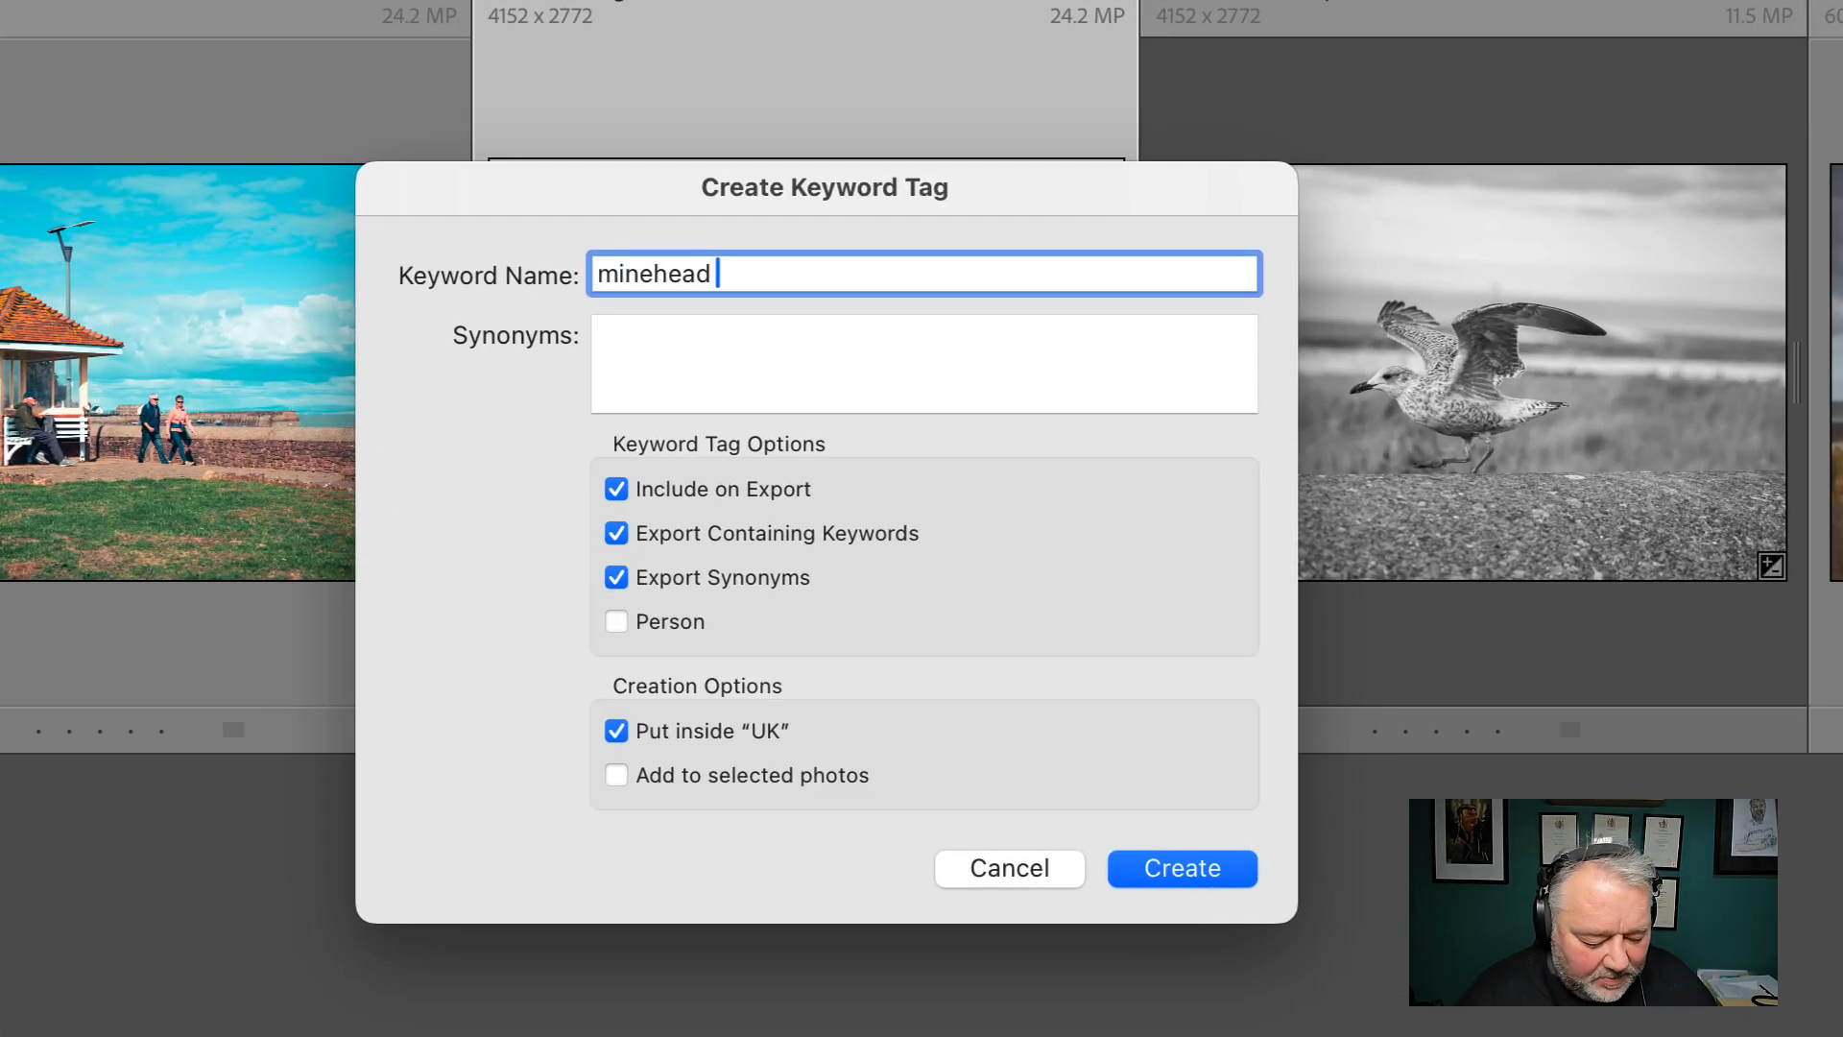
text( becch)
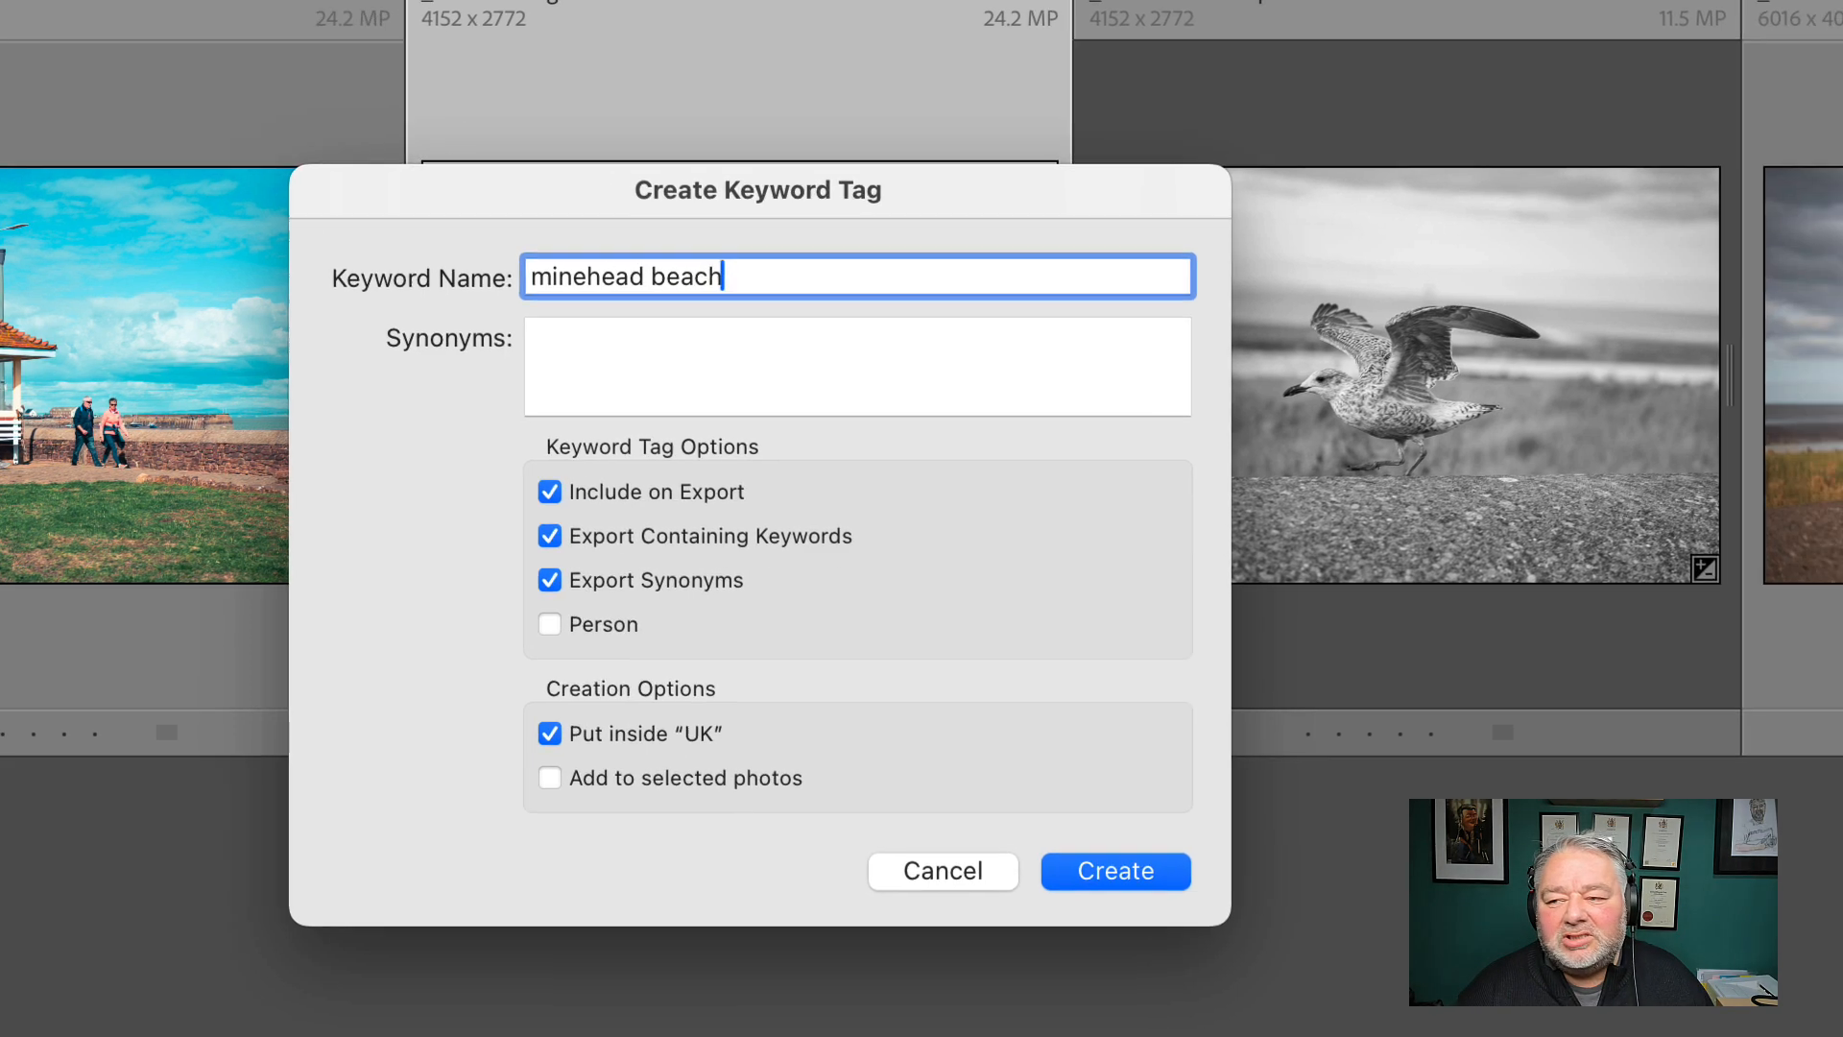
key(Return)
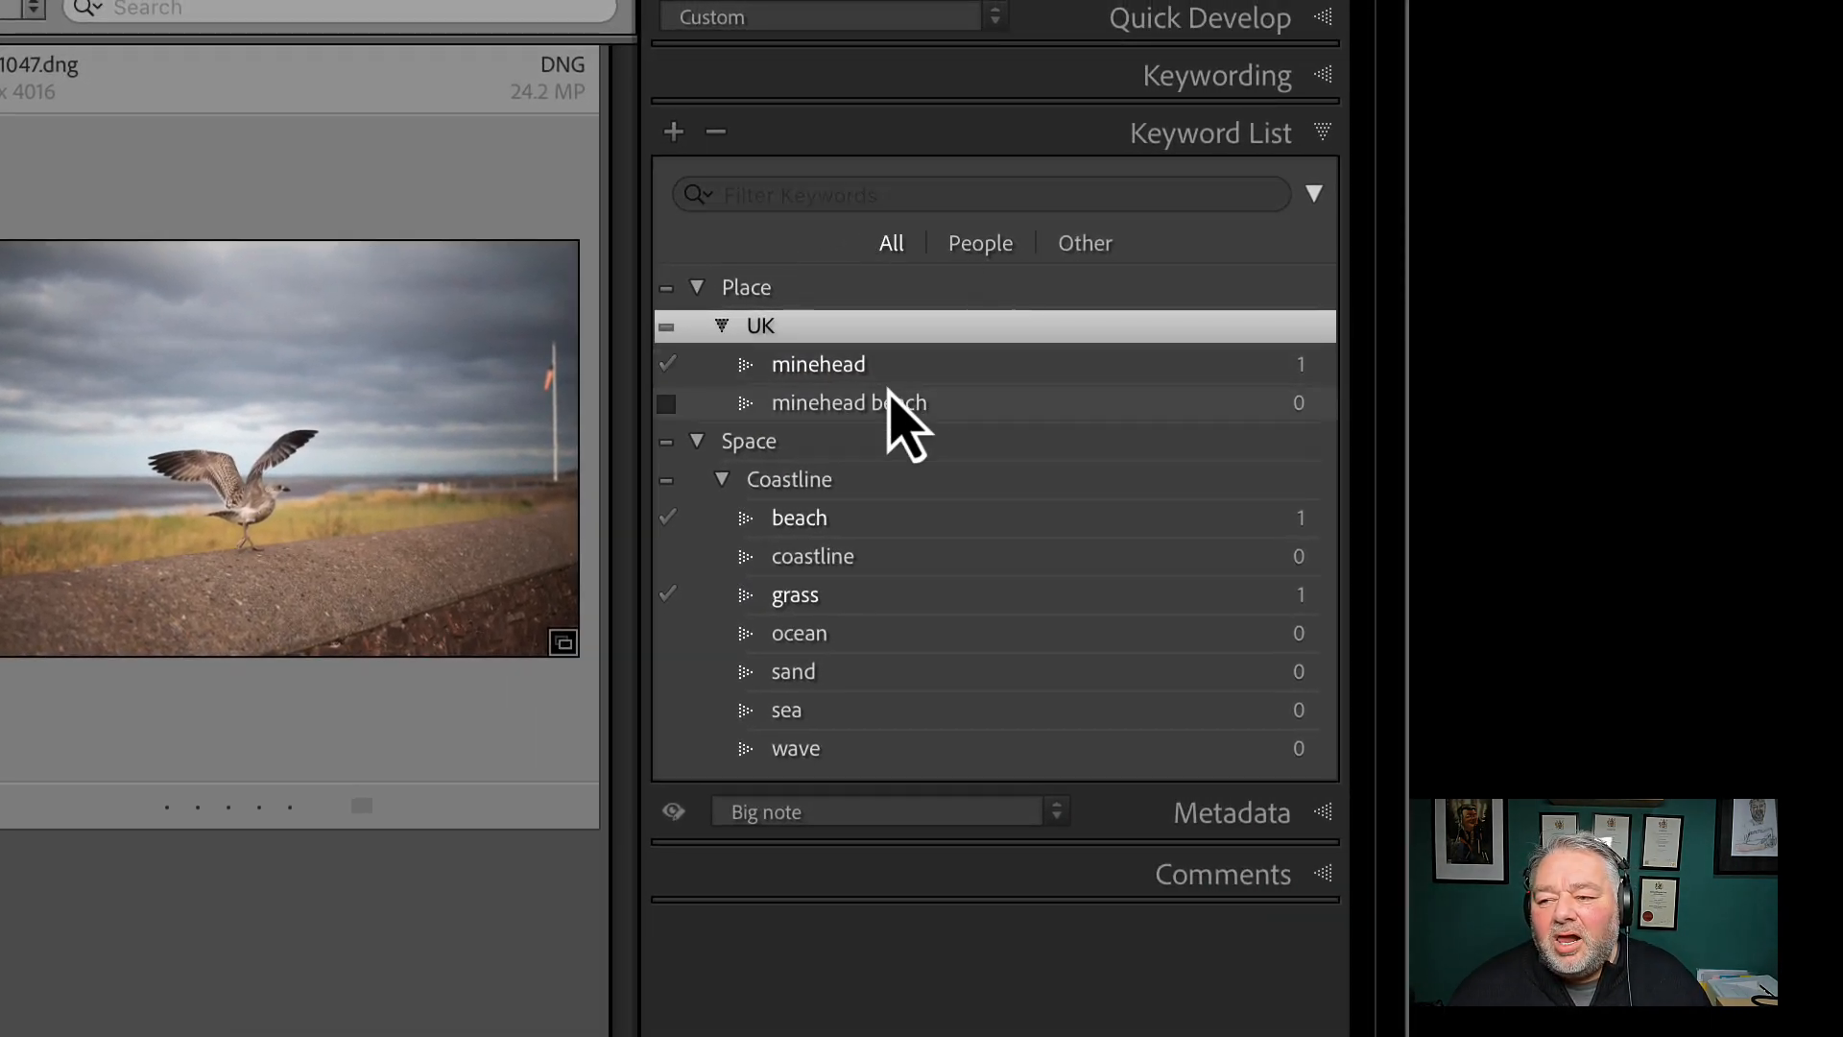
Delete the minehead beach keyword from UK
click(905, 425)
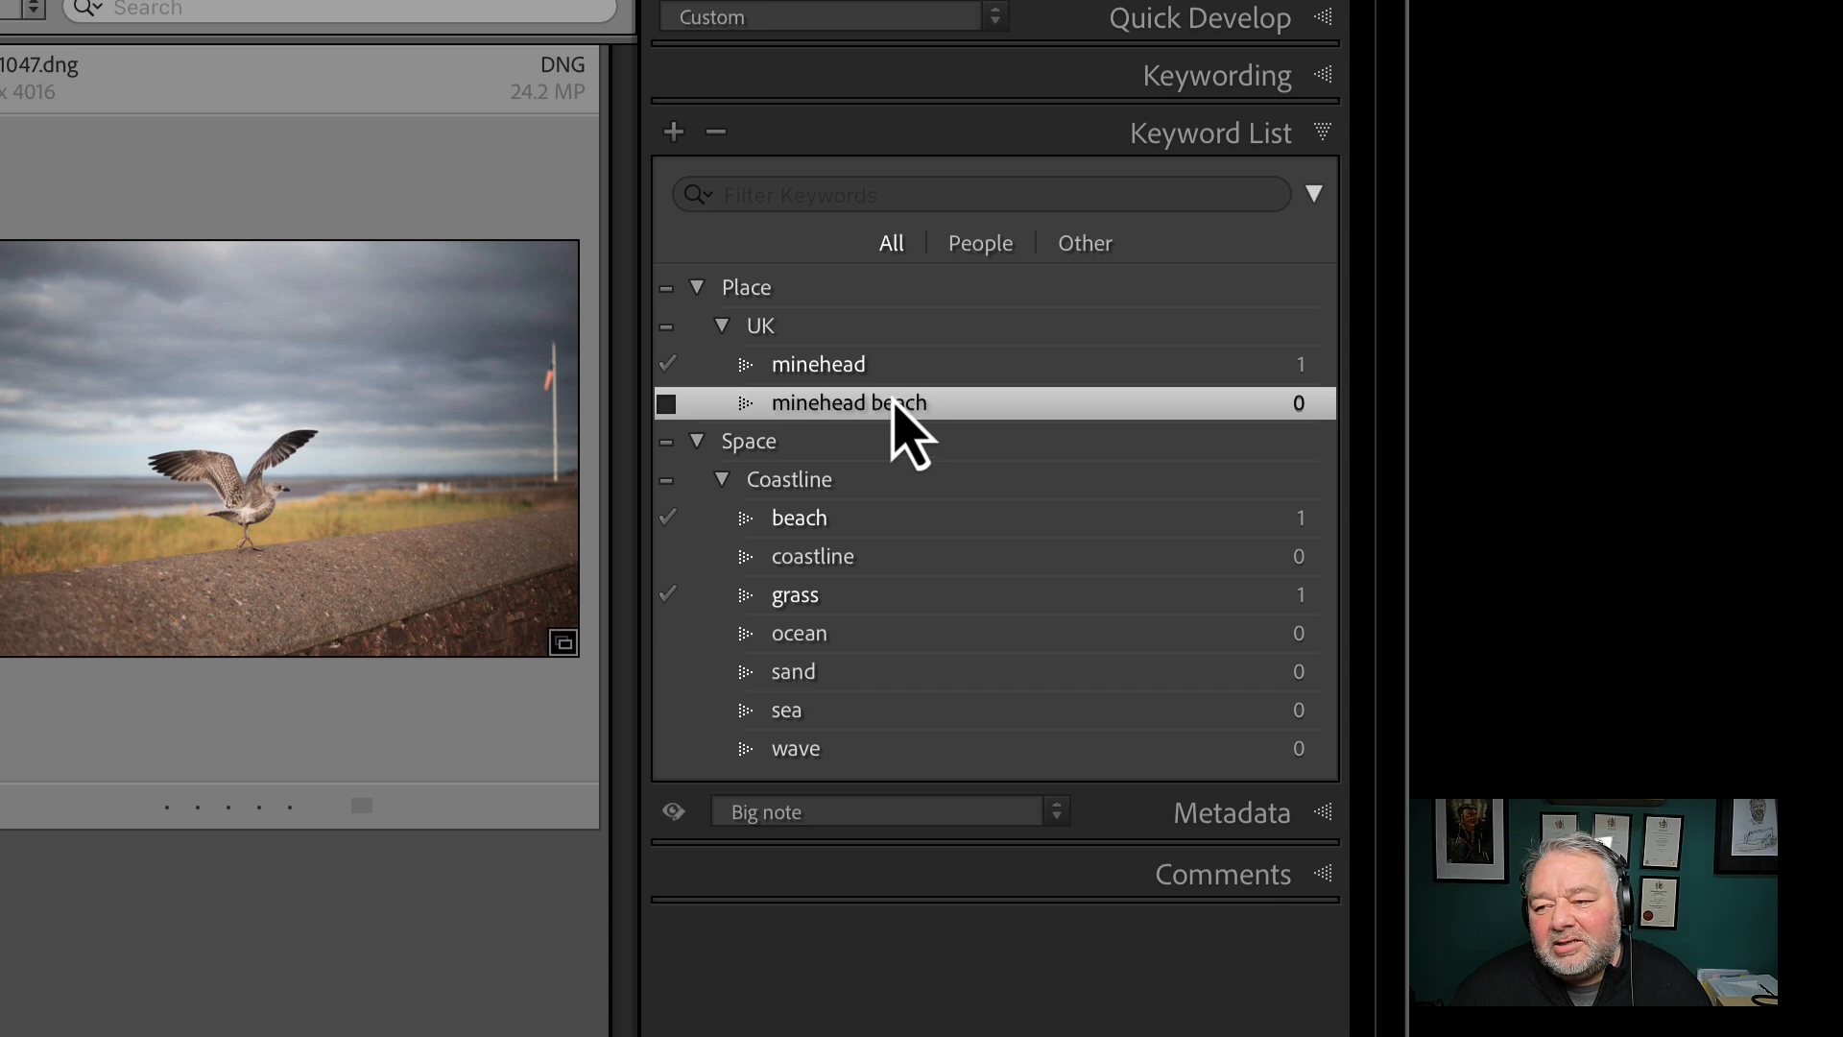
click(717, 132)
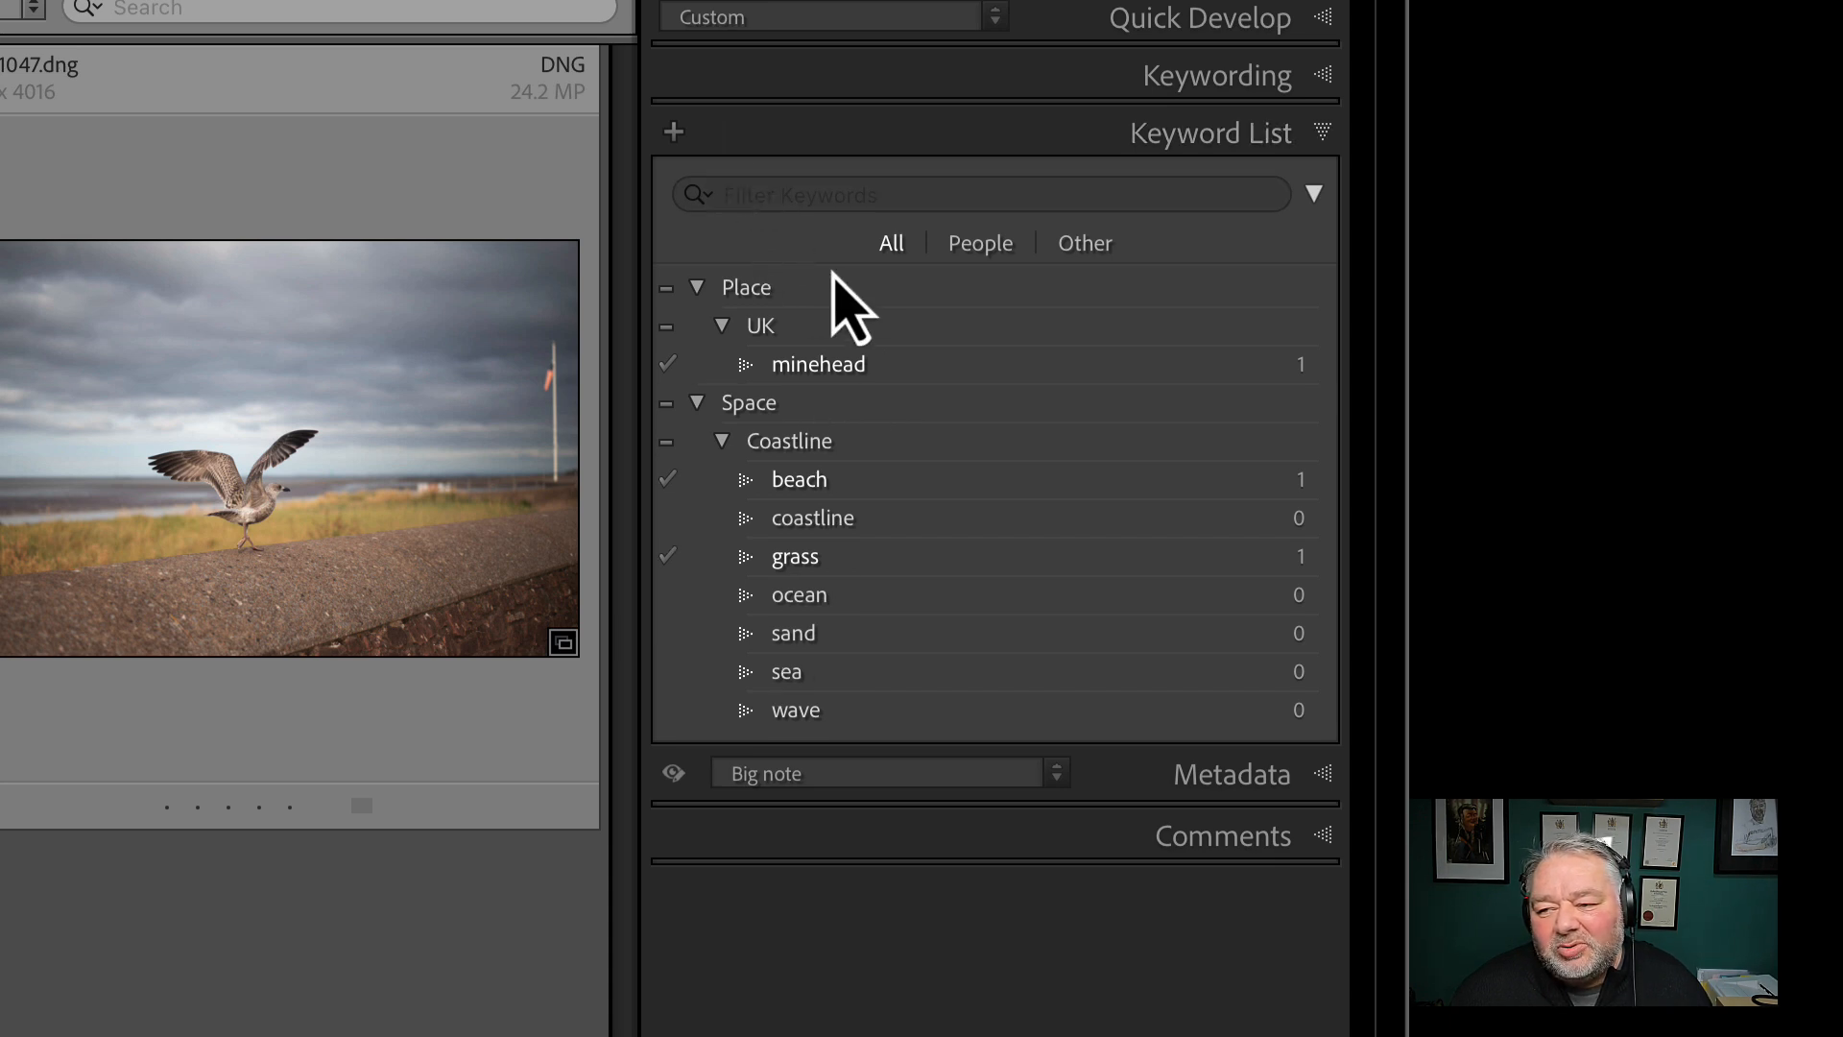
Highlight the minehead and beach keywords together and make the photo filter's search text ready for entry
click(836, 364)
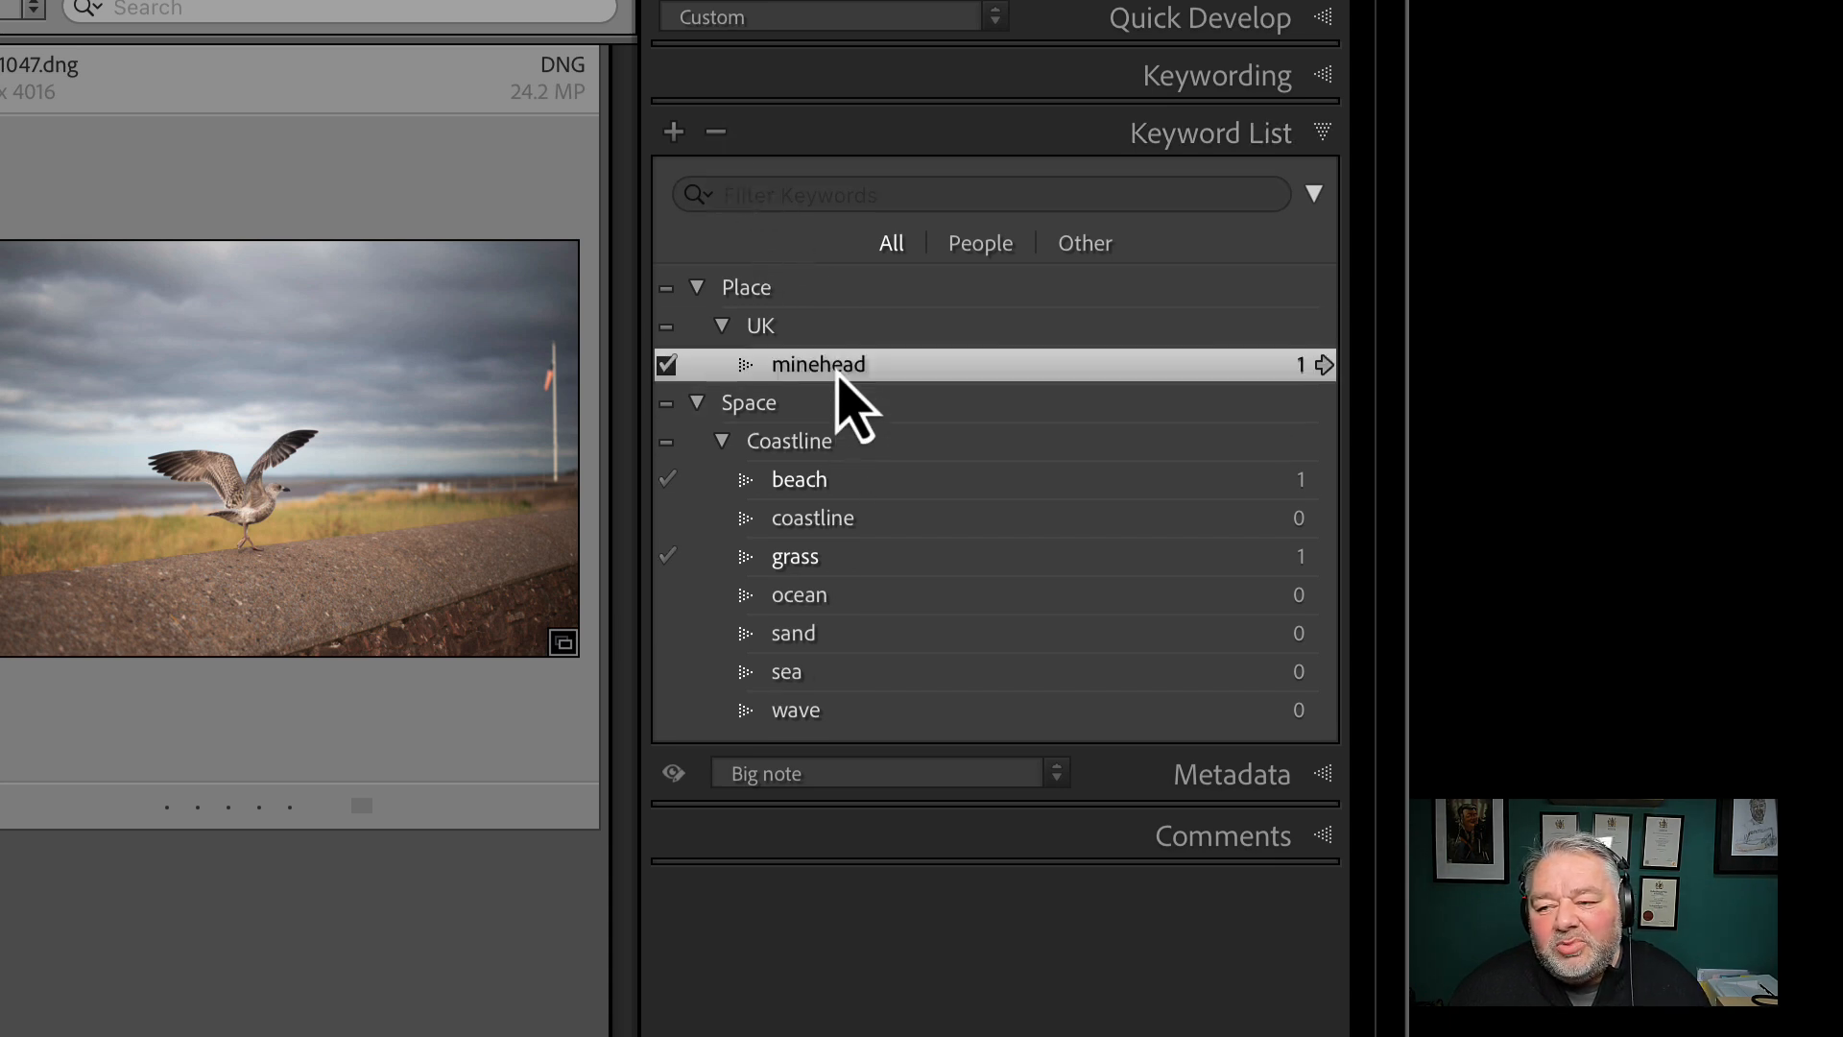
click(816, 486)
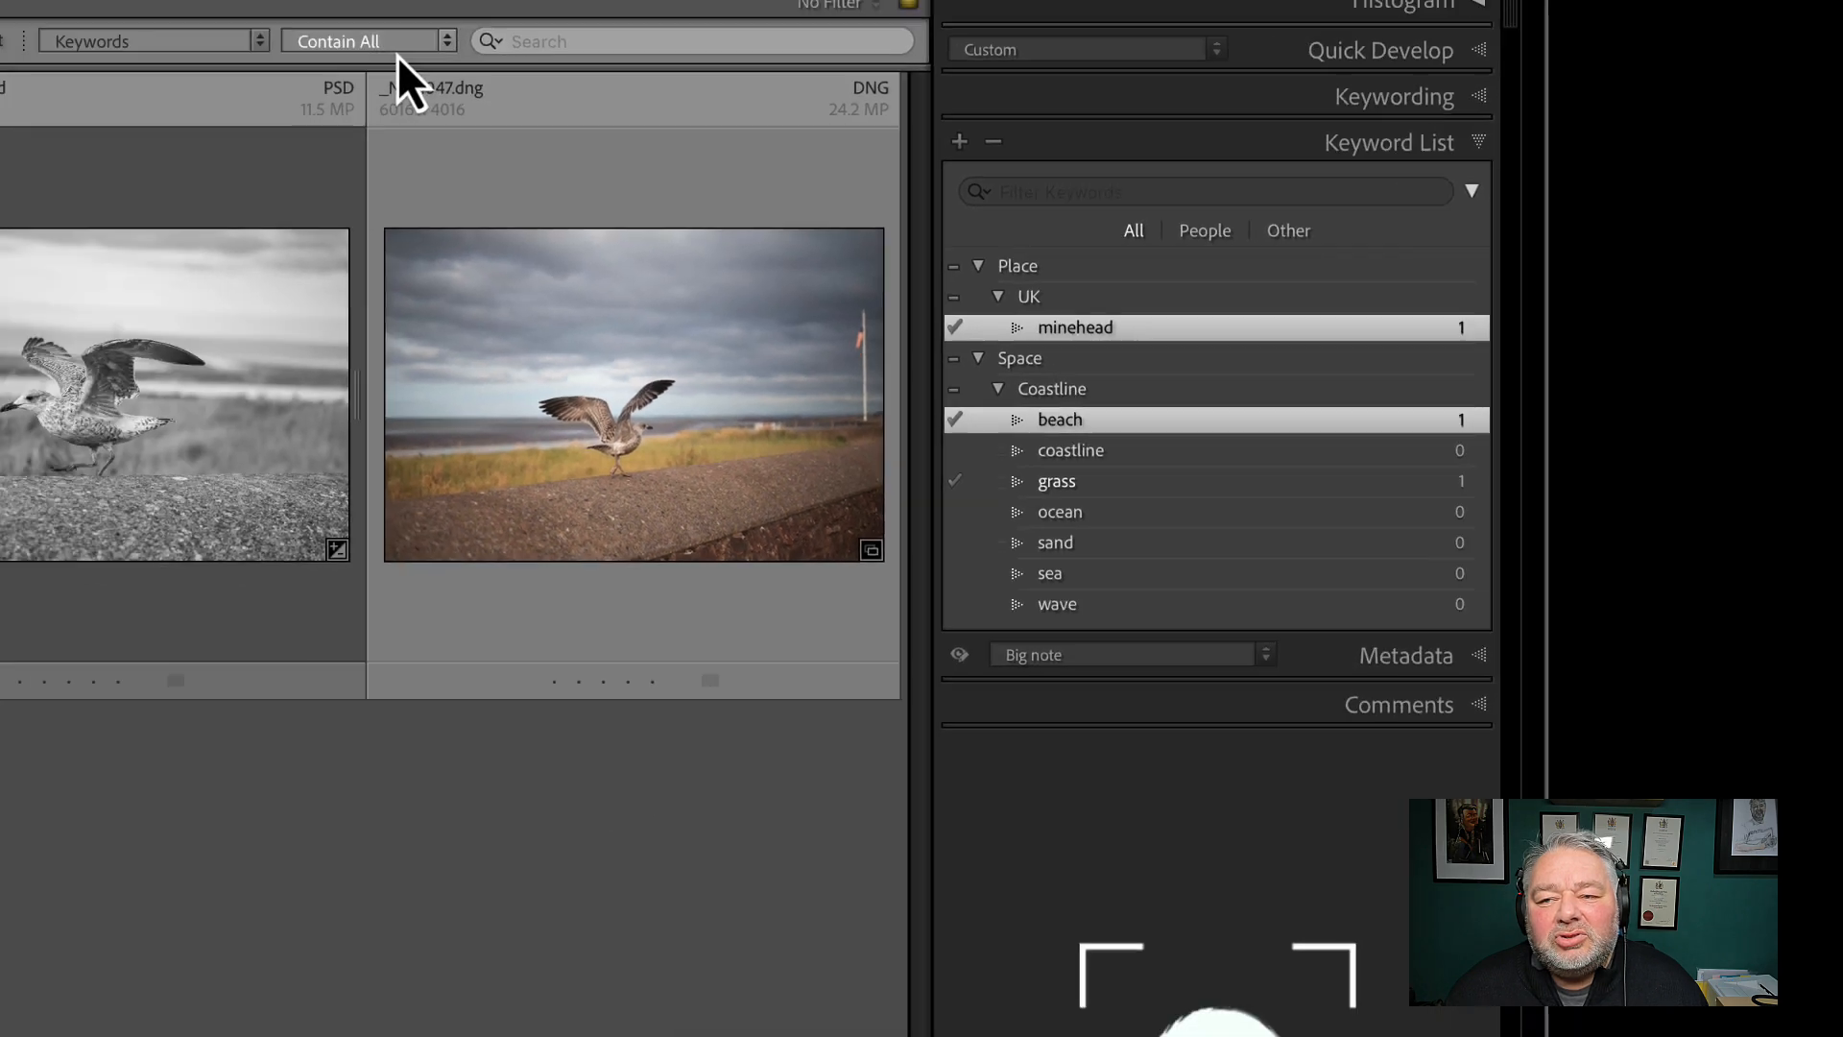
click(398, 55)
click(1248, 111)
click(1345, 113)
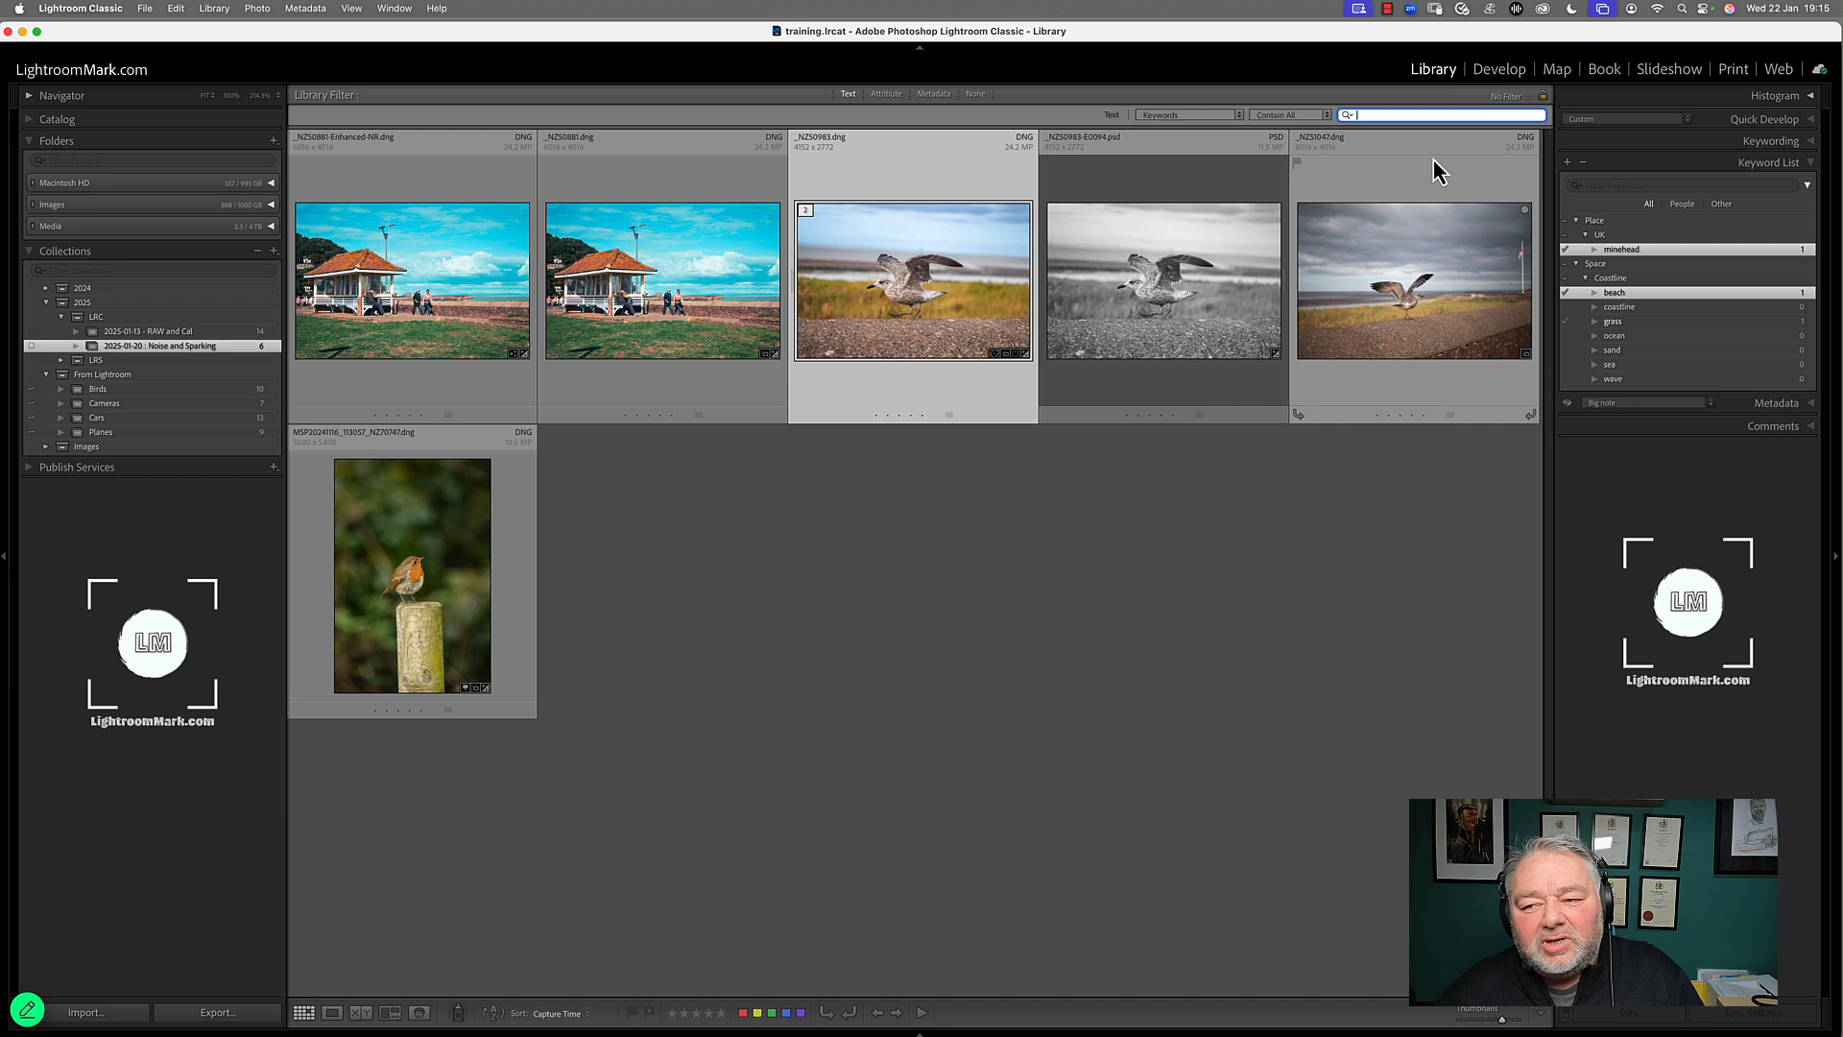
Search the keyword list for minehead and clear the search
click(1607, 185)
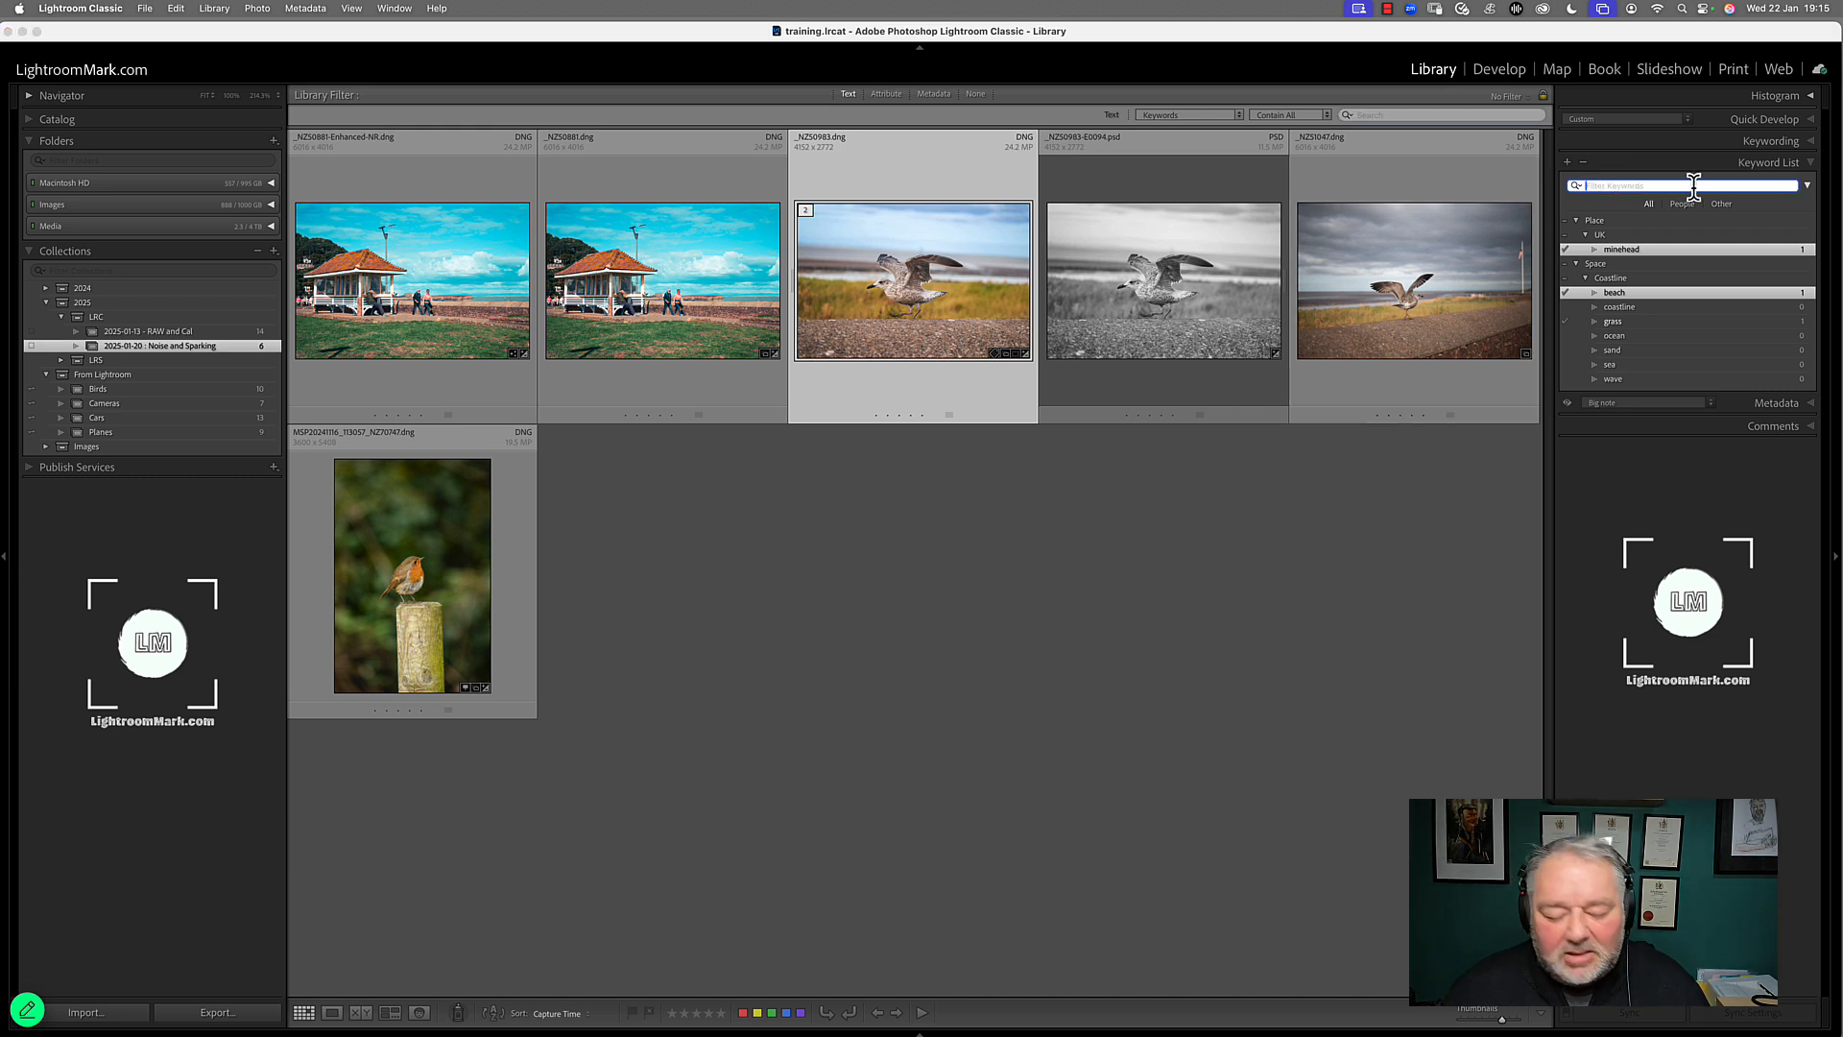
text(minehead)
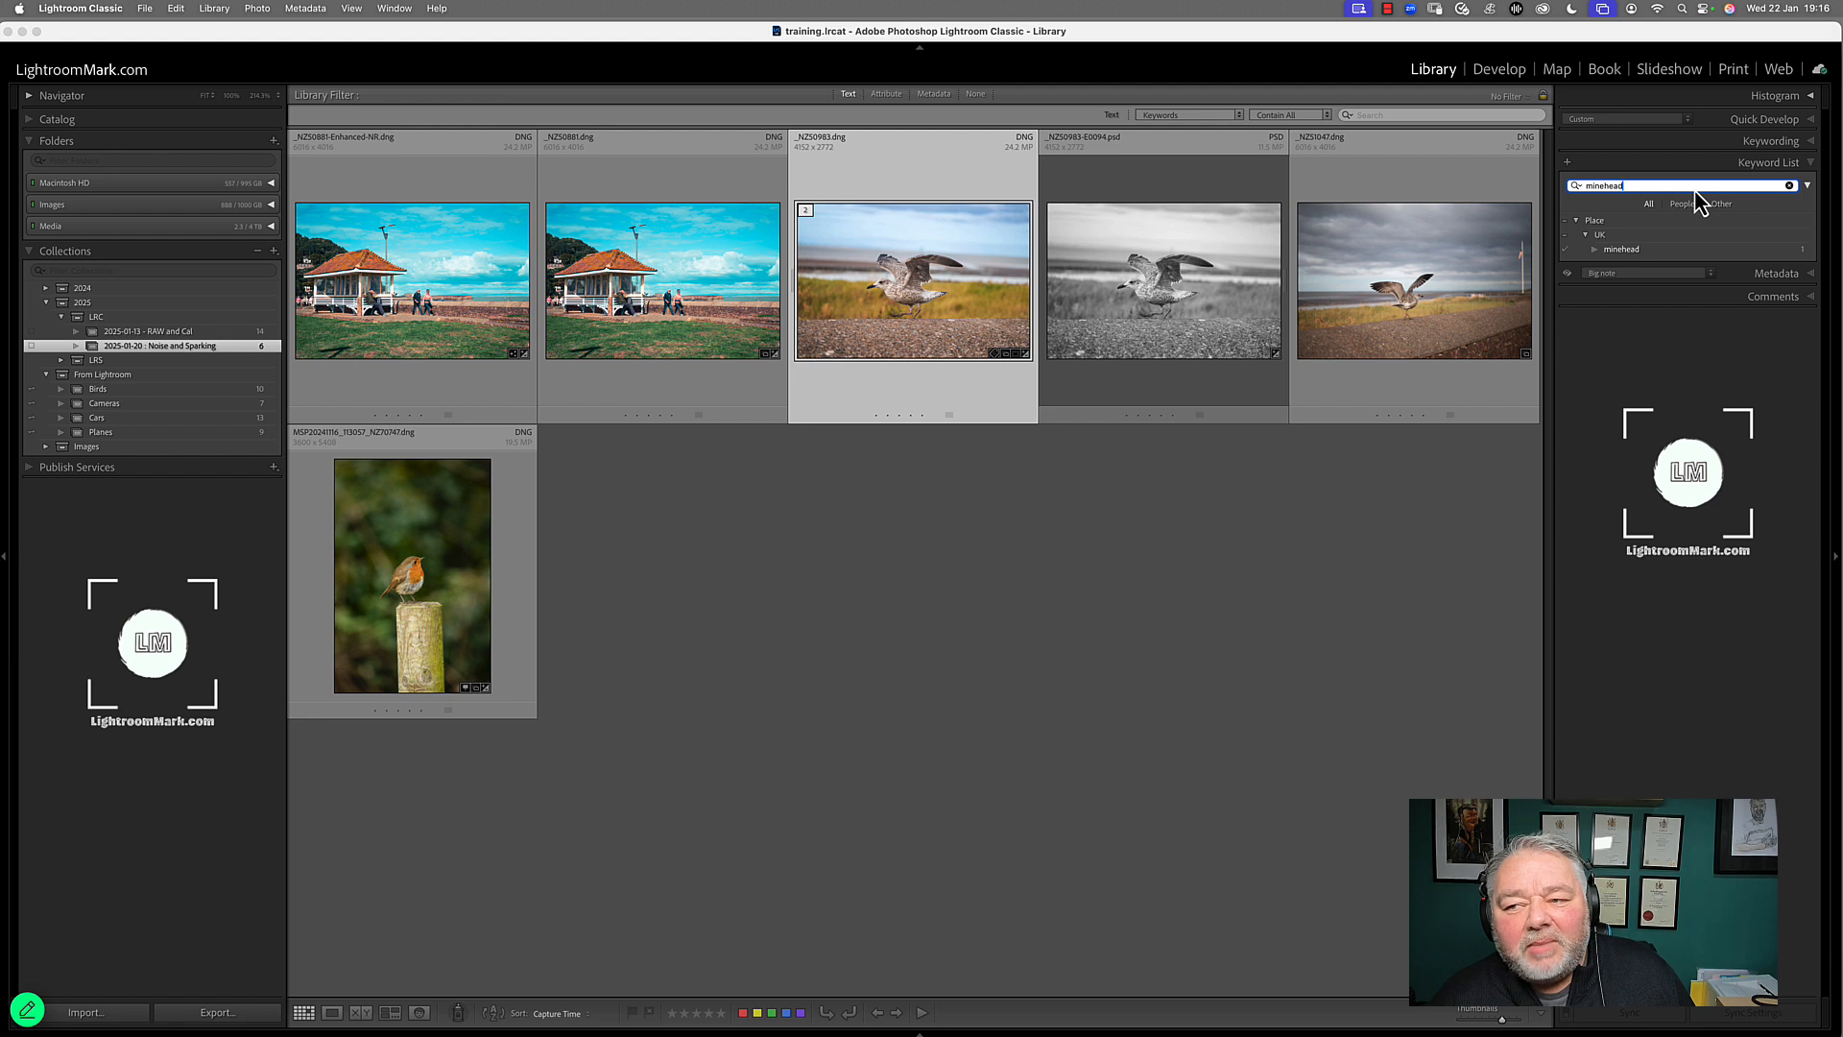
click(1789, 185)
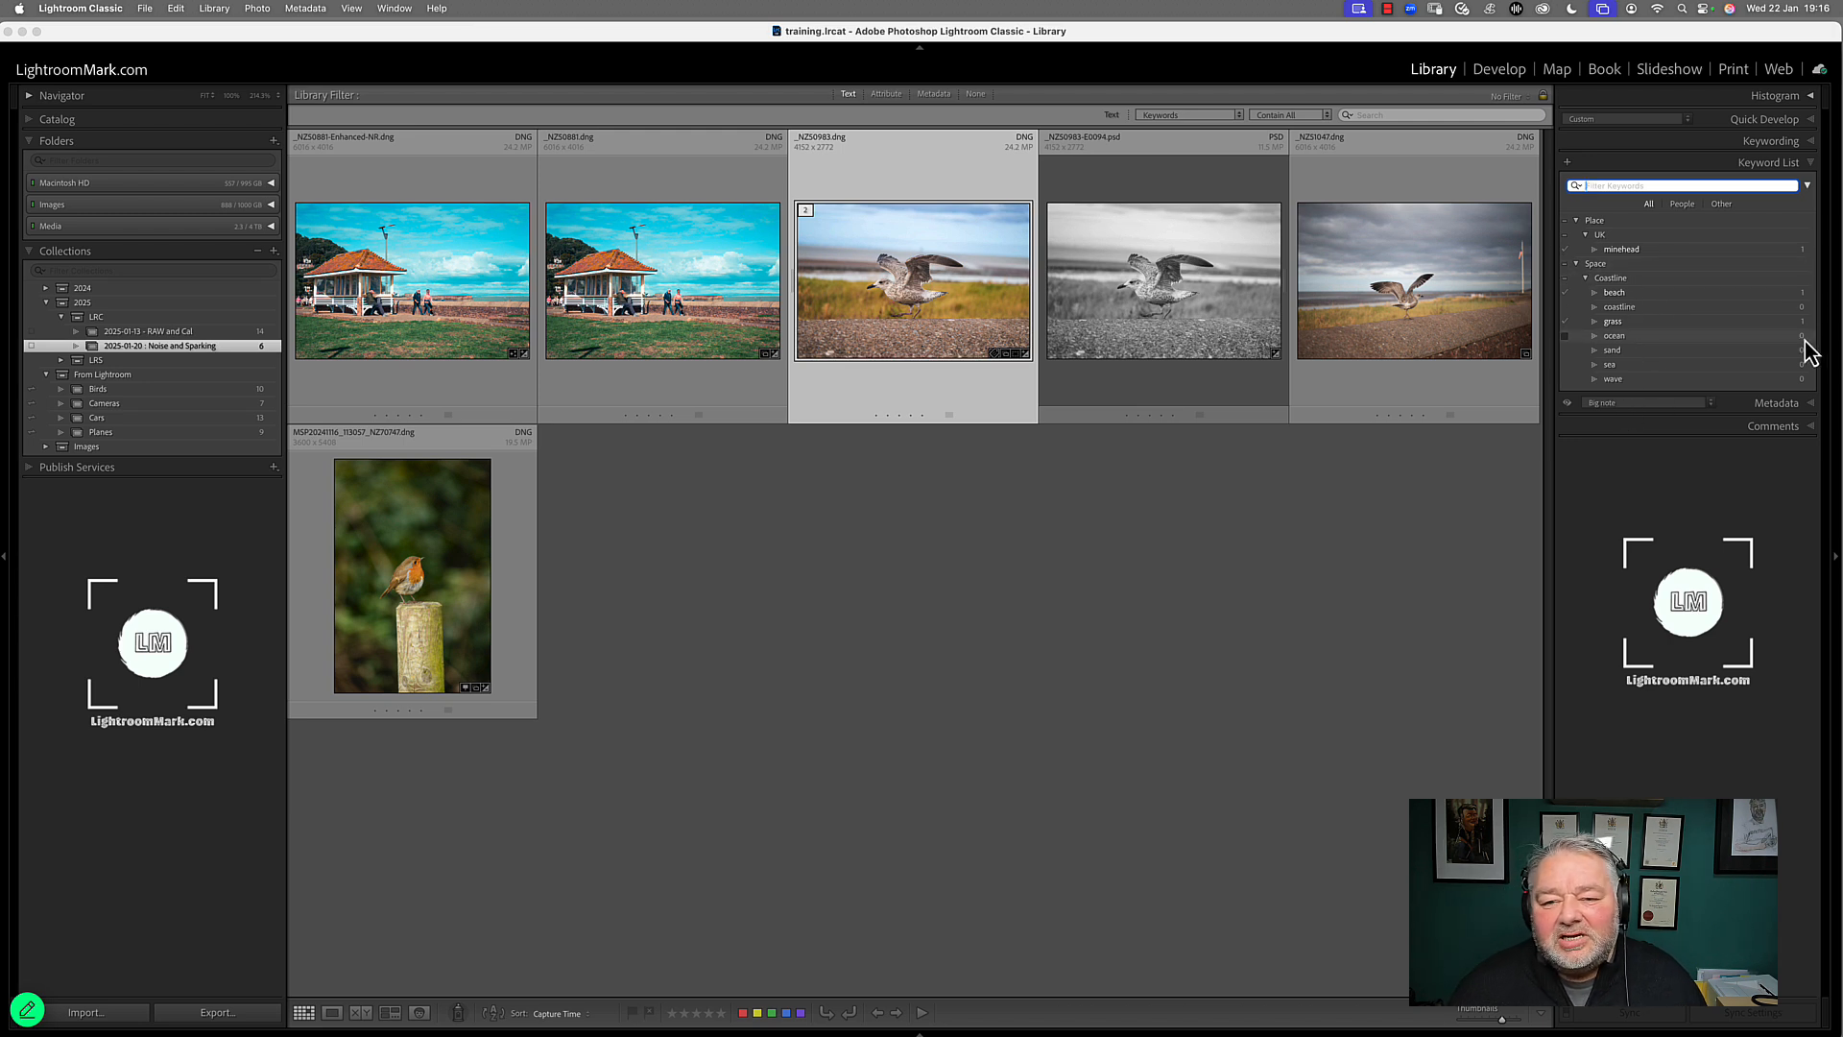
Show the Places keyword set along with the keyword list, filter the list for minehead and pick that keyword
click(1810, 144)
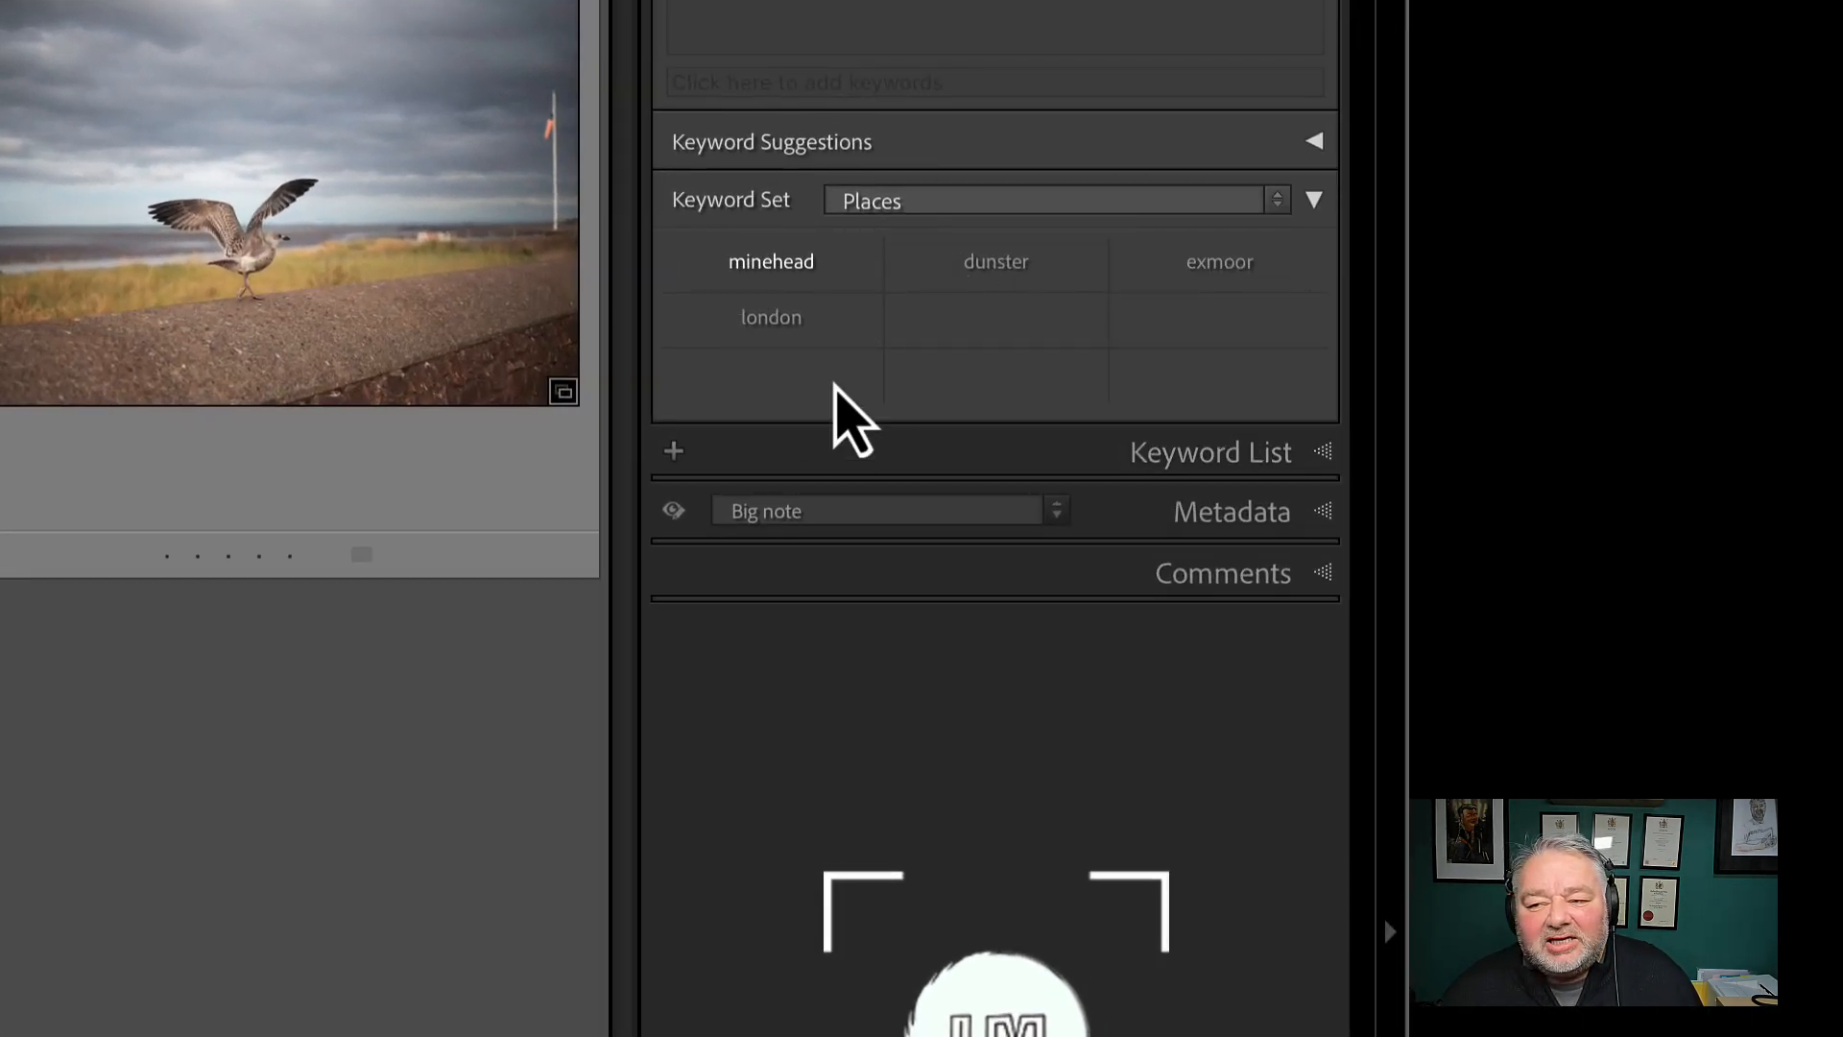
click(1333, 461)
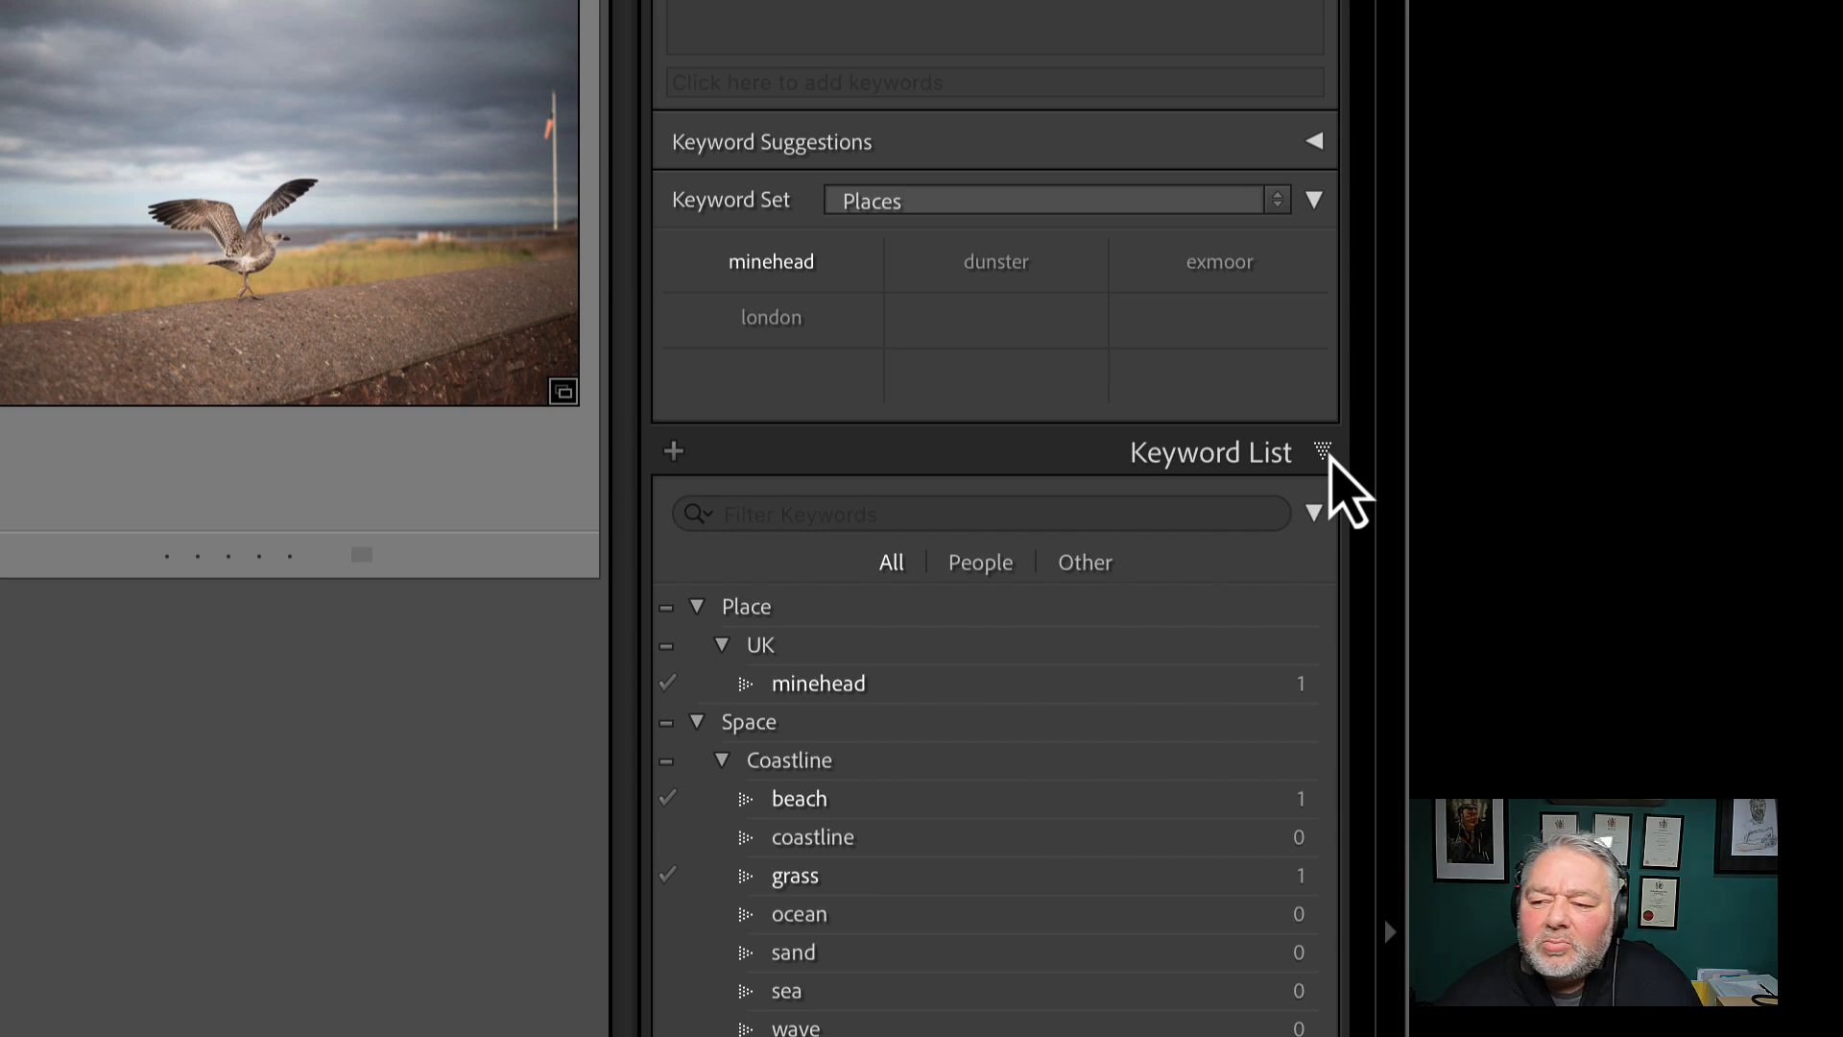
click(1044, 514)
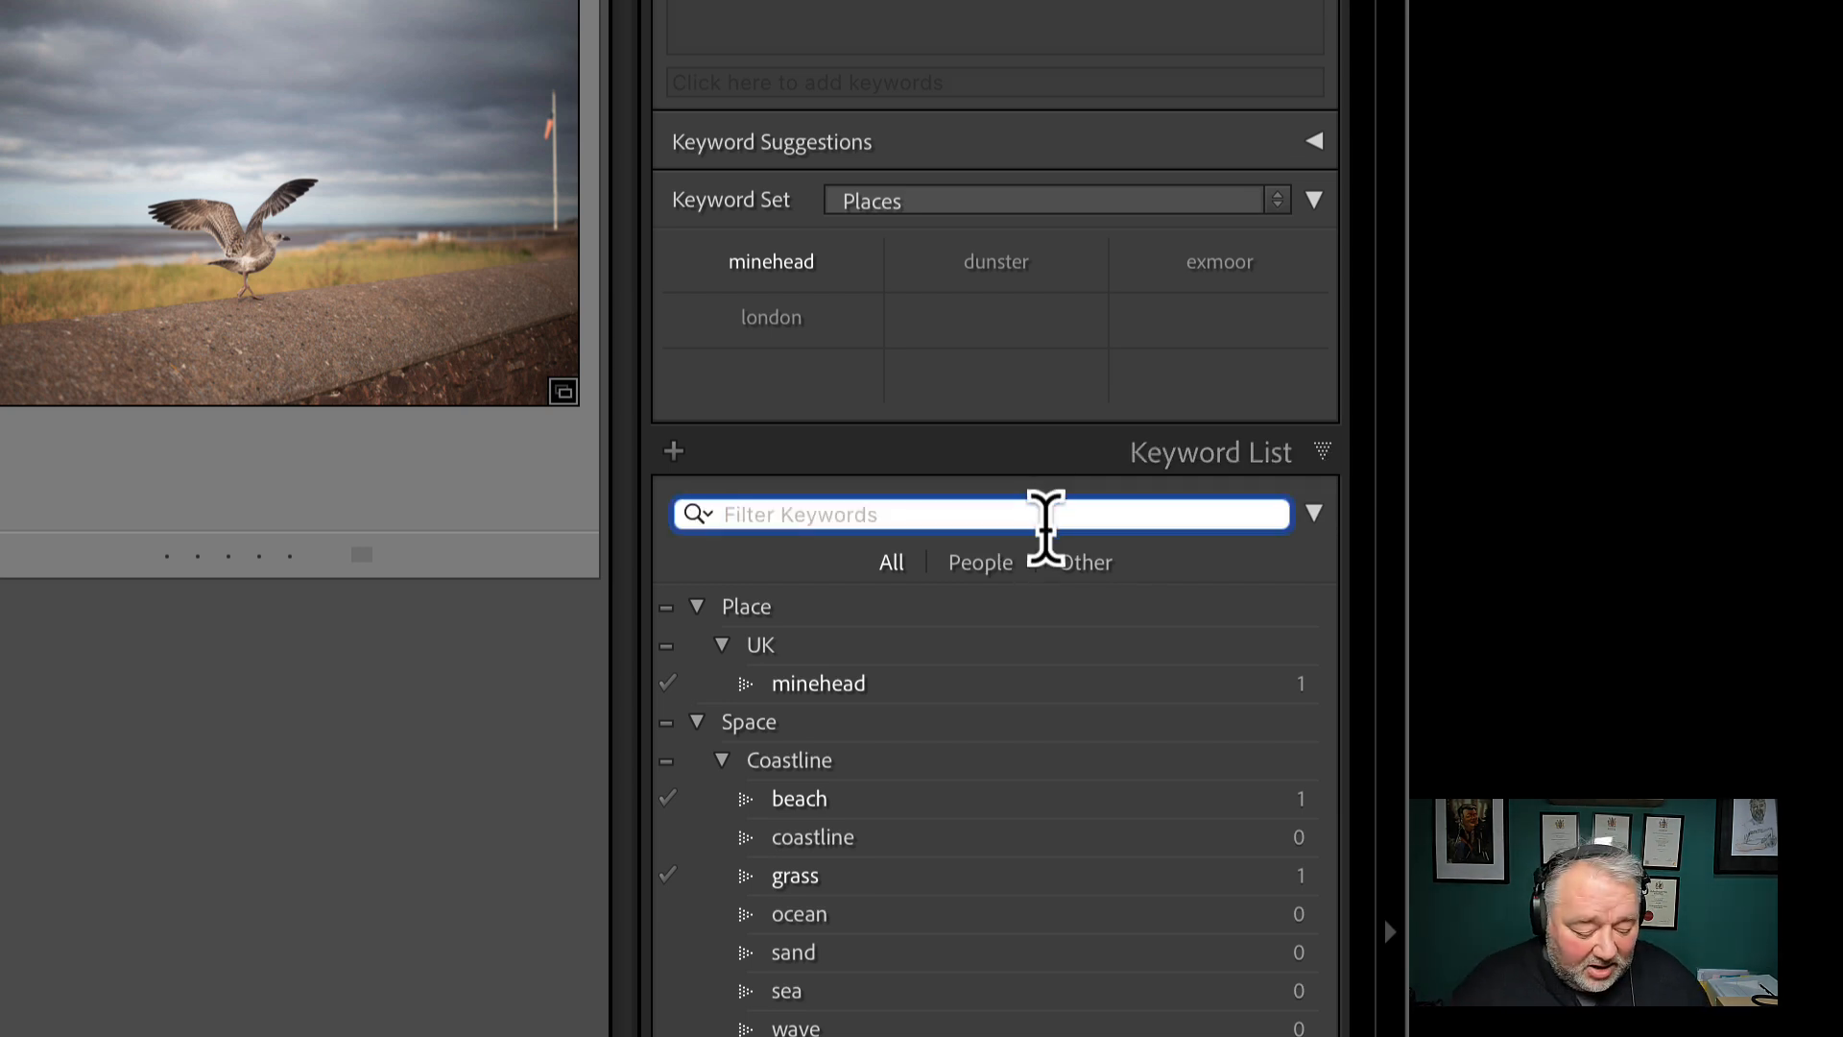
text(minehead)
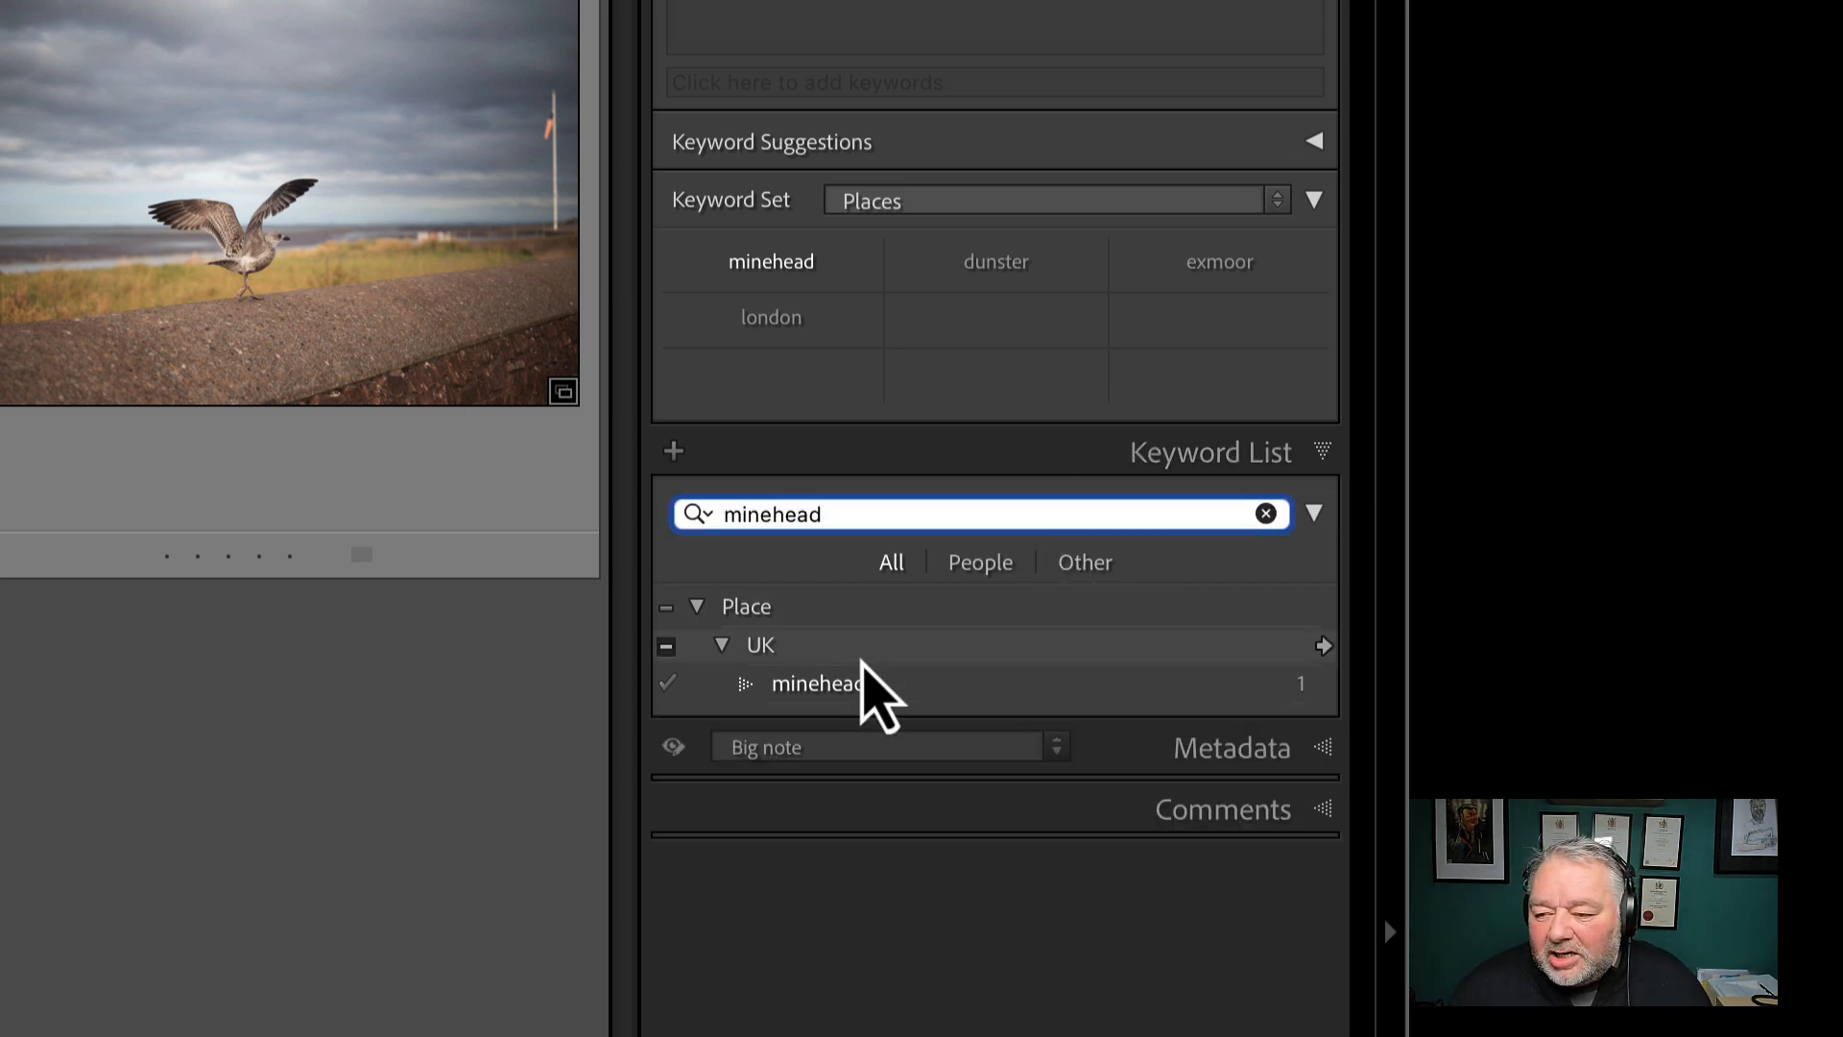
click(837, 687)
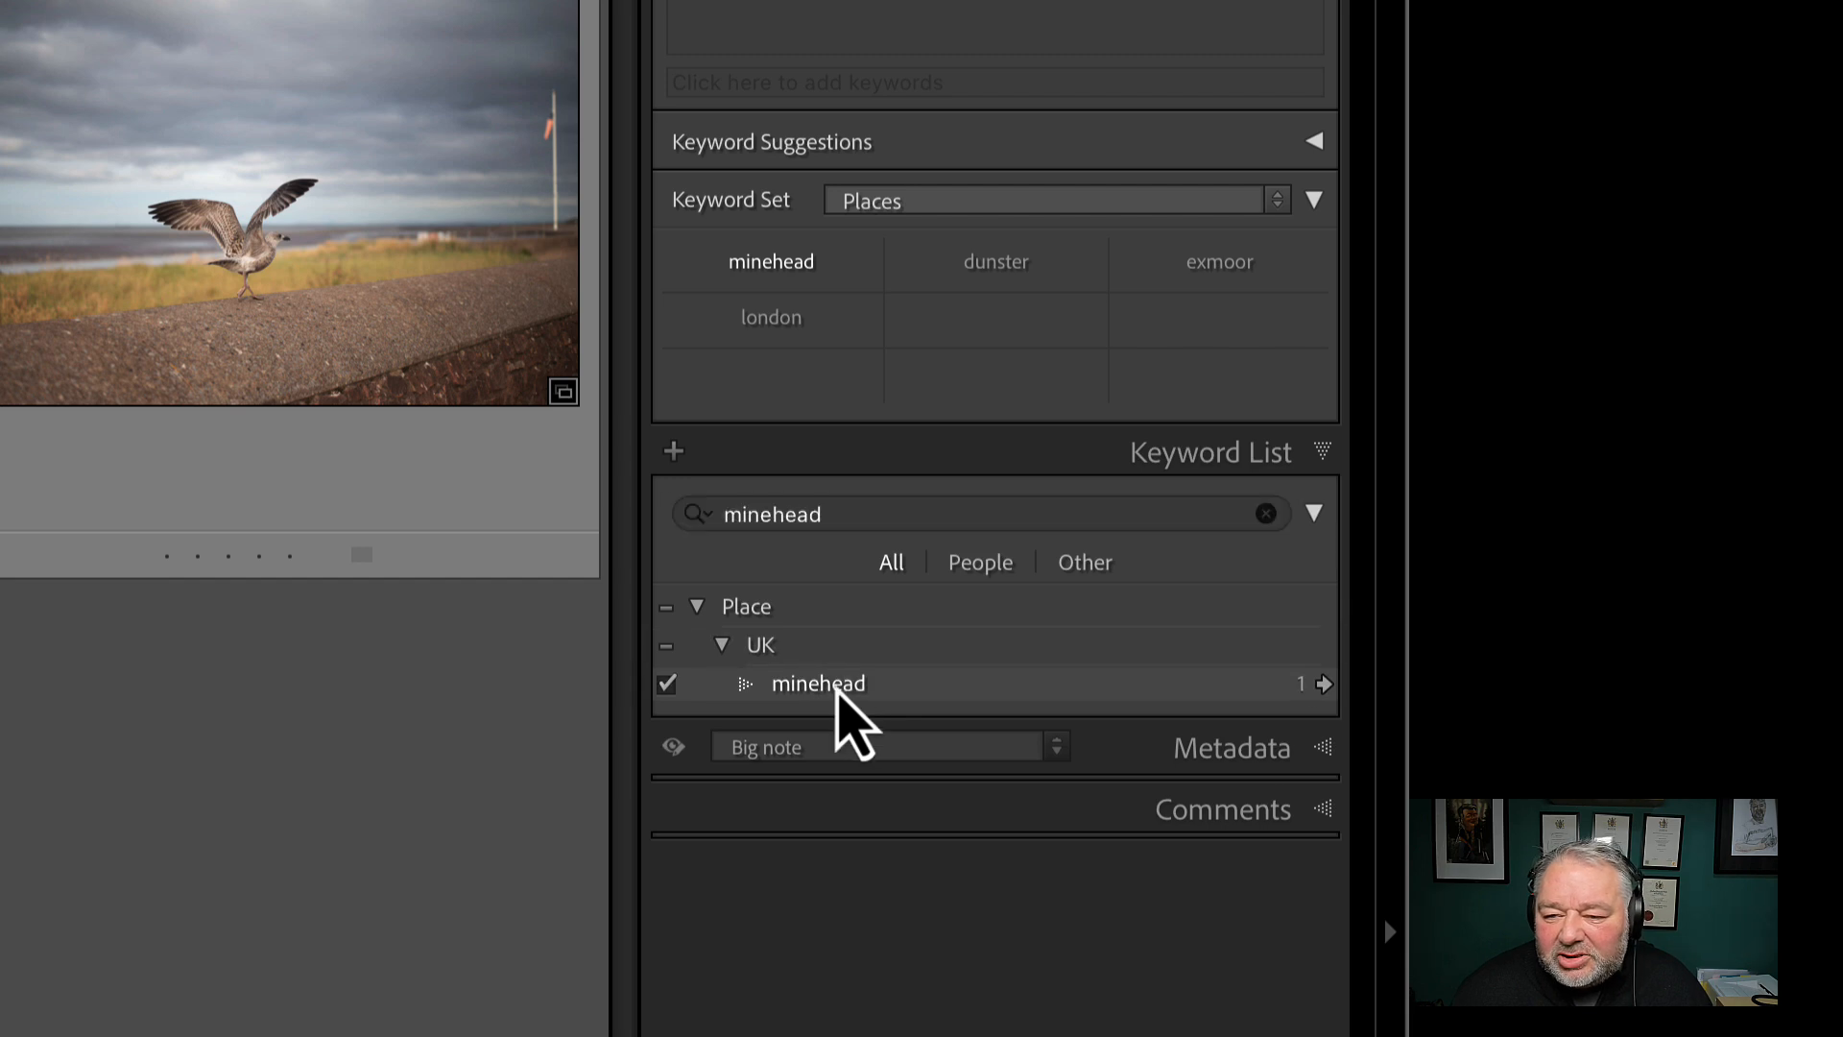
Search the keyword list for beach and clear the search
click(905, 513)
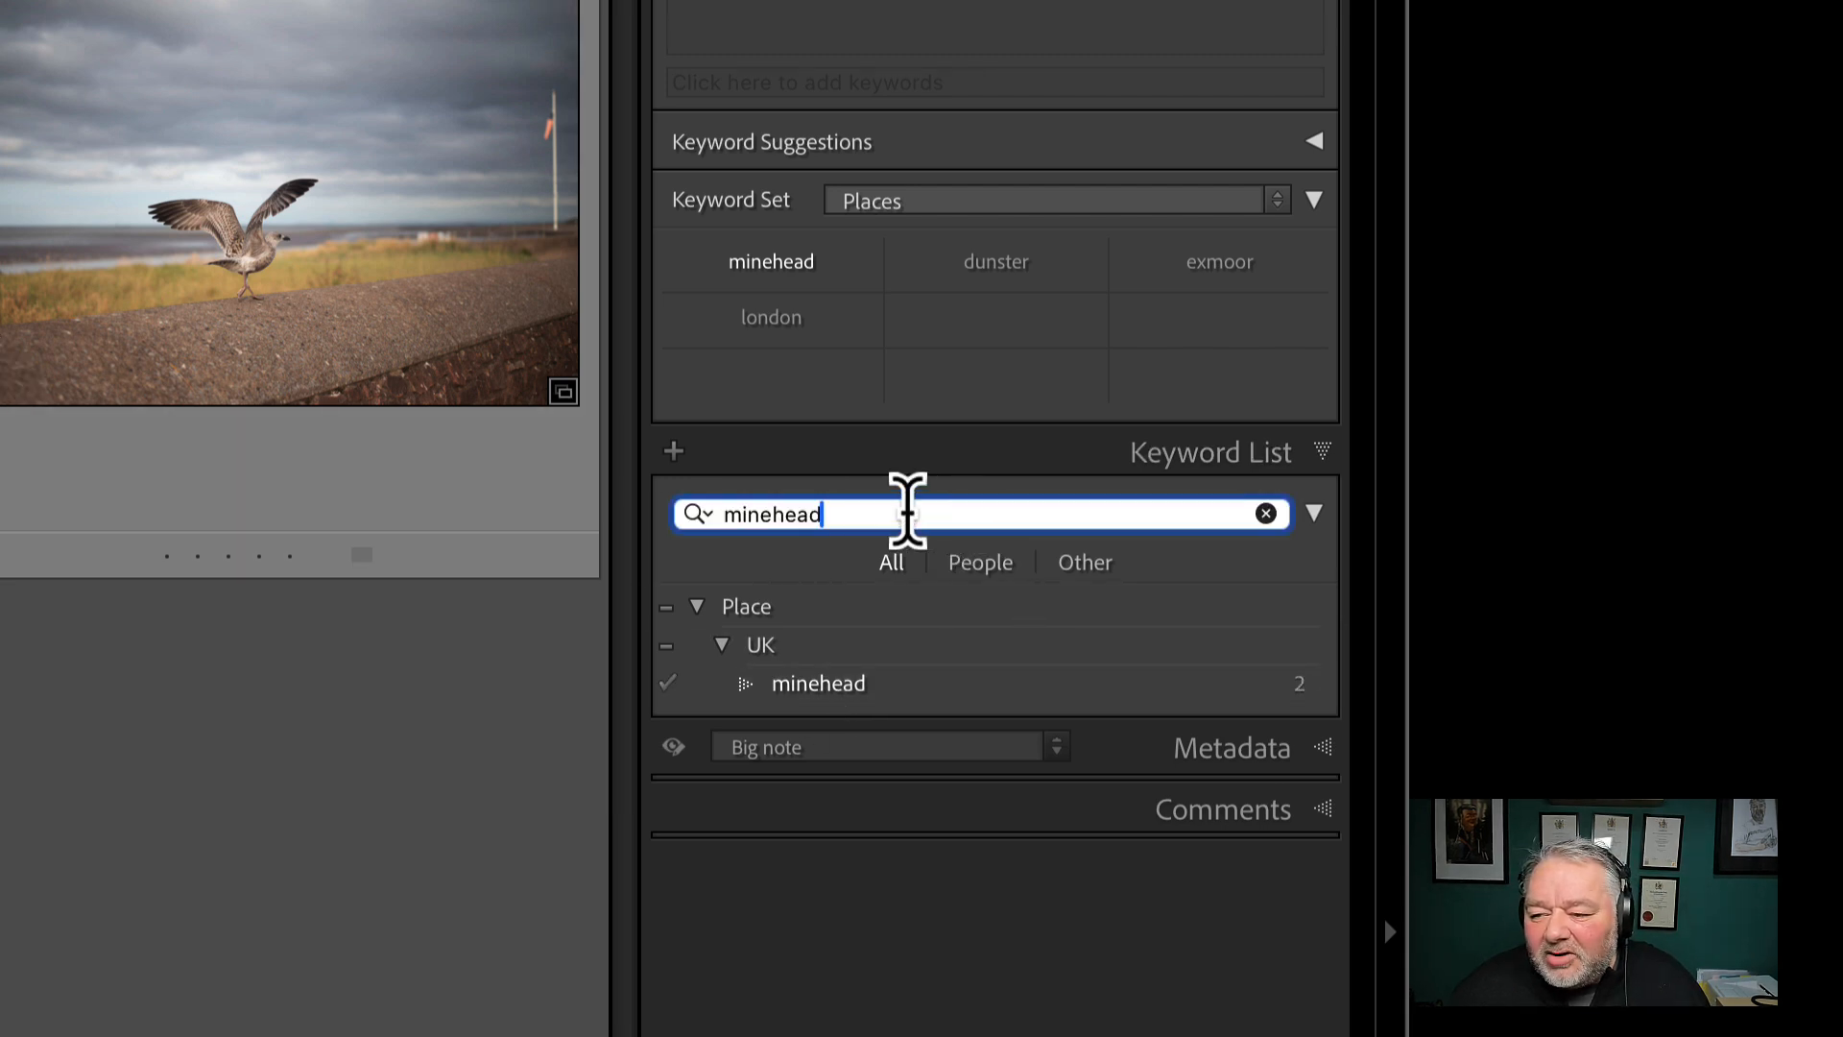
text(beach)
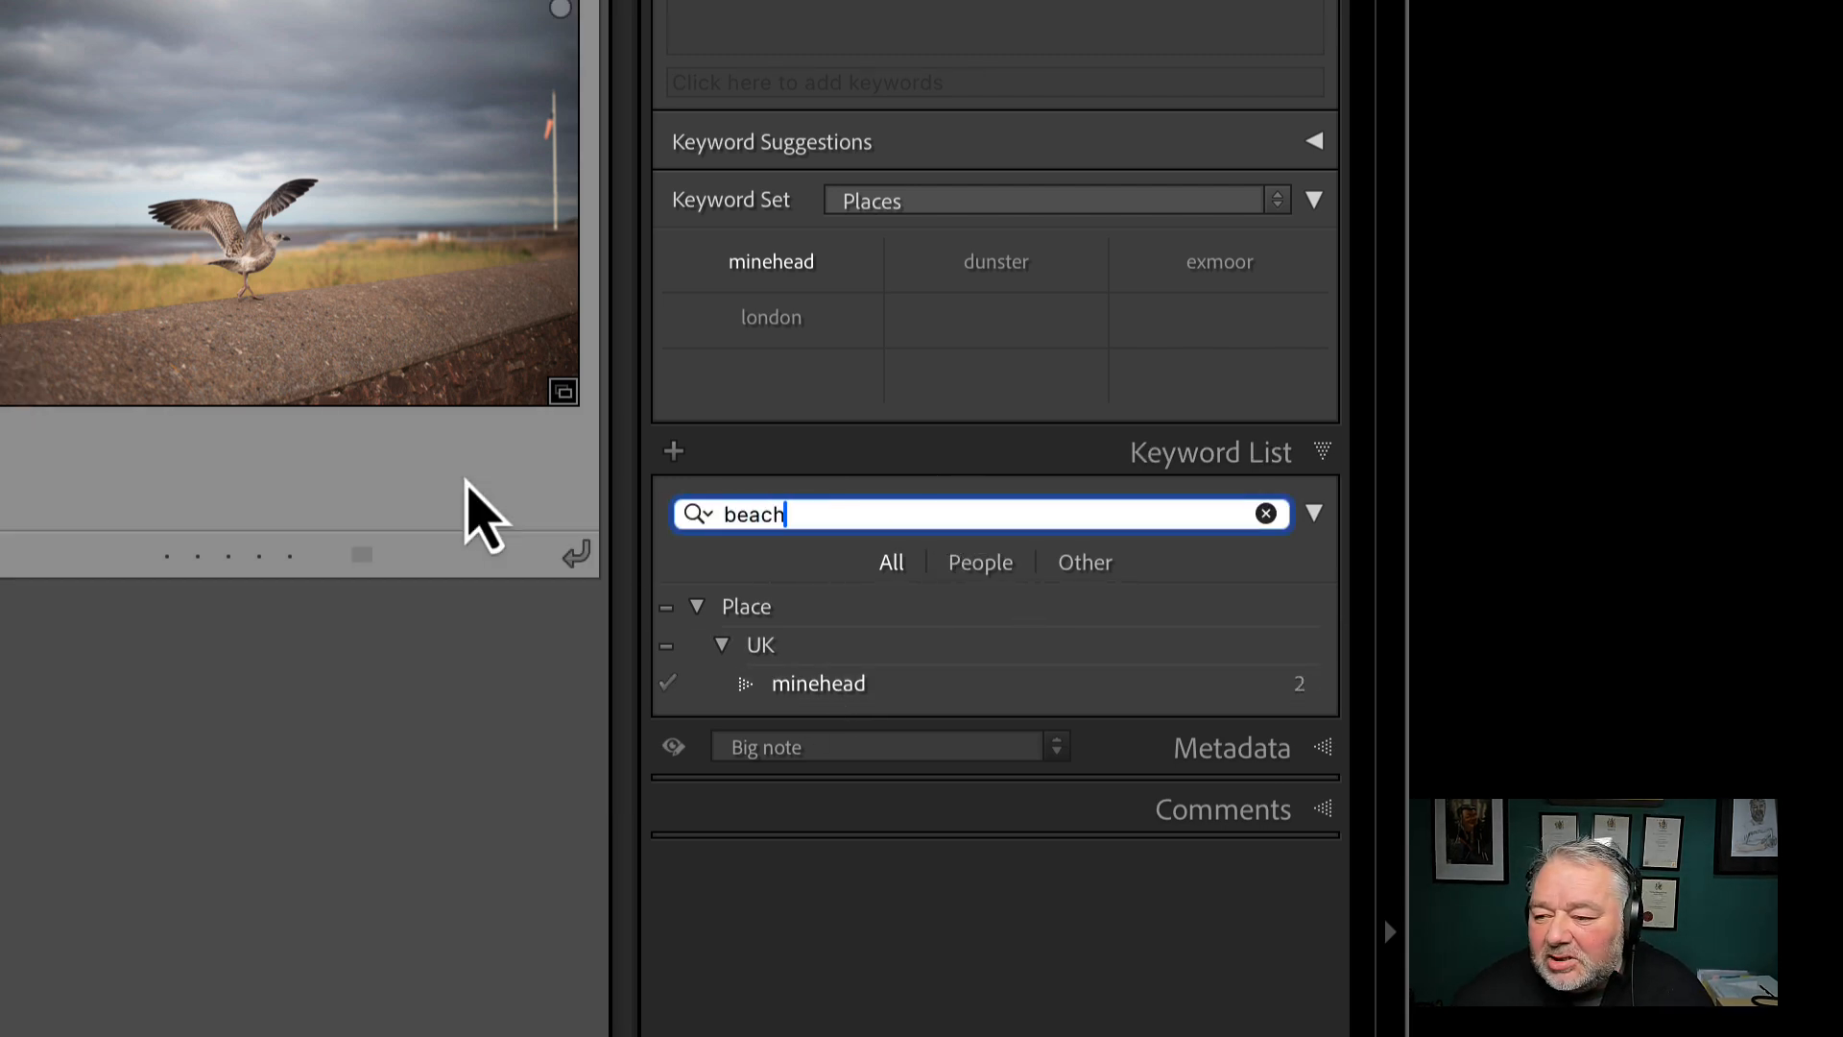
drag(893, 689, 5, 394)
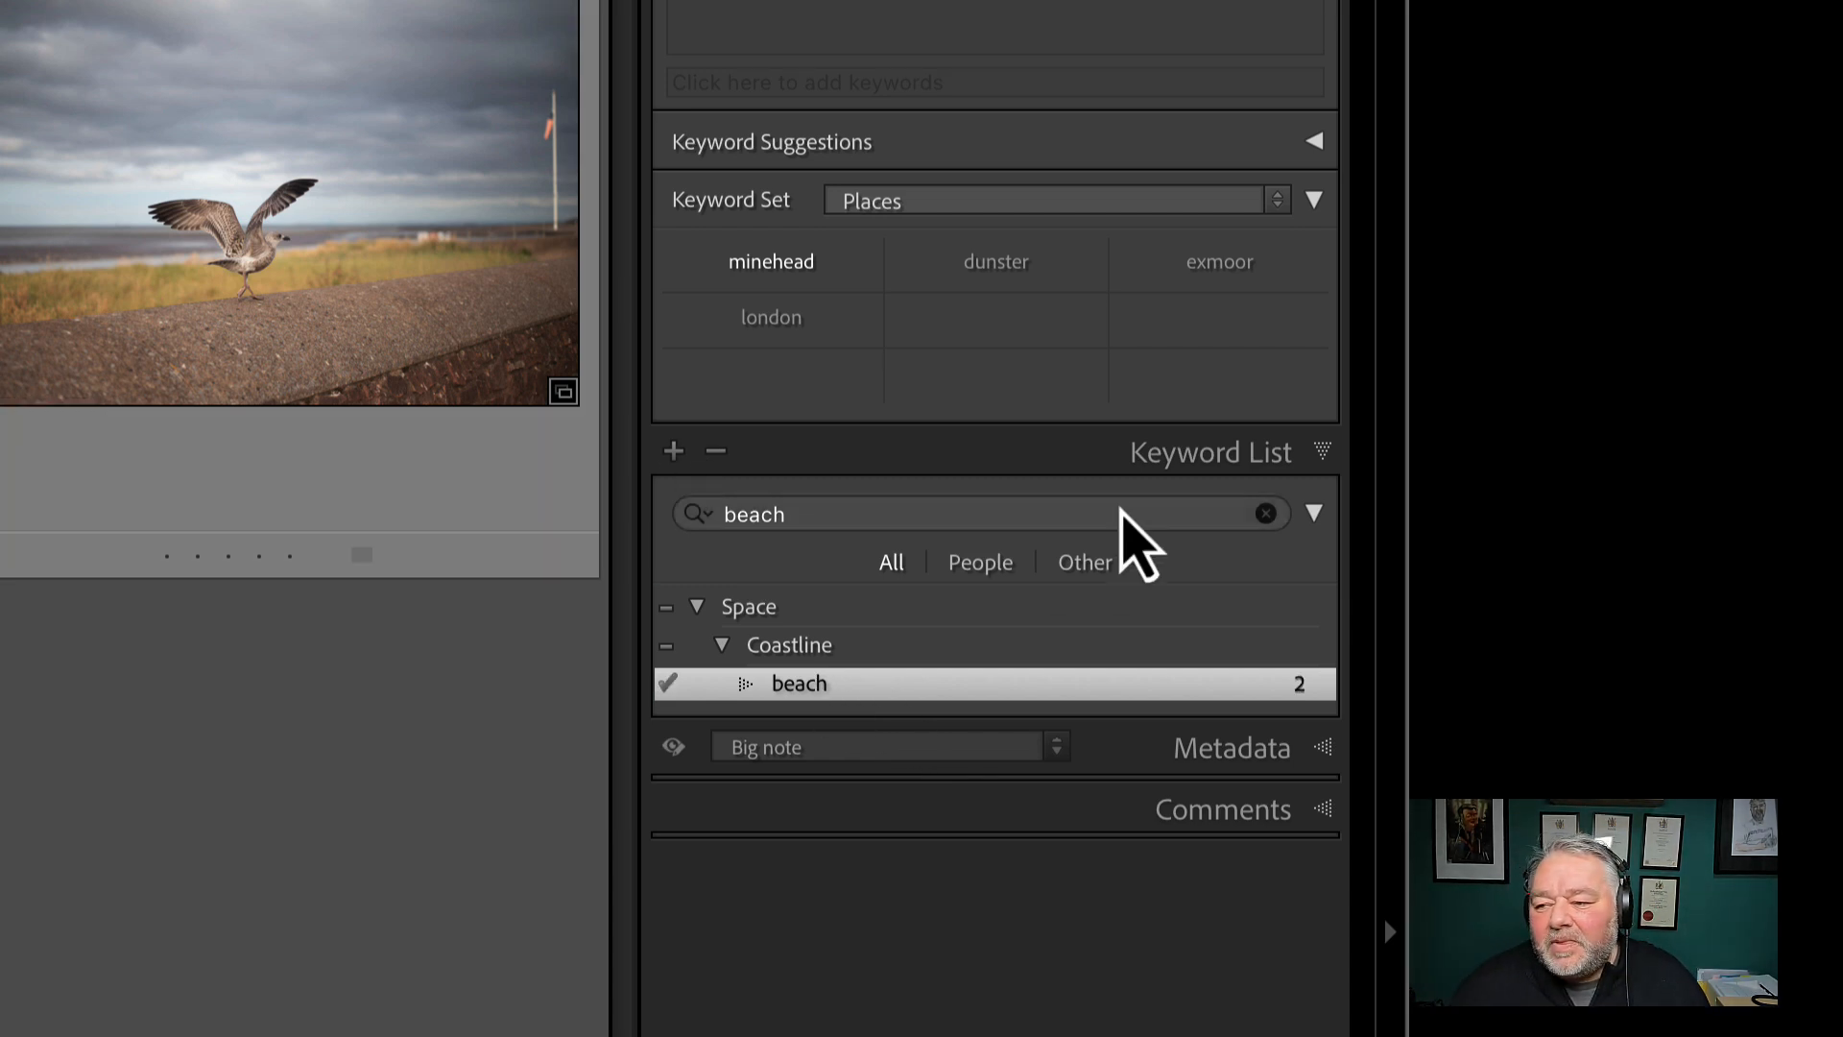
click(1267, 515)
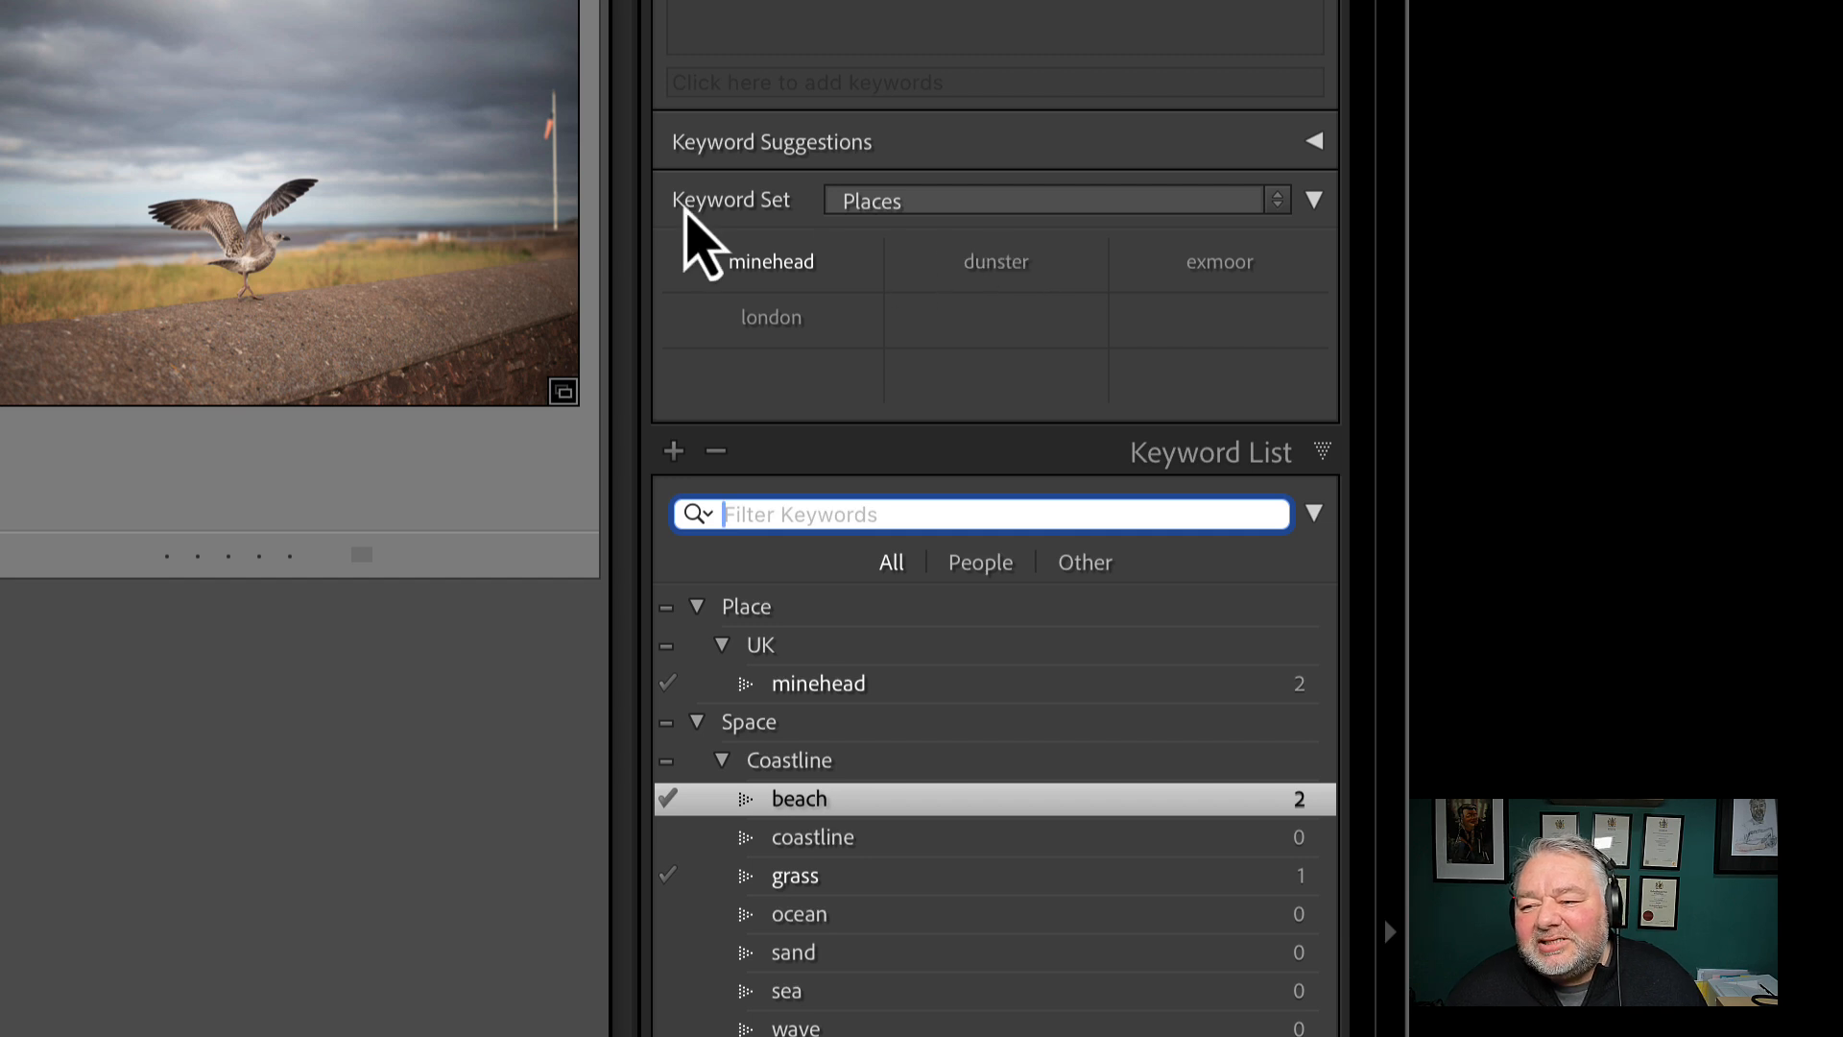
Open the Places keyword set for editing and set its second keyword to beach
click(907, 204)
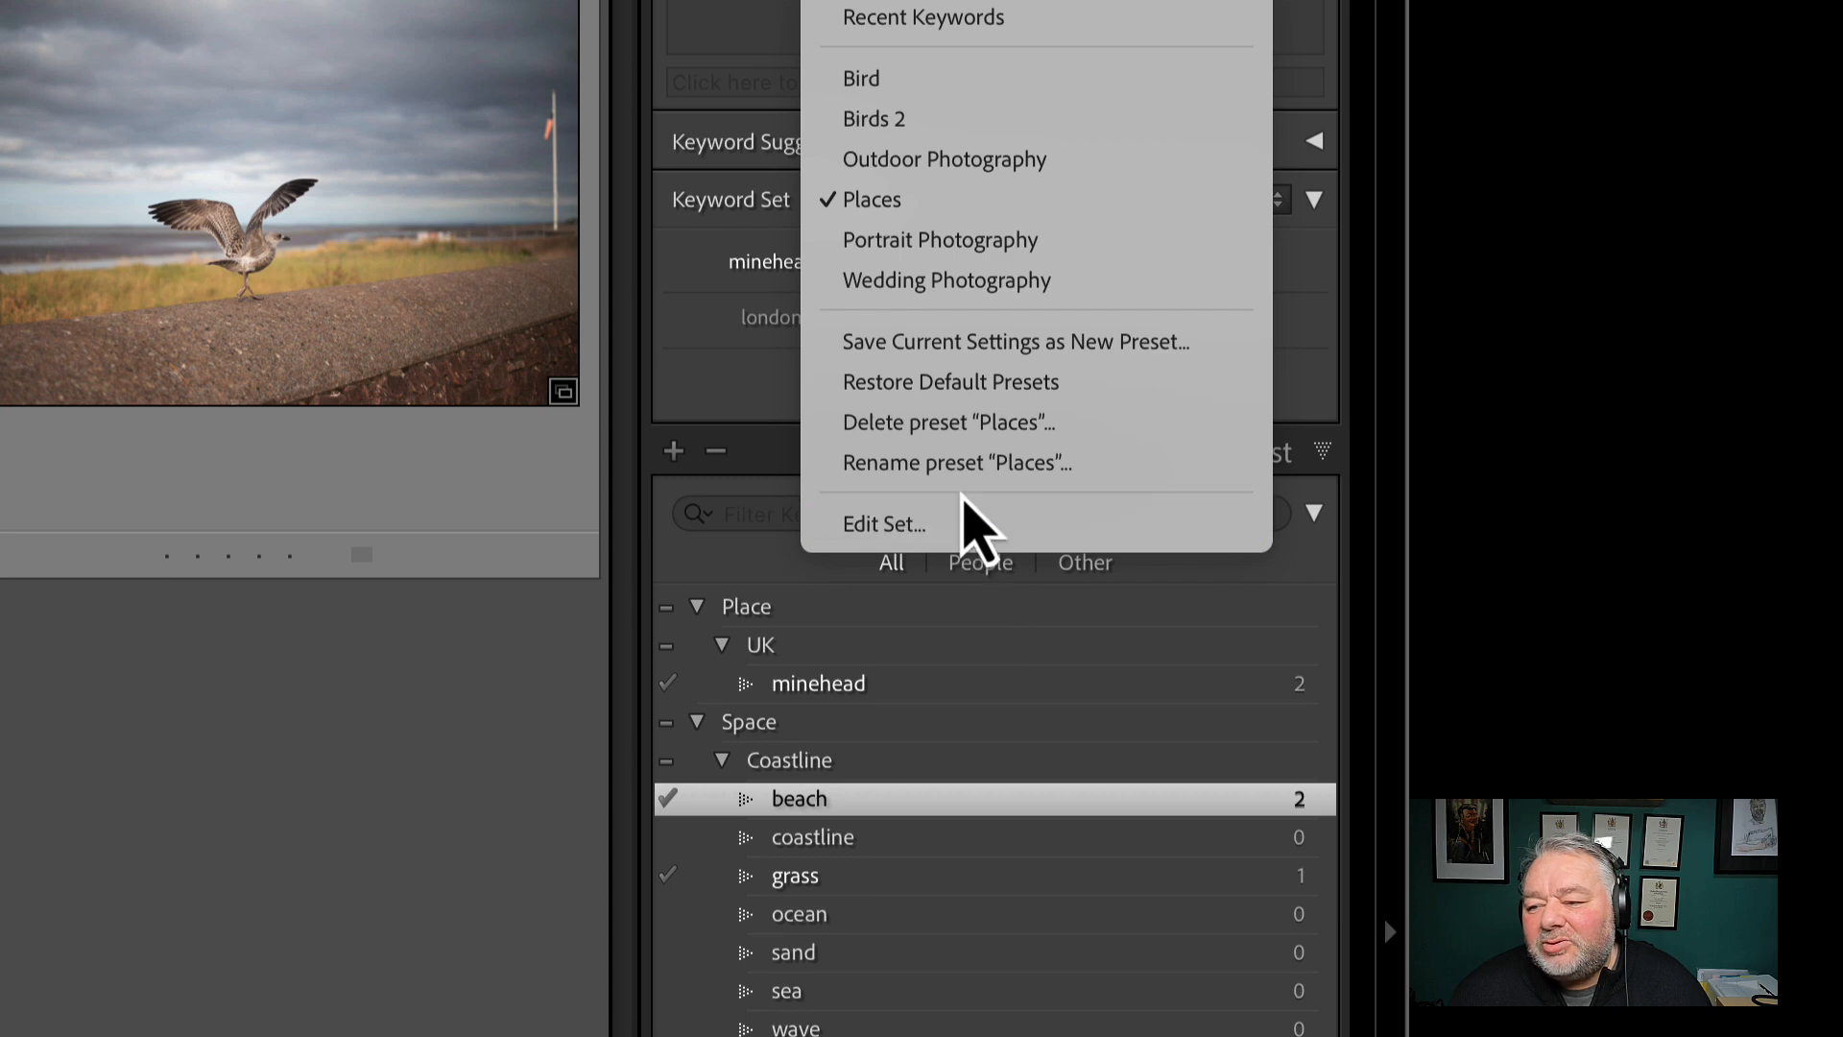
click(954, 526)
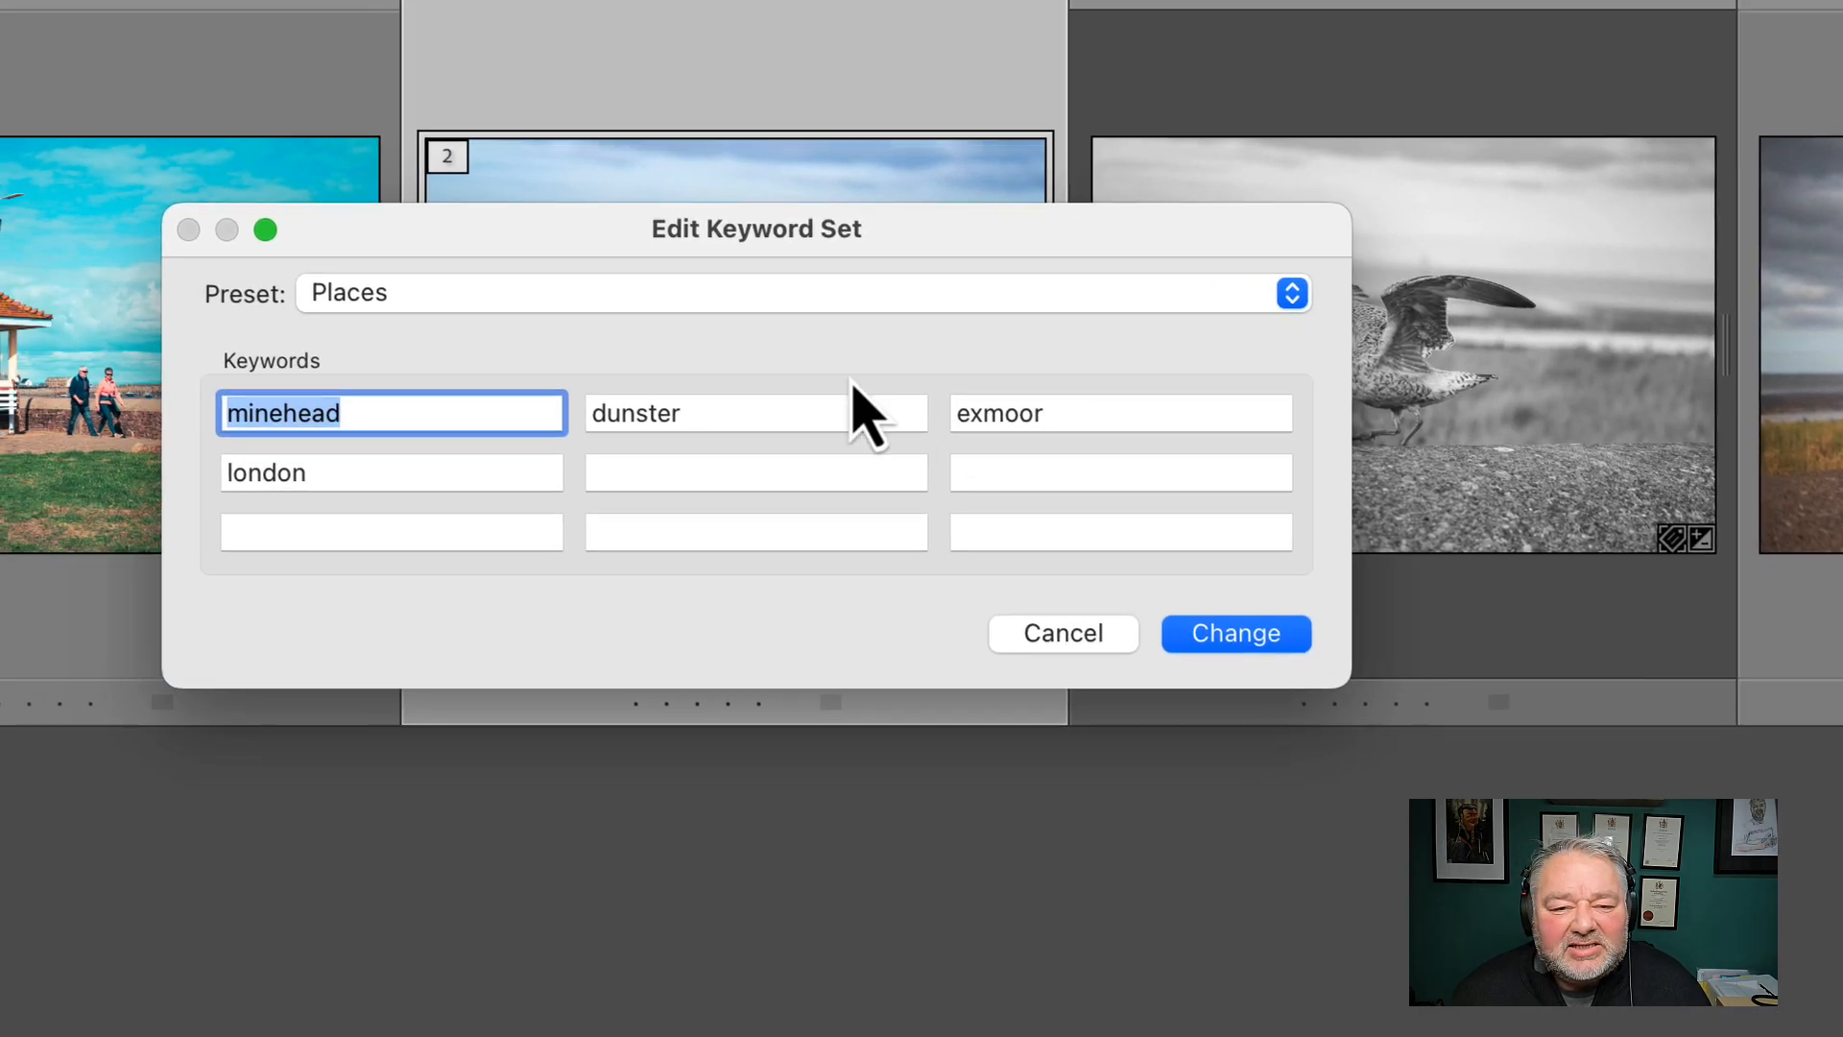
click(485, 294)
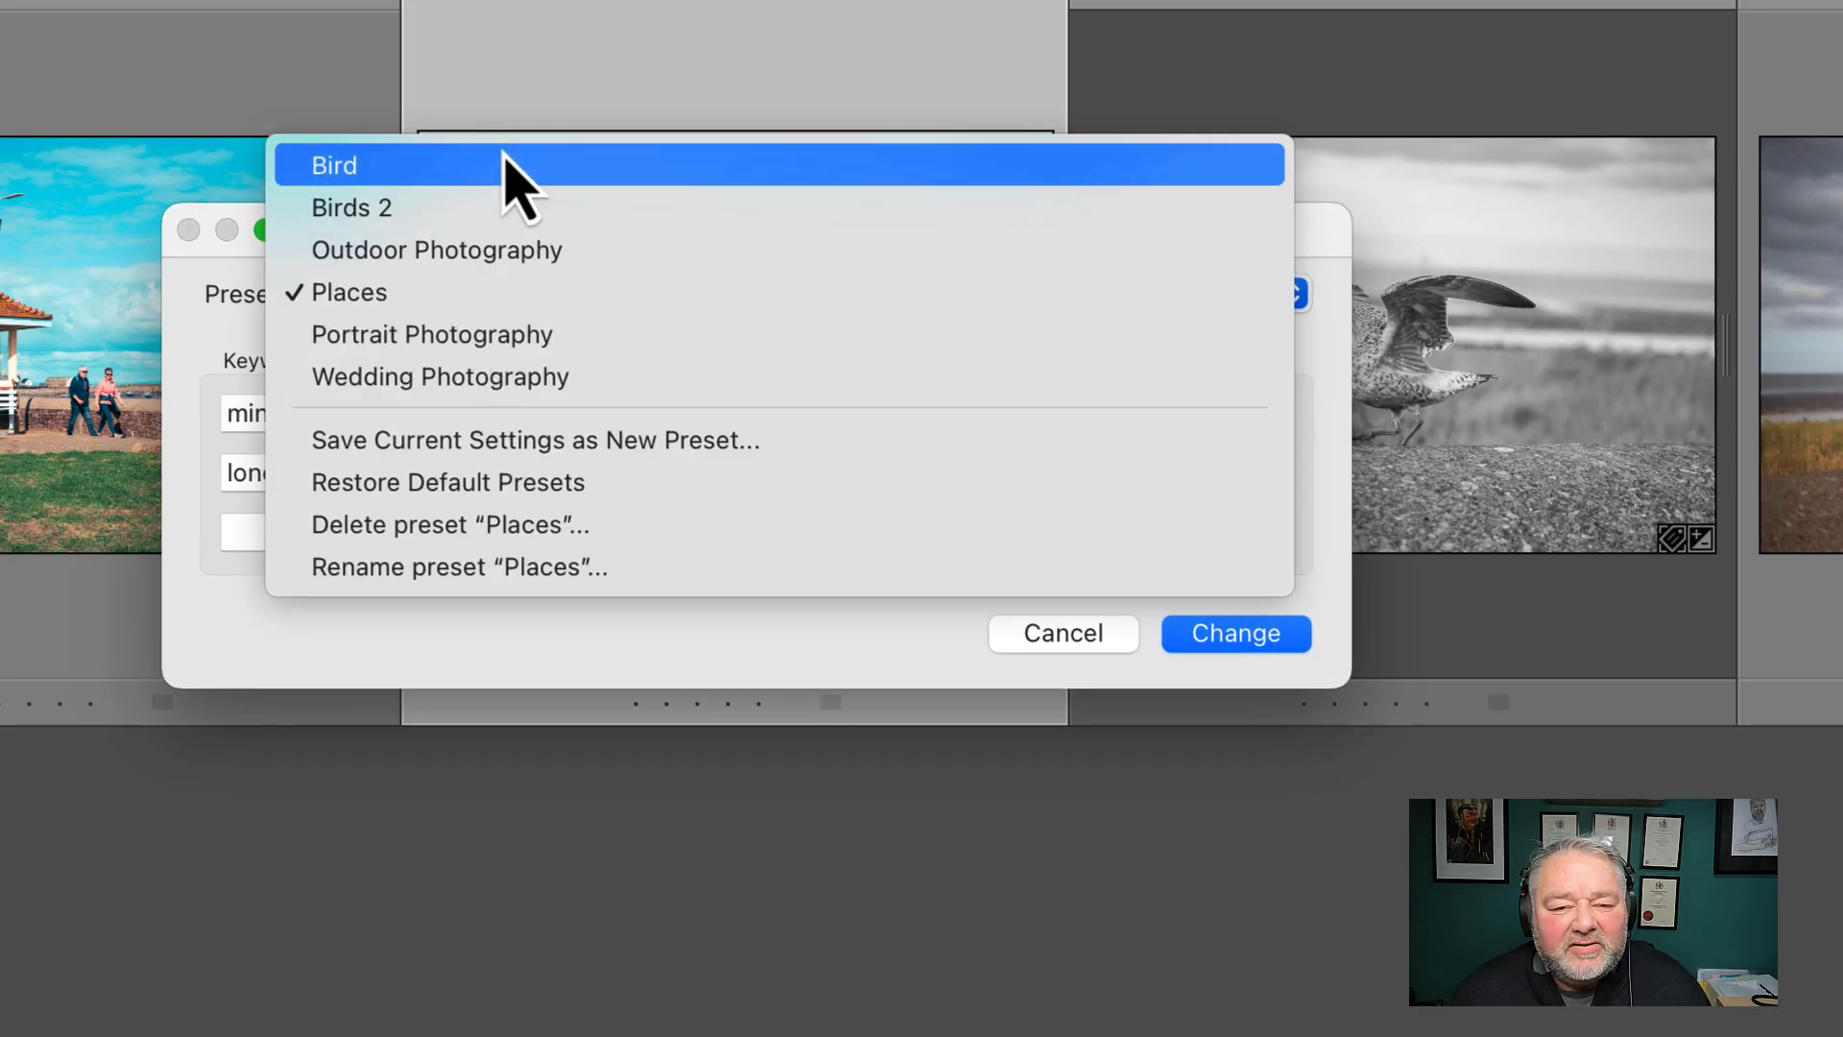
click(485, 292)
double_click(336, 416)
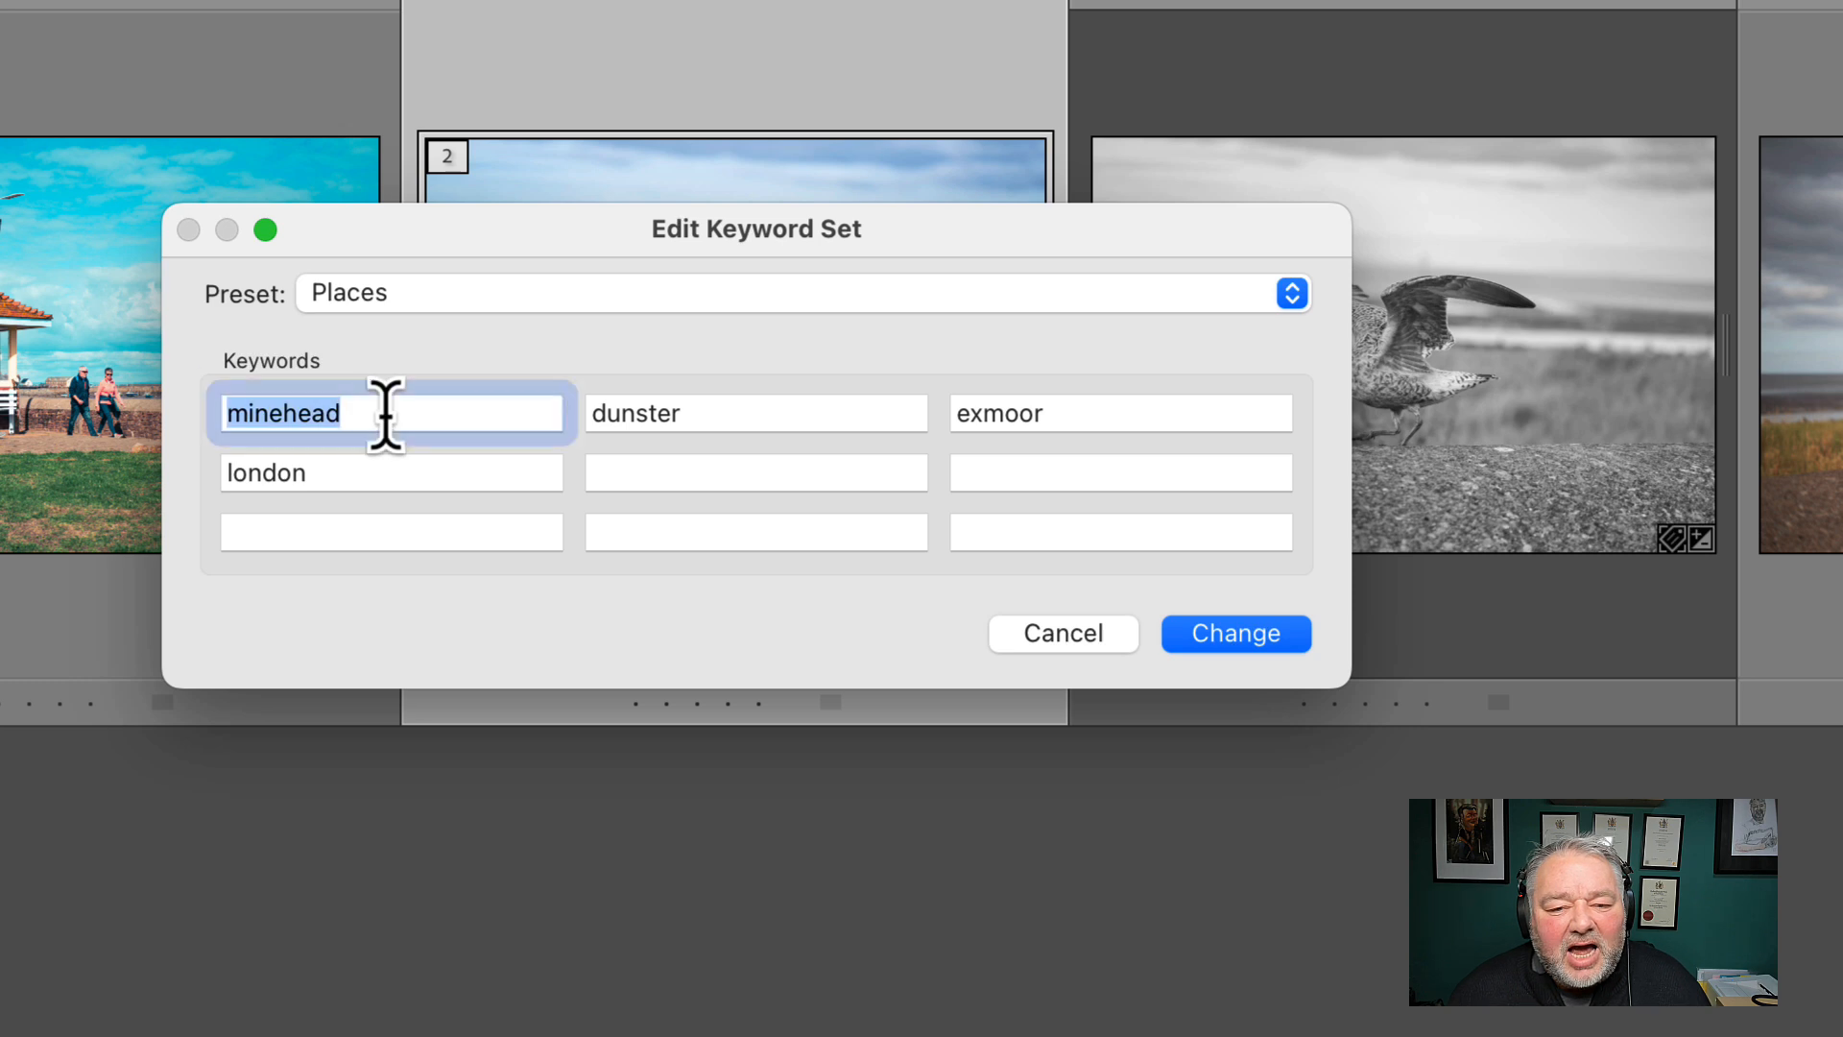
key(Tab)
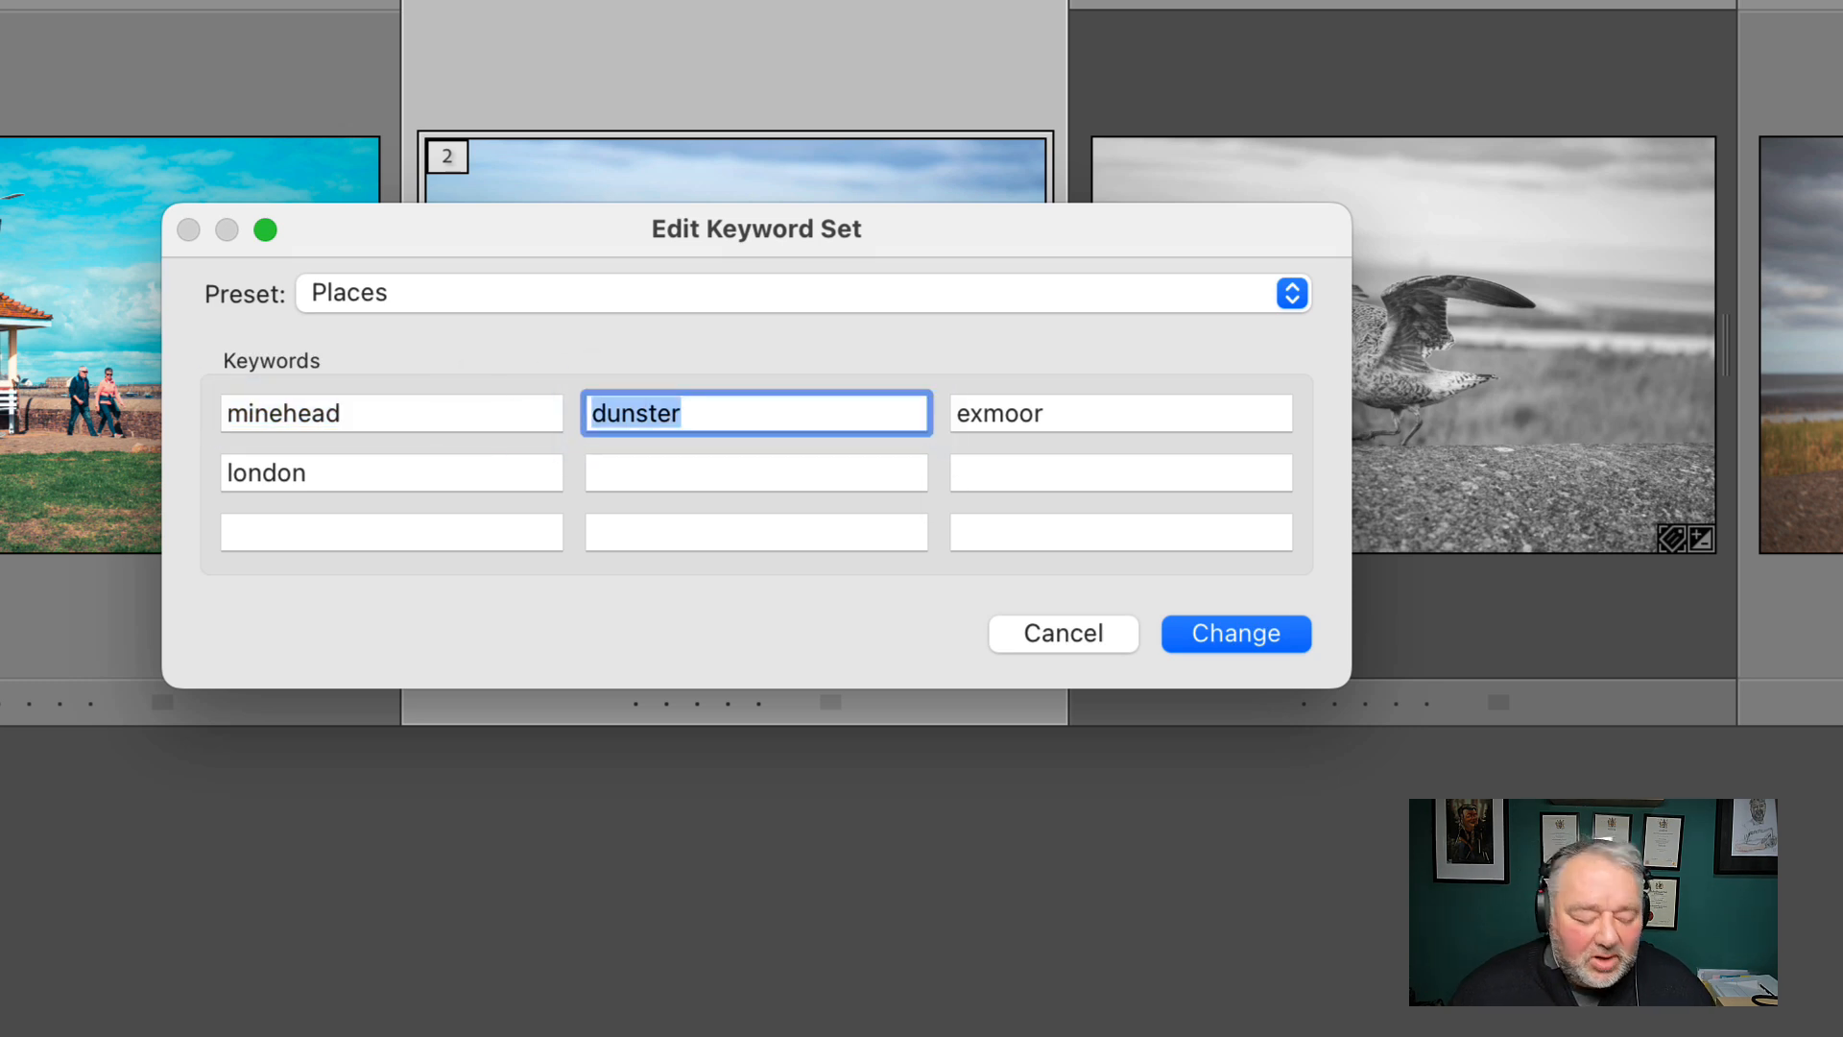
text(beach)
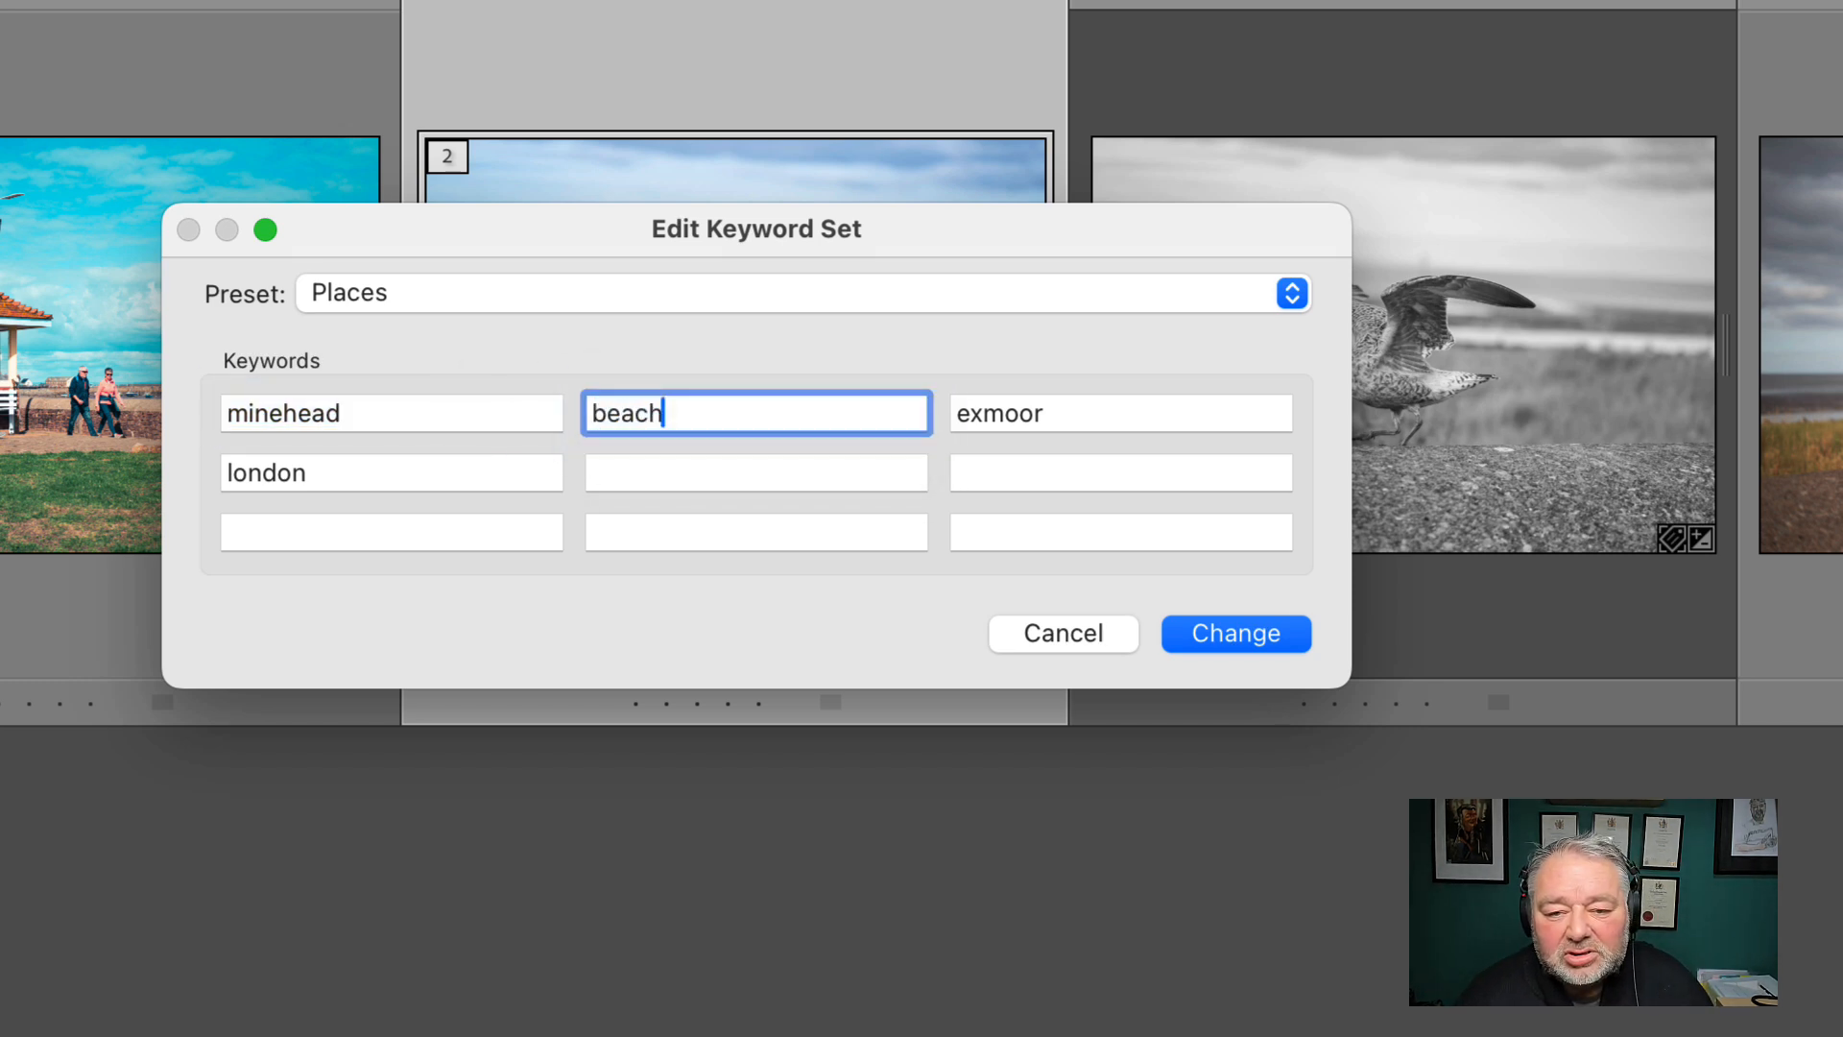
Set the third keyword of the set to lowercase coastline and the fourth to wave
key(Tab)
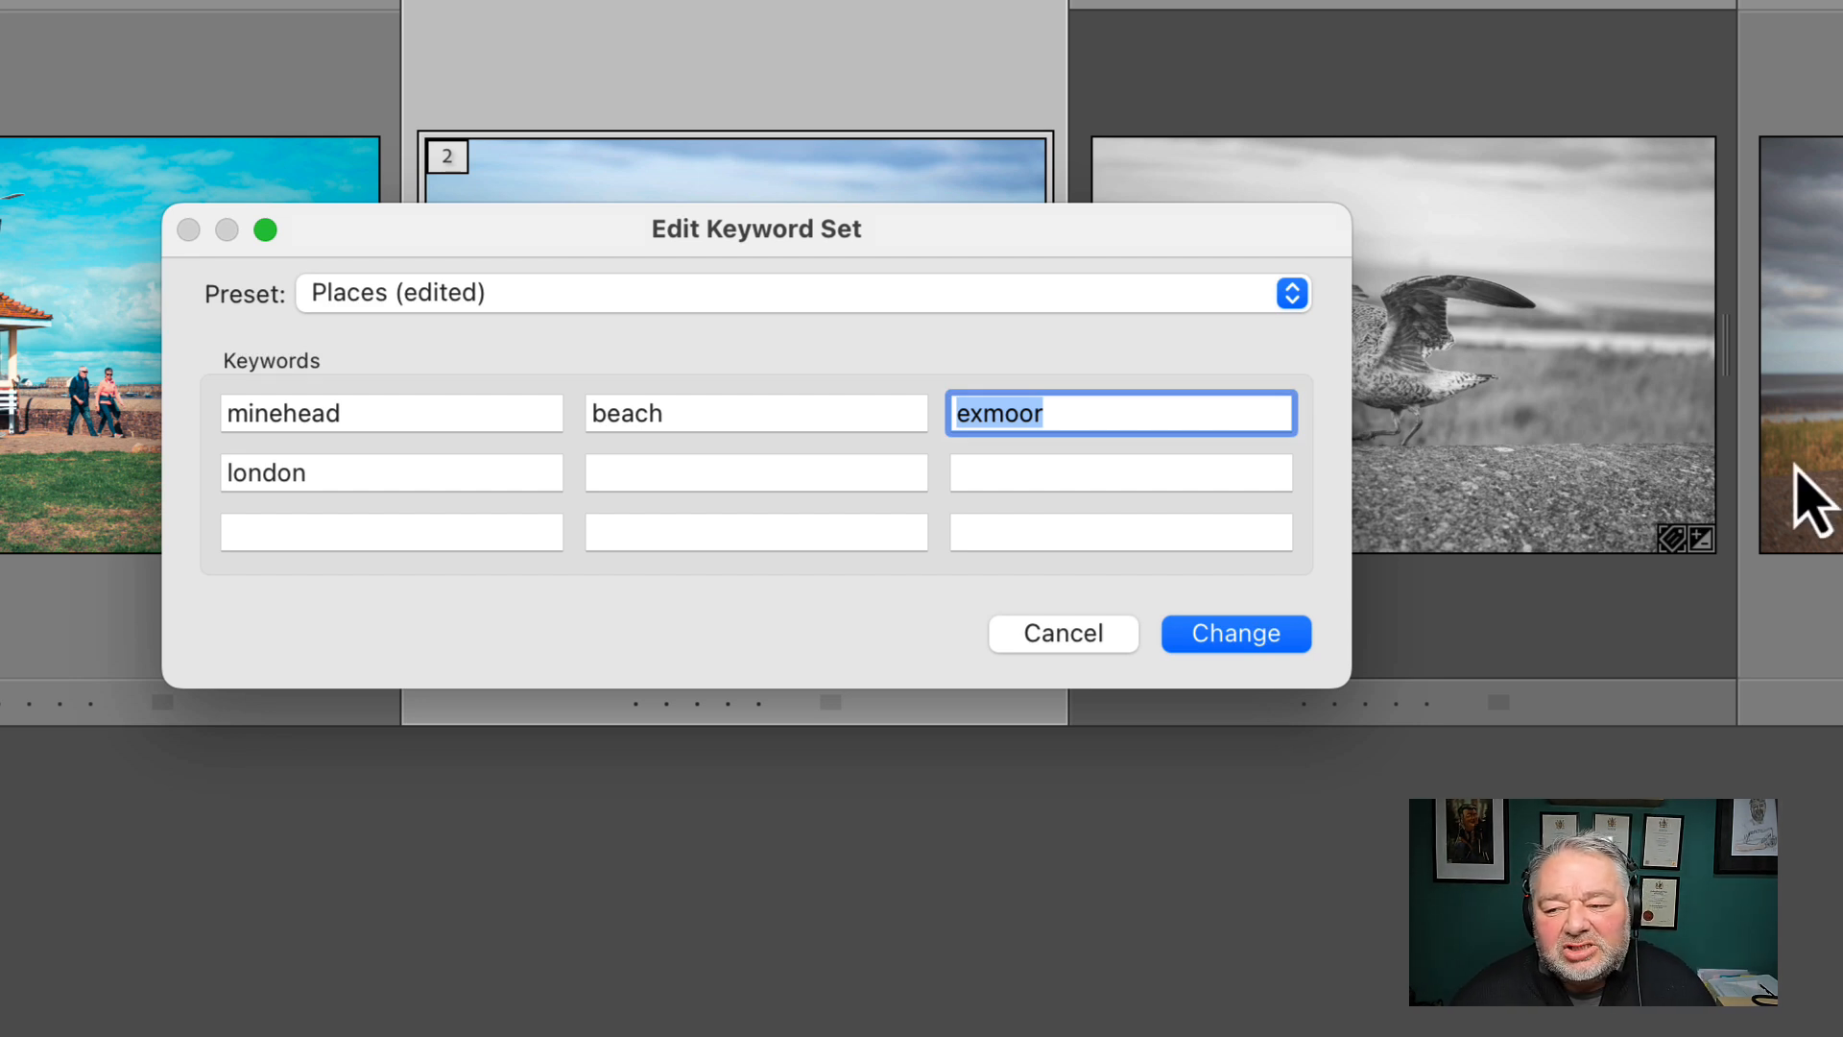
text(coastline)
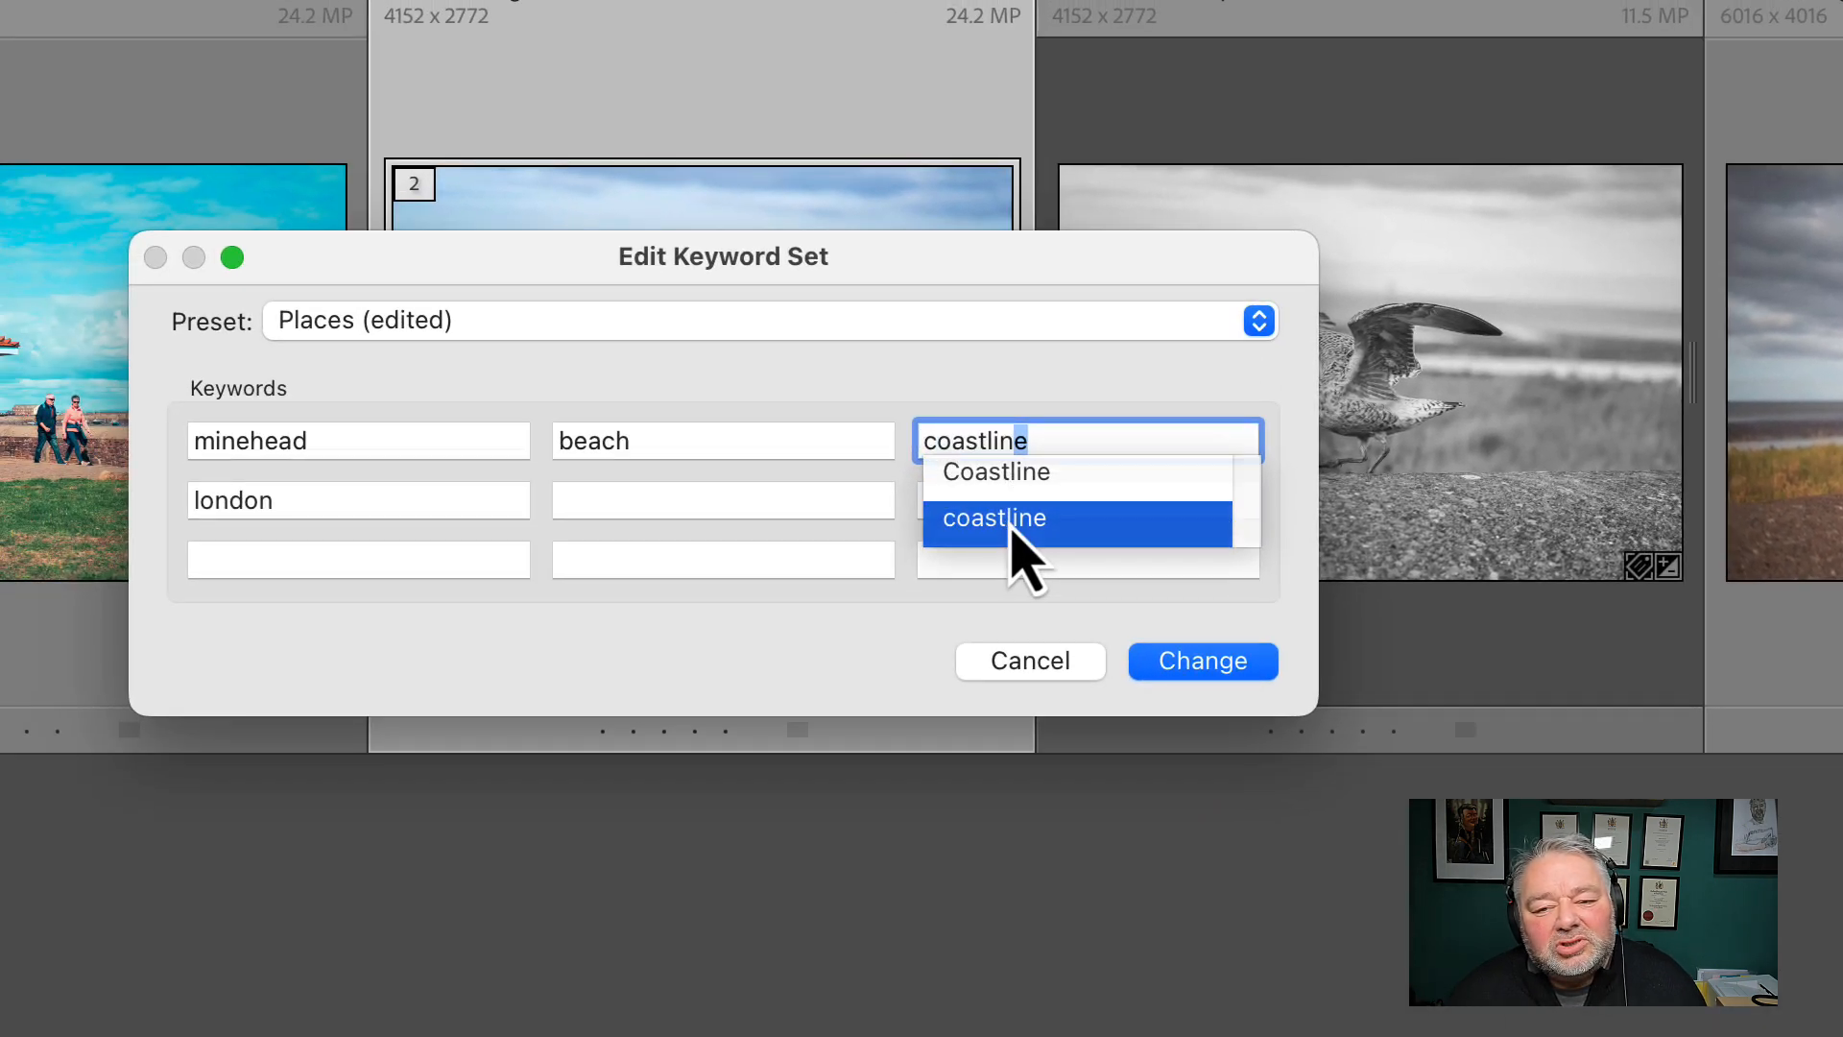
click(1062, 434)
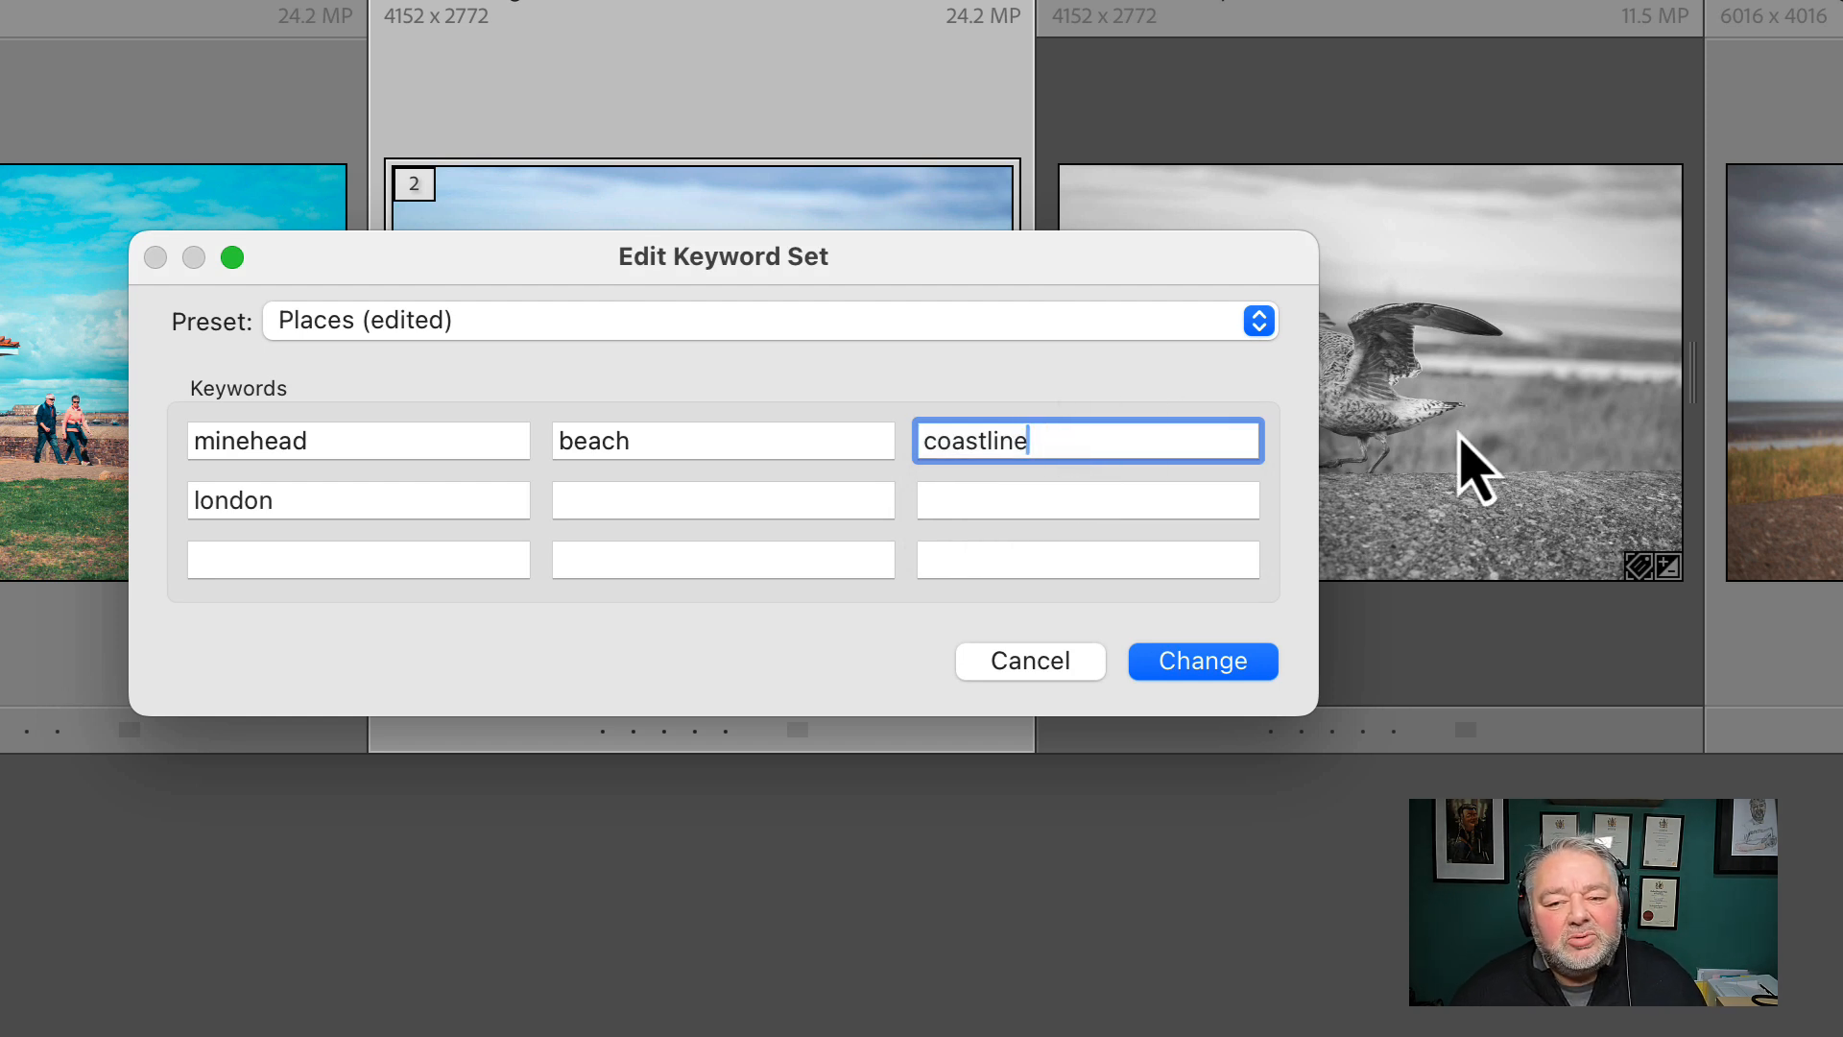
key(Tab)
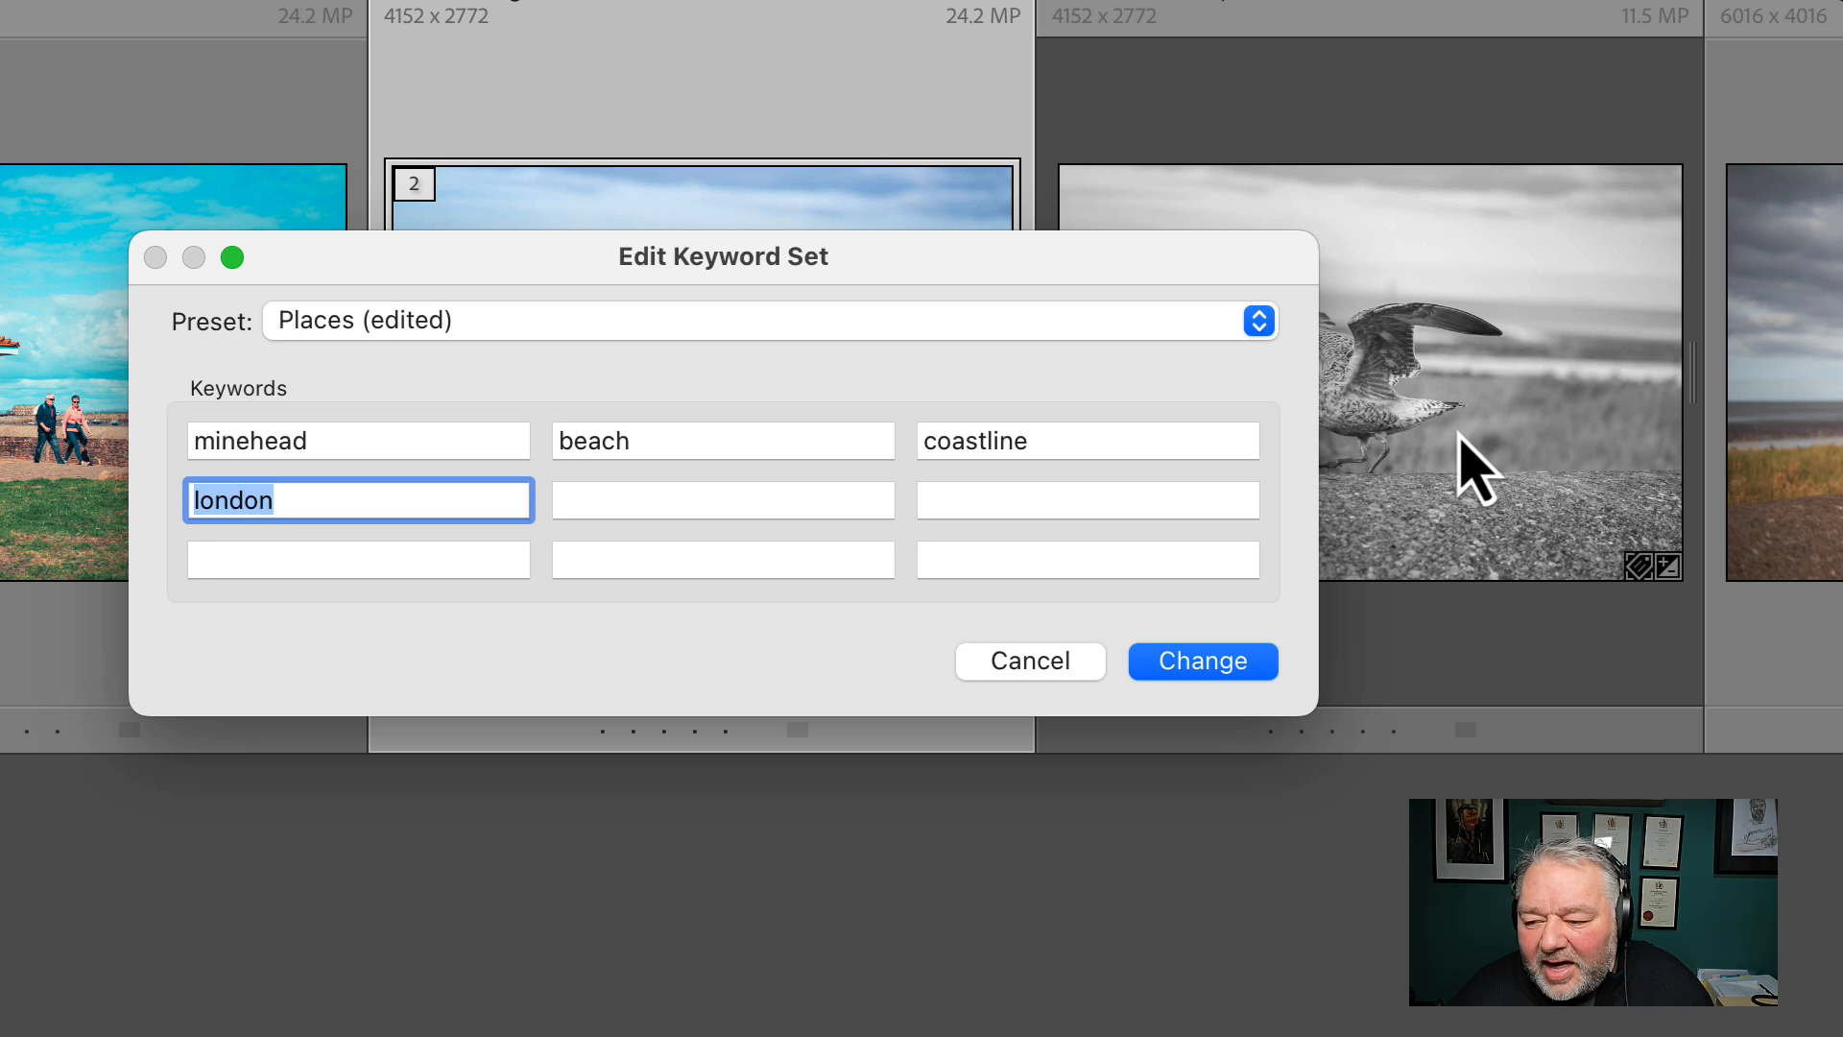
text(wave)
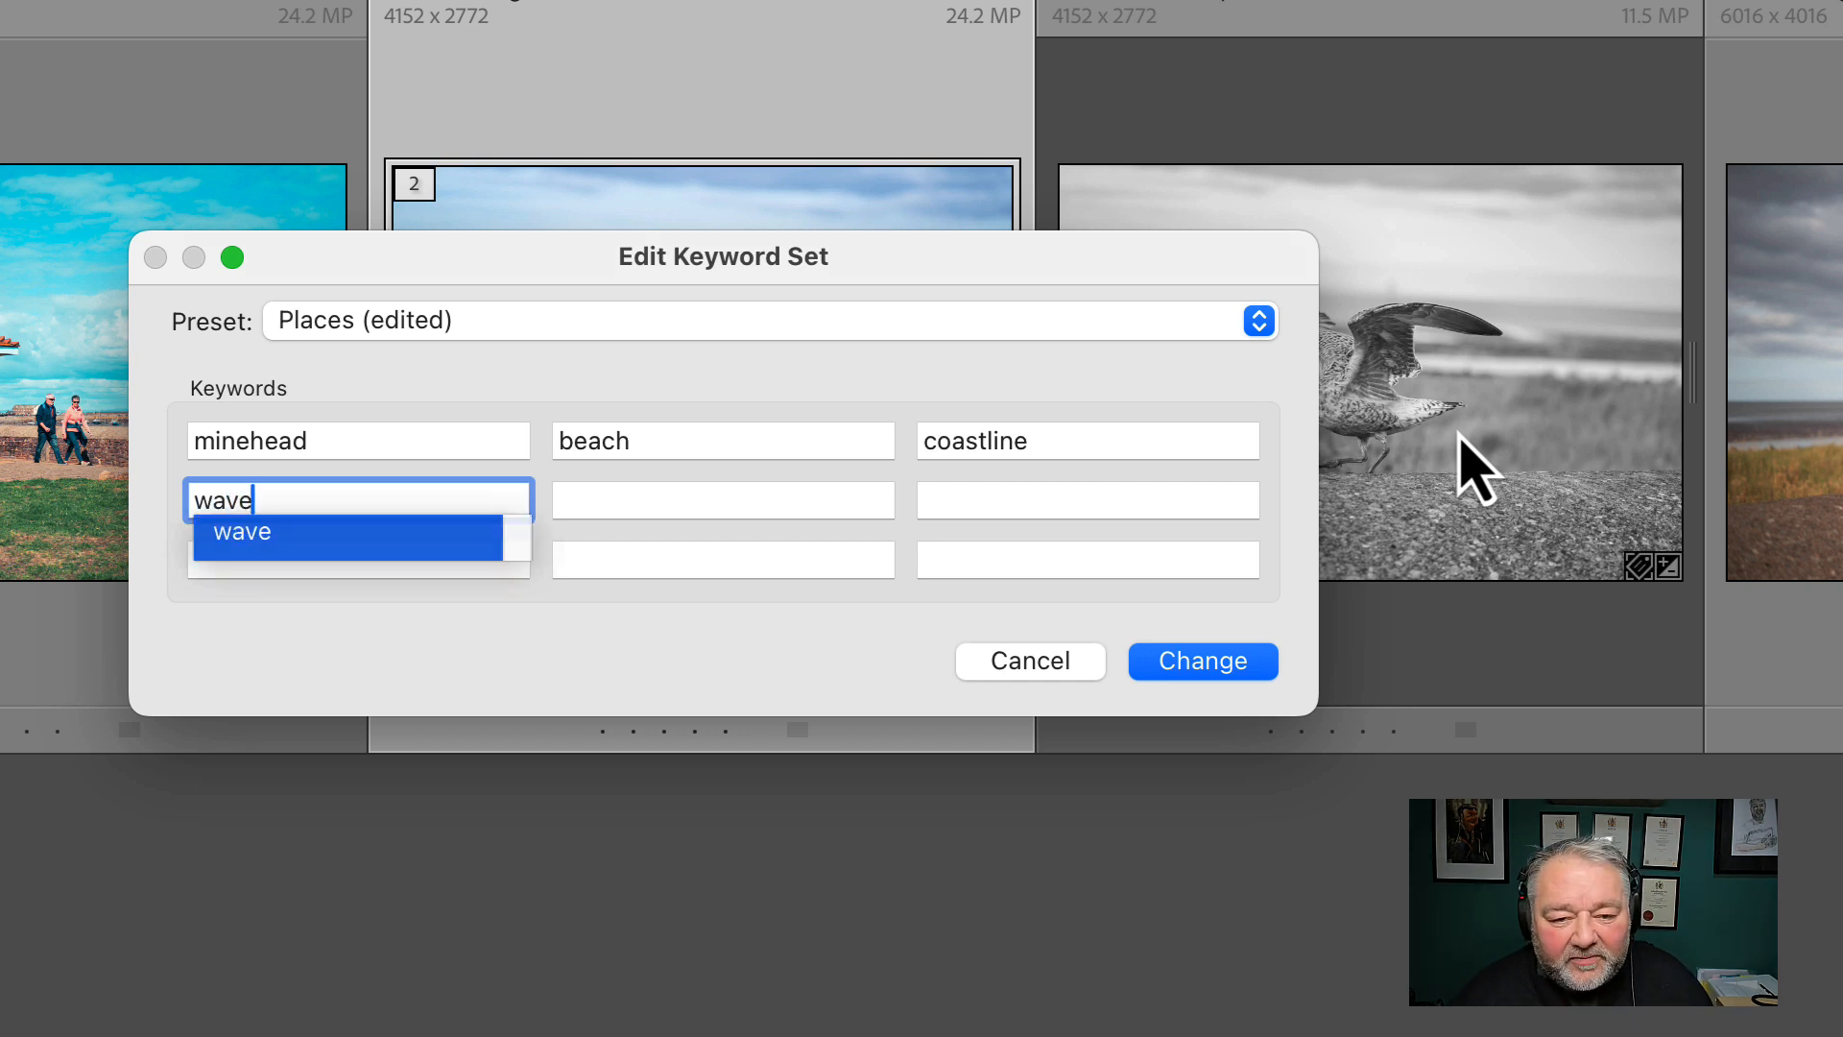
key(Return)
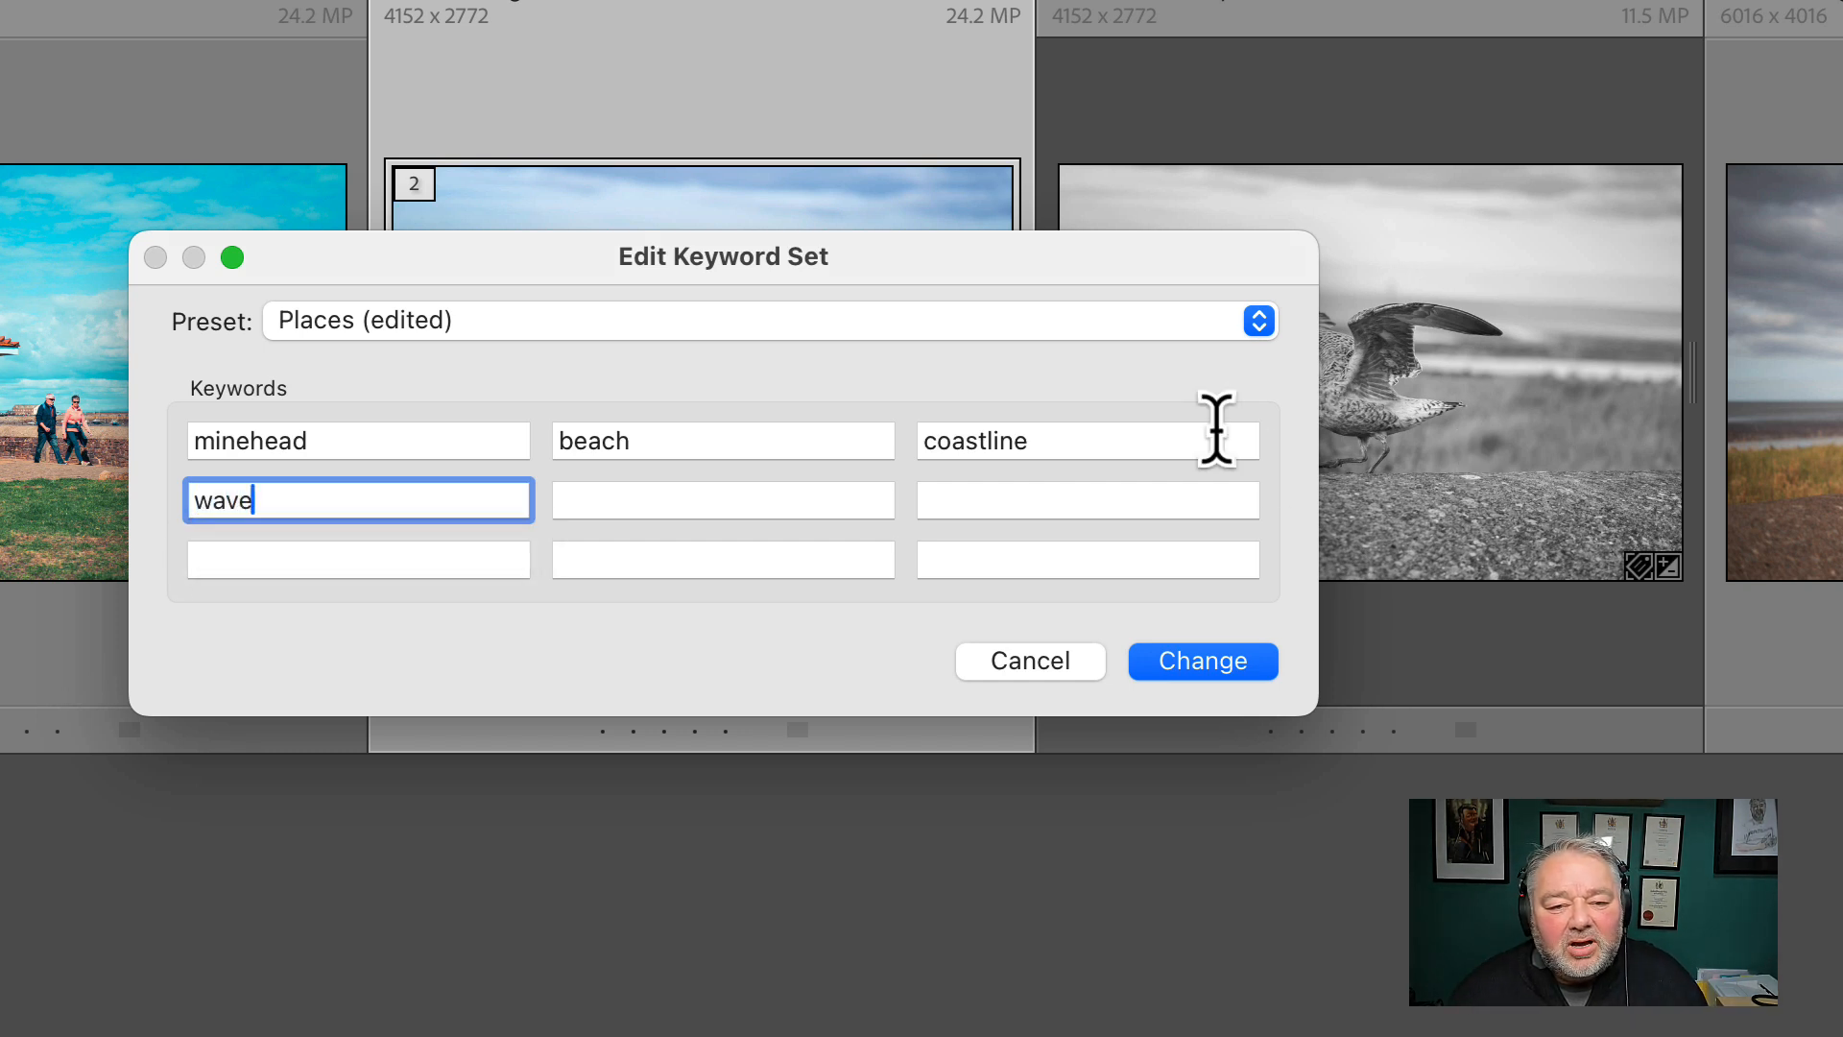
click(629, 500)
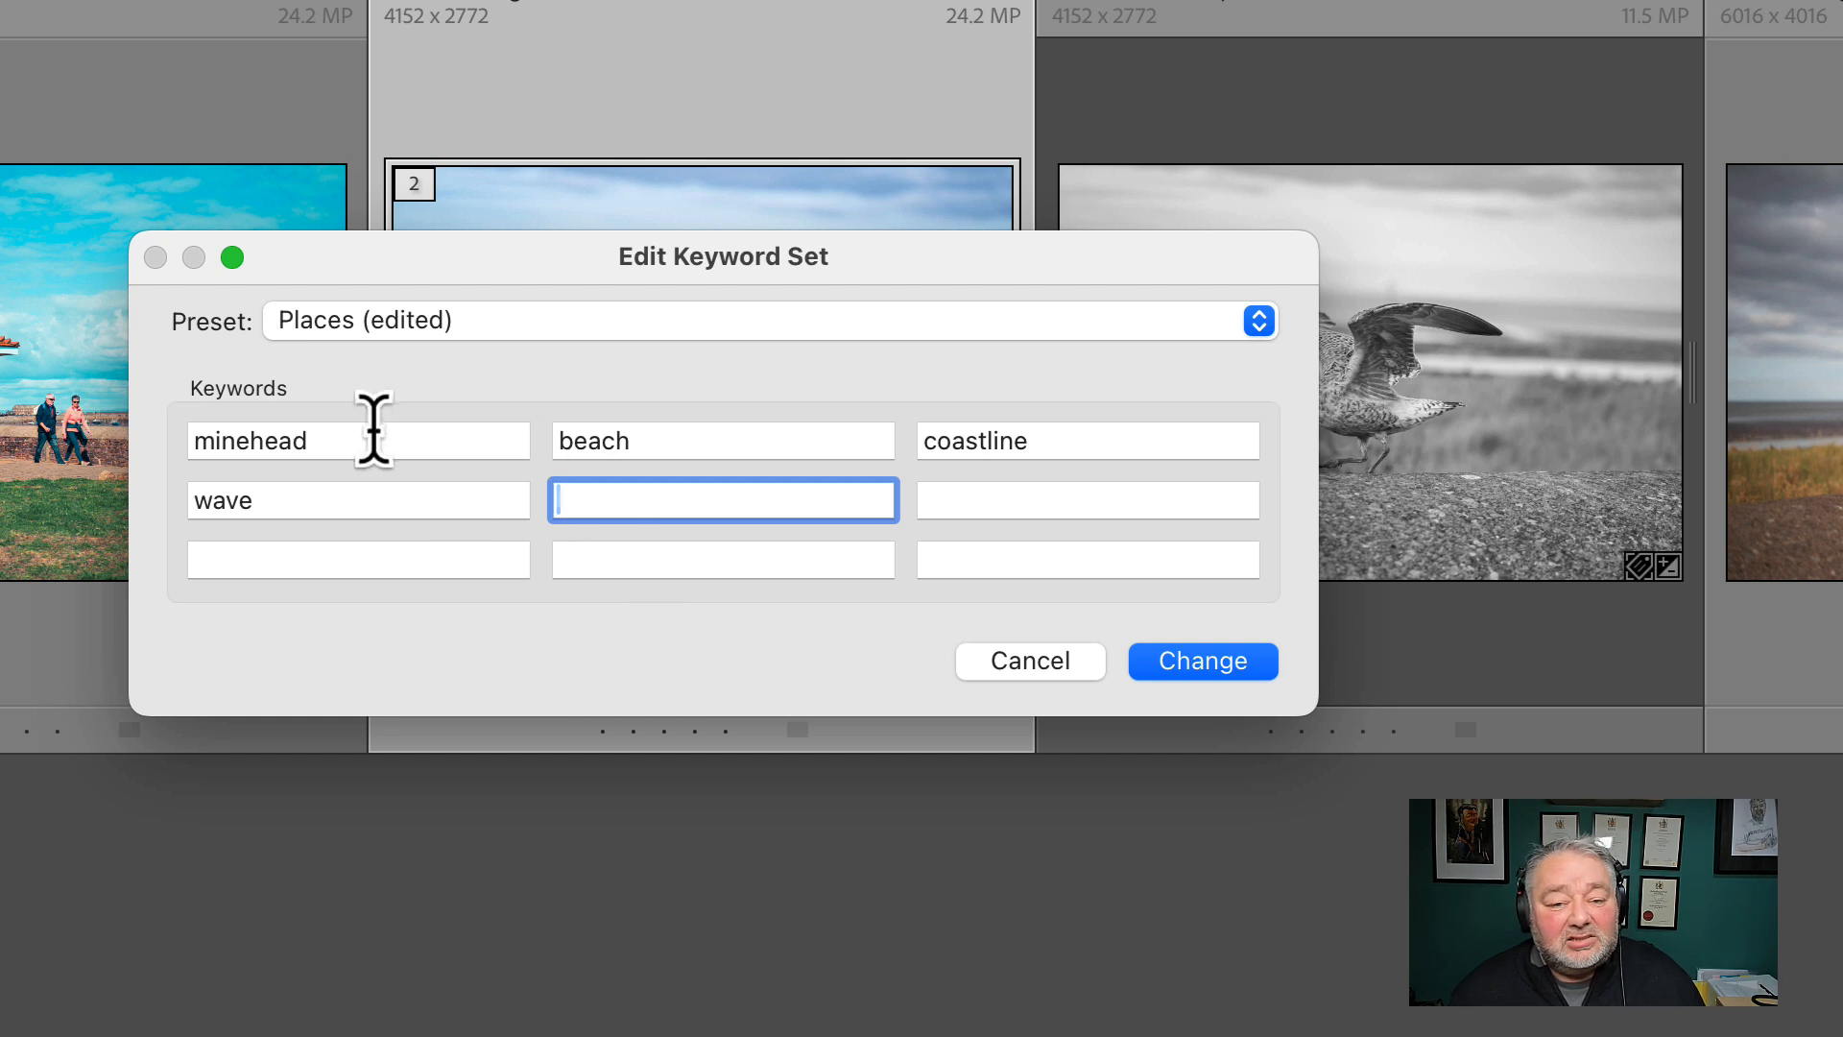
Save the edited keywords as a new preset named Minehead Beach and make it the active keyword set
click(870, 323)
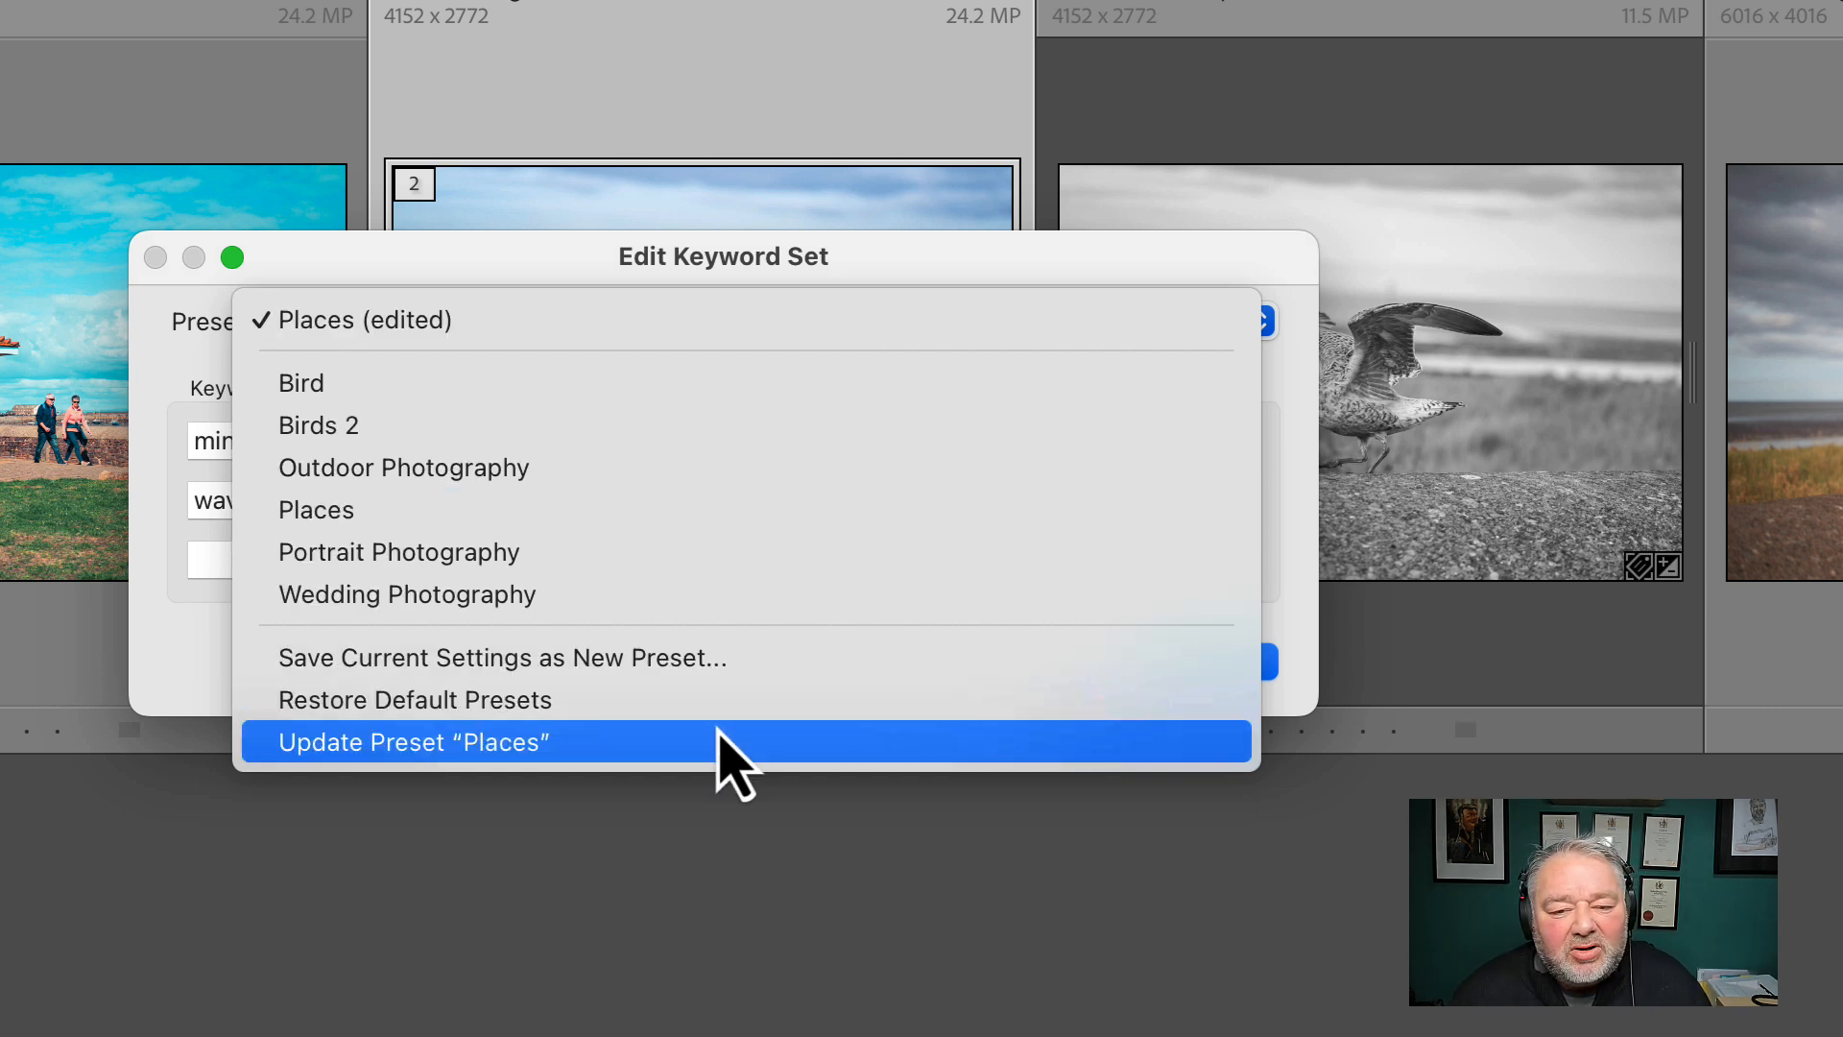
click(724, 672)
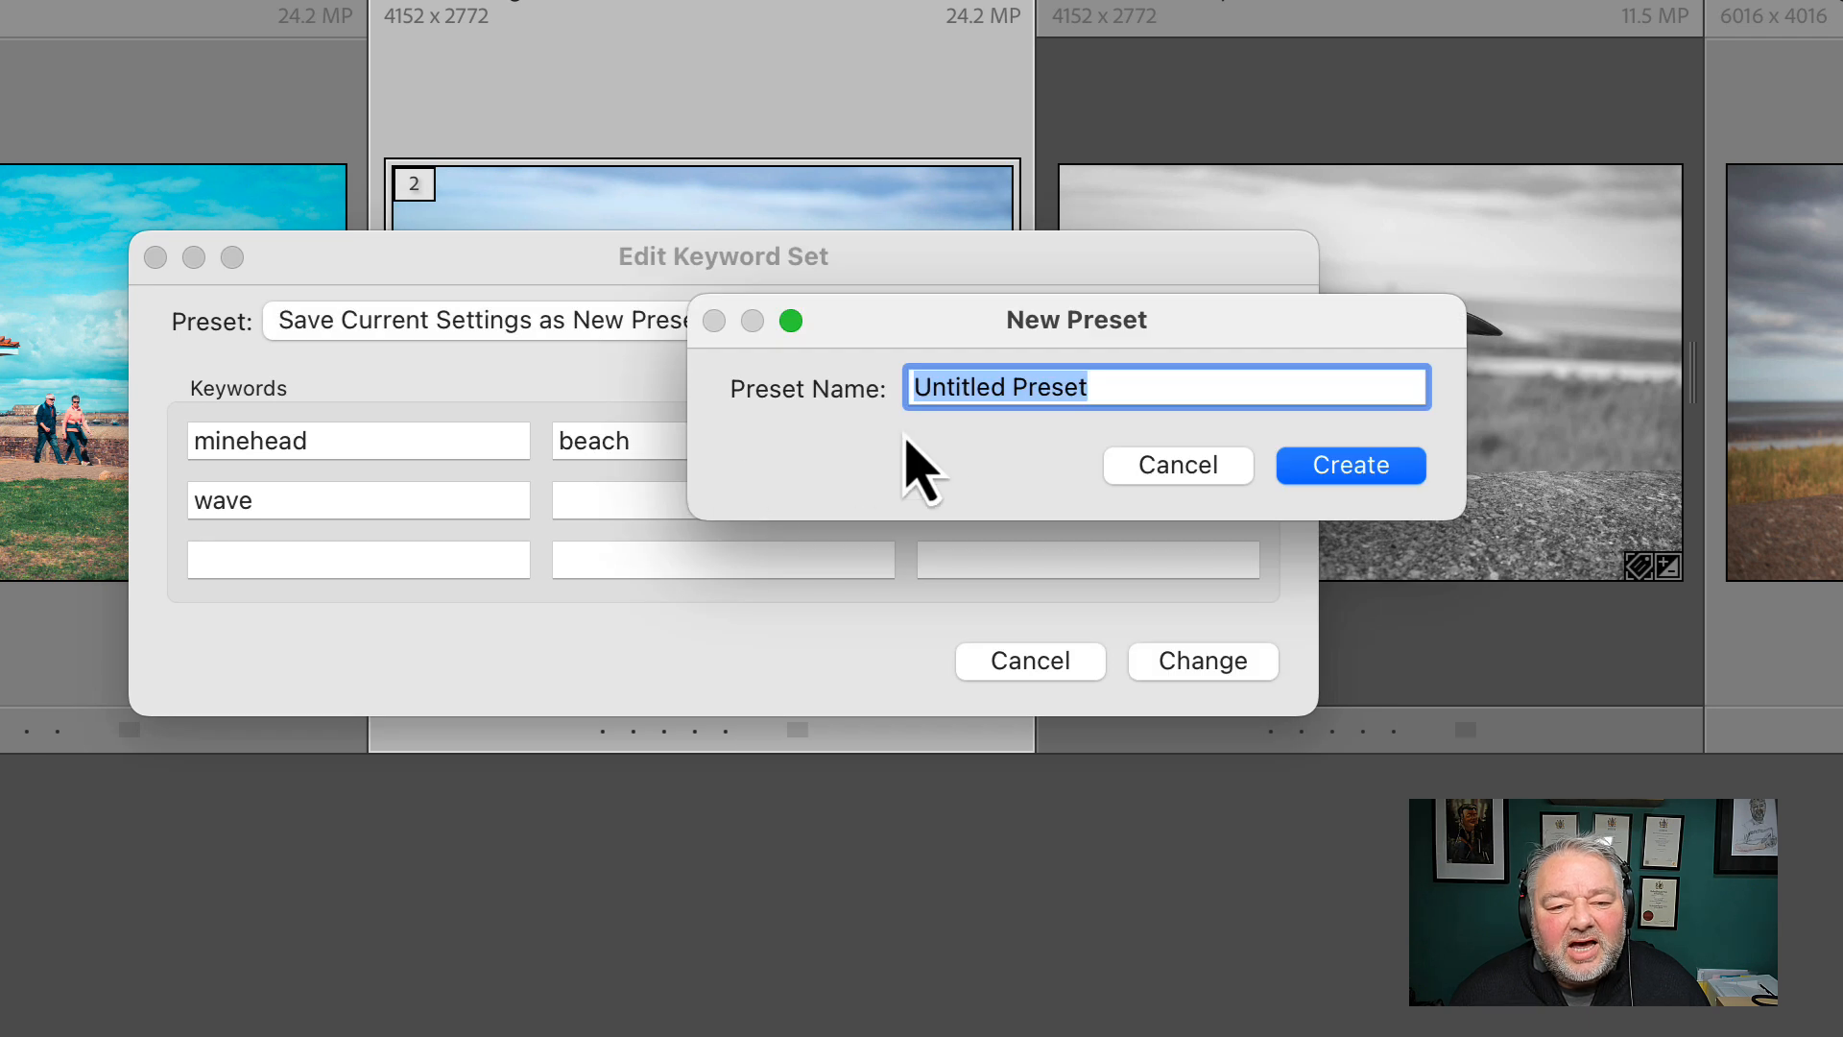
text(Minehea)
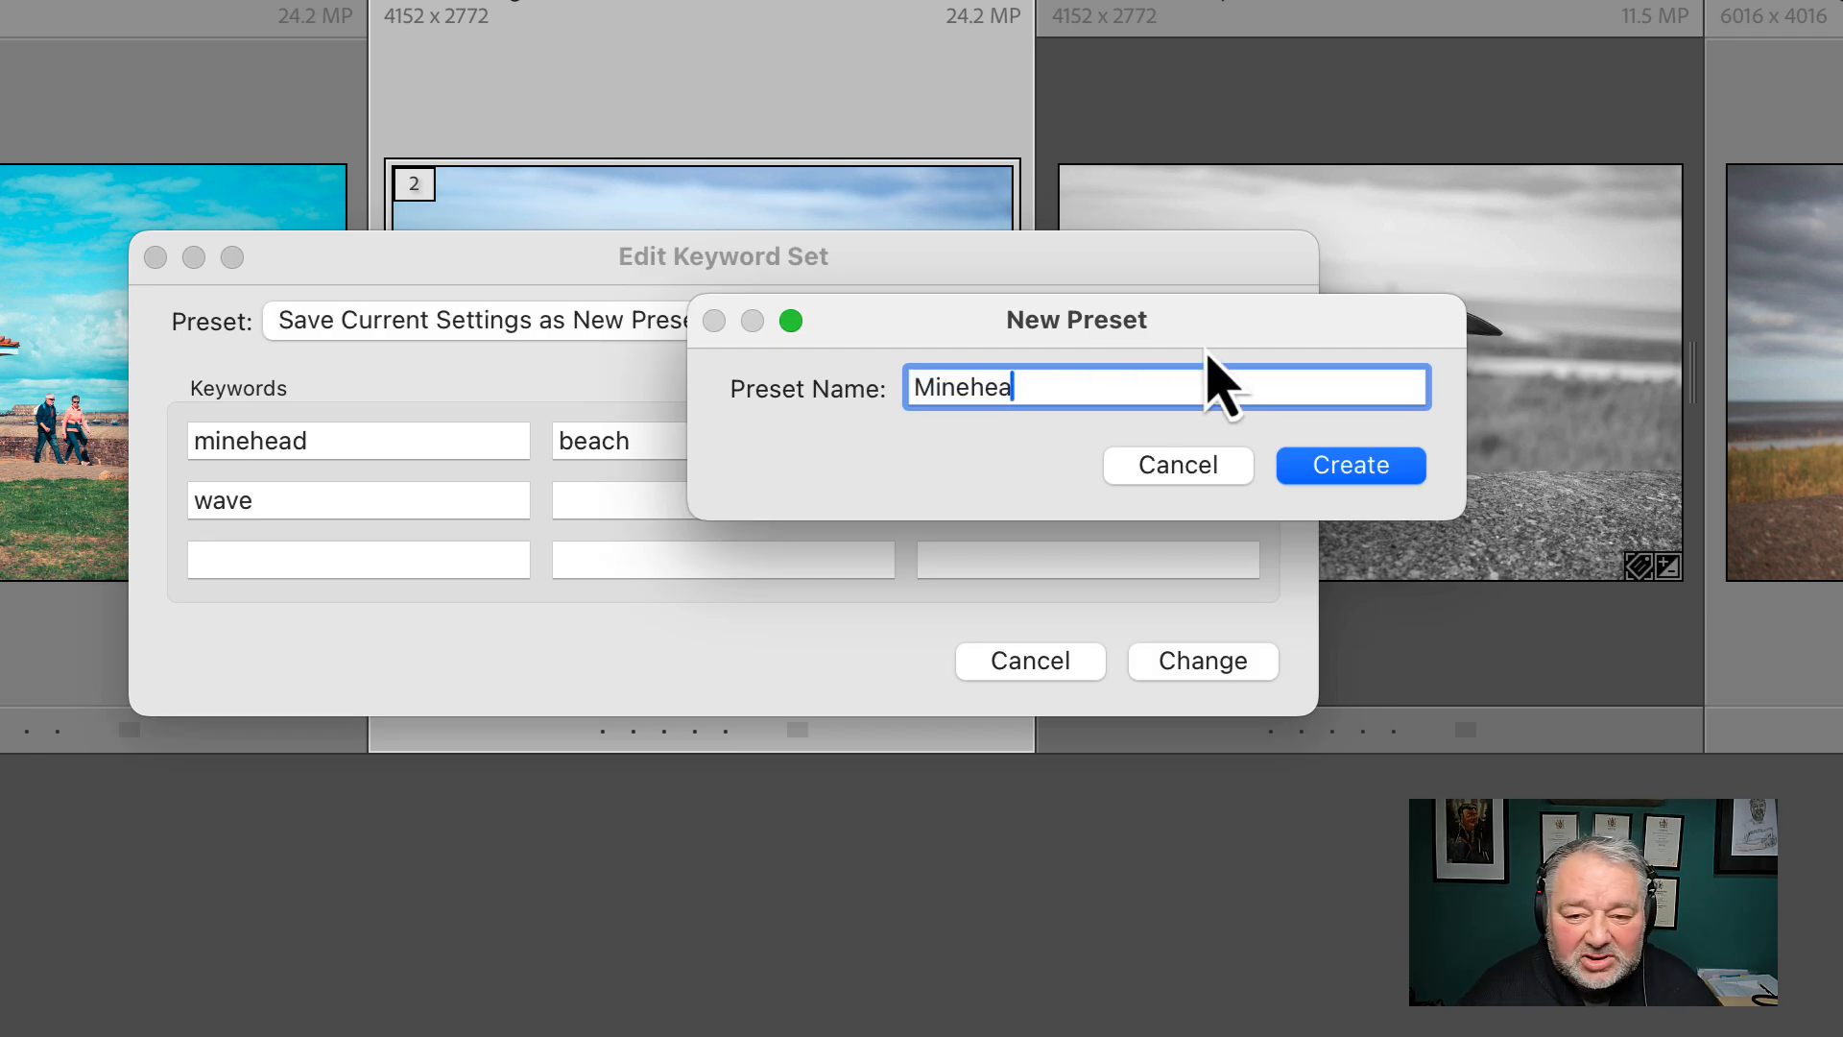
text(d Beach)
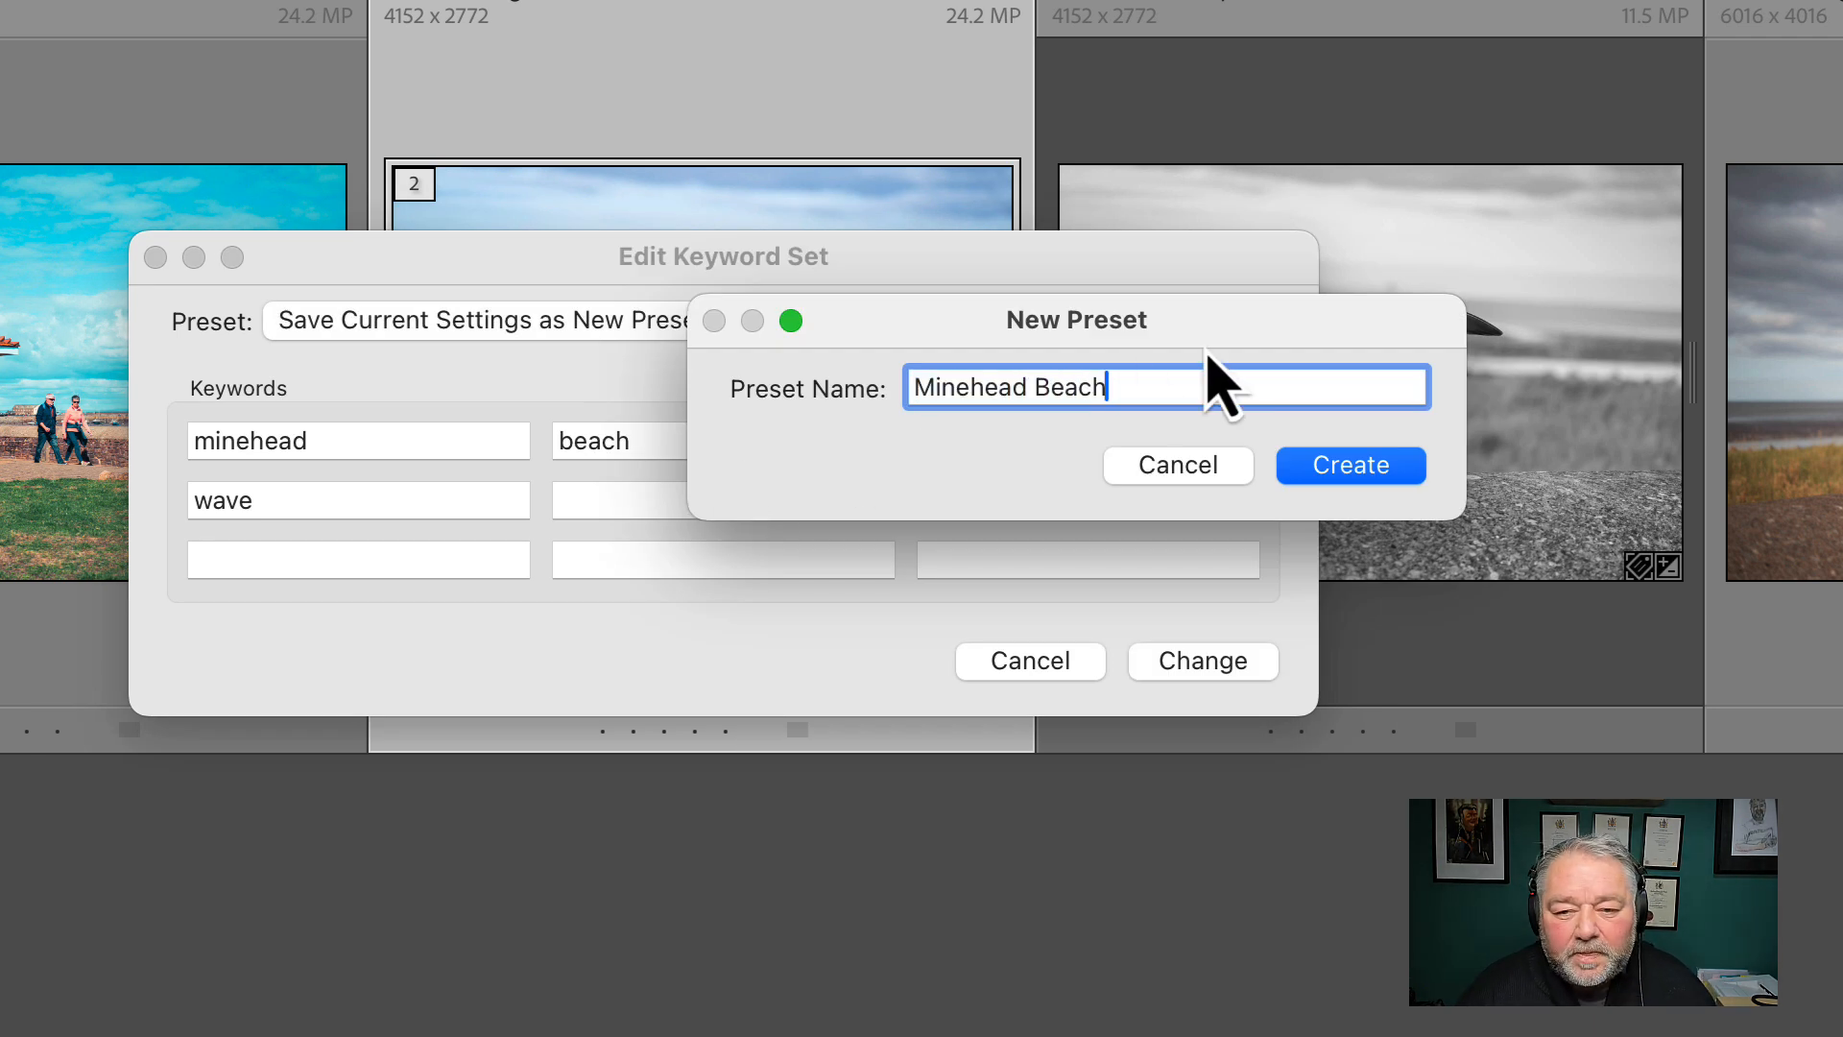
key(Return)
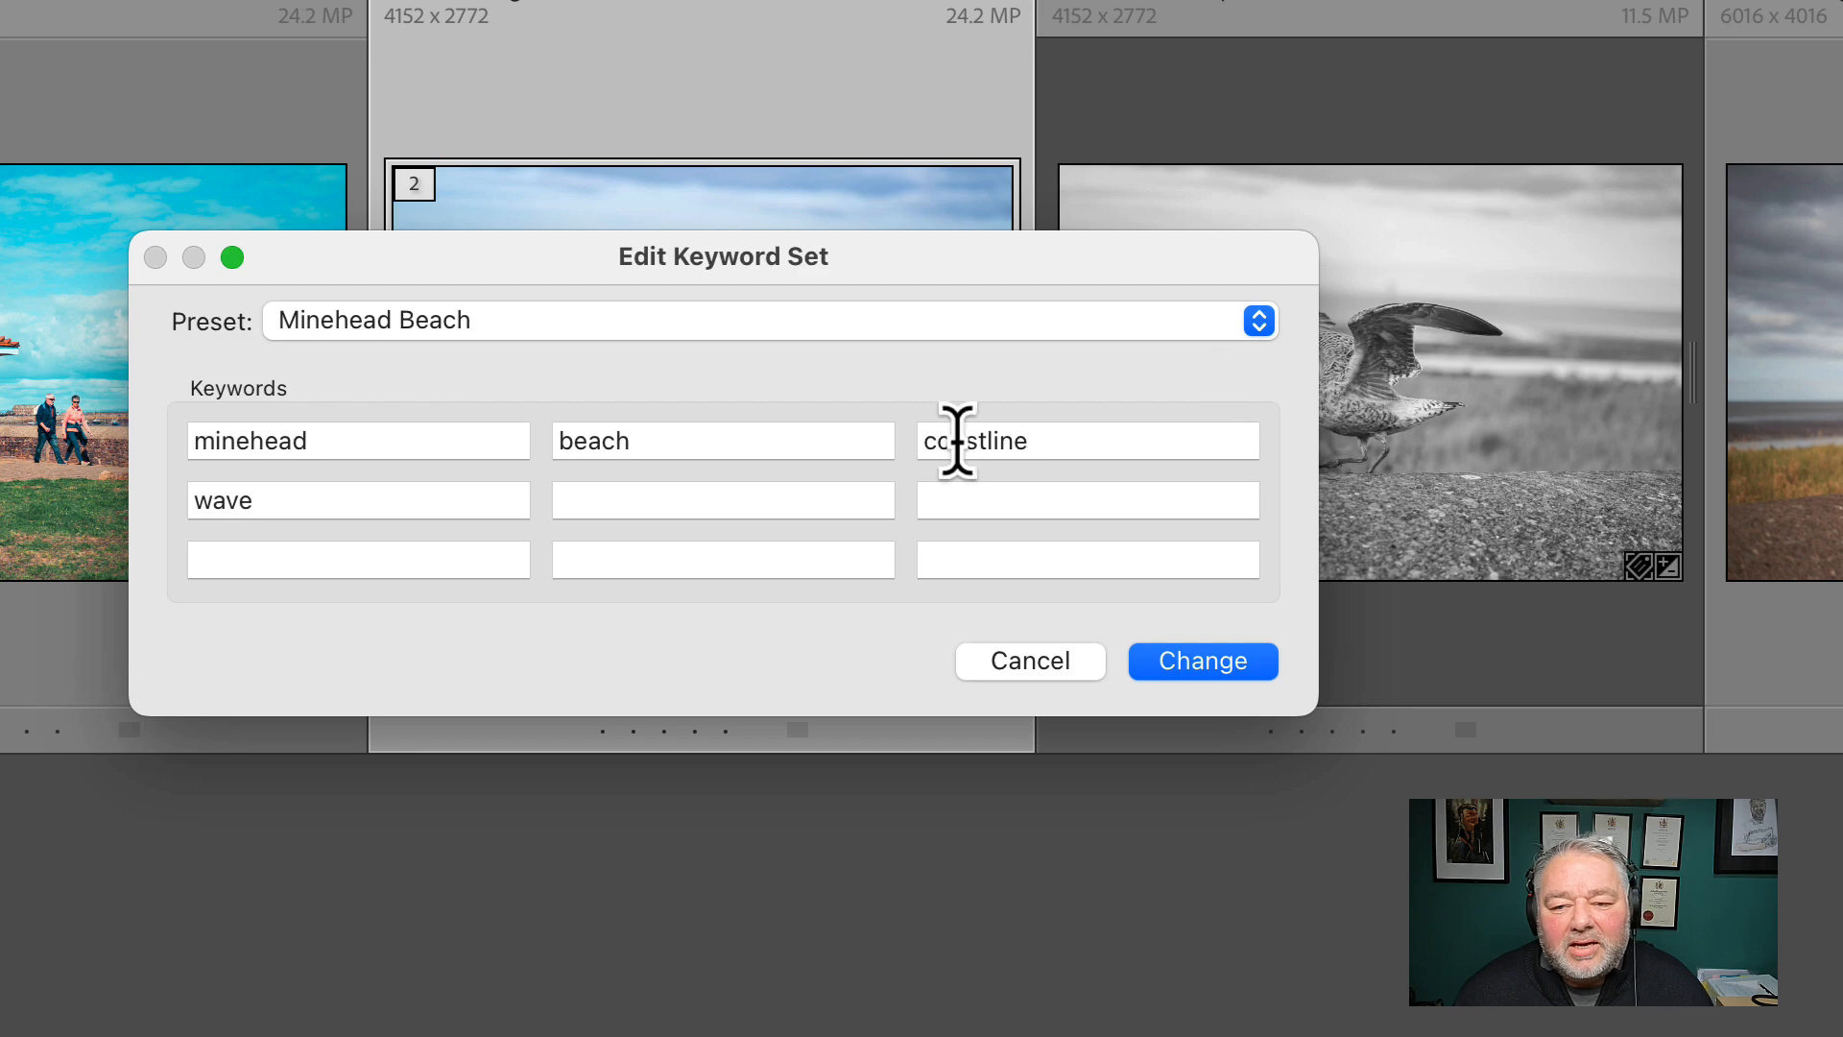
click(1186, 669)
click(1660, 284)
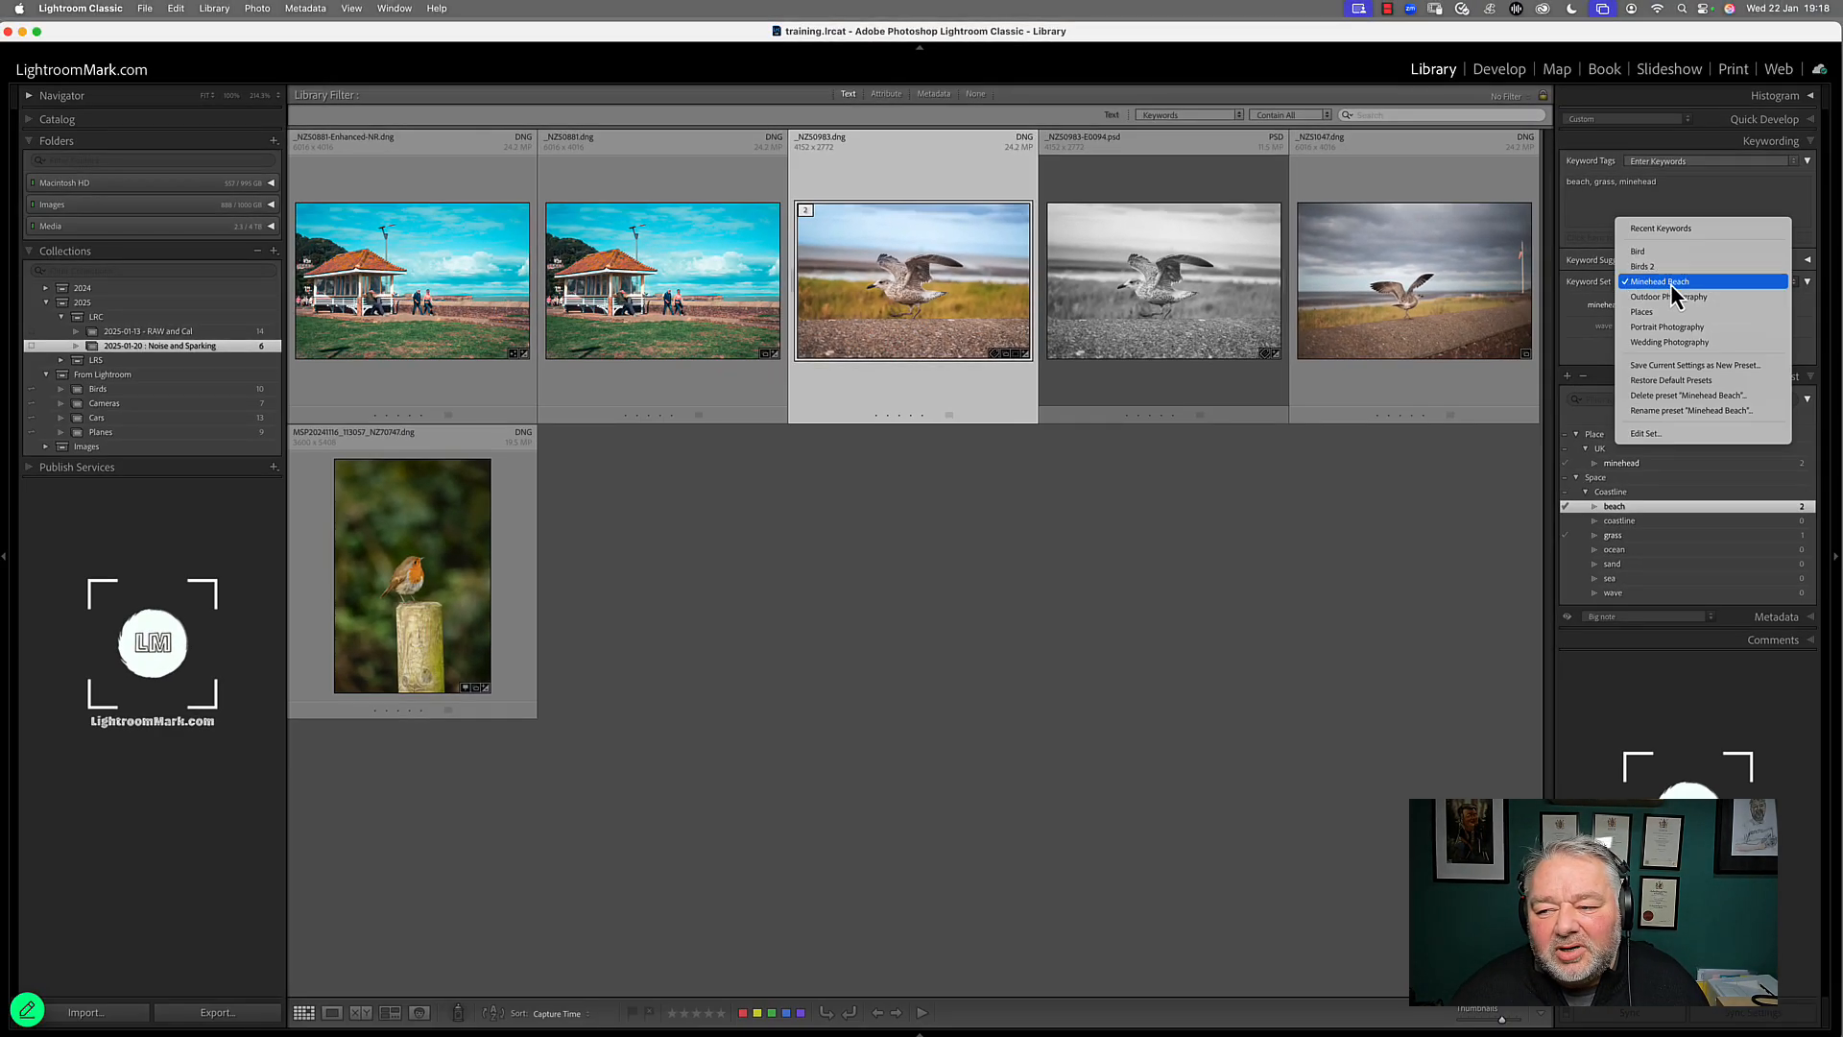
click(1671, 284)
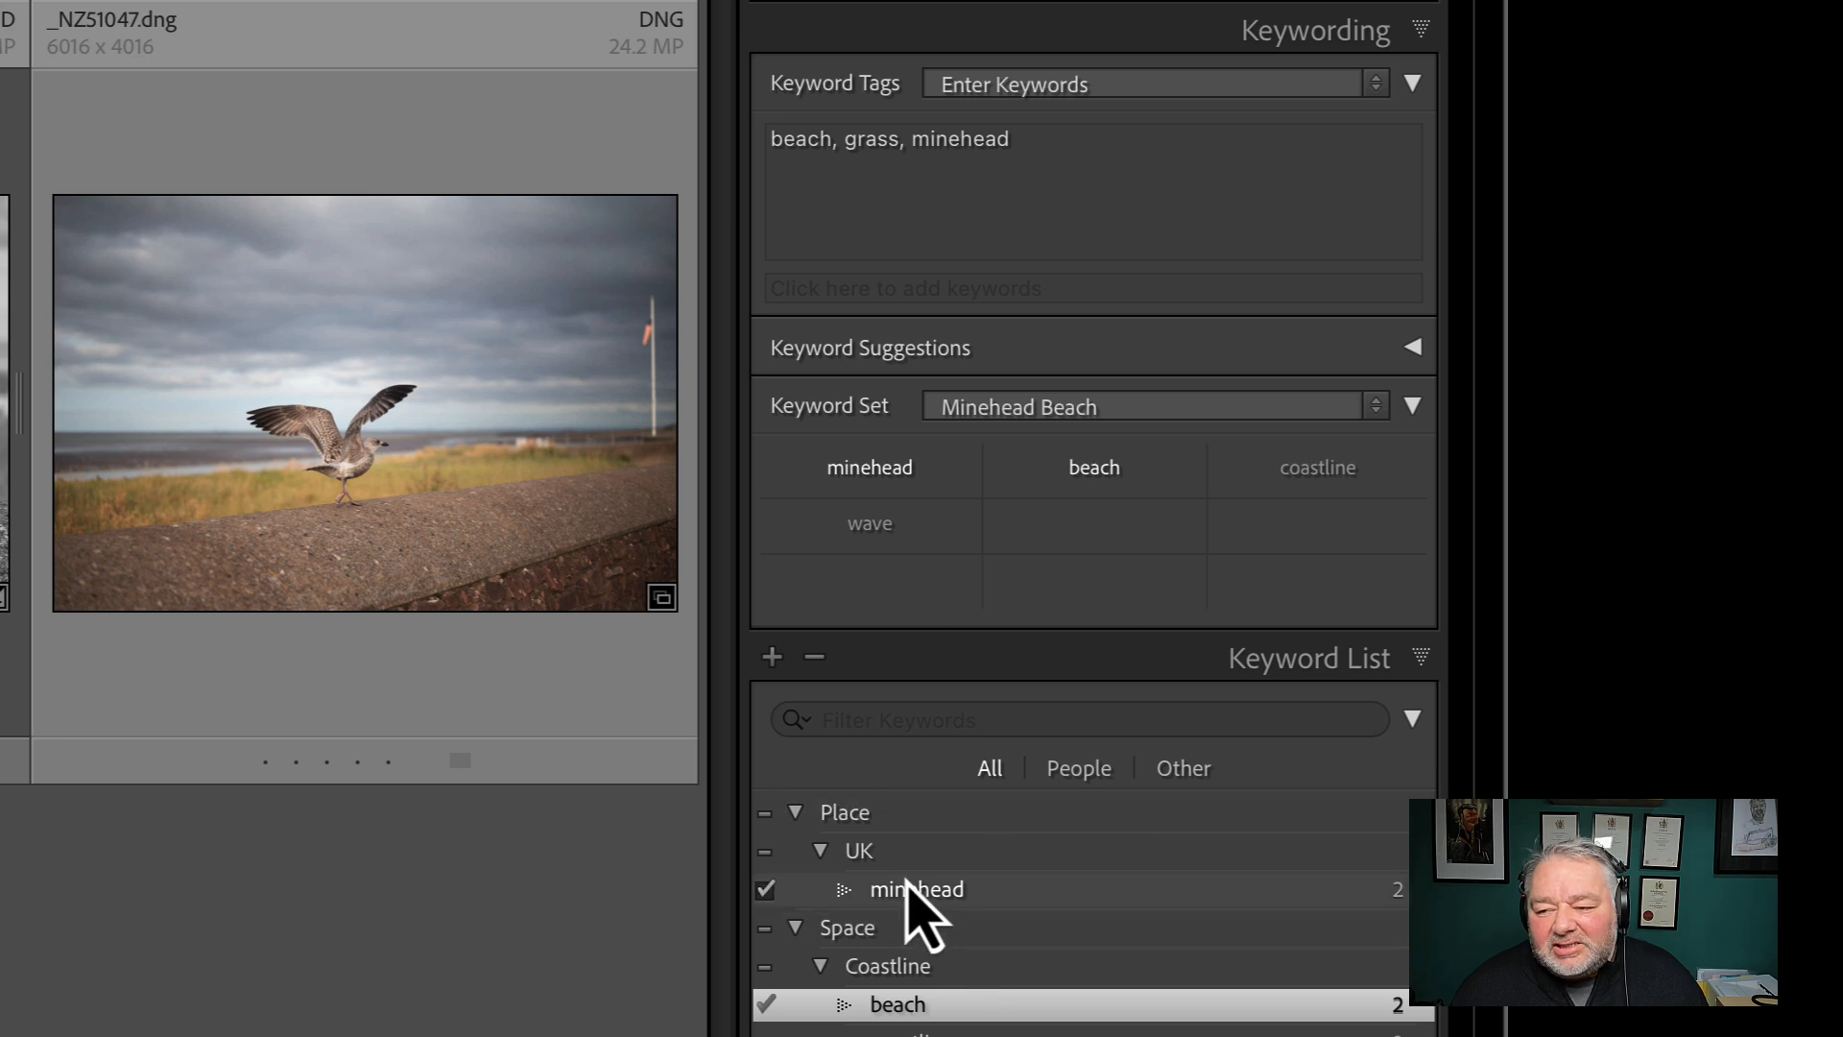
Collapse the keyword list and tag the seagull photo _NZ51047.dng with minehead, beach and coastline from the keyword set
click(907, 889)
drag(5, 404, 5, 403)
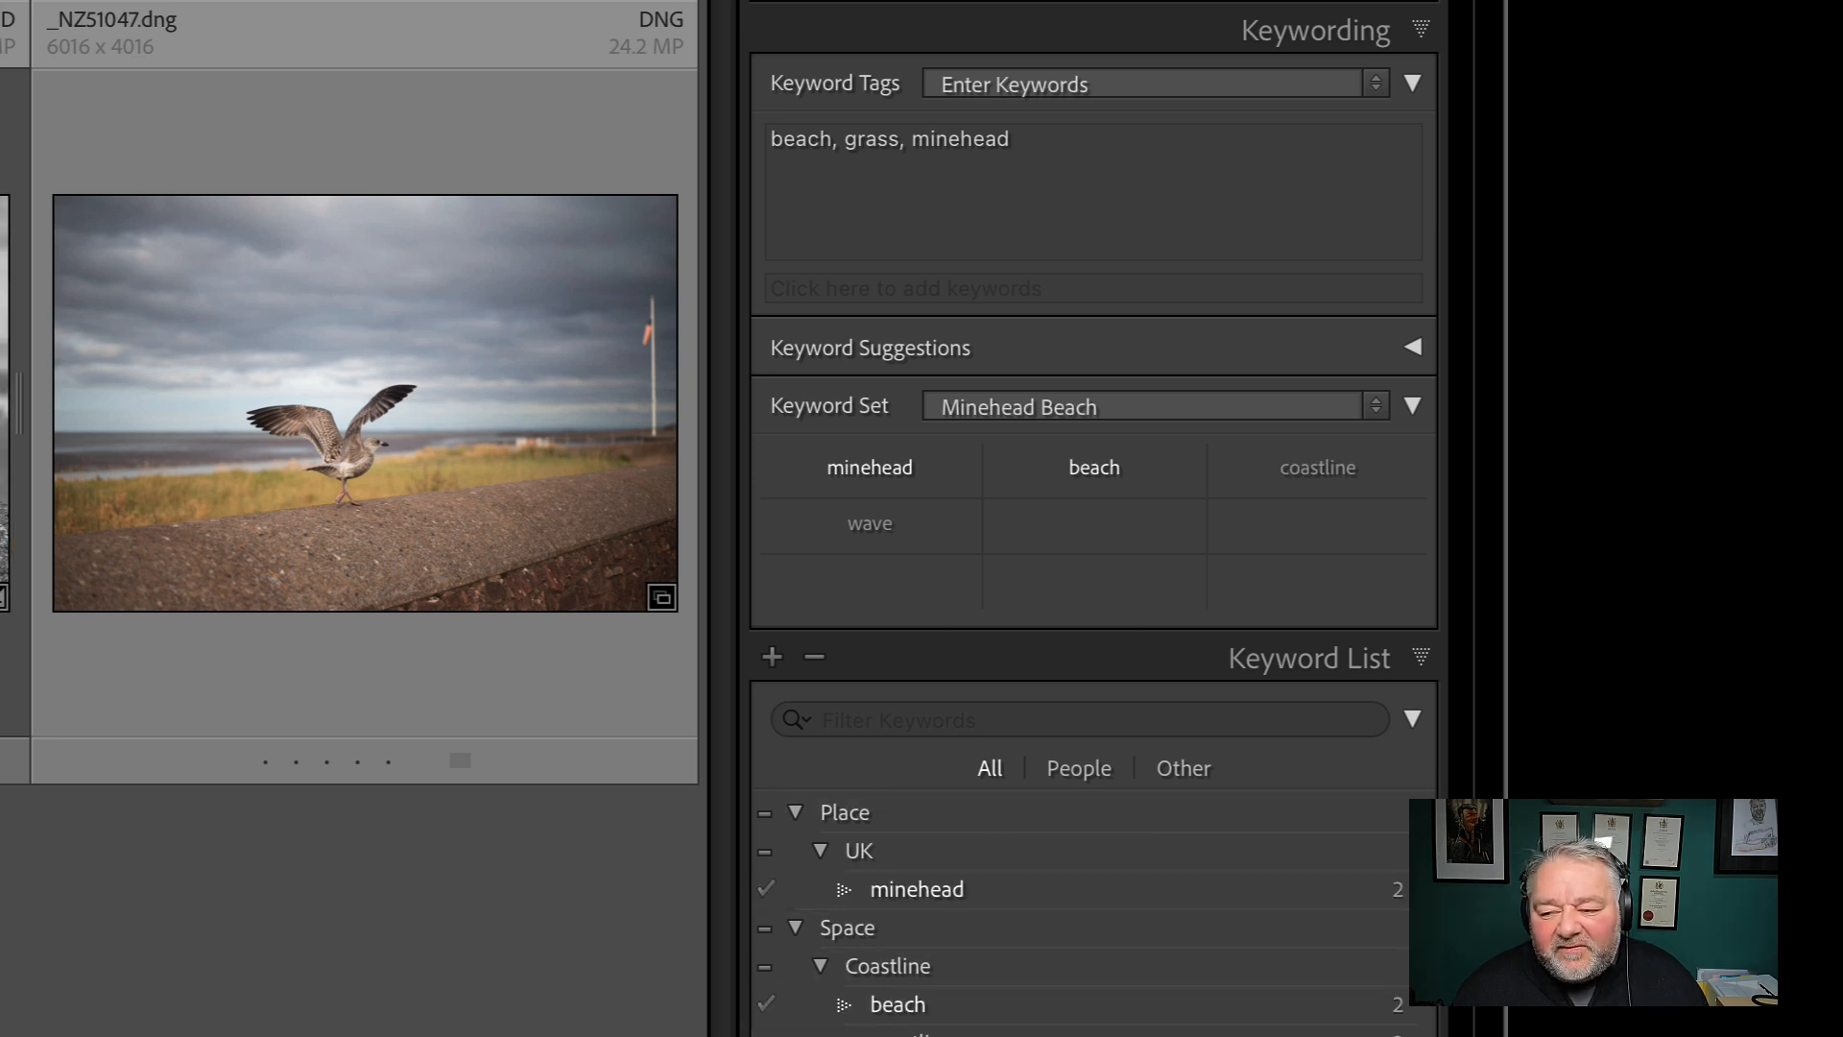
click(1415, 672)
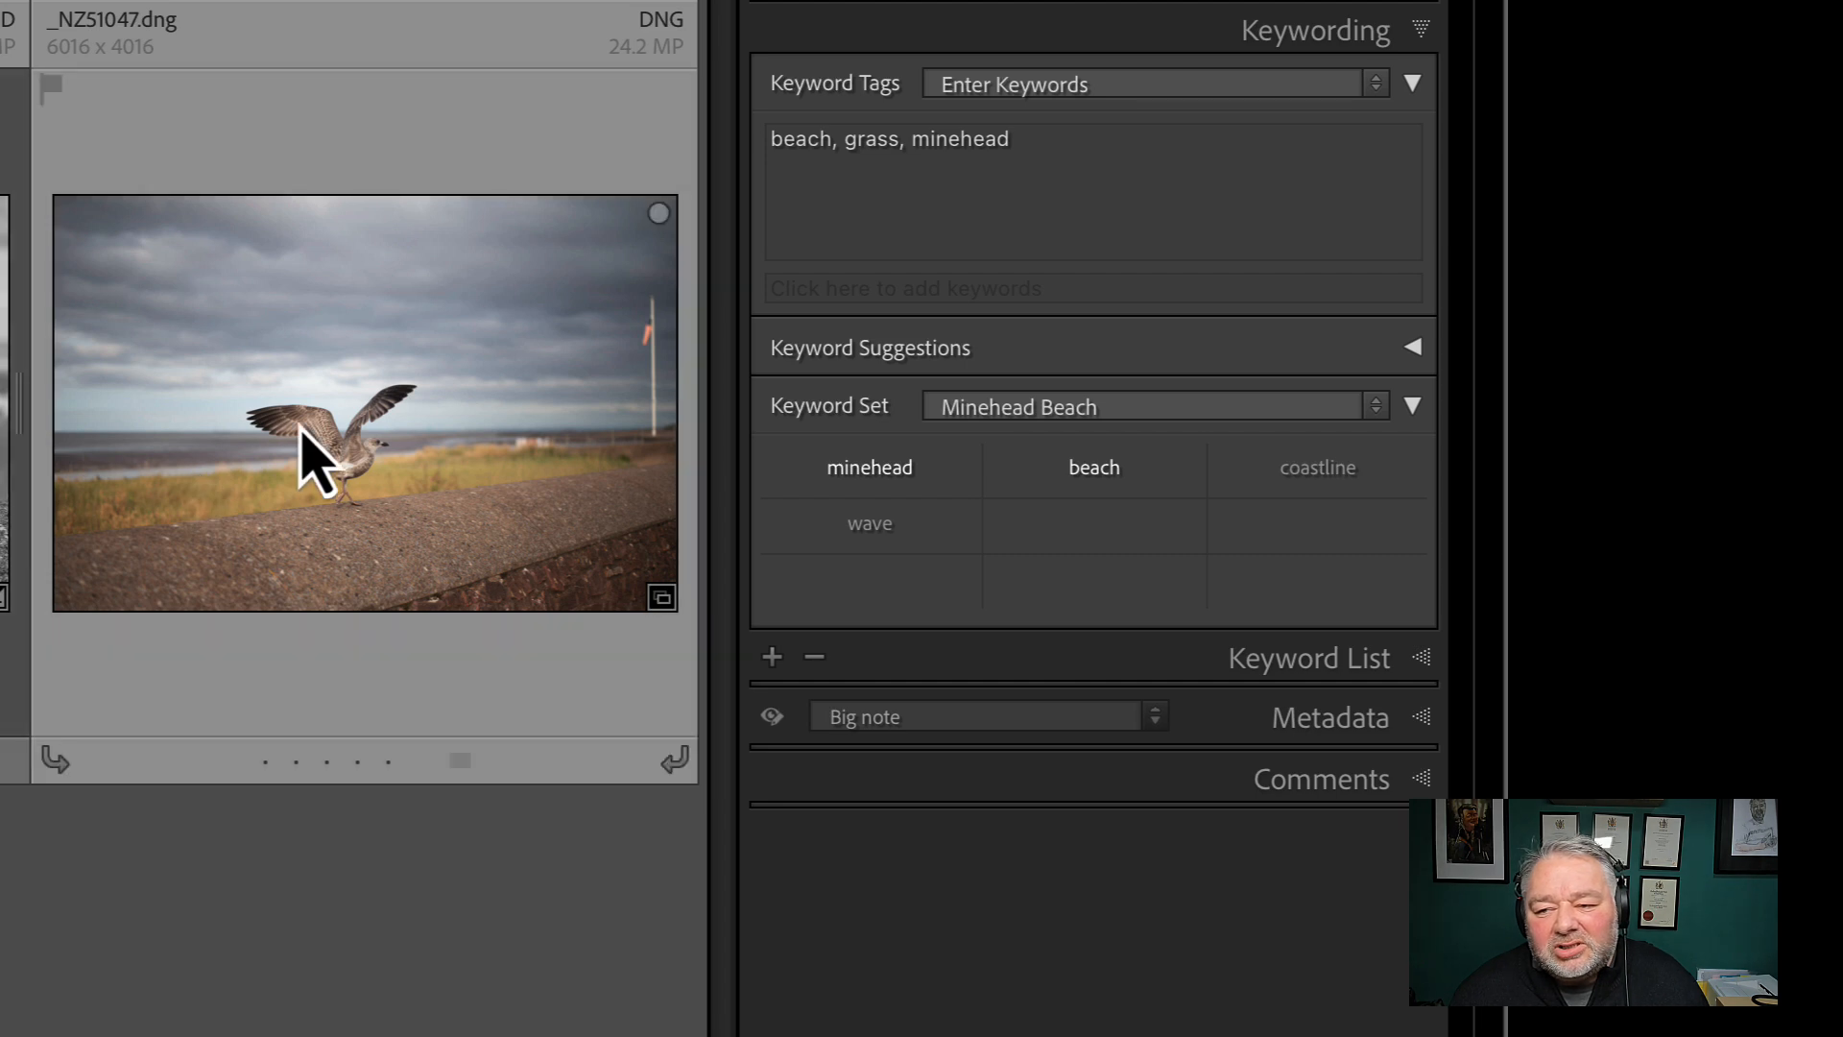
click(309, 453)
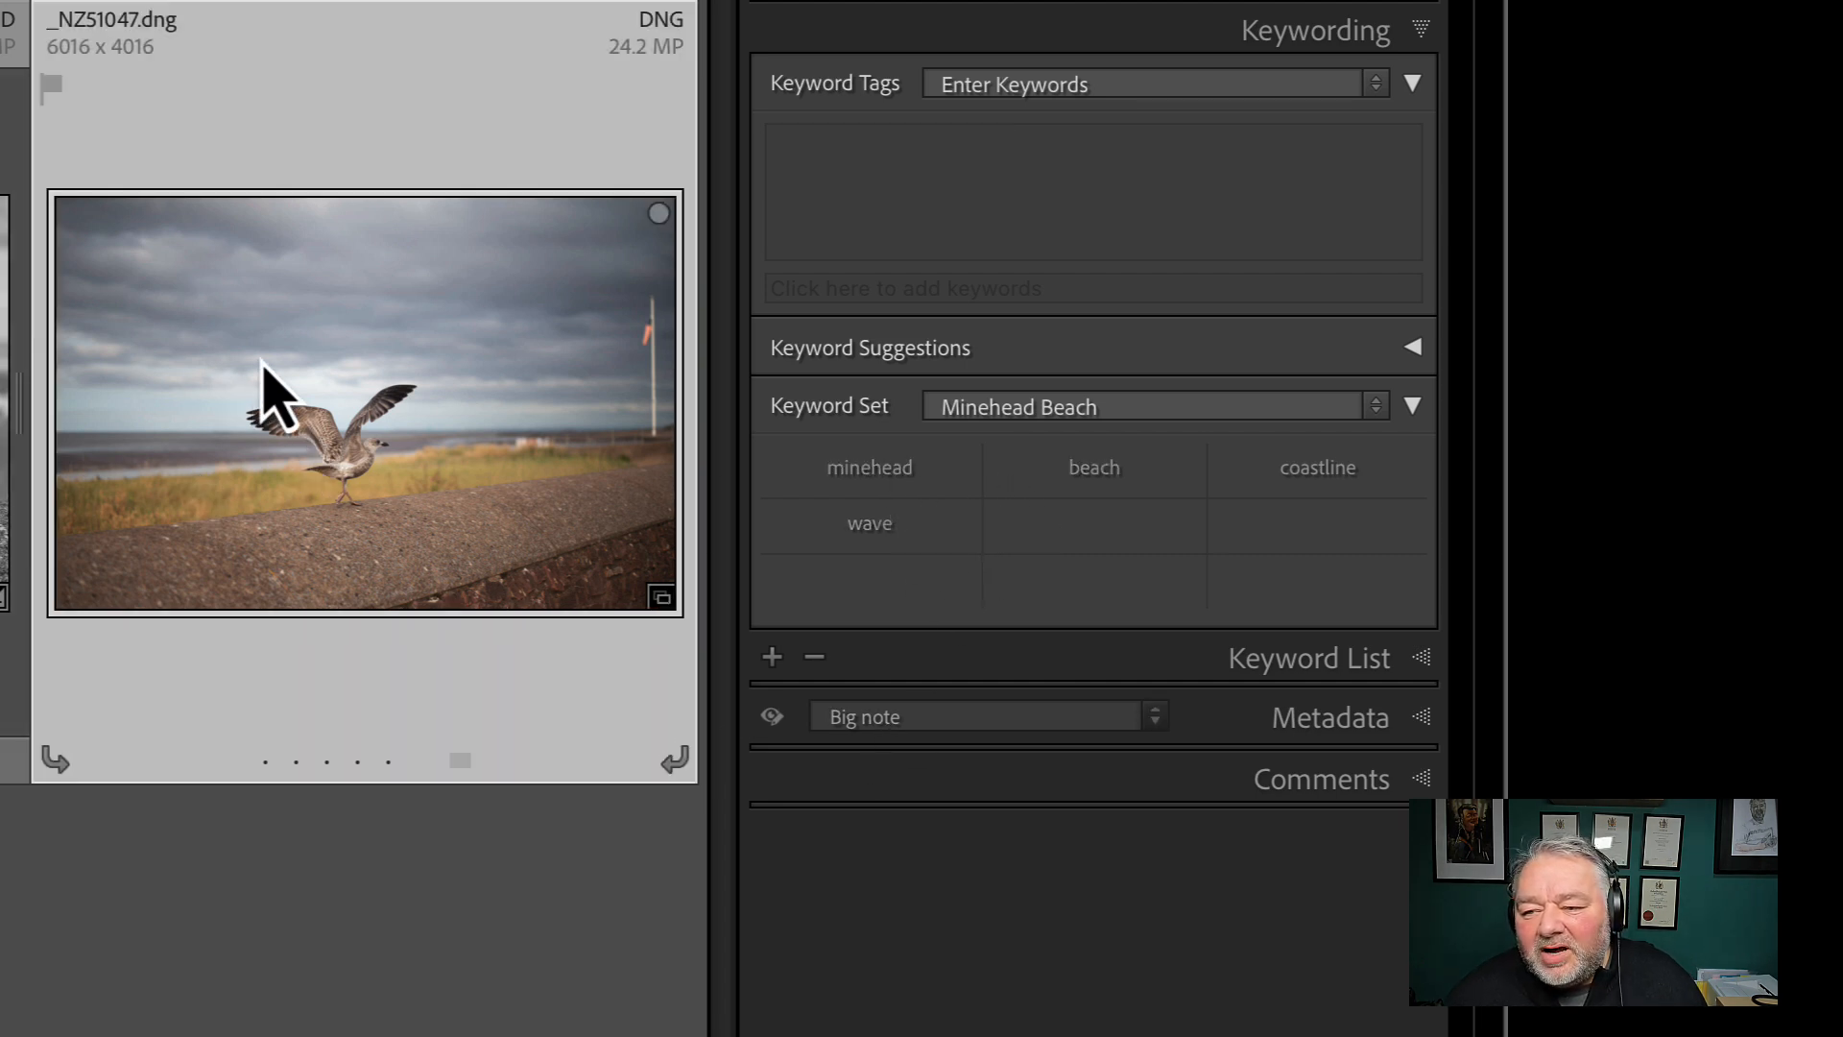
click(852, 469)
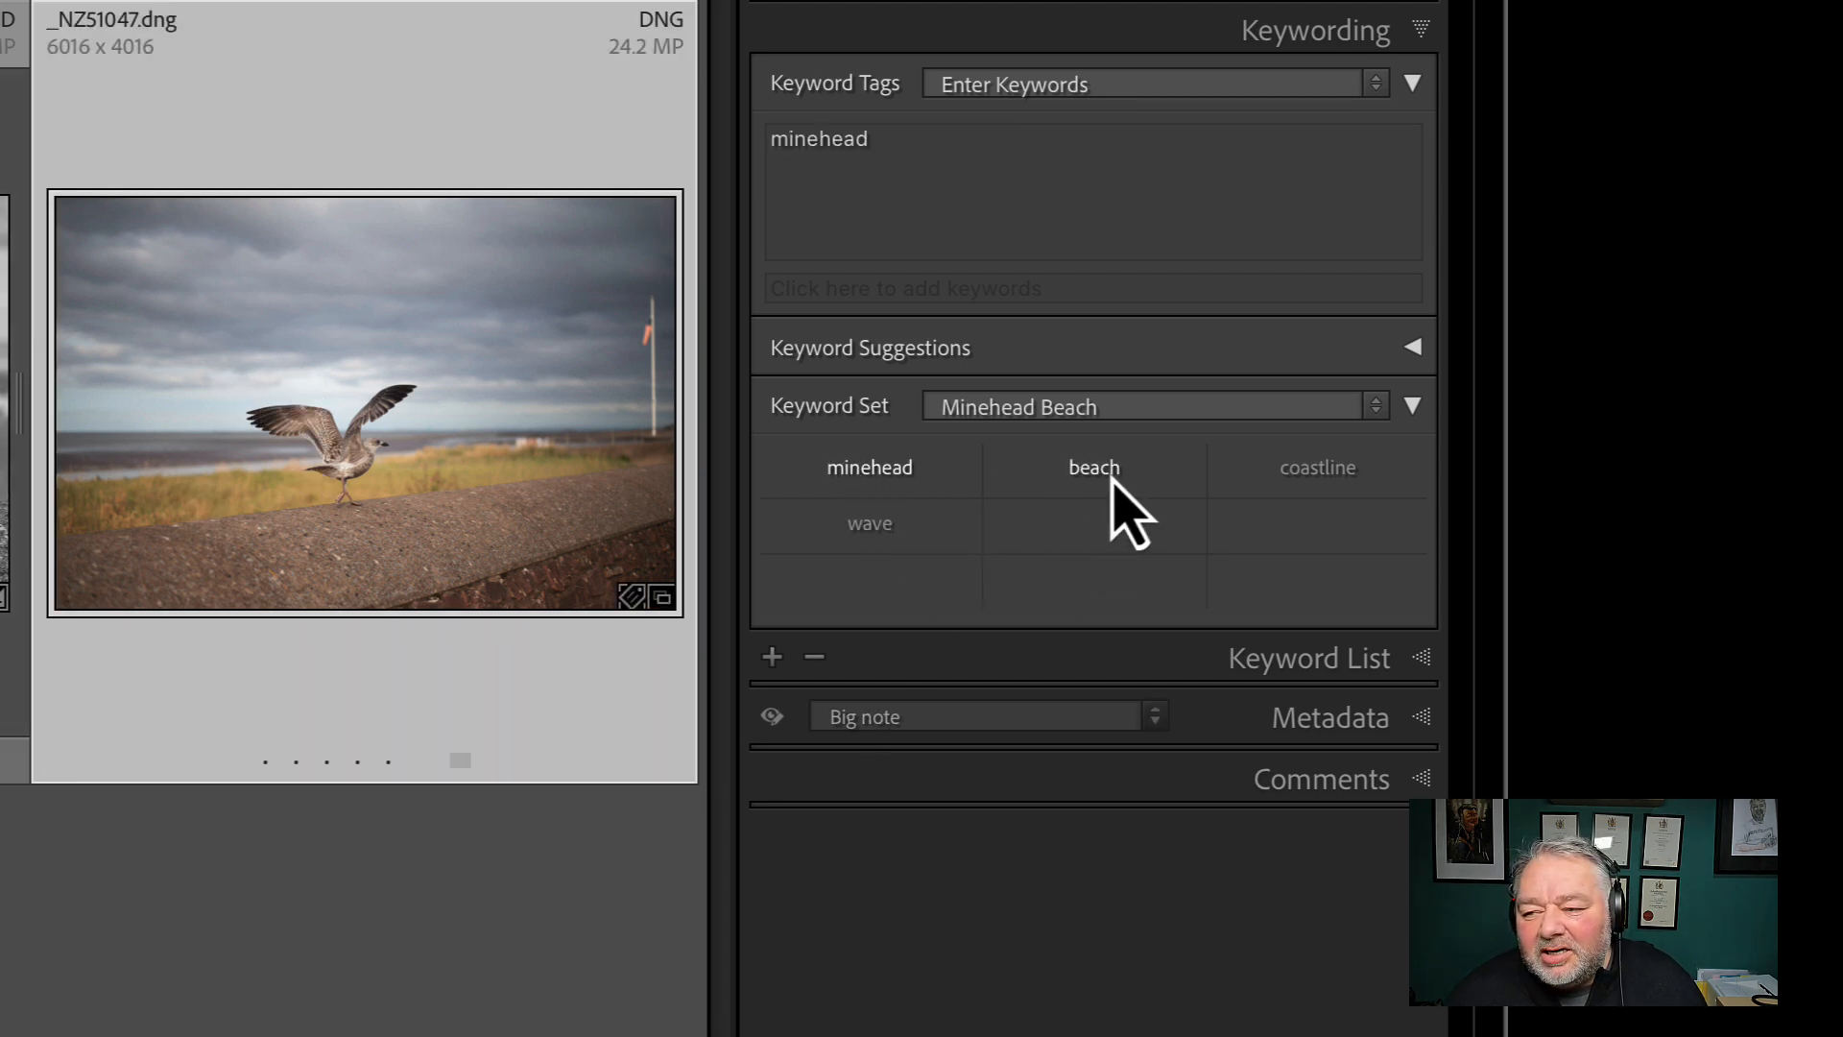
click(1109, 472)
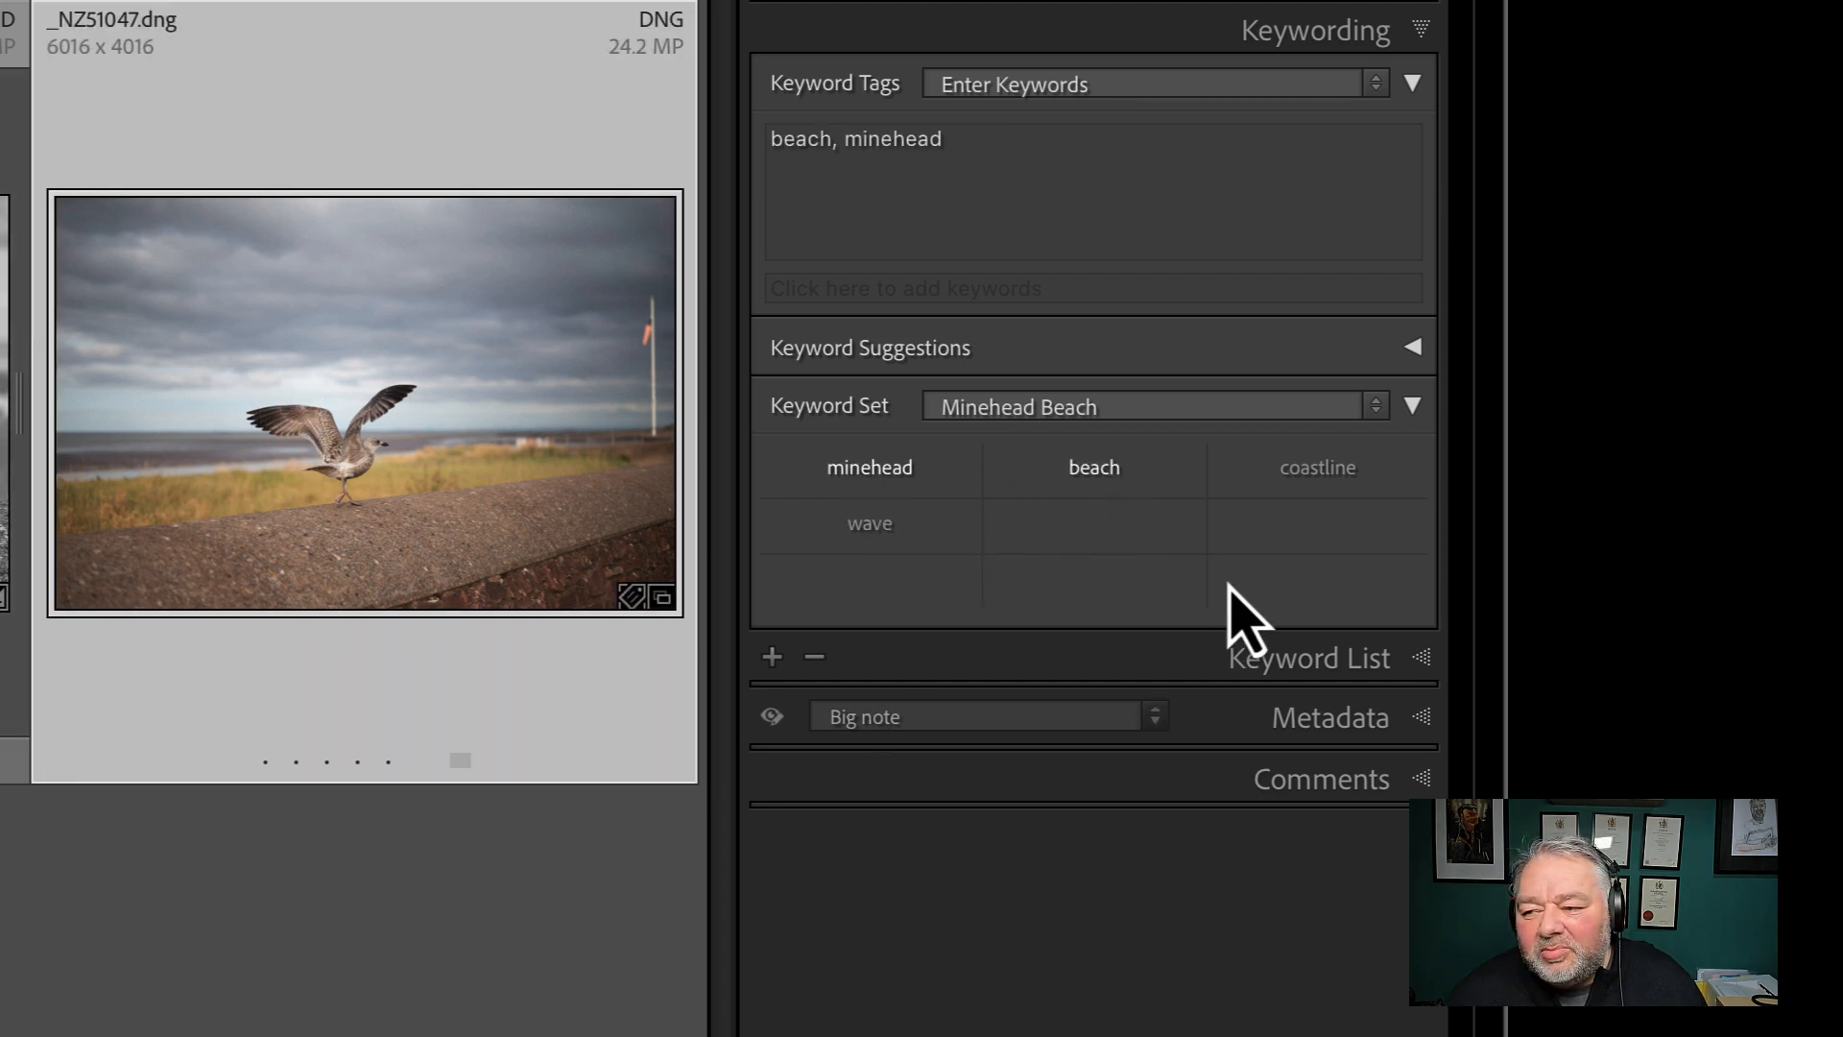
click(1306, 475)
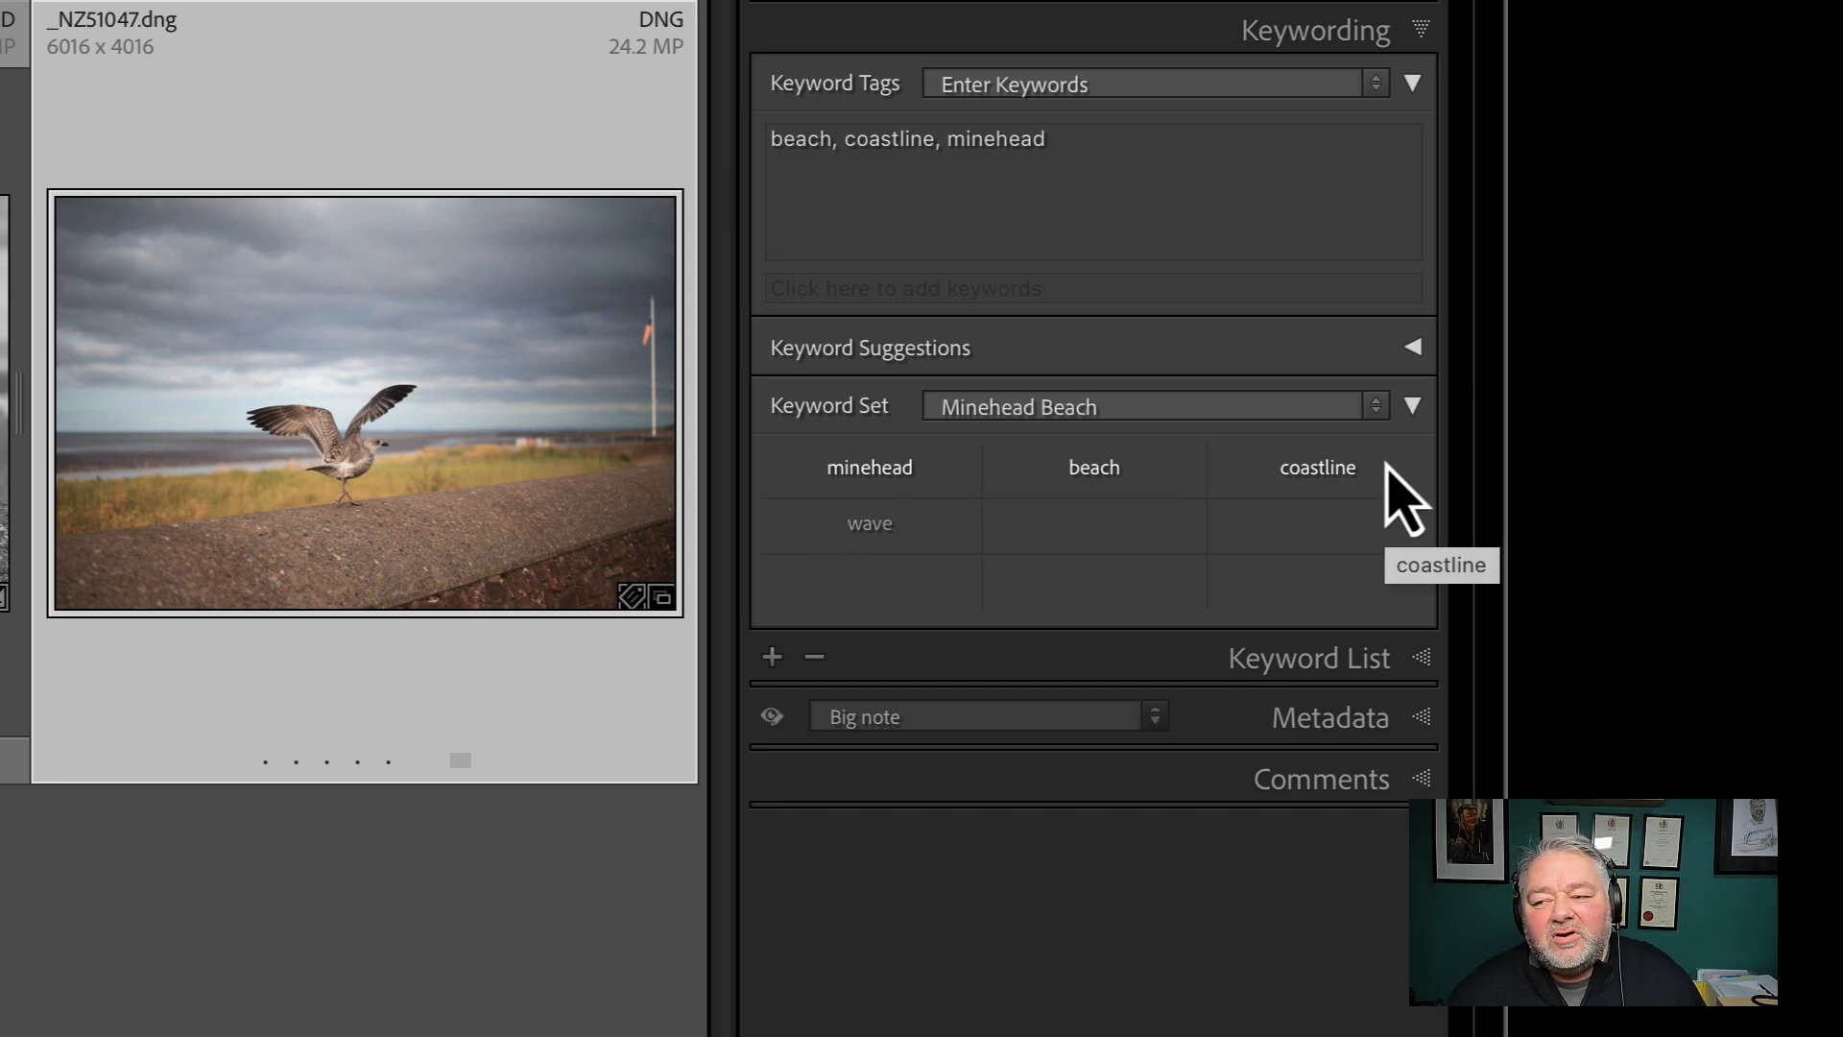
Check the photo's ticked keywords in the keyword list and return to the Minehead Beach keyword set
click(1420, 672)
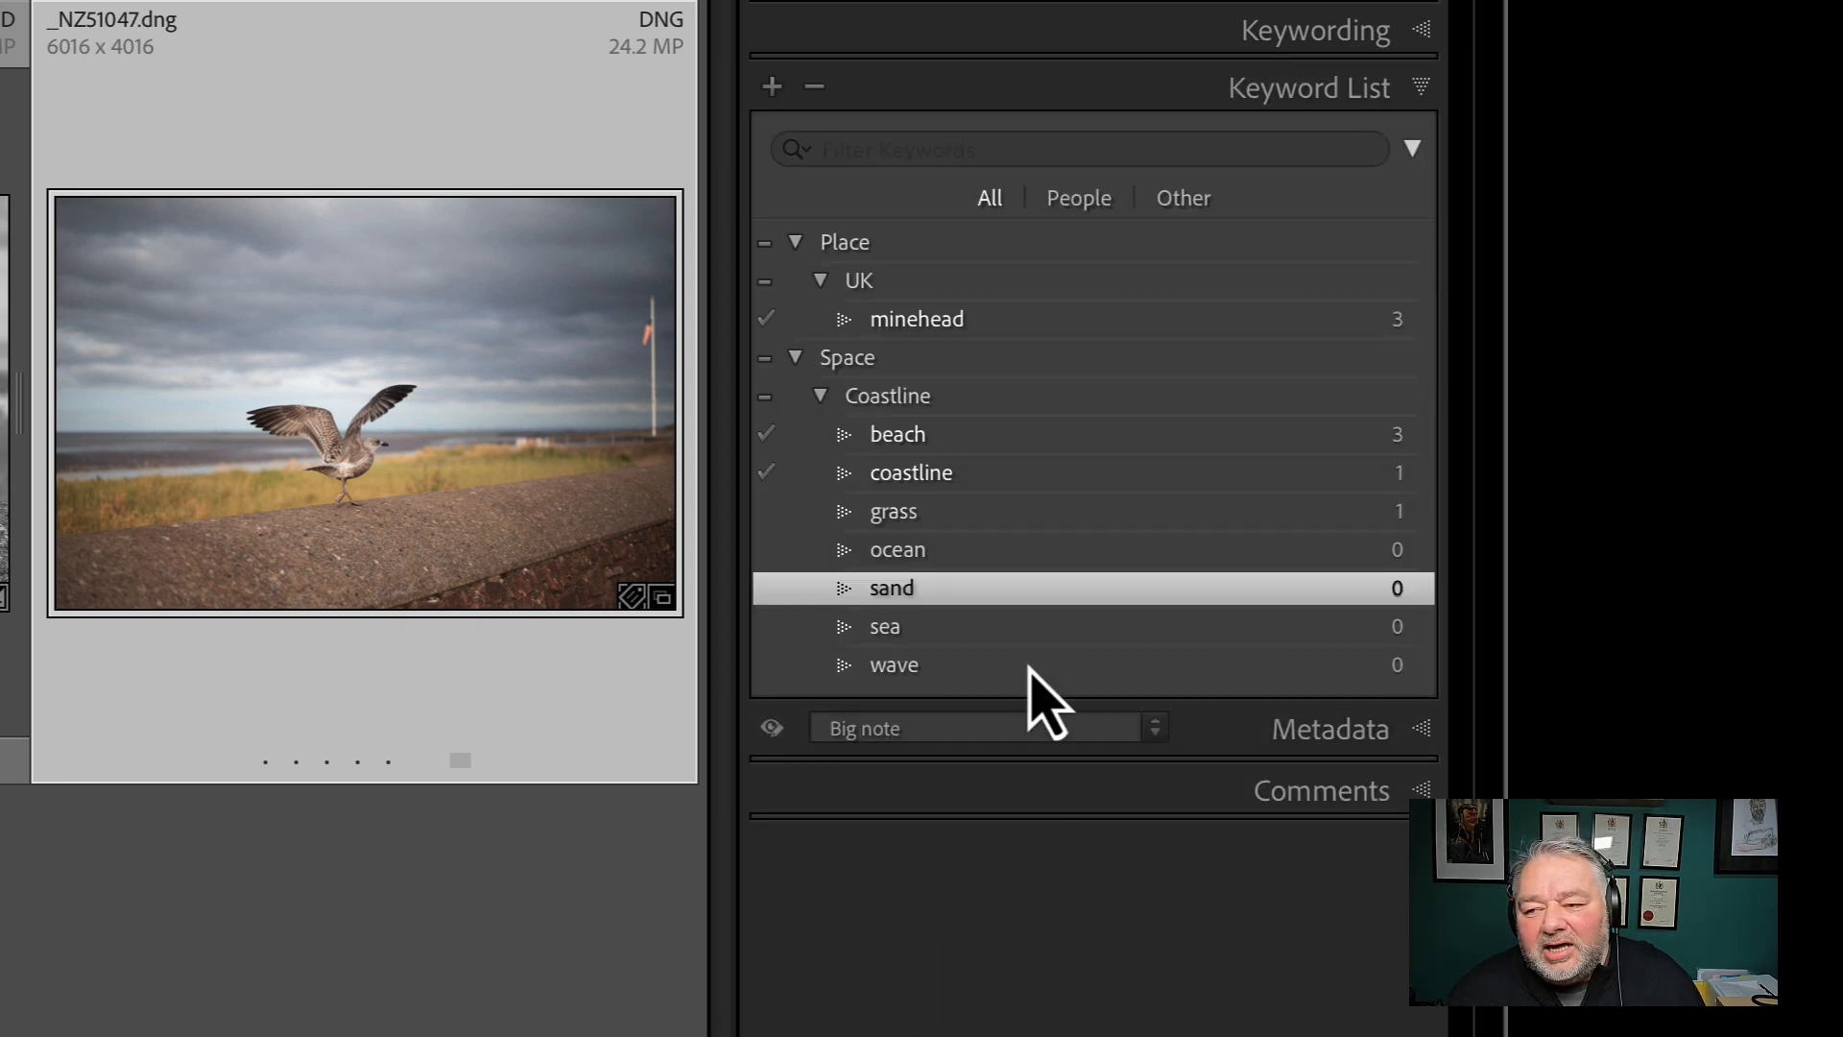
click(1415, 89)
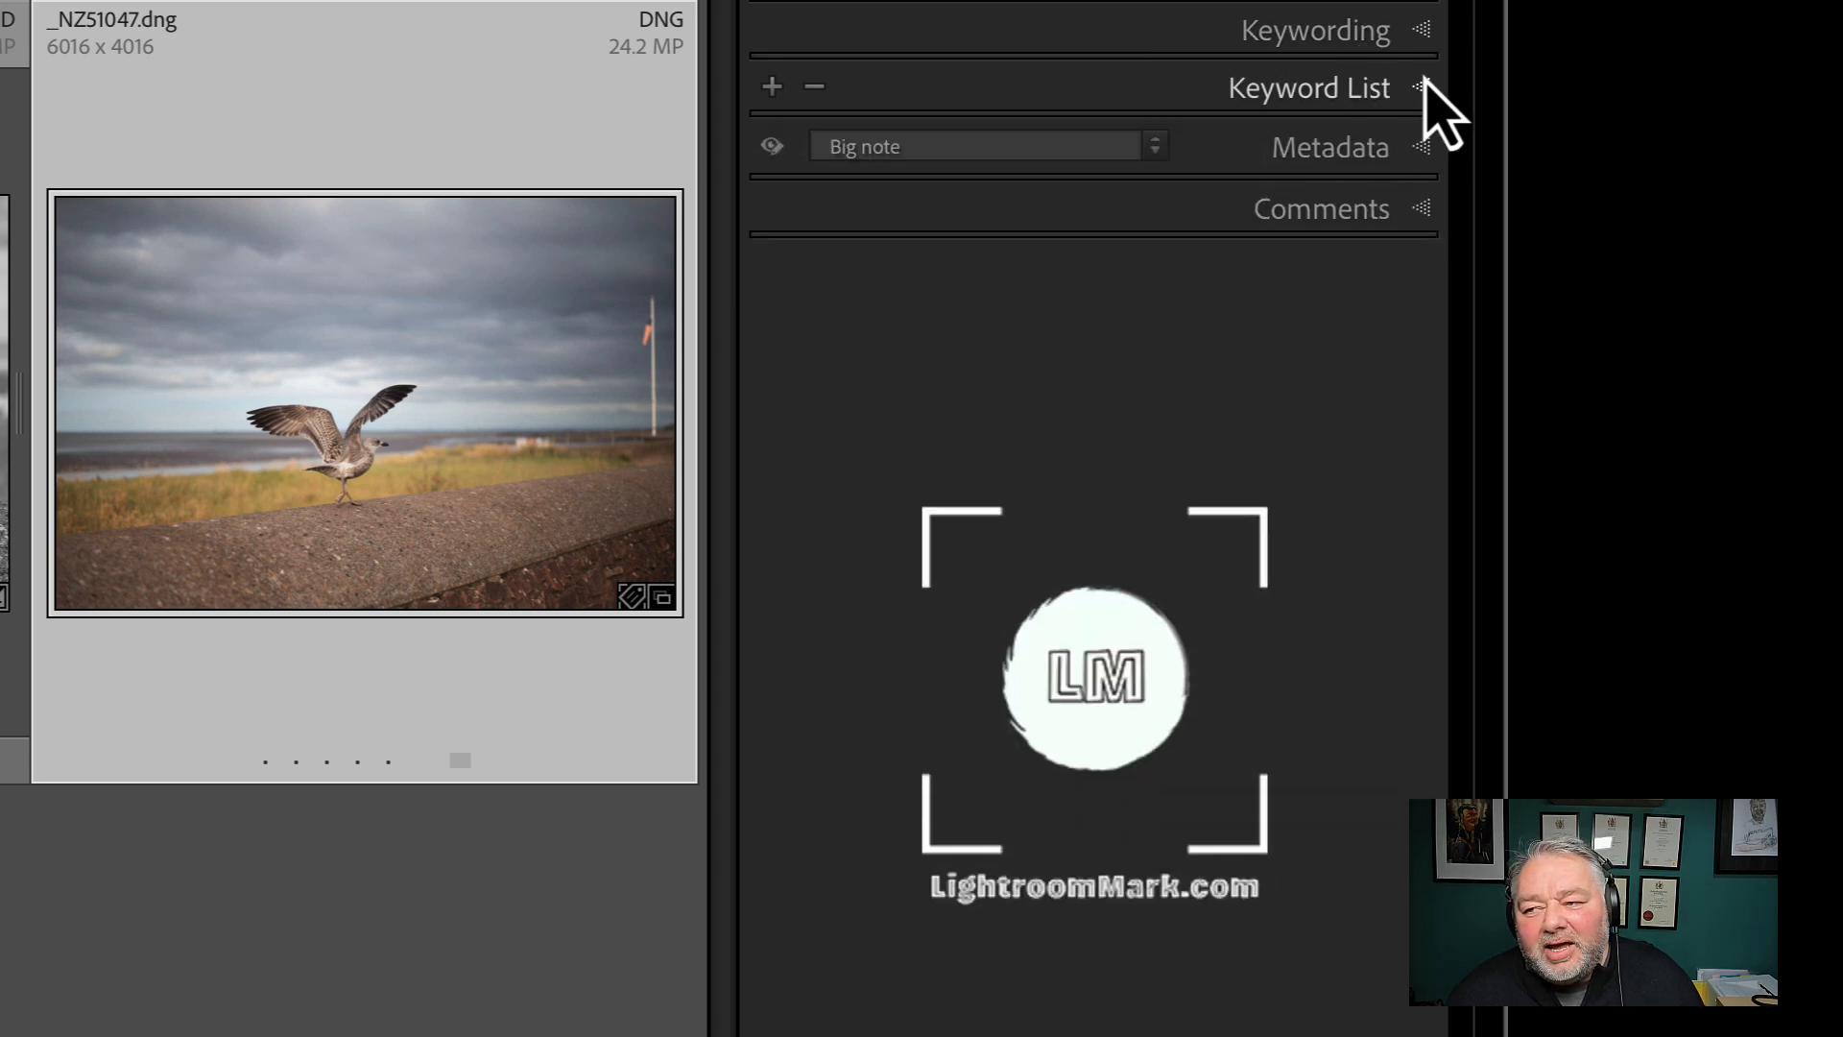
click(1425, 34)
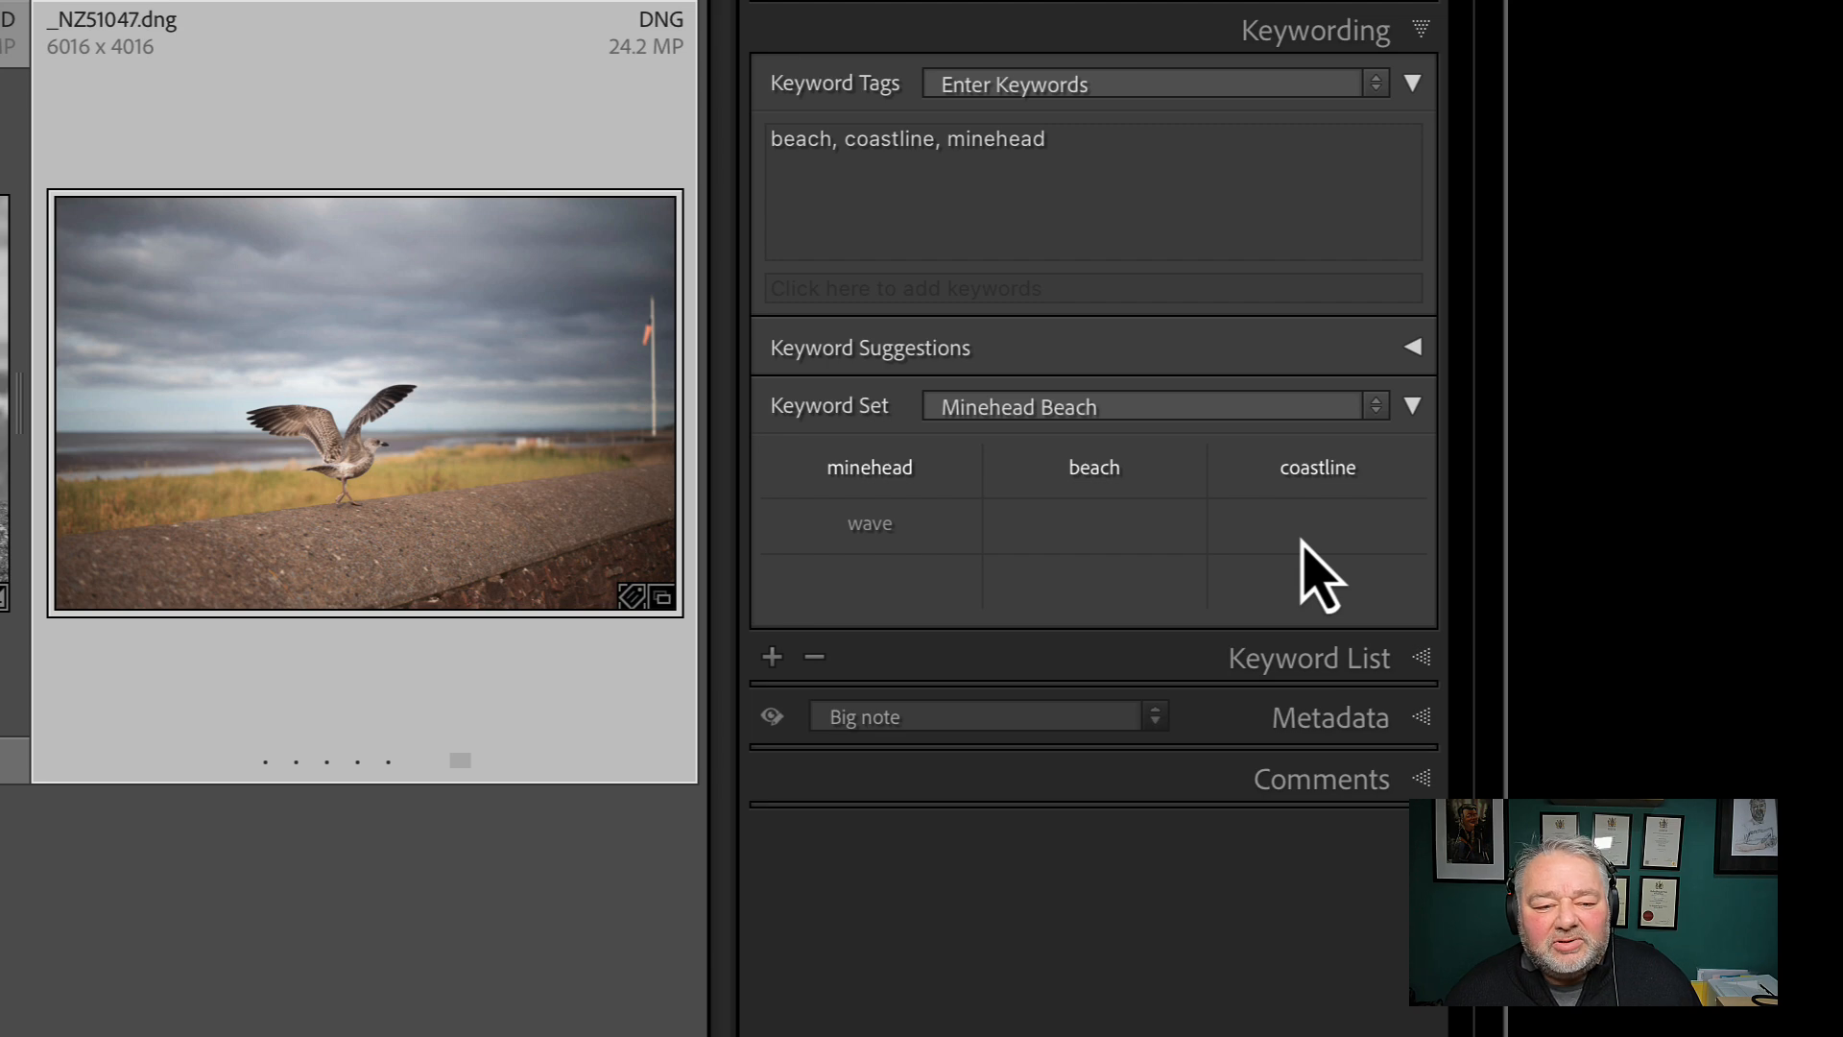
Select the first four photos in the grid together and apply minehead, beach and coastline to all of them from the keyword set
click(4, 460)
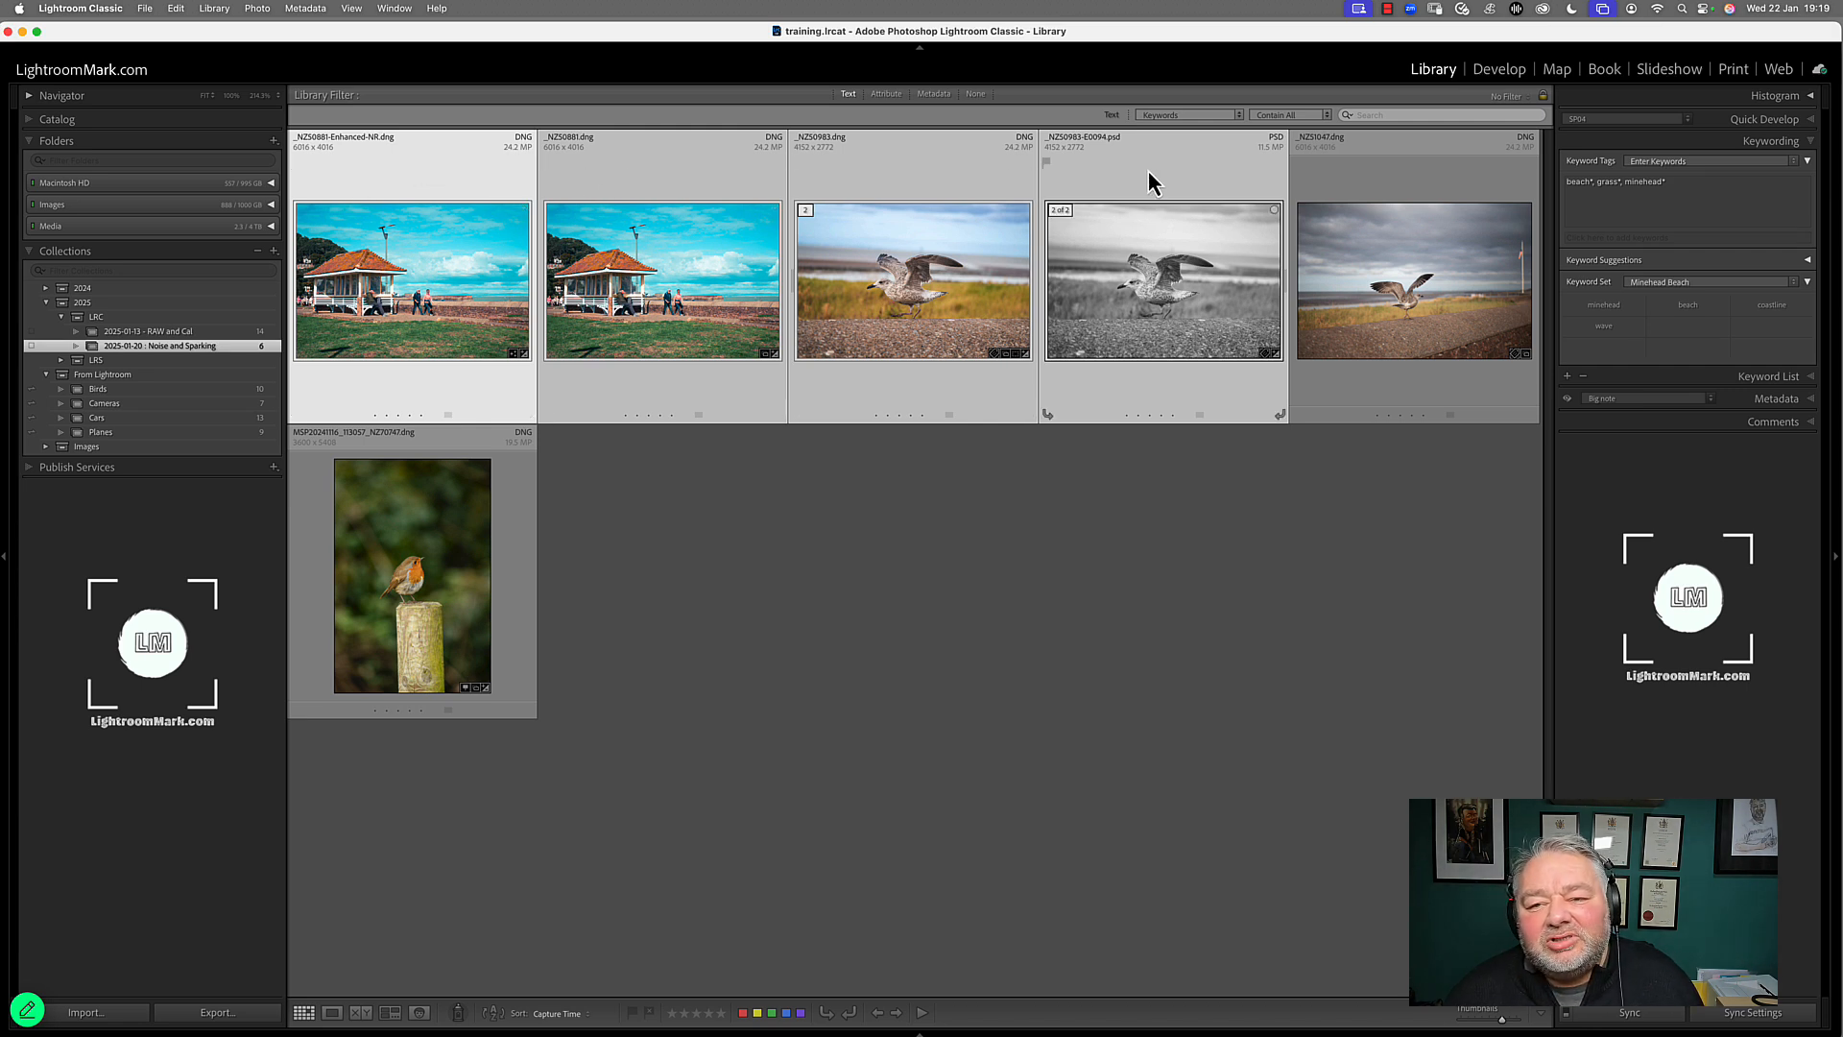
click(1607, 306)
click(1690, 310)
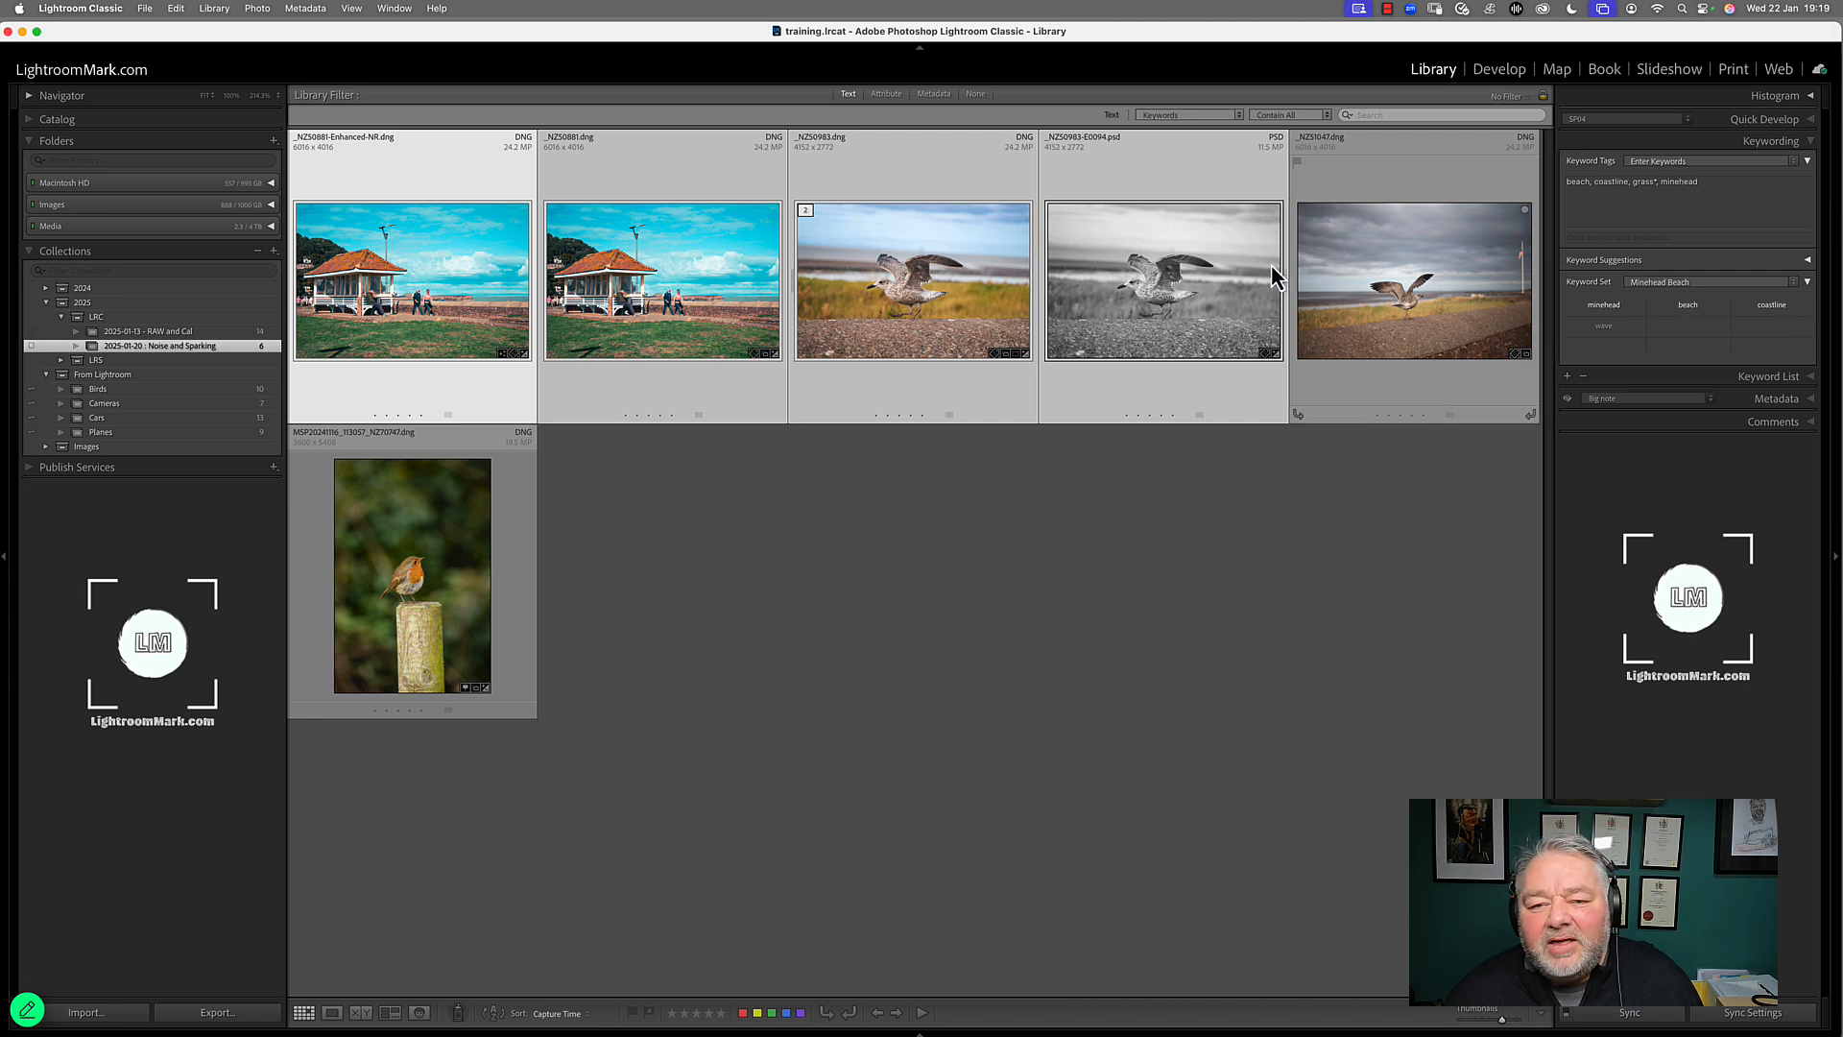
Clear the multiple selection and check the keyword tags of the beach shelter and seagull photos one by one
click(807, 537)
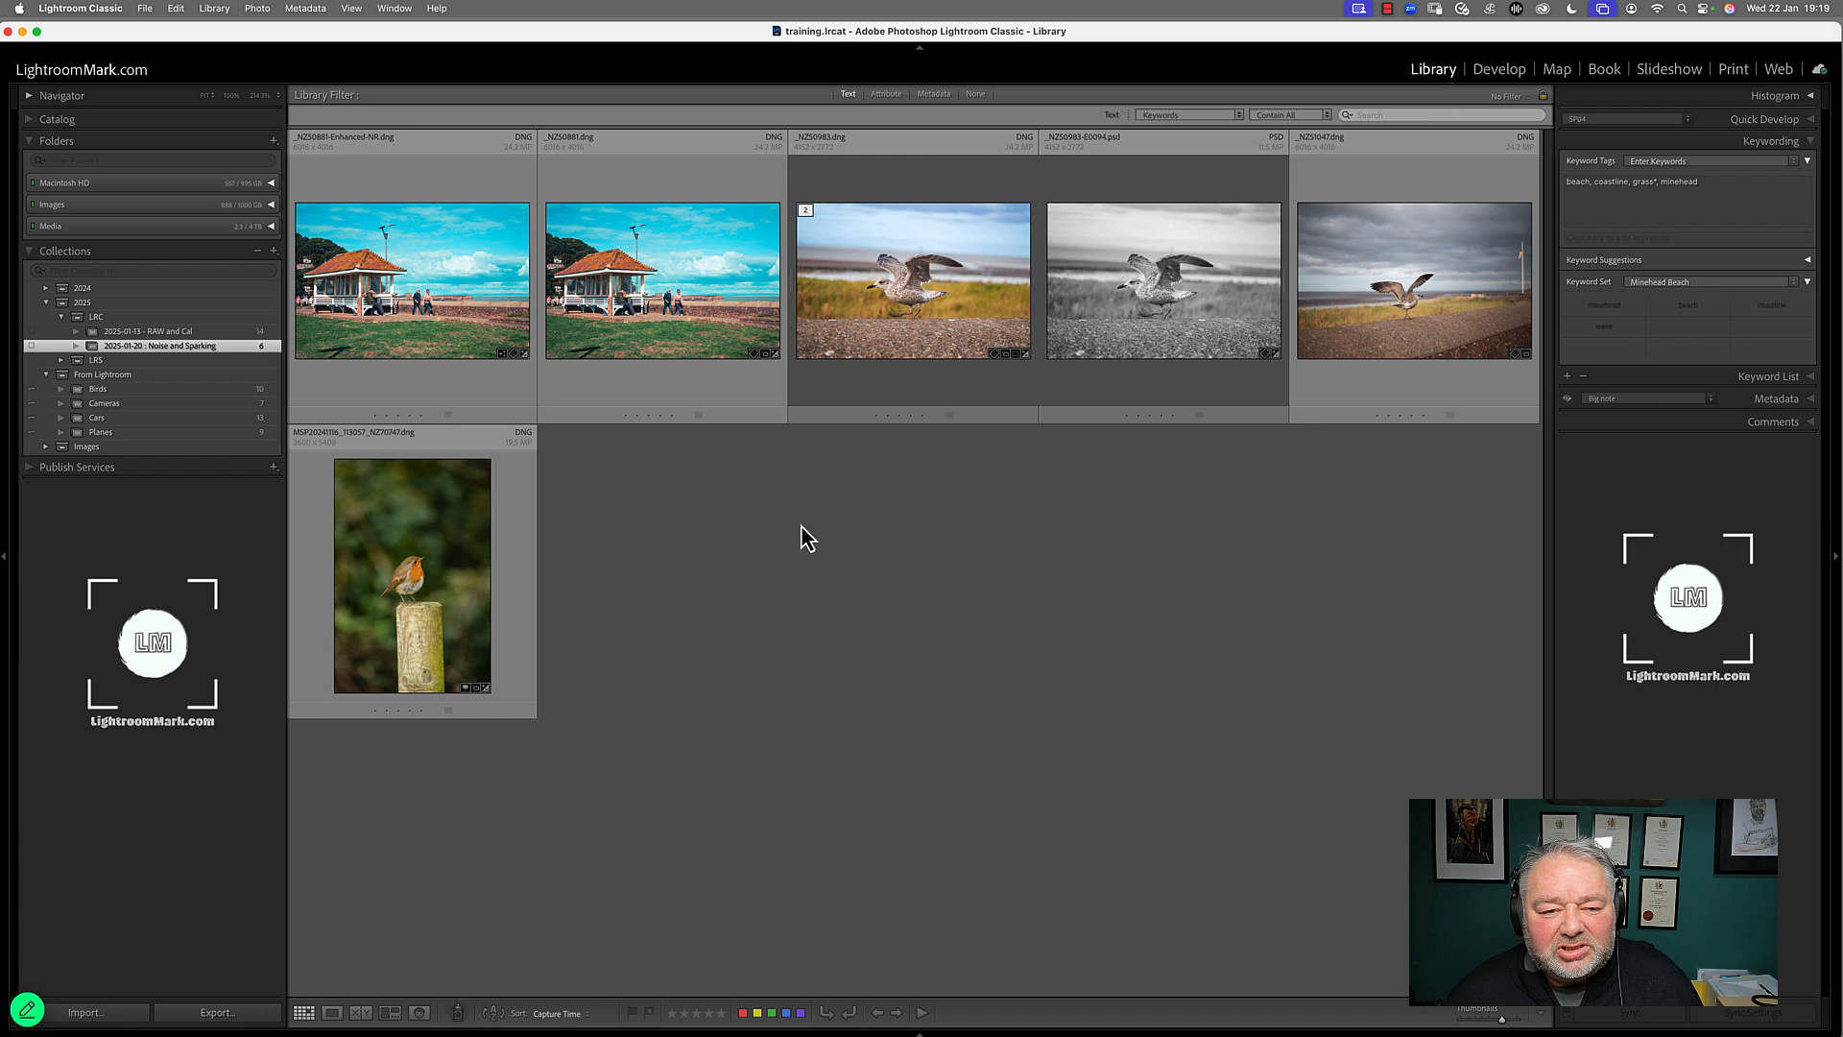
click(504, 320)
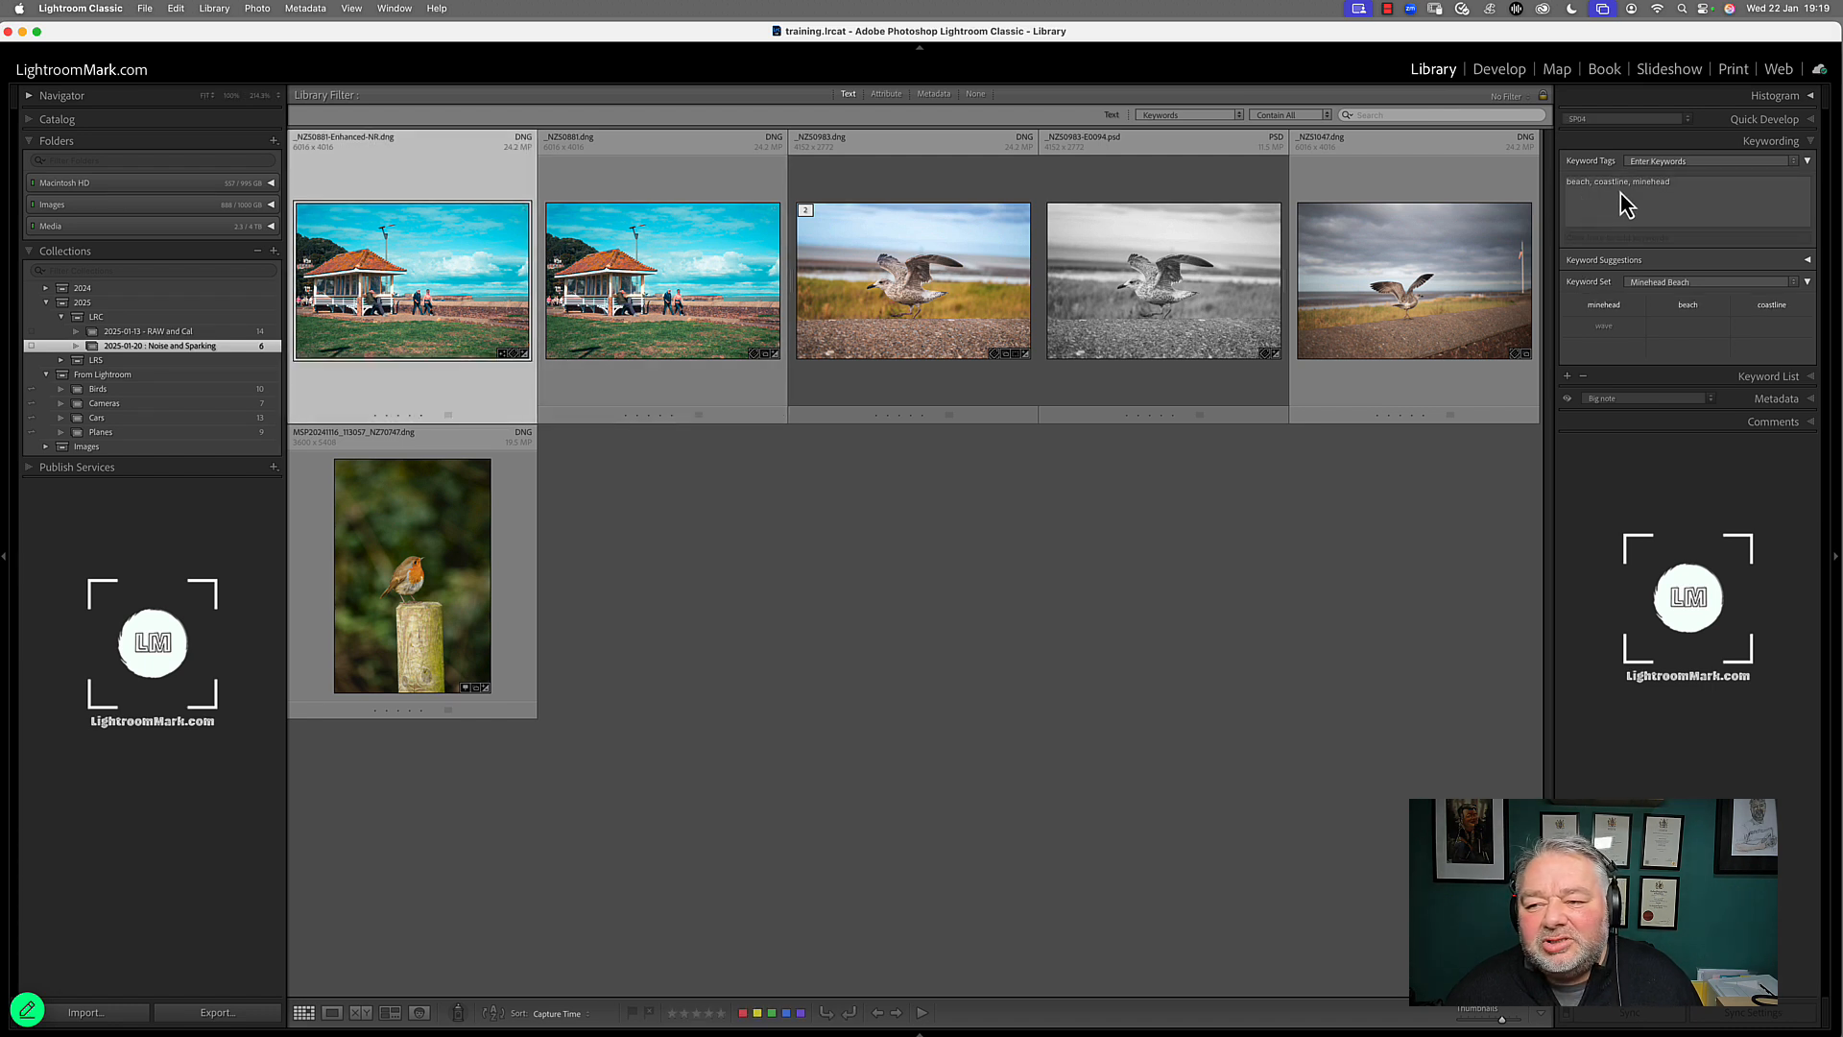
click(723, 268)
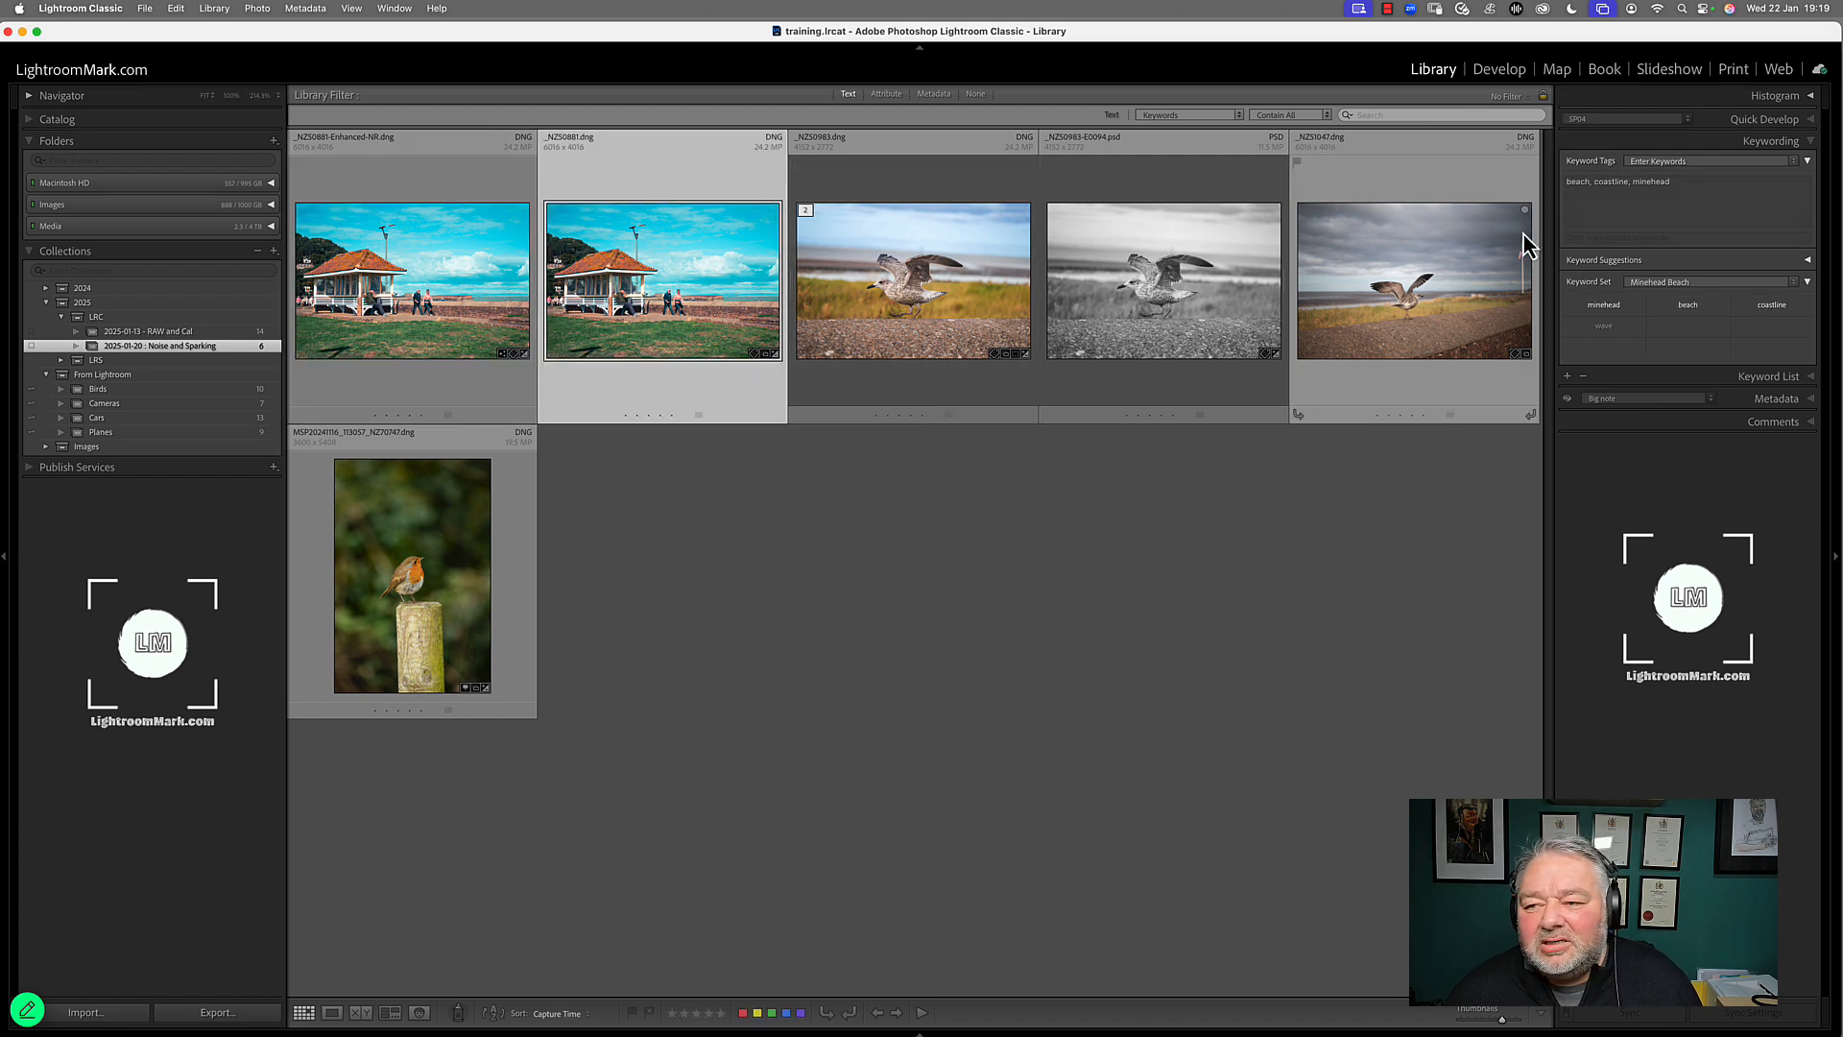
click(936, 293)
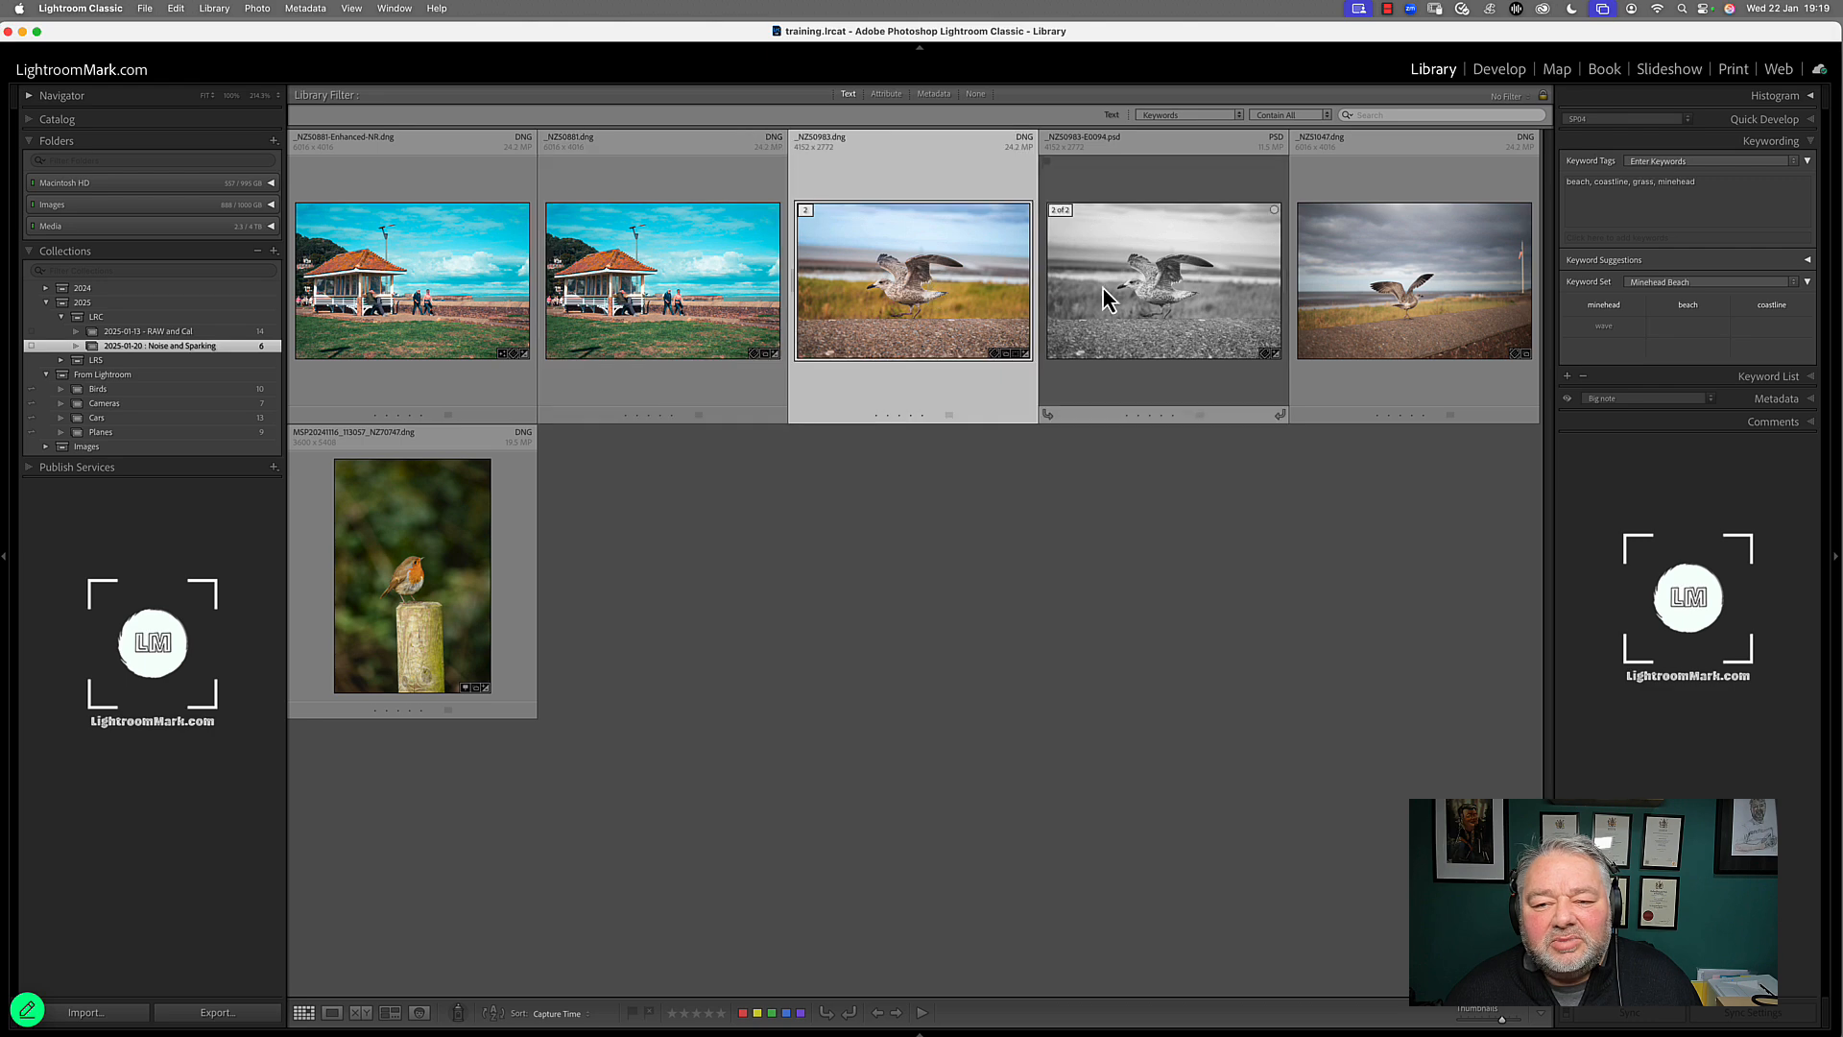
click(1381, 303)
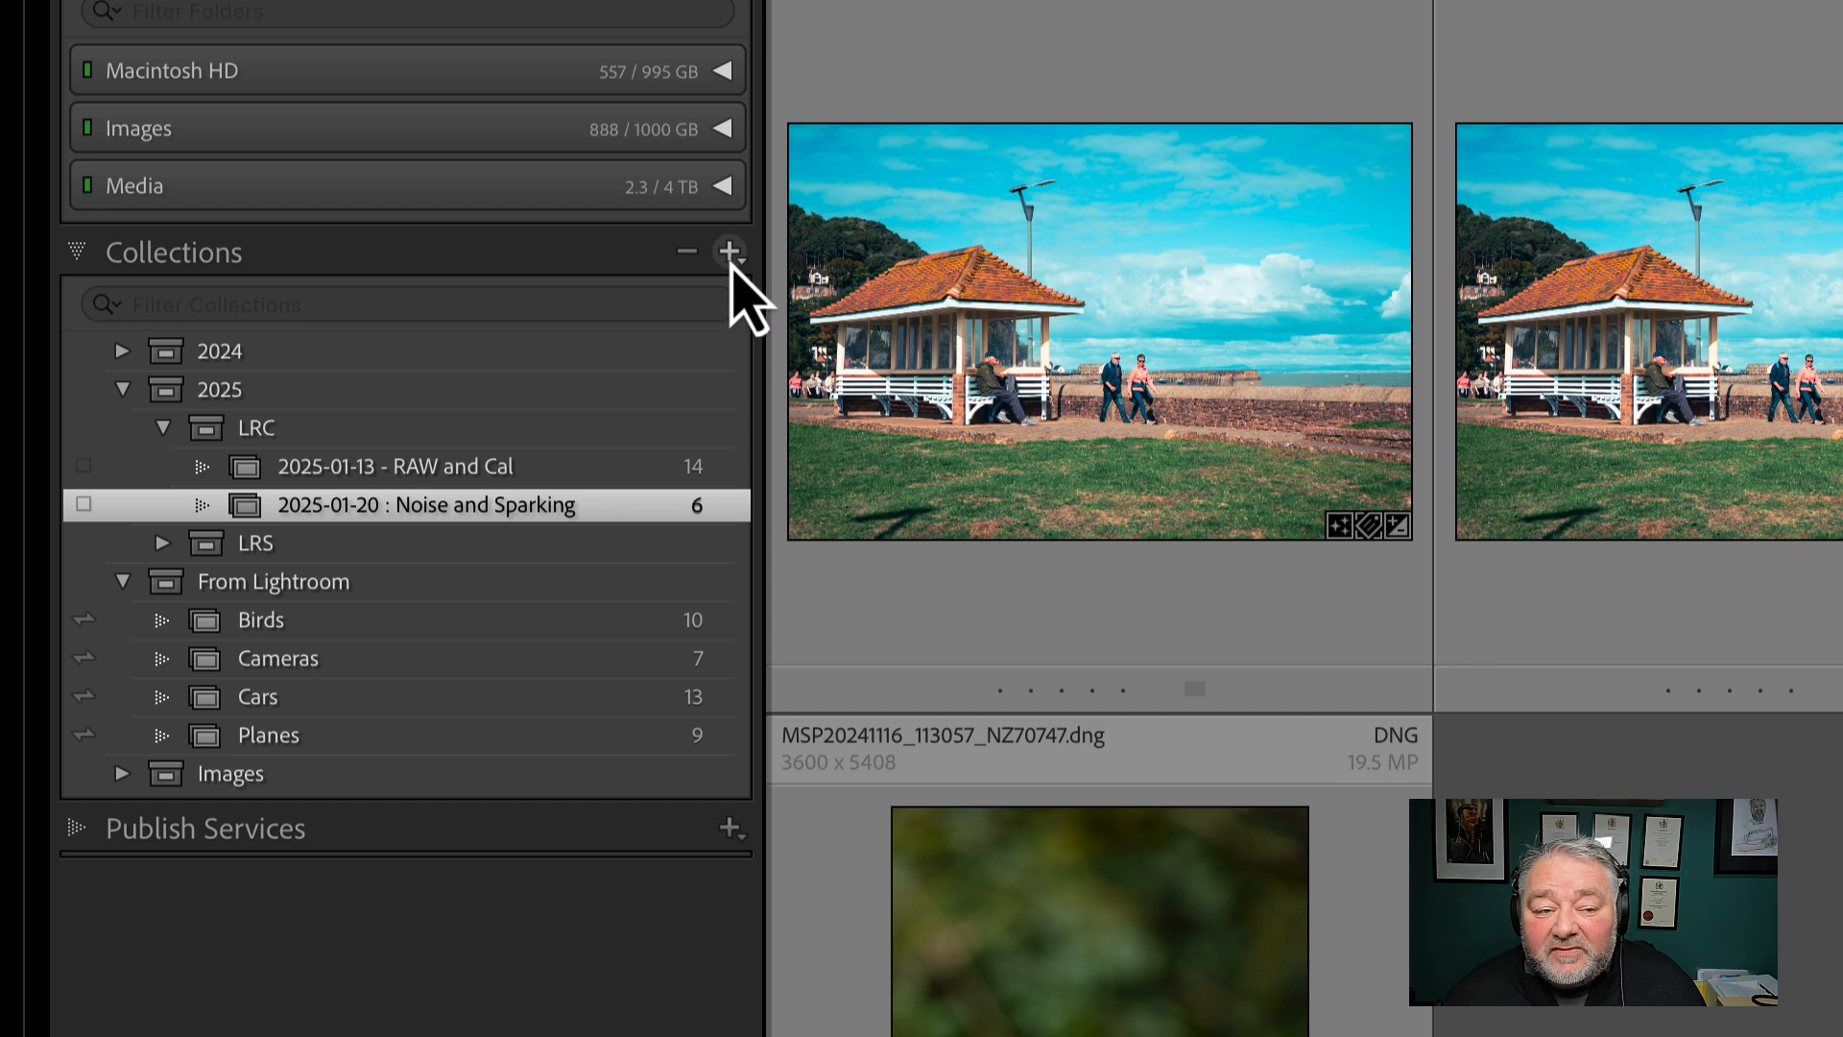
Start a new smart collection named Minehead Beach inside the LRC collection set
click(732, 253)
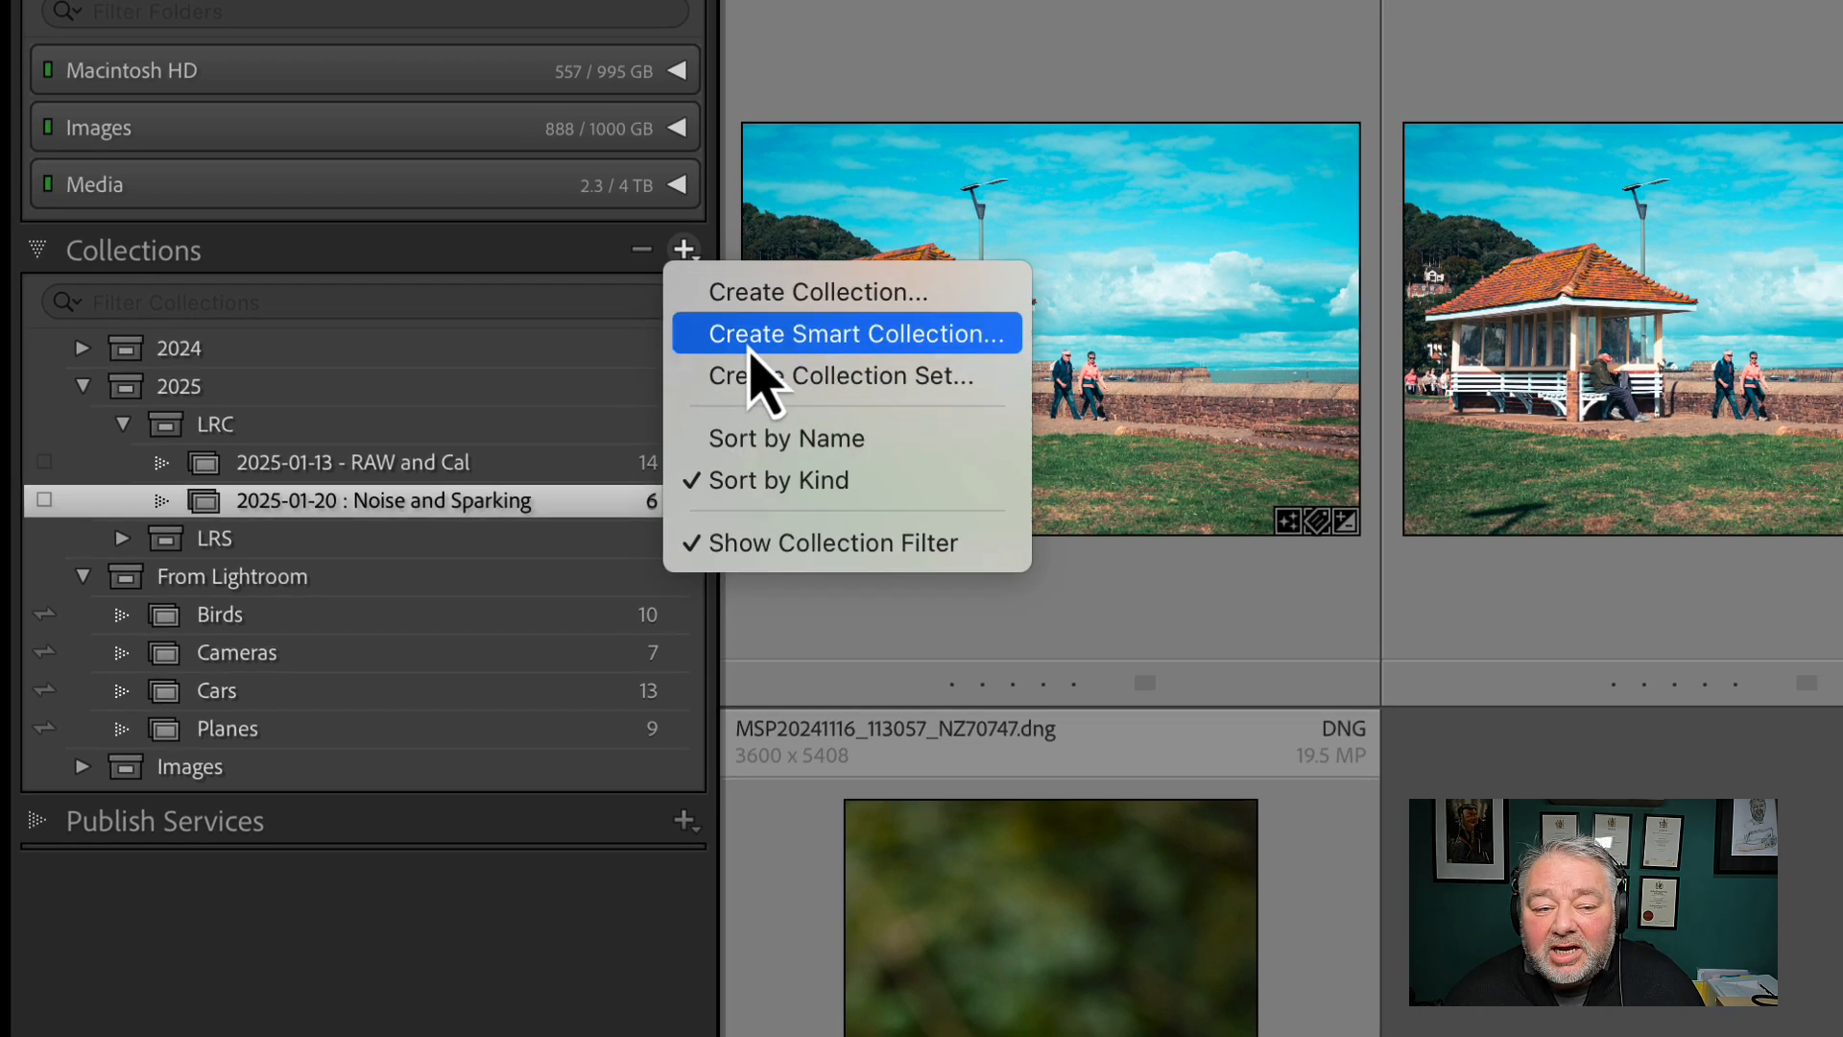
click(845, 337)
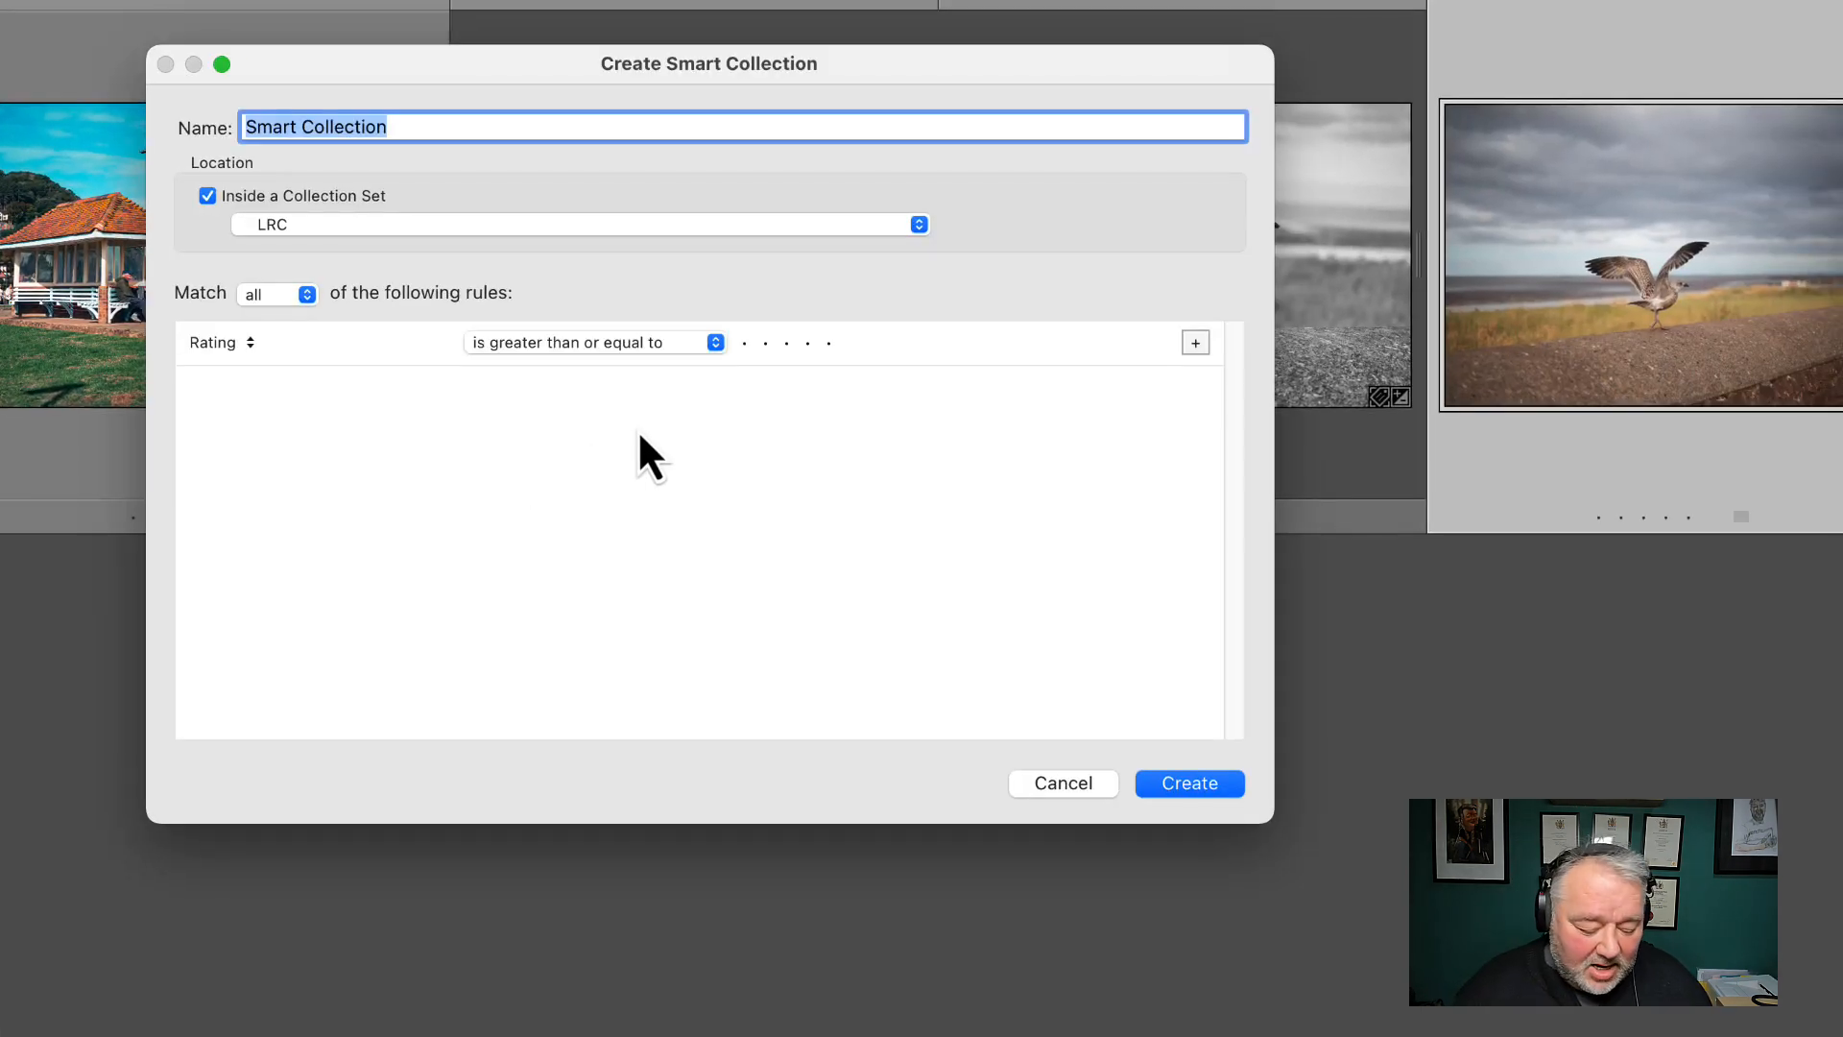
text(Minehead Beach)
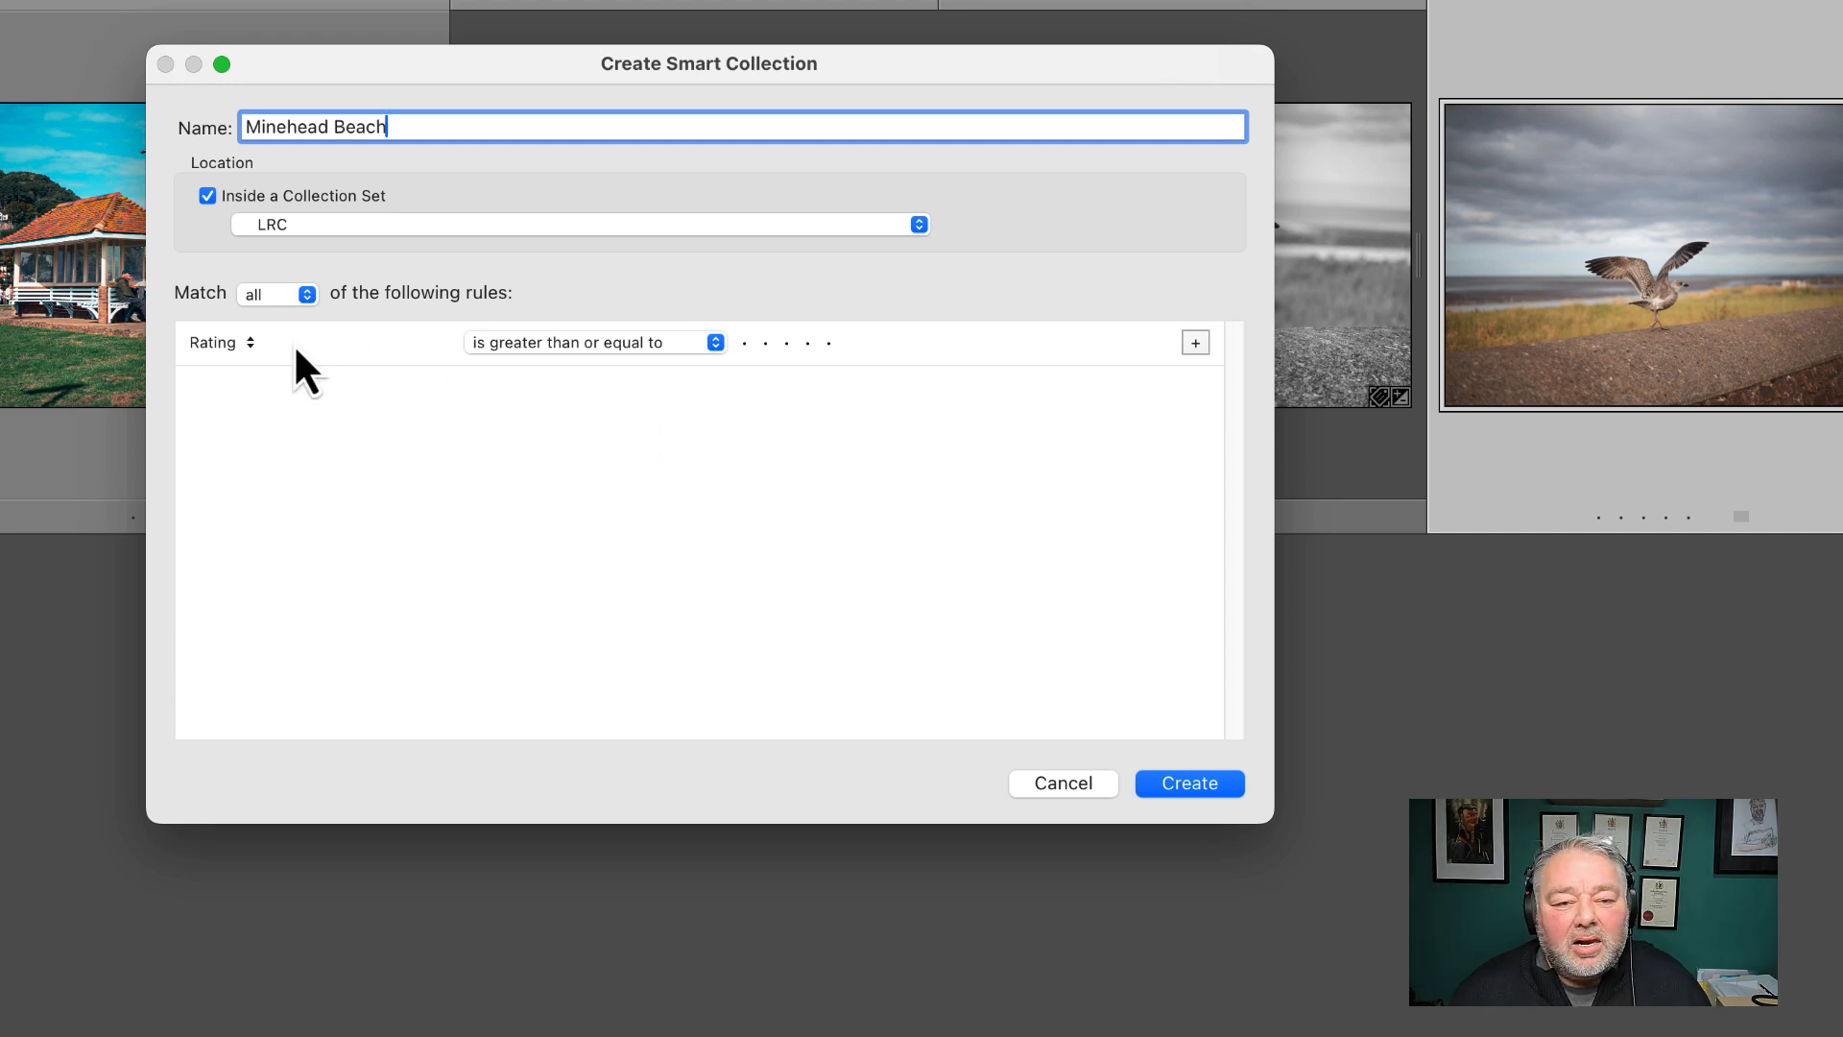
Set the smart collection's rule to Keywords contains all "minehead beach" and create the collection
click(227, 342)
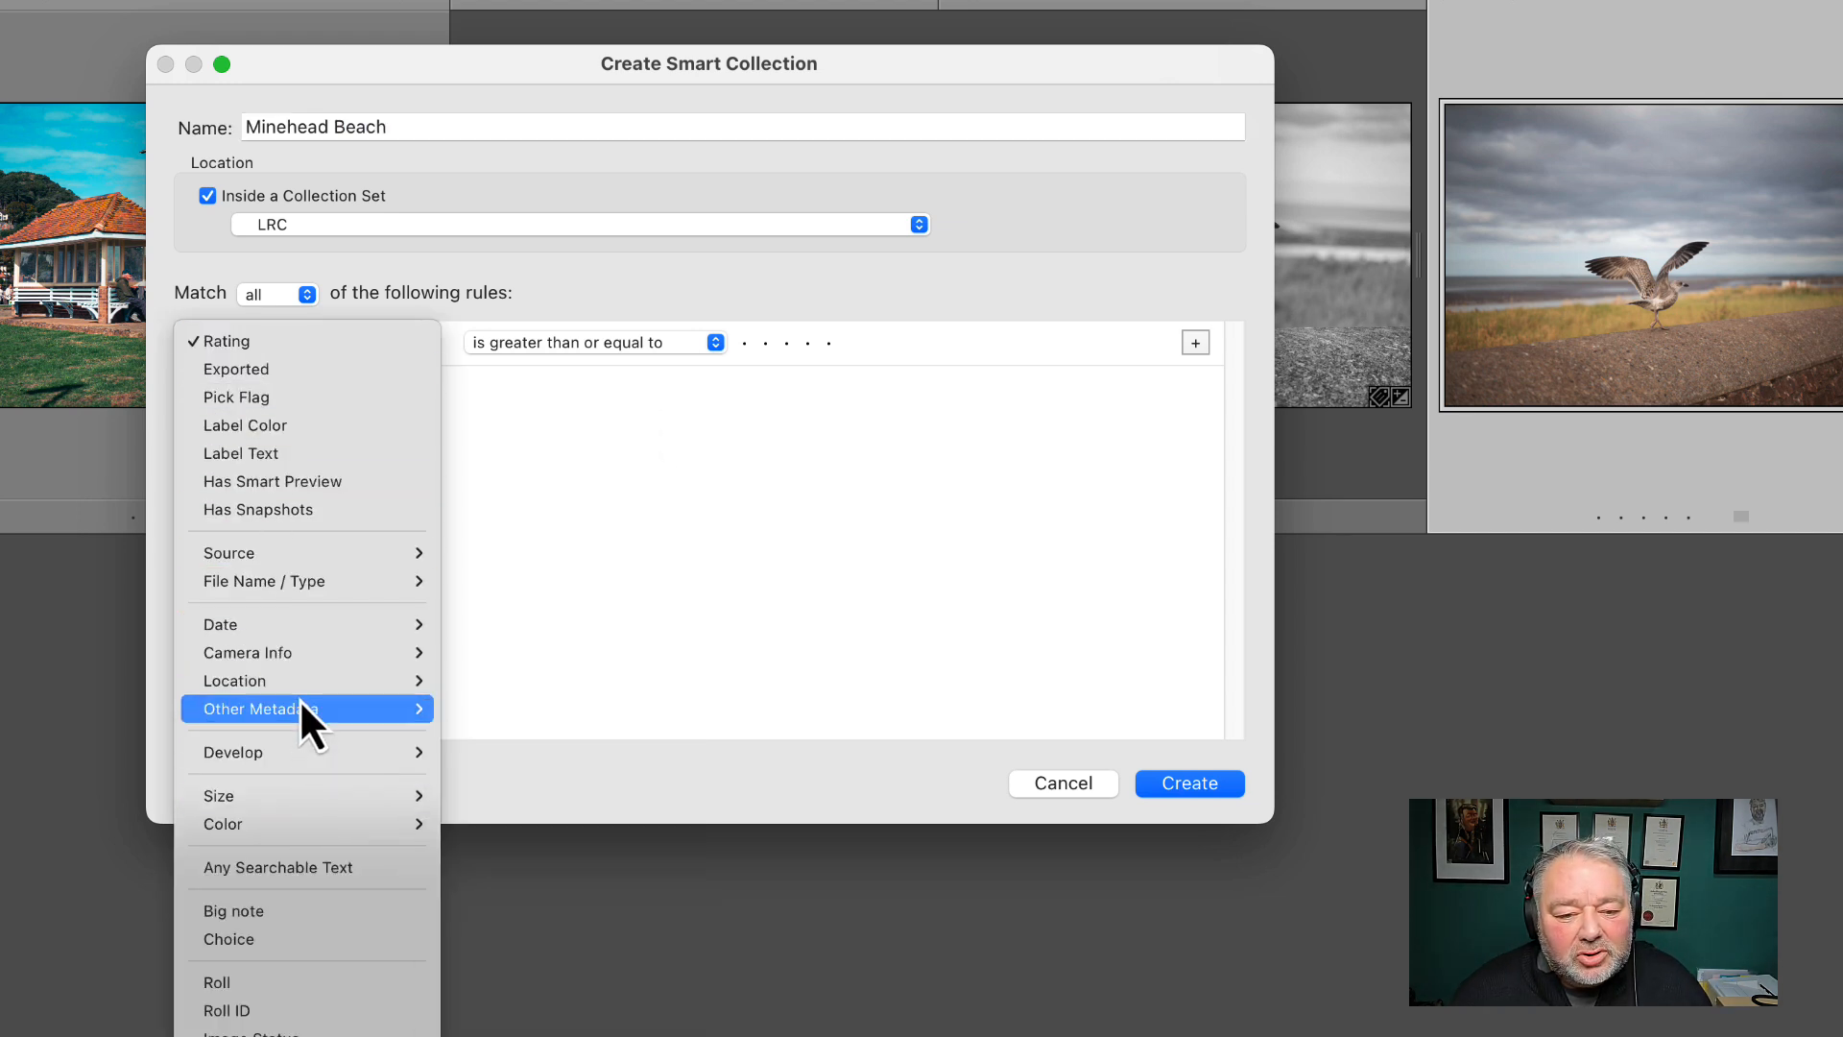
mouse_move(301, 703)
click(522, 820)
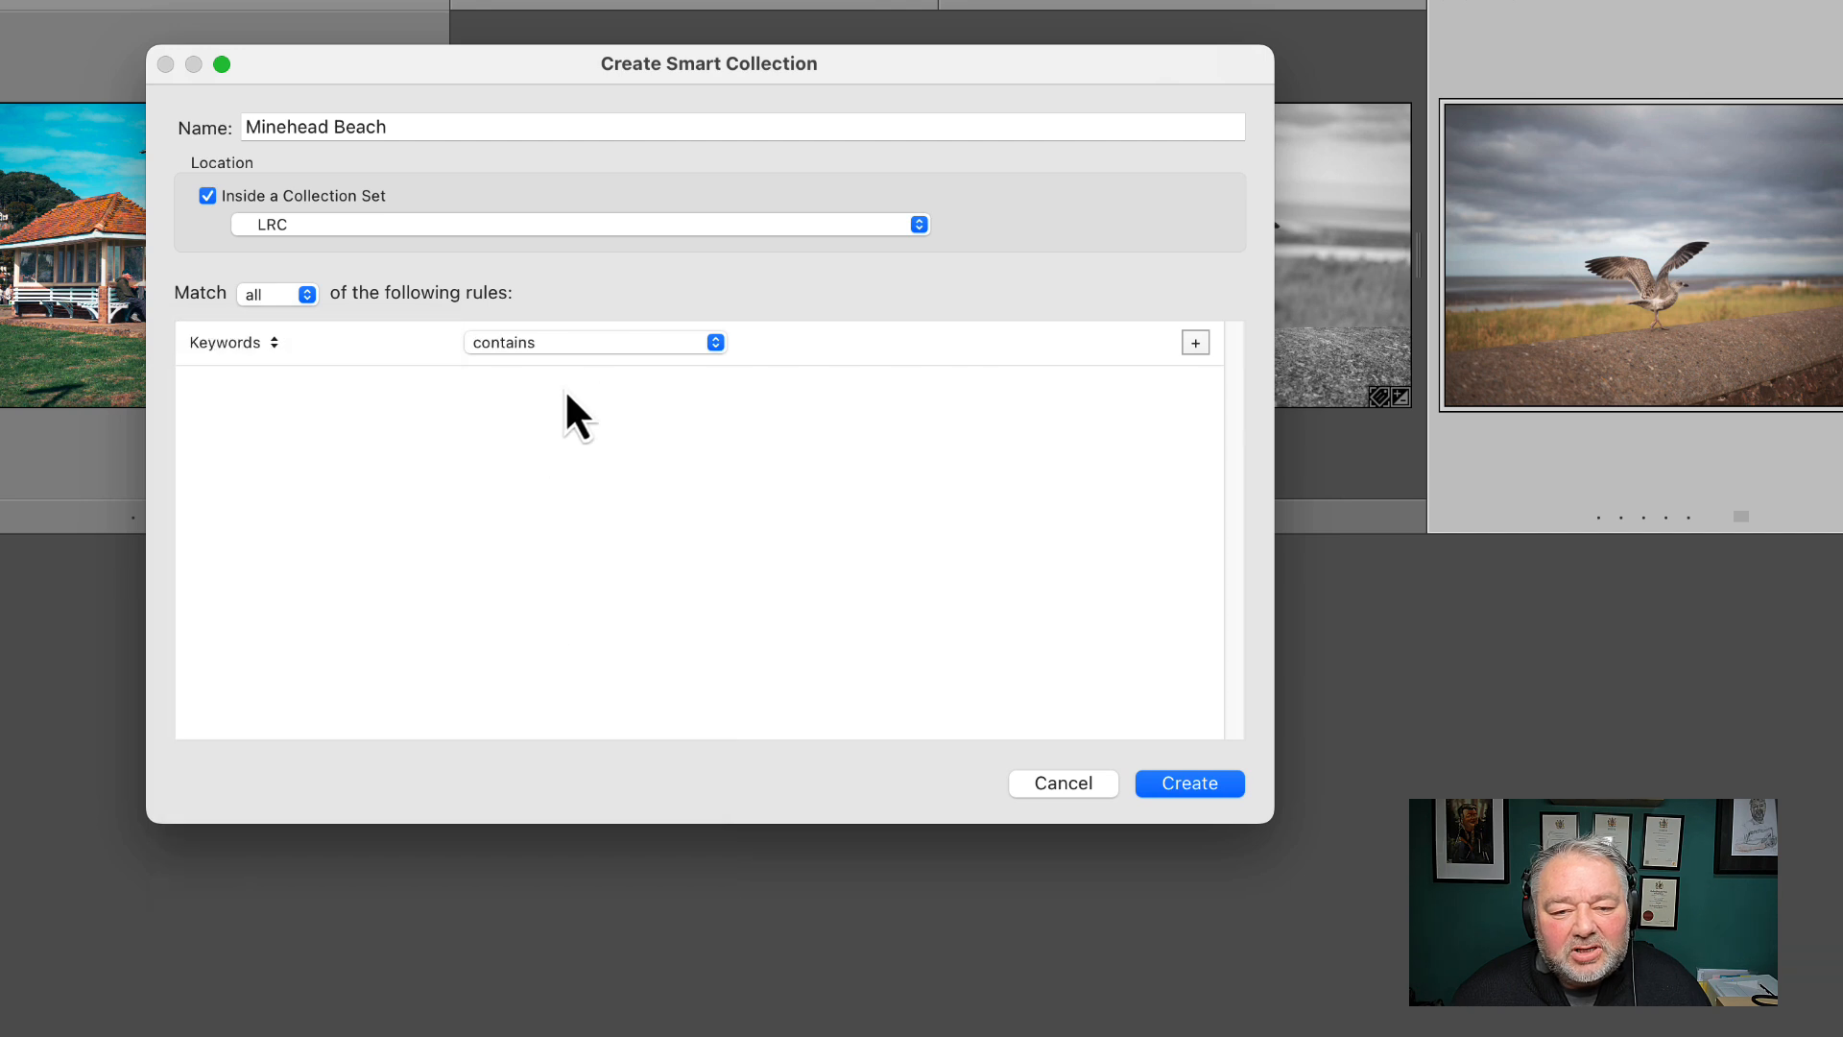
click(576, 342)
click(577, 372)
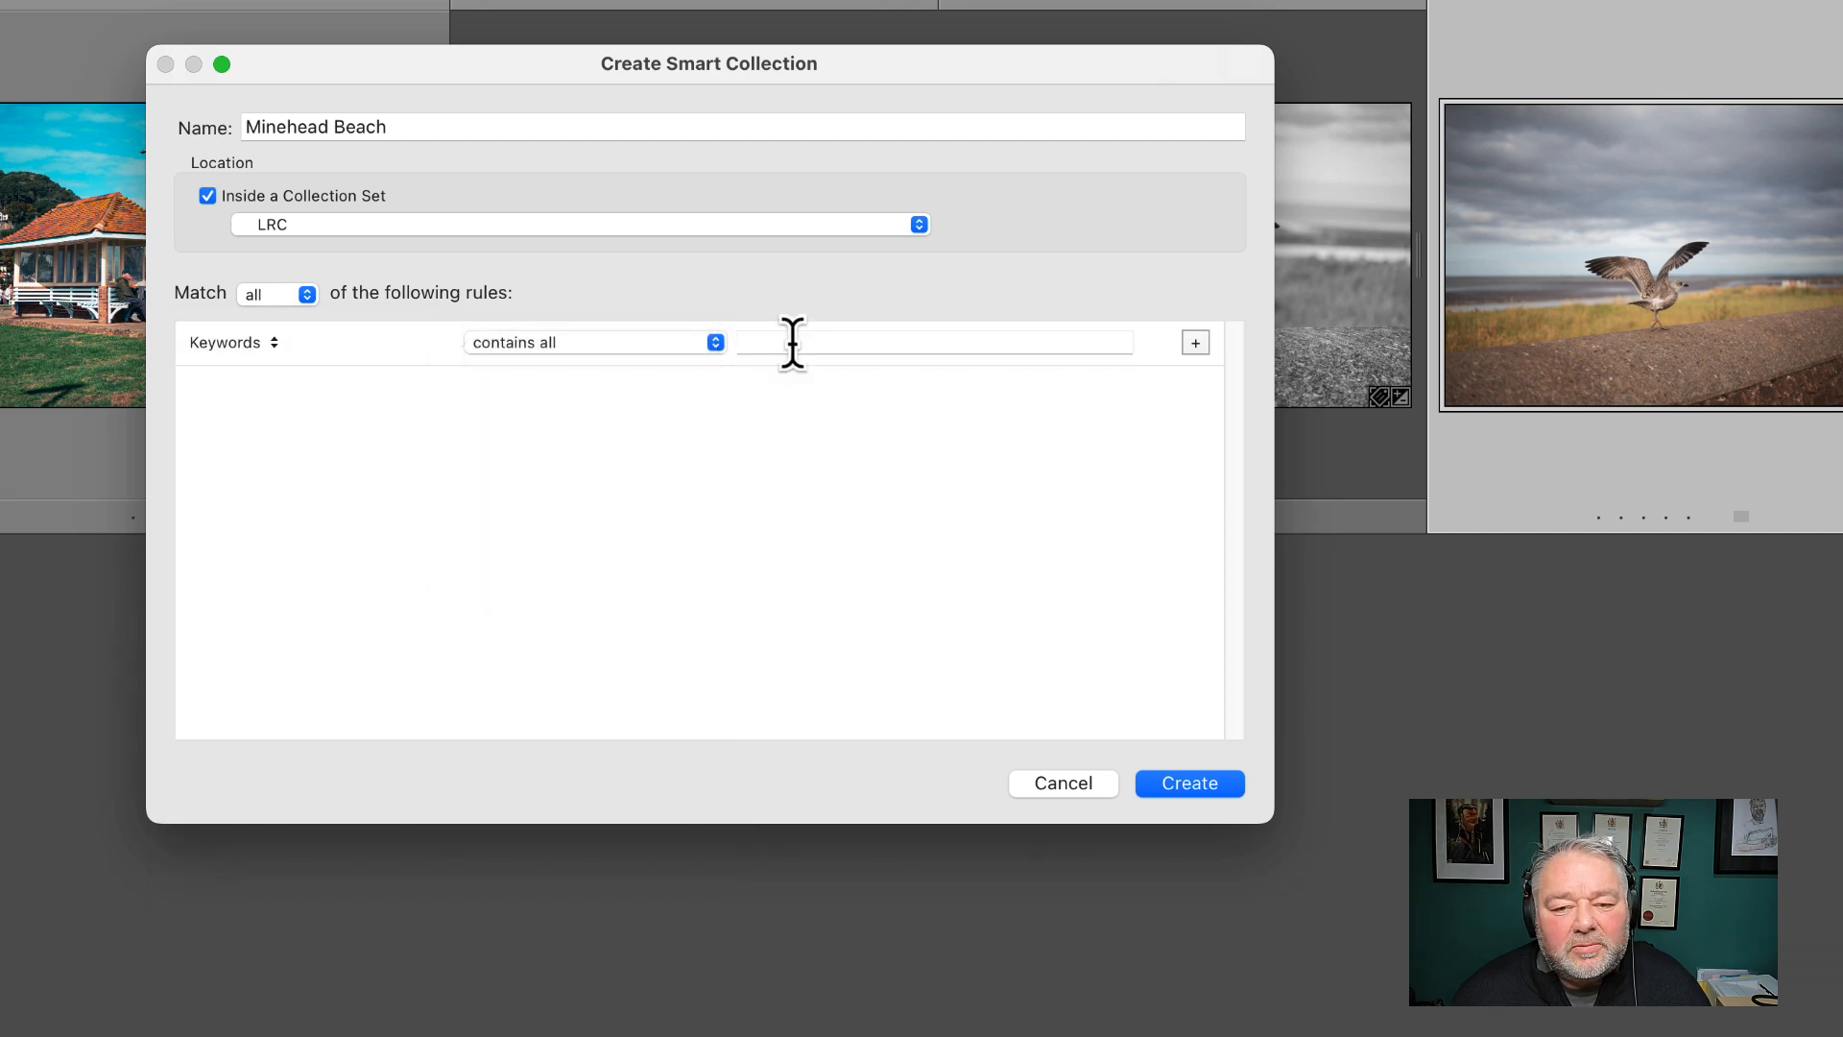
click(801, 342)
text(minehea)
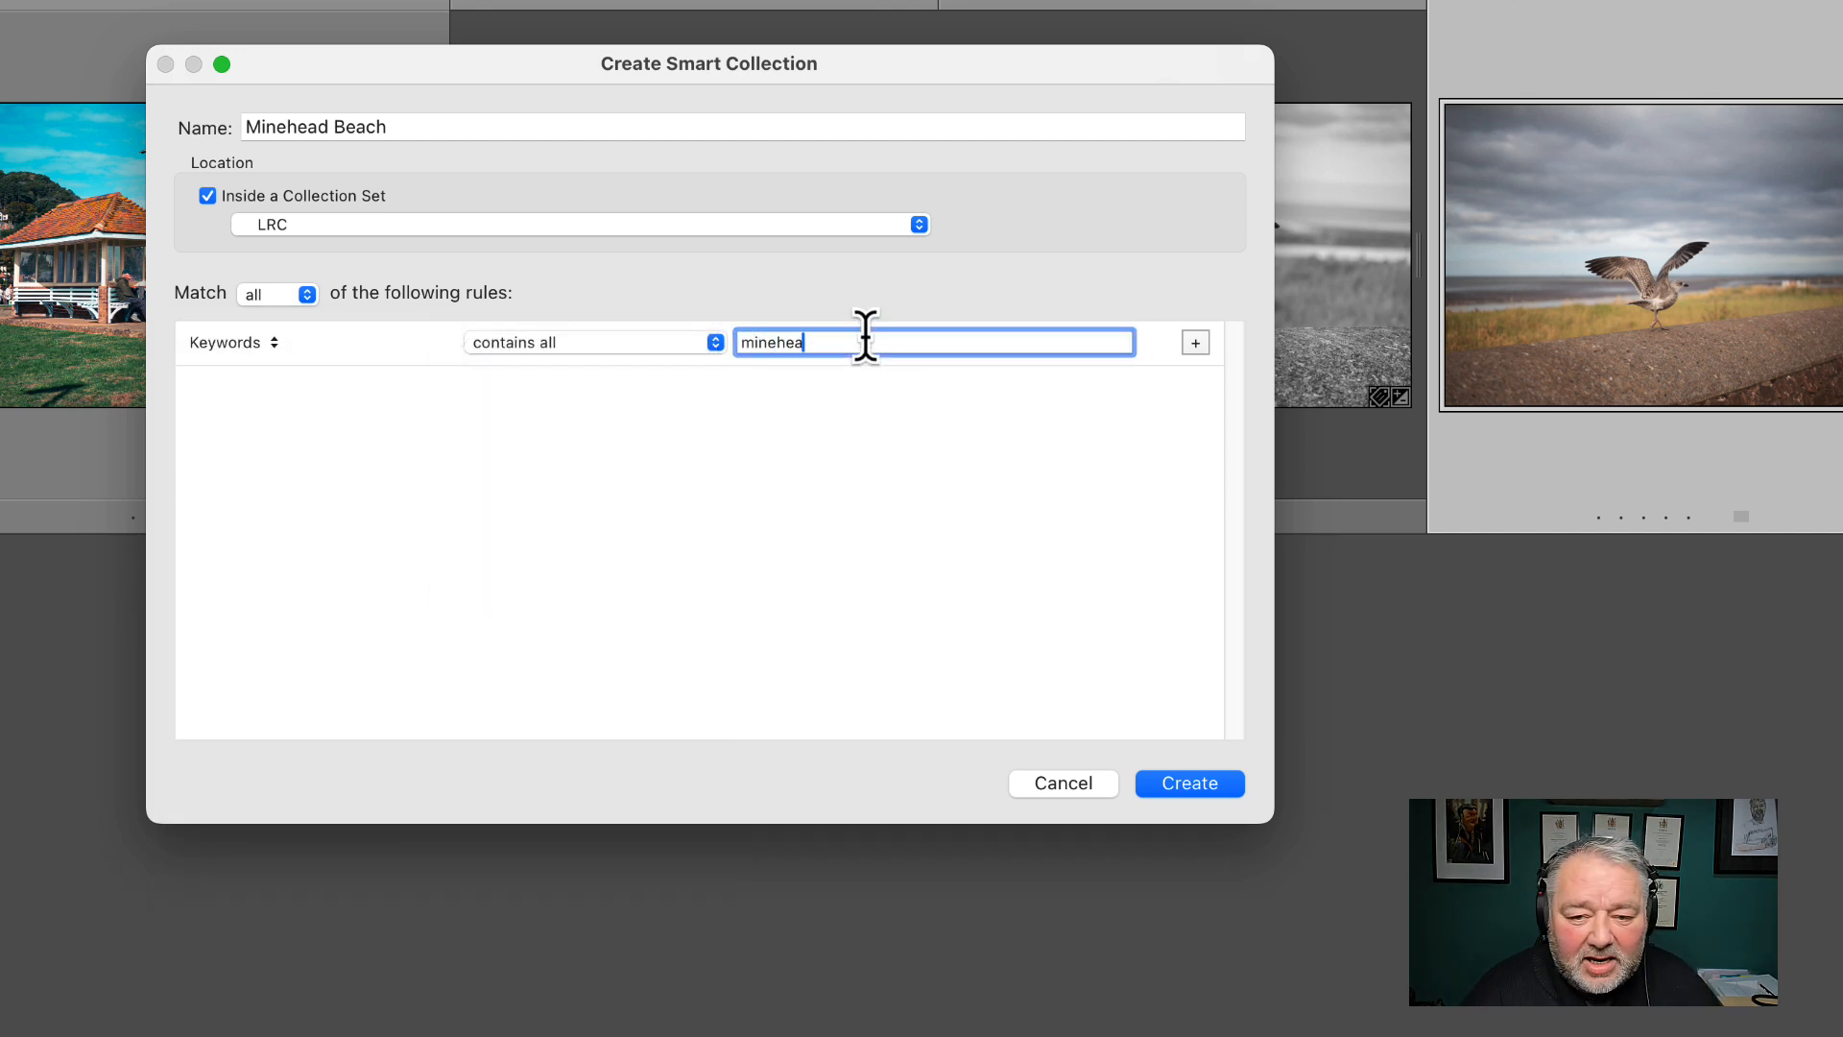
text(d beach)
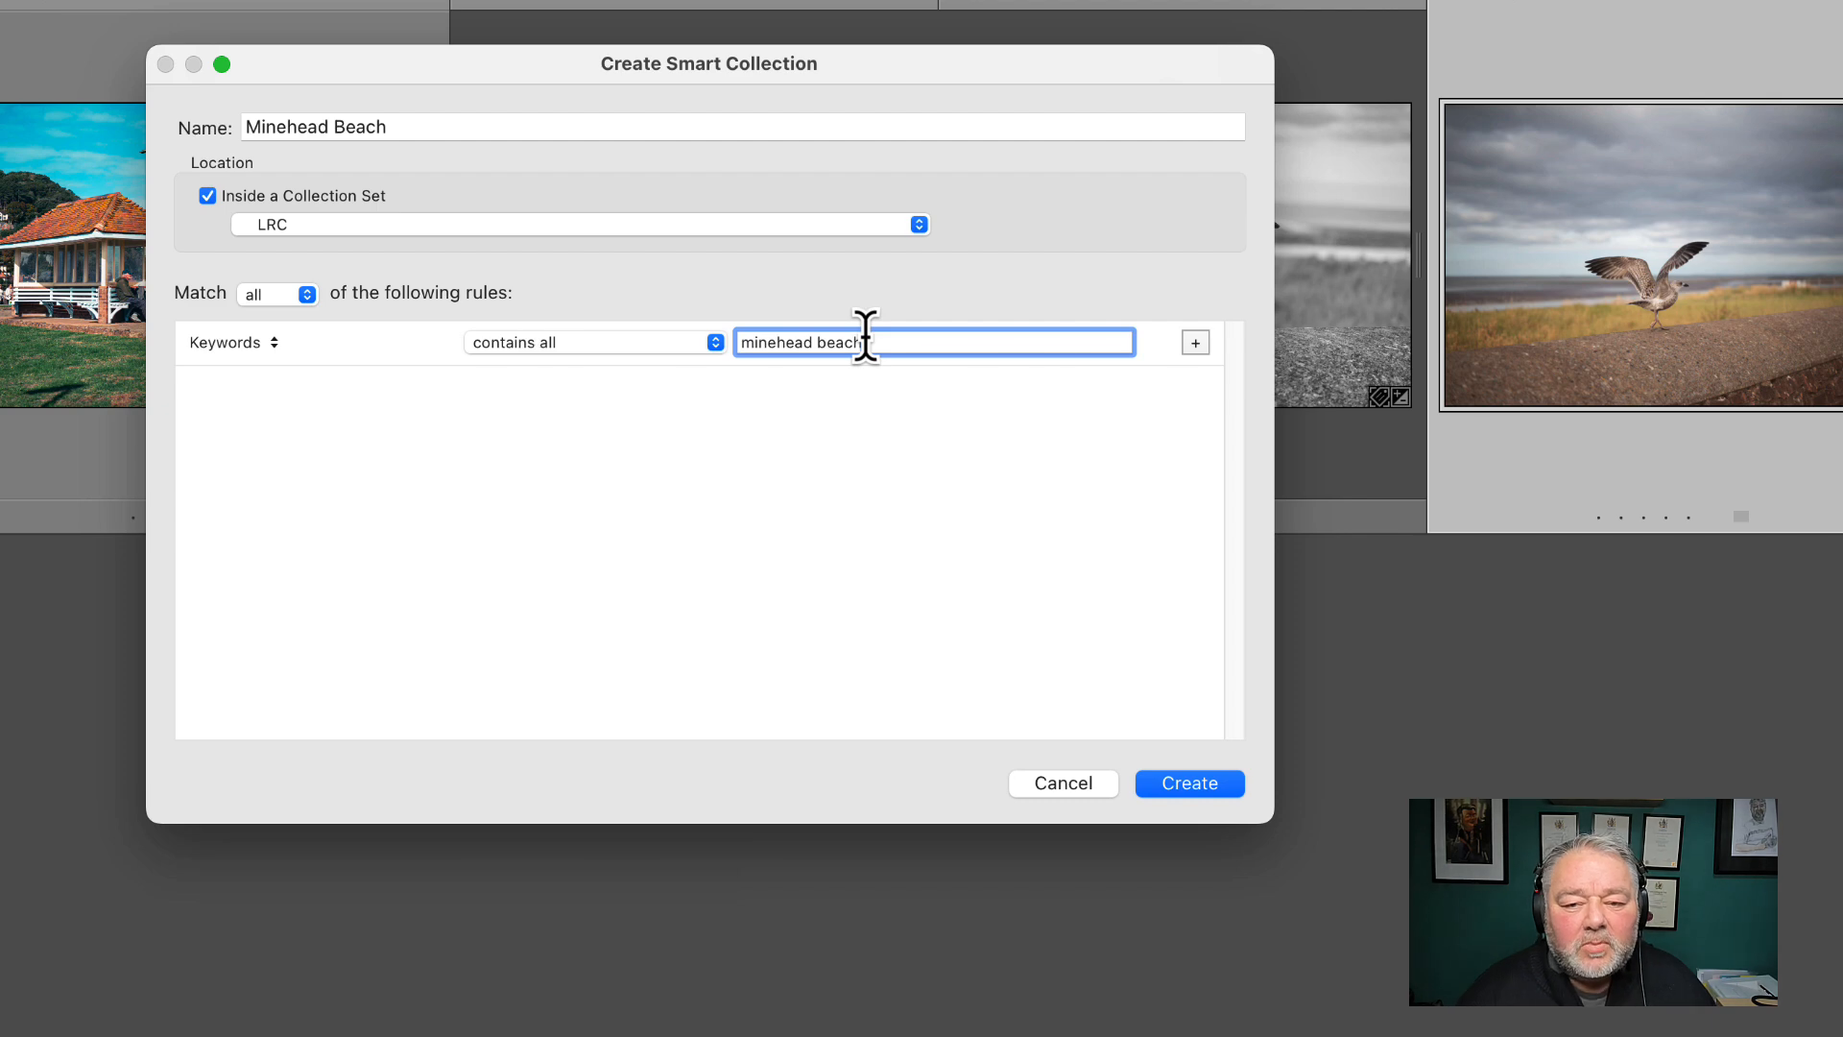
key(Return)
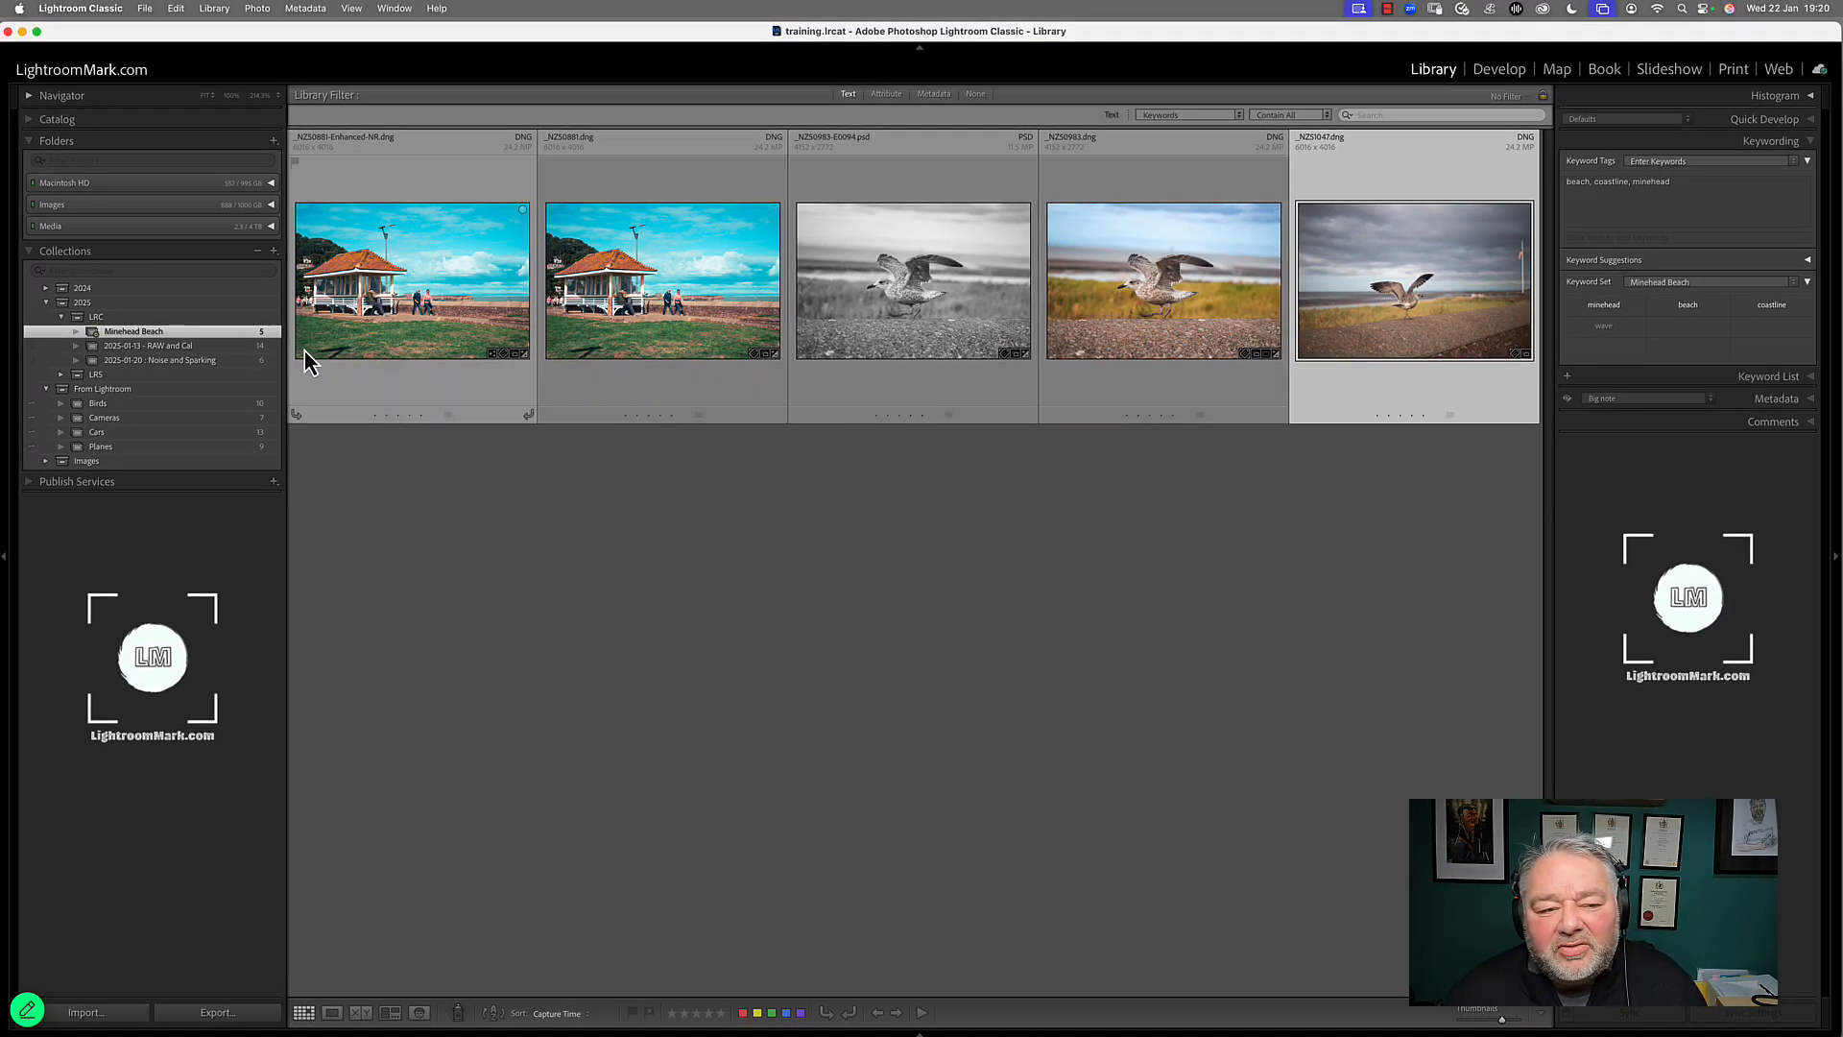
Look through the smart collection's photos and remove the beach keyword from the seagull photo _NZ51047.dng
click(386, 300)
click(648, 294)
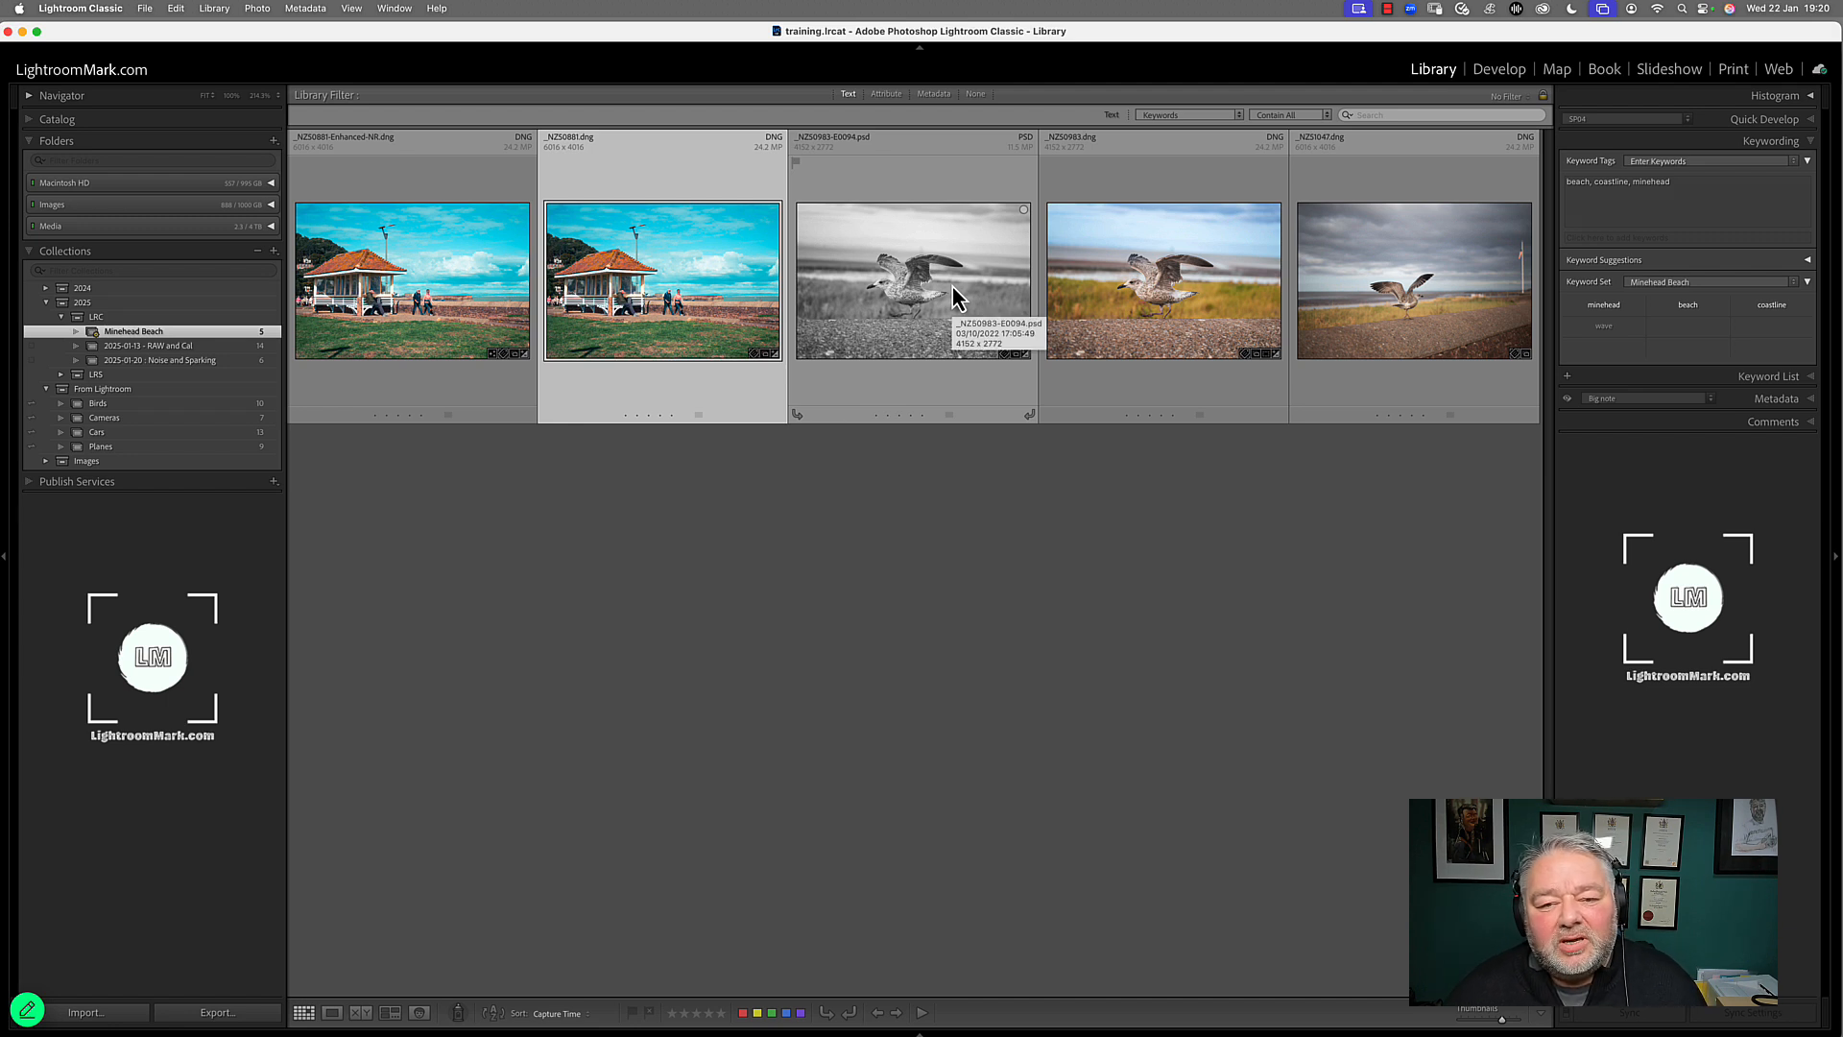
click(1331, 298)
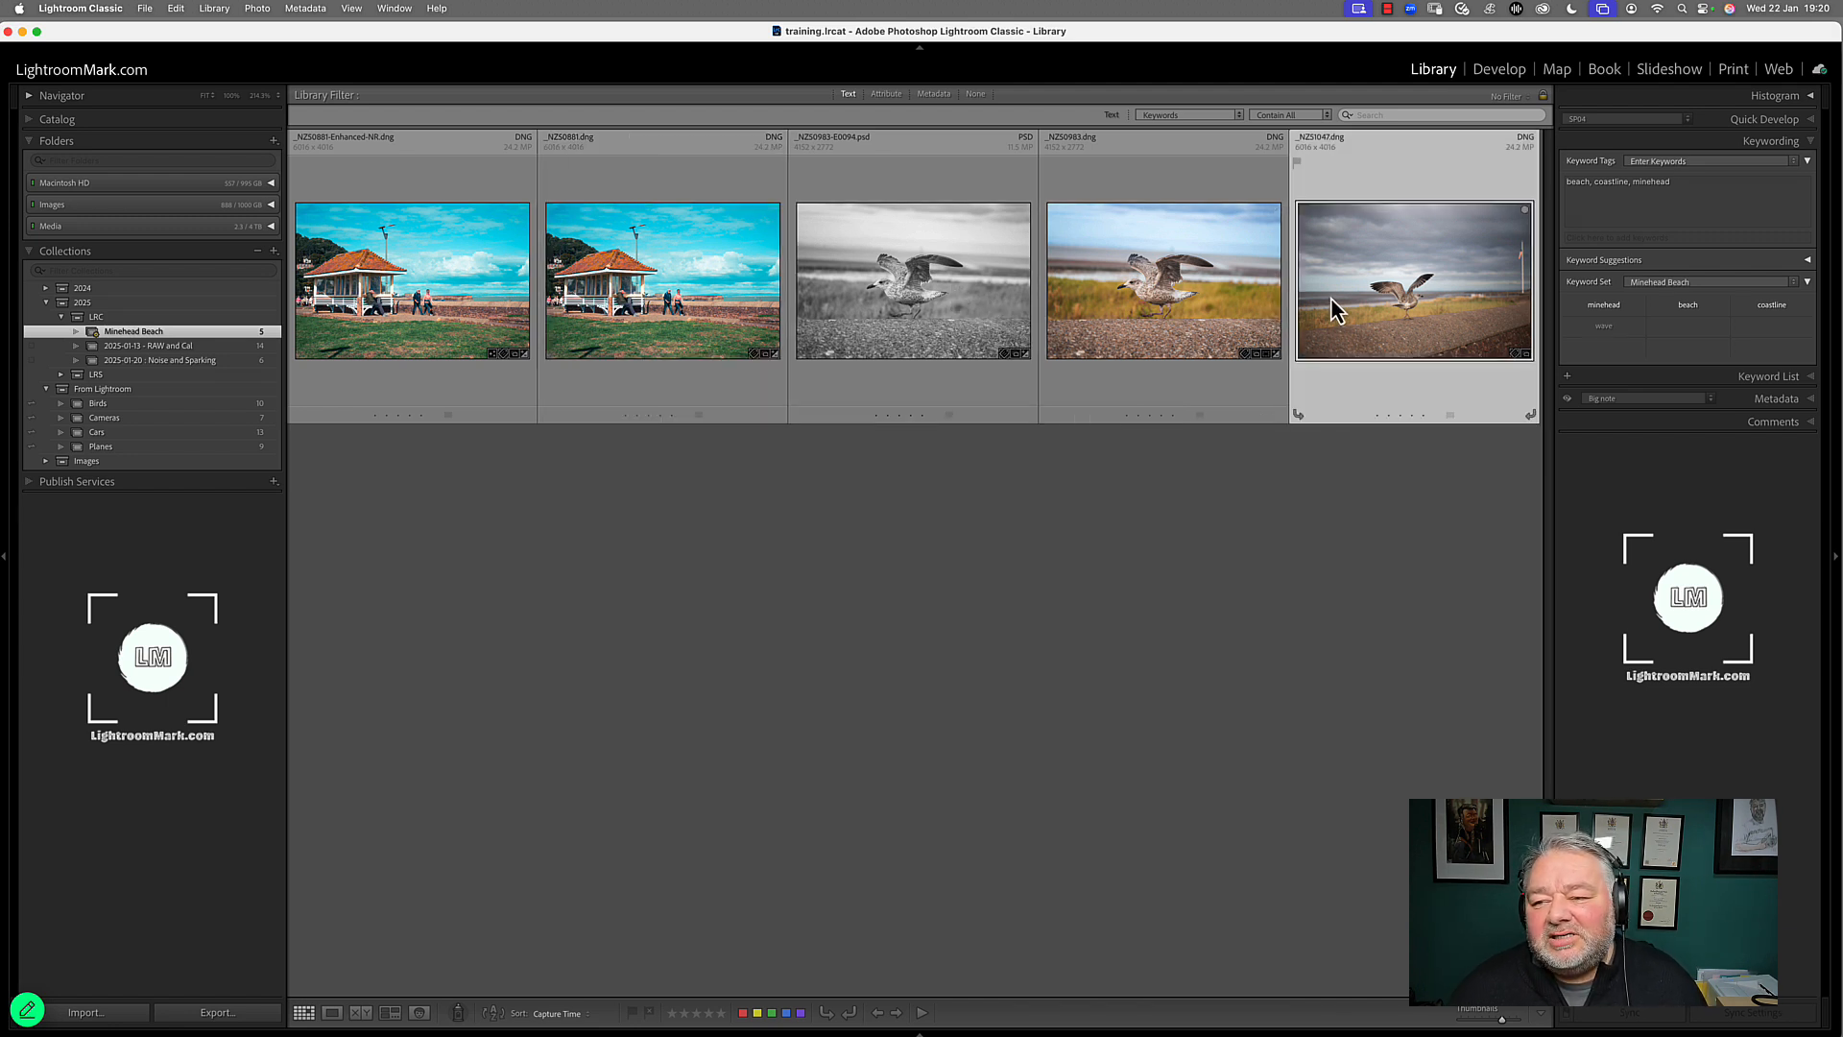
click(1688, 307)
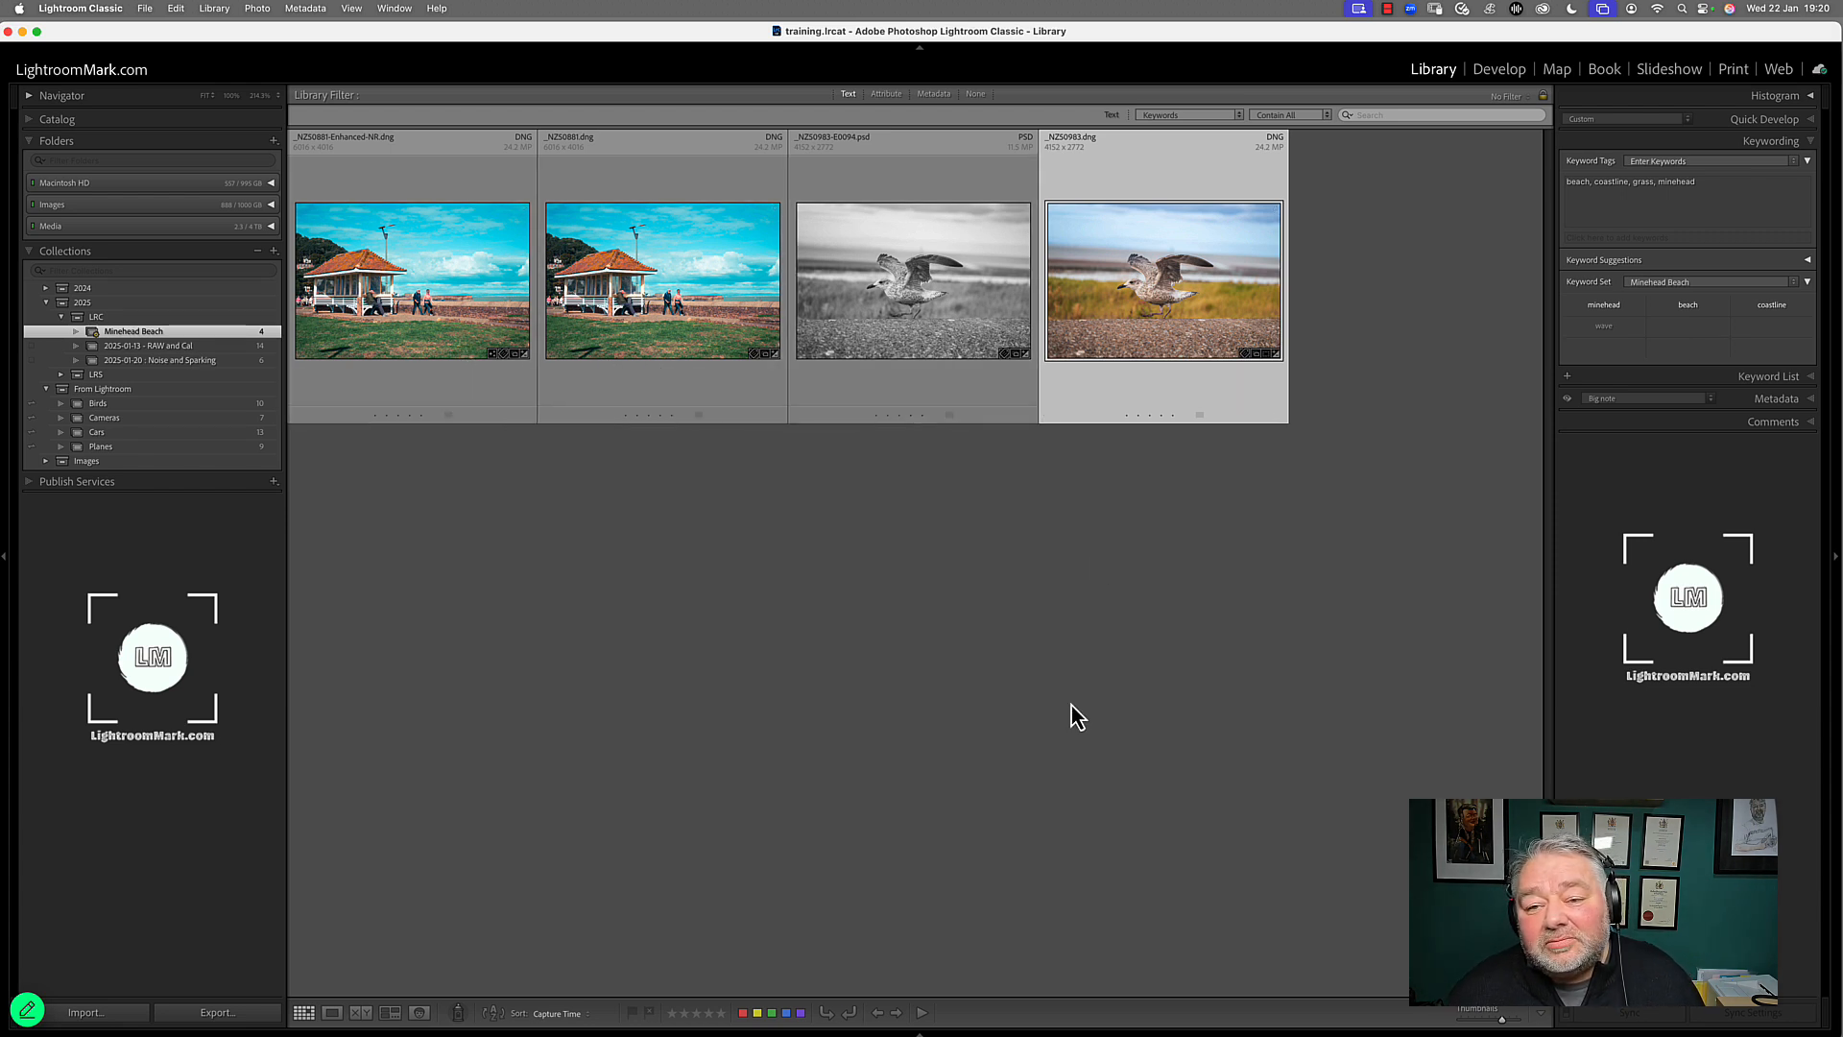
In the library folder of seagull photo _NZ50983.dng, tag _NZ50890.dng and the last five photos together with minehead, beach and coastline
right_click(1113, 281)
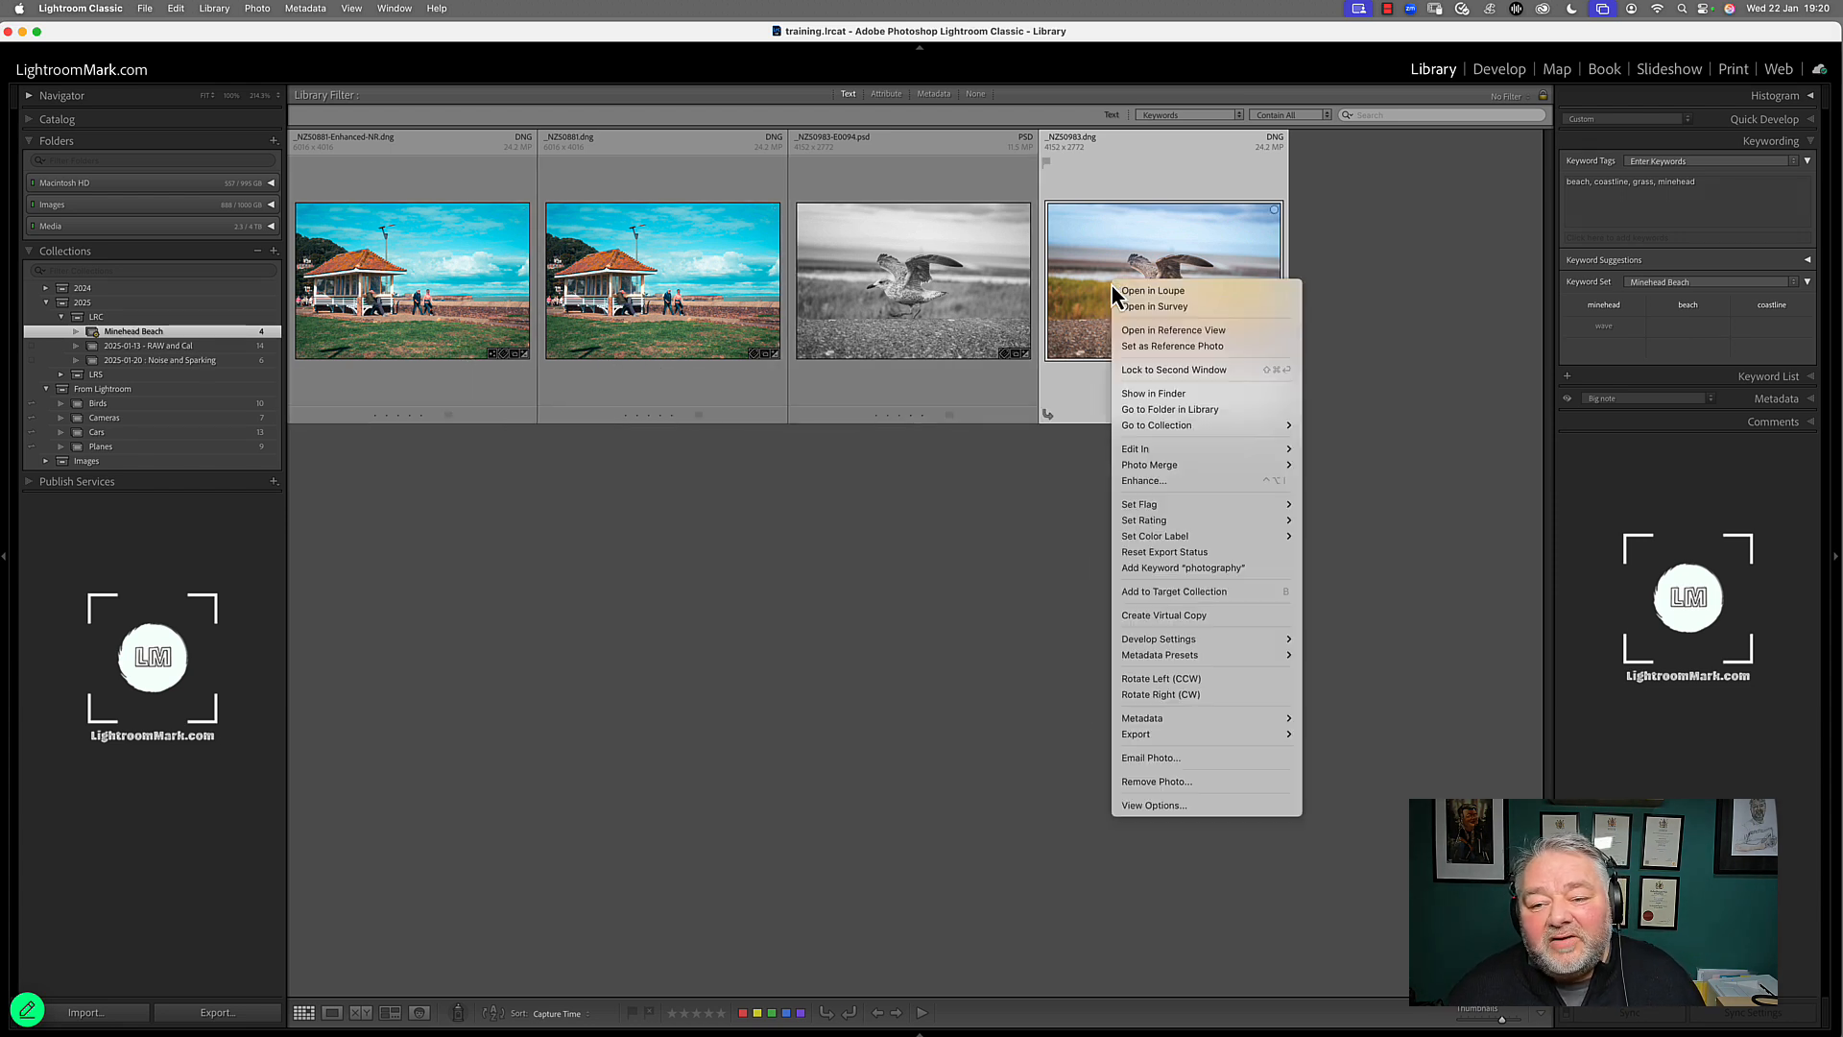
click(1198, 411)
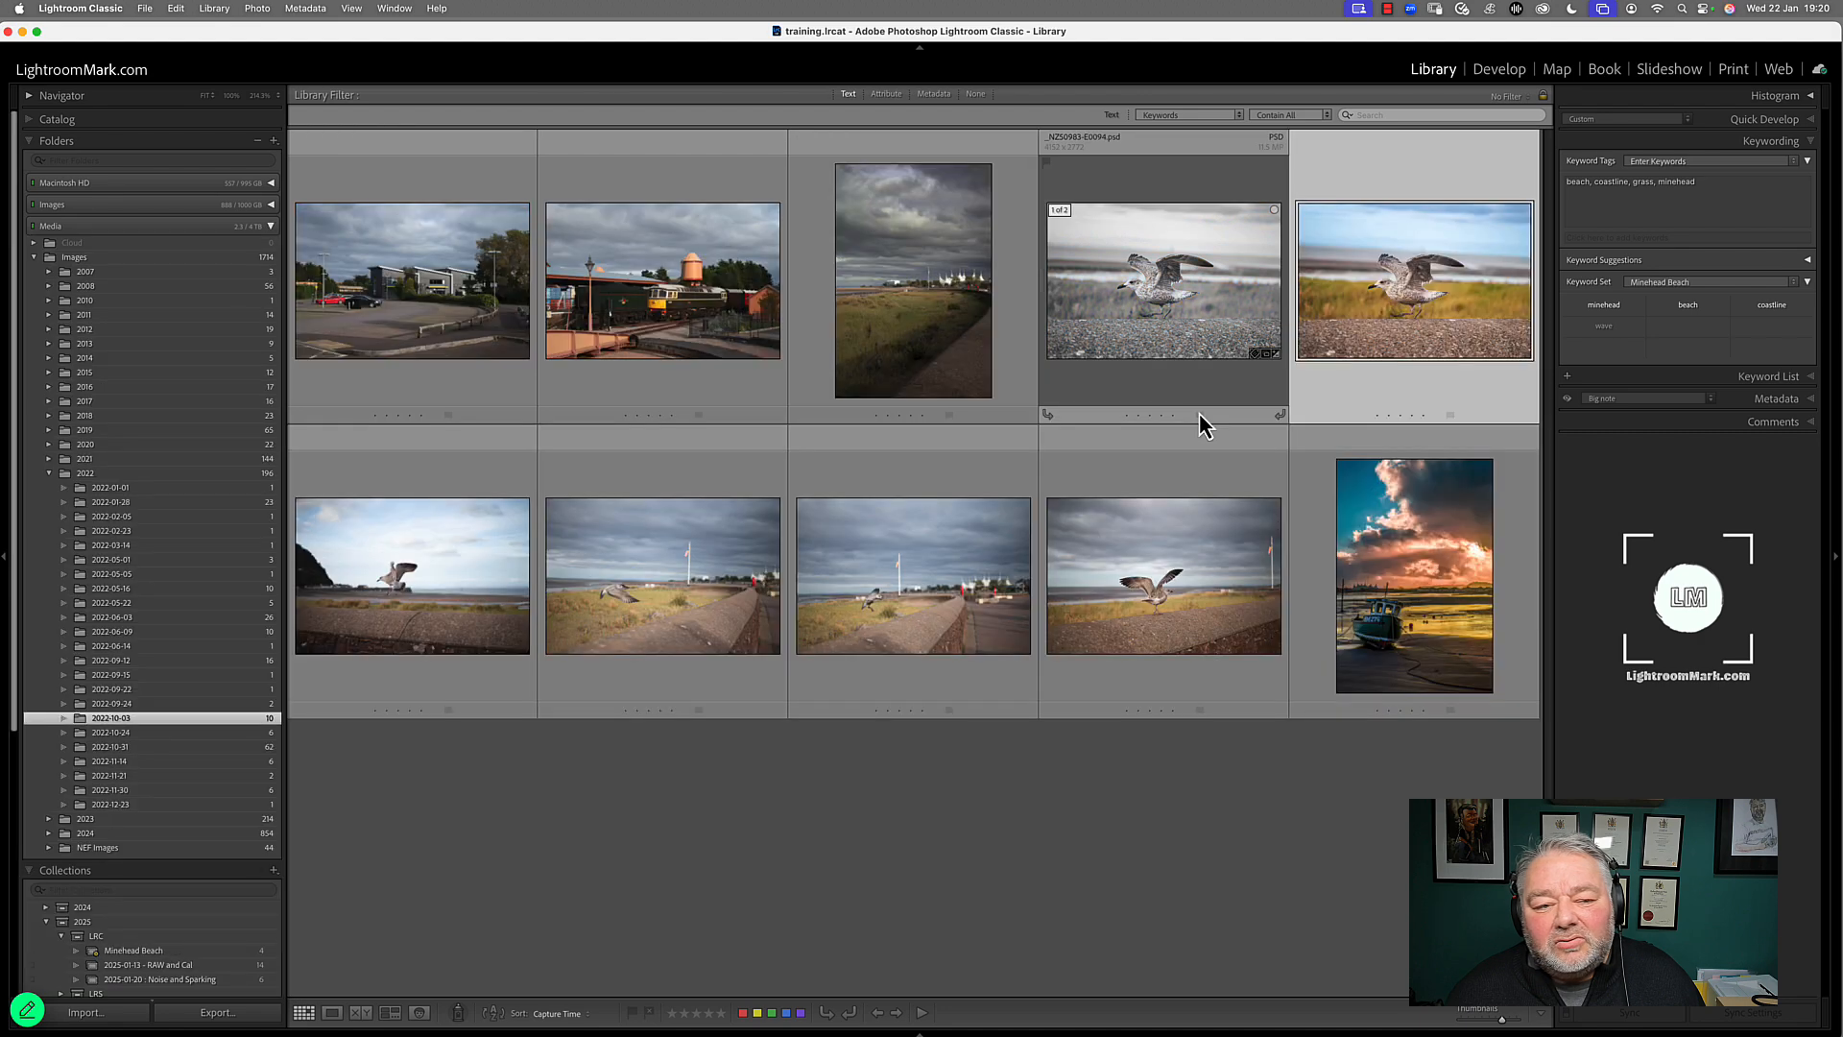
click(499, 557)
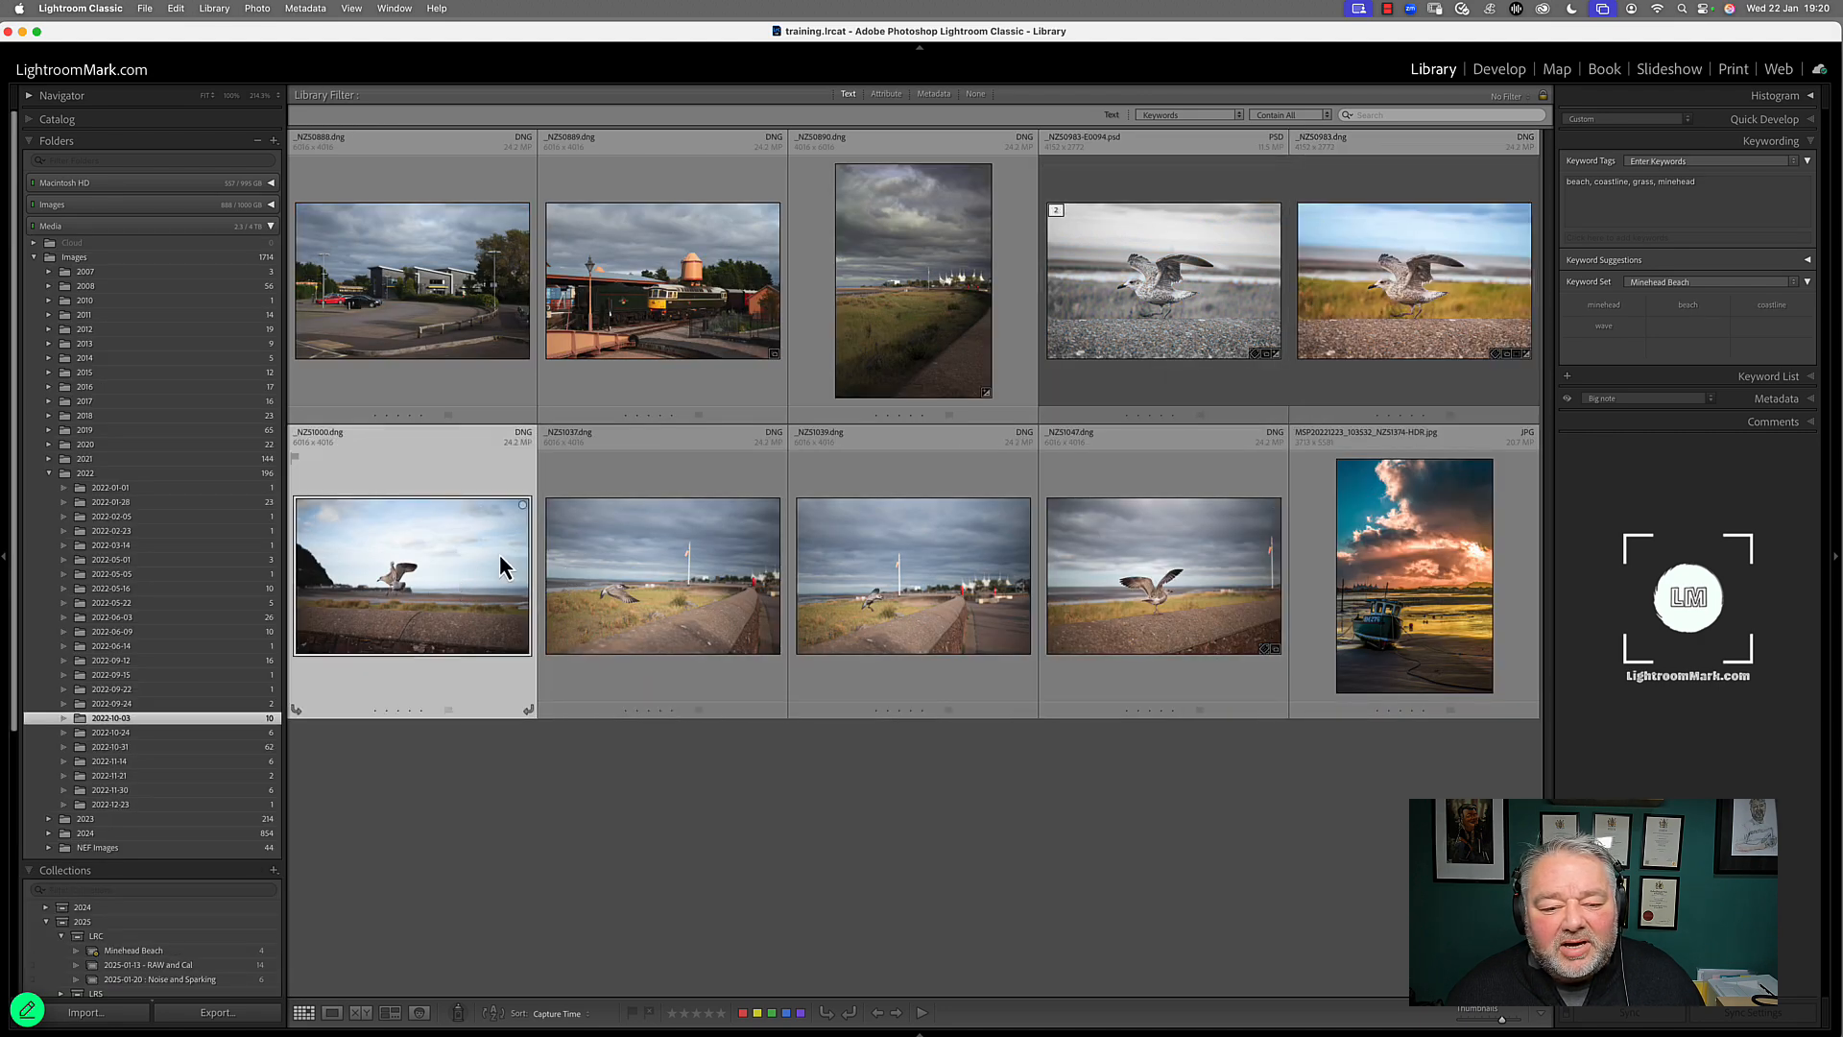
shift+click(1051, 595)
super+click(1407, 567)
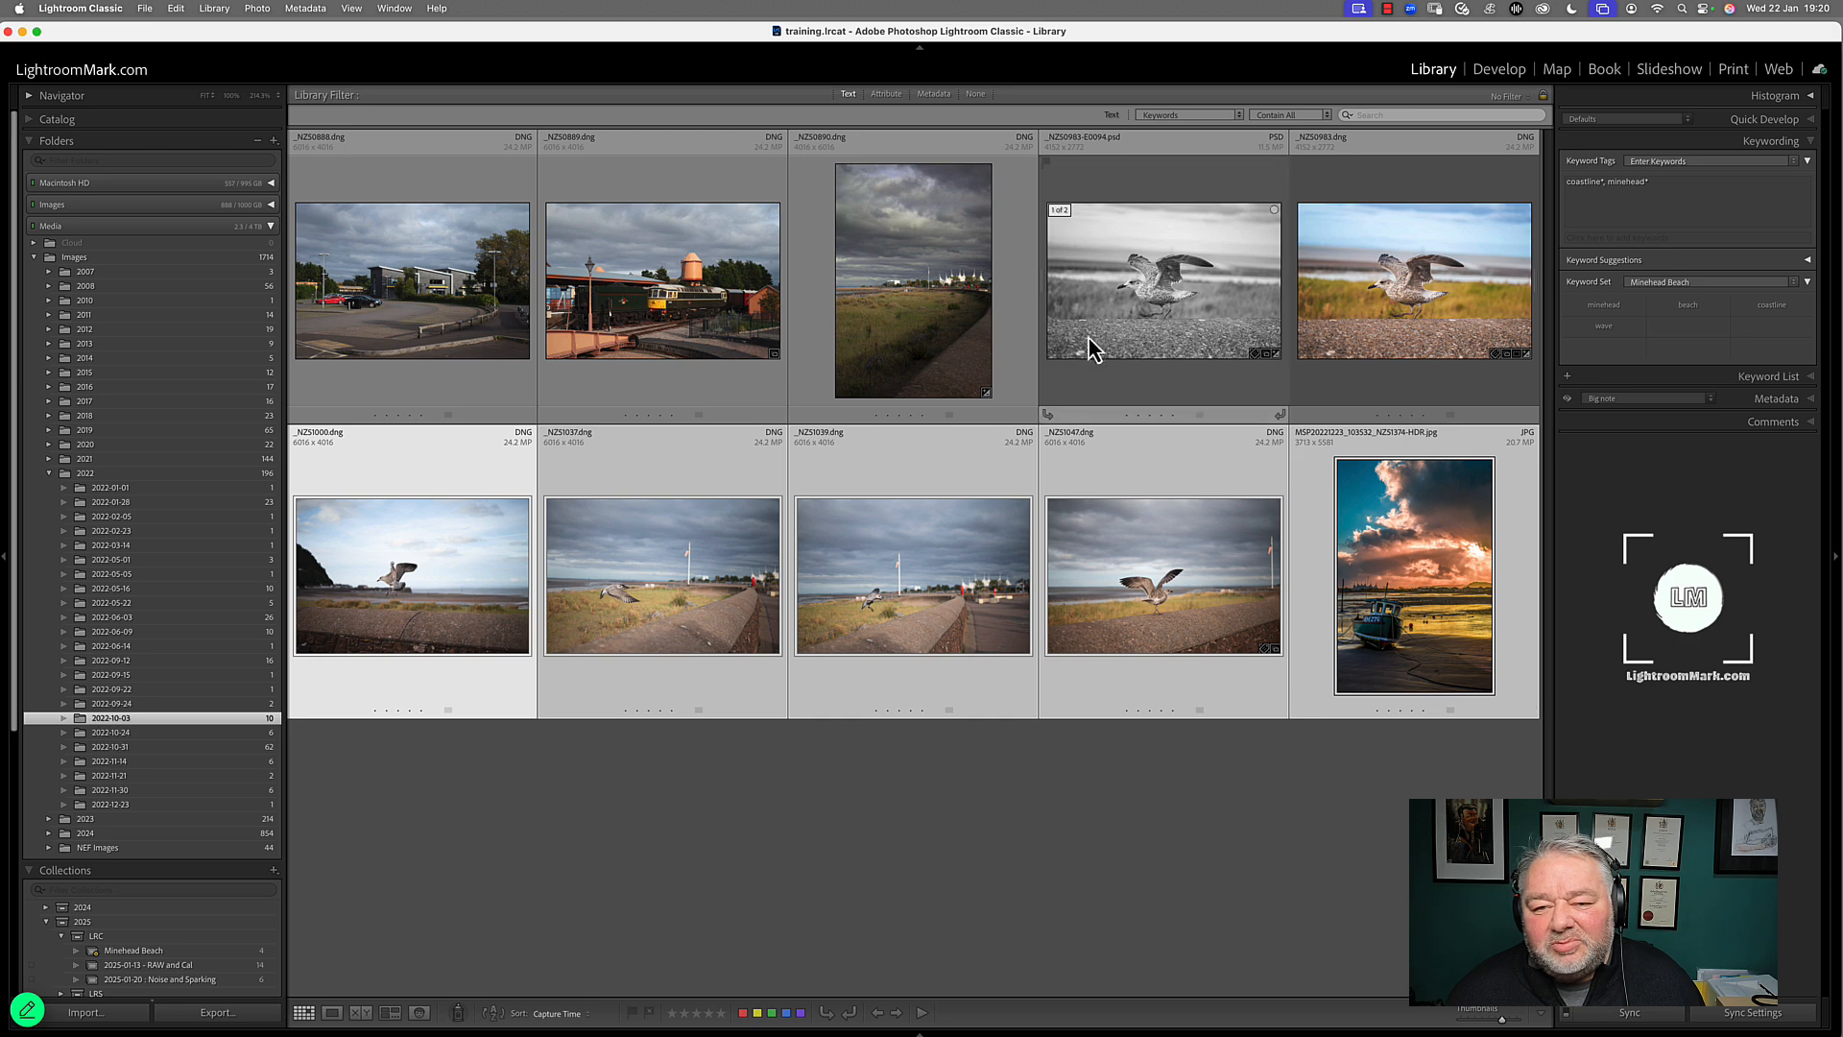
super+click(945, 317)
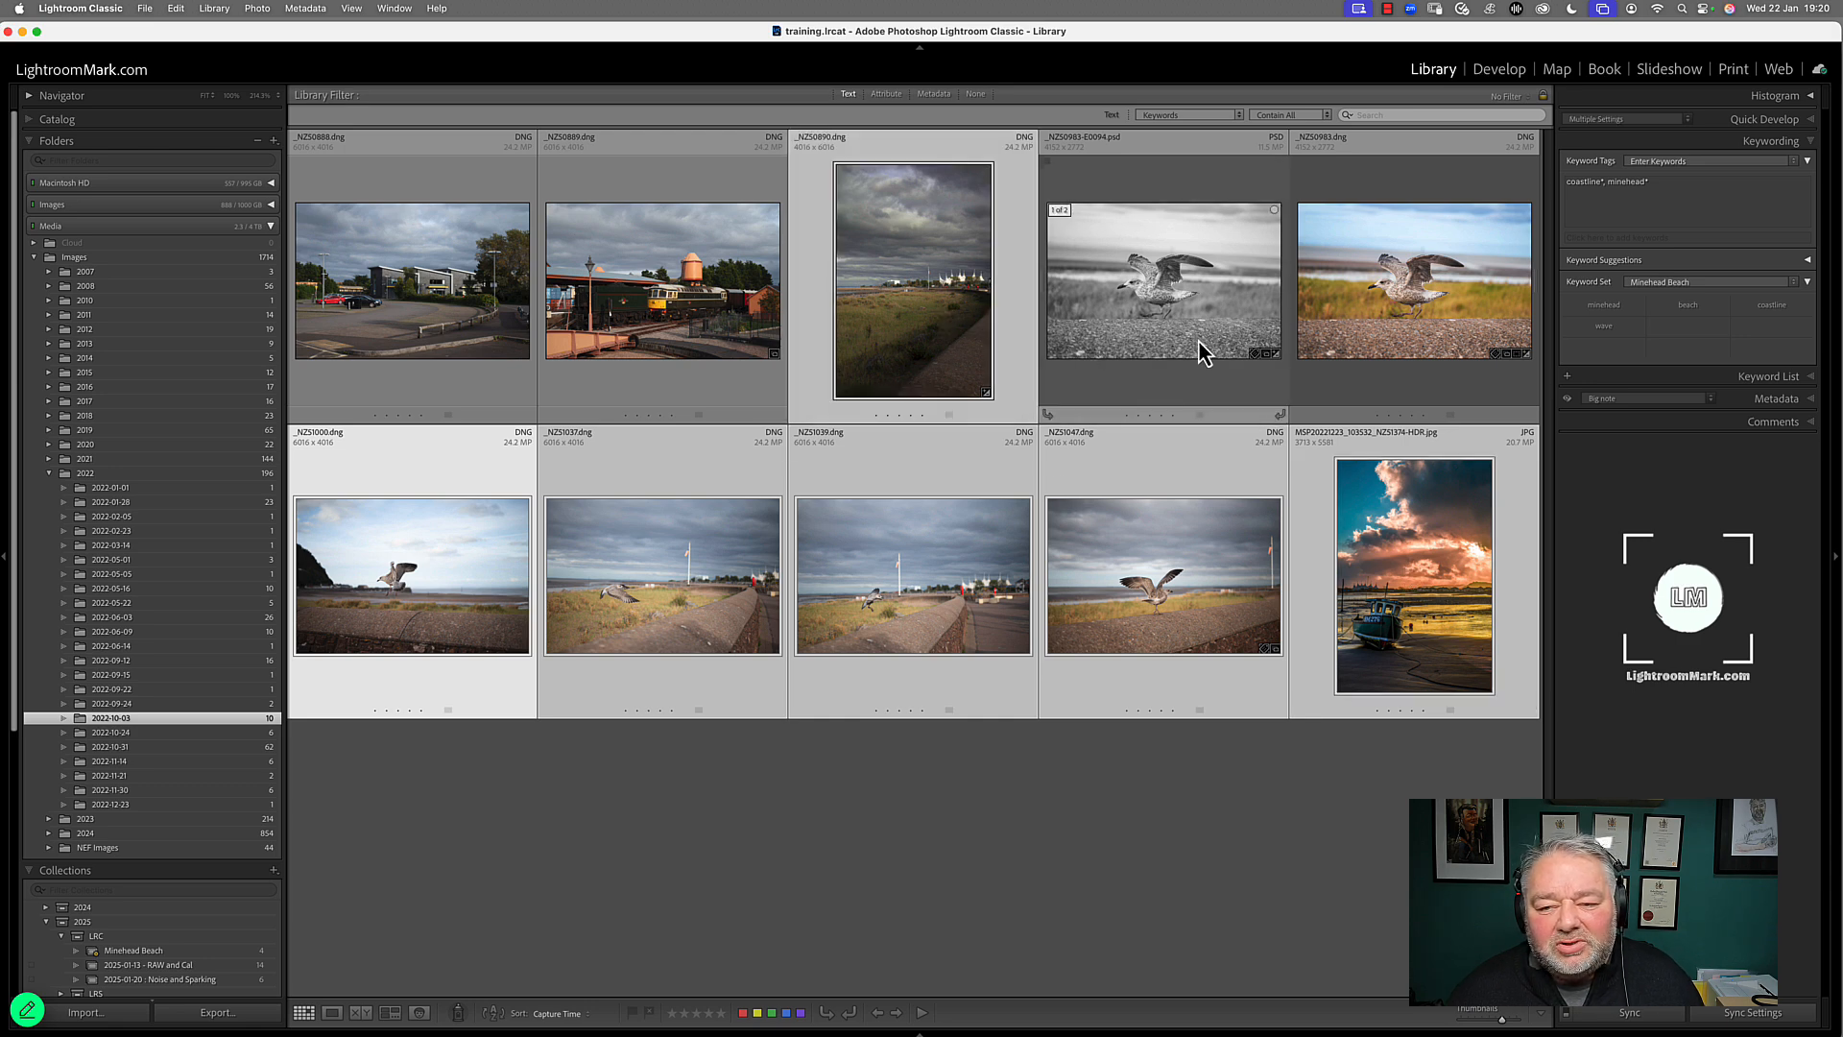
click(1605, 307)
click(1688, 307)
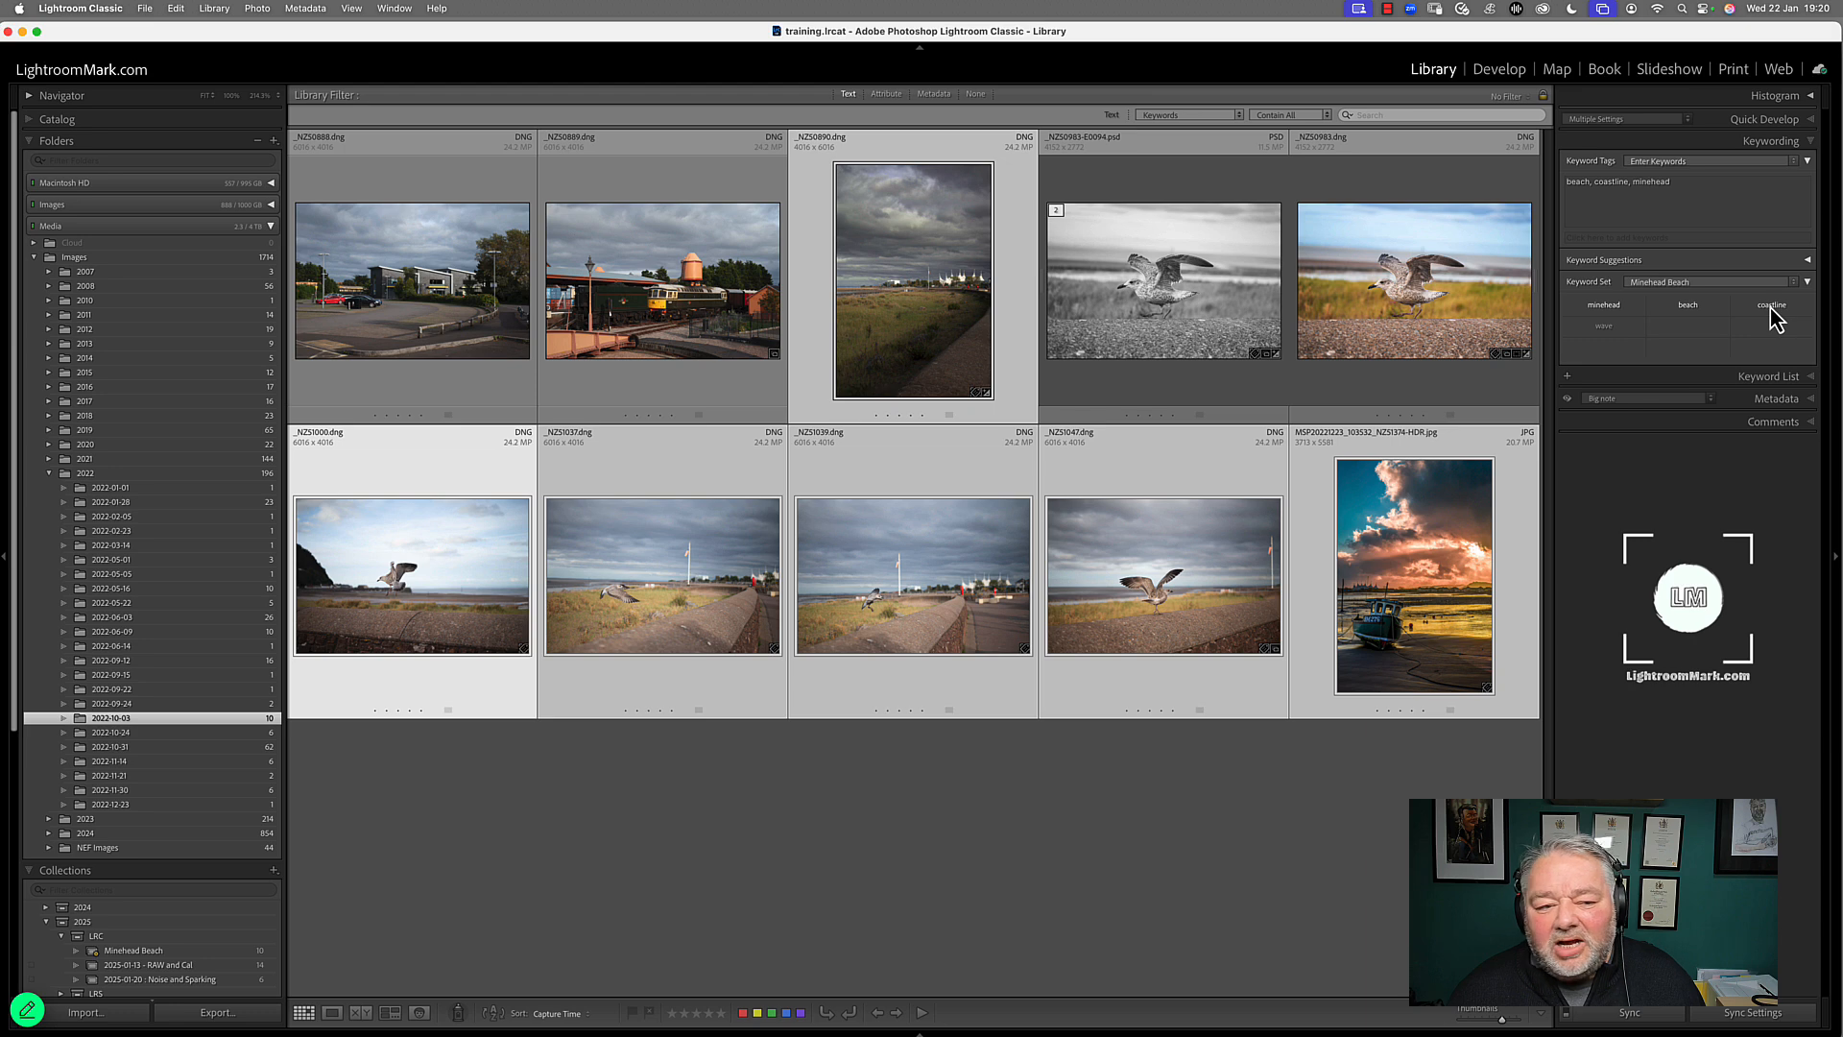
Open the Minehead Beach smart collection and review its photos with nothing selected
click(262, 951)
click(1085, 814)
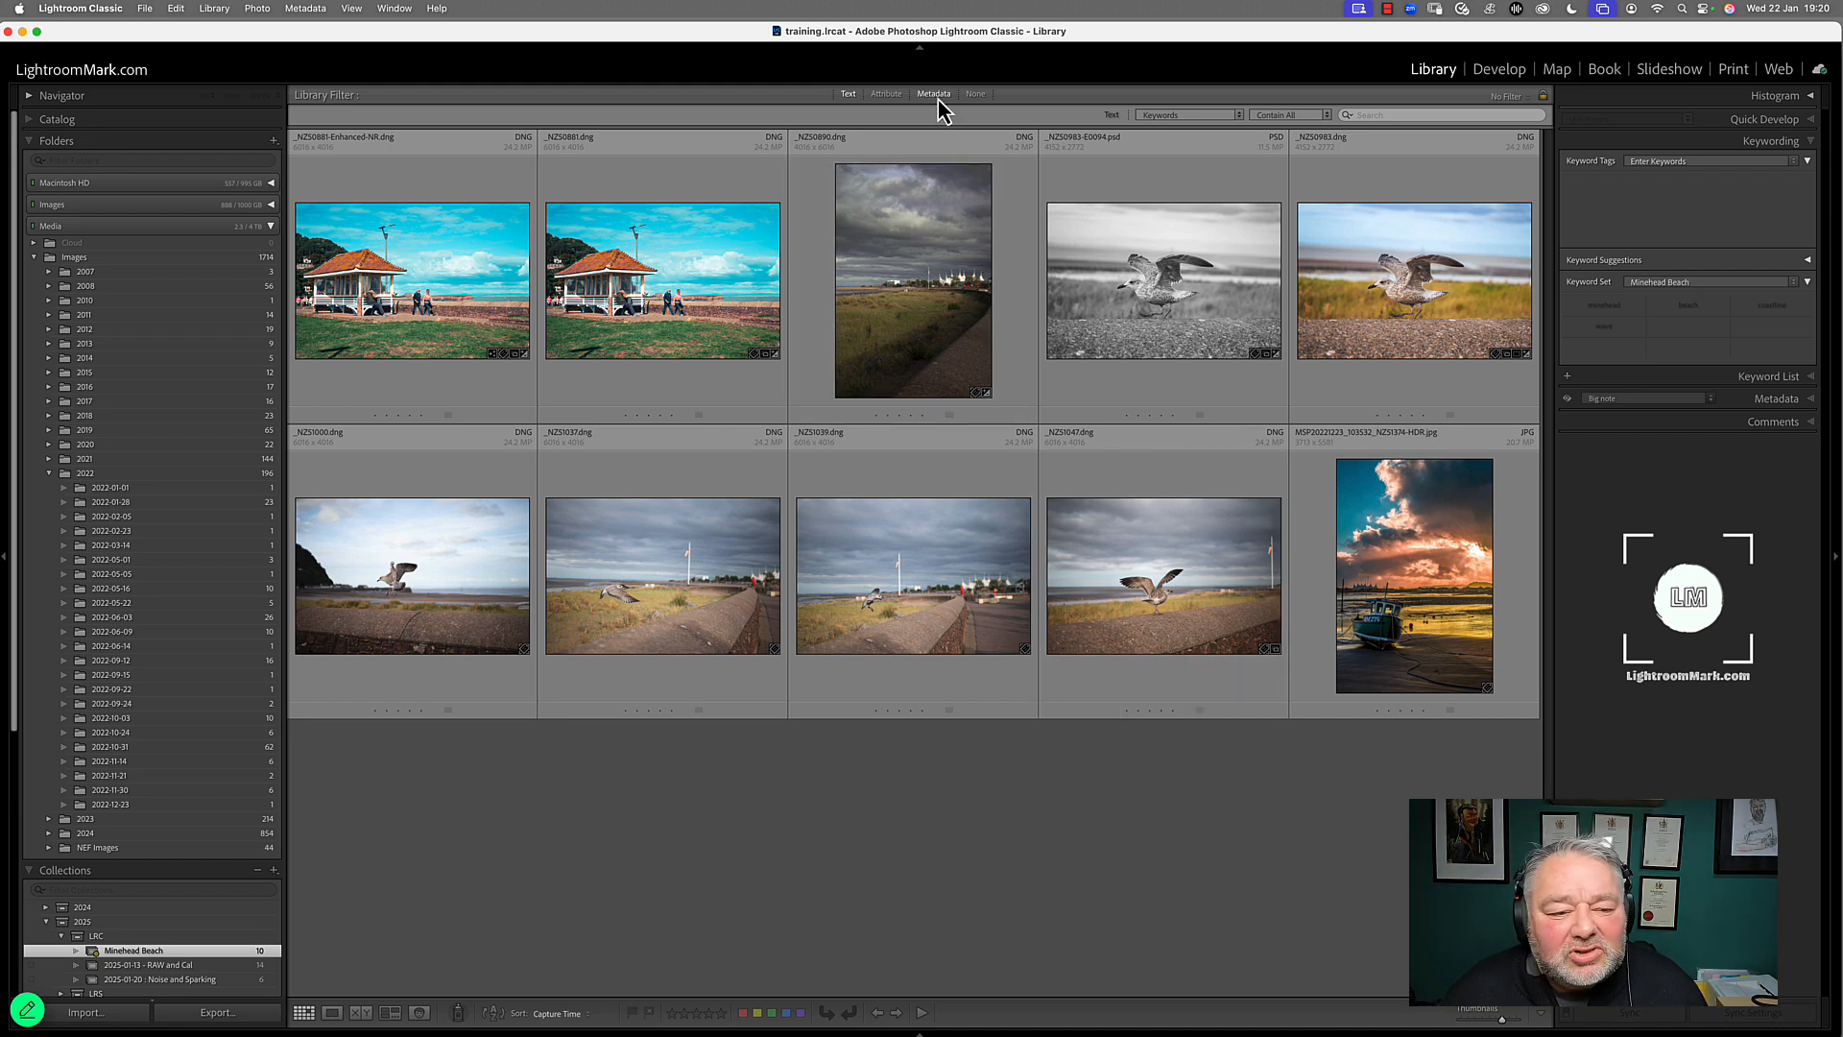
scroll(183, 893, down, 5)
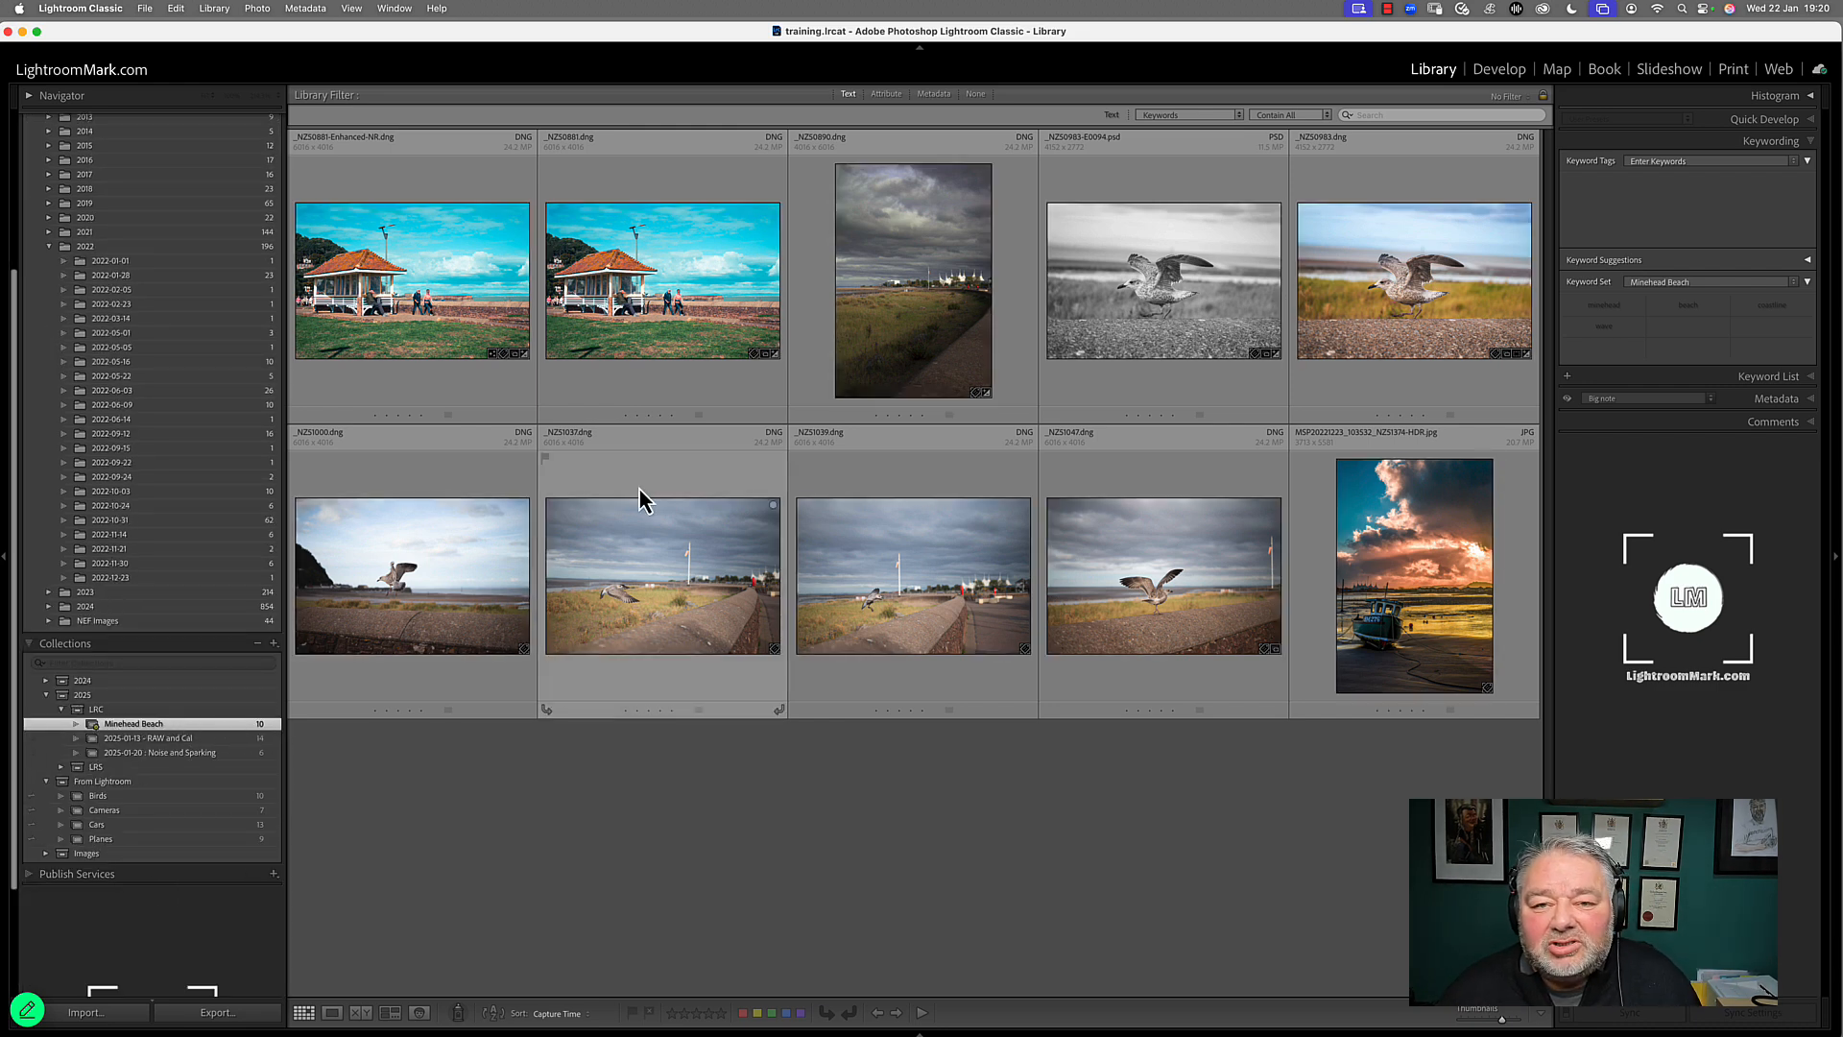
Try filtering the Minehead Beach collection by flagged photos, and clear the flag and green label attribute filters
click(884, 95)
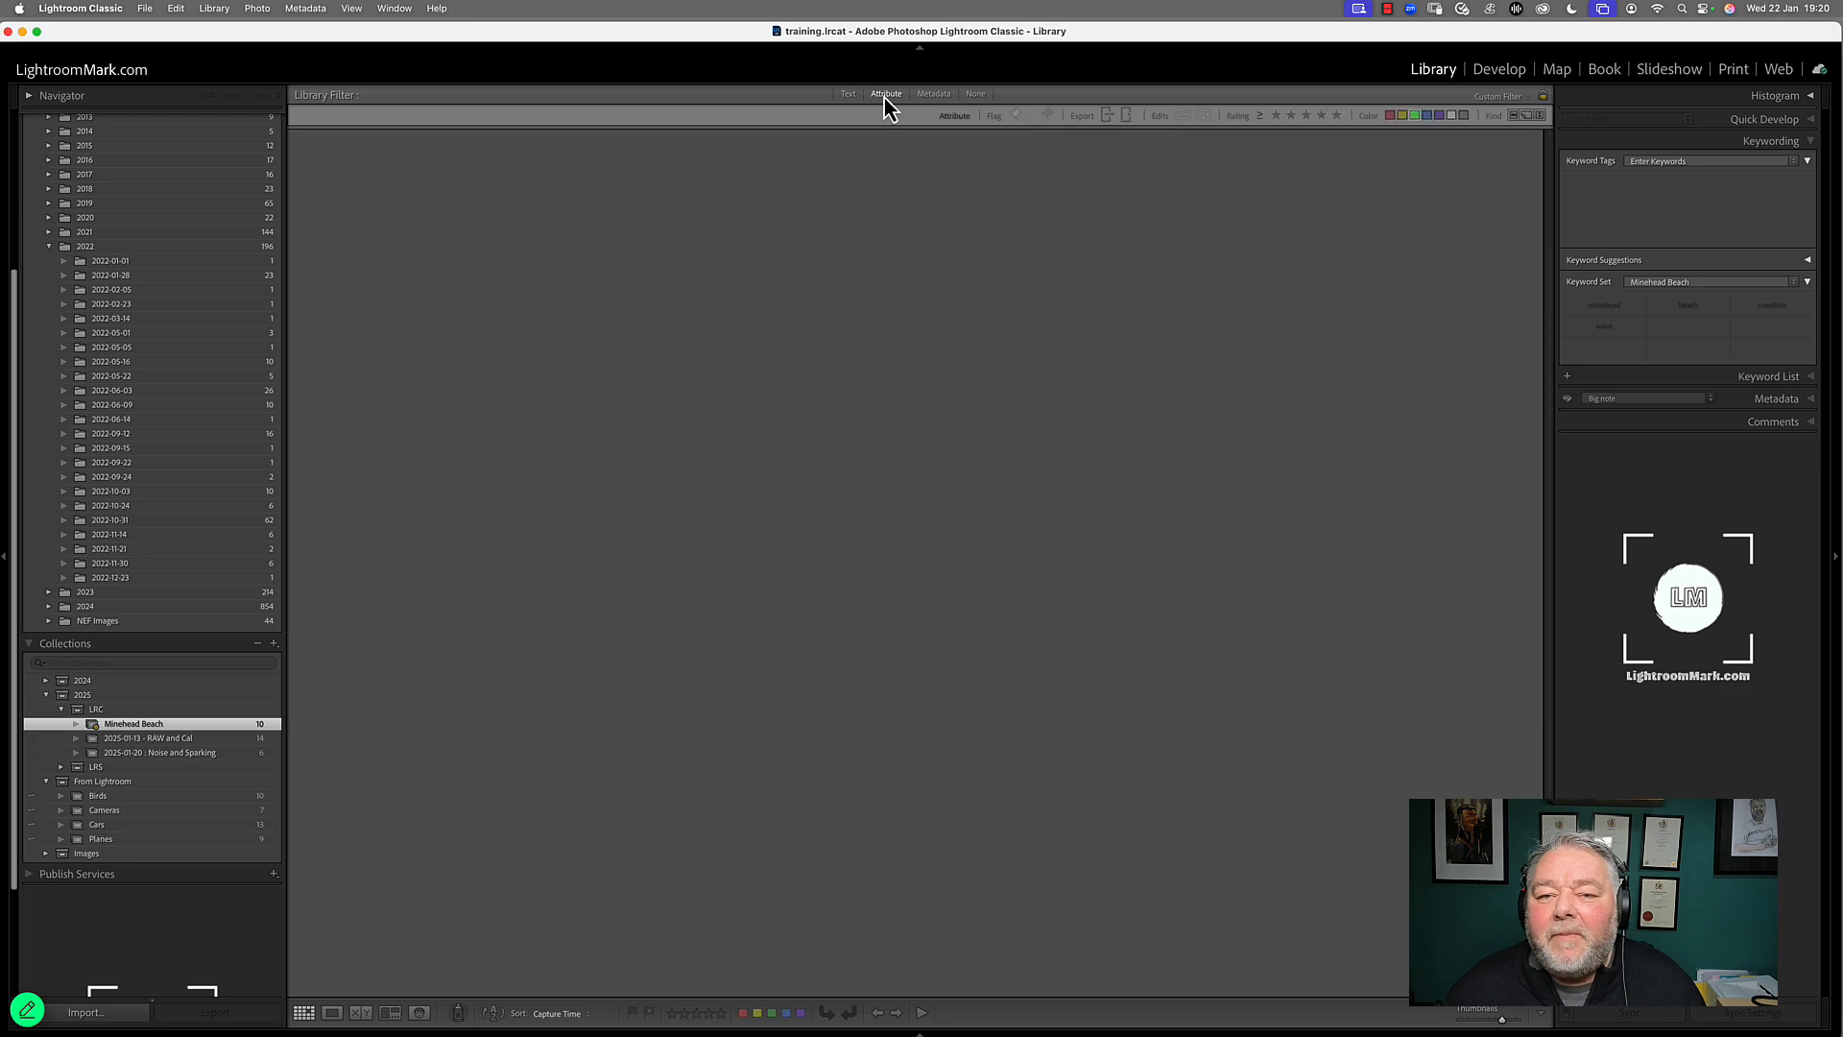
click(1018, 115)
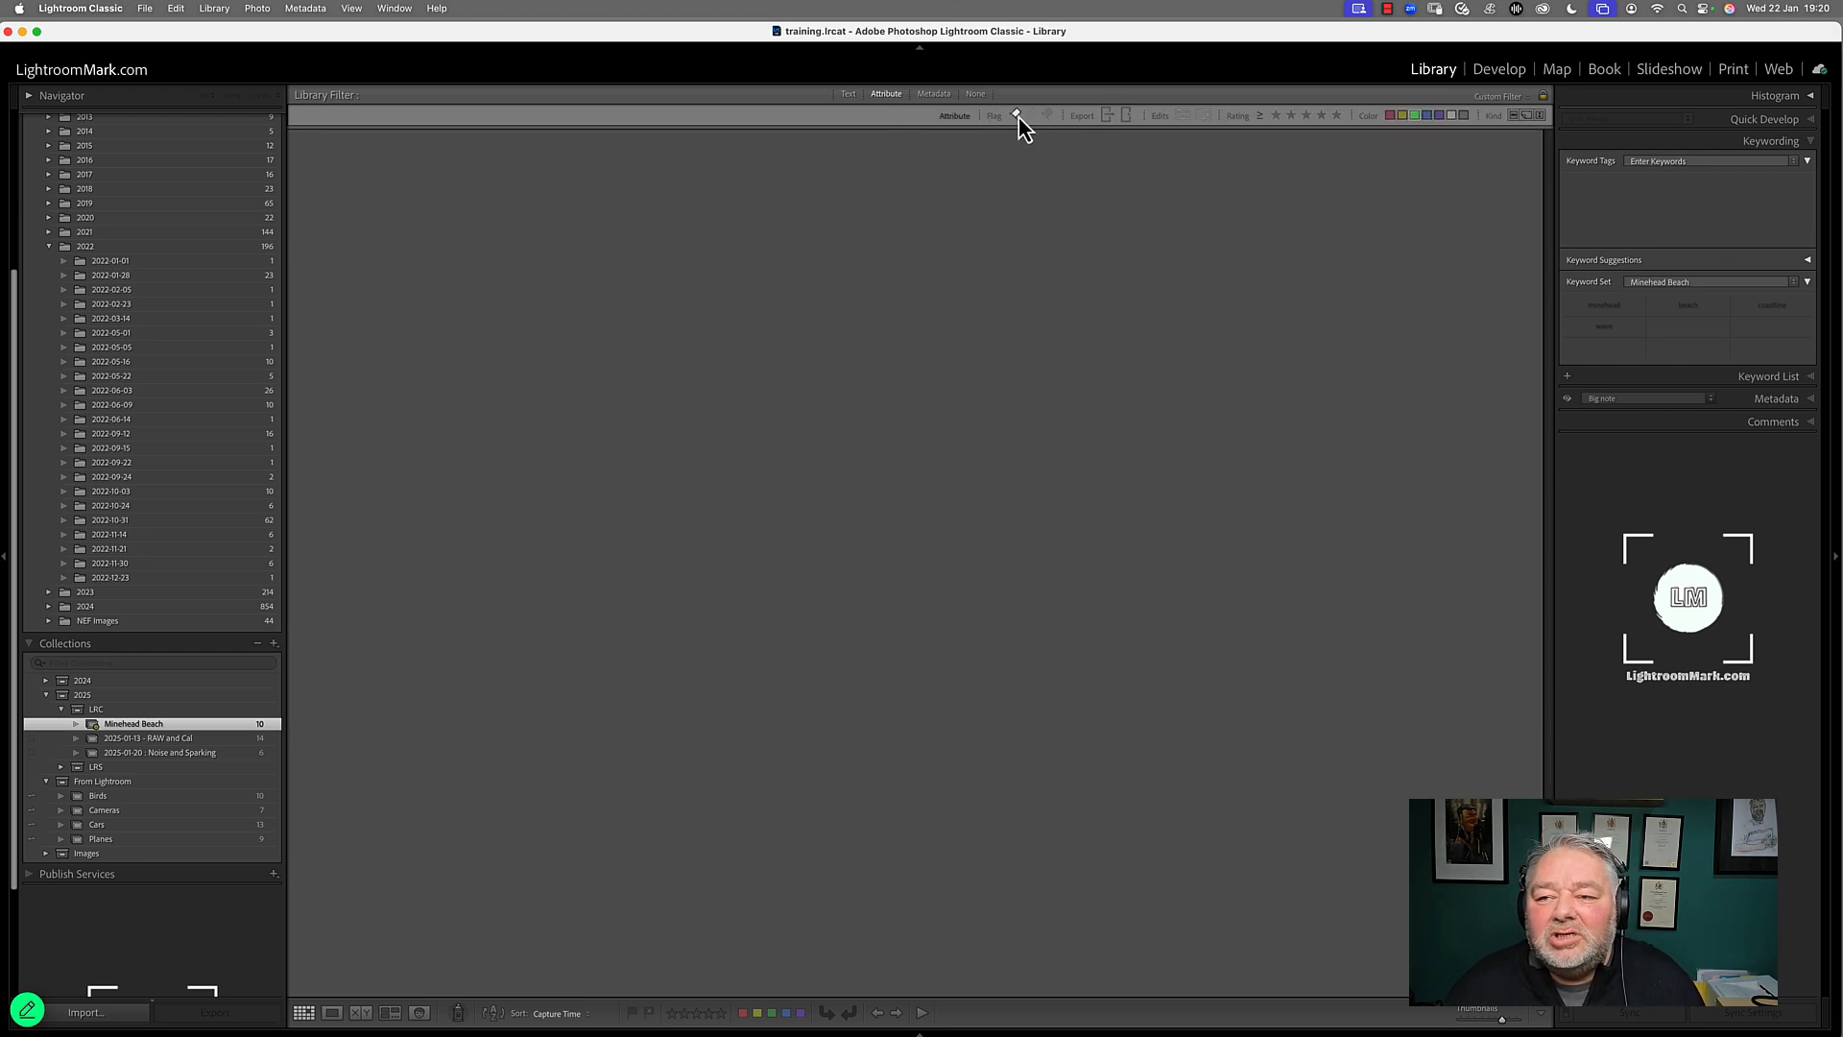
click(1414, 116)
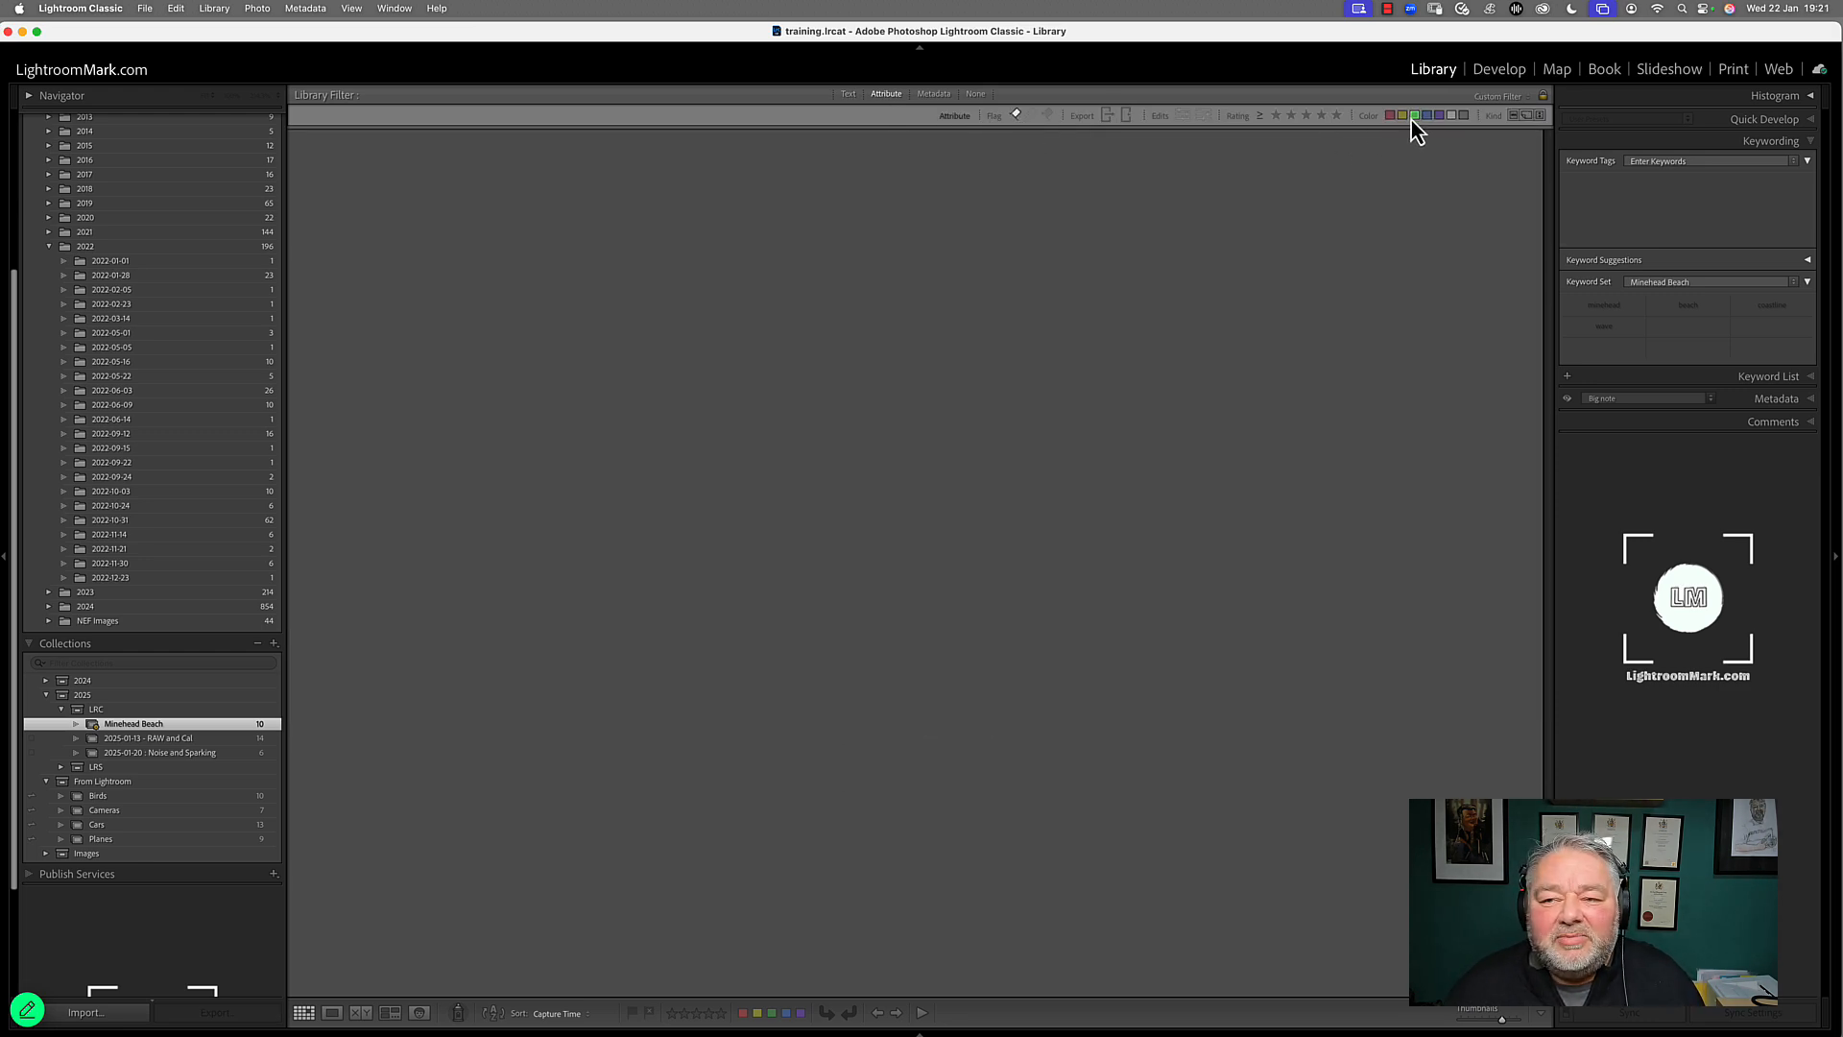
click(1018, 115)
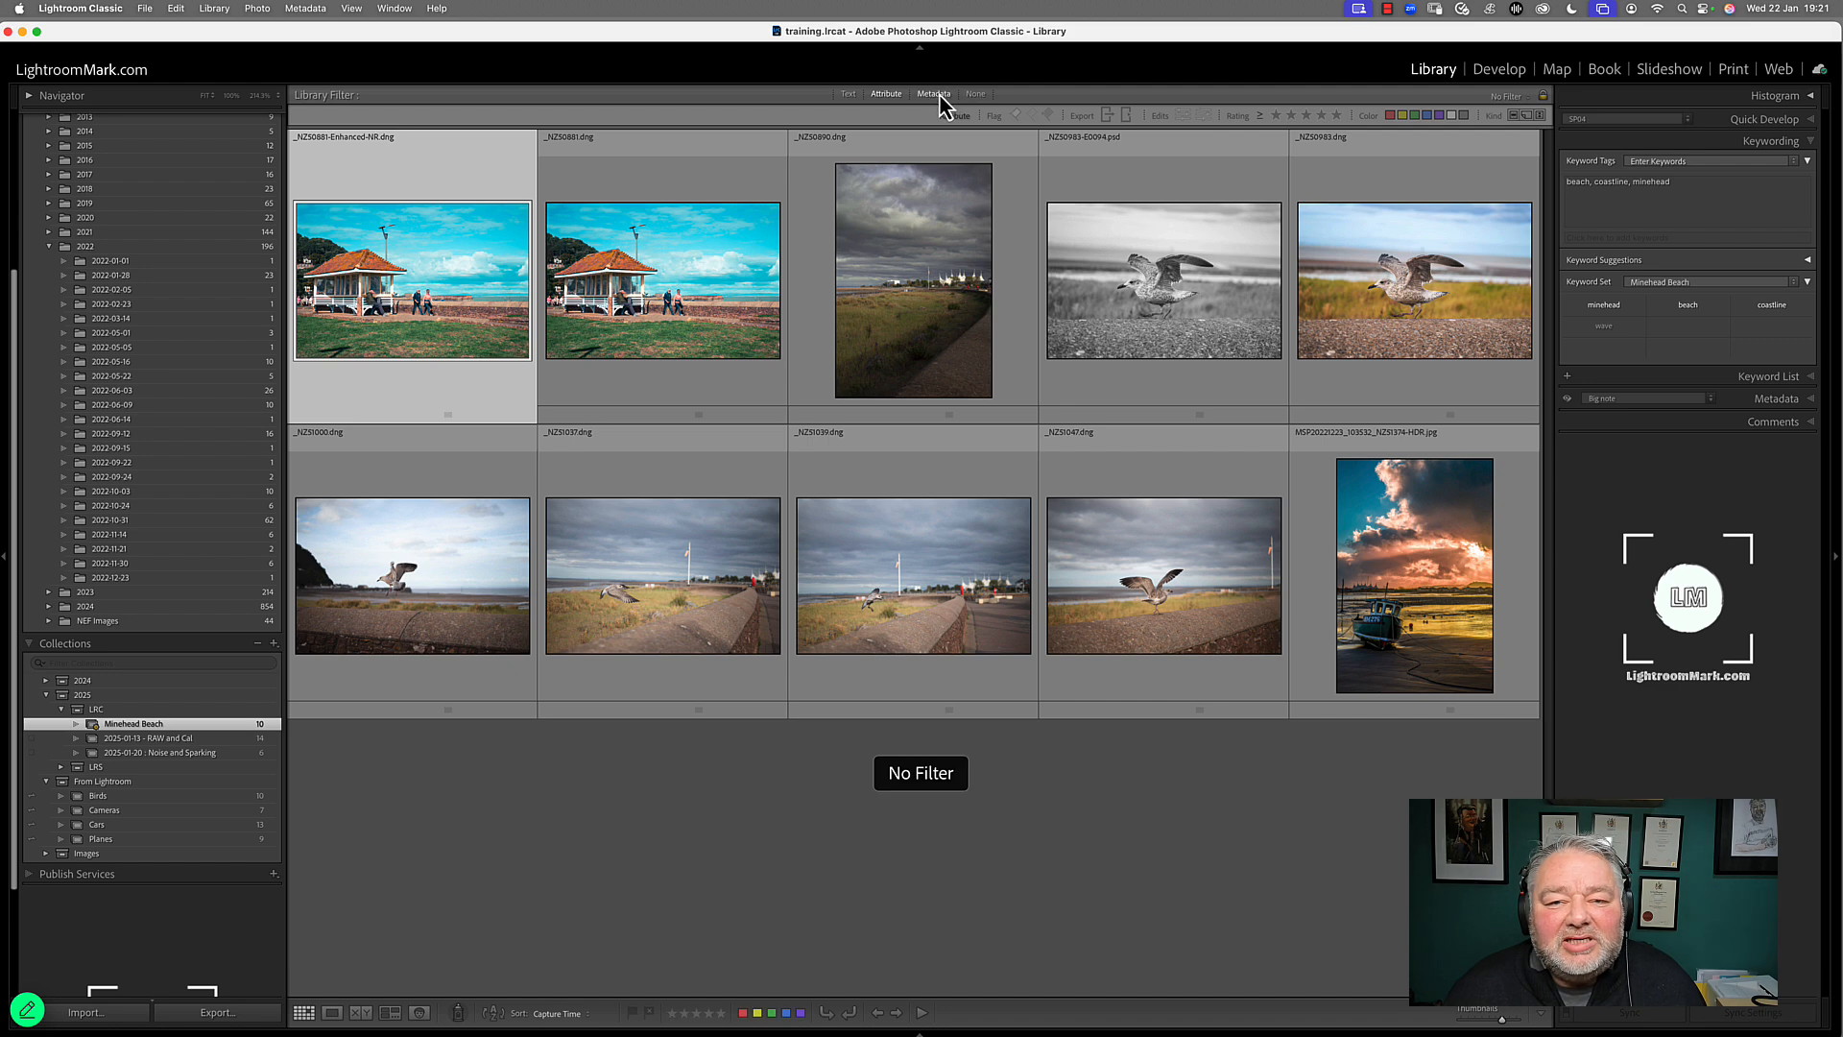
Filter the Minehead Beach collection by metadata date to 24 - Saturday in September 2022
click(933, 93)
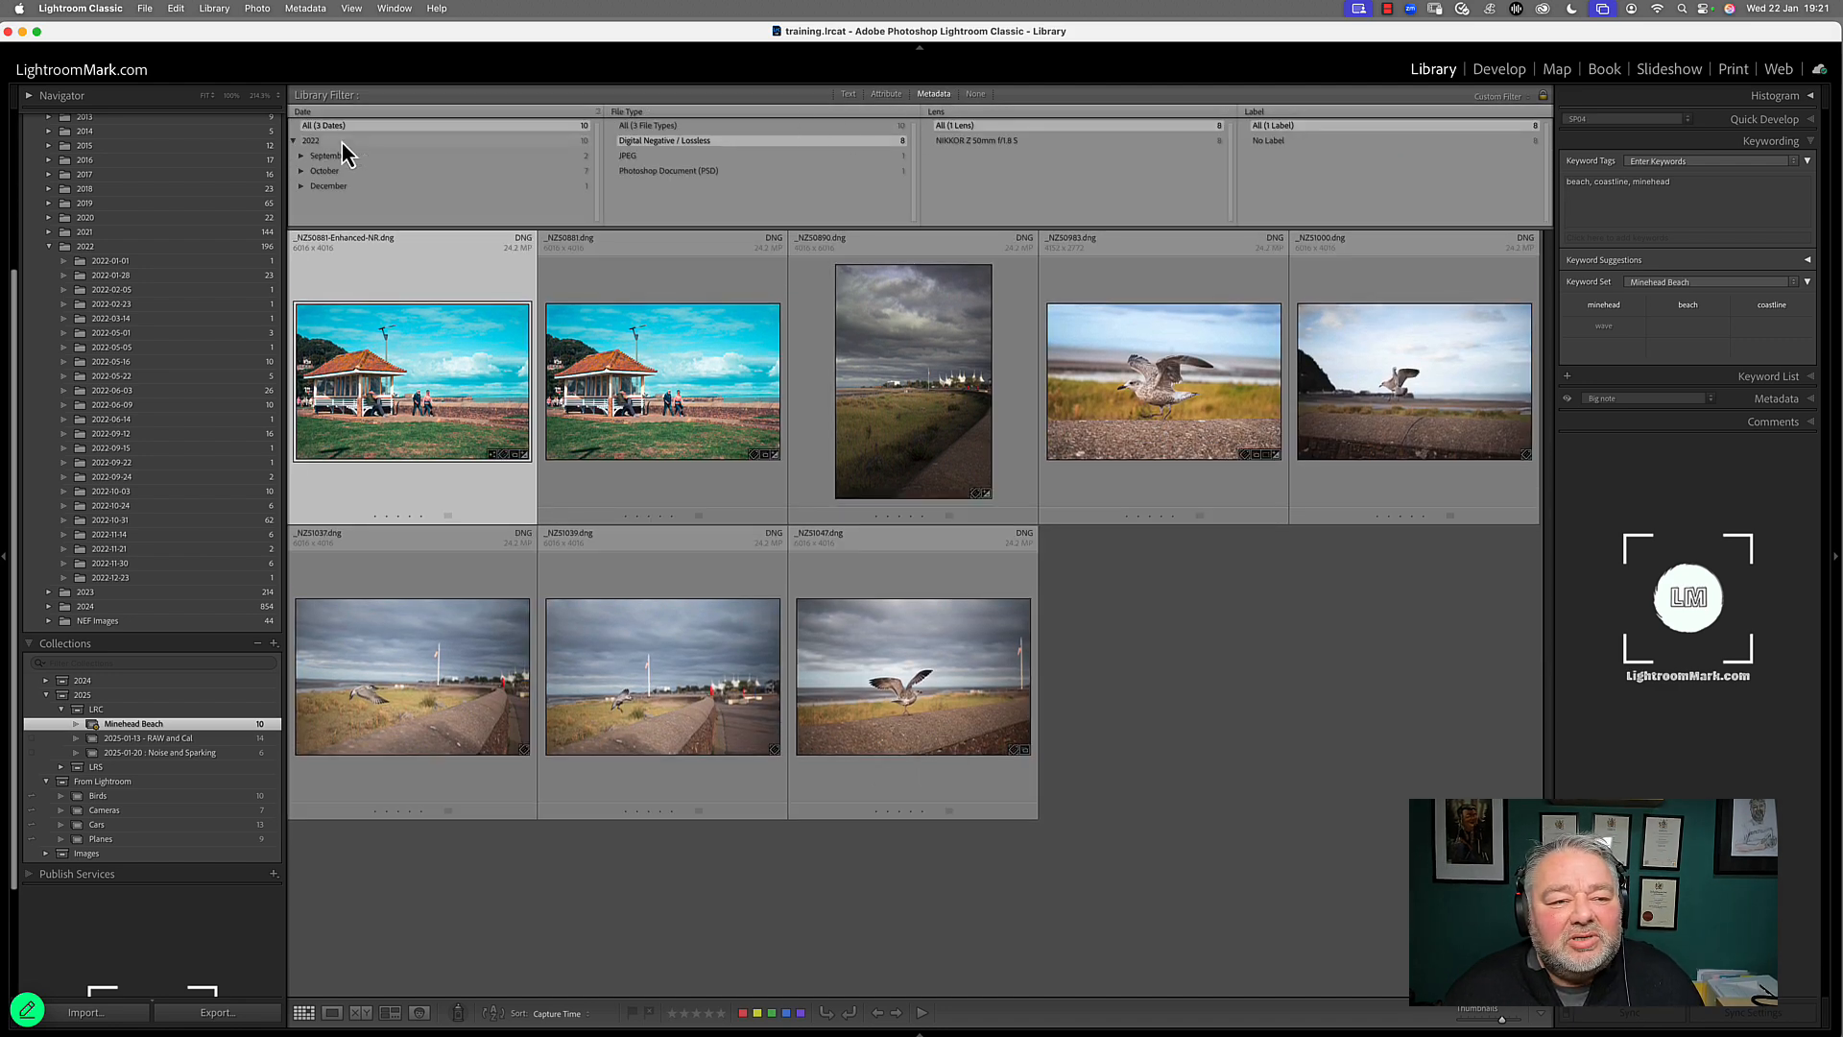
click(329, 156)
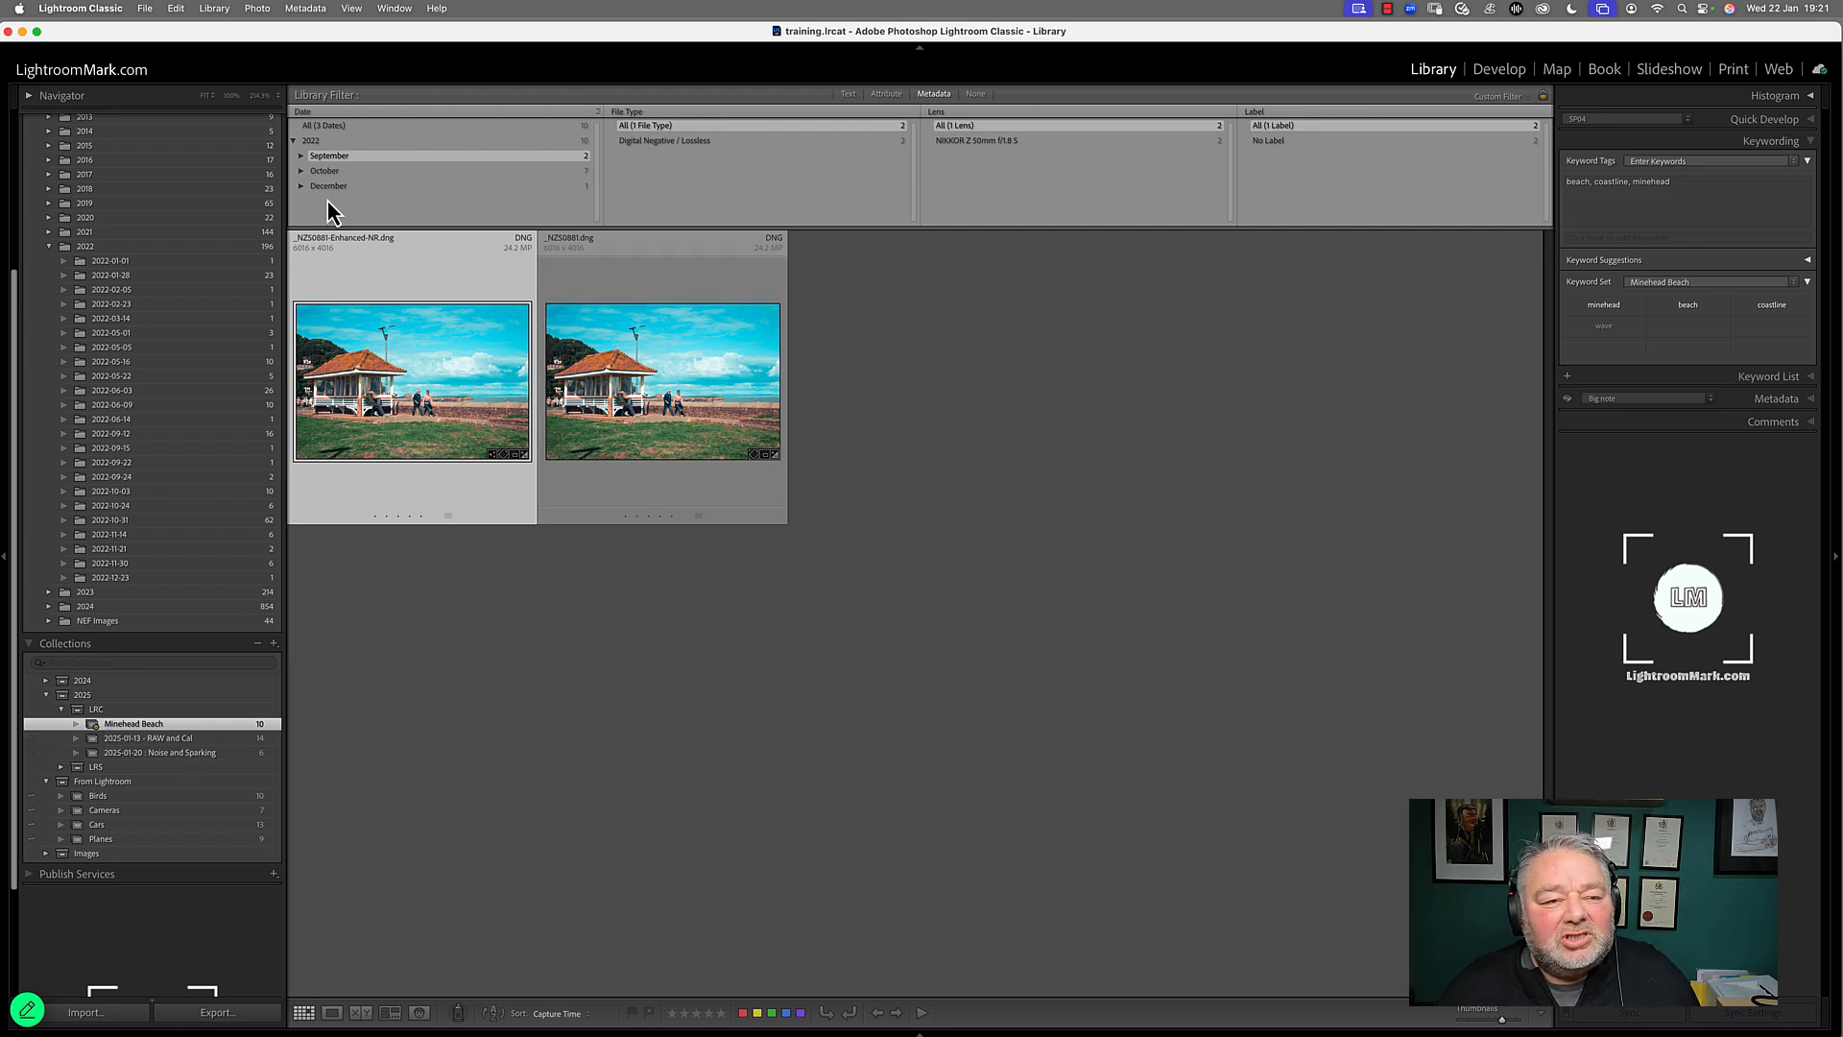
click(301, 155)
click(374, 171)
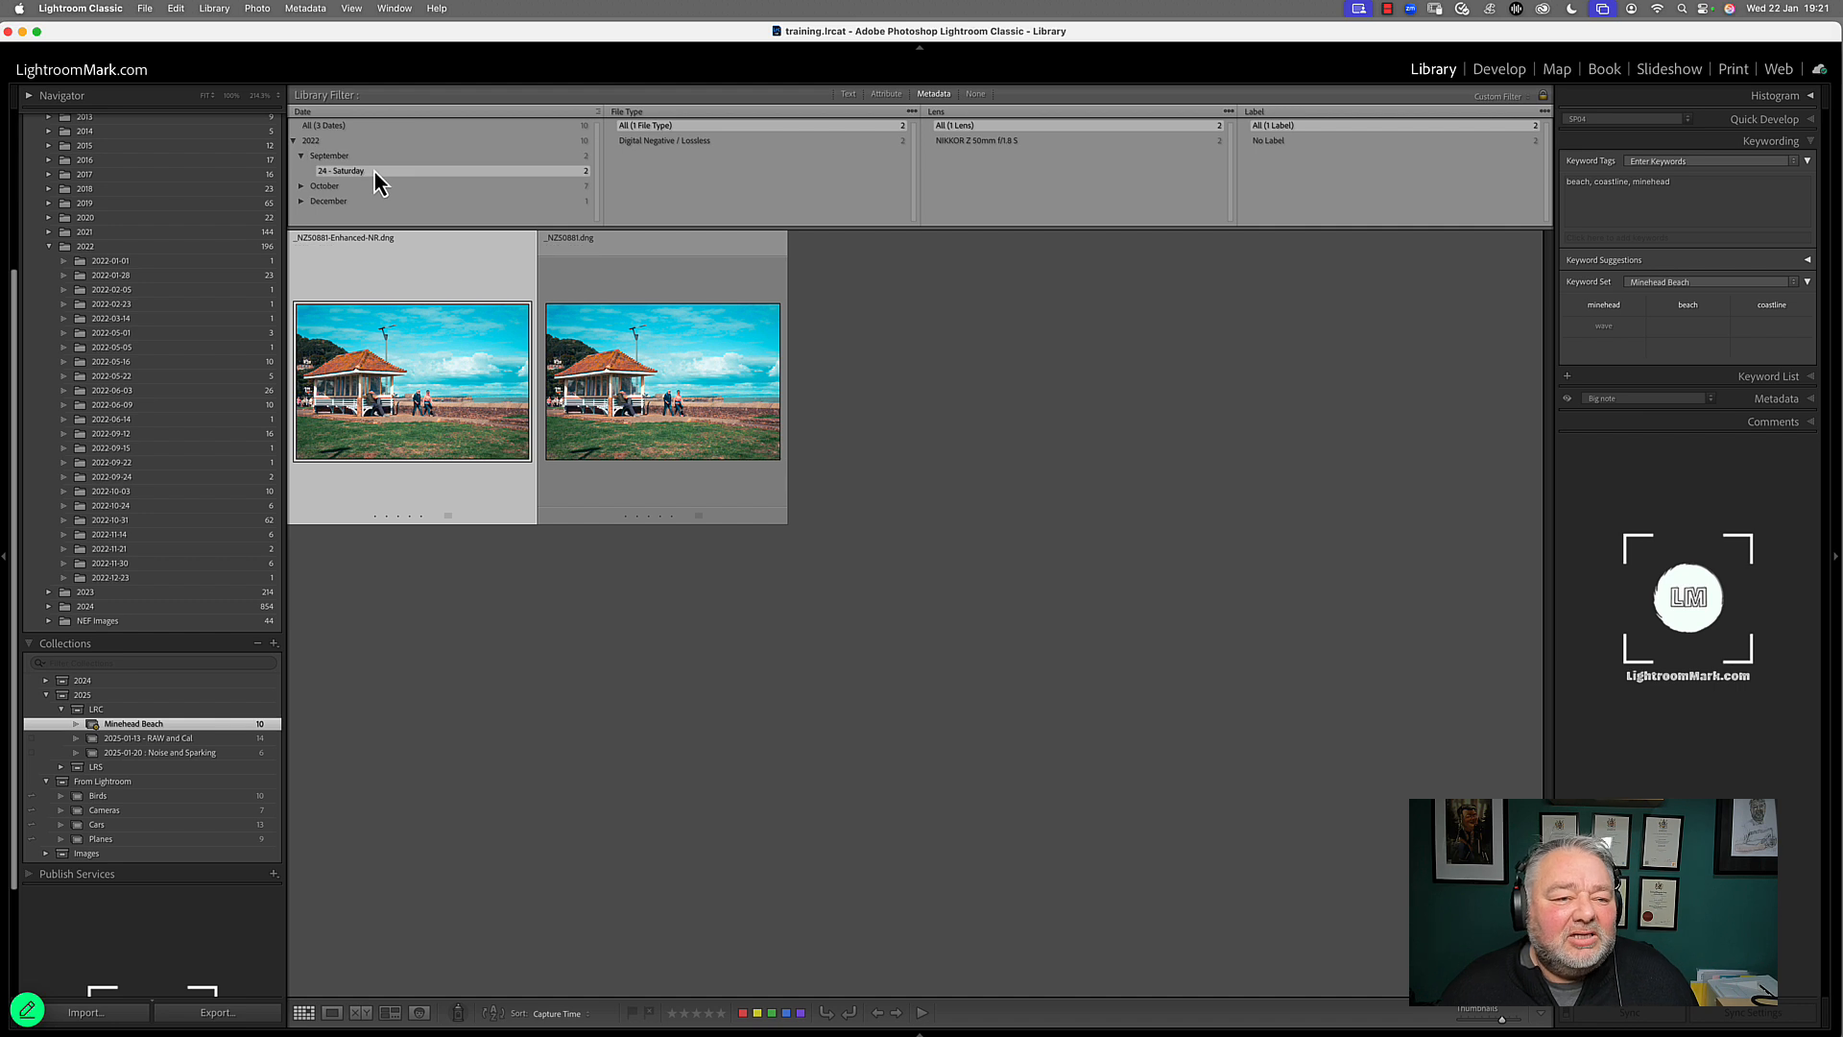
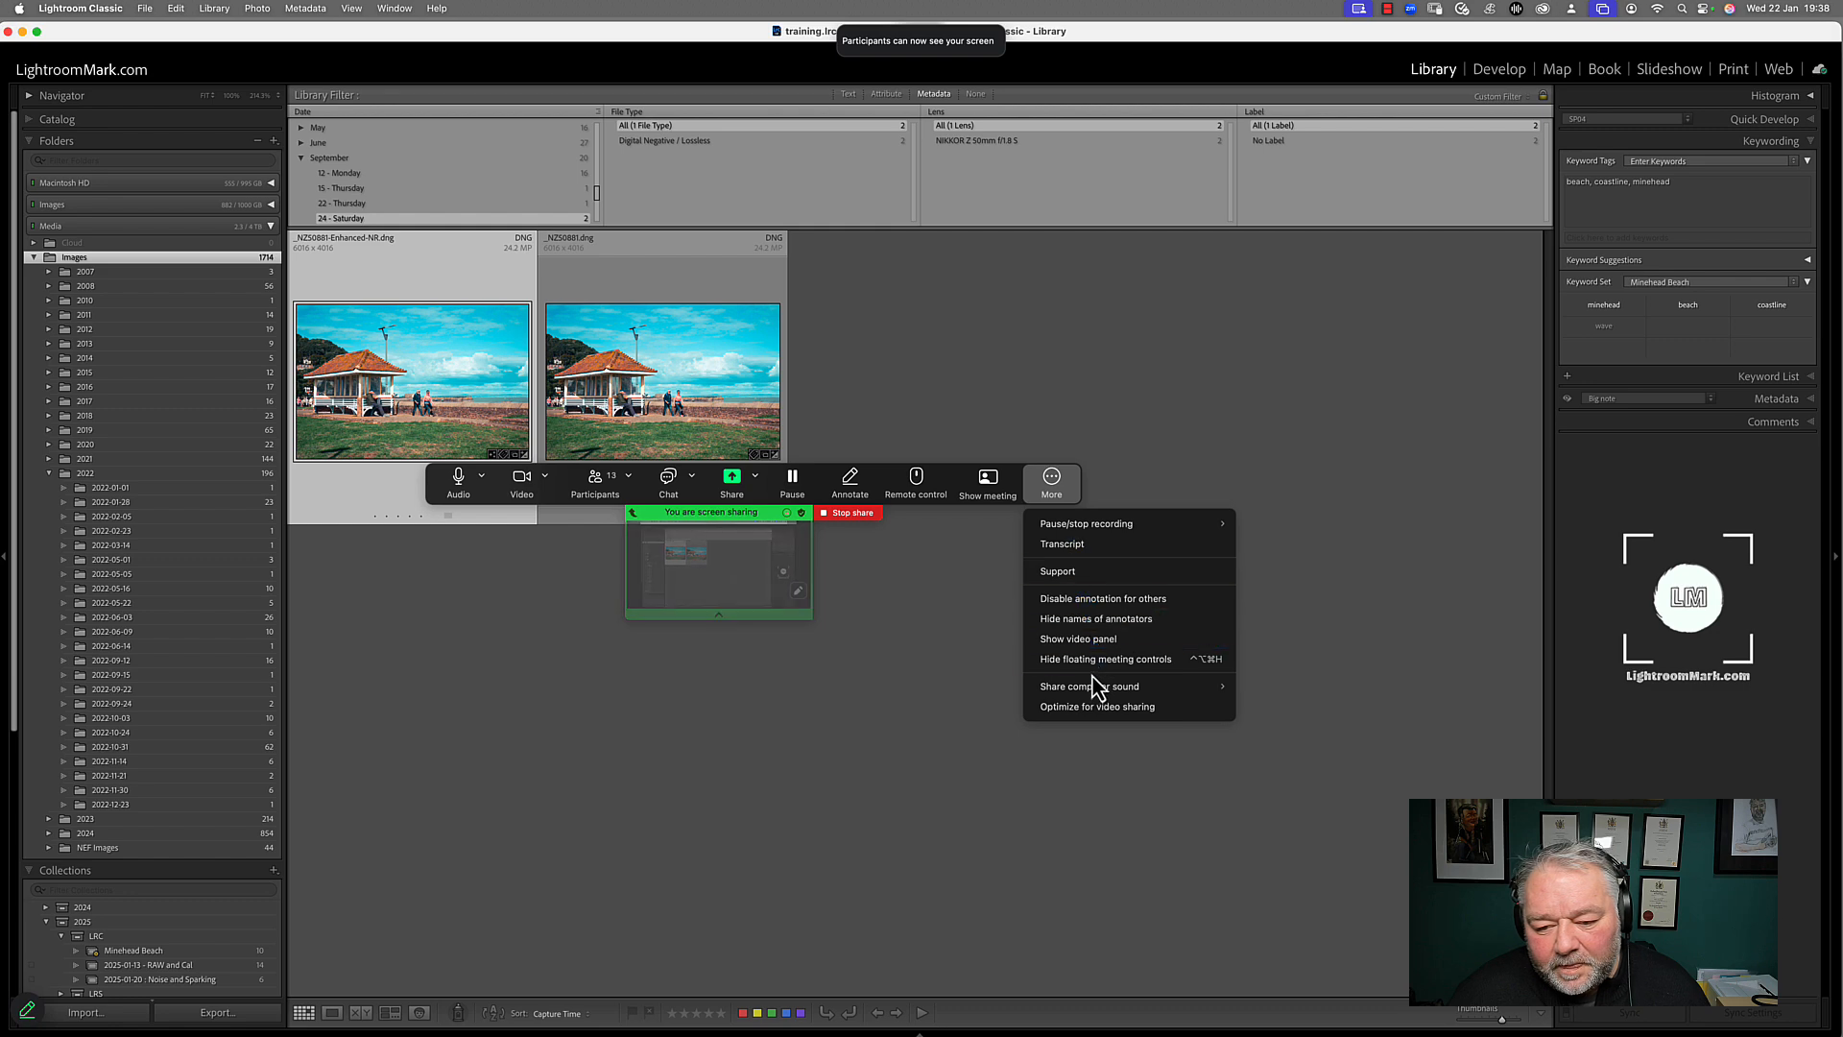
Hide the floating meeting controls and turn off the library filter
click(1095, 661)
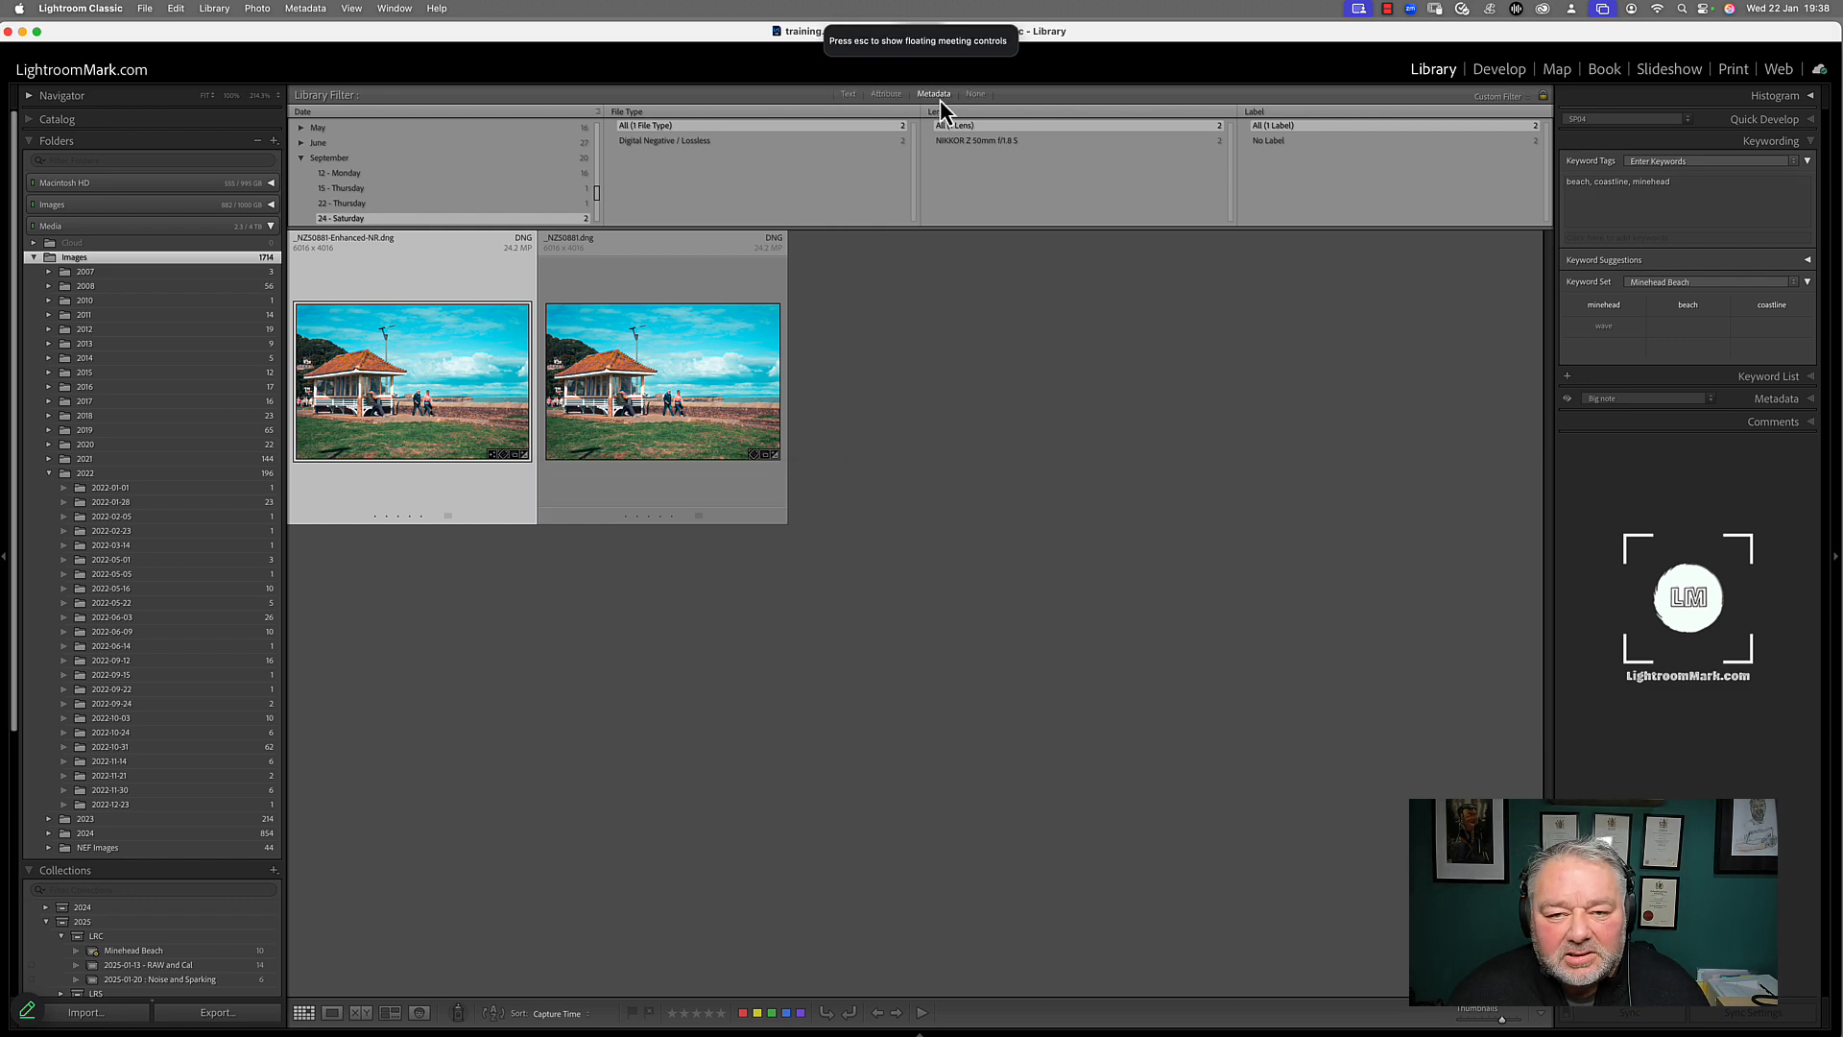
click(976, 94)
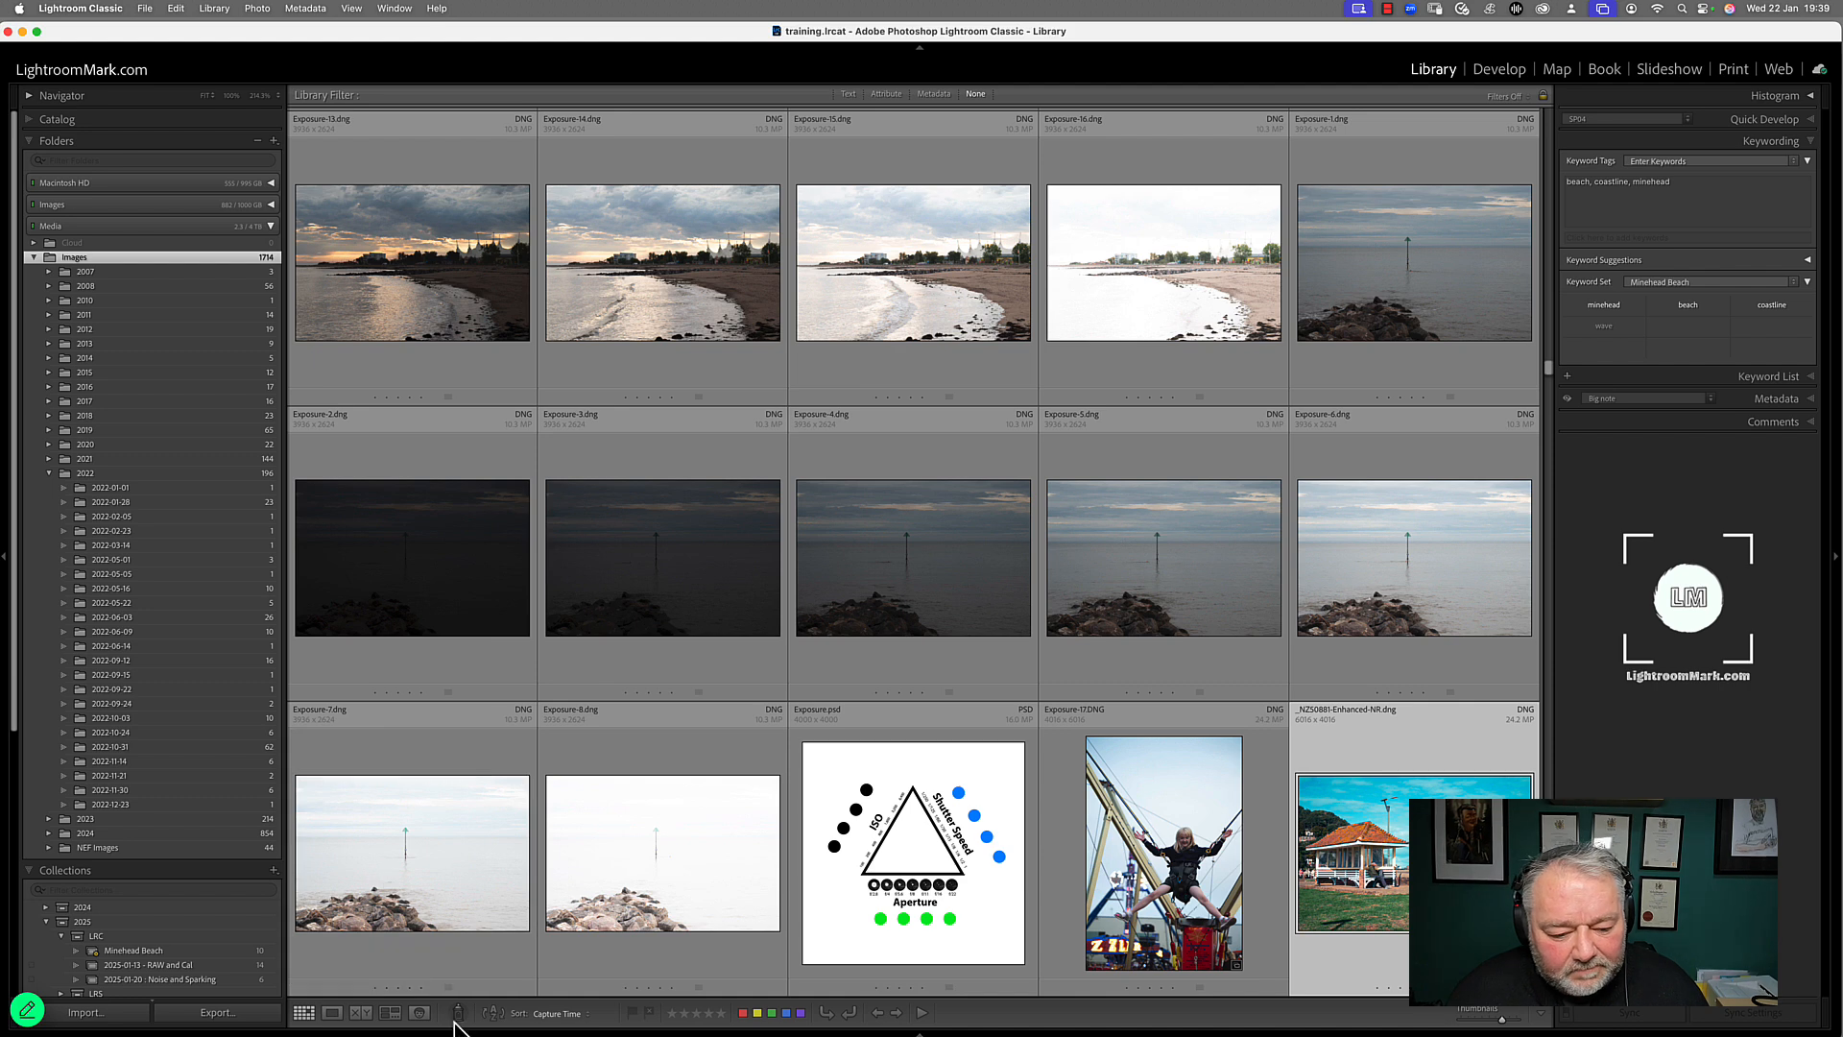
Open People view and name the first five unnamed face stacks one after another with each person's first name
click(420, 1013)
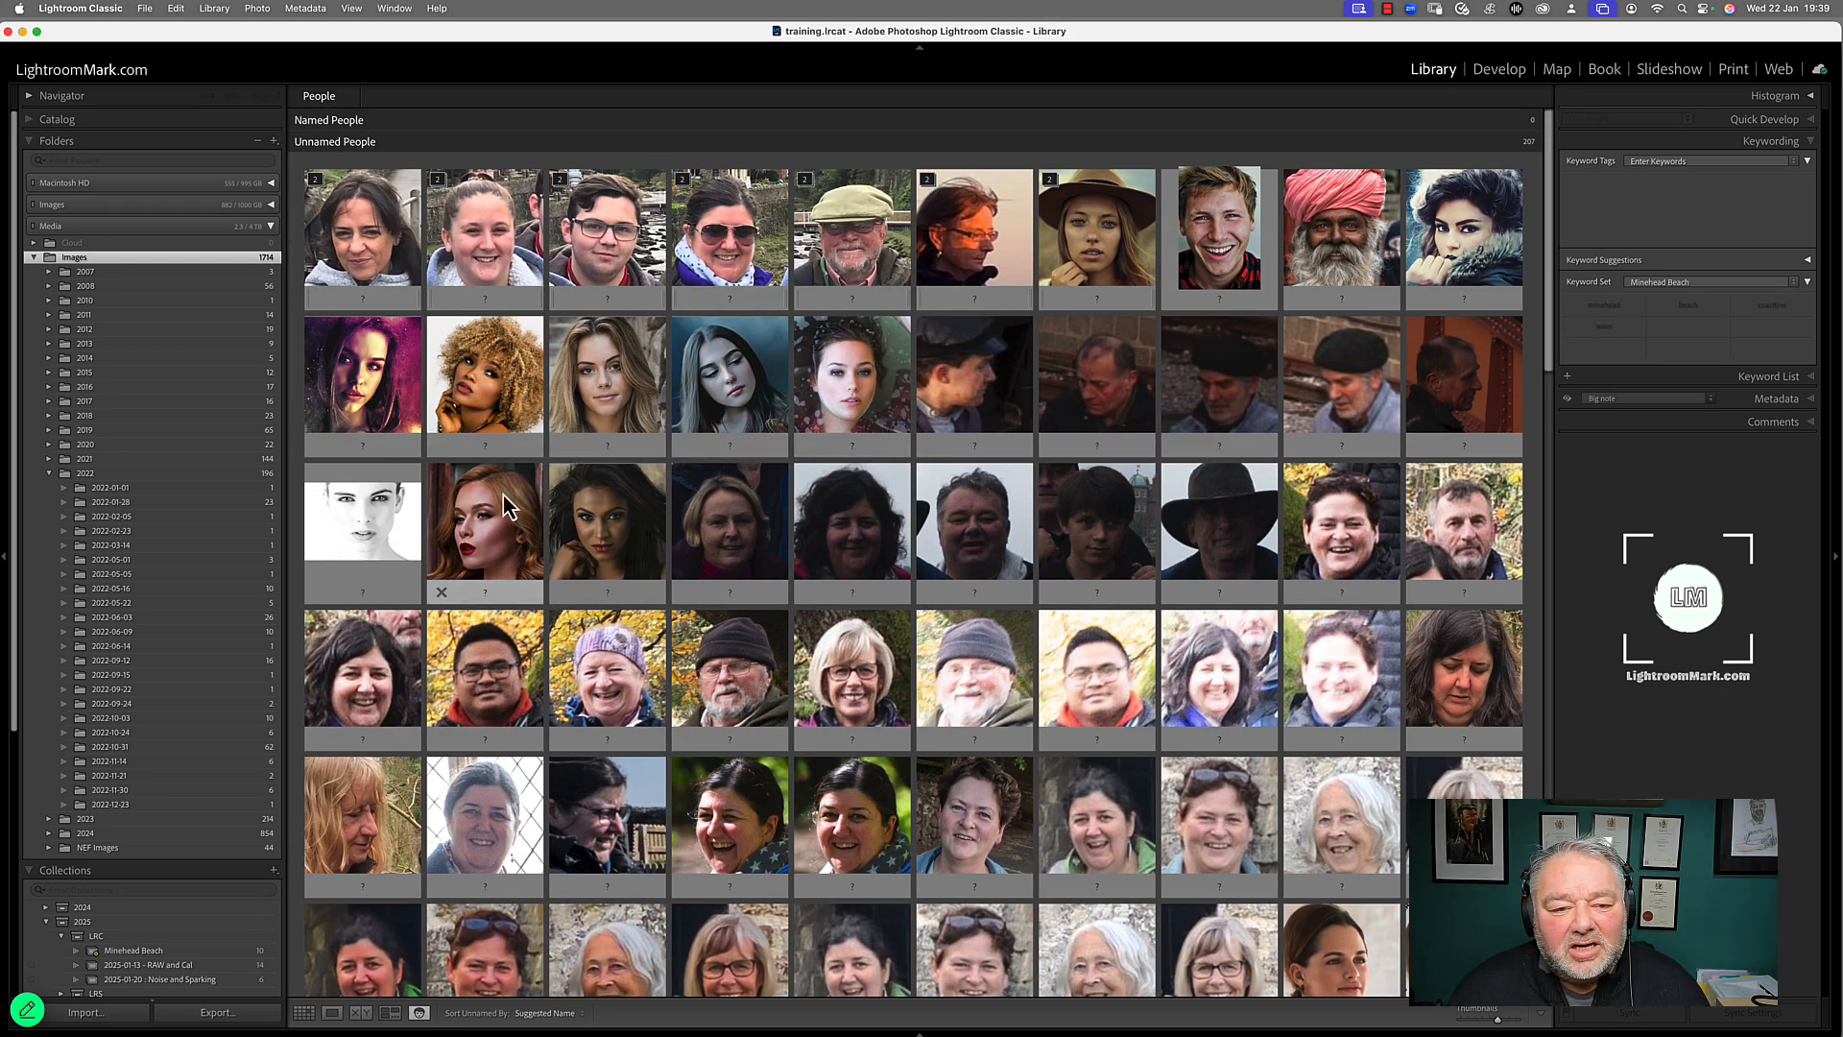
click(363, 298)
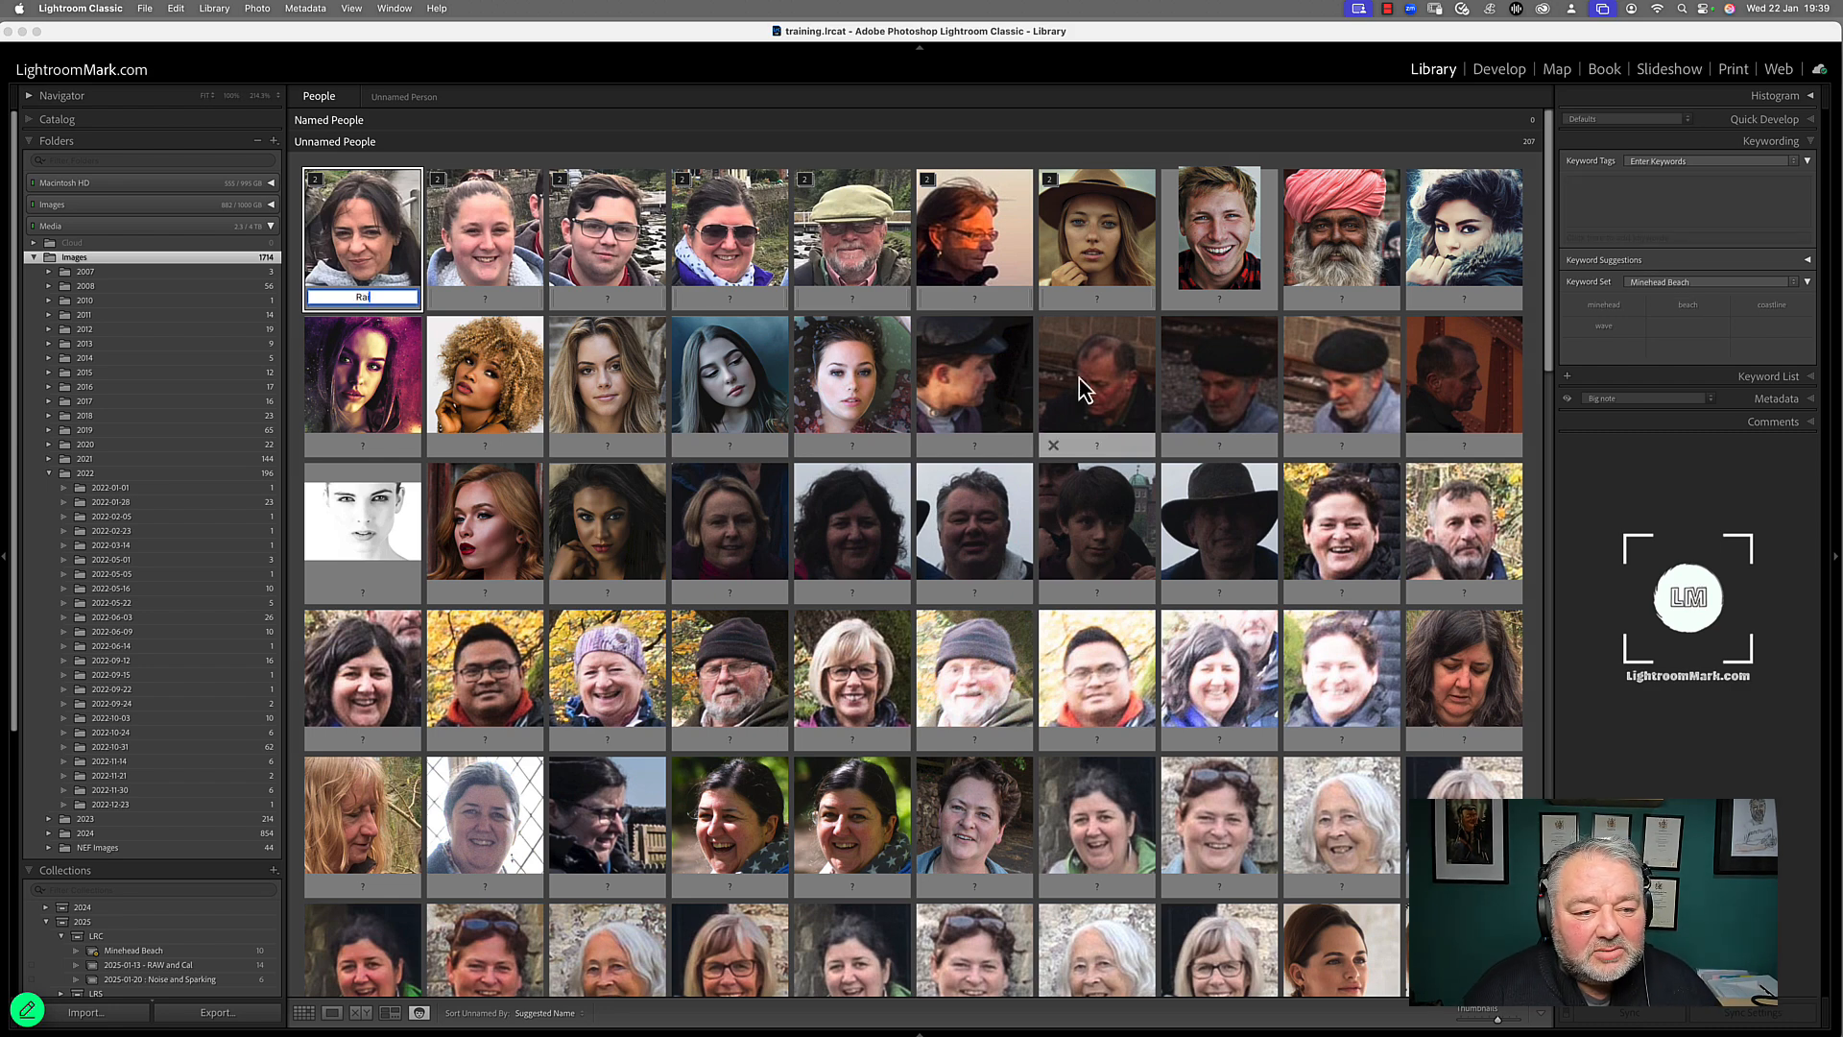
text(Rai)
key(Return)
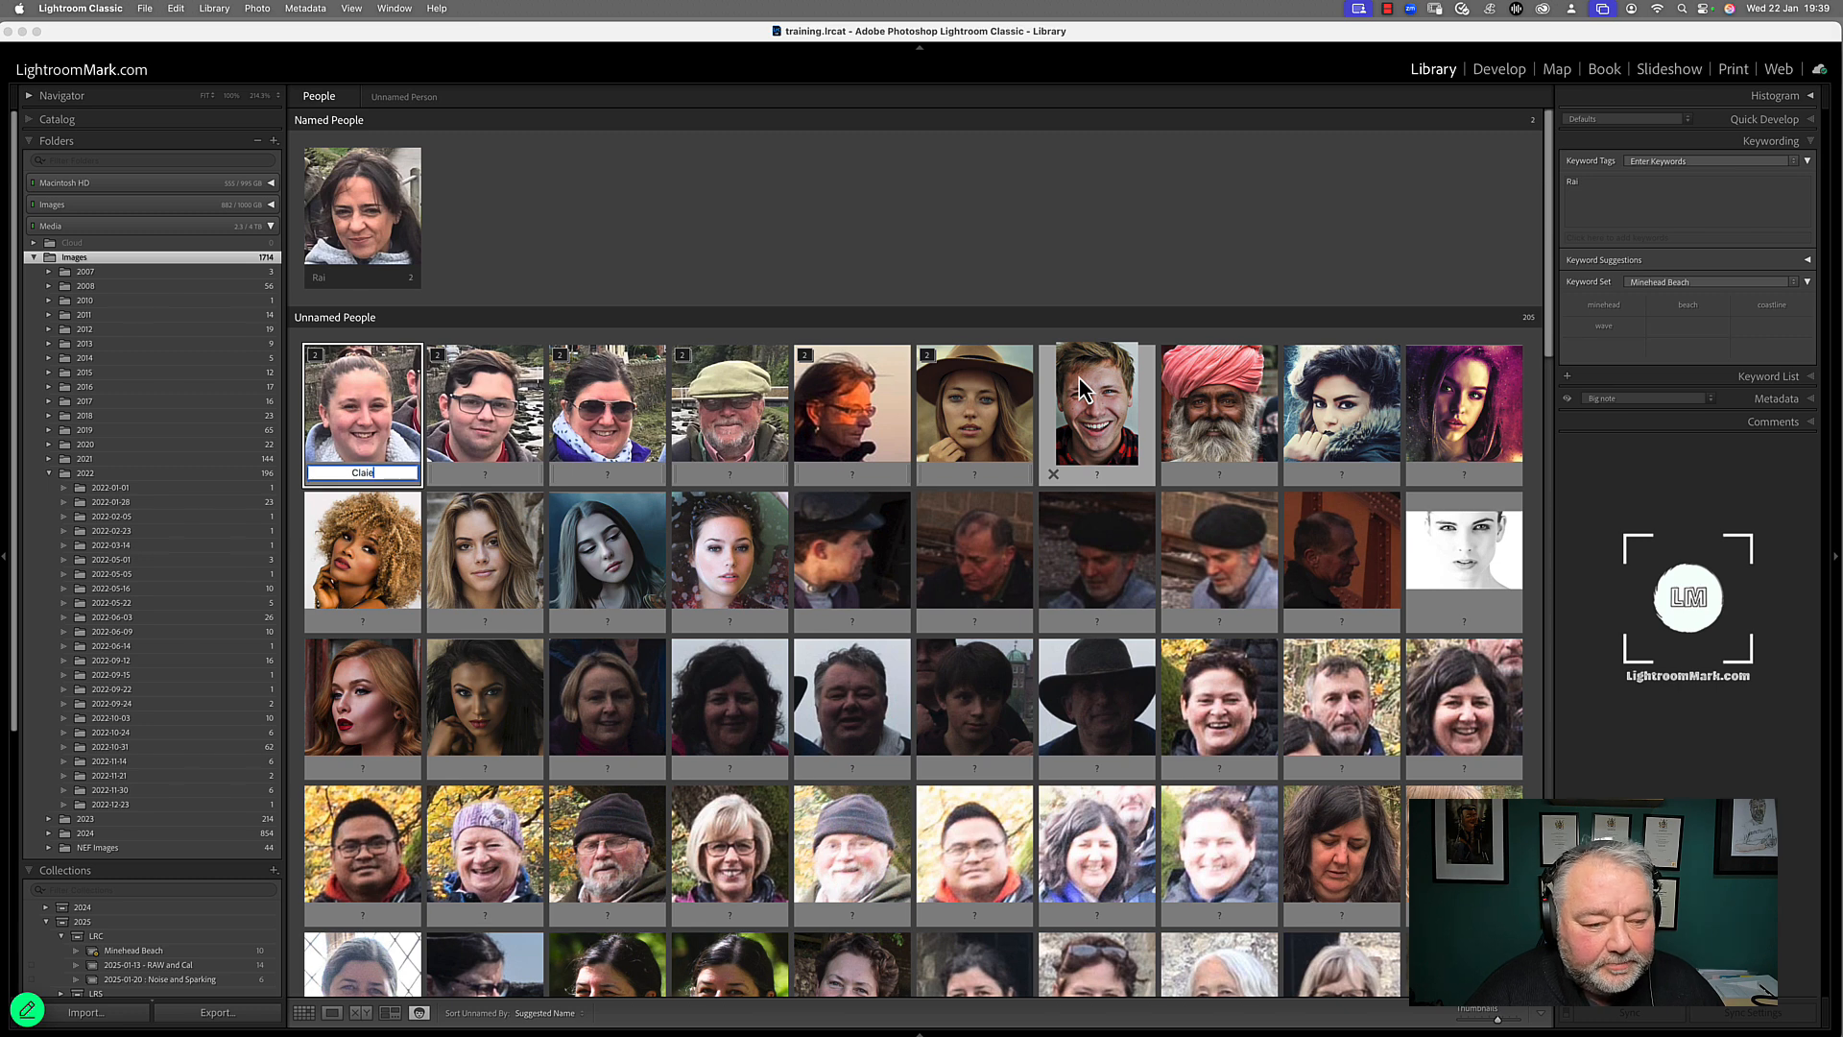
text(Clair)
key(Return)
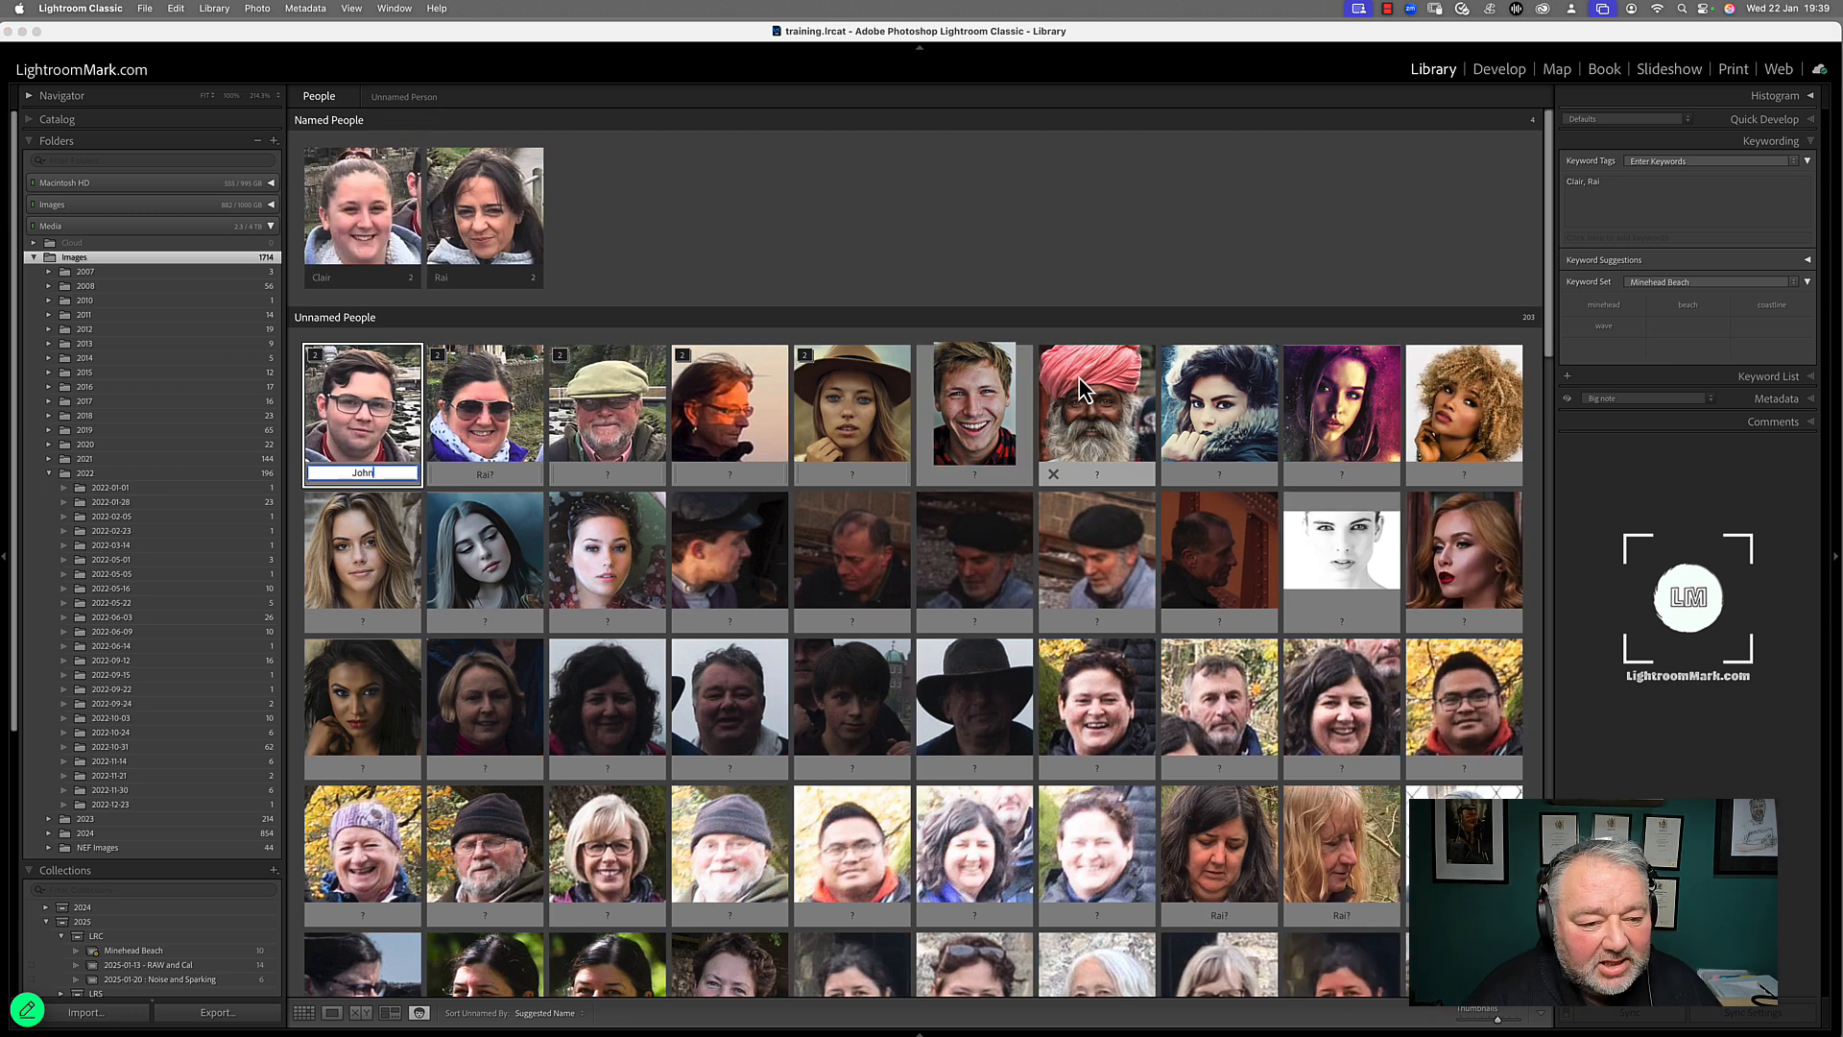
key(Return)
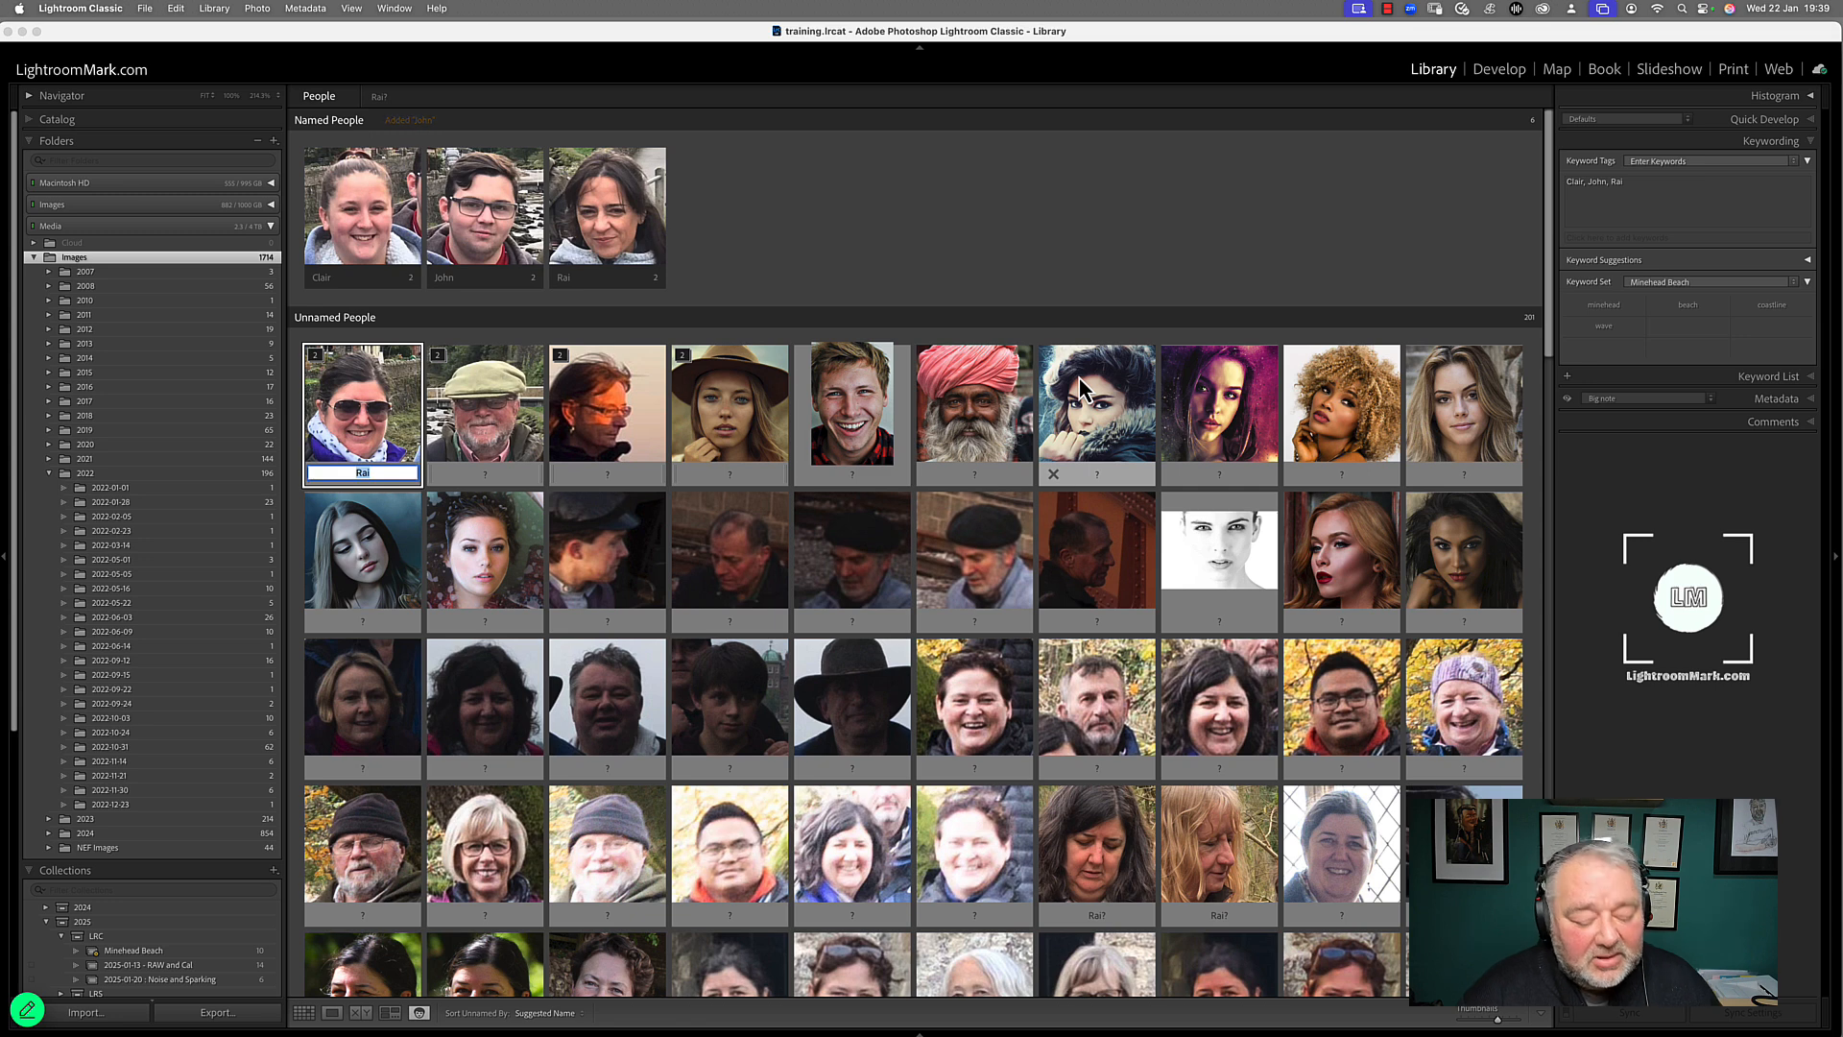
text(john)
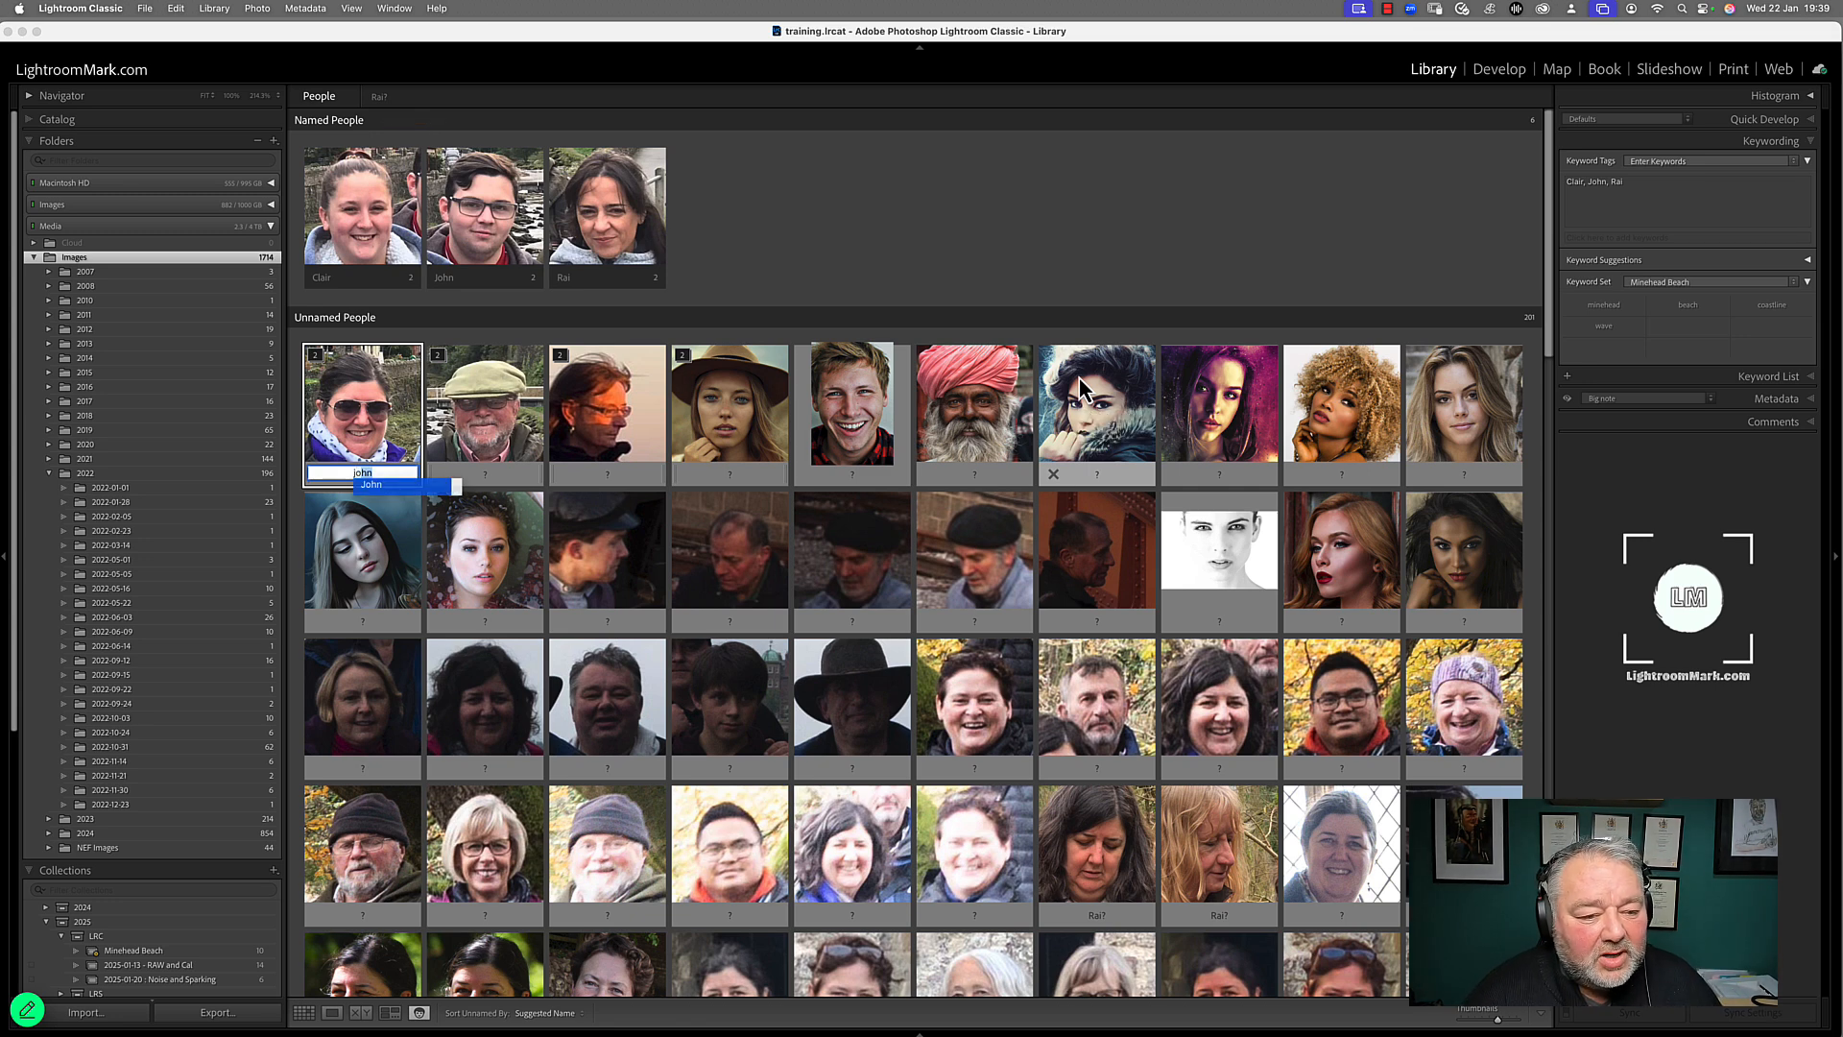
key(BackSpace)
key(Return)
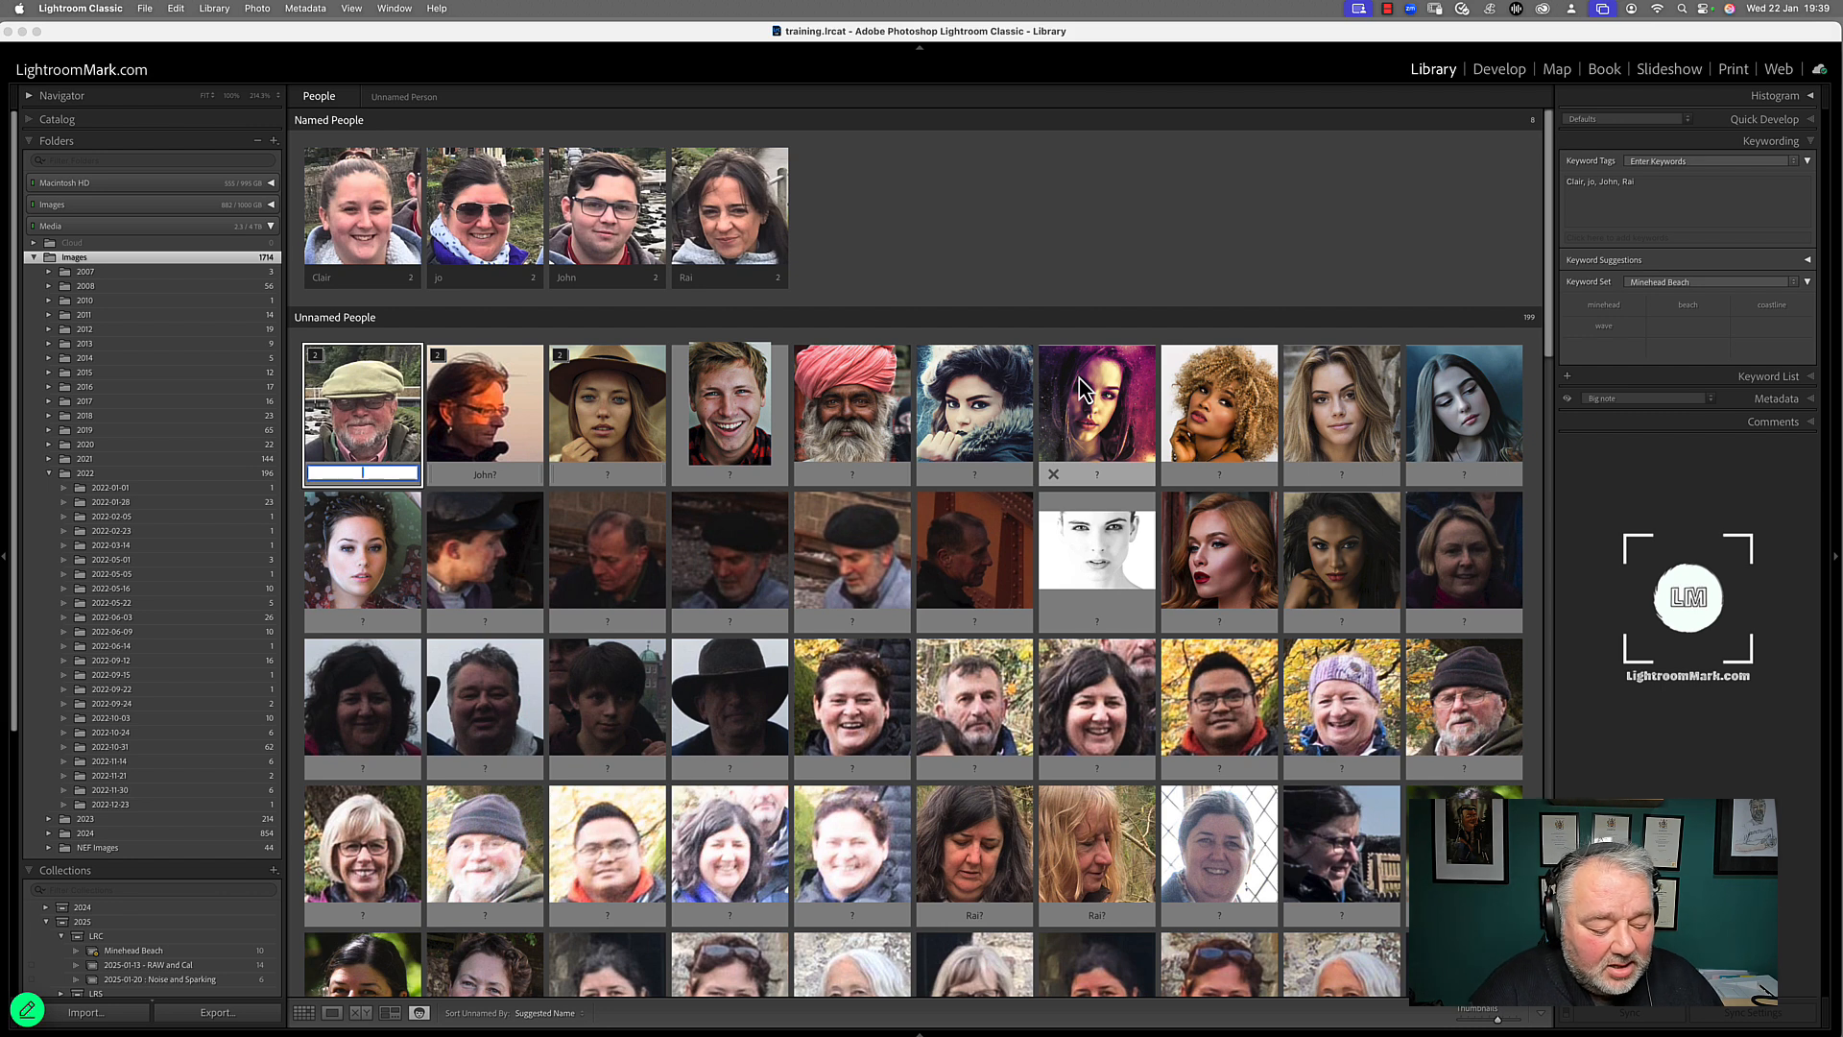
key(Return)
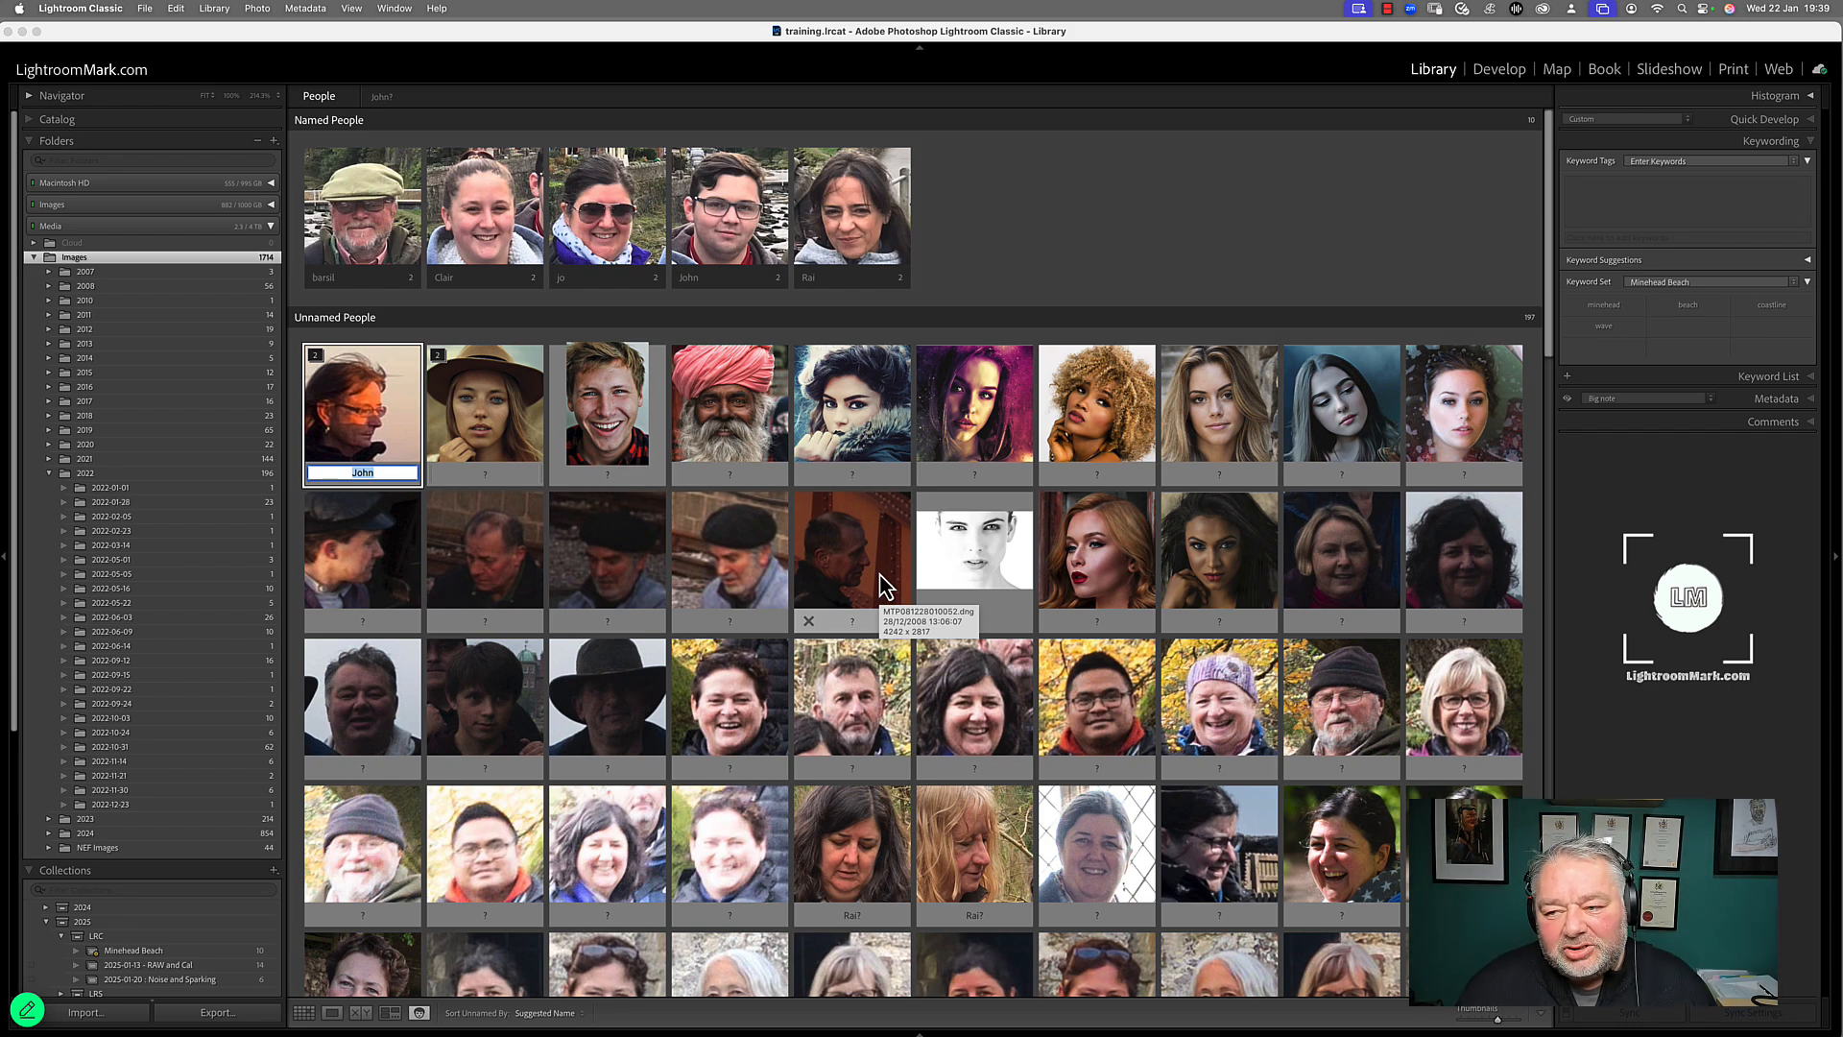
Show only people in the keyword list and change the second person's keyword to start with a lowercase c
click(1813, 384)
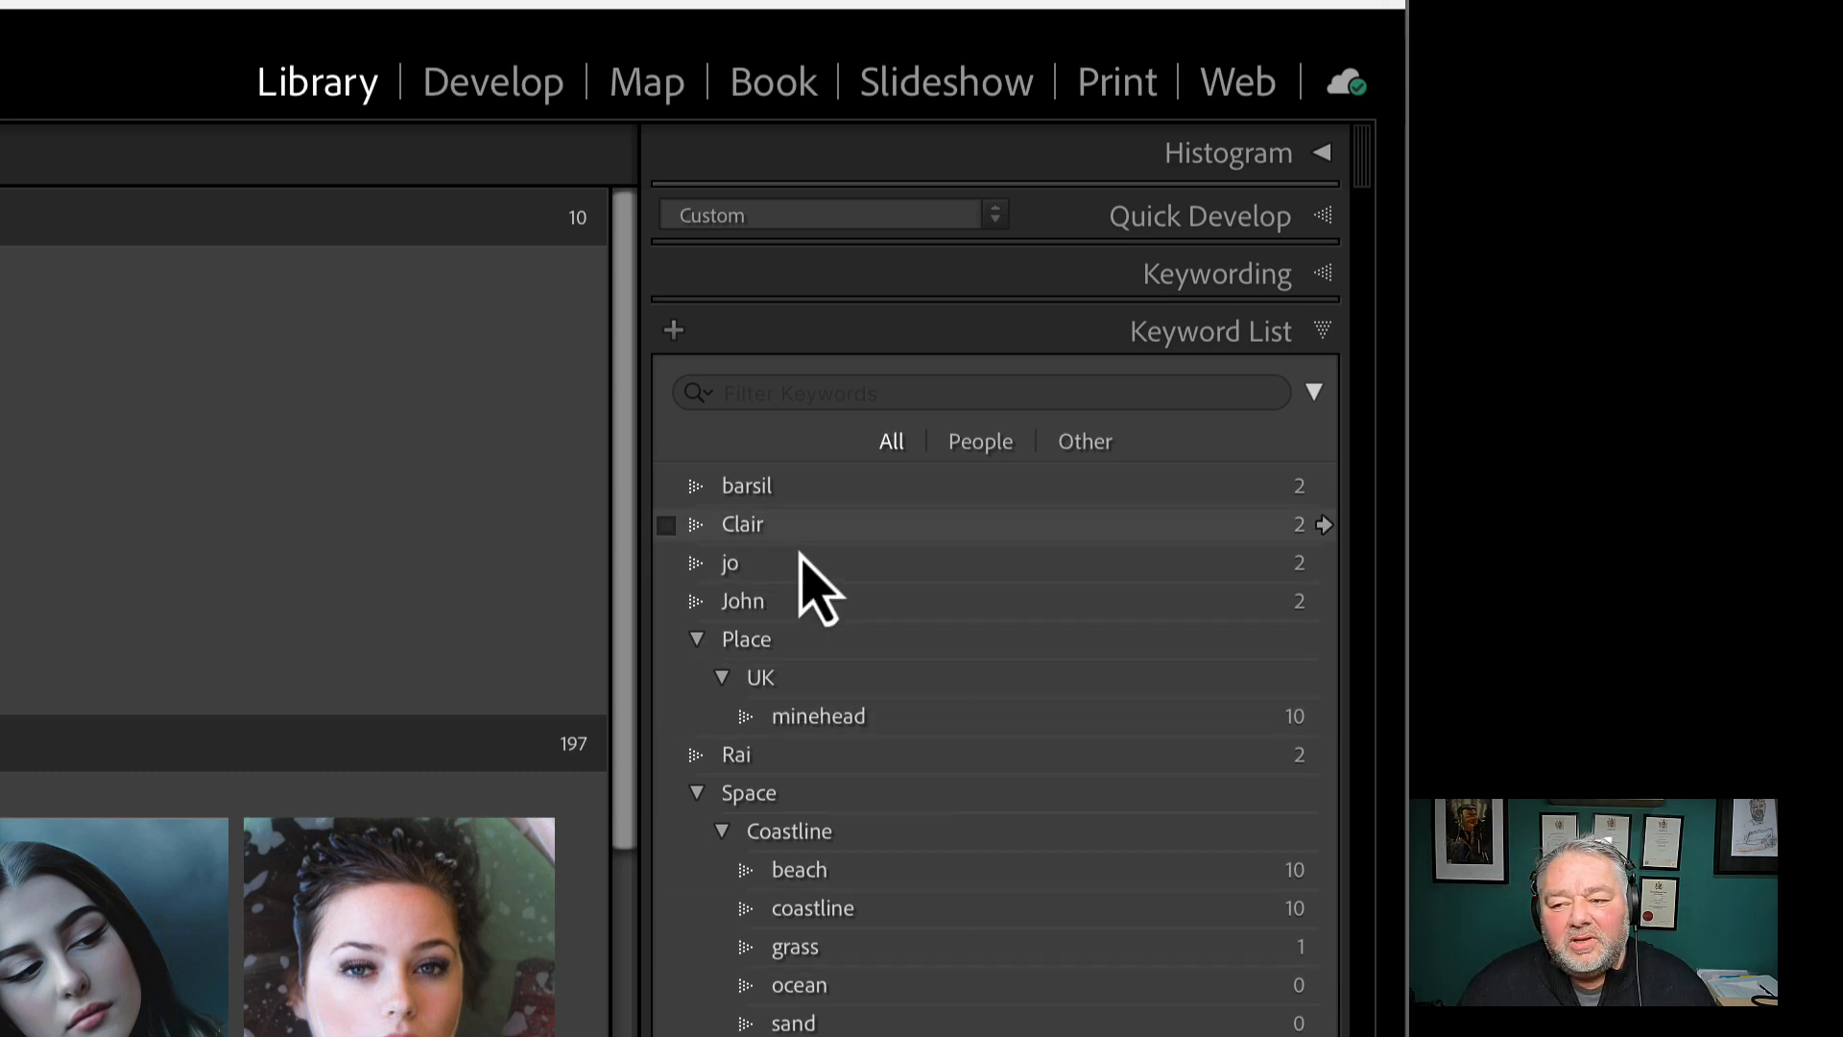
click(697, 793)
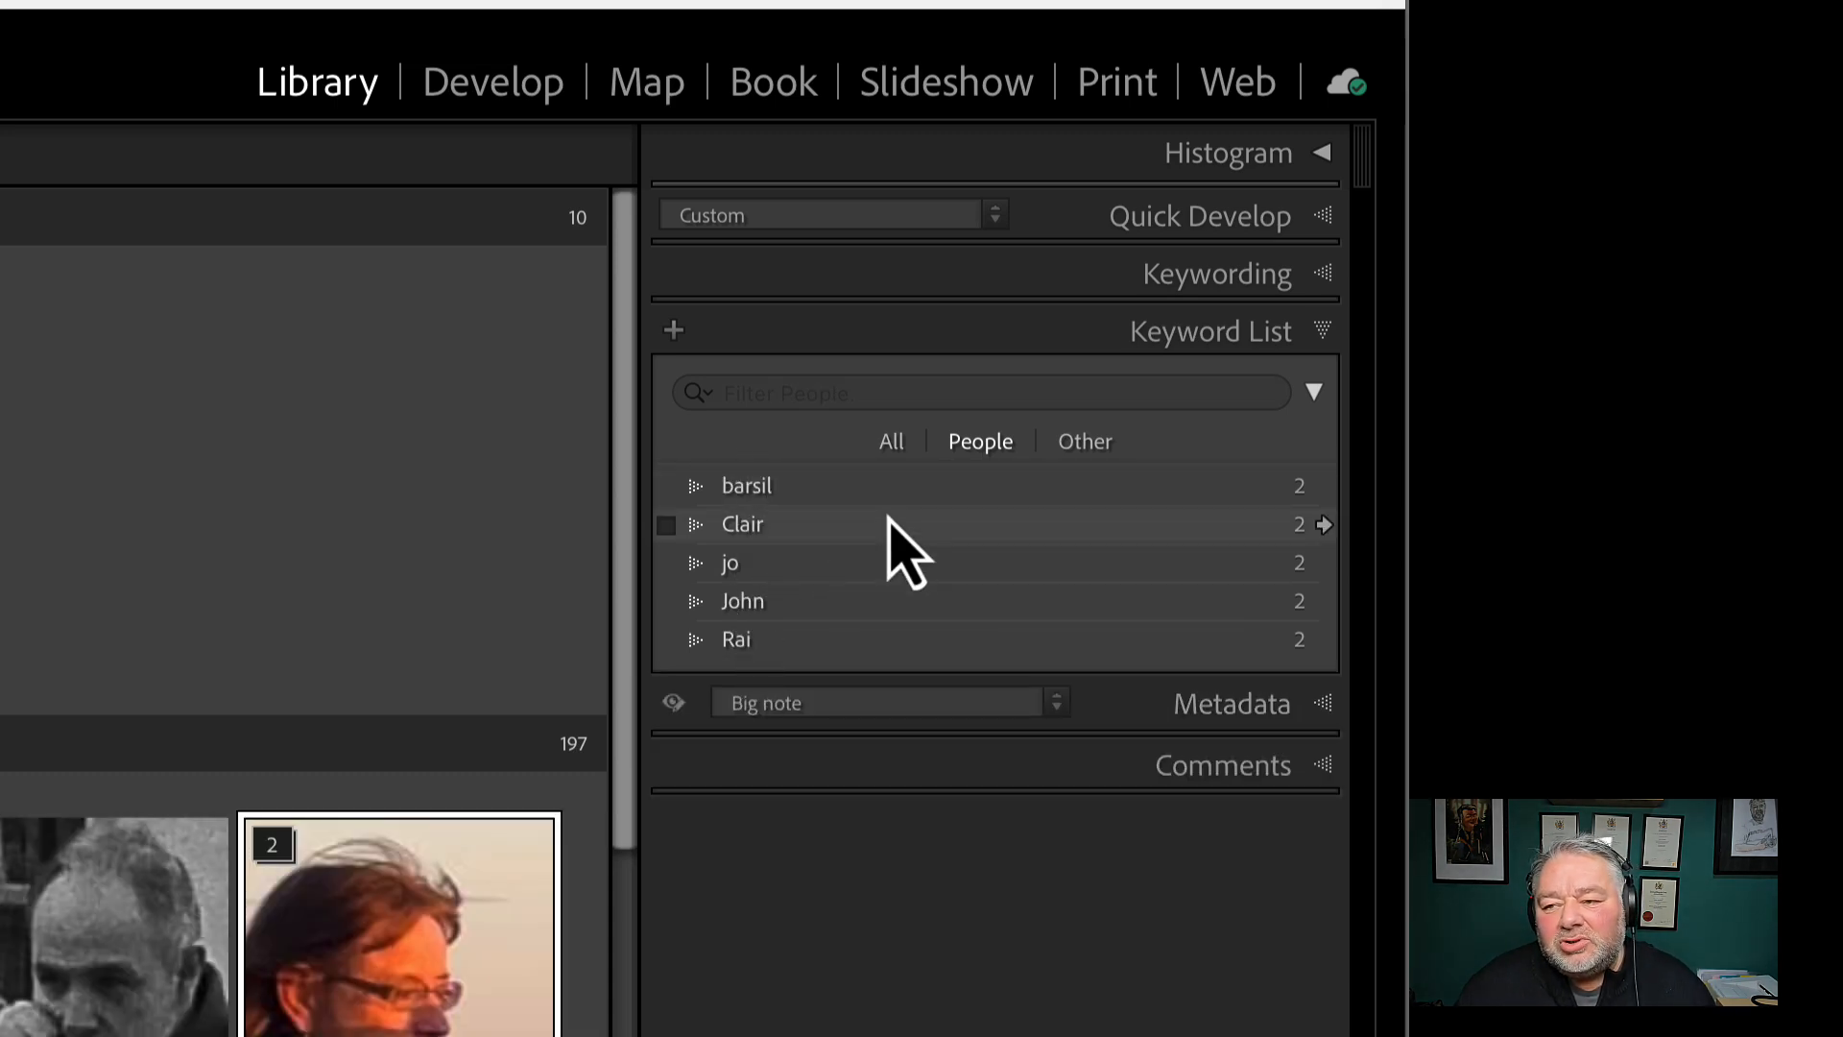
double_click(756, 533)
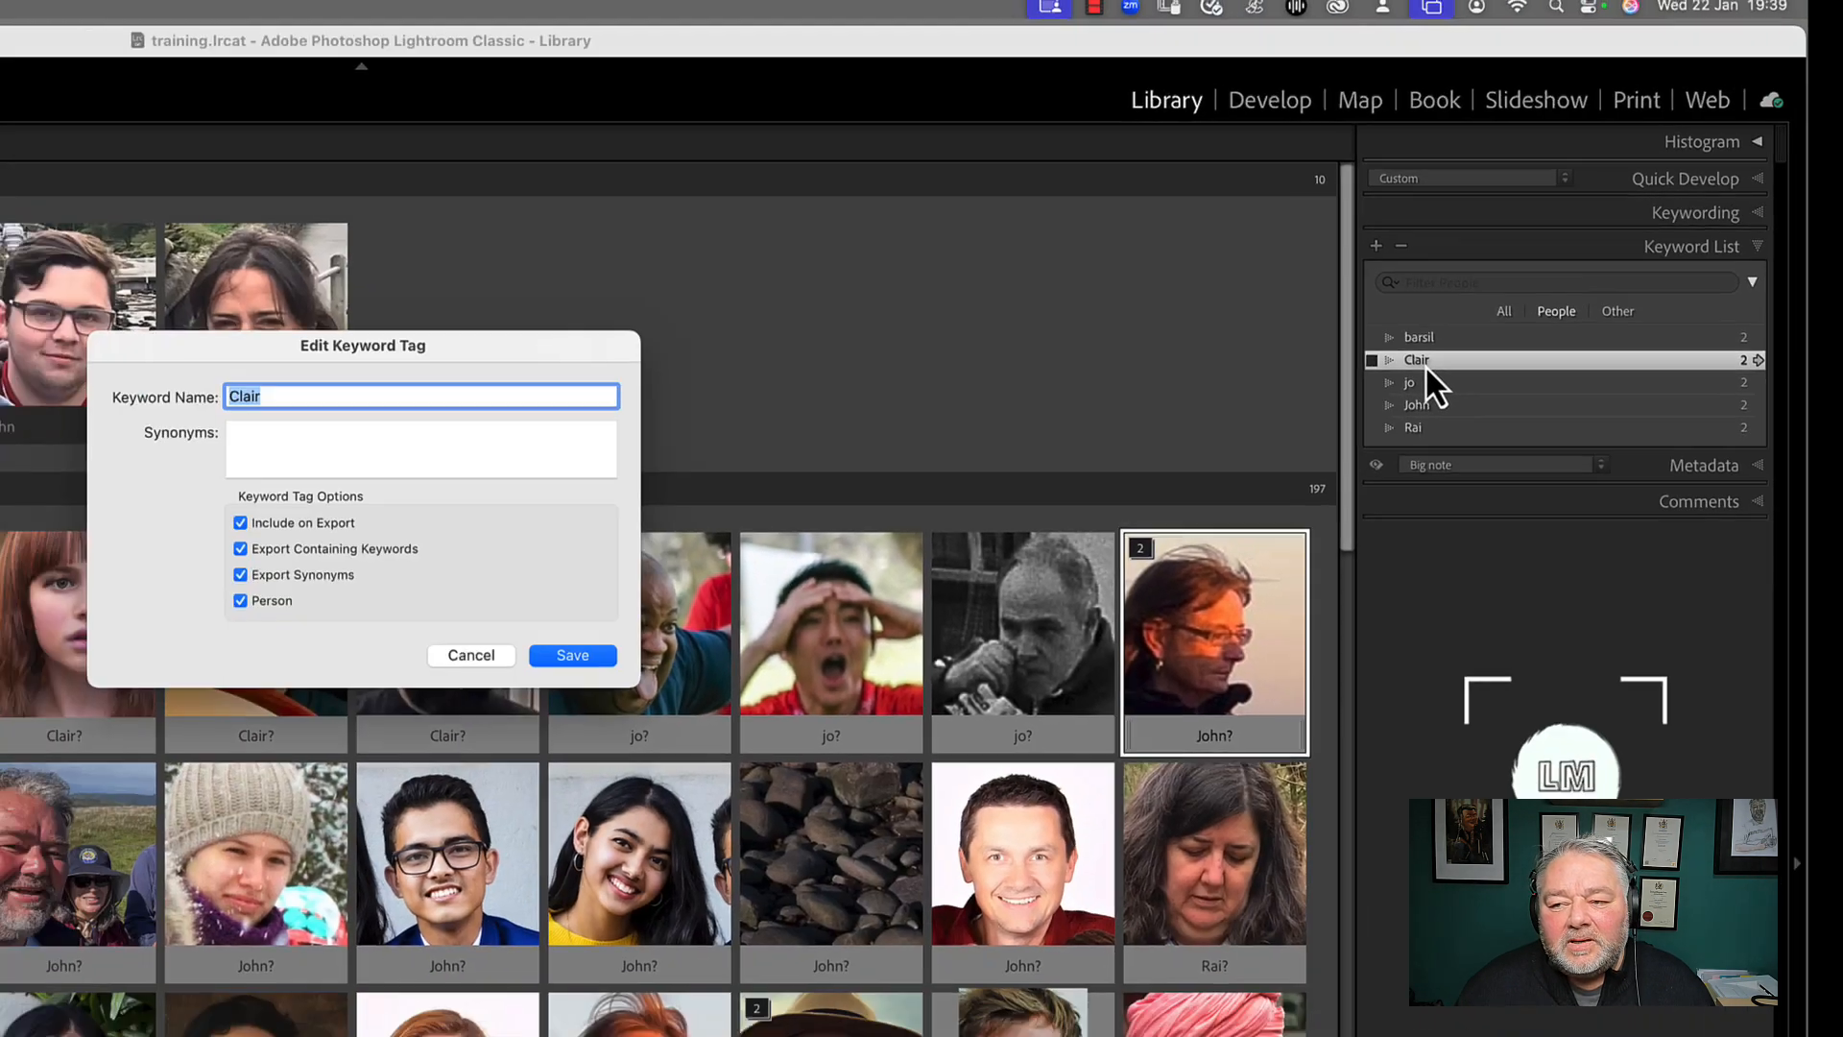
key(Right)
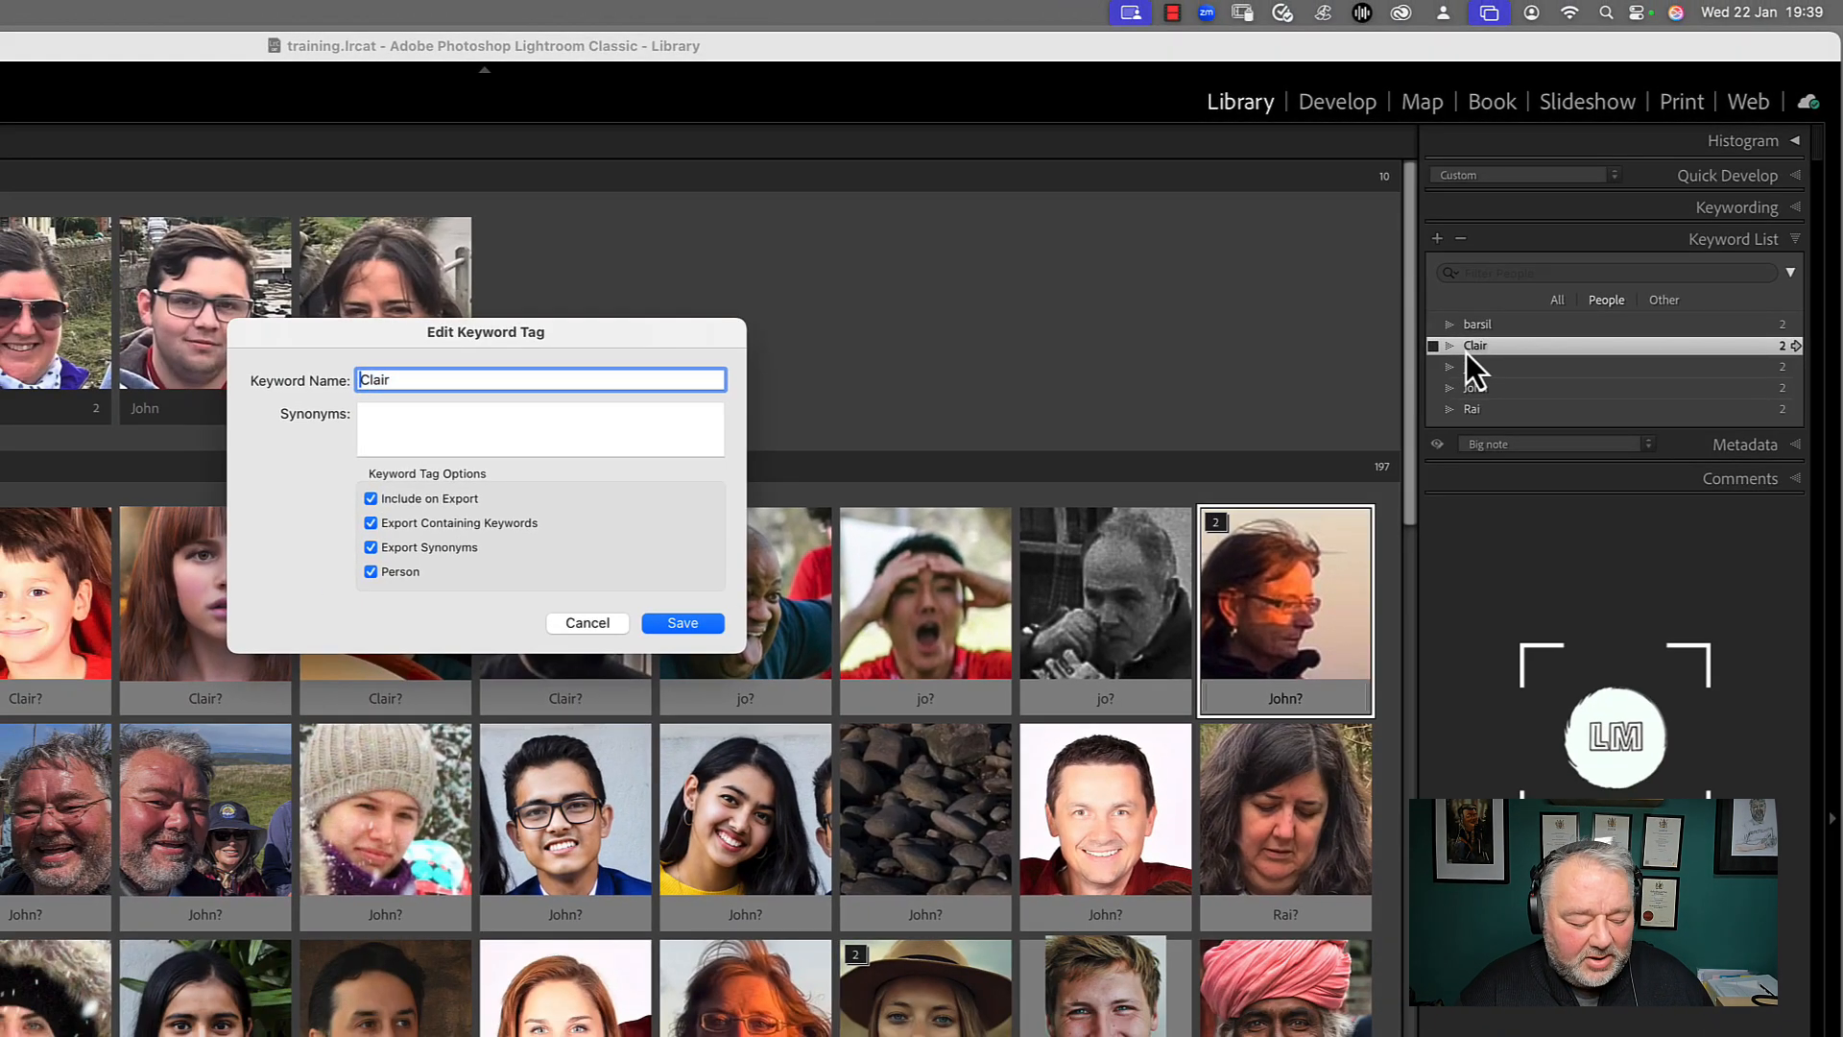
key(Delete)
text(c)
key(Return)
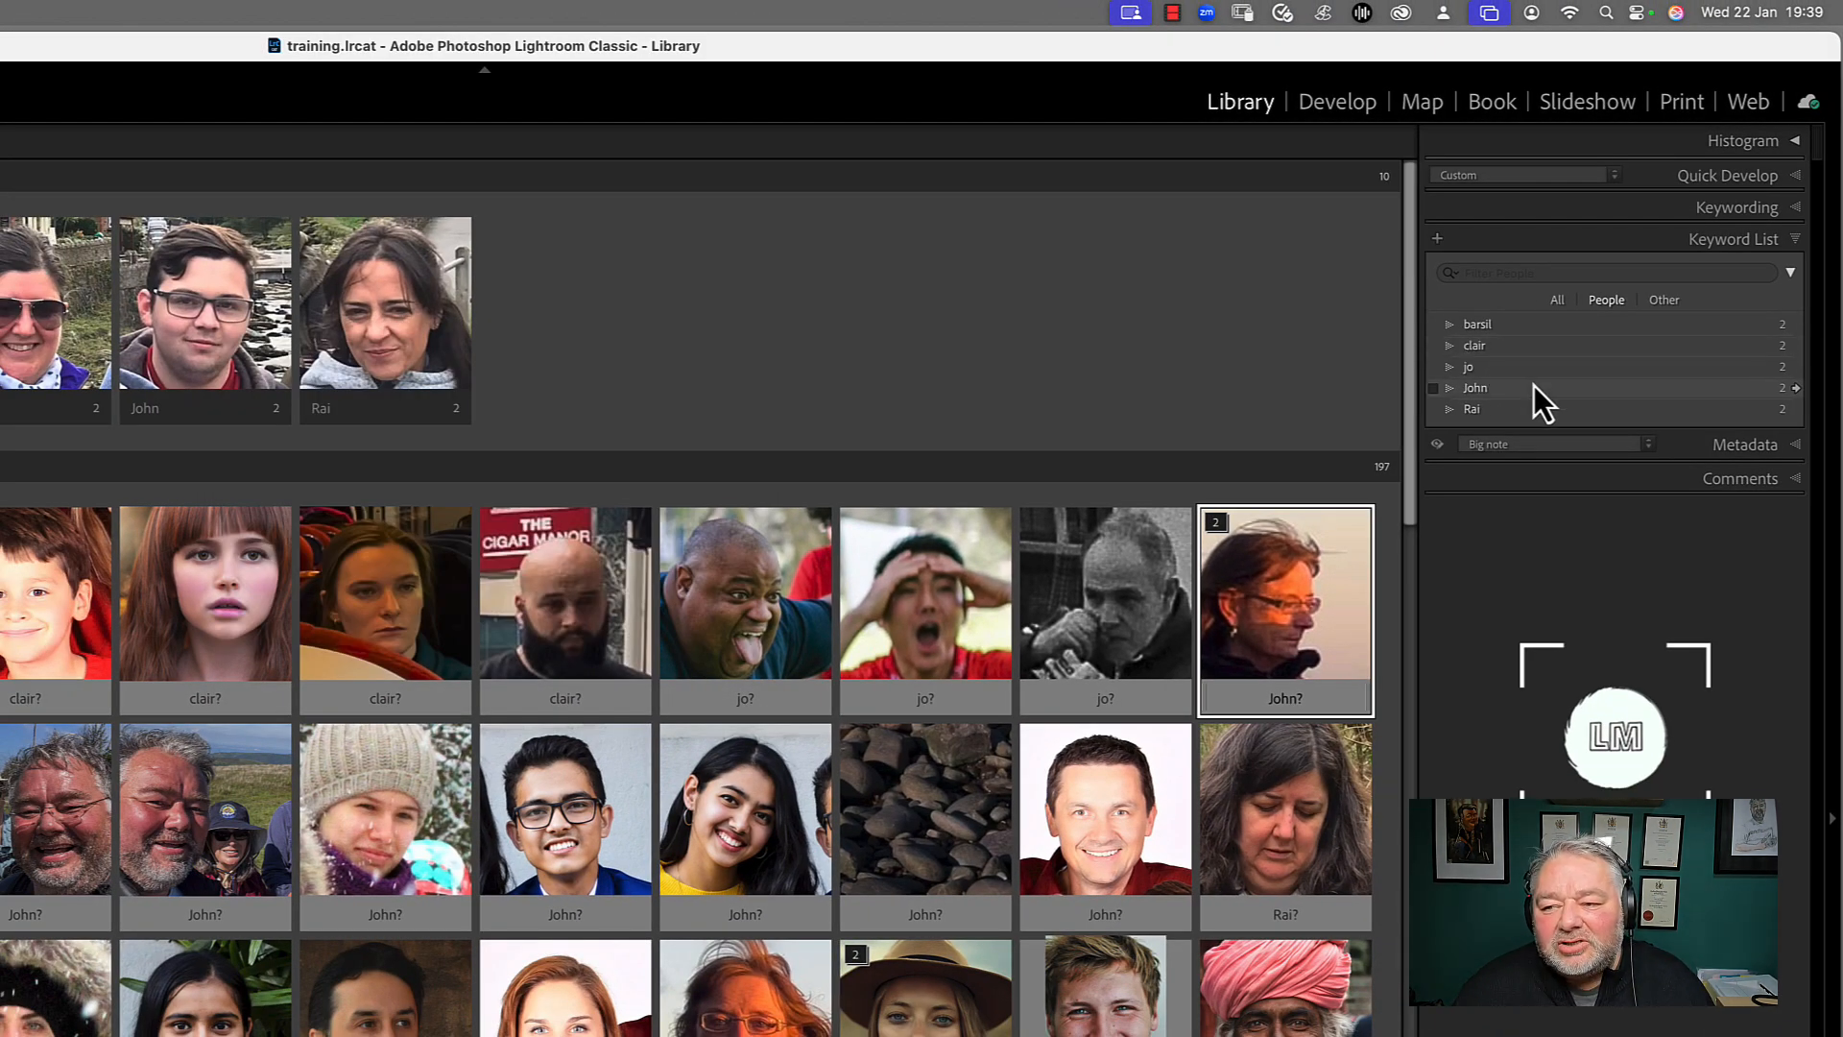
Create the keyword Family with all export options off, and the keyword Photography Friends with the default options
click(1438, 240)
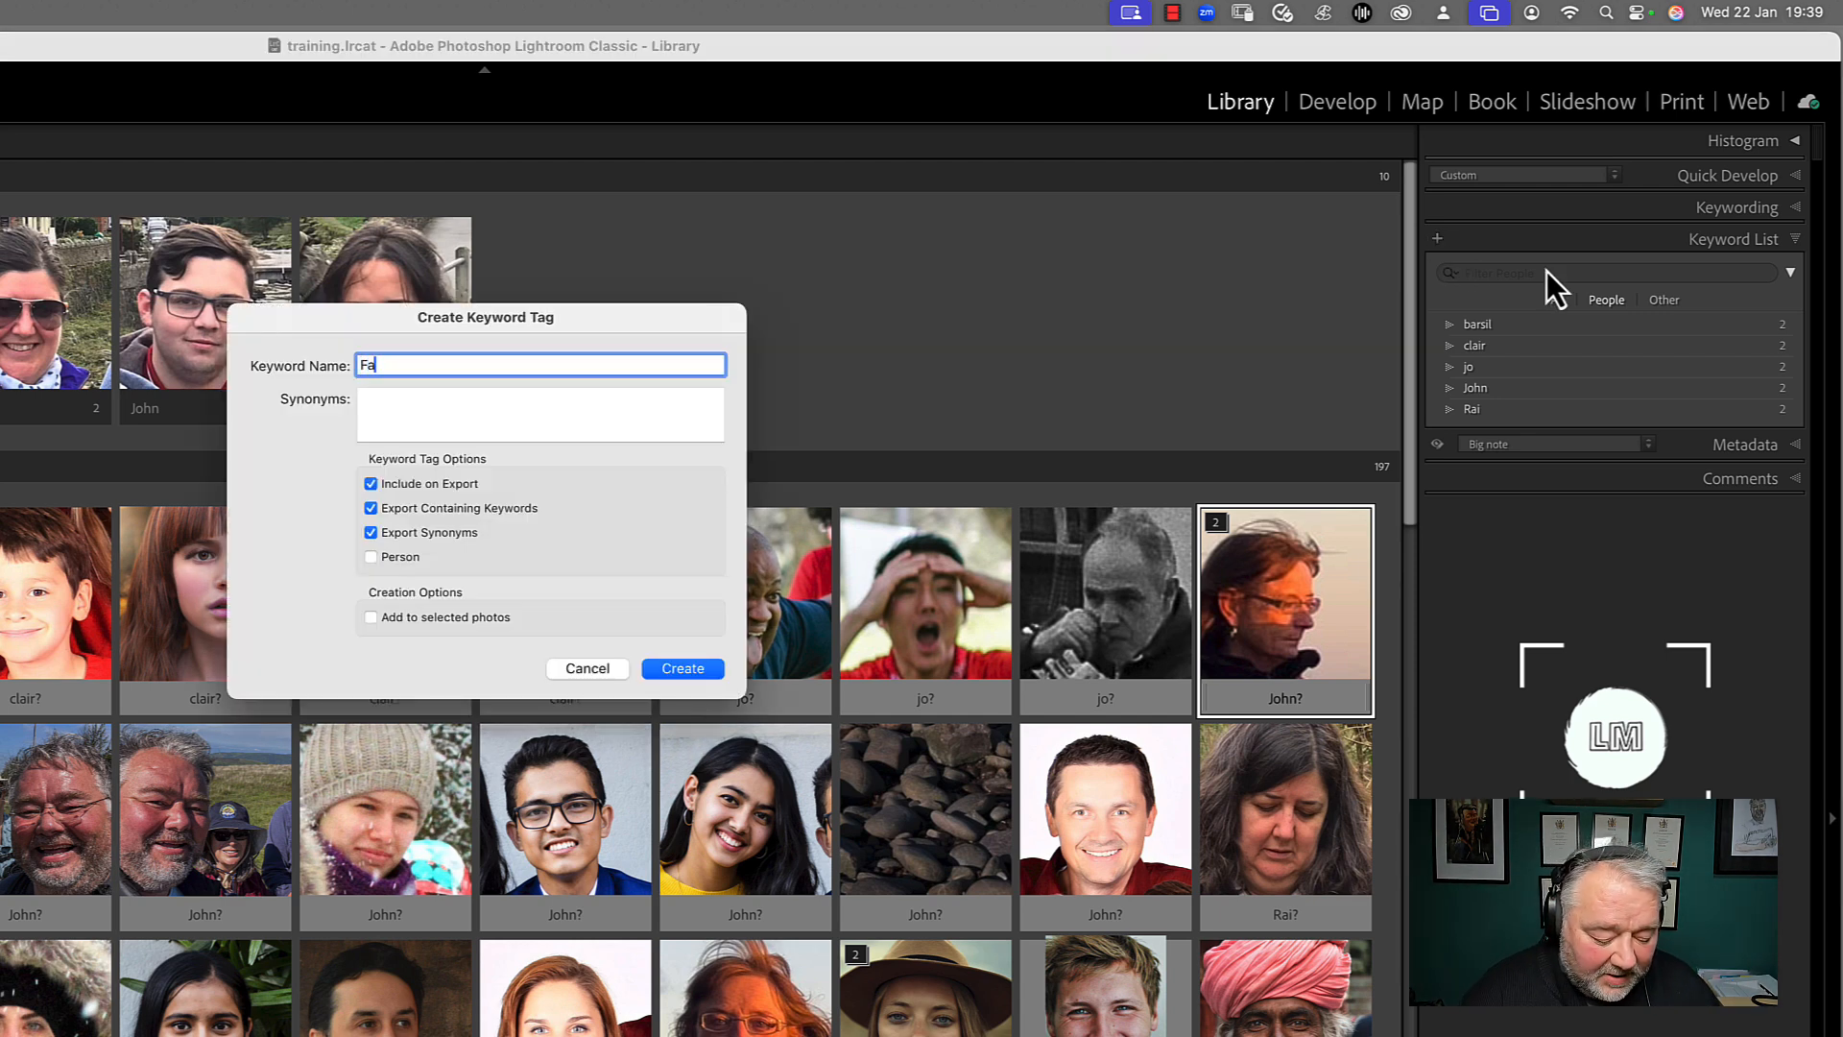
text(Family)
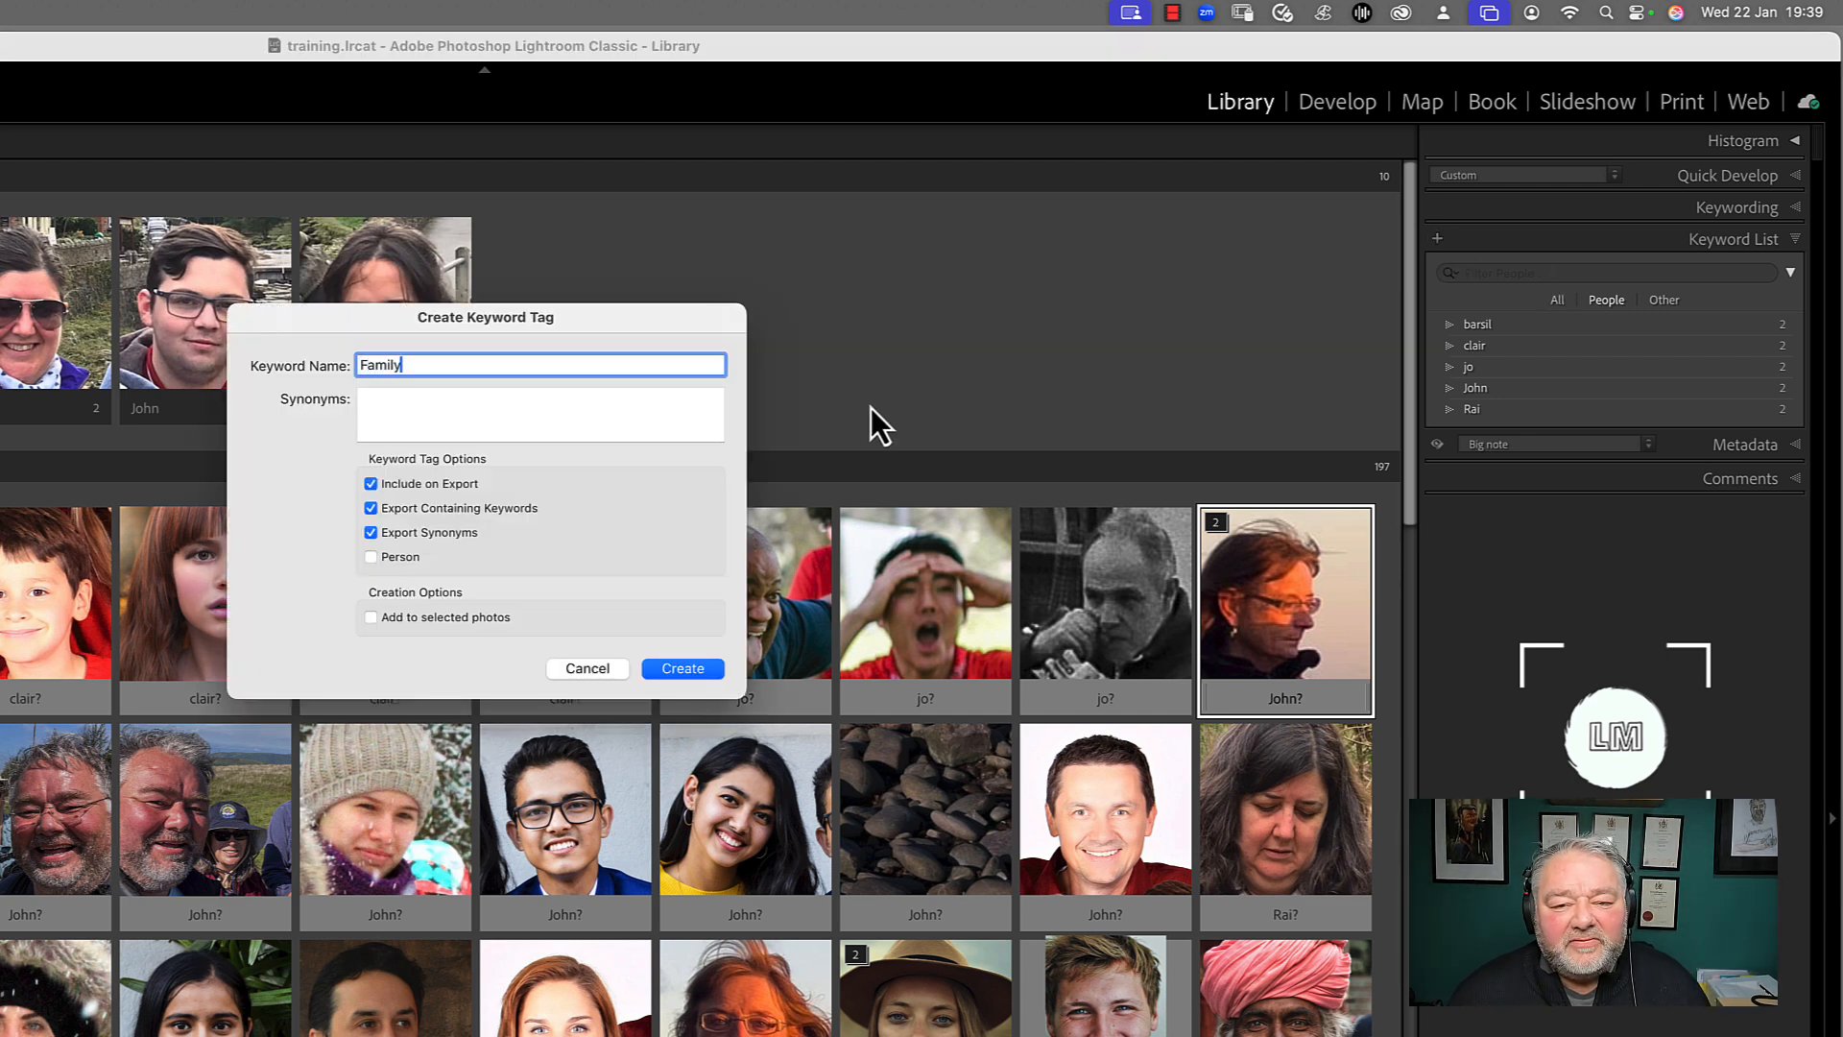
click(419, 485)
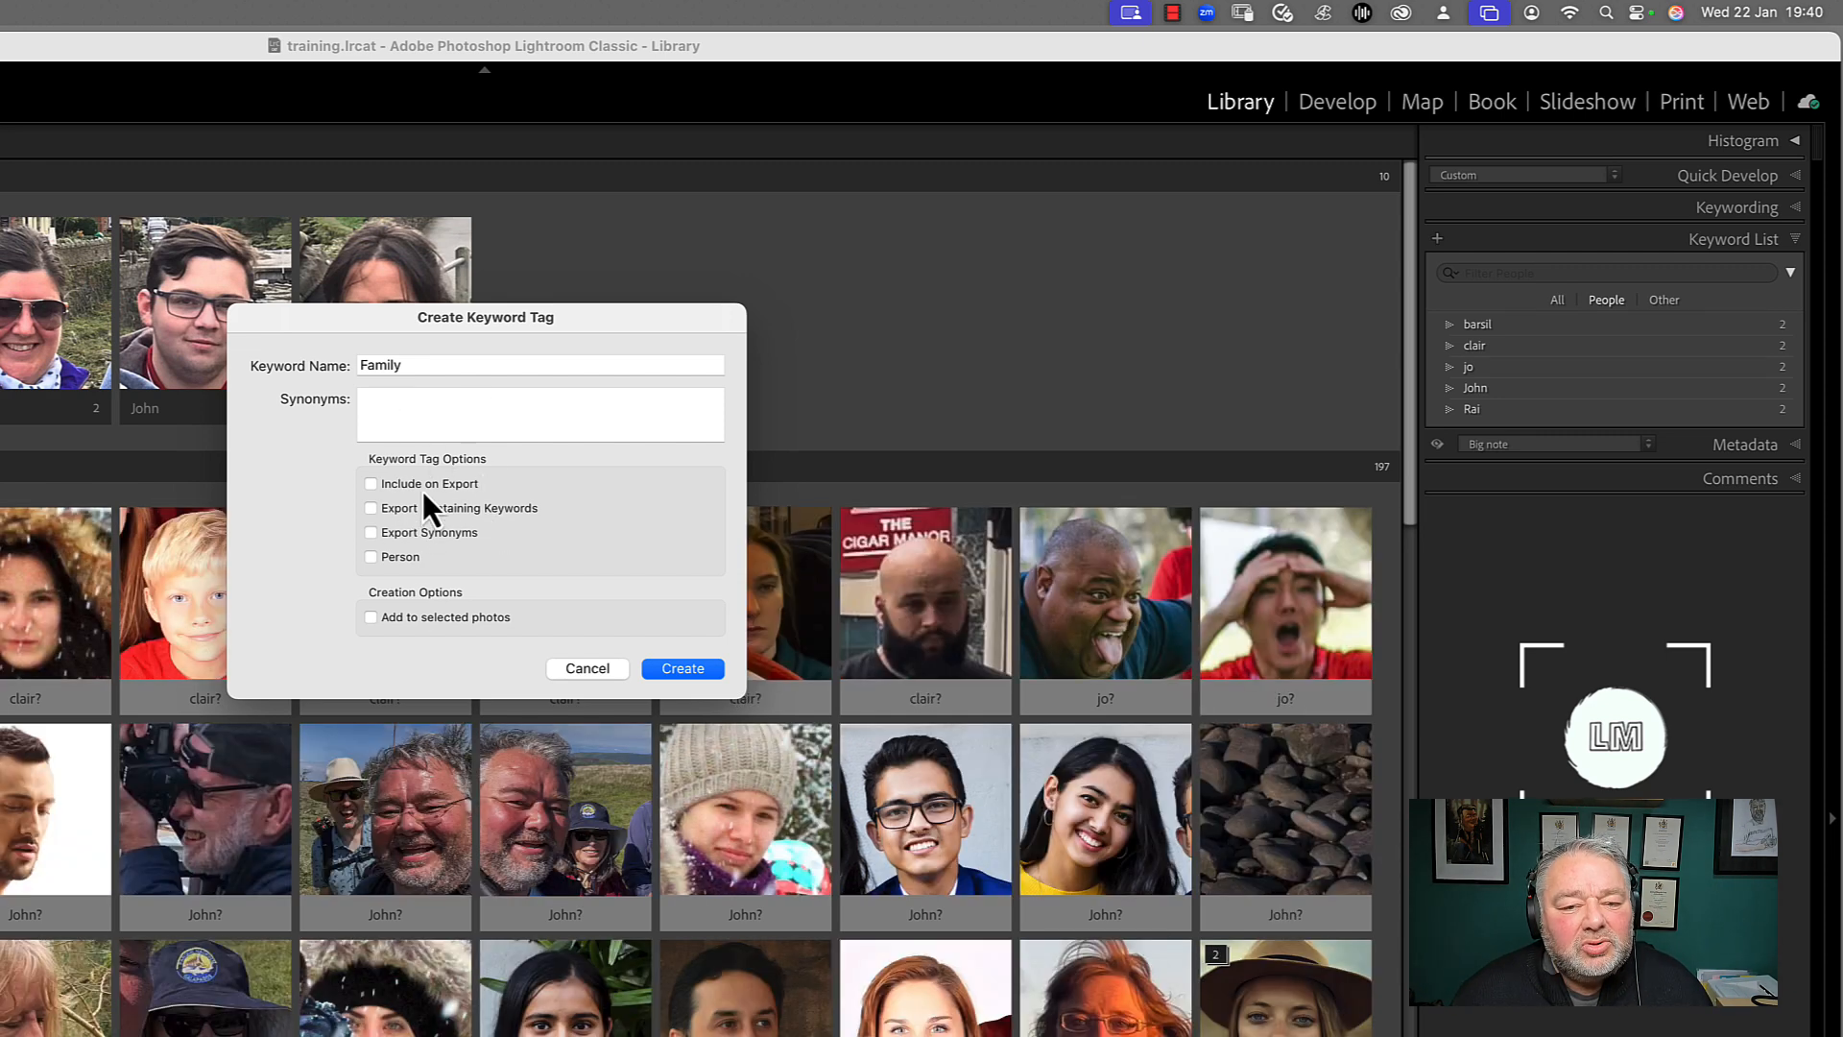
click(677, 668)
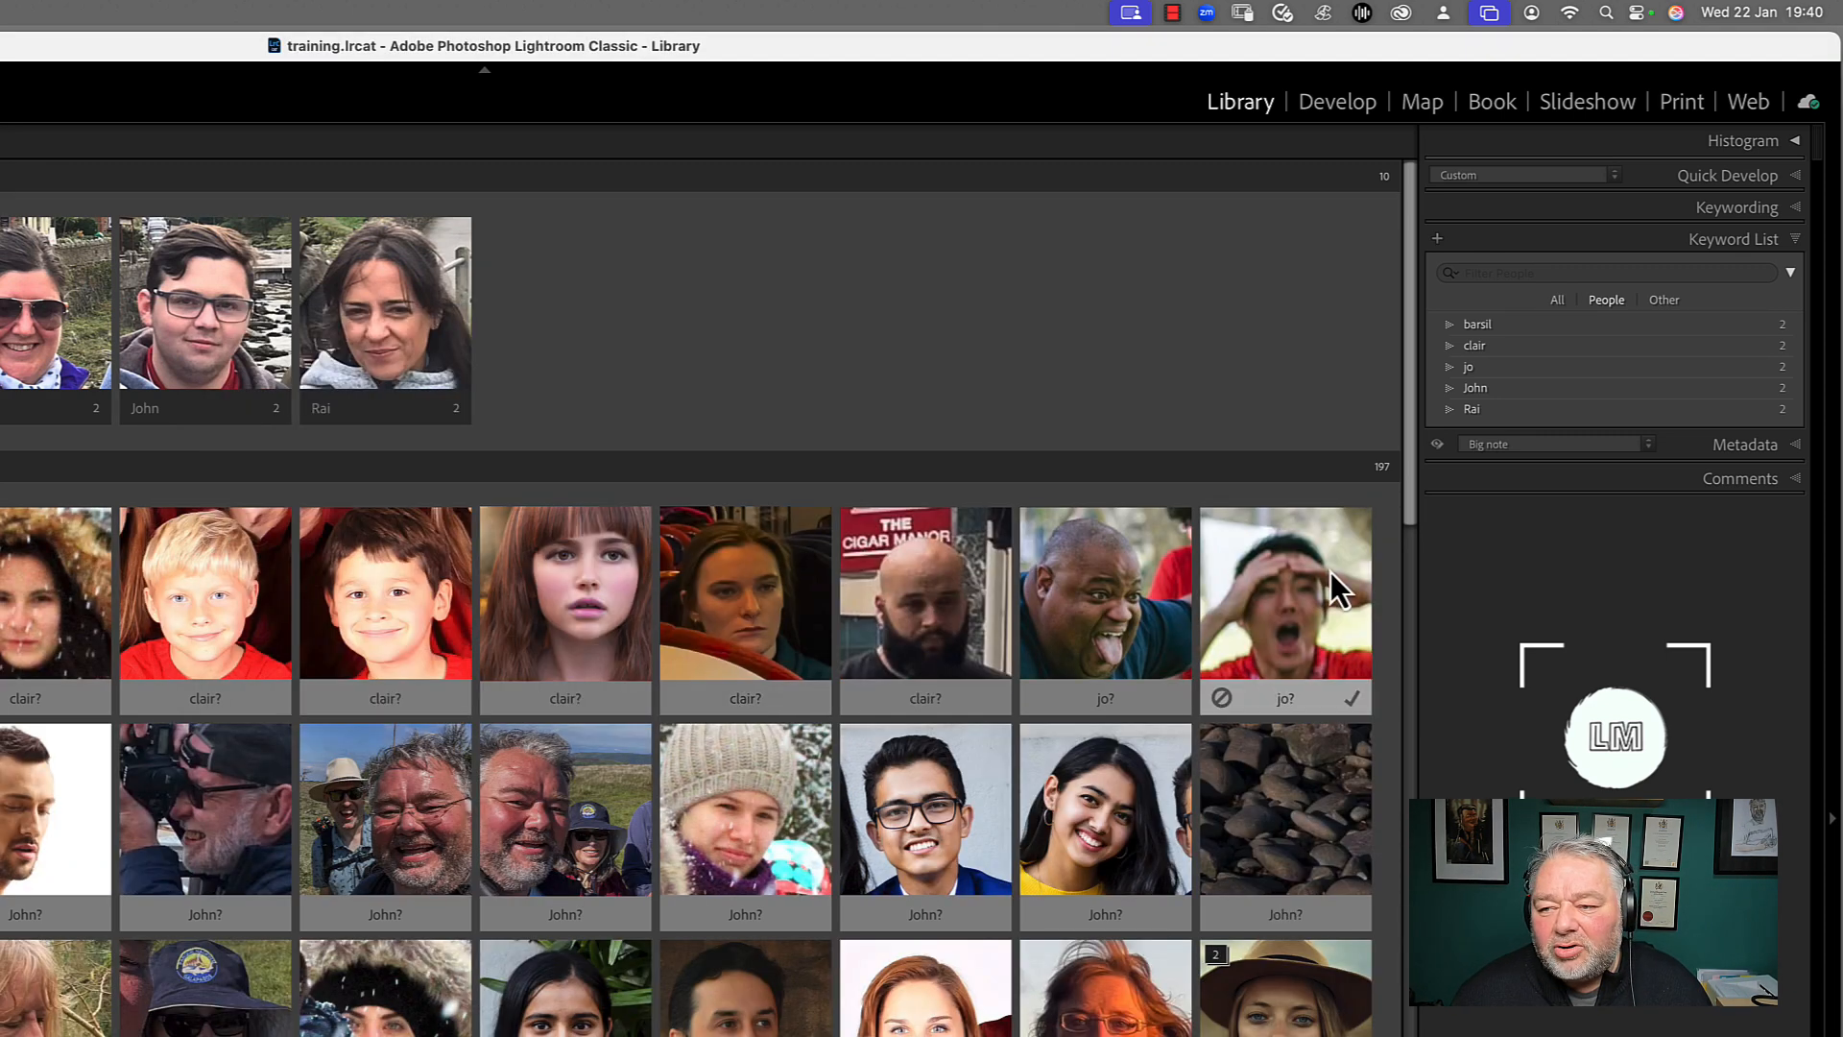
click(1438, 244)
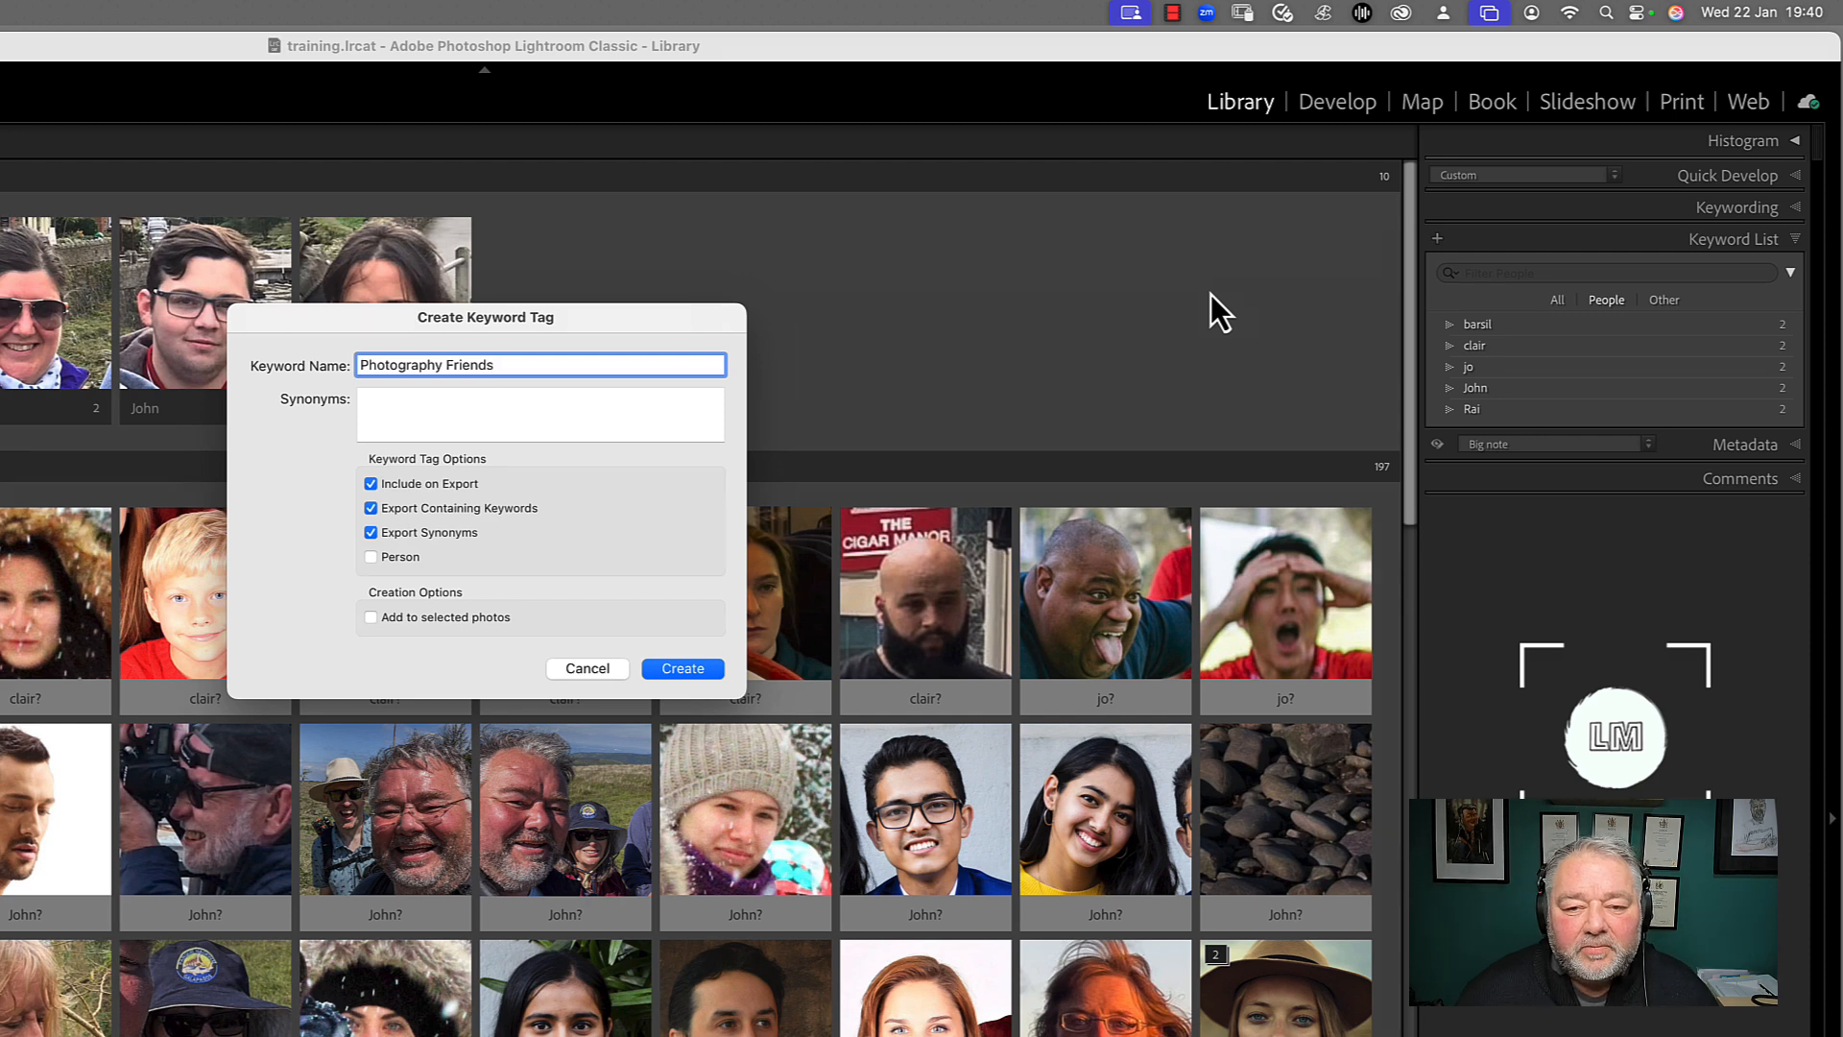
click(682, 672)
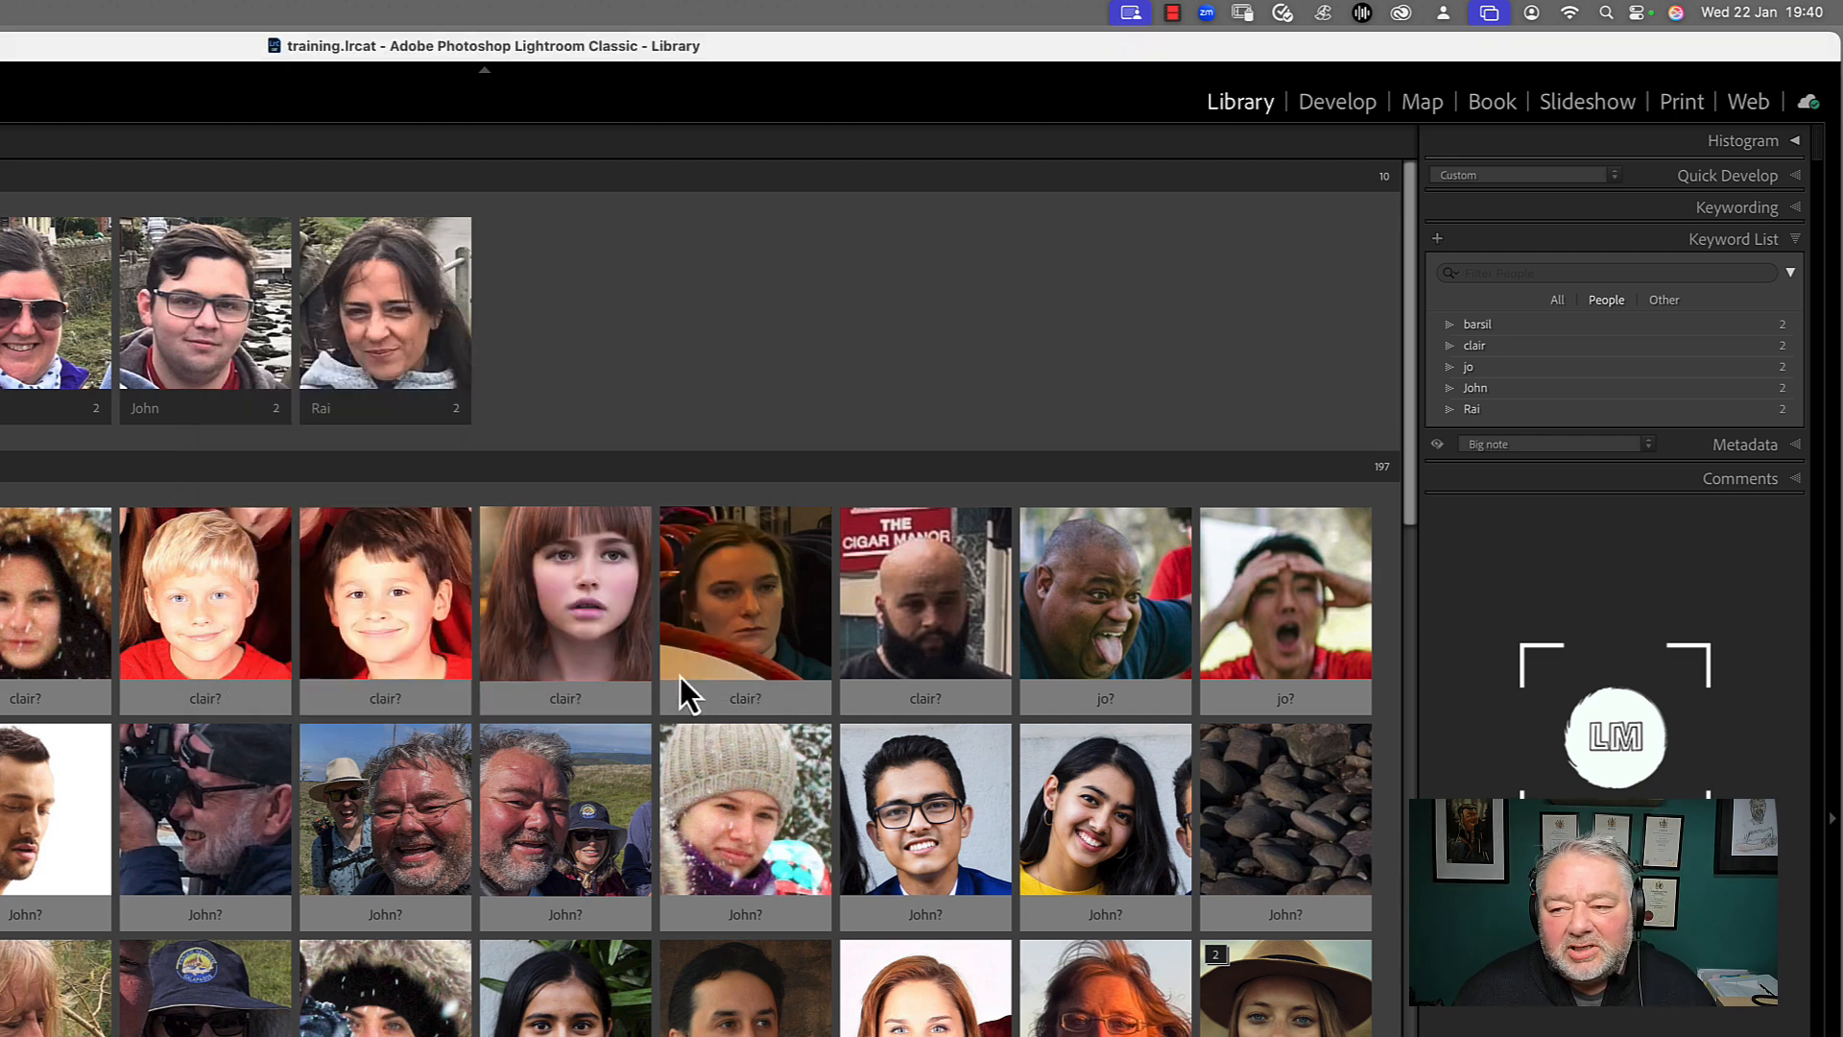
Show all keywords and nest the second and fourth people's keywords together under Photography Friends
click(1559, 302)
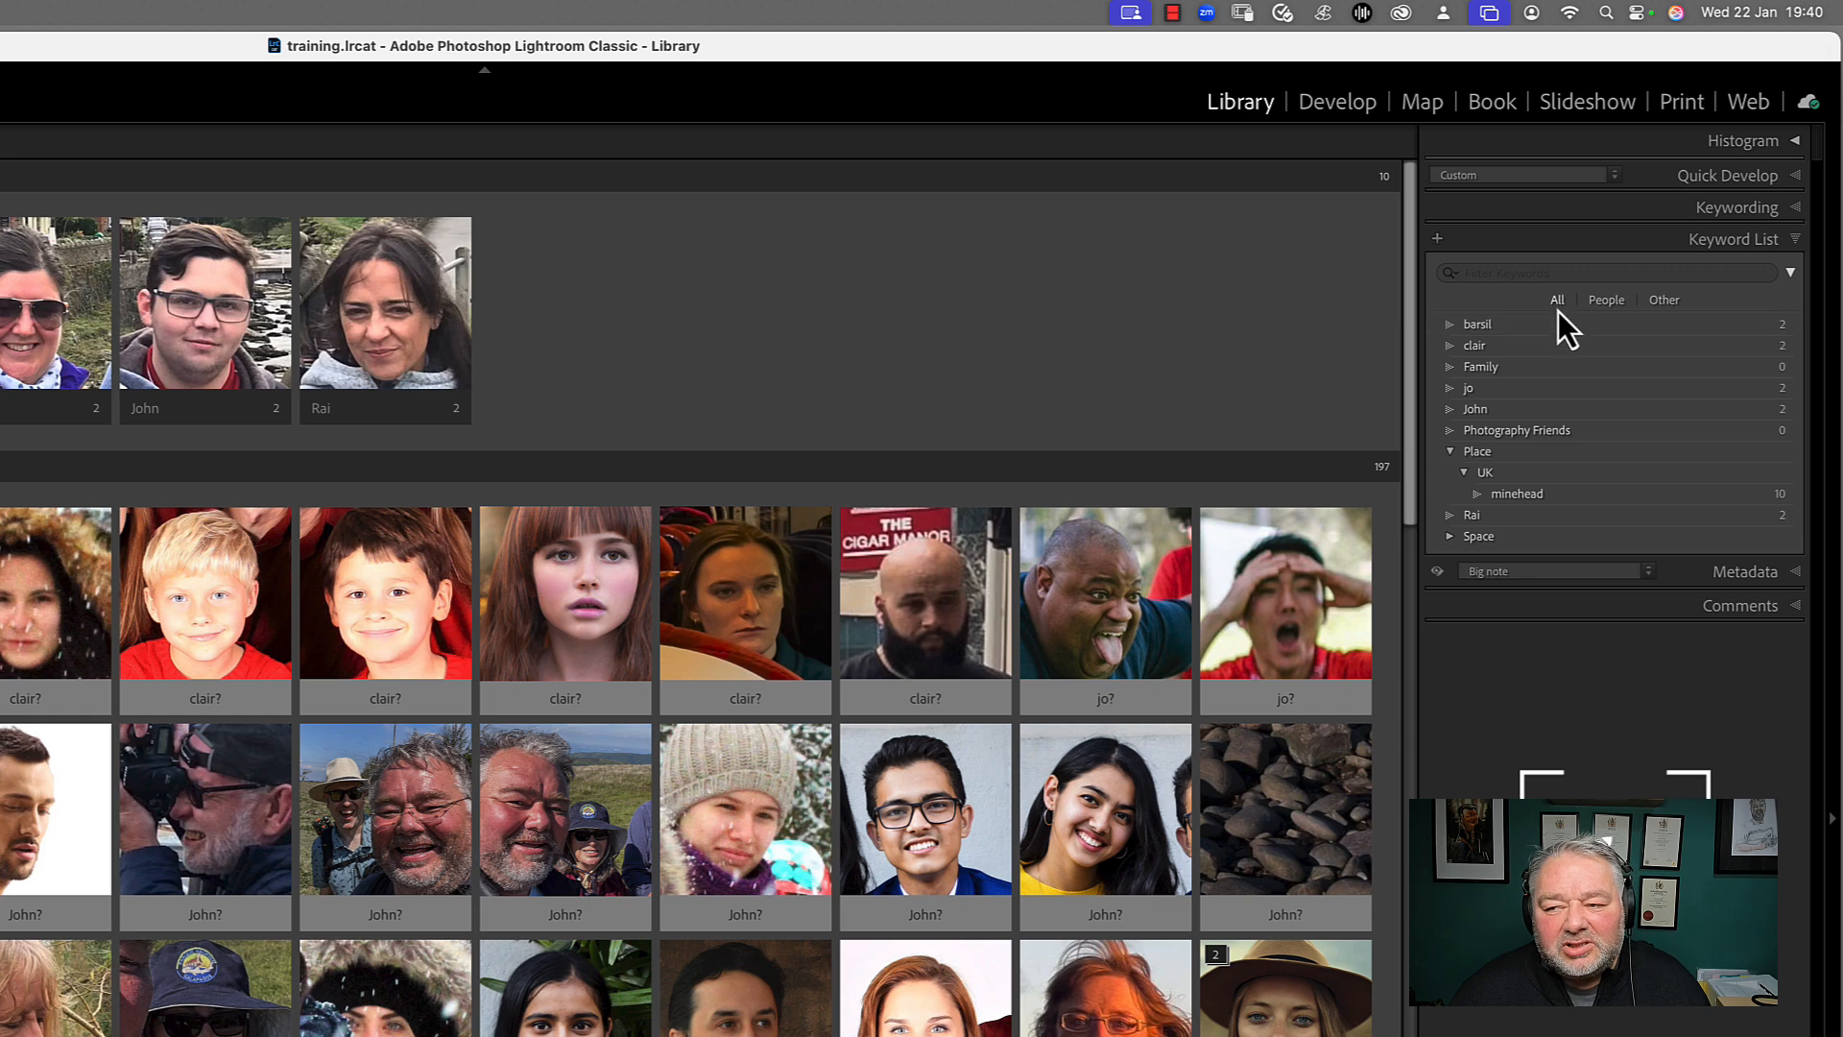
click(1499, 413)
super+click(1491, 350)
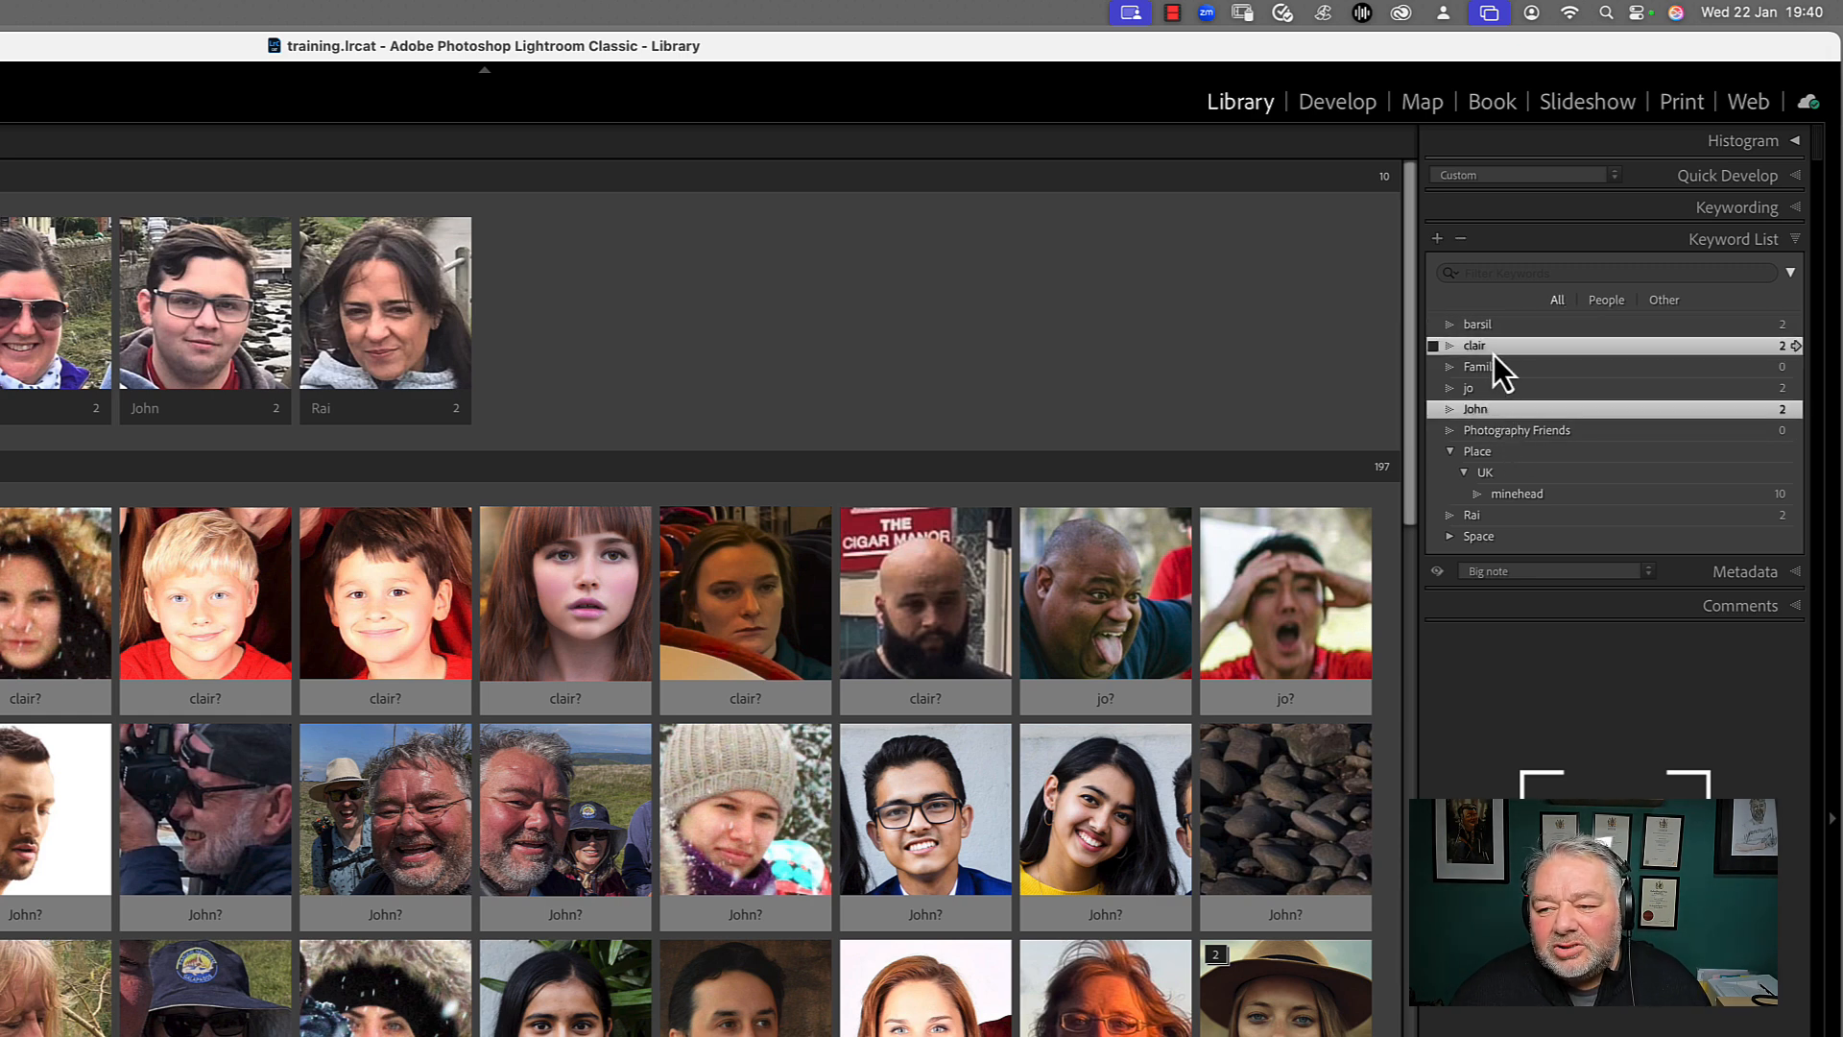
drag(1489, 416, 1502, 430)
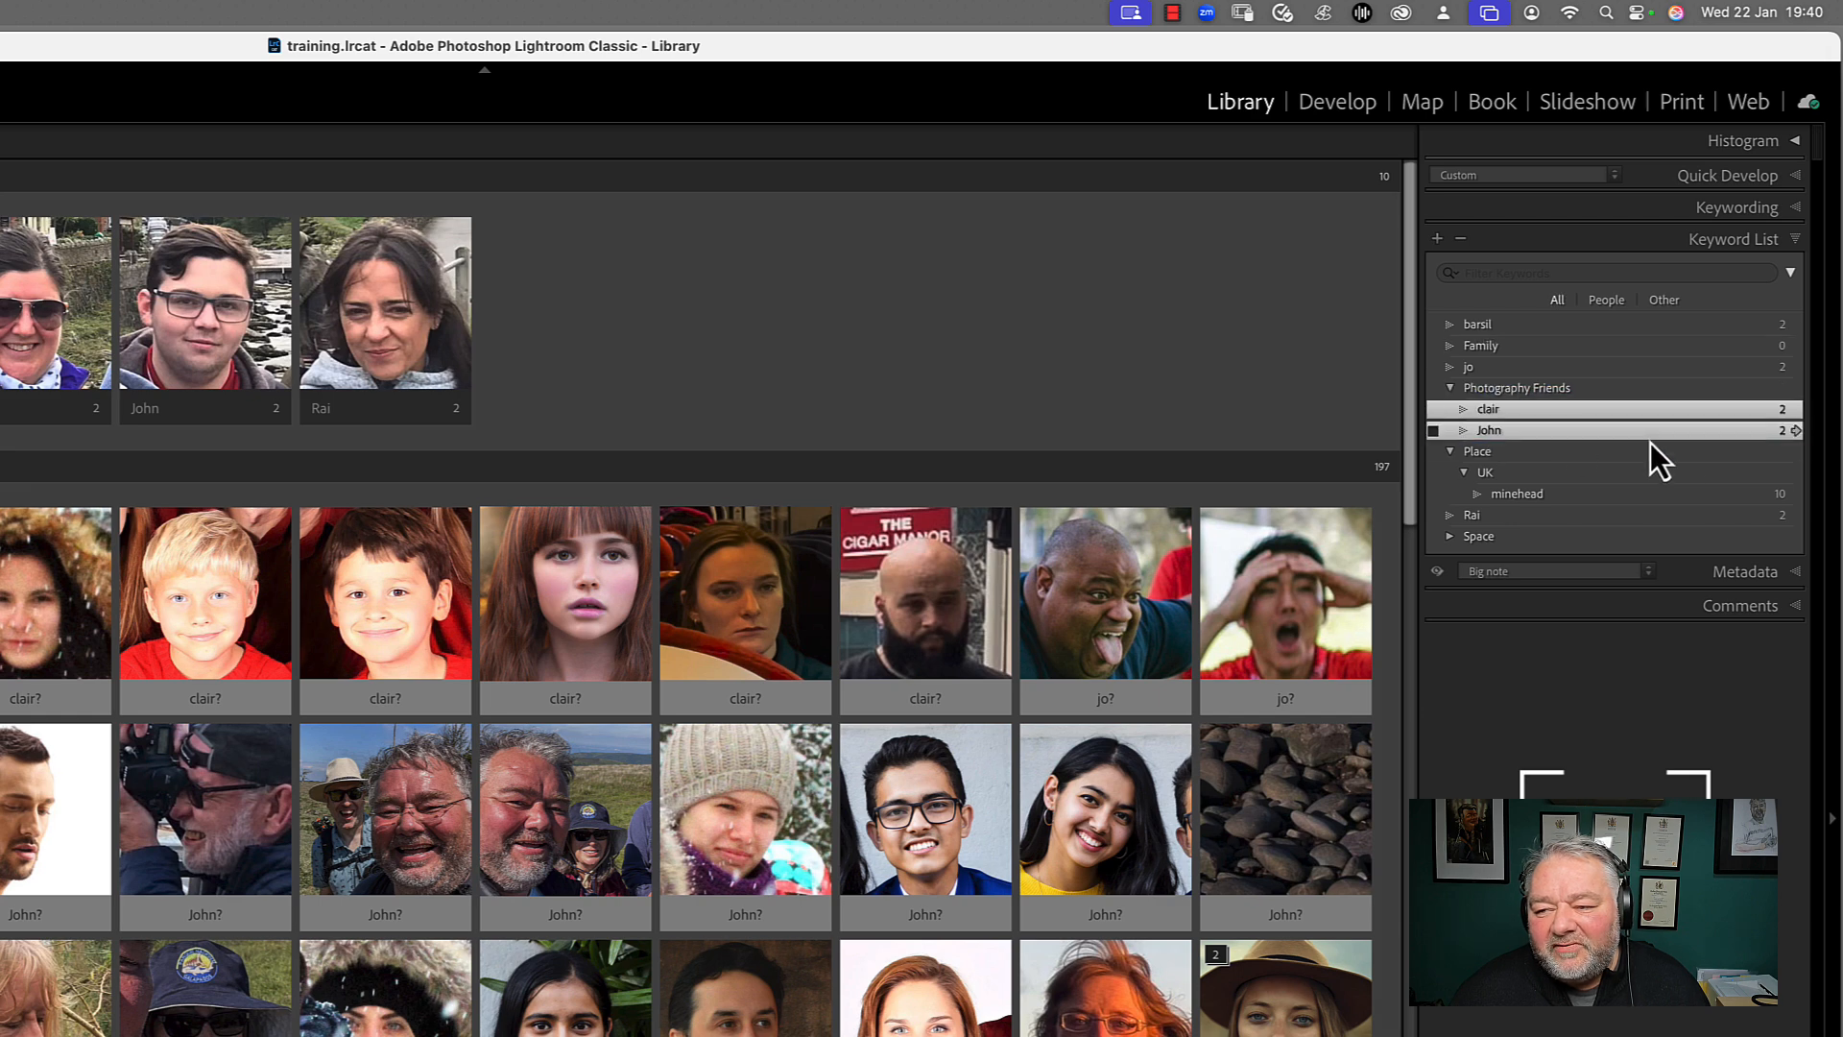
click(1448, 390)
Nest the first and third people's keywords under Family and collapse the Place keyword
click(1474, 370)
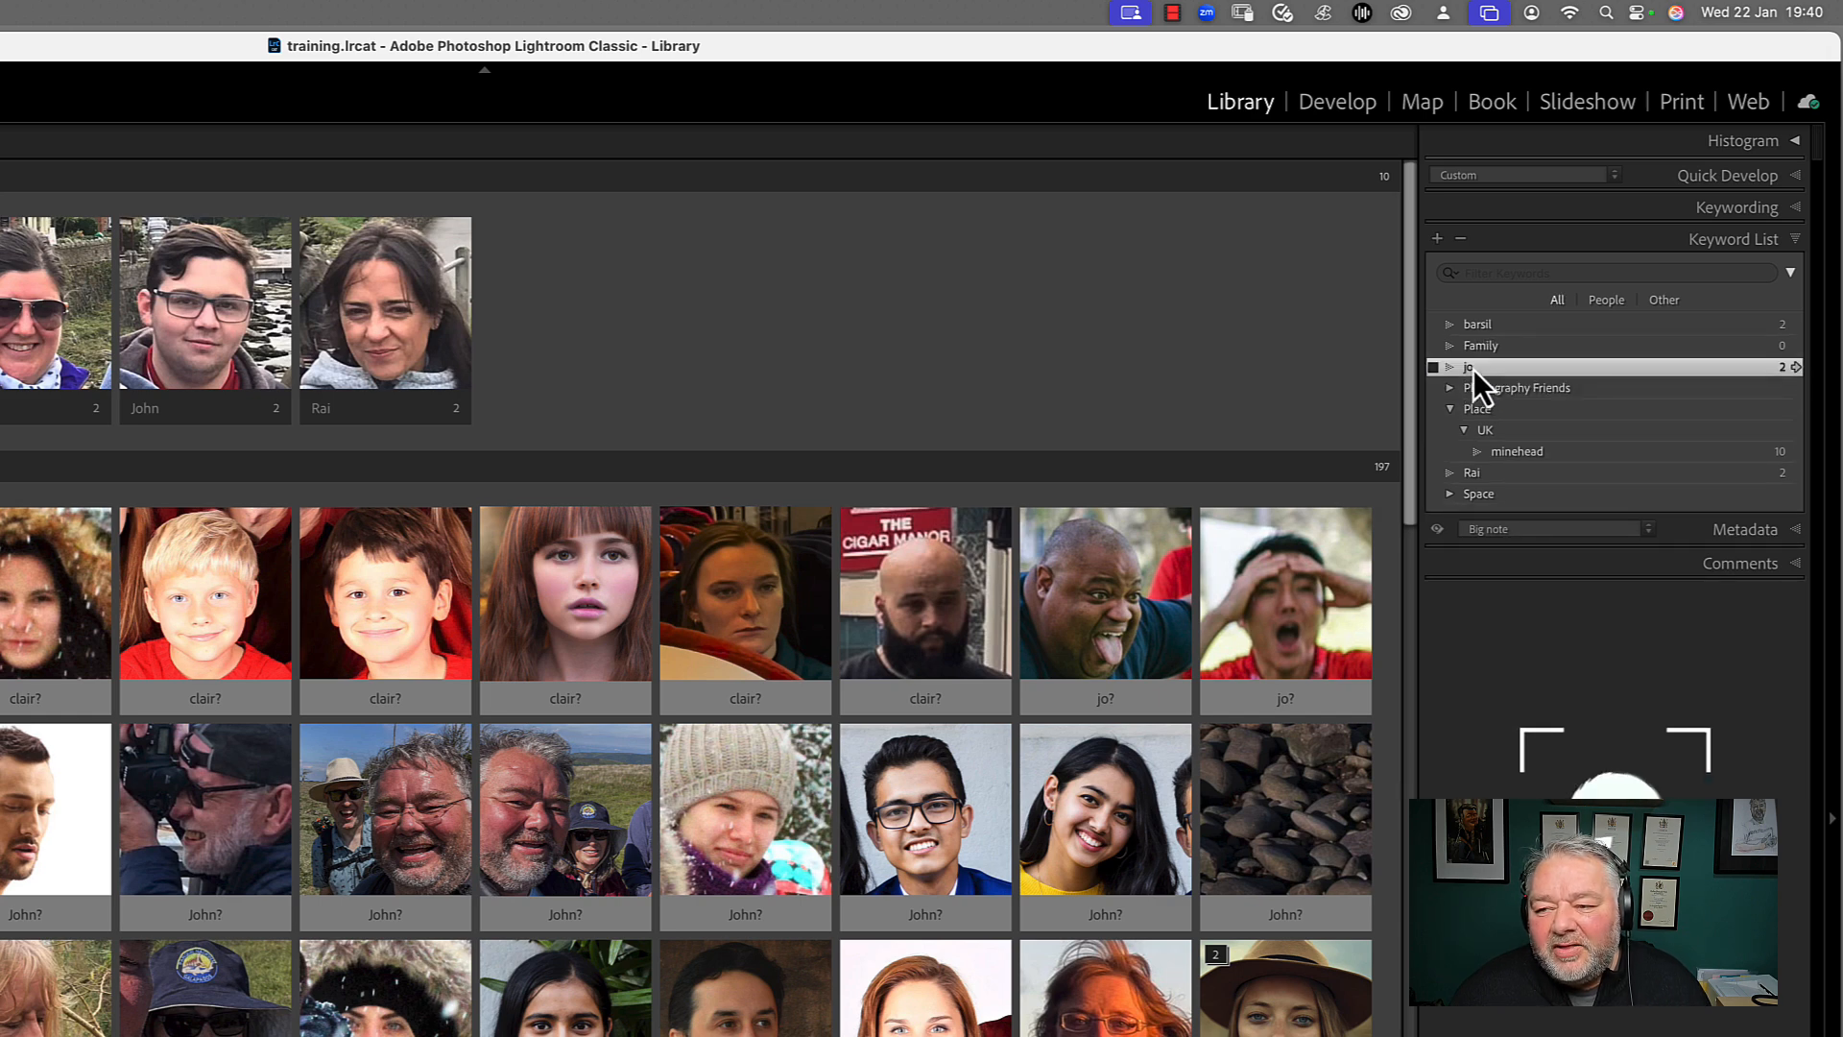
mouse_move(1472, 371)
mouse_down()
mouse_move(1487, 324)
mouse_move(1494, 342)
mouse_up()
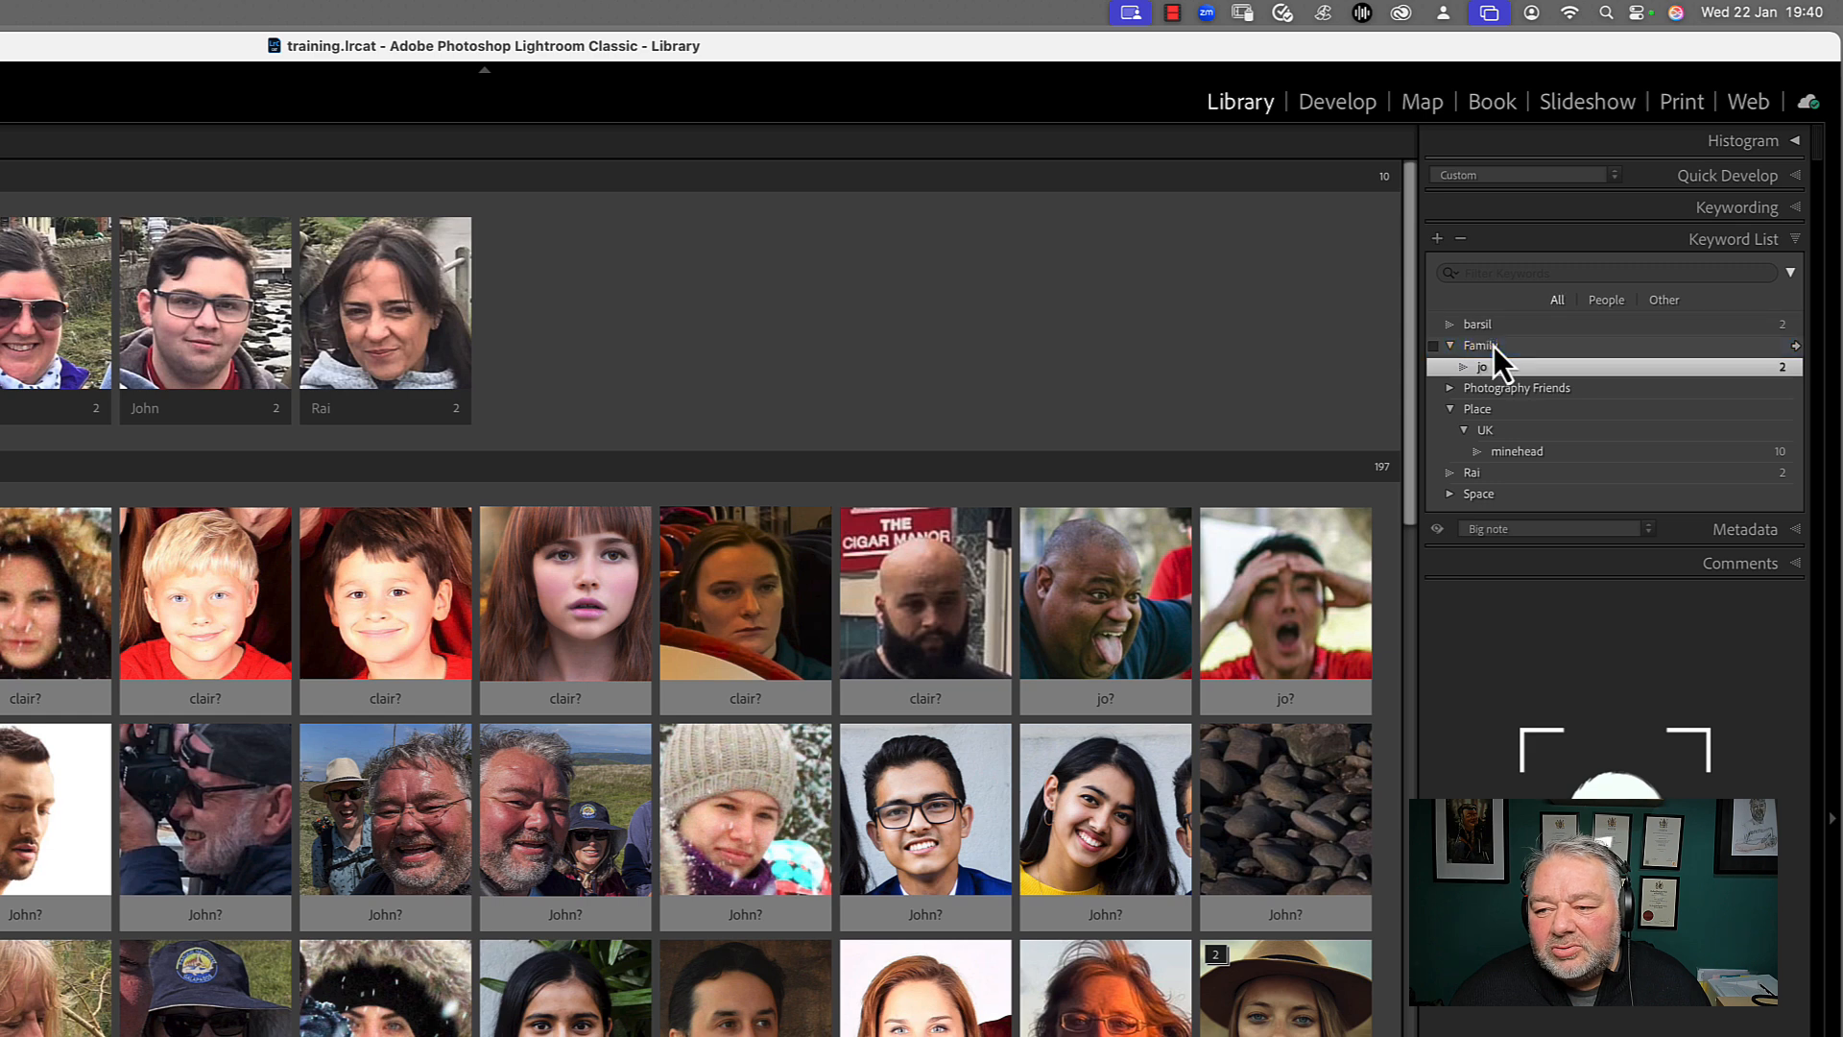
click(1450, 410)
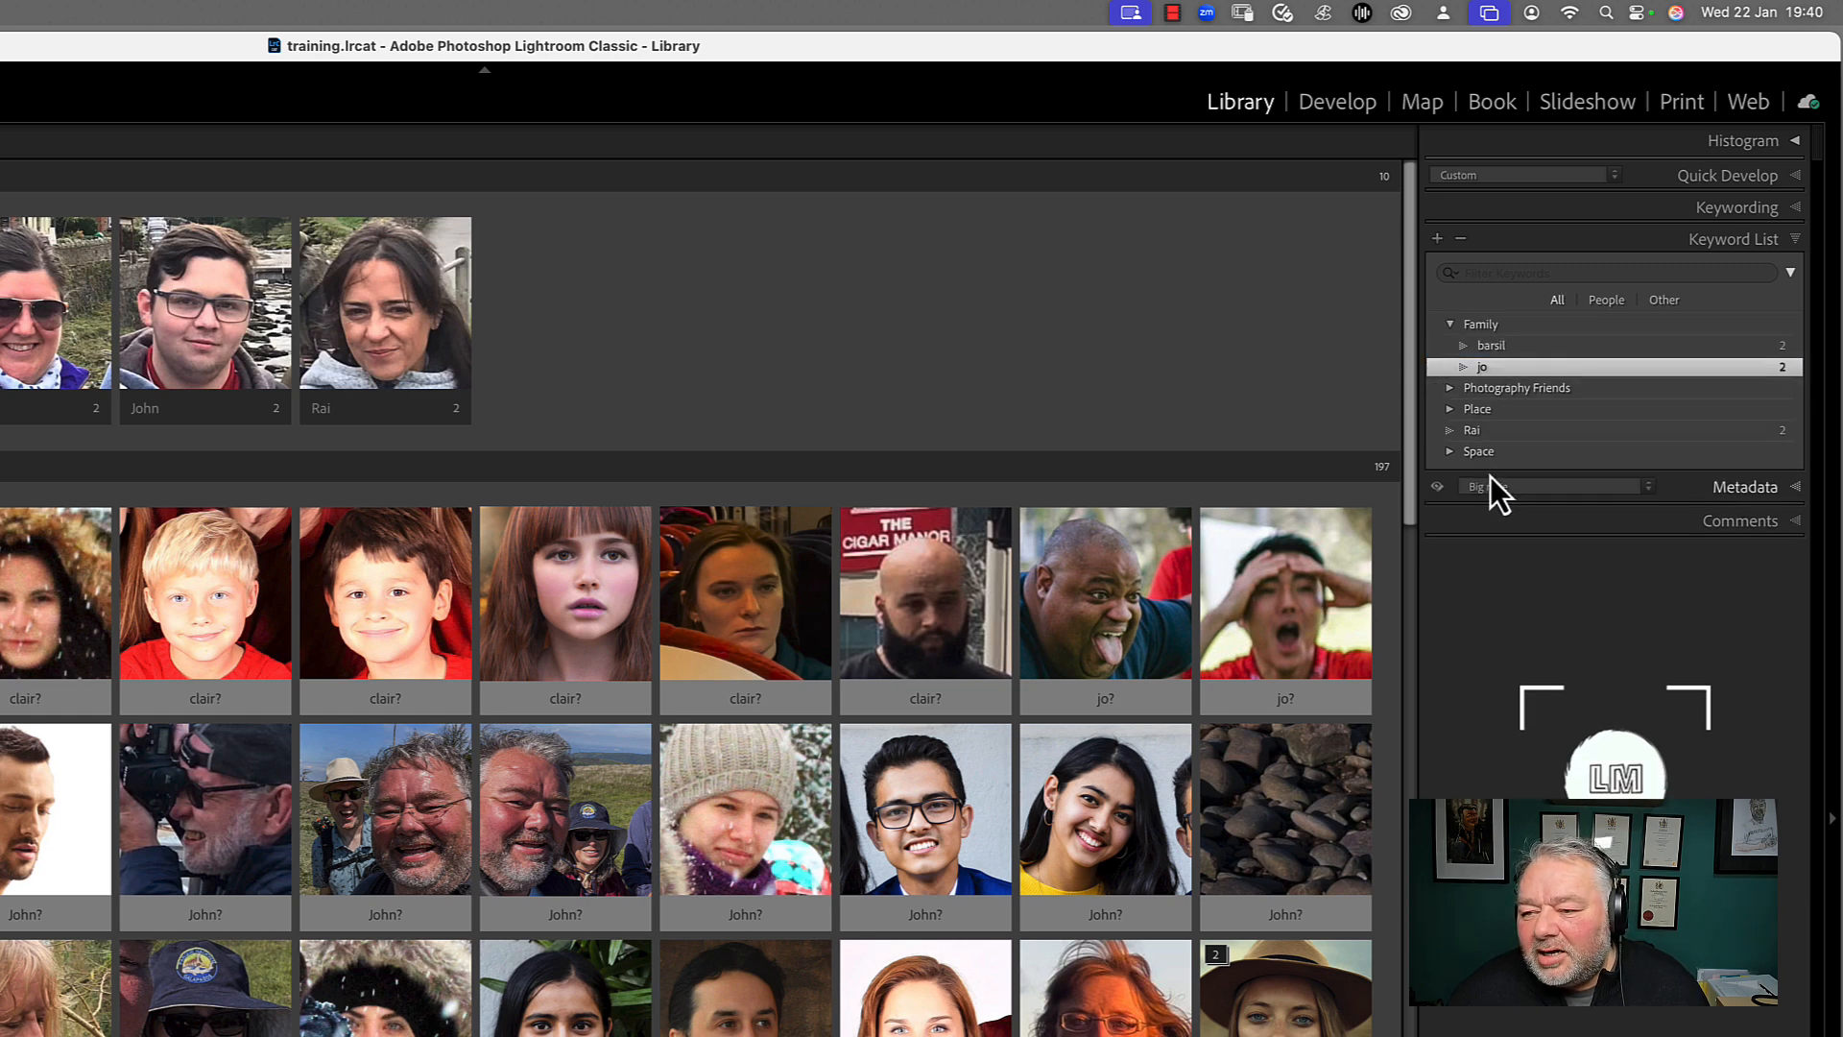
Change the remaining ungrouped person's keyword to start with a lowercase r and nest it under Photography Friends
click(1473, 432)
double_click(1477, 434)
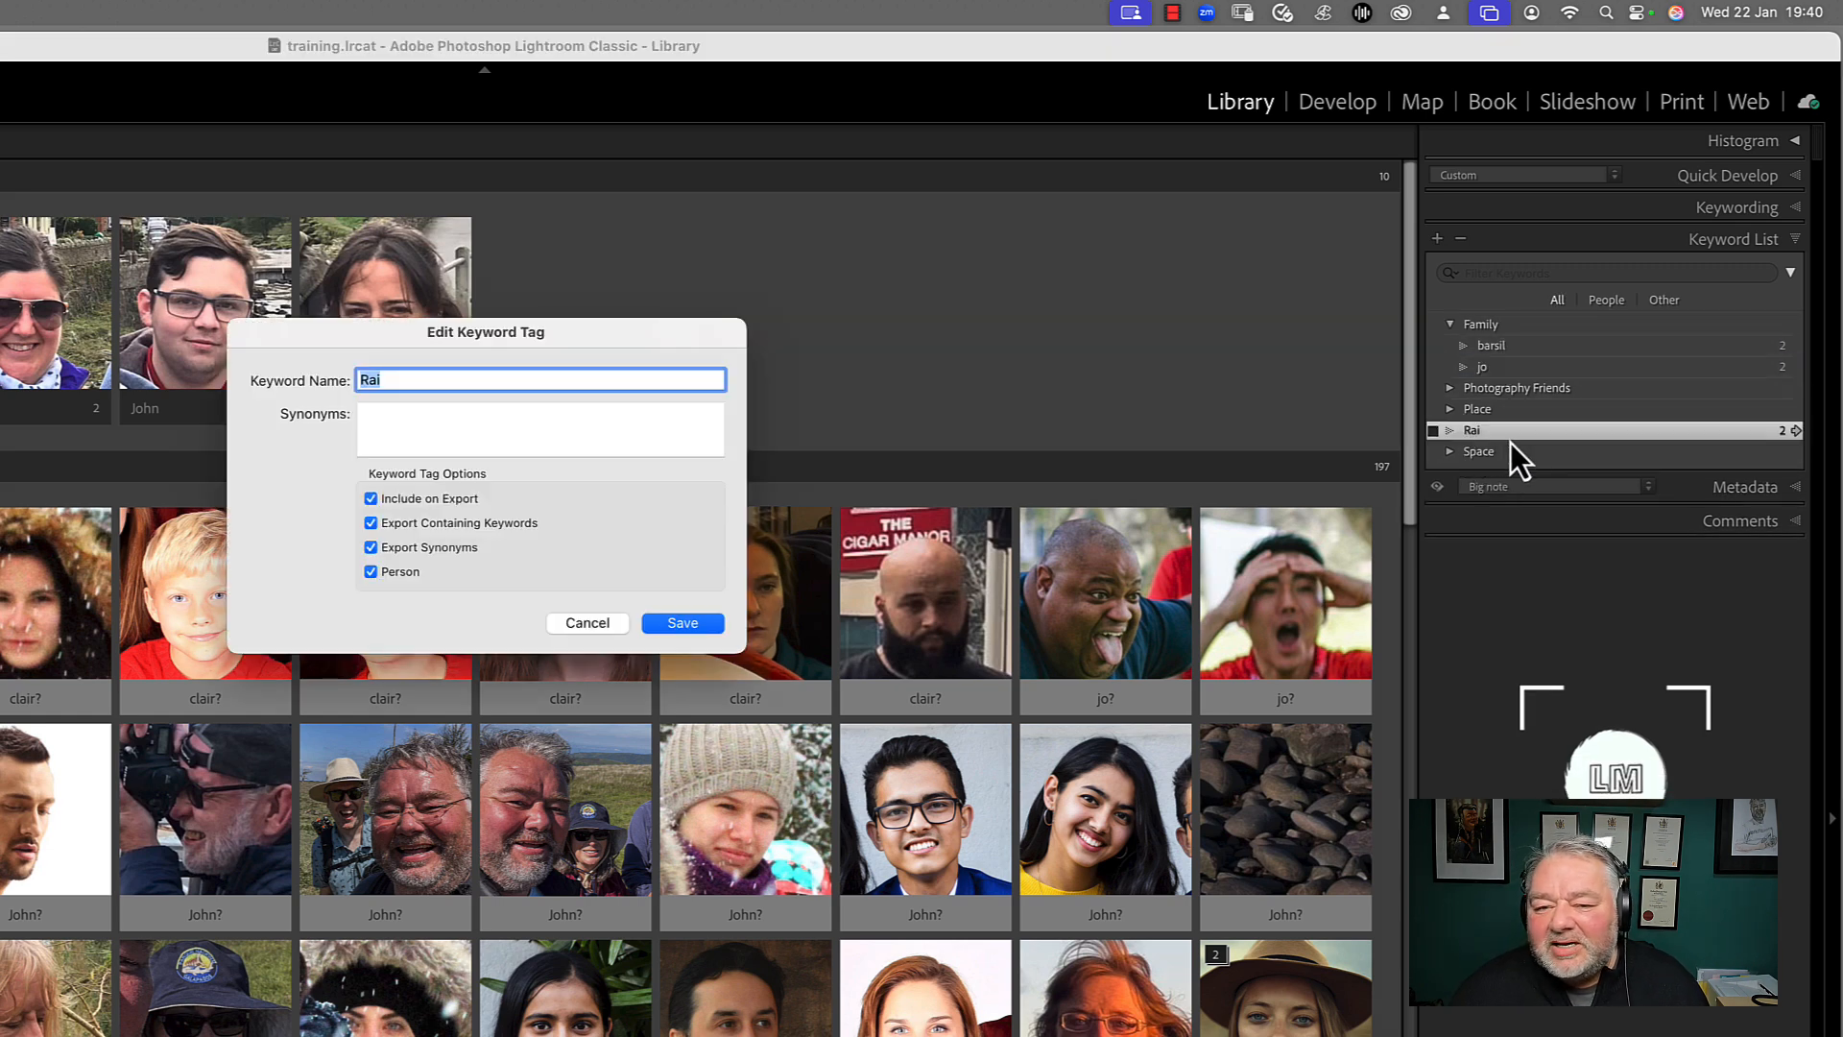
key(Left)
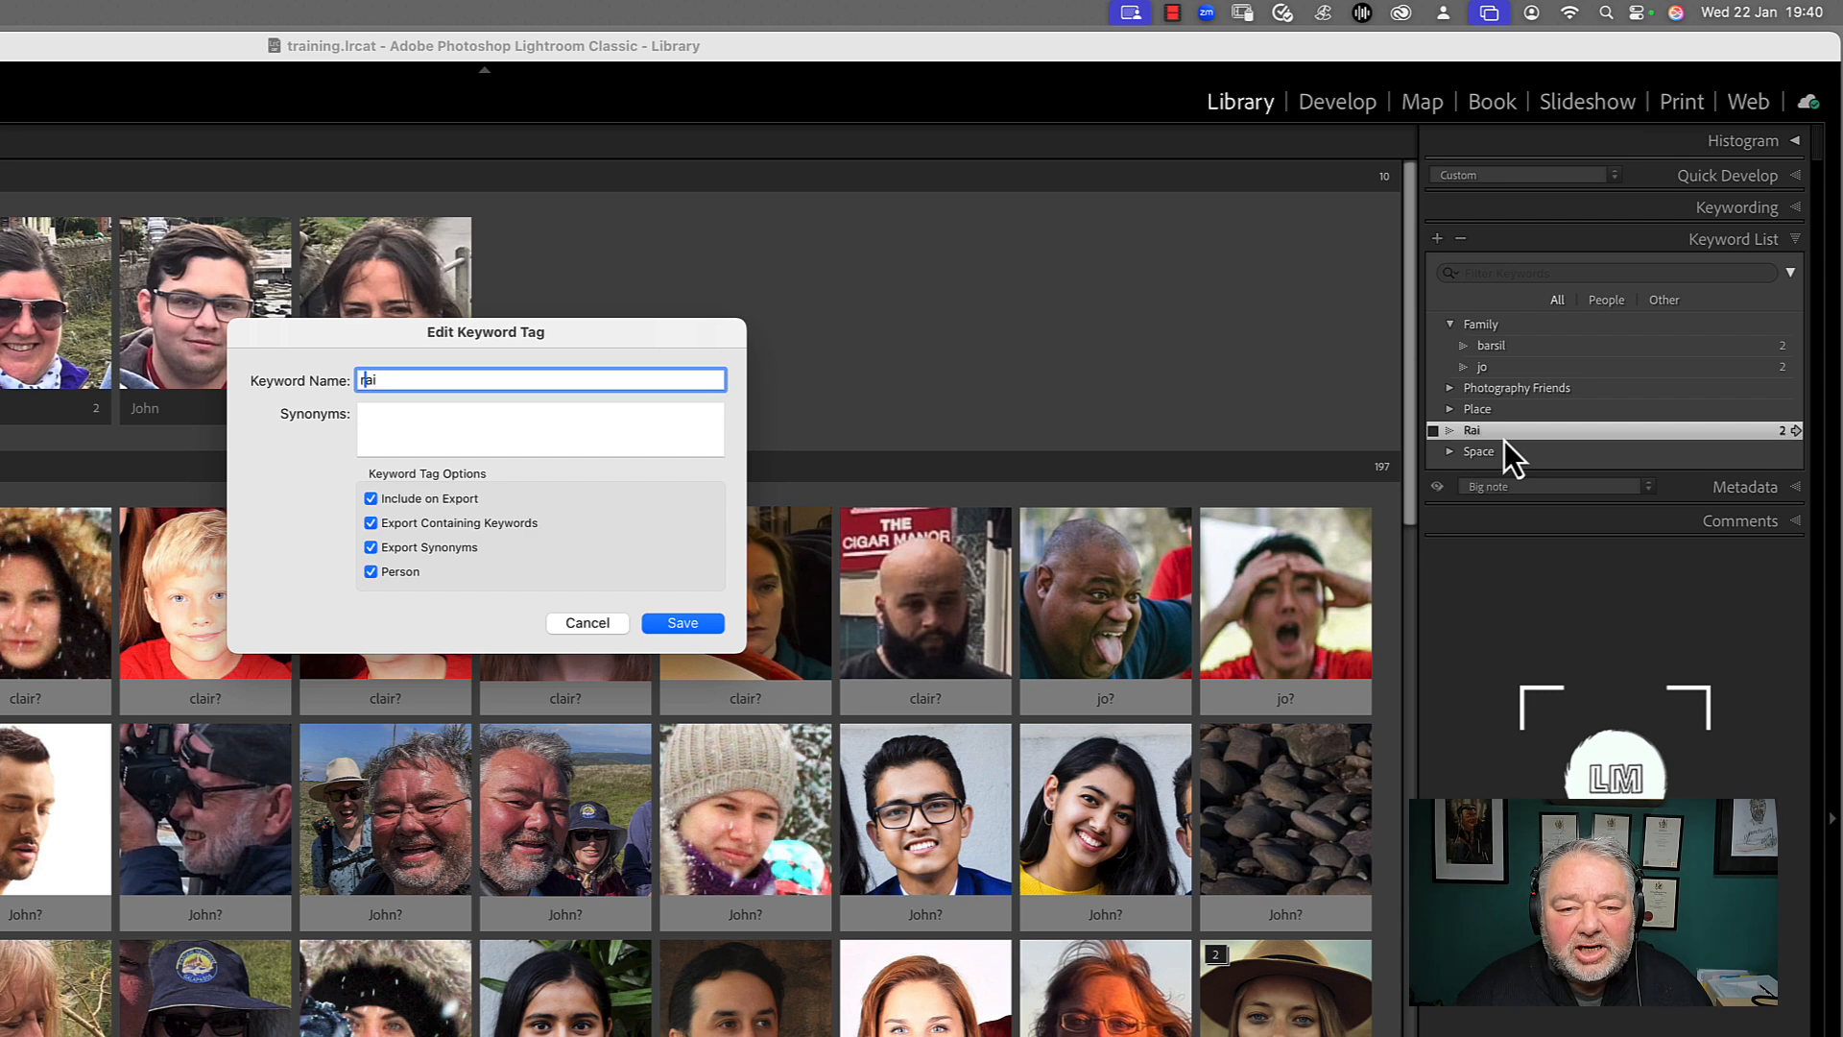
key(Return)
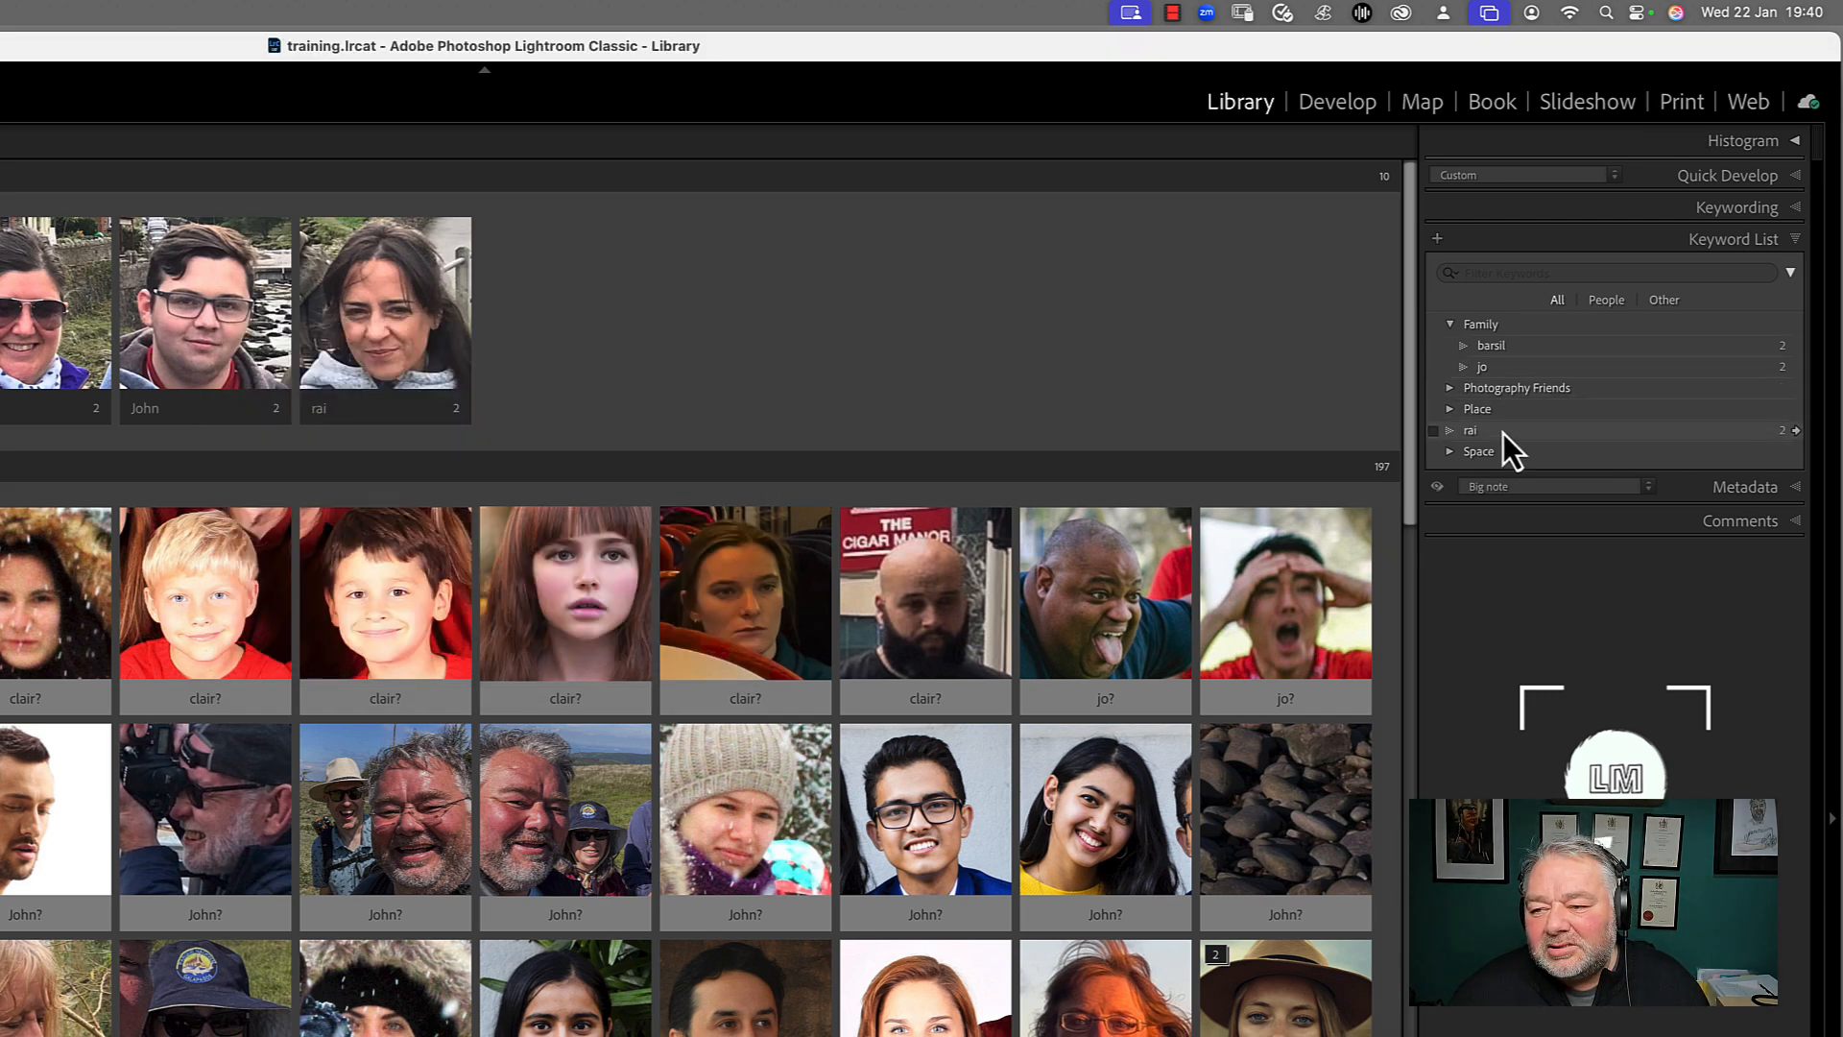
drag(1473, 436, 1501, 389)
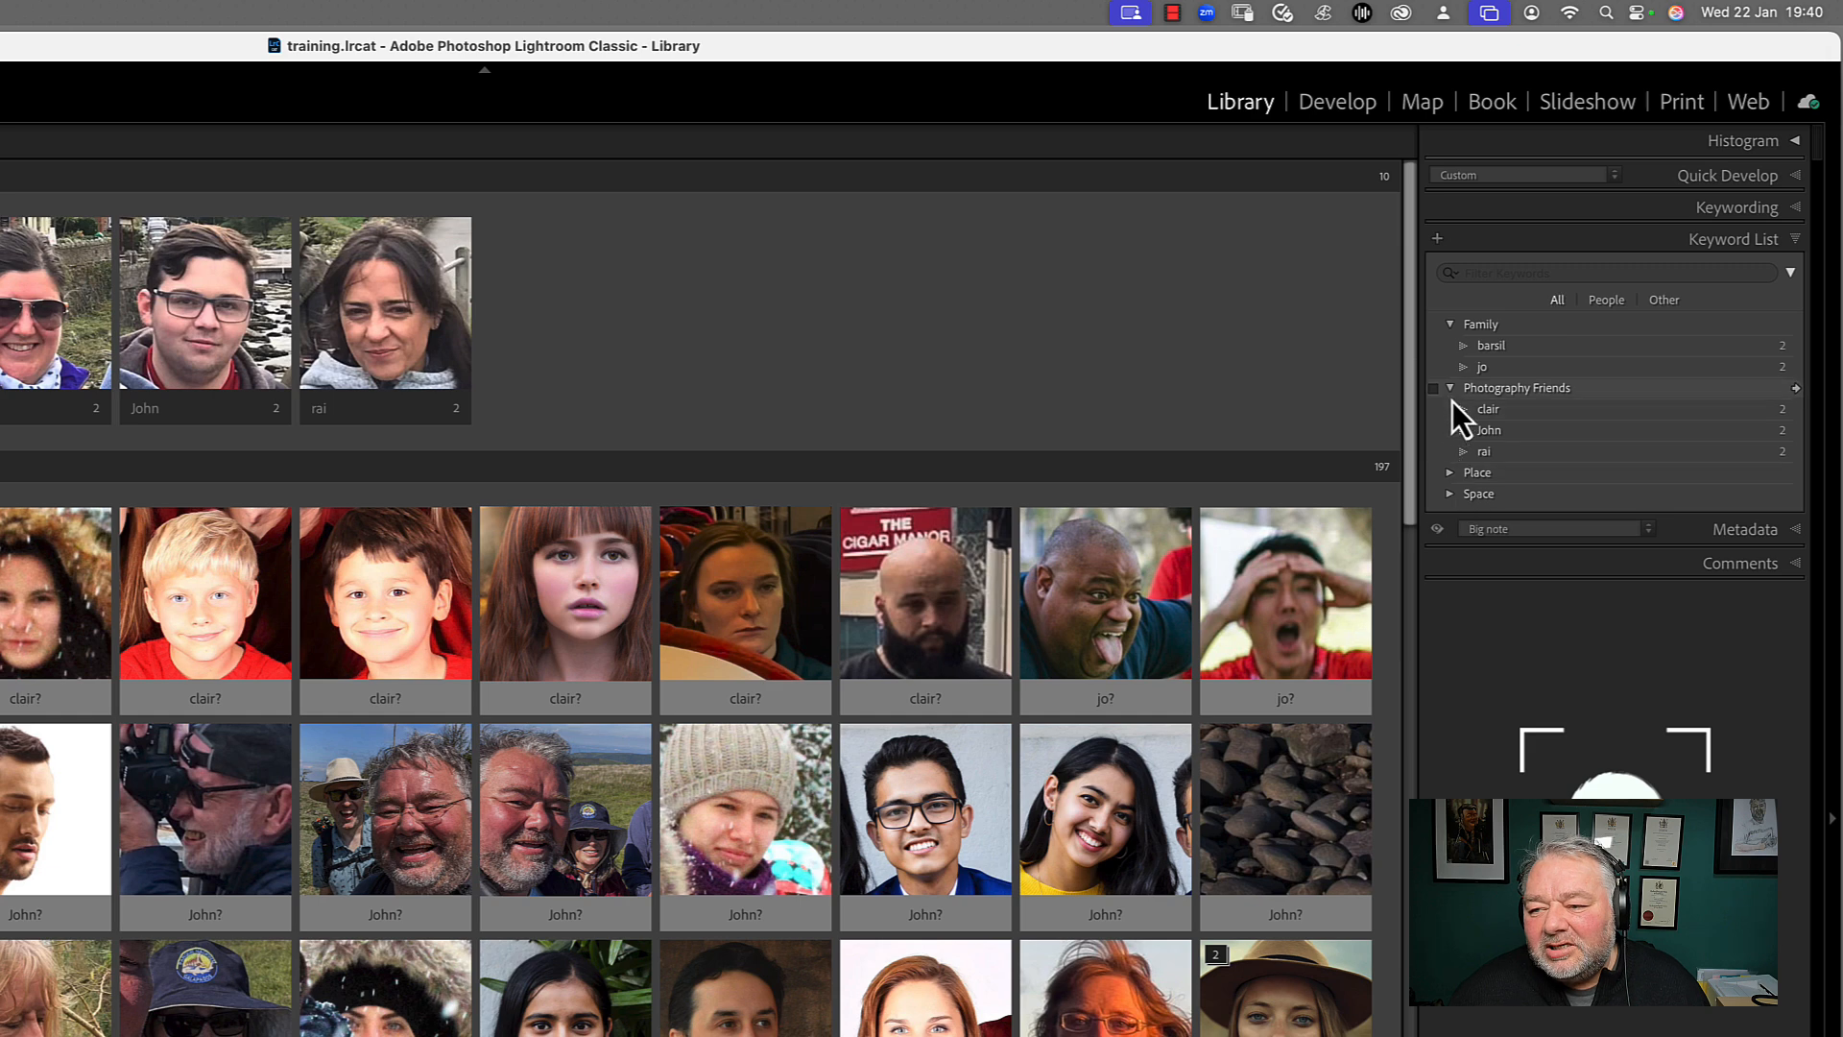
click(1498, 325)
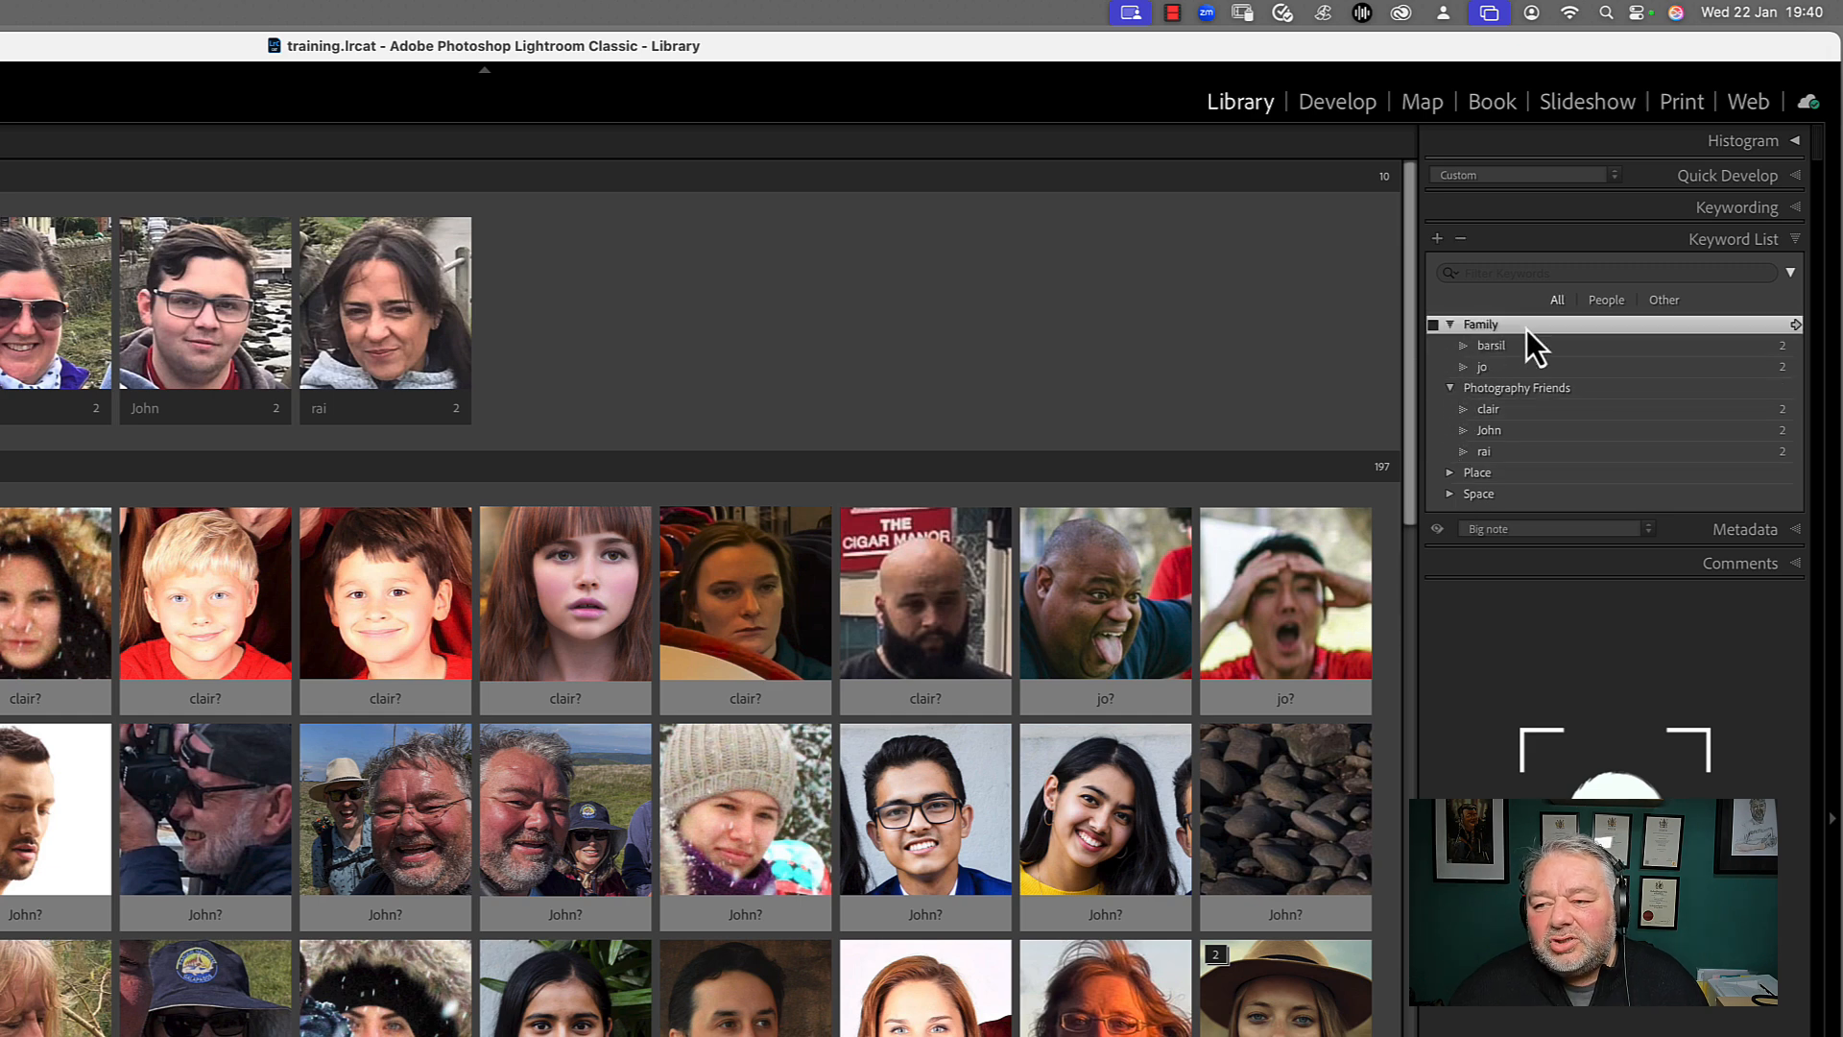
click(1517, 391)
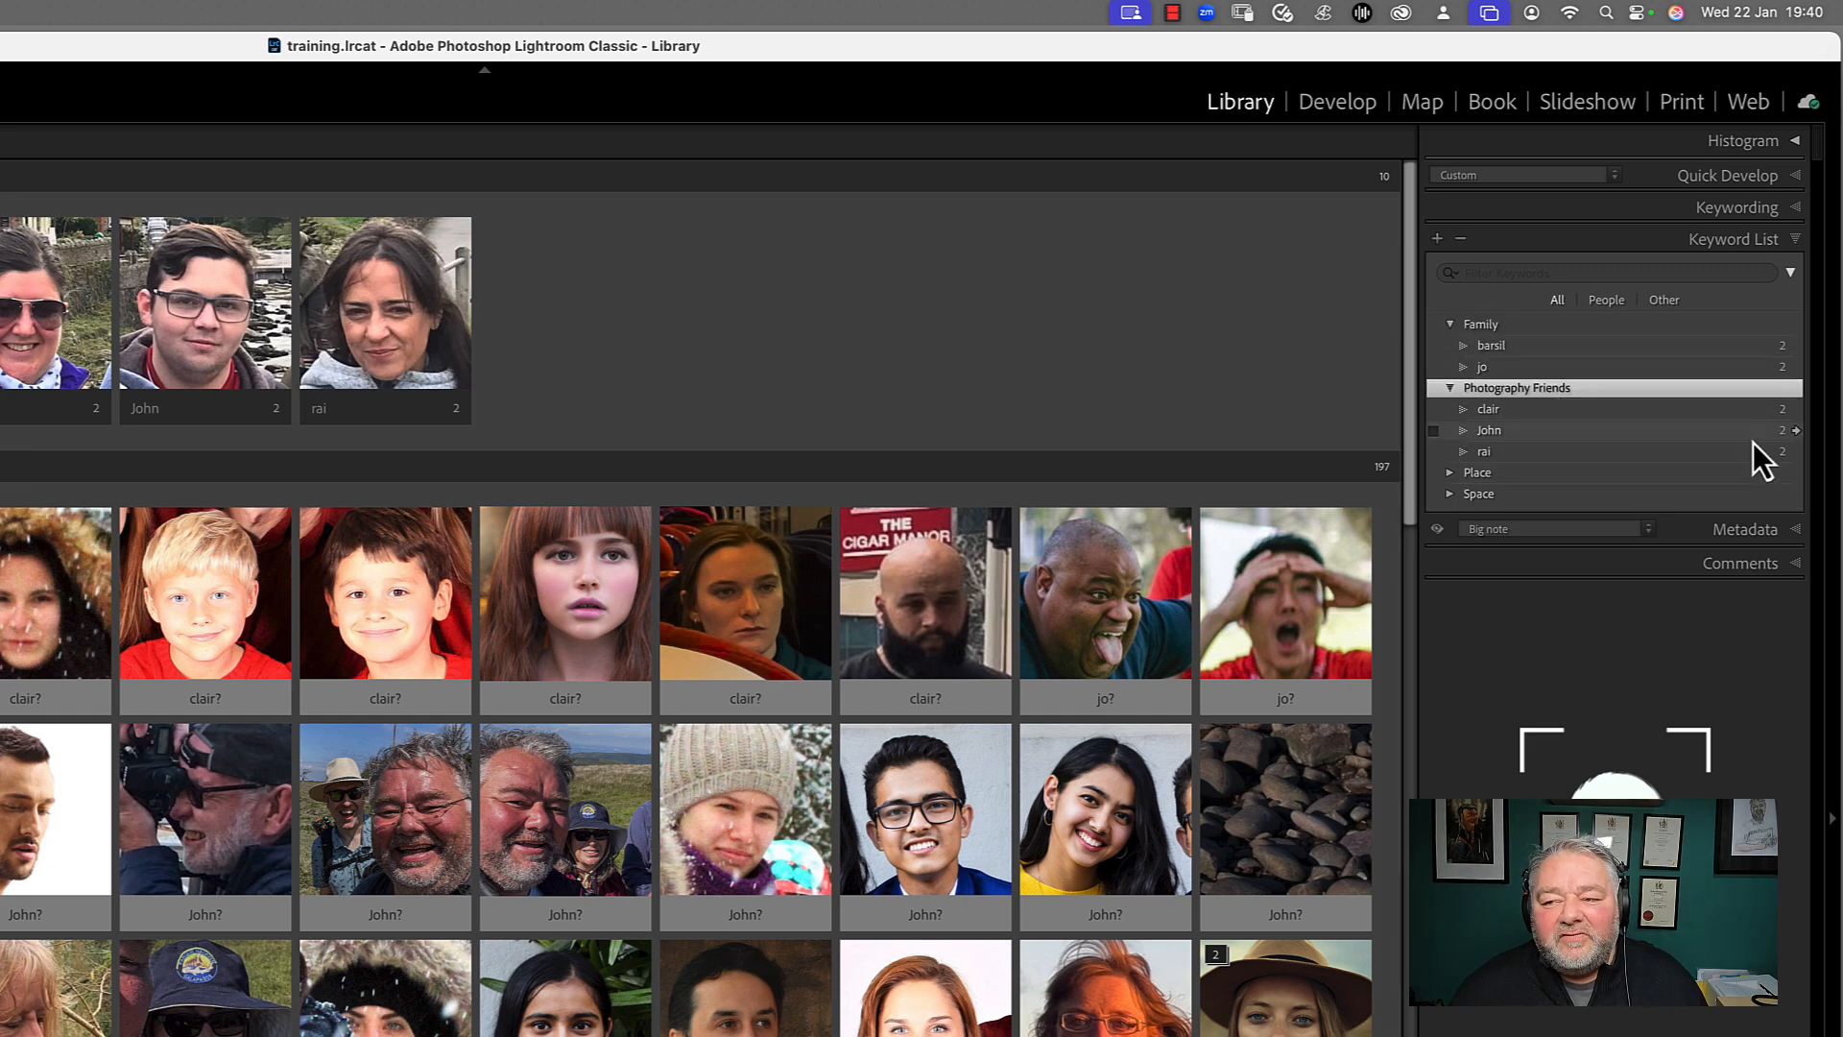
click(1753, 442)
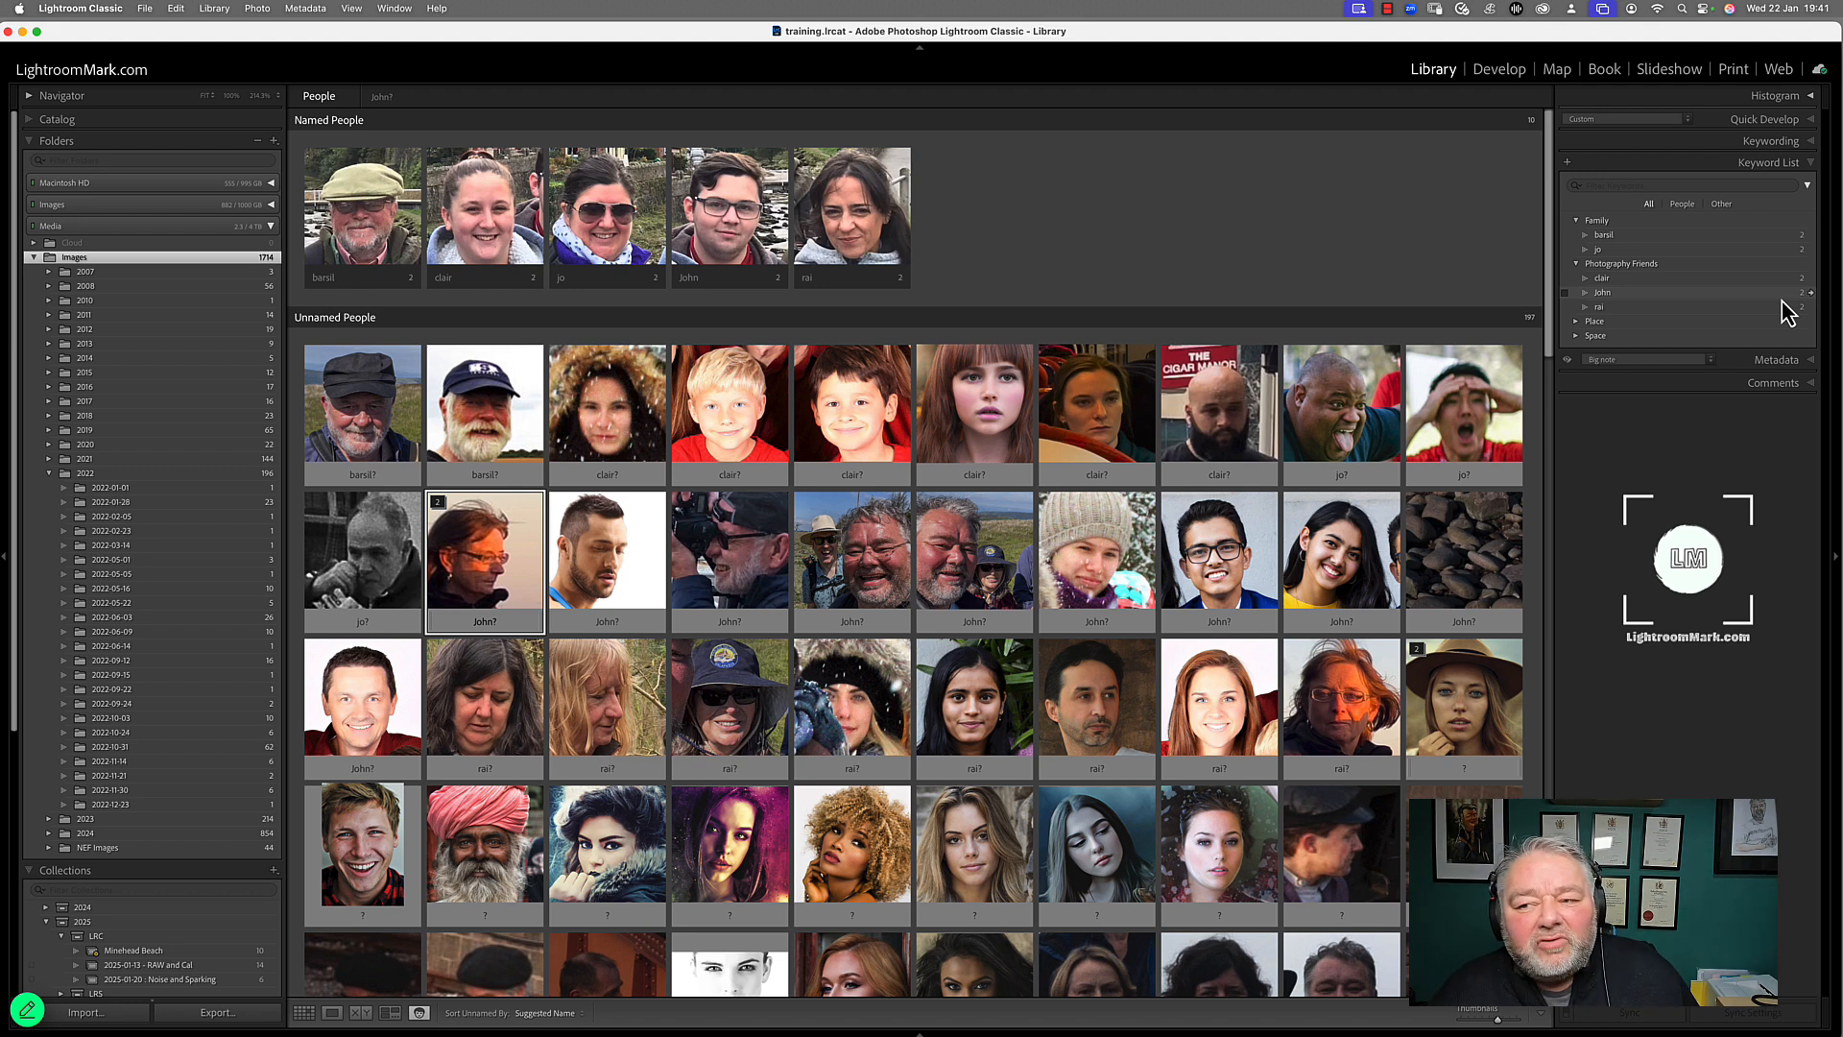
click(1623, 223)
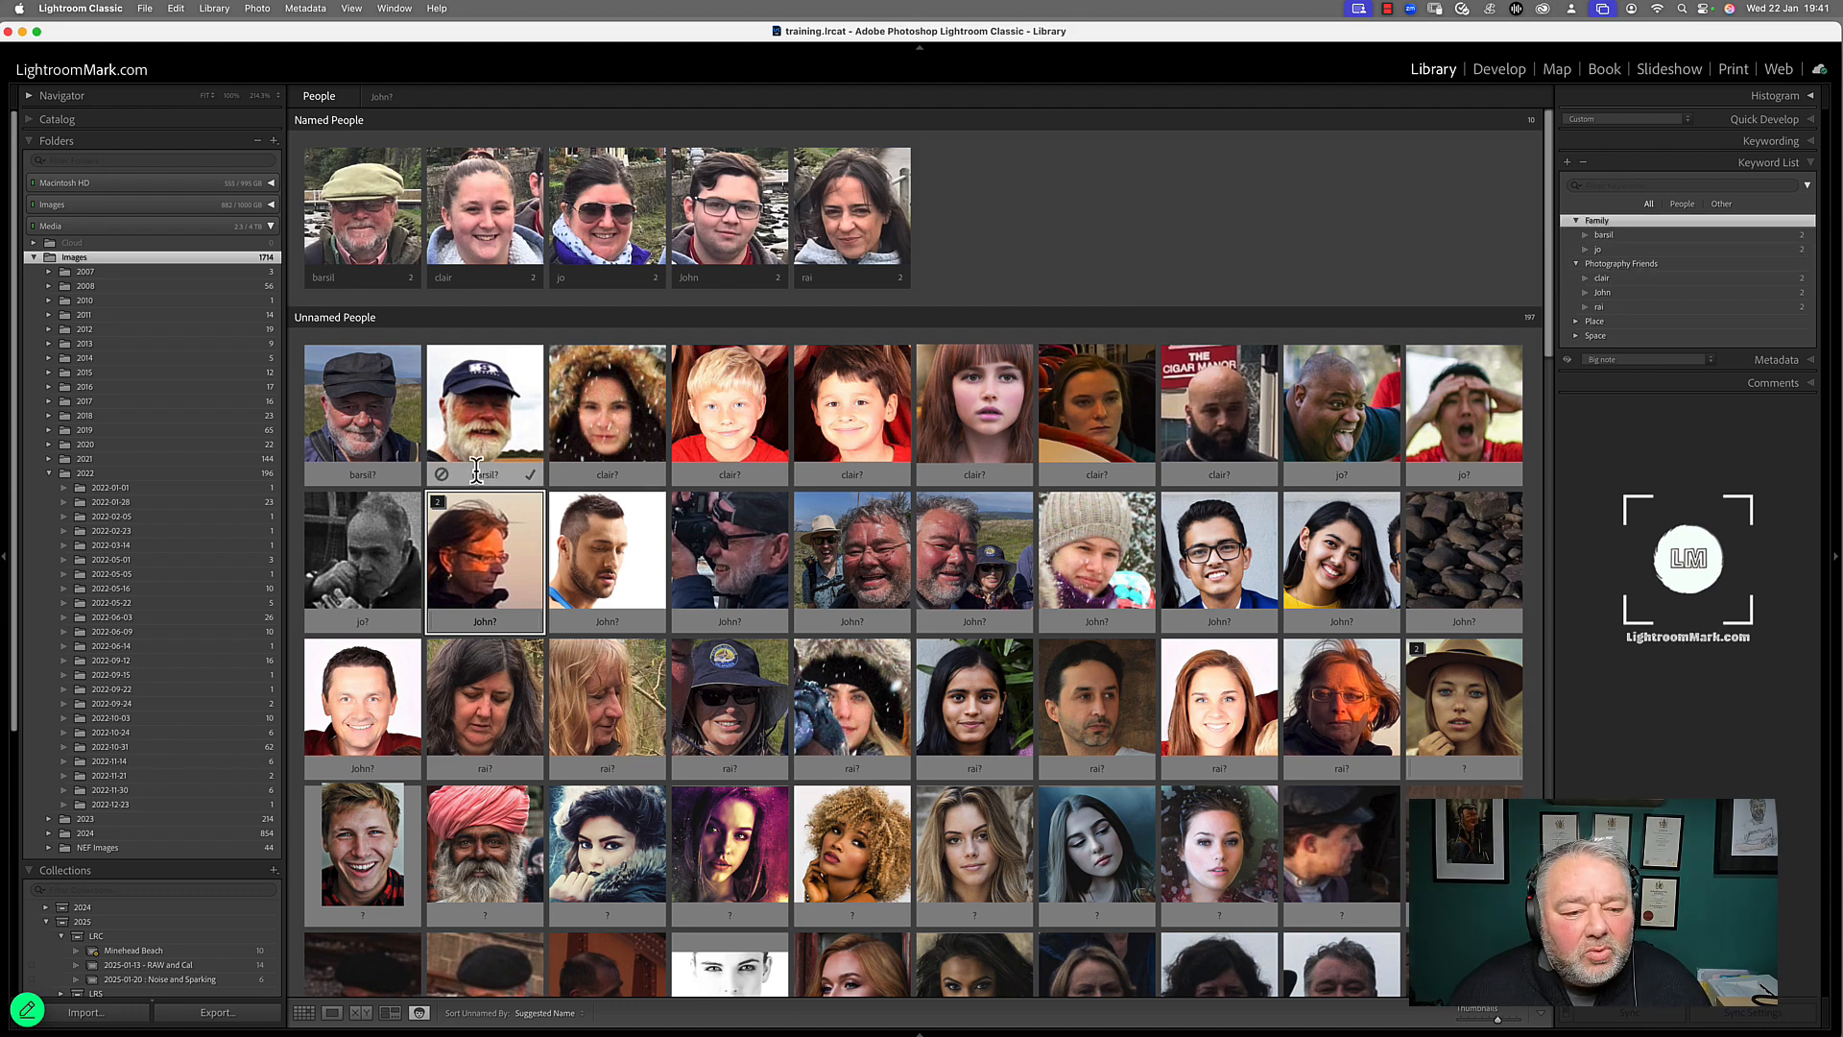
Assign the two unnamed faces of the bearded man in a knitted hat against autumn foliage to the first named person
scroll(847, 486, down, 8)
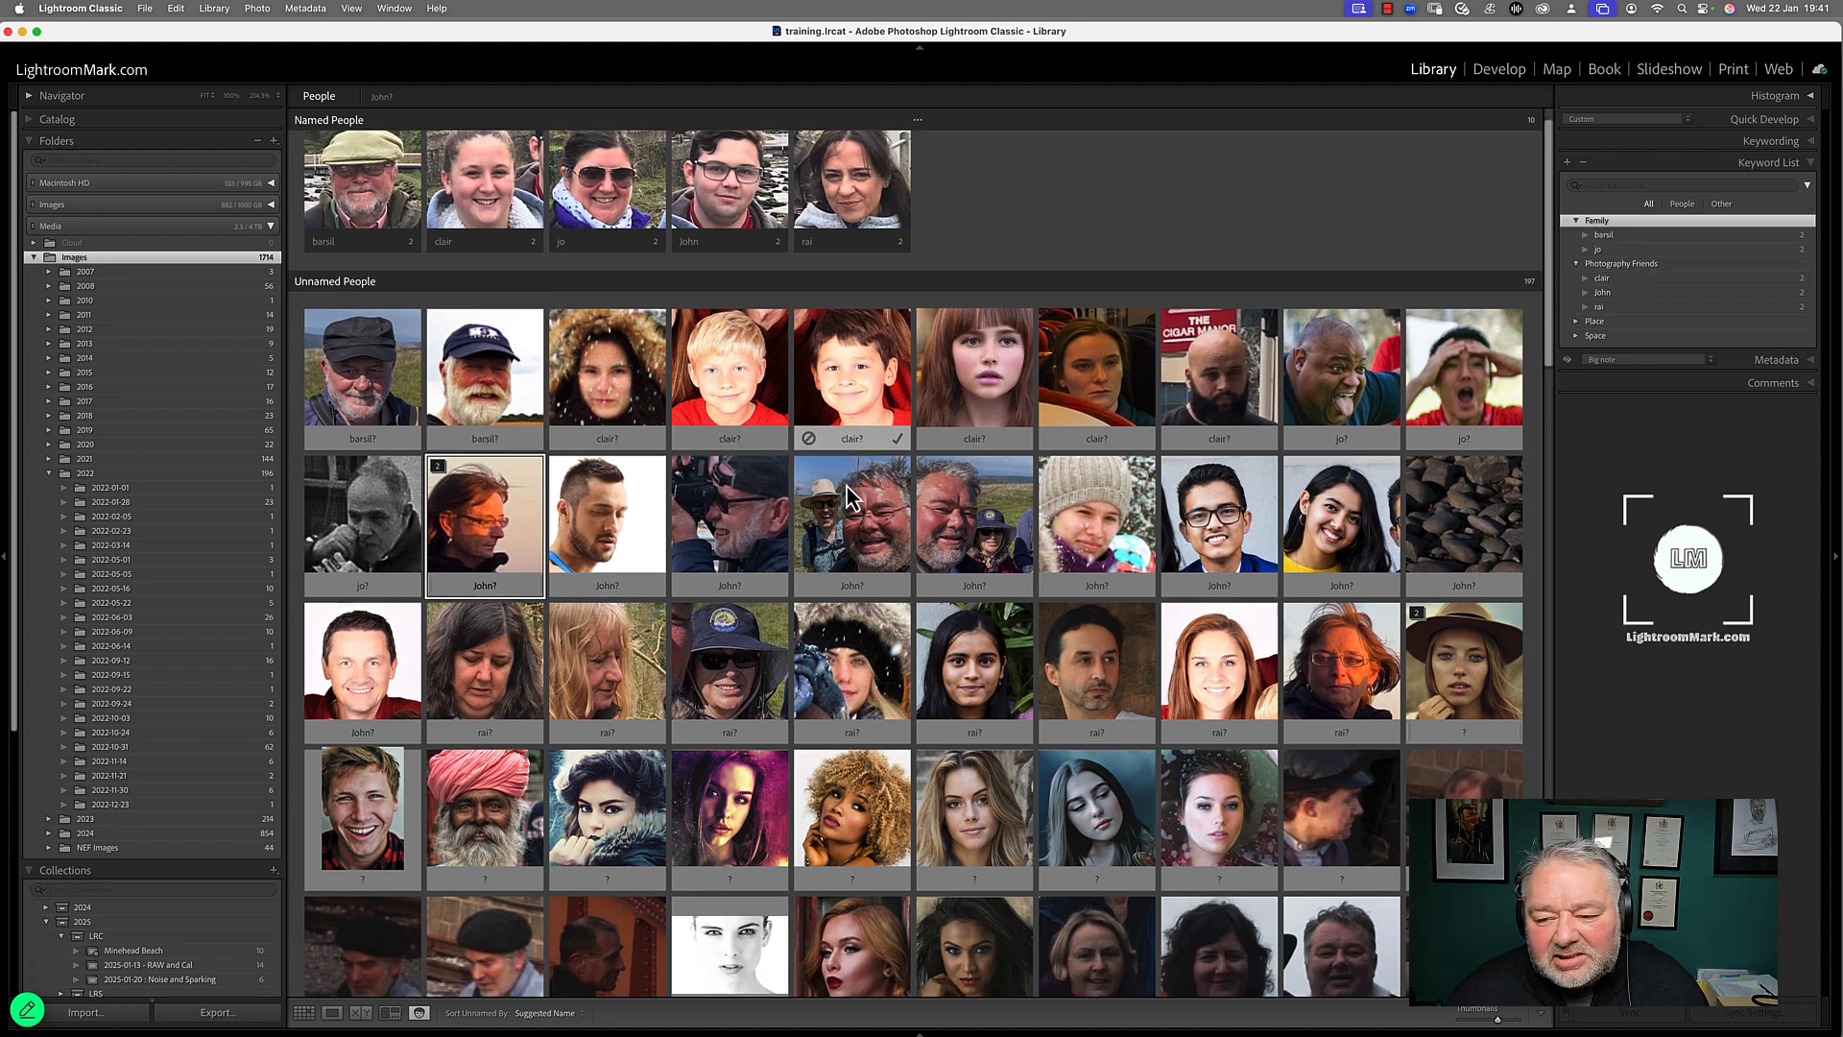
scroll(847, 487, down, 3)
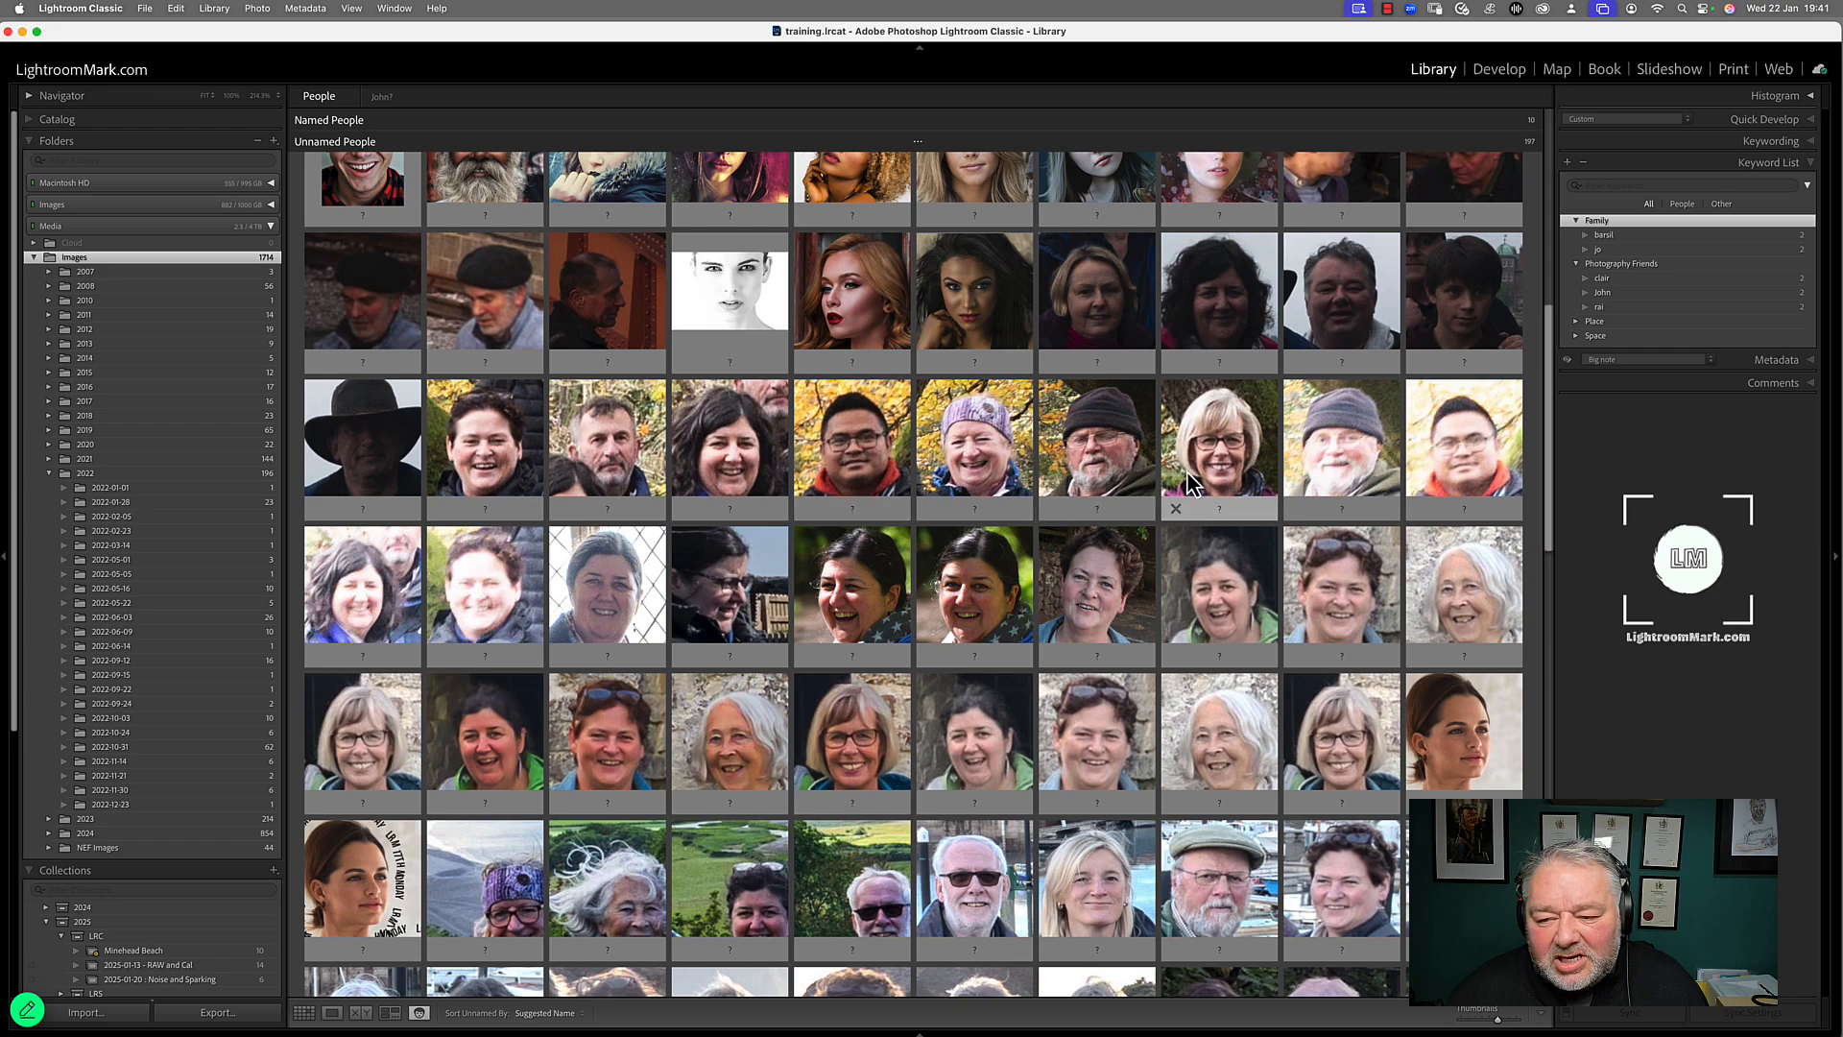
click(1314, 478)
super+click(1119, 475)
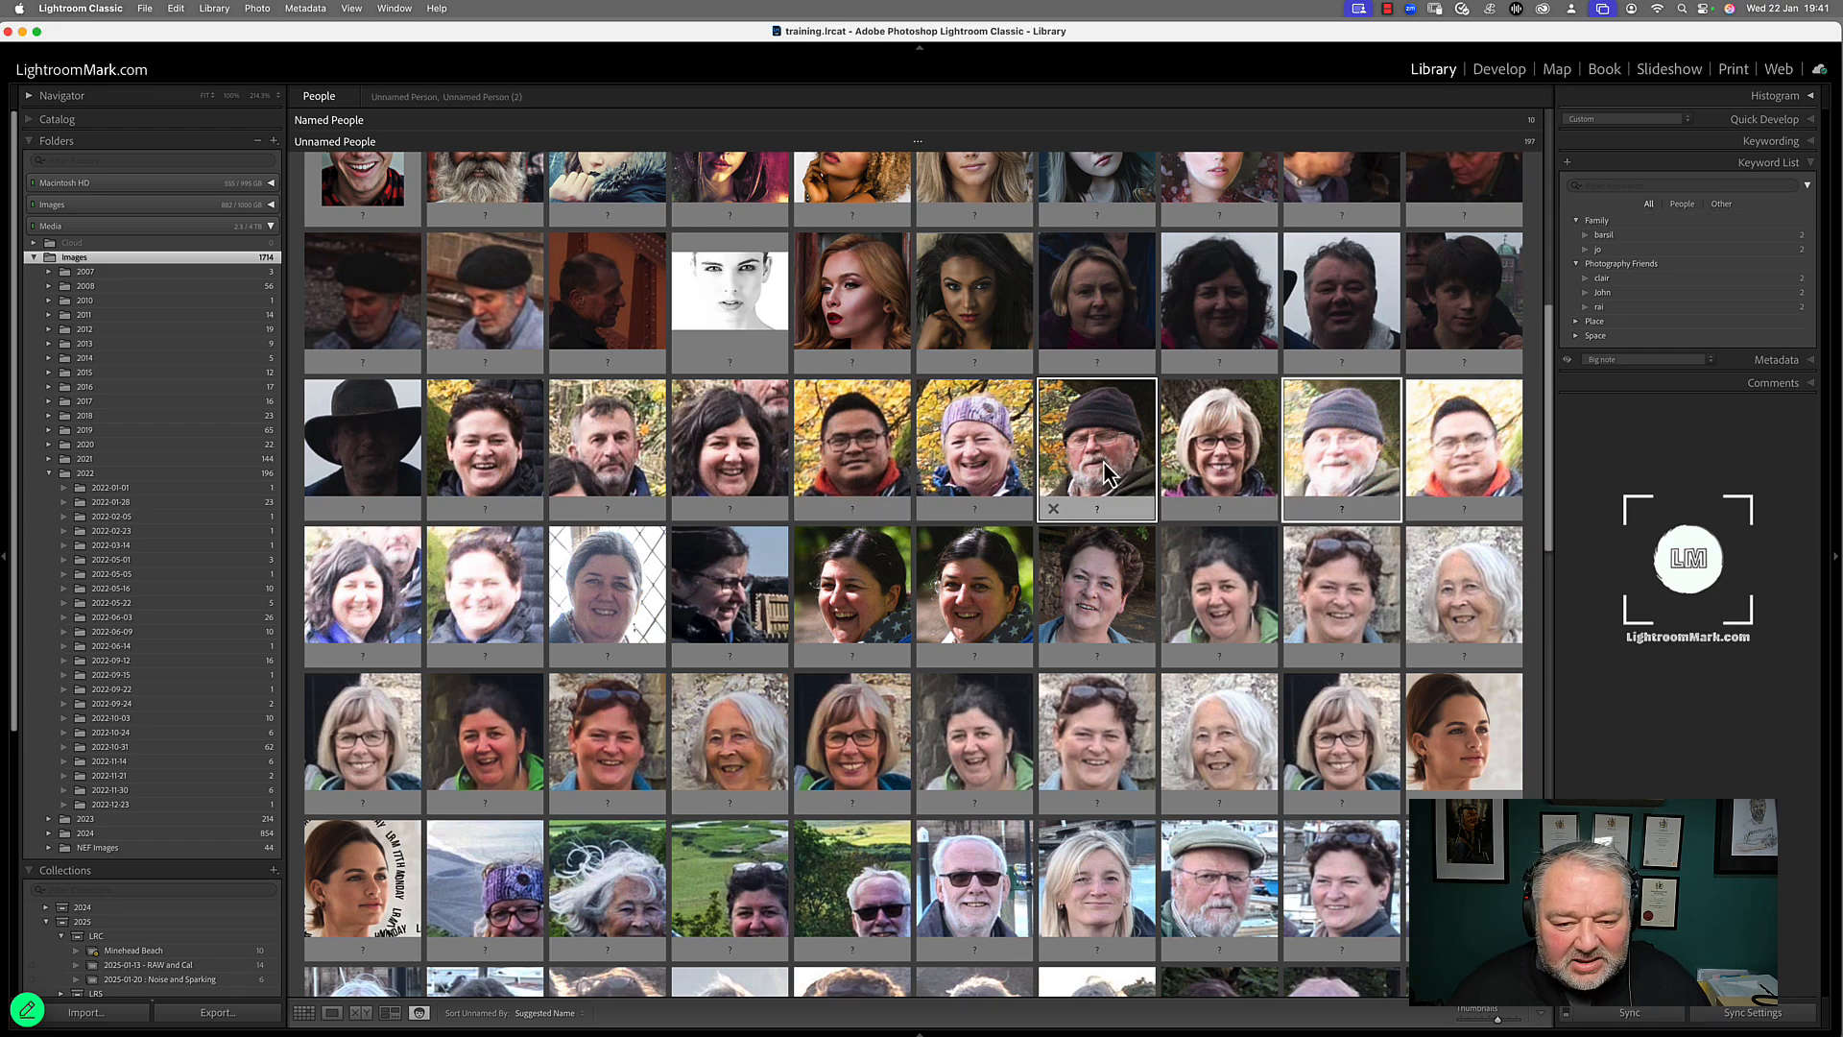
scroll(1003, 561, down, 1)
scroll(1003, 562, down, 15)
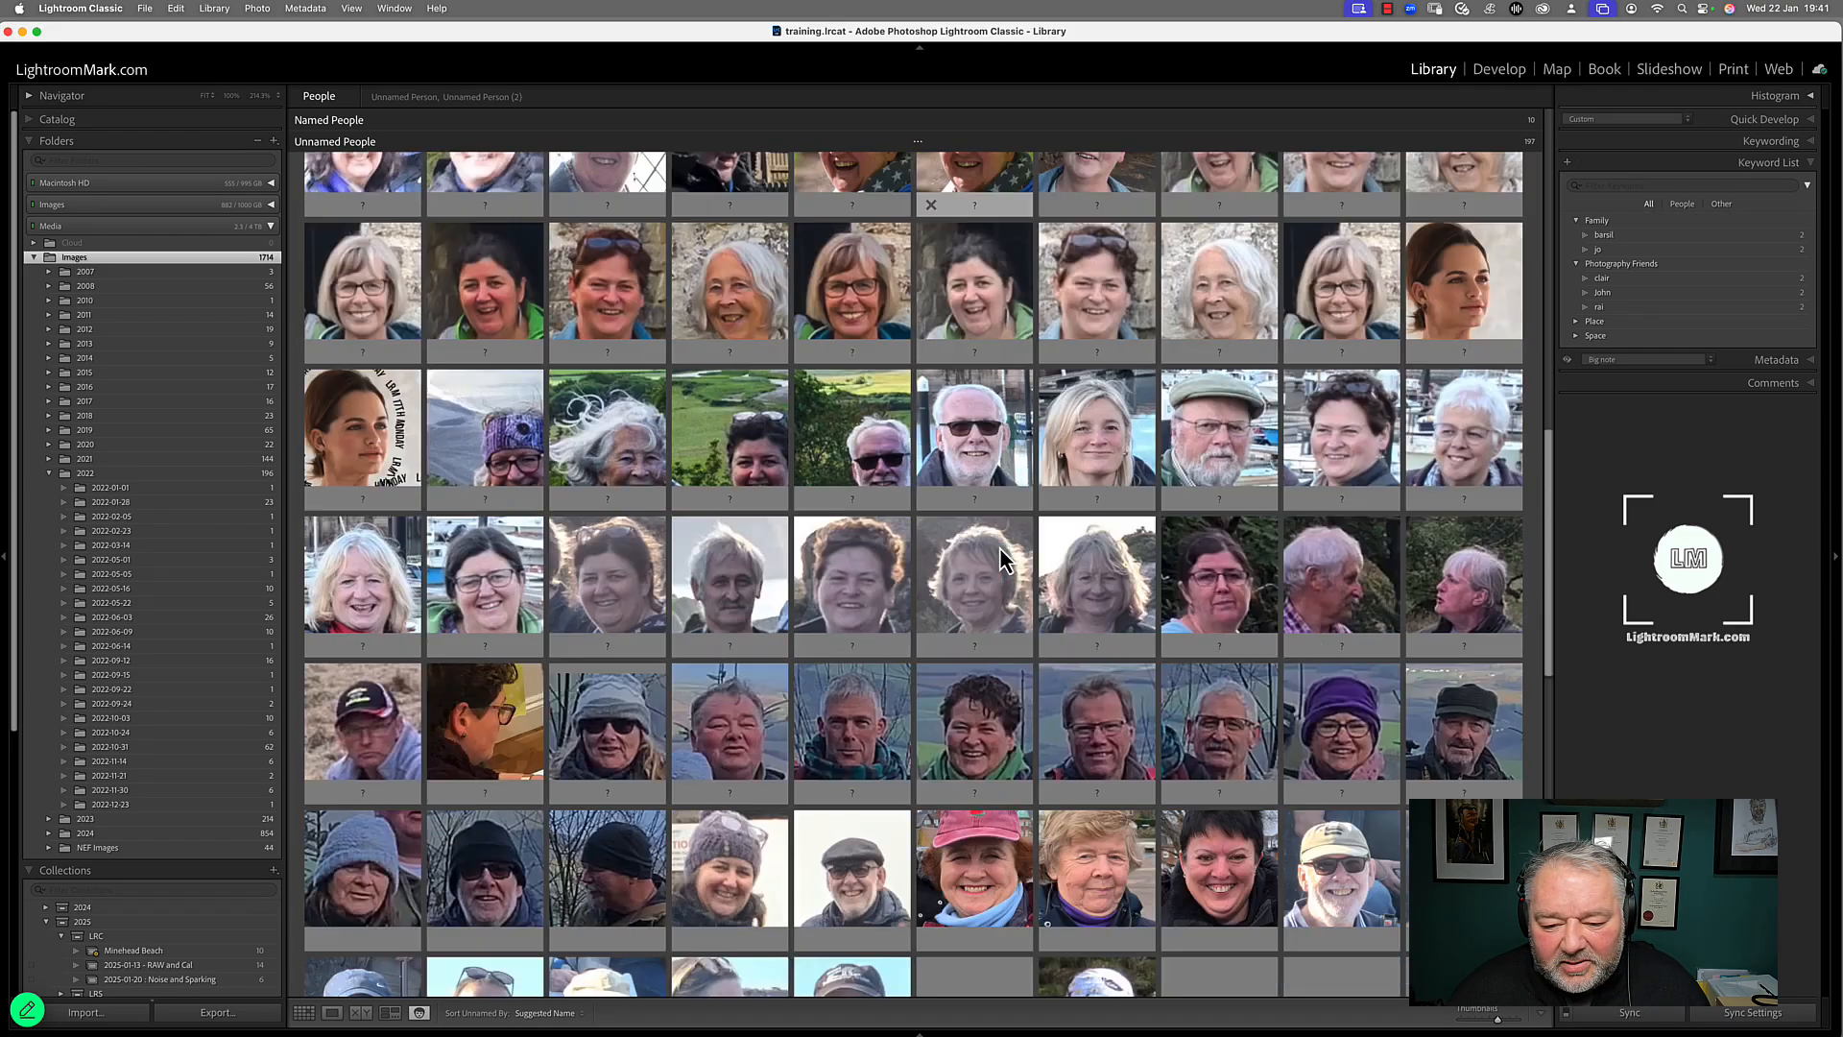
scroll(1003, 562, up, 15)
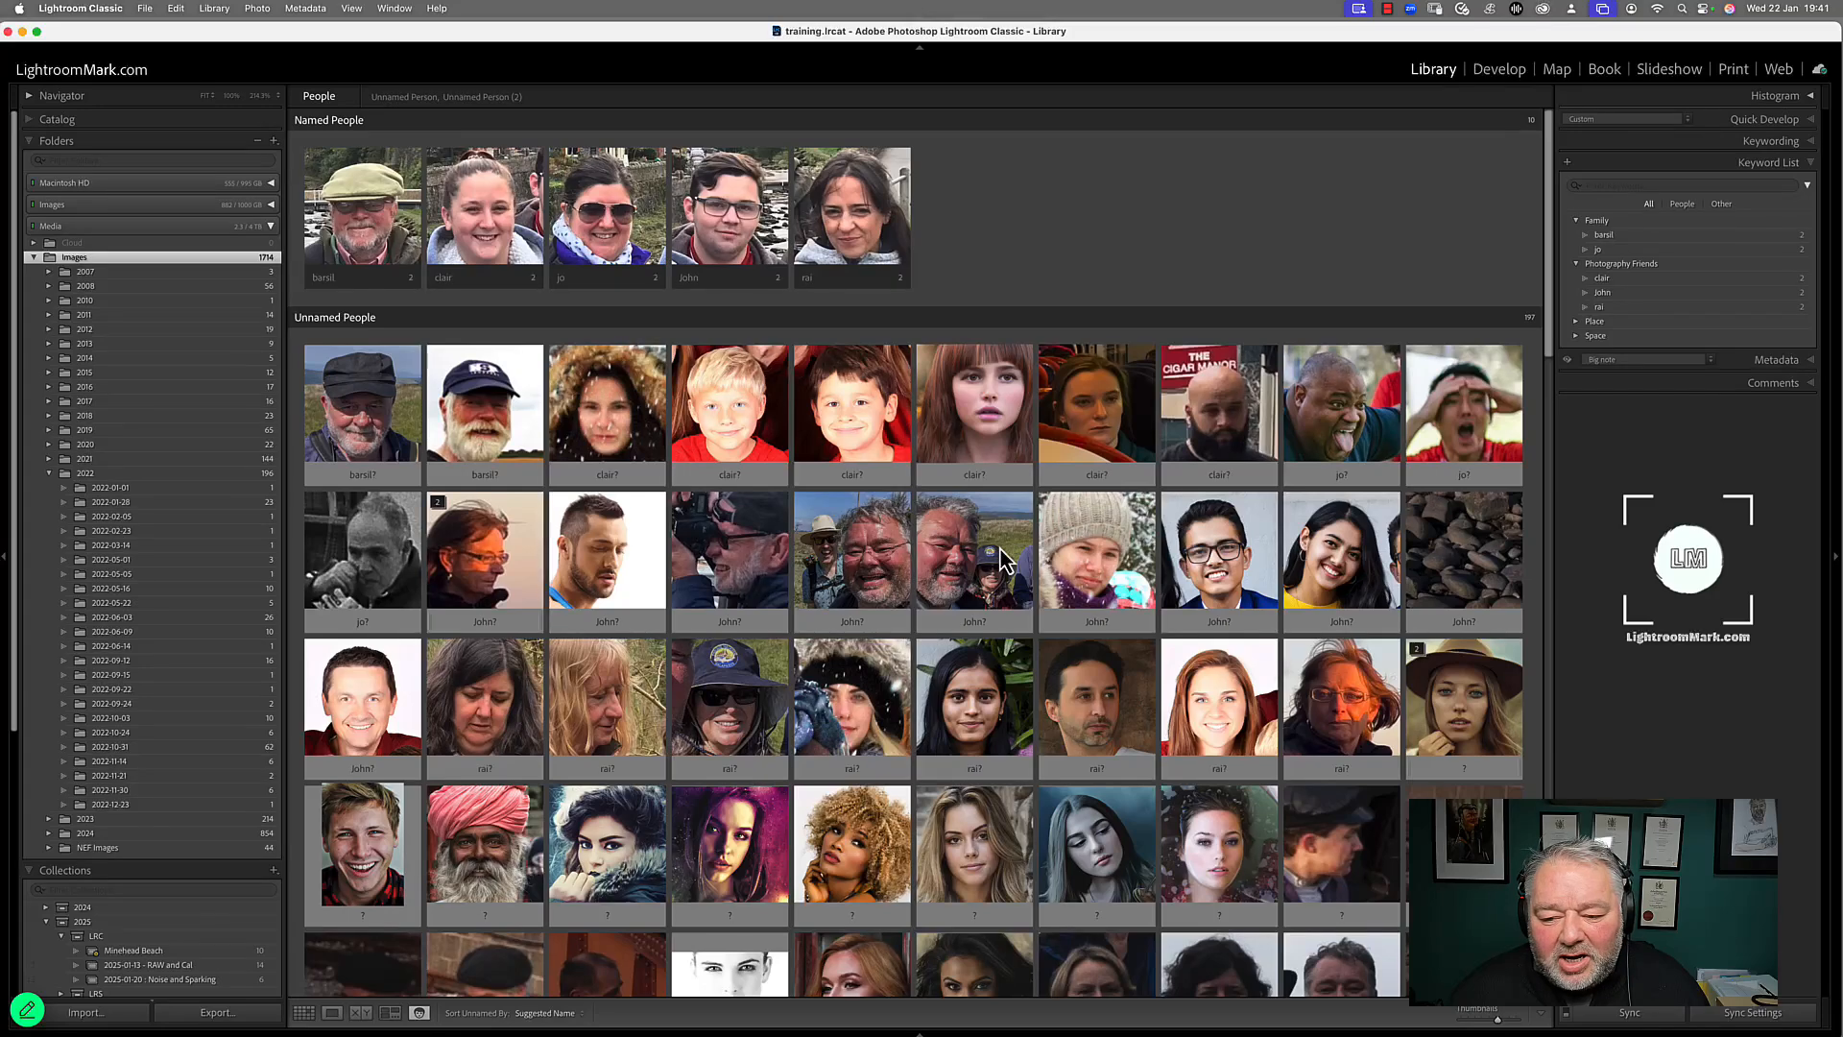
scroll(1003, 562, down, 5)
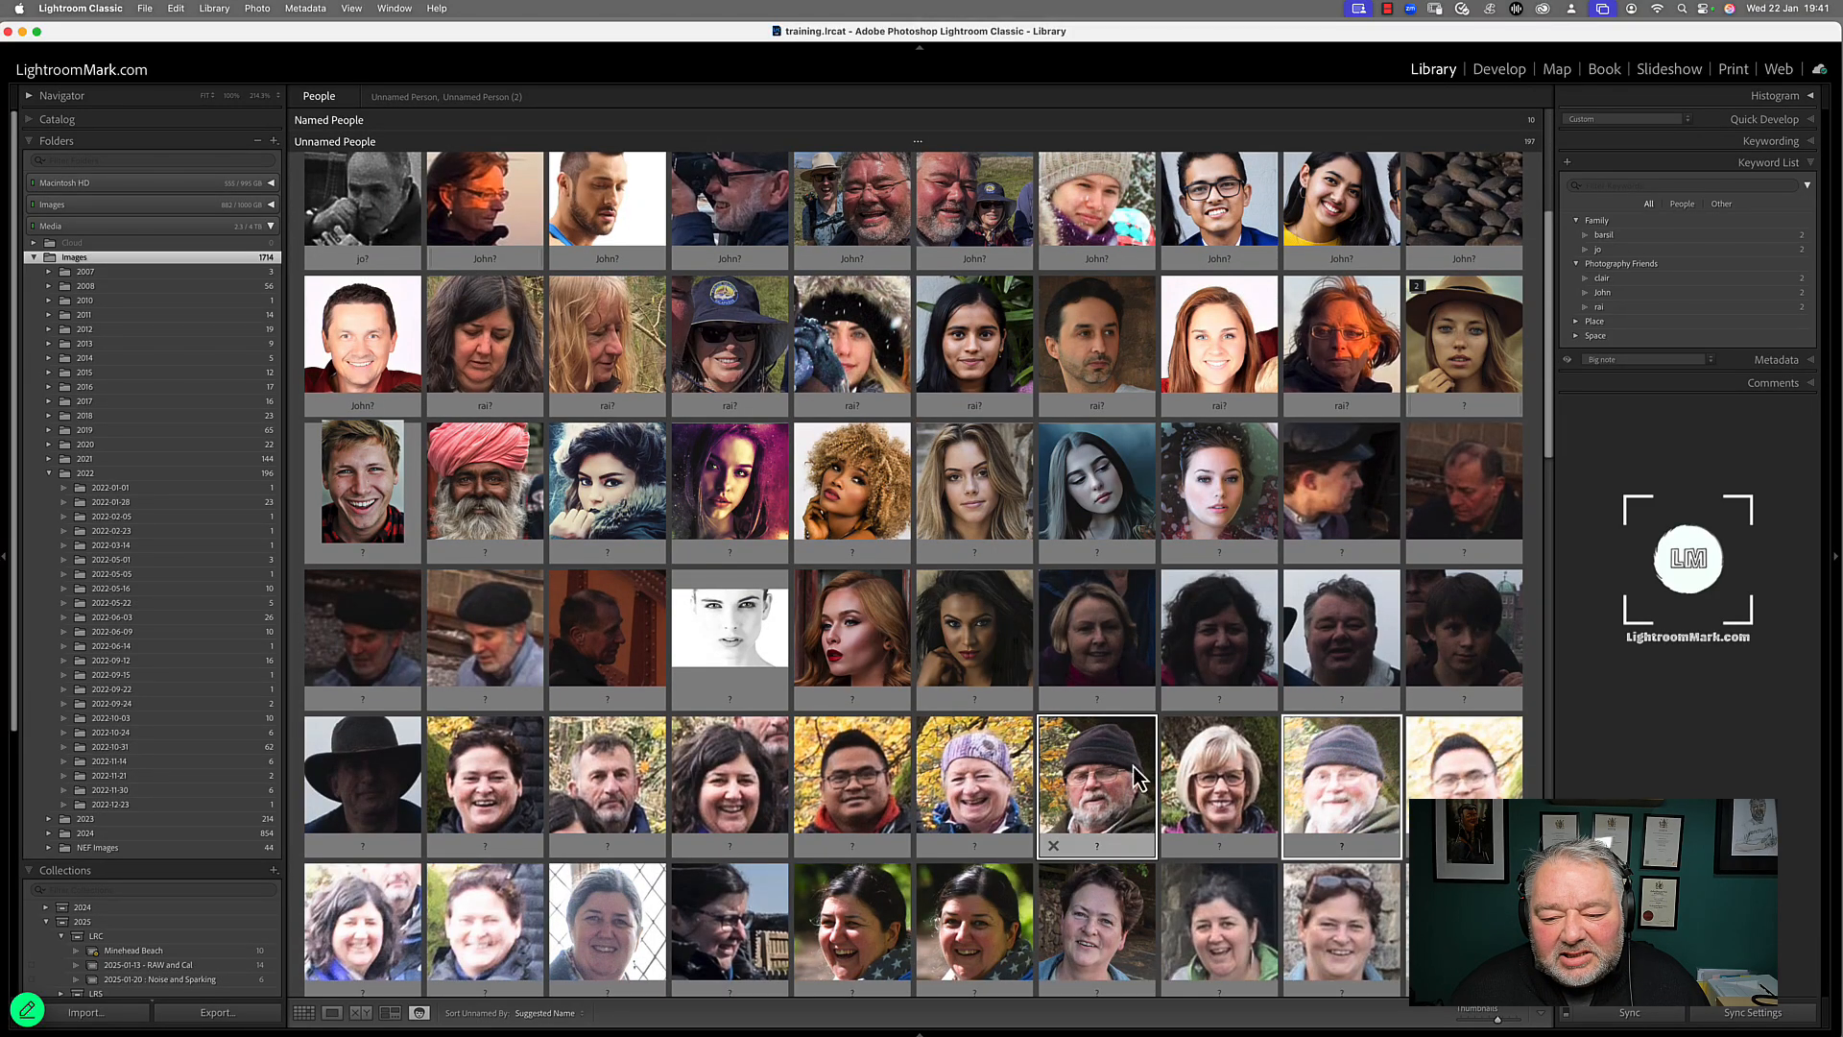
mouse_move(1102, 785)
mouse_down()
mouse_move(907, 501)
mouse_move(663, 229)
mouse_move(624, 144)
mouse_move(526, 156)
mouse_move(529, 129)
mouse_move(1104, 773)
mouse_up()
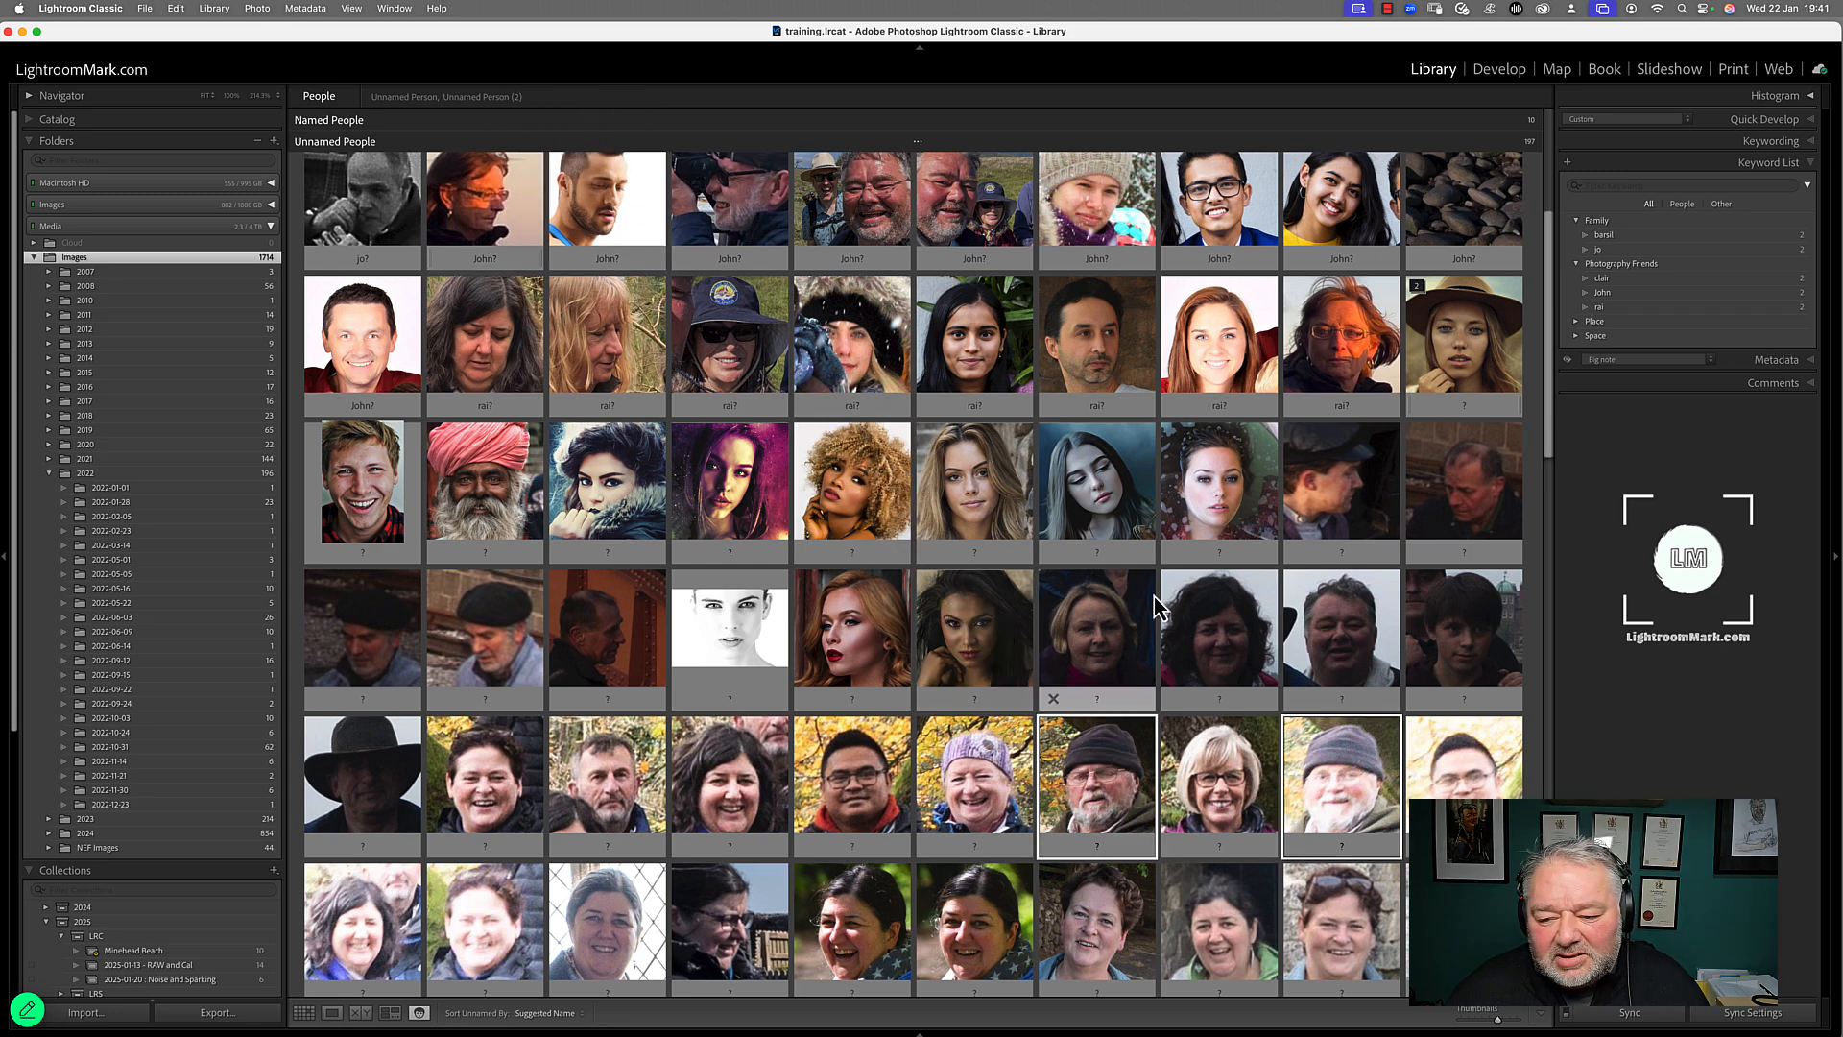
scroll(1155, 597, up, 2)
scroll(1155, 605, up, 4)
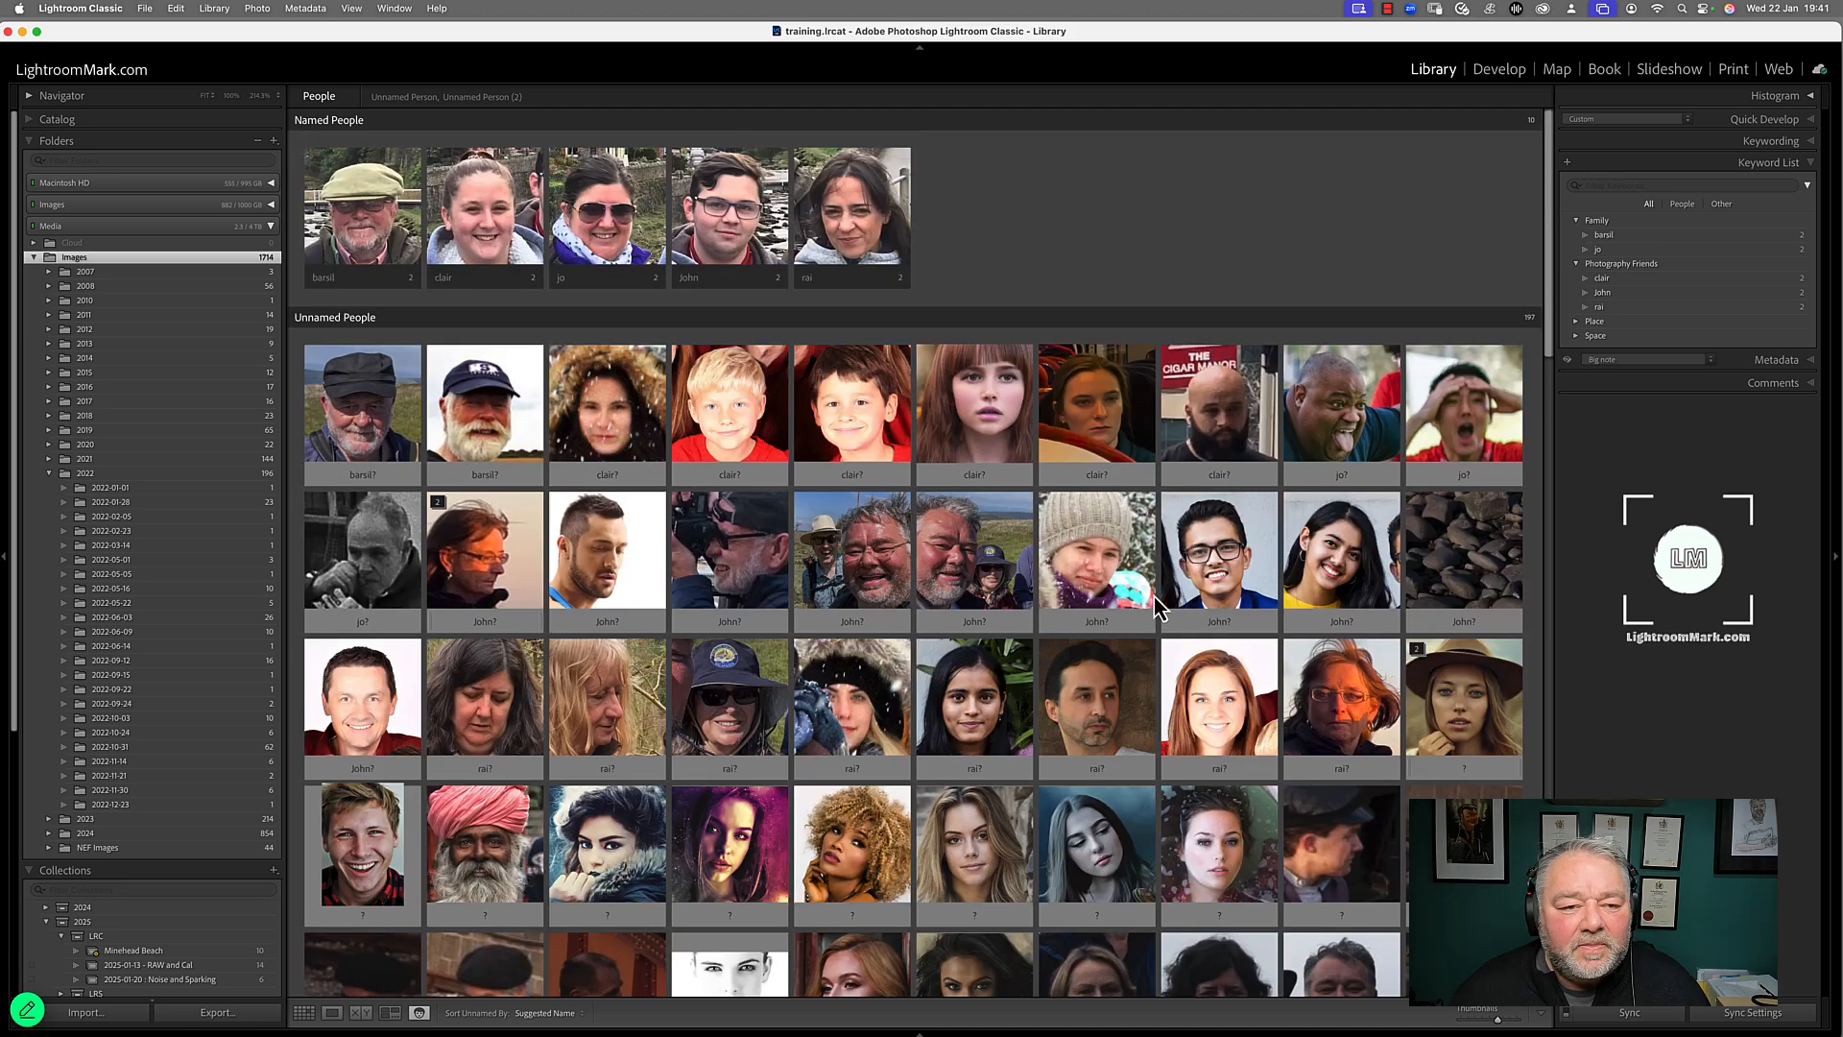
scroll(1155, 605, down, 4)
scroll(1155, 605, up, 1)
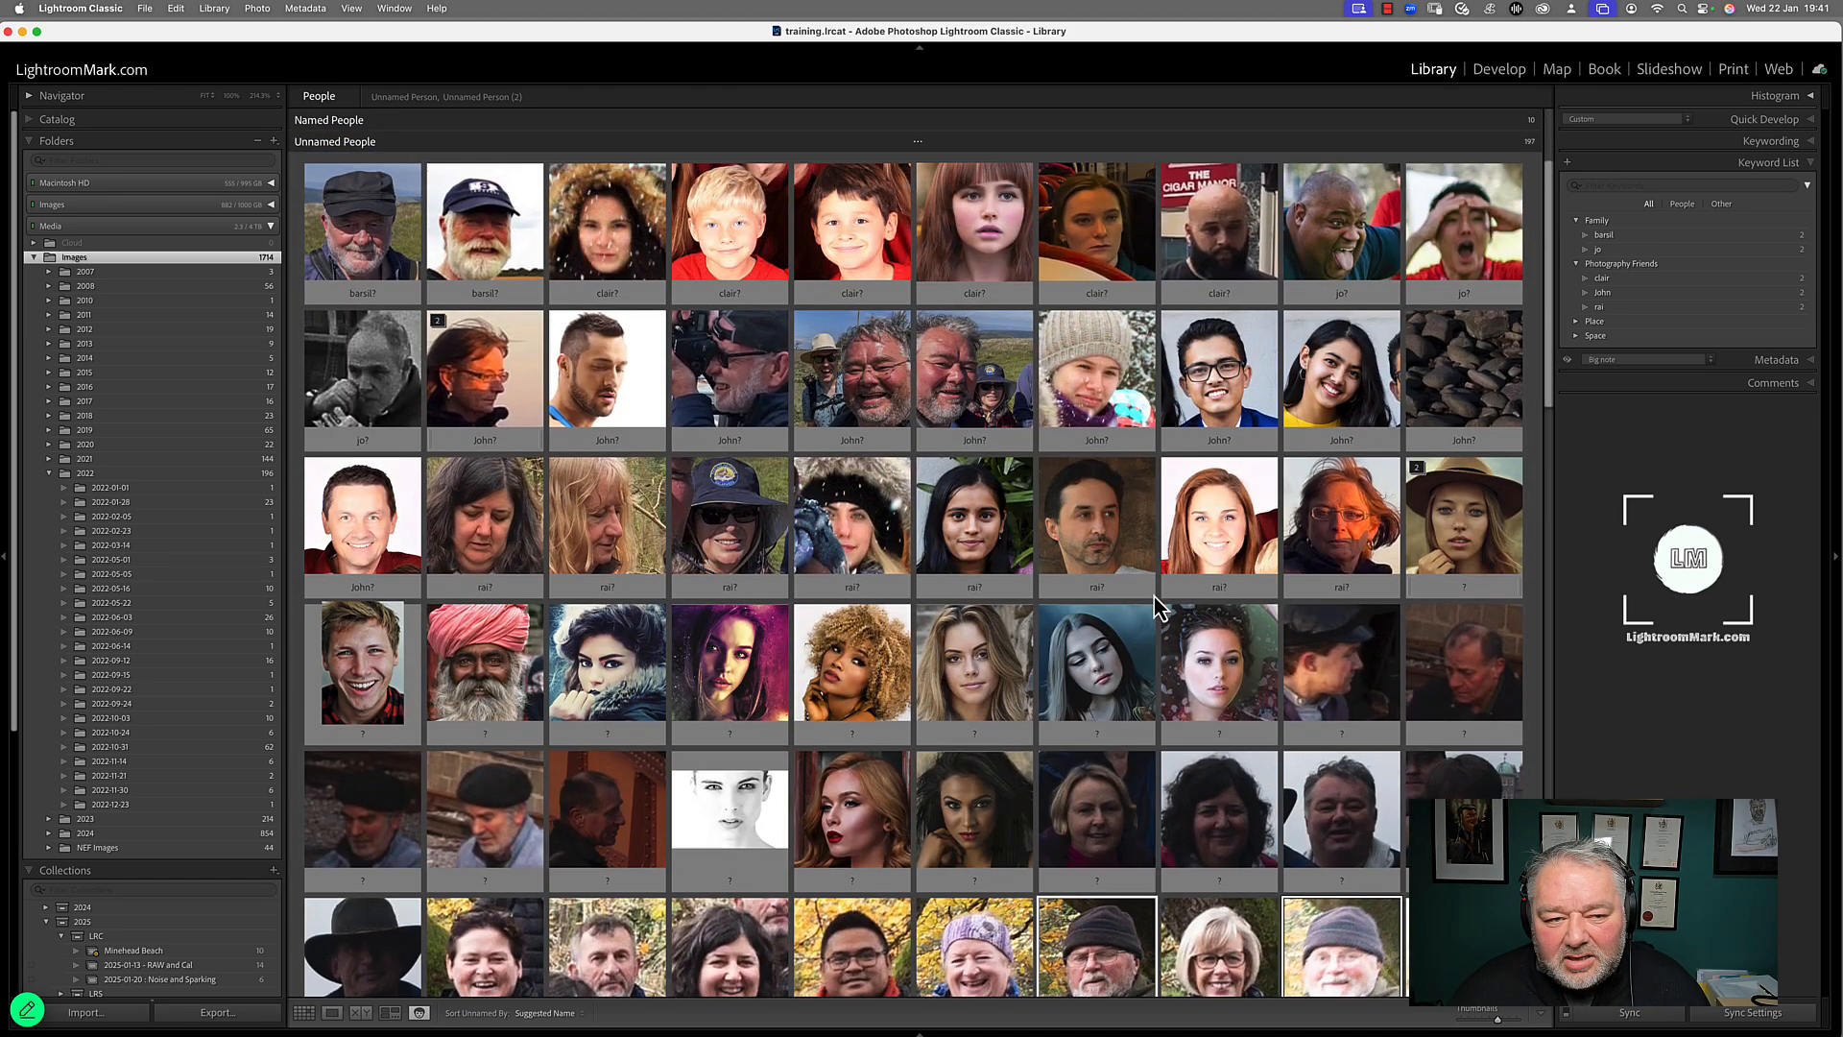
scroll(1159, 607, up, 1)
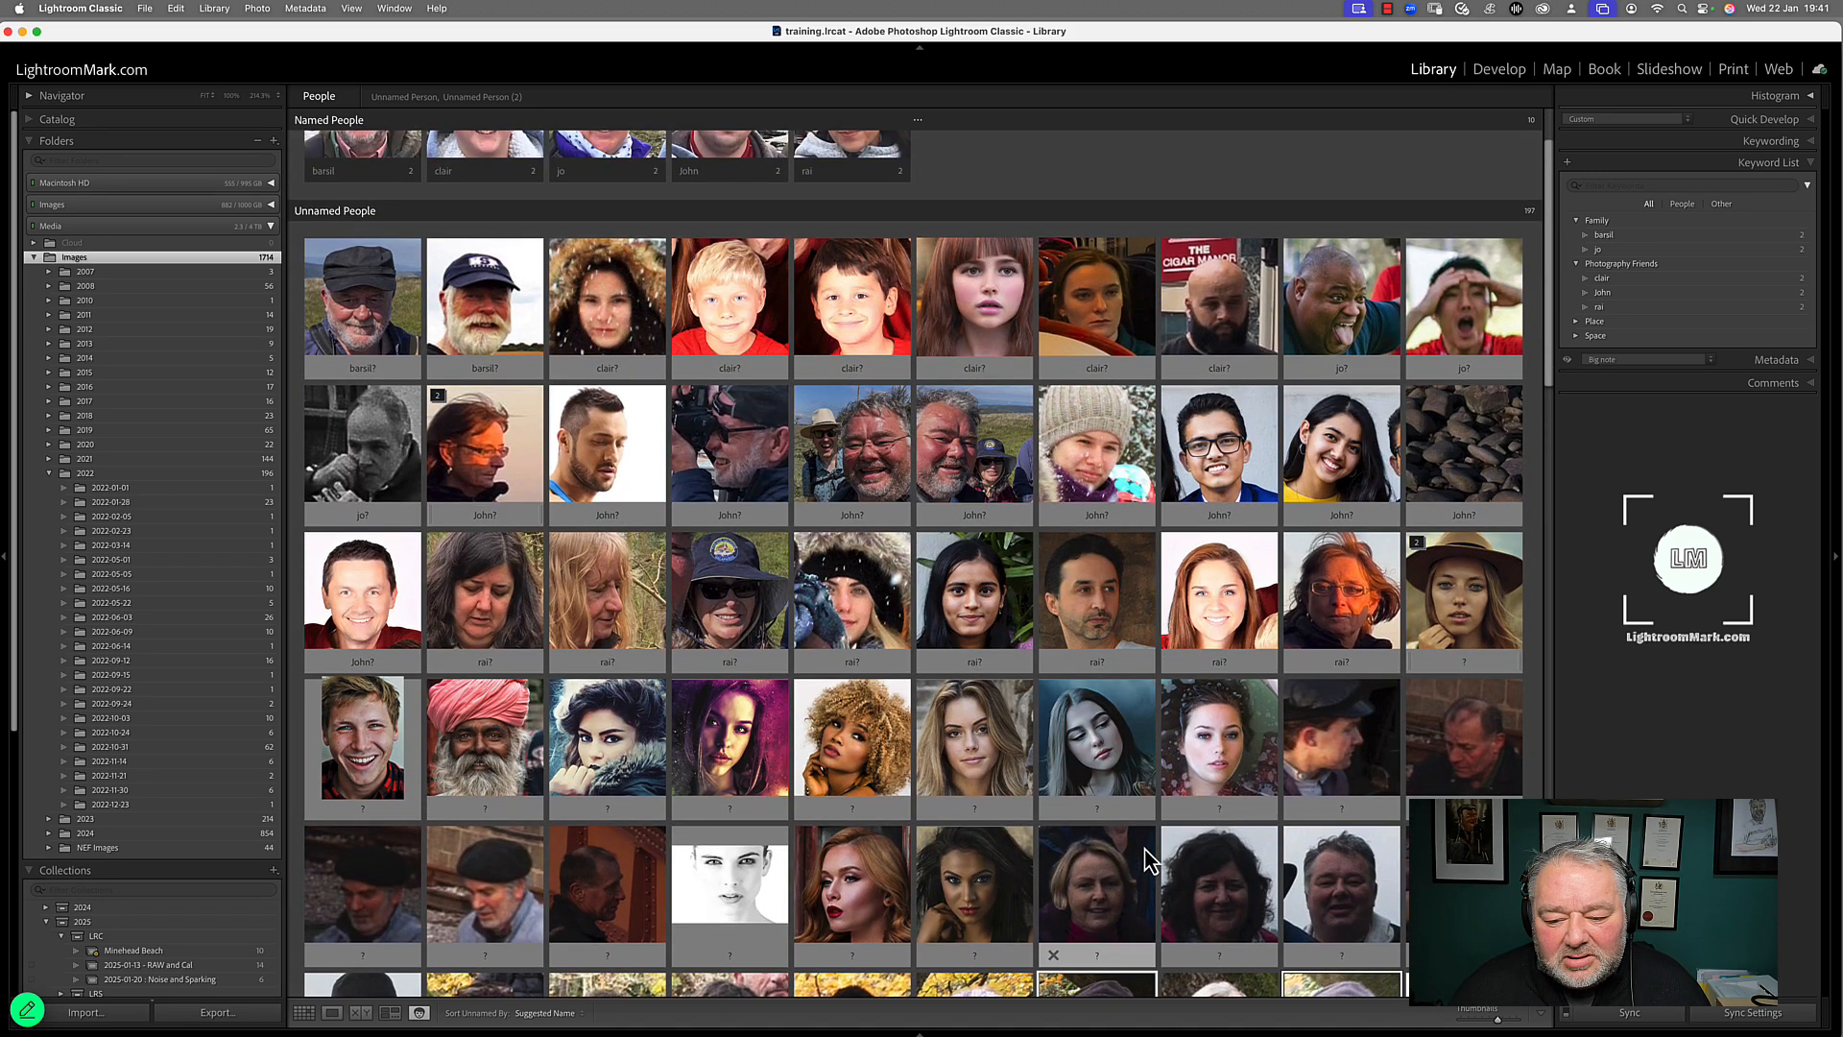
drag(363, 298, 384, 151)
scroll(365, 211, up, 2)
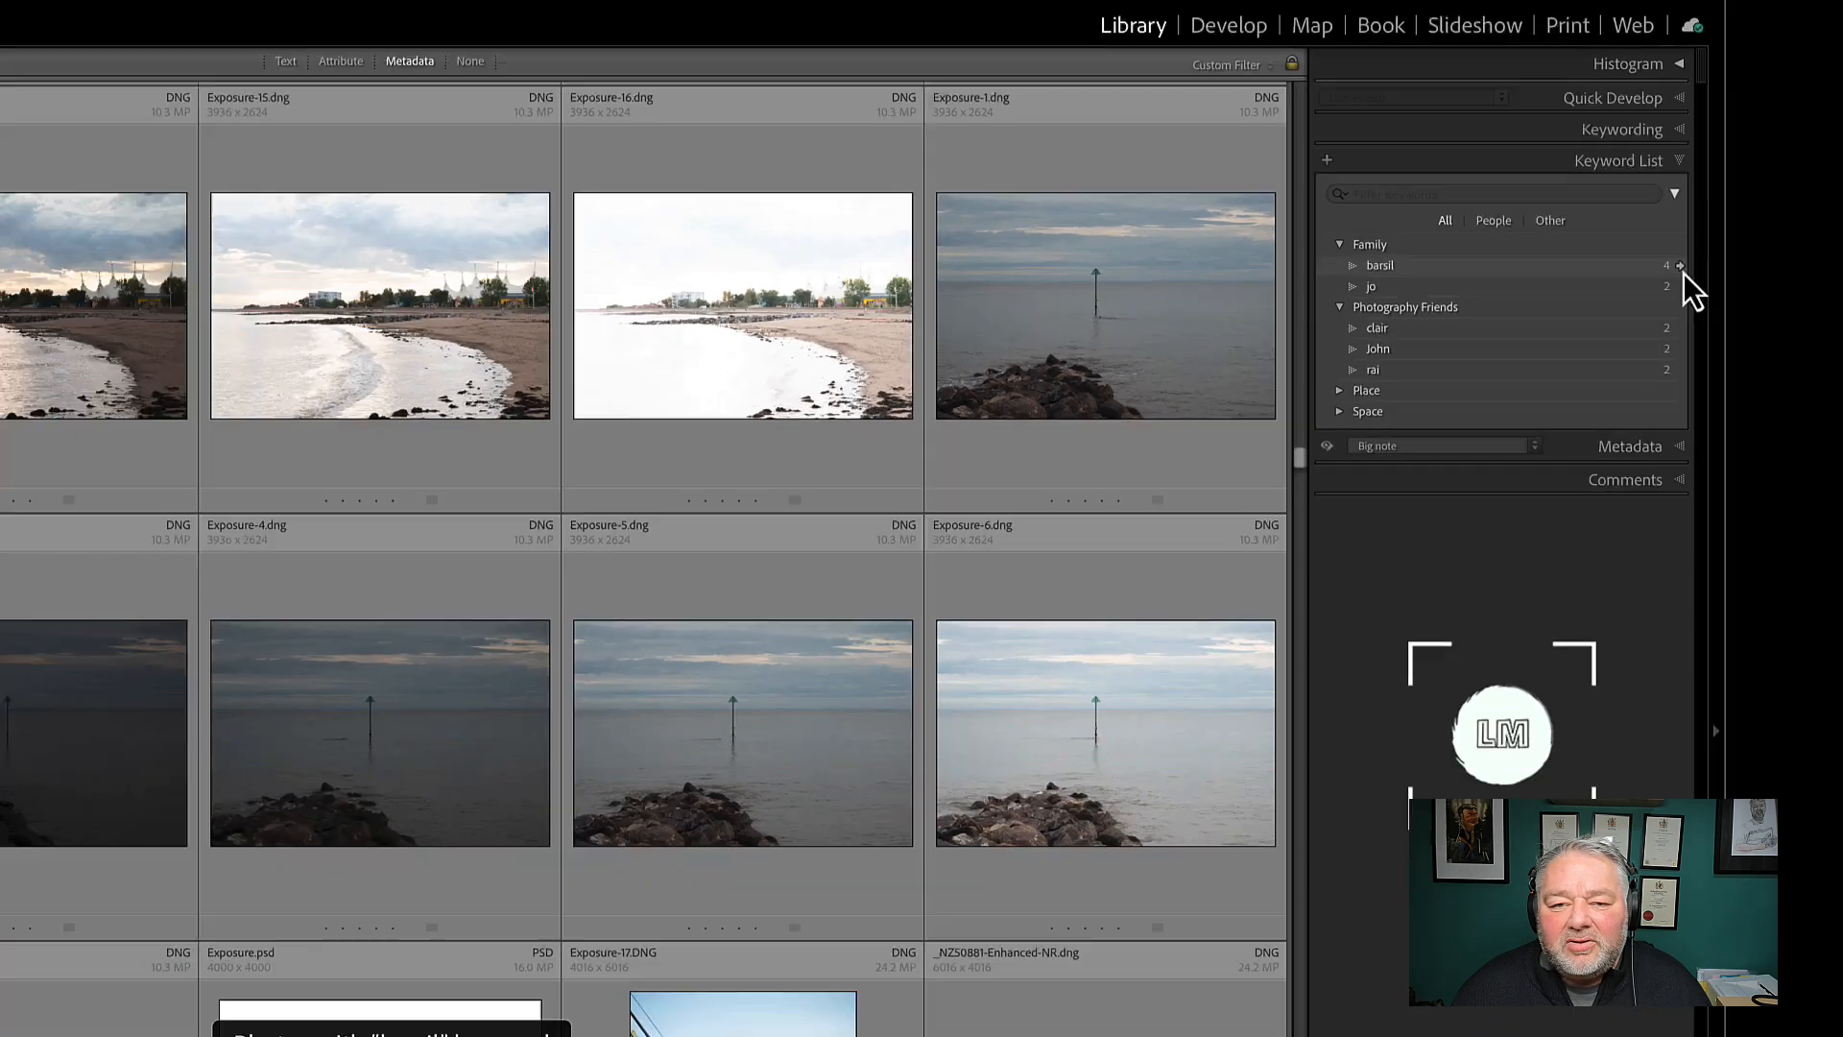
Show the photos tagged with the first Family keyword, followed by those tagged minehead under Place and UK
click(1680, 265)
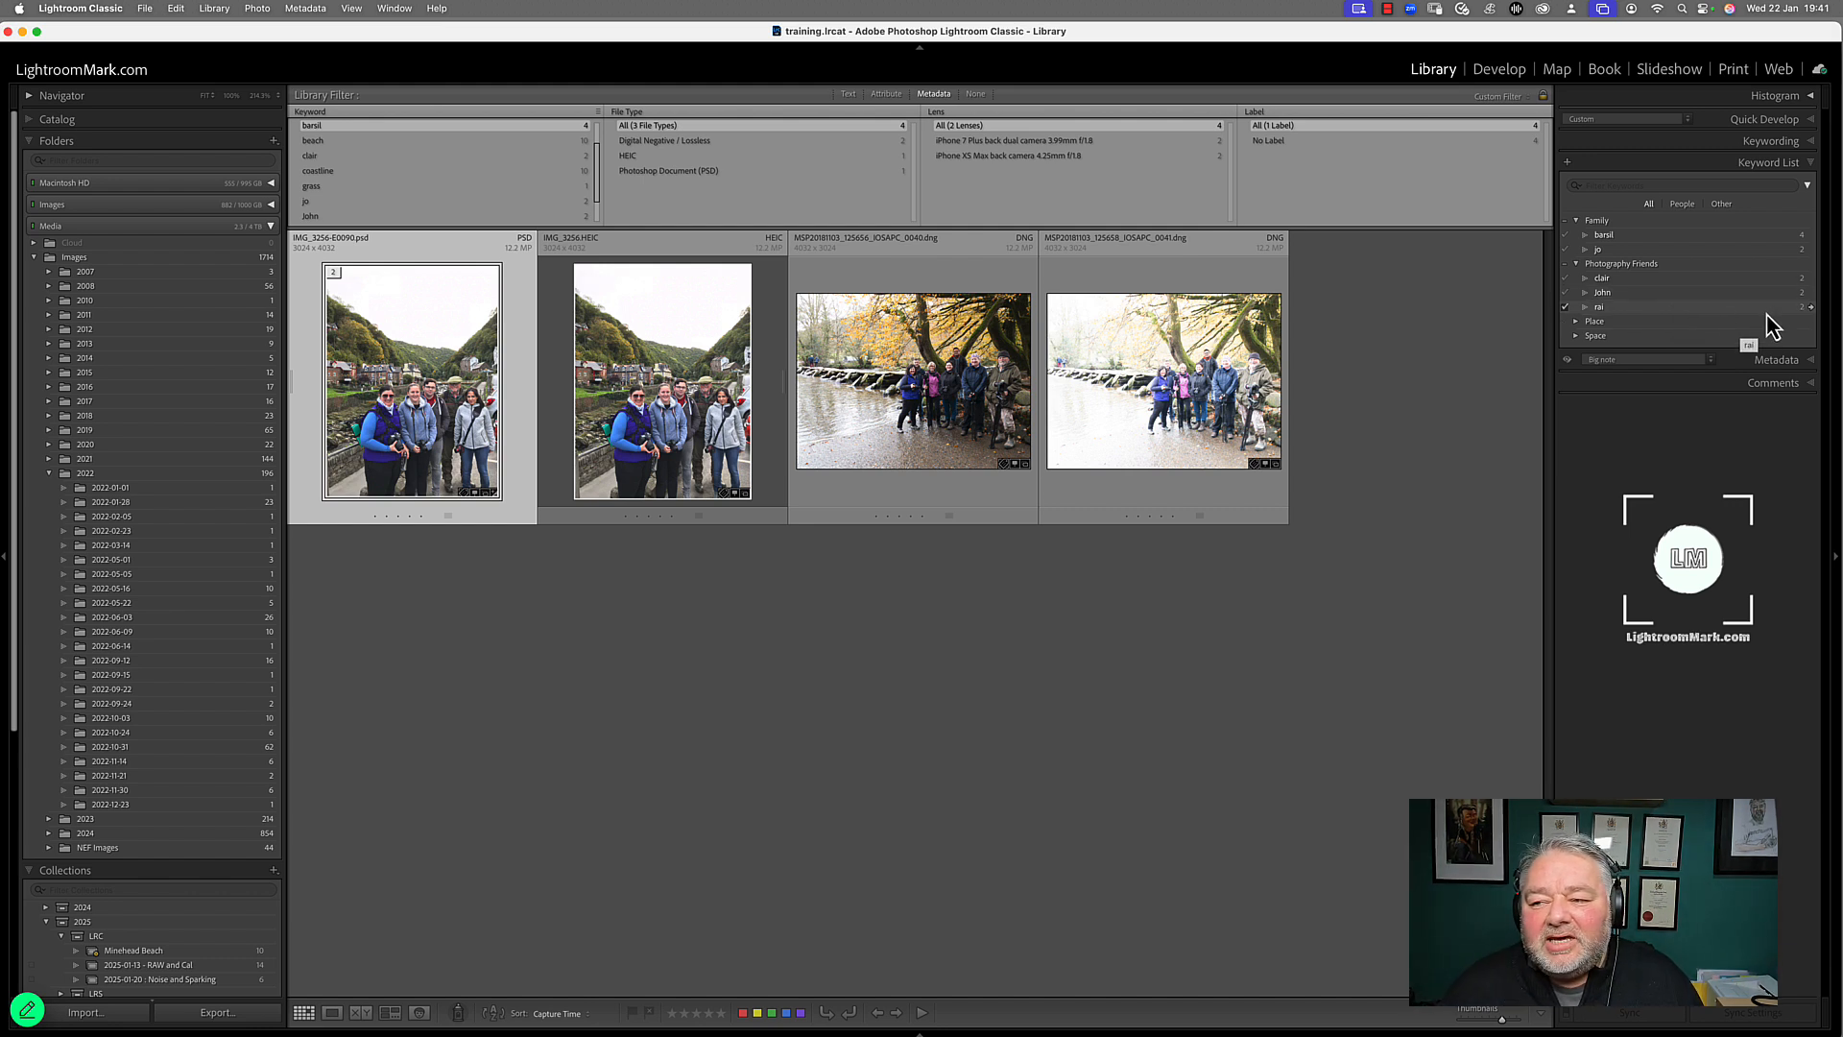
click(1575, 322)
click(1586, 336)
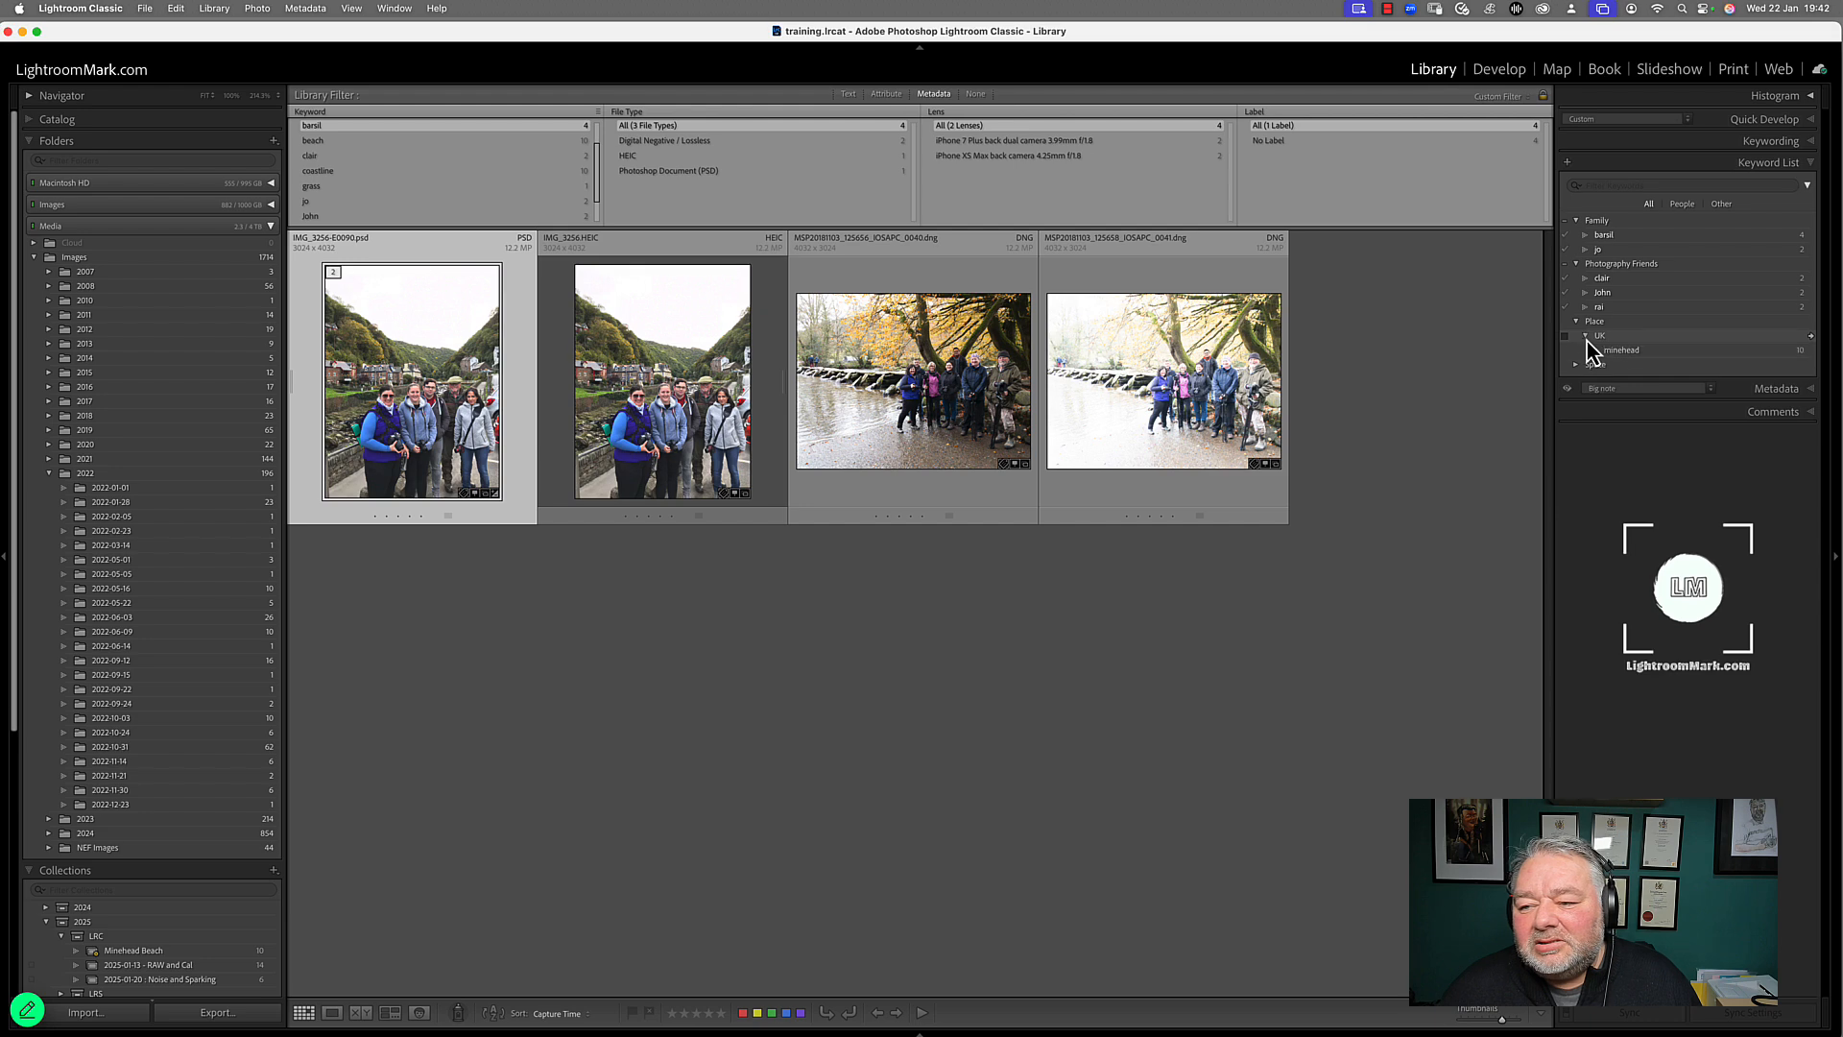
click(1811, 352)
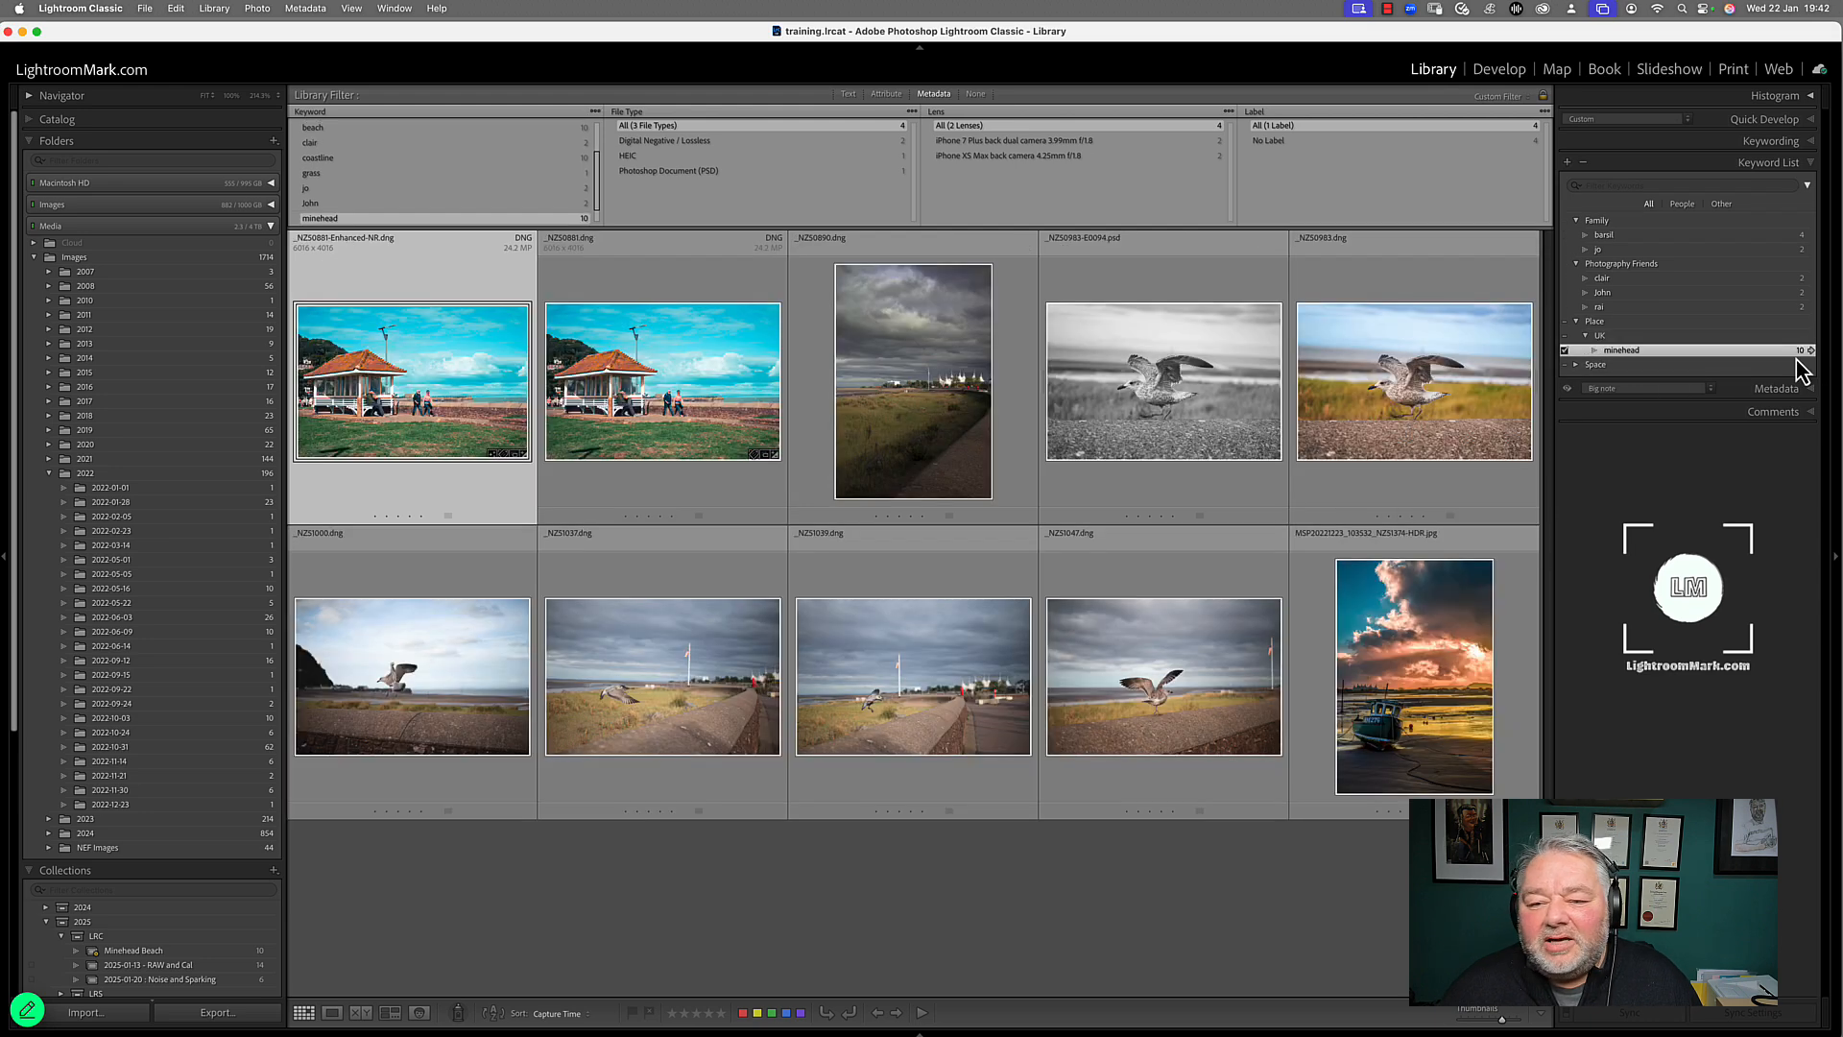